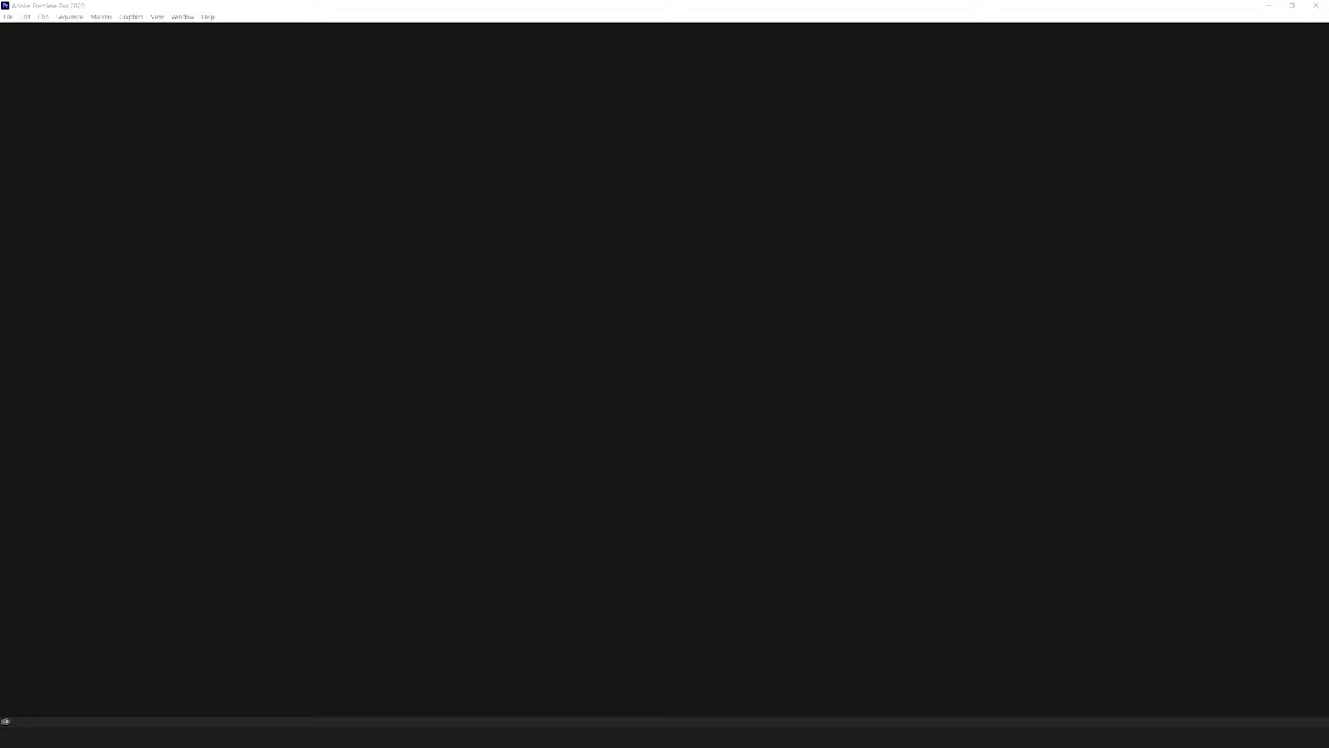
Switch to Notepad and review the list under 영상편집프로그램: 프리미어, 파이널컷 프로 and 베가스
{"action": "key", "text": "alt+Tab"}
{"action": "left_click_drag", "start_coordinate": [711, 117], "coordinate": [769, 104]}
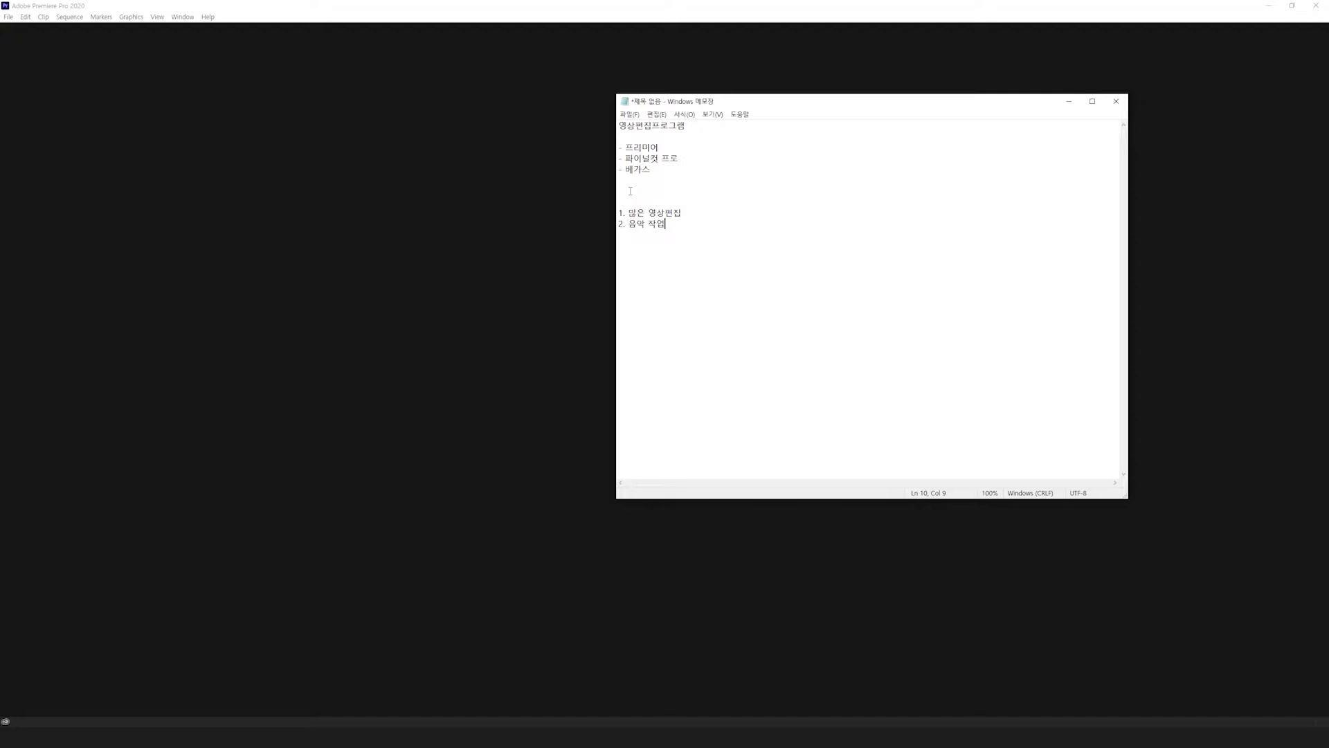
{"action": "left_click", "coordinate": [630, 190]}
{"action": "left_click_drag", "start_coordinate": [675, 169], "coordinate": [619, 147]}
{"action": "left_click", "coordinate": [692, 213]}
{"action": "left_click_drag", "start_coordinate": [686, 185], "coordinate": [590, 129]}
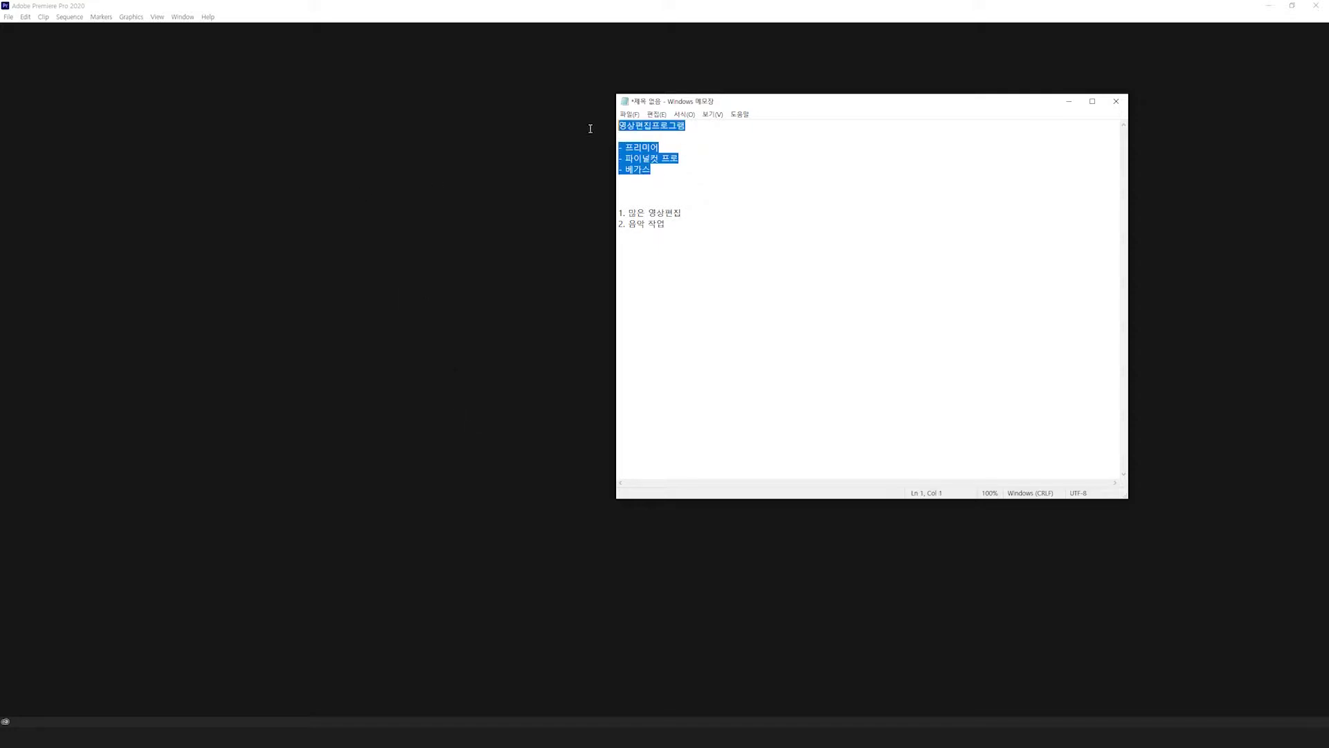
{"action": "left_click", "coordinate": [787, 232]}
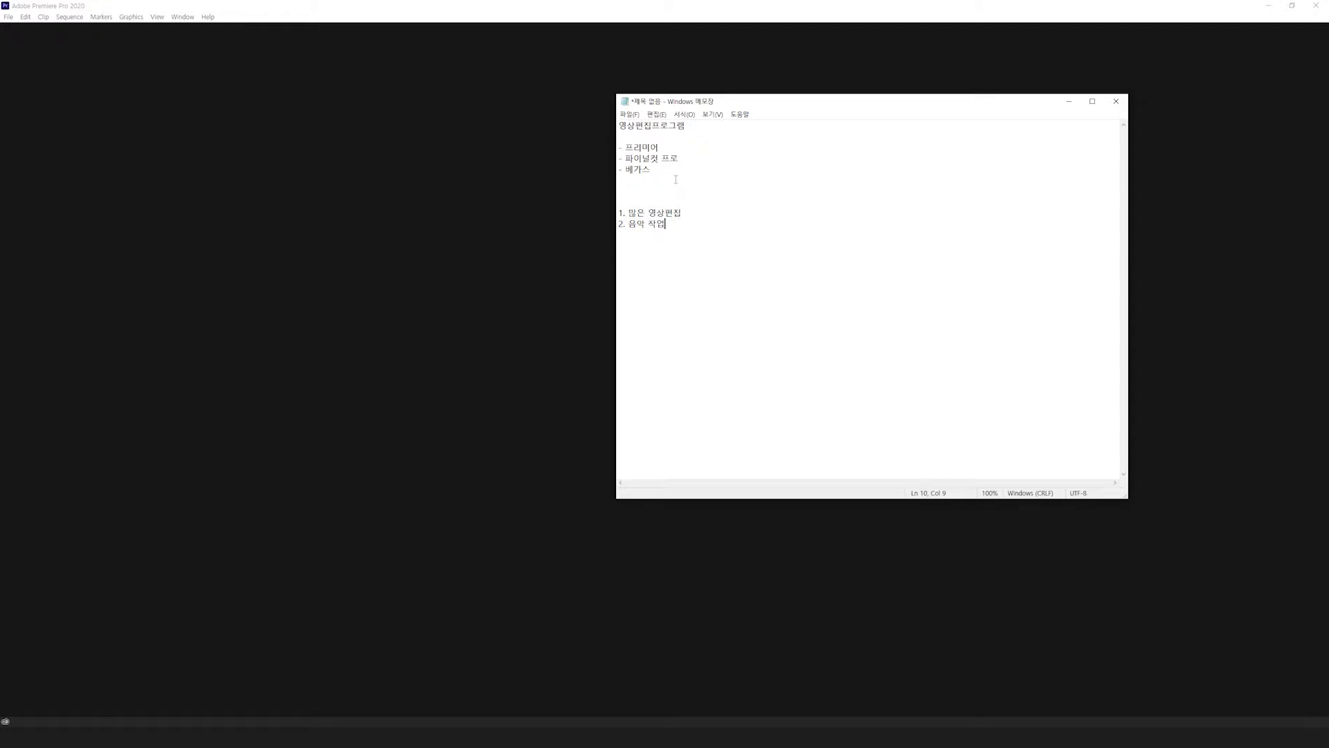
{"action": "mouse_move", "coordinate": [625, 148]}
{"action": "left_mouse_down"}
{"action": "mouse_move", "coordinate": [677, 148]}
{"action": "mouse_move", "coordinate": [622, 147]}
{"action": "left_mouse_up"}
{"action": "left_click", "coordinate": [709, 161]}
{"action": "key", "text": "shift+Home"}
{"action": "left_click_drag", "start_coordinate": [655, 171], "coordinate": [619, 148]}
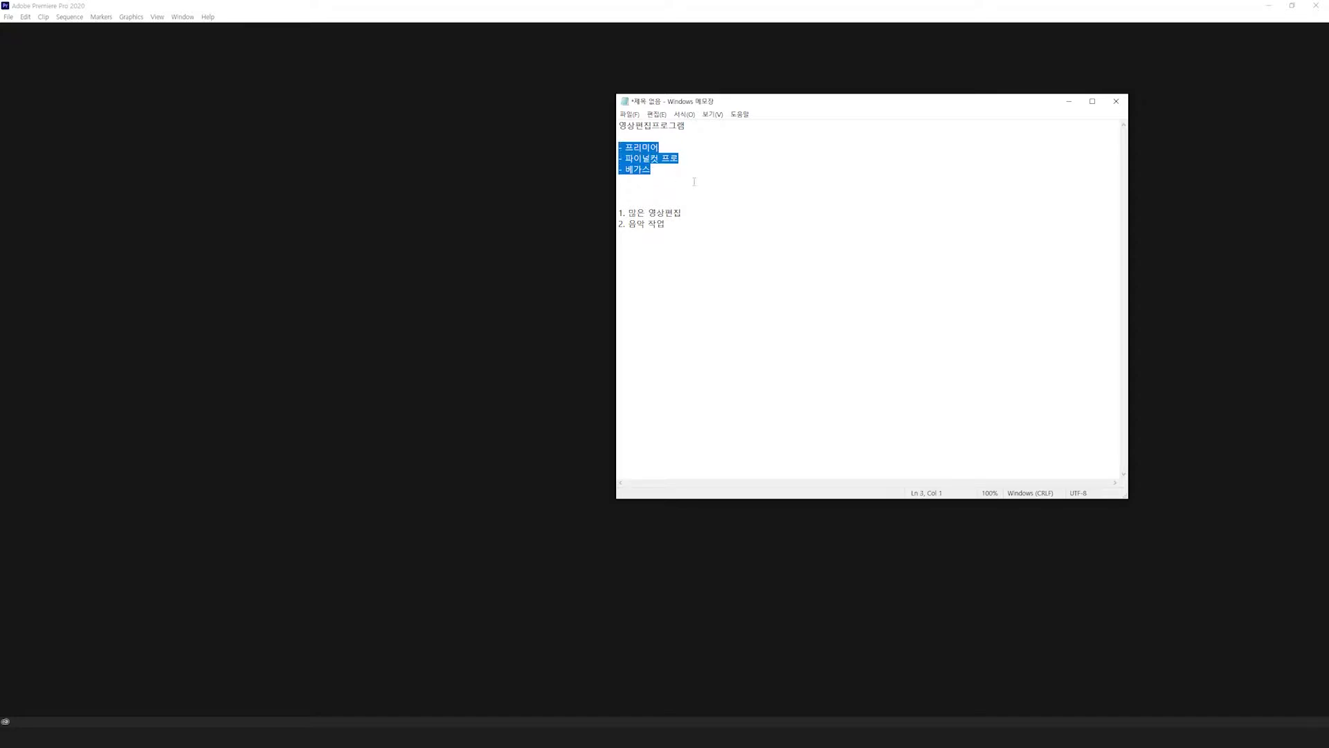
{"action": "left_click", "coordinate": [728, 187]}
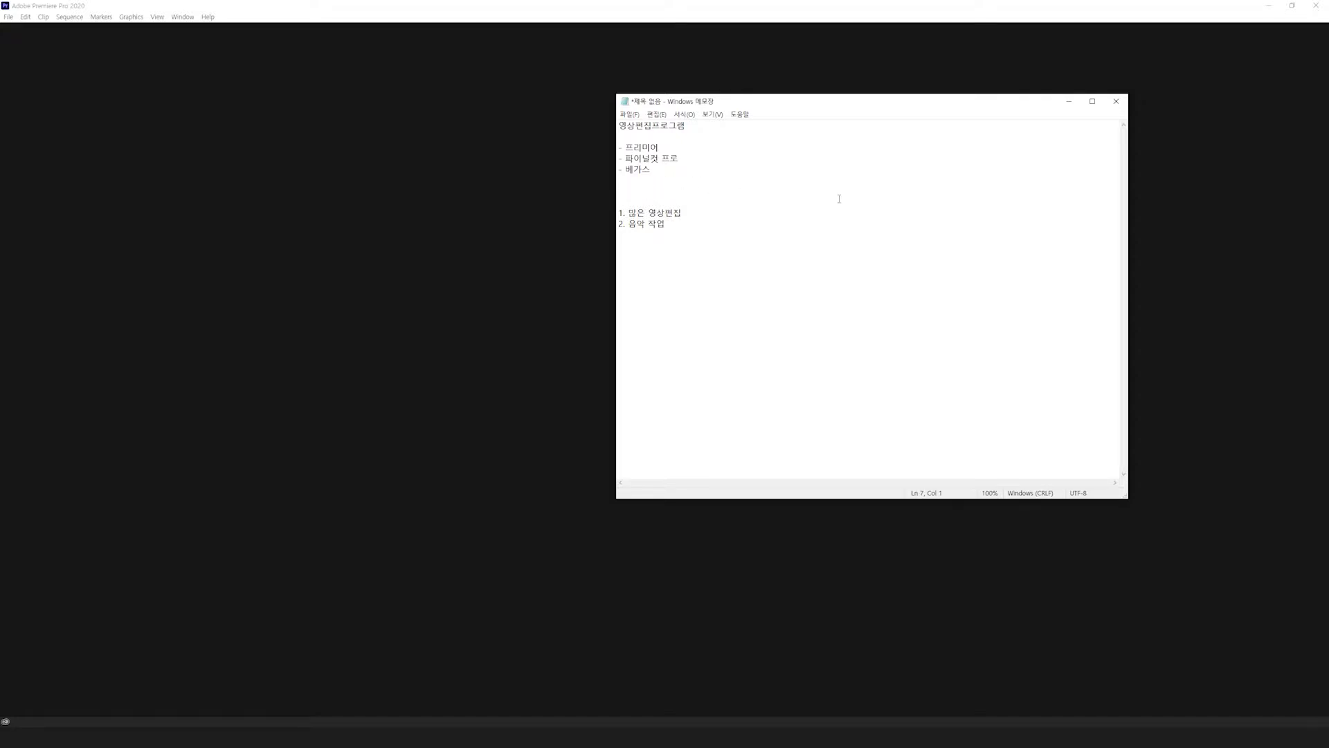
{"action": "left_click", "coordinate": [956, 187]}
{"action": "left_click", "coordinate": [912, 183]}
{"action": "left_click_drag", "start_coordinate": [619, 147], "coordinate": [659, 166]}
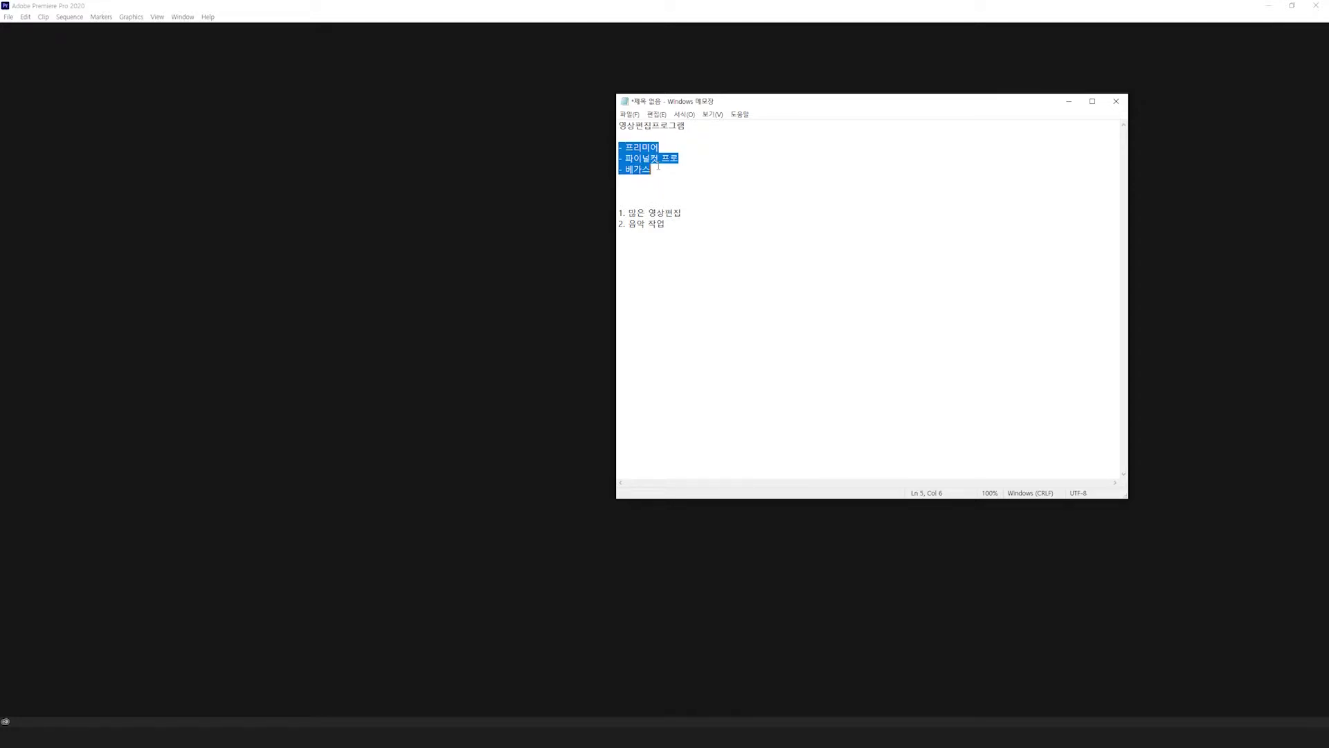
{"action": "left_click", "coordinate": [658, 167]}
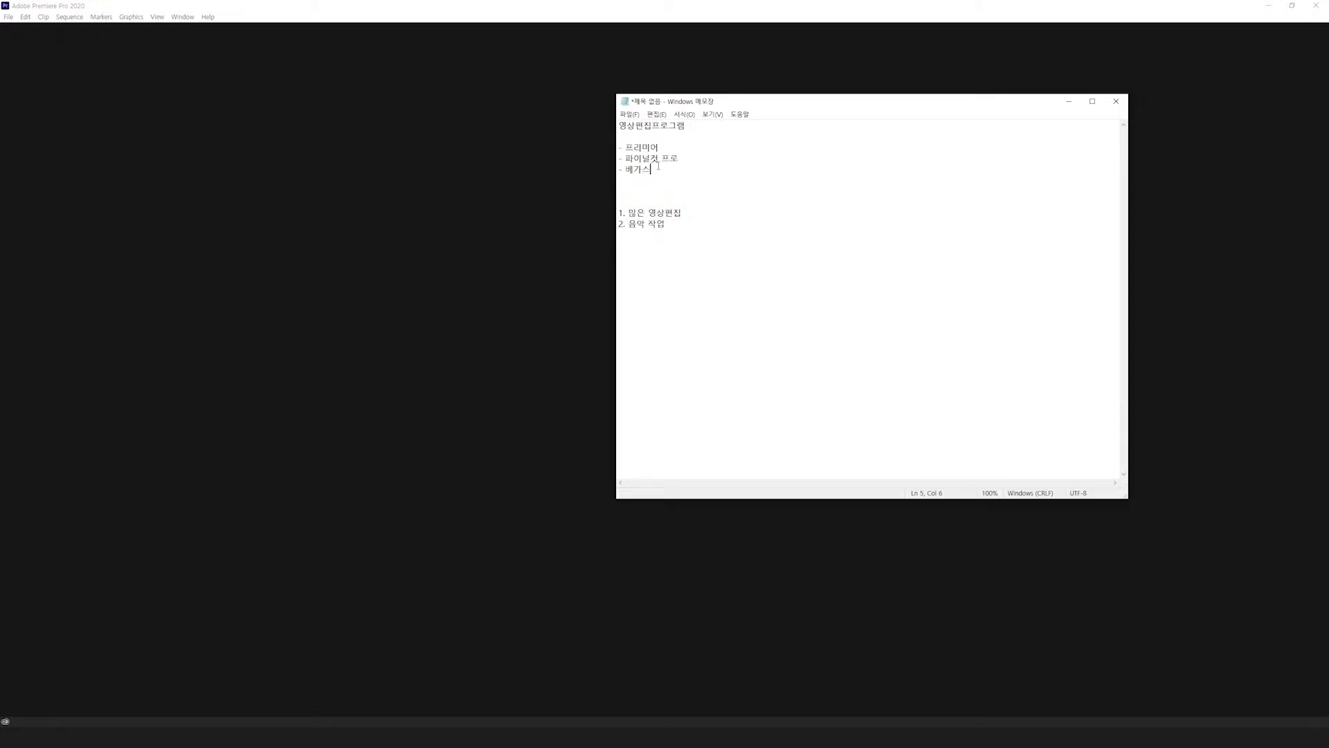
{"action": "left_click_drag", "start_coordinate": [675, 172], "coordinate": [620, 146]}
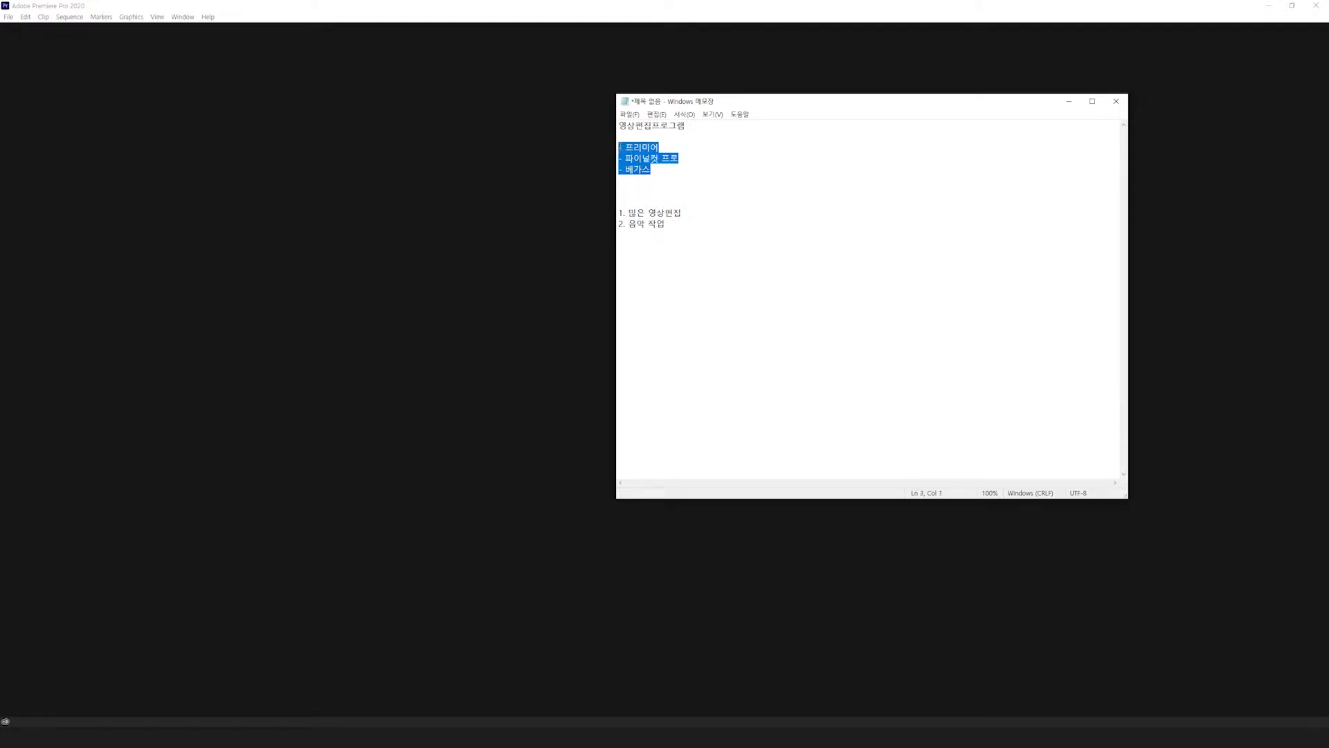
Add 프로 to the 프리미어 entry in the program list so that it reads 프리미어 프로
{"action": "left_click", "coordinate": [680, 180]}
{"action": "left_click", "coordinate": [664, 147]}
{"action": "type", "text": "프로"}
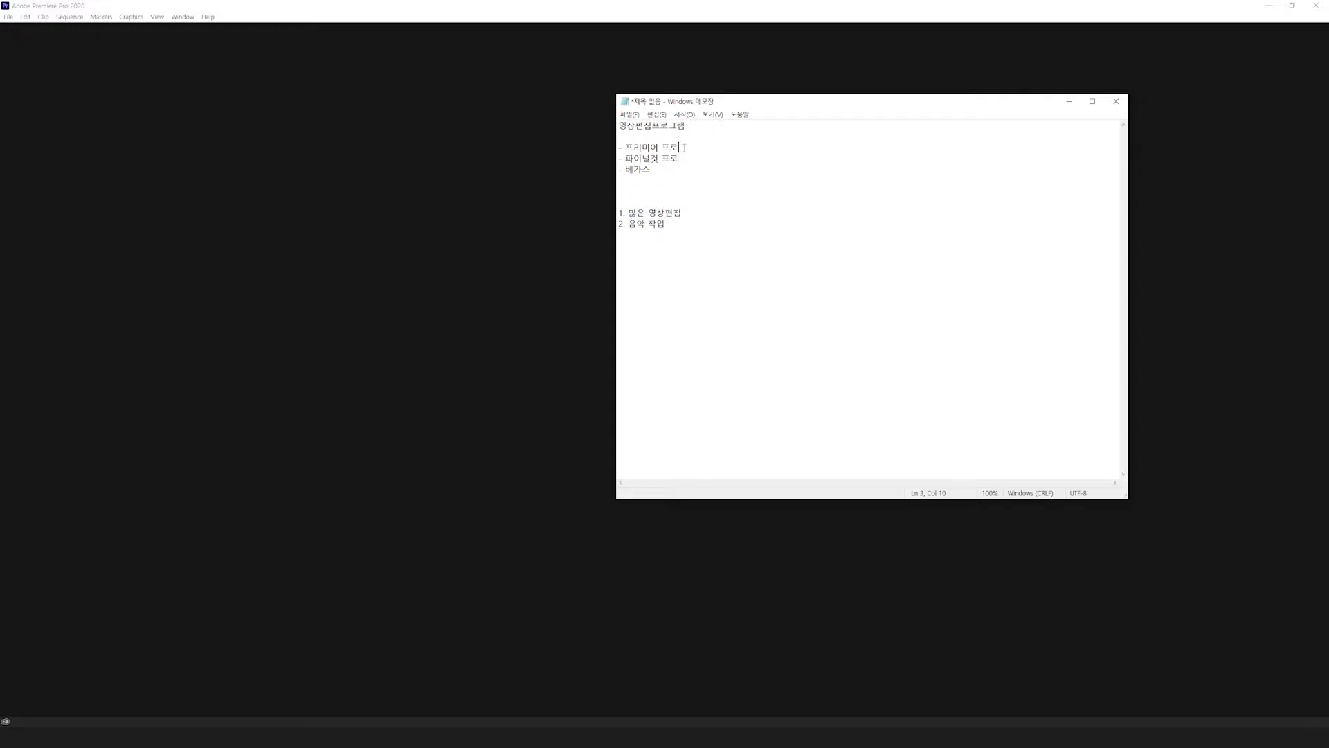
Review the program list together with the two numbered points, 많은 영상편집 and 음악 작업
{"action": "left_click_drag", "start_coordinate": [679, 147], "coordinate": [618, 147]}
{"action": "left_click", "coordinate": [698, 160]}
{"action": "left_click_drag", "start_coordinate": [704, 150], "coordinate": [618, 148]}
{"action": "left_click_drag", "start_coordinate": [653, 171], "coordinate": [619, 147]}
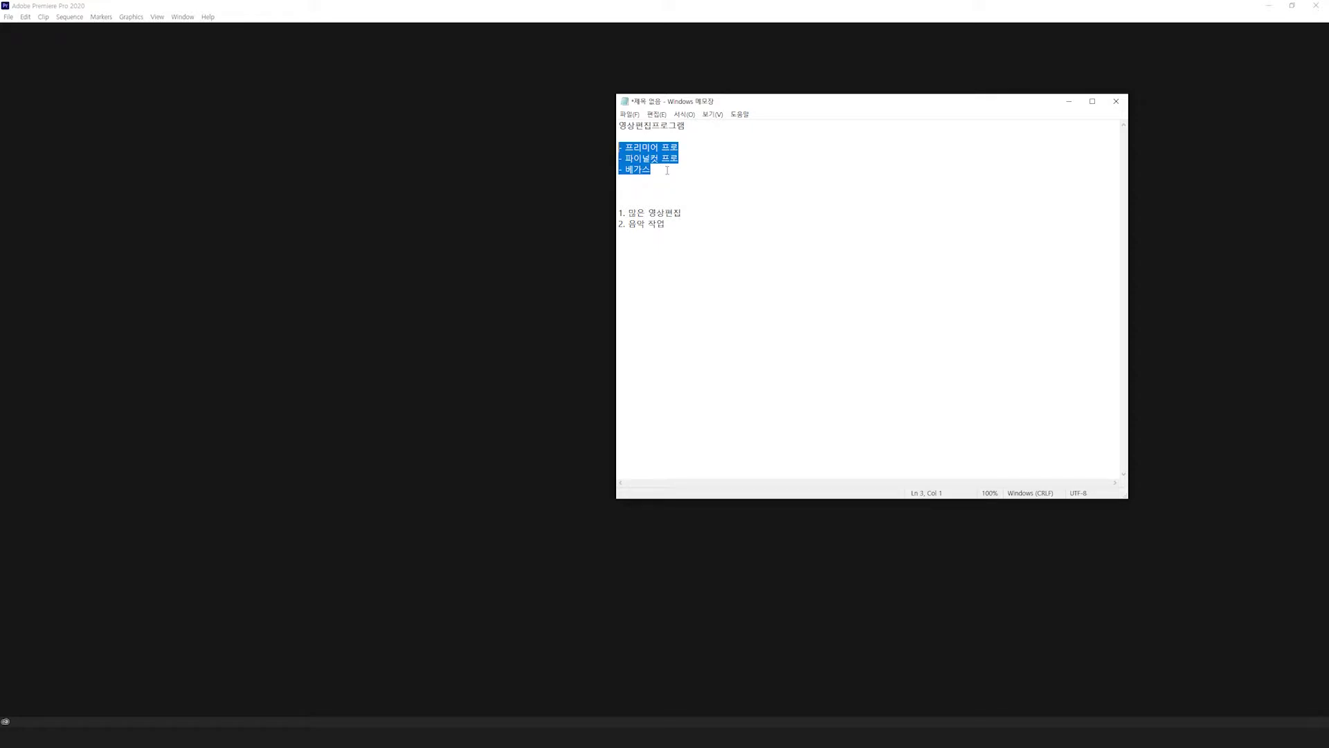
{"action": "left_click", "coordinate": [661, 180]}
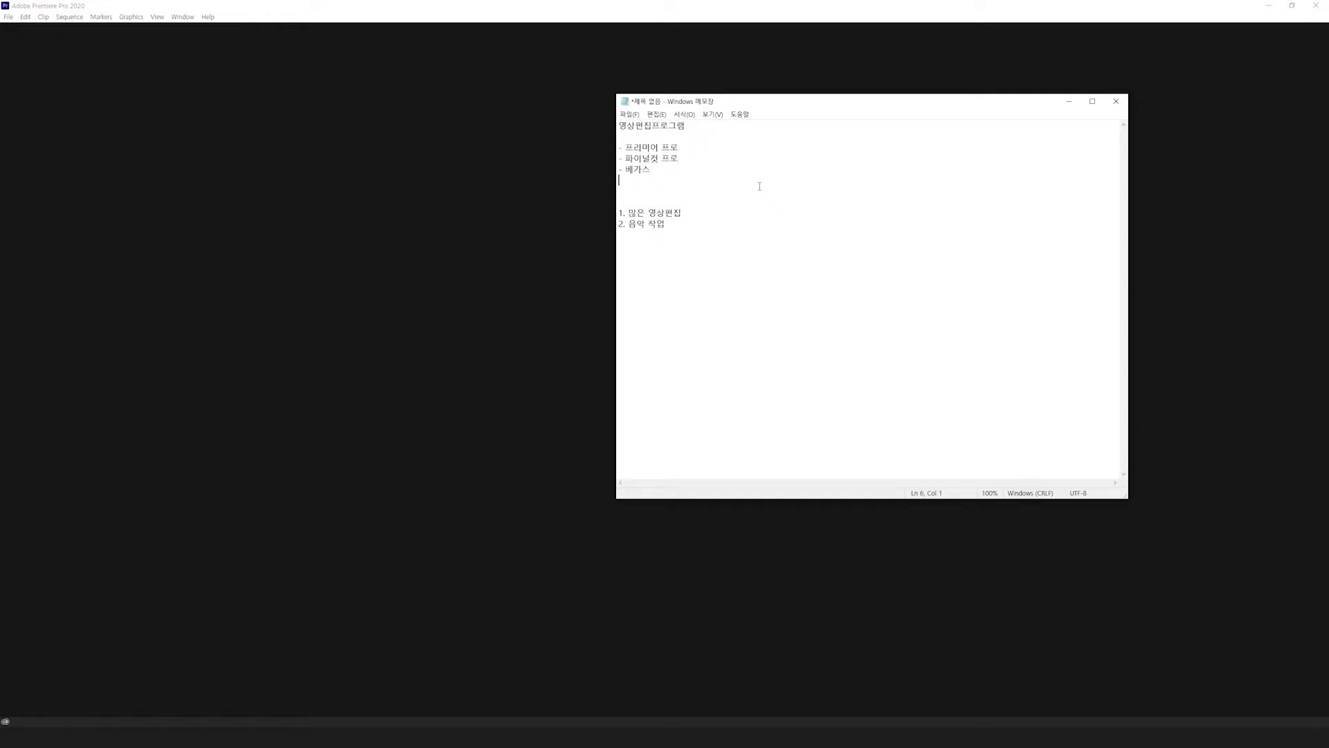
{"action": "left_click", "coordinate": [746, 244]}
{"action": "left_click_drag", "start_coordinate": [702, 210], "coordinate": [604, 210]}
{"action": "left_click_drag", "start_coordinate": [685, 173], "coordinate": [593, 126]}
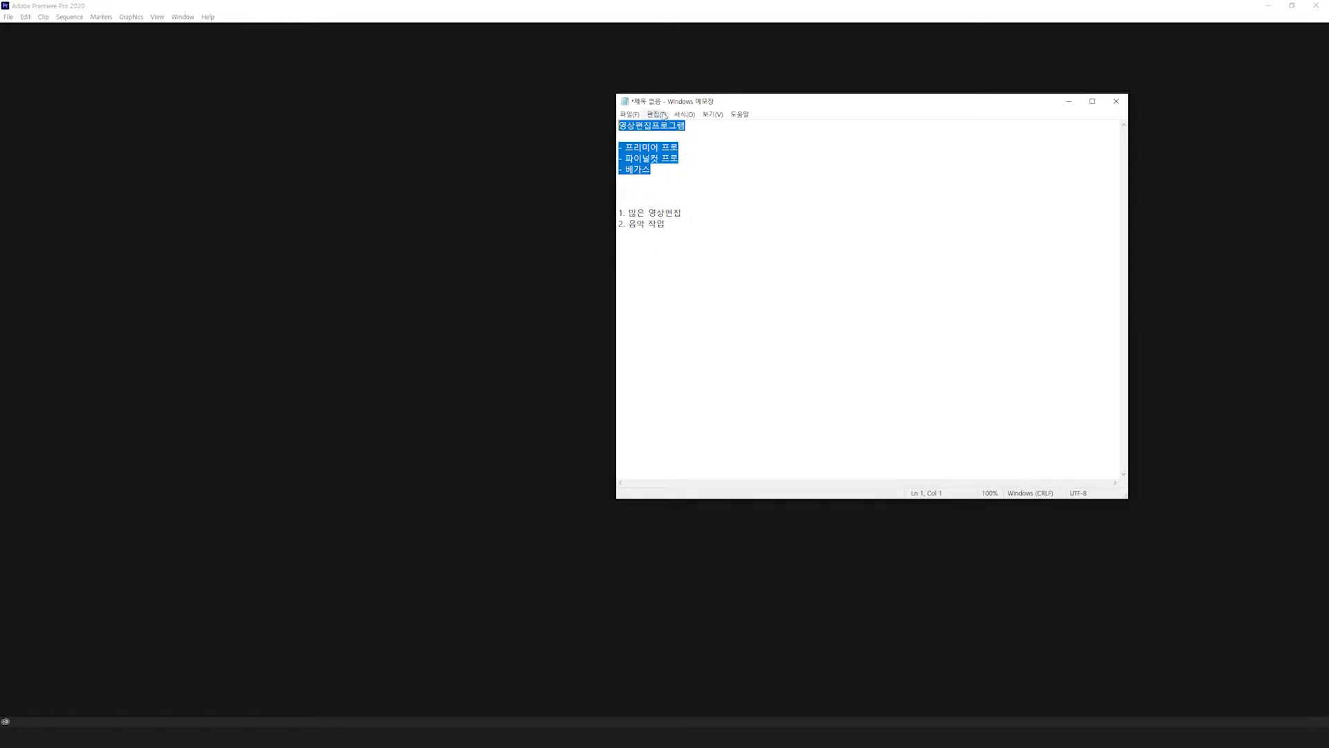
{"action": "left_click", "coordinate": [688, 185]}
{"action": "left_click_drag", "start_coordinate": [694, 217], "coordinate": [613, 211]}
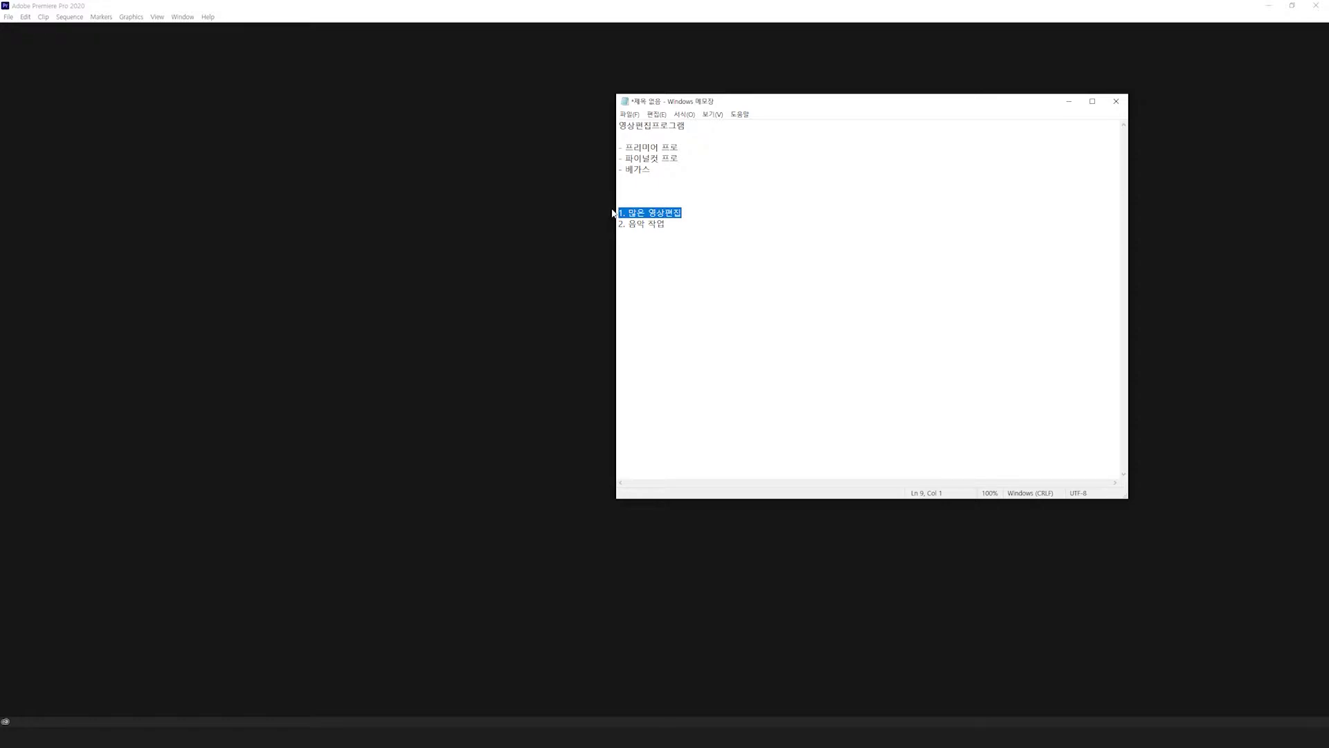
{"action": "left_click", "coordinate": [702, 223]}
{"action": "left_click", "coordinate": [698, 214]}
{"action": "left_click_drag", "start_coordinate": [630, 147], "coordinate": [689, 149]}
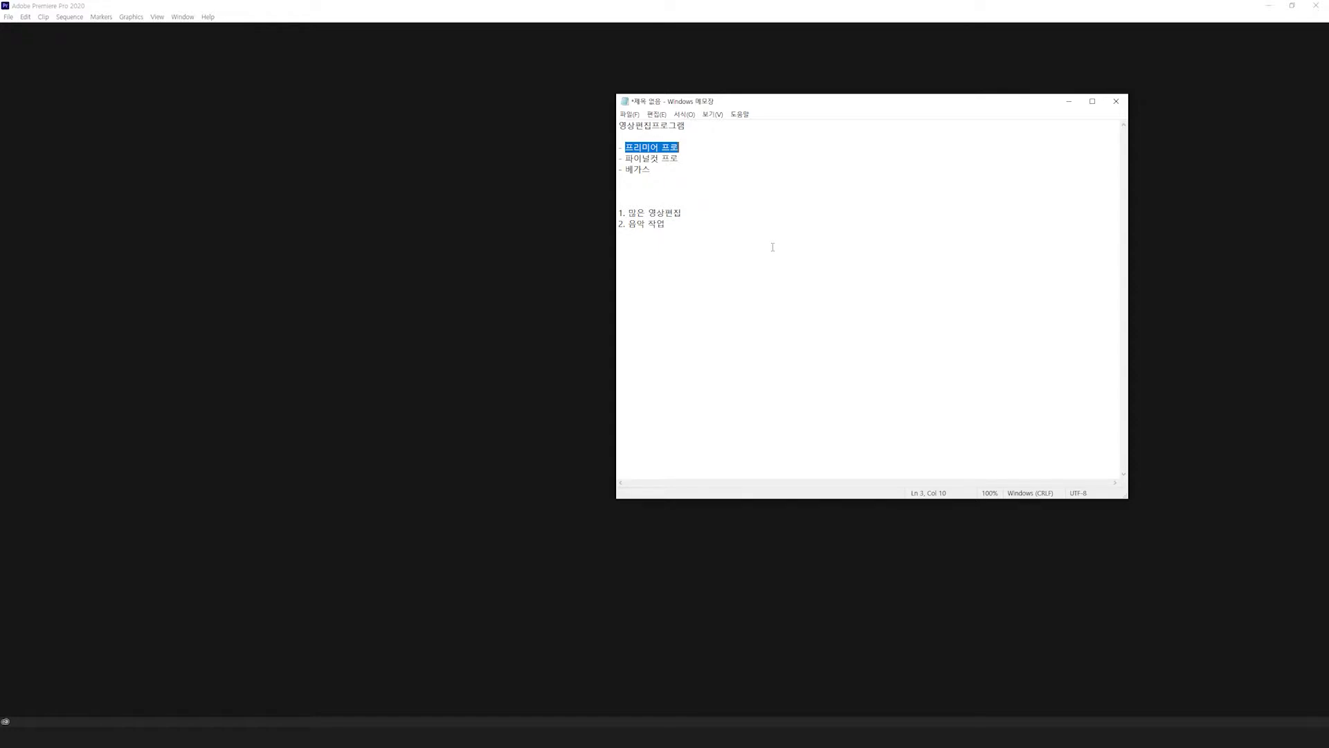
{"action": "left_click", "coordinate": [694, 210]}
{"action": "left_click_drag", "start_coordinate": [619, 224], "coordinate": [668, 223]}
{"action": "left_click", "coordinate": [682, 226]}
{"action": "left_click", "coordinate": [687, 213]}
{"action": "left_click", "coordinate": [628, 224]}
Switch to Premiere Pro and start a new project with the name 프리미어 테스트
{"action": "left_click", "coordinate": [380, 144]}
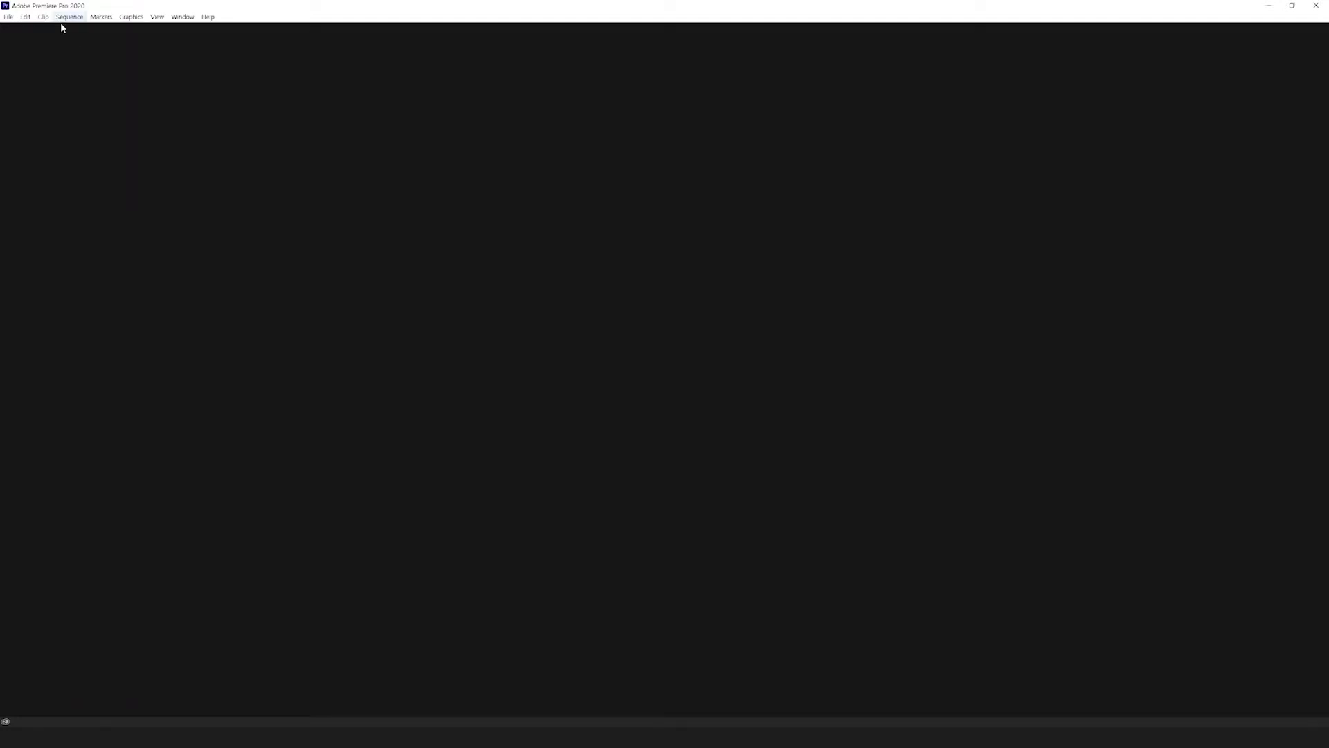
{"action": "left_click", "coordinate": [25, 18]}
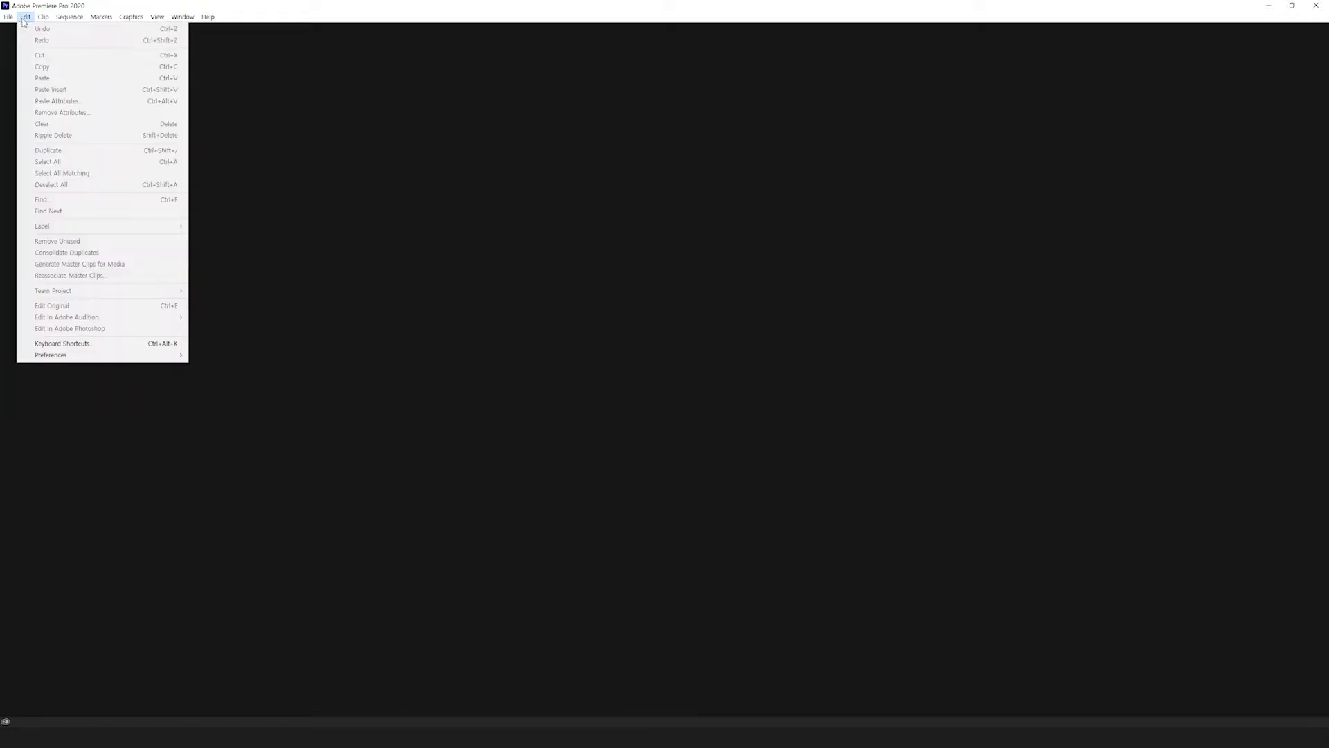
{"action": "mouse_move", "coordinate": [97, 19]}
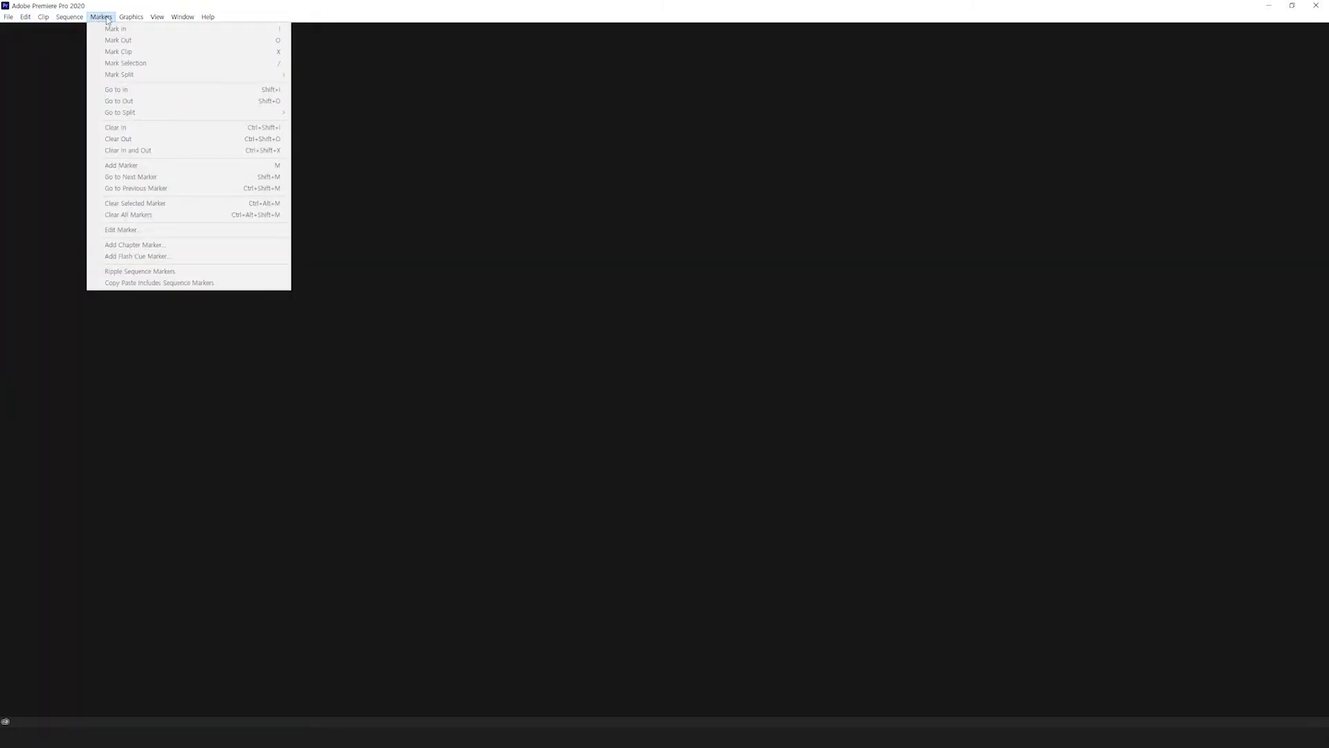
{"action": "mouse_move", "coordinate": [179, 21]}
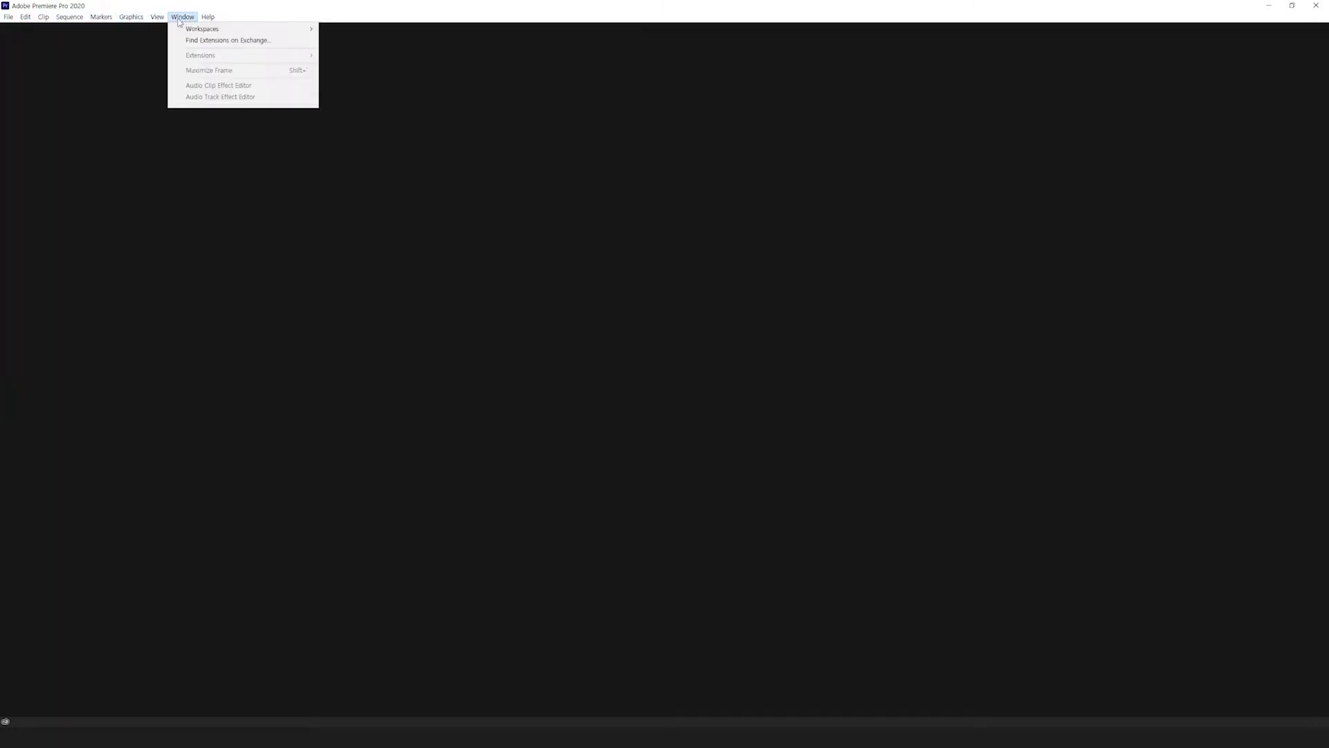
{"action": "mouse_move", "coordinate": [13, 22]}
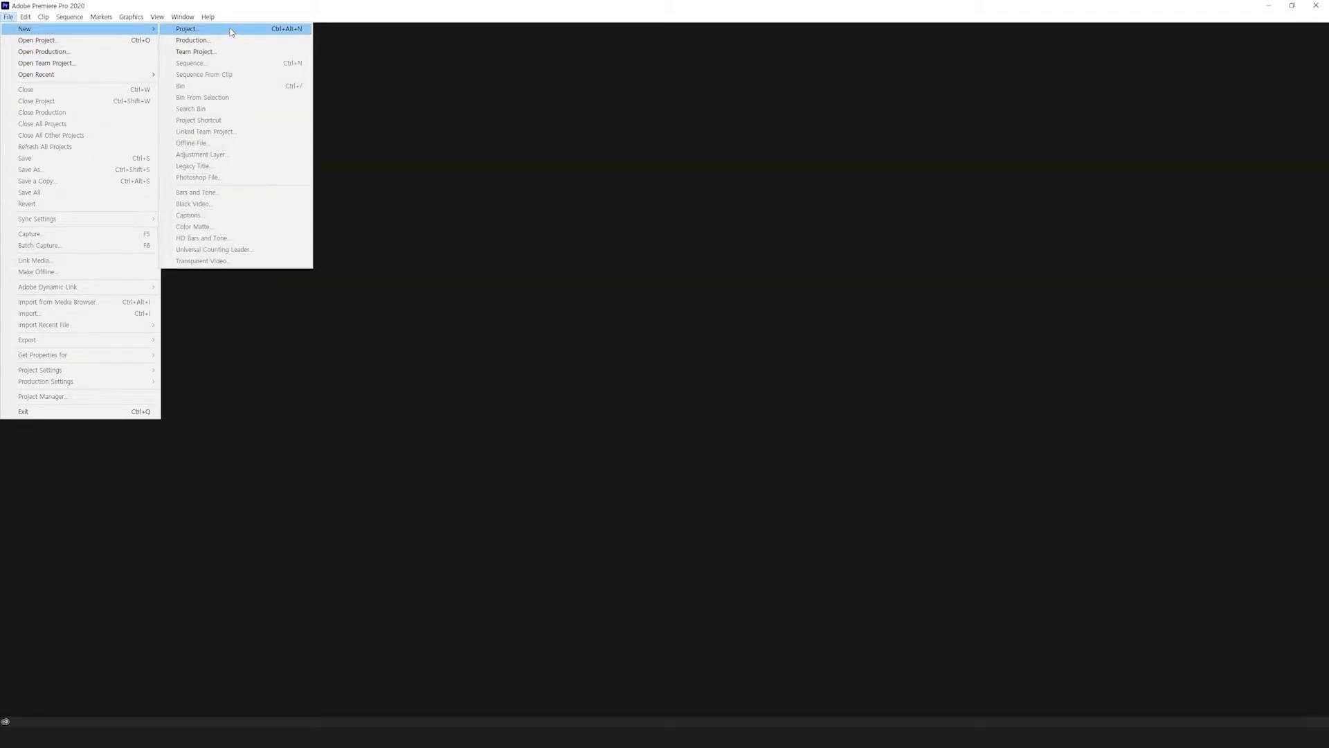
{"action": "left_click", "coordinate": [230, 30]}
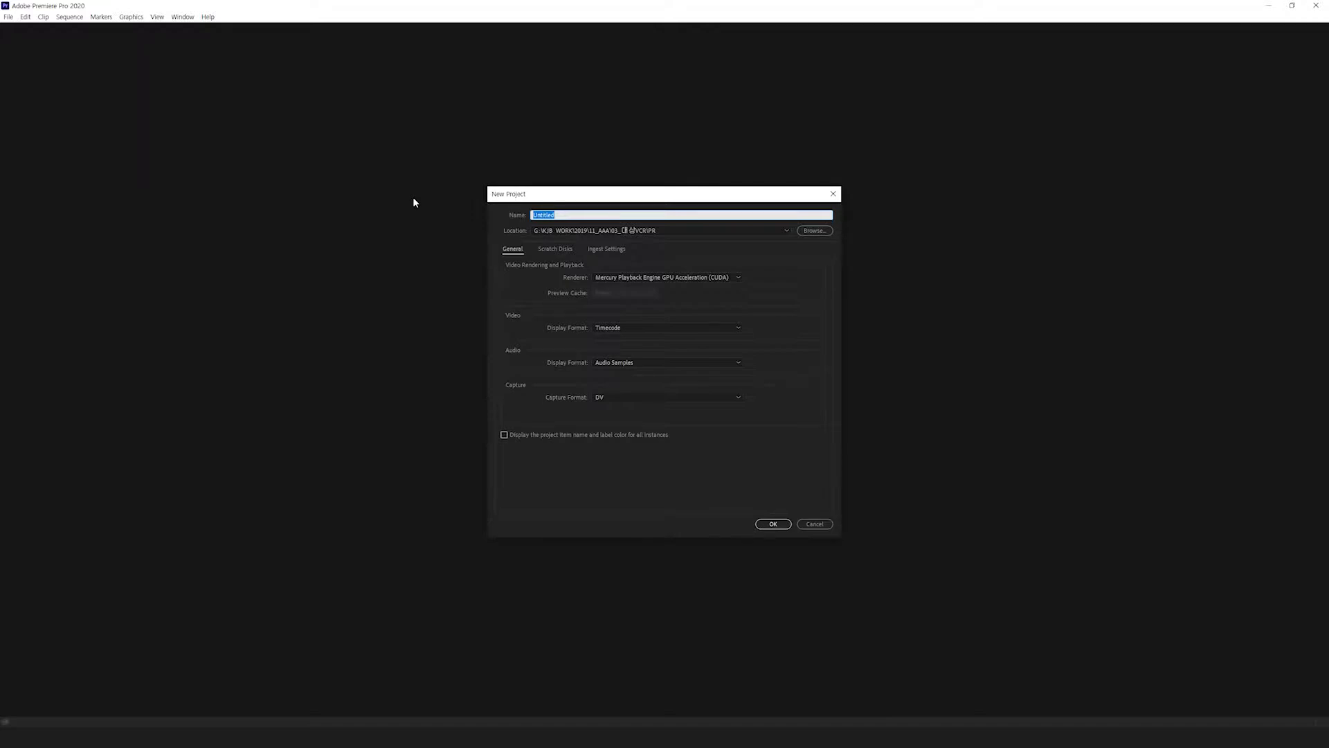
{"action": "type", "text": "z"}
{"action": "type", "text": "프리미어 테스"}
{"action": "type", "text": "트"}
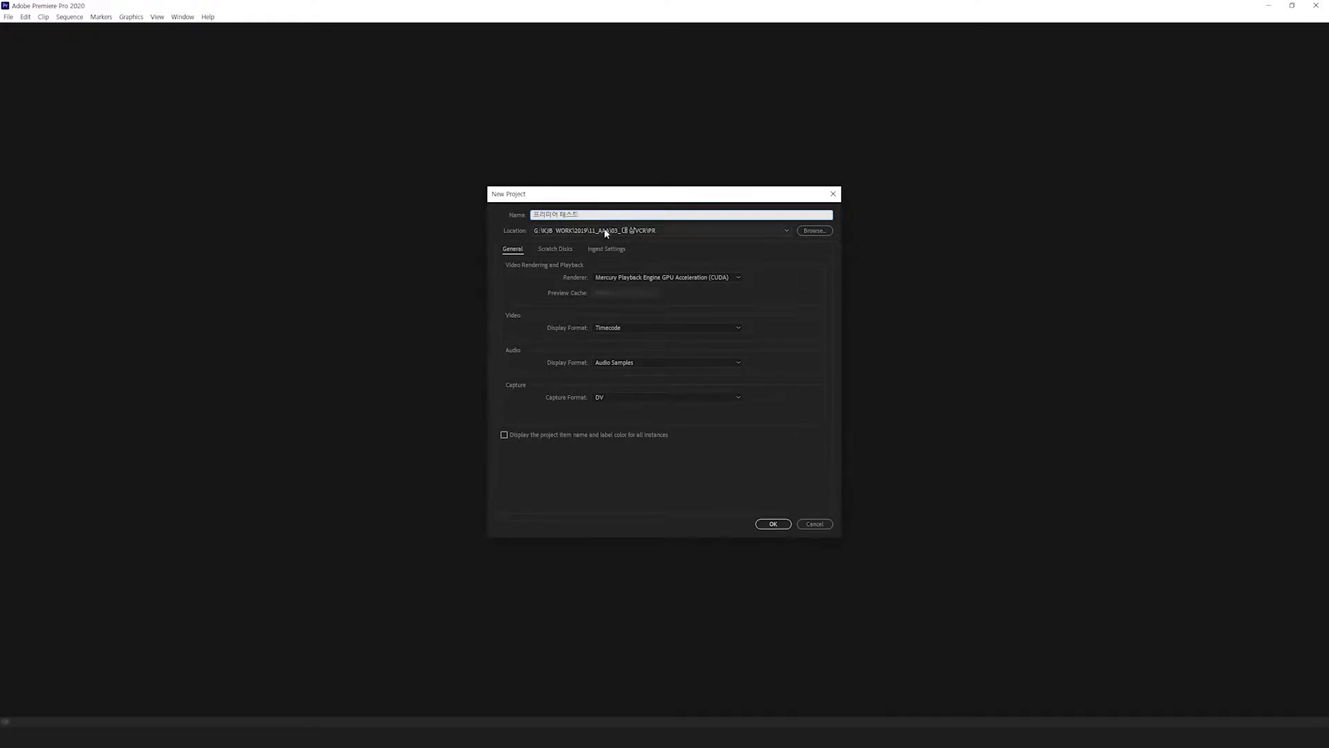
Set the new project's location to the PR folder inside 01_프리미어 강좌
{"action": "left_click", "coordinate": [816, 231]}
{"action": "double_click", "coordinate": [655, 288]}
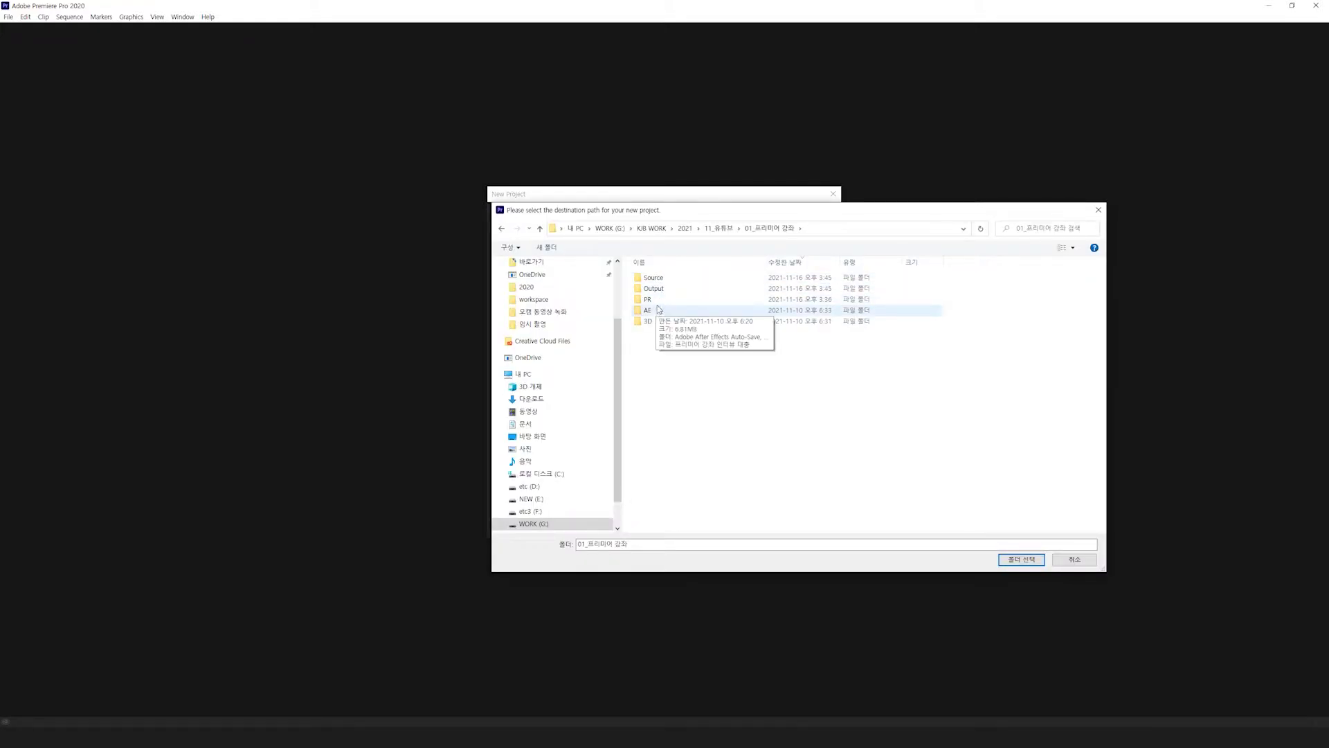
{"action": "double_click", "coordinate": [649, 299]}
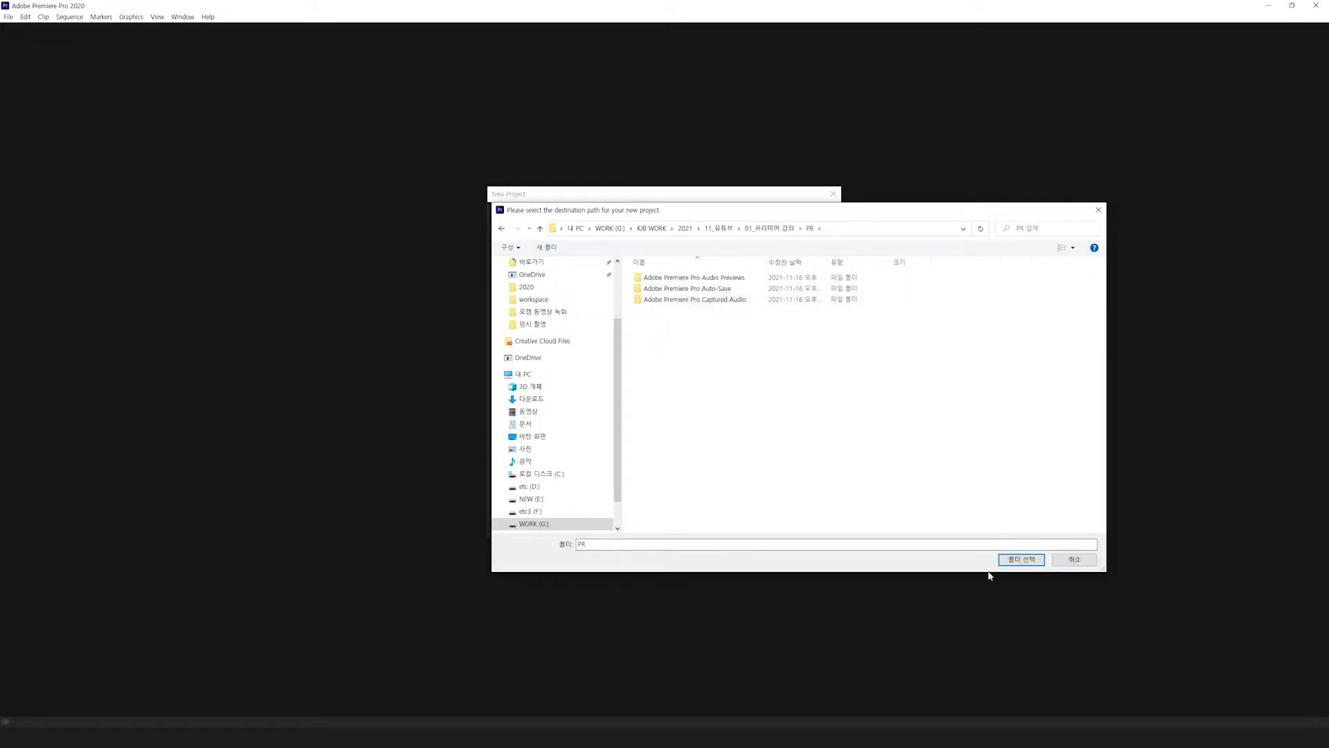
{"action": "left_click", "coordinate": [1022, 559]}
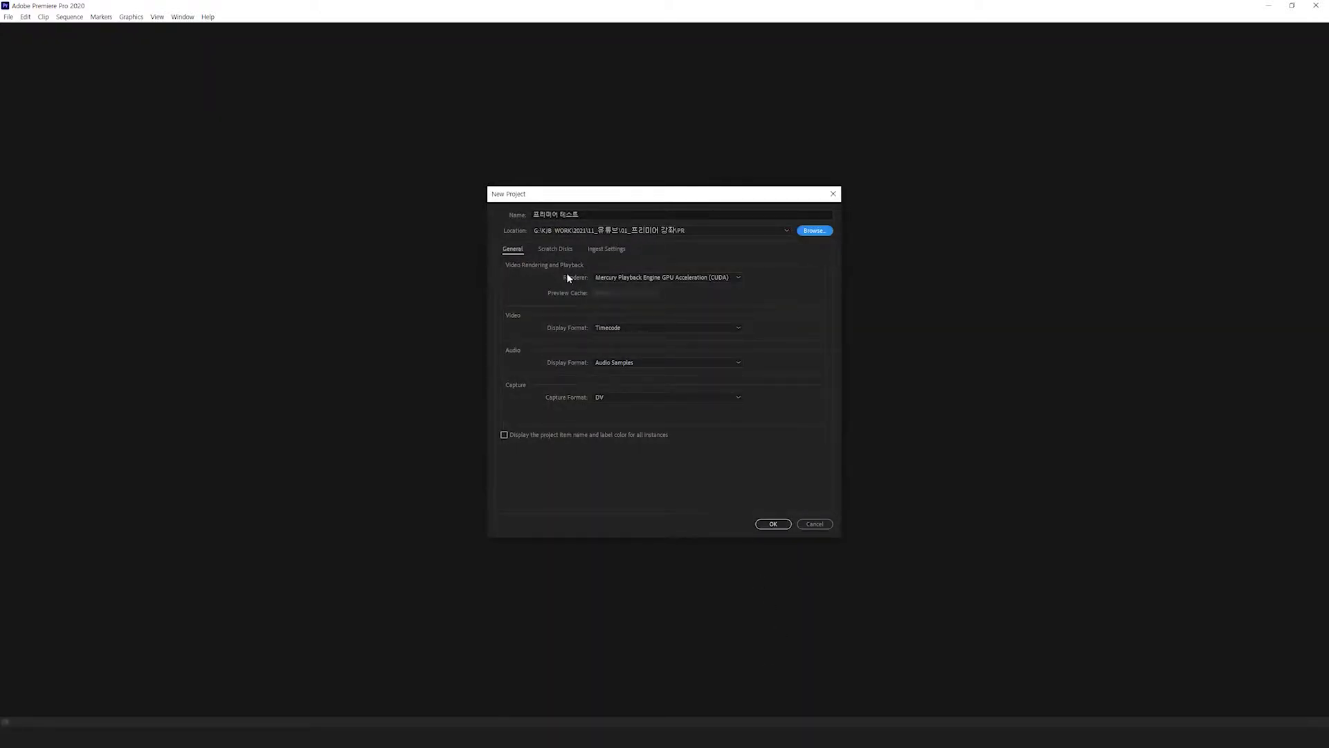
Prefix the project name with 1116_ and create the project
{"action": "left_click", "coordinate": [534, 215]}
{"action": "type", "text": "11"}
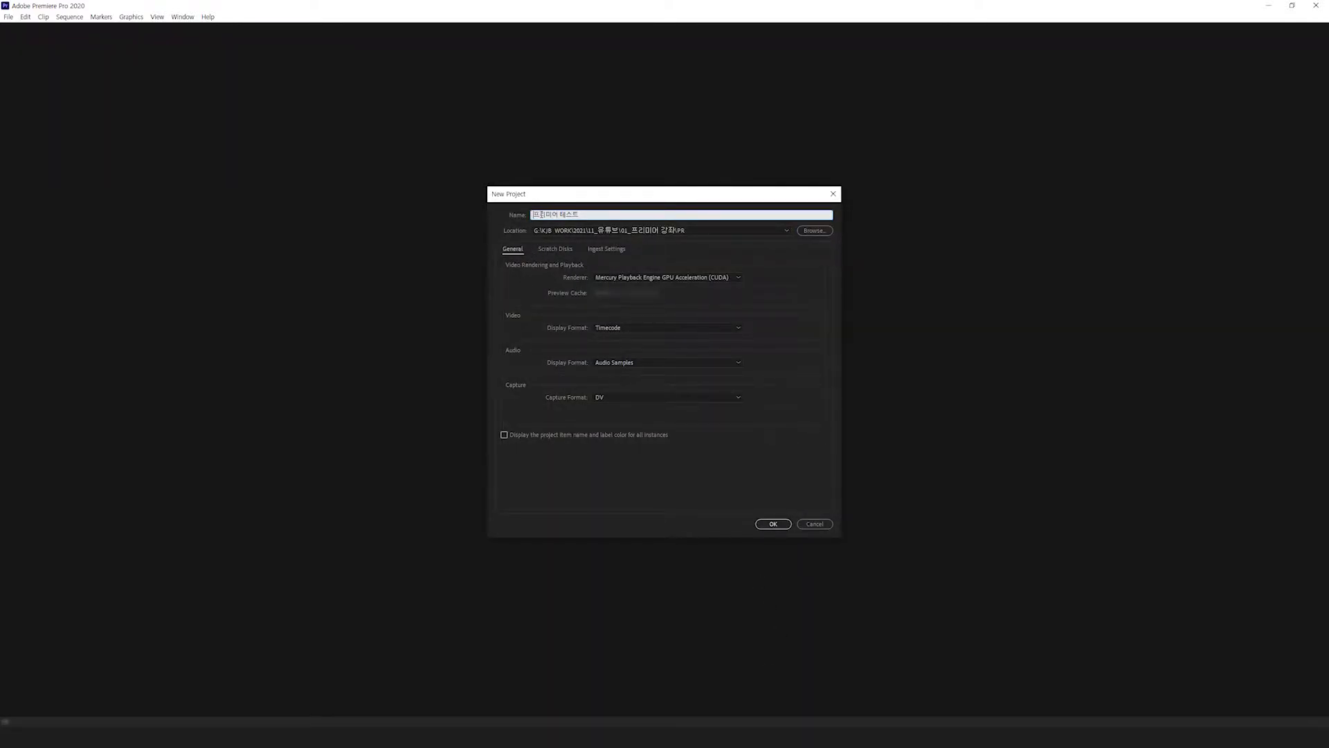
{"action": "type", "text": "16_"}
{"action": "left_click", "coordinate": [790, 523]}
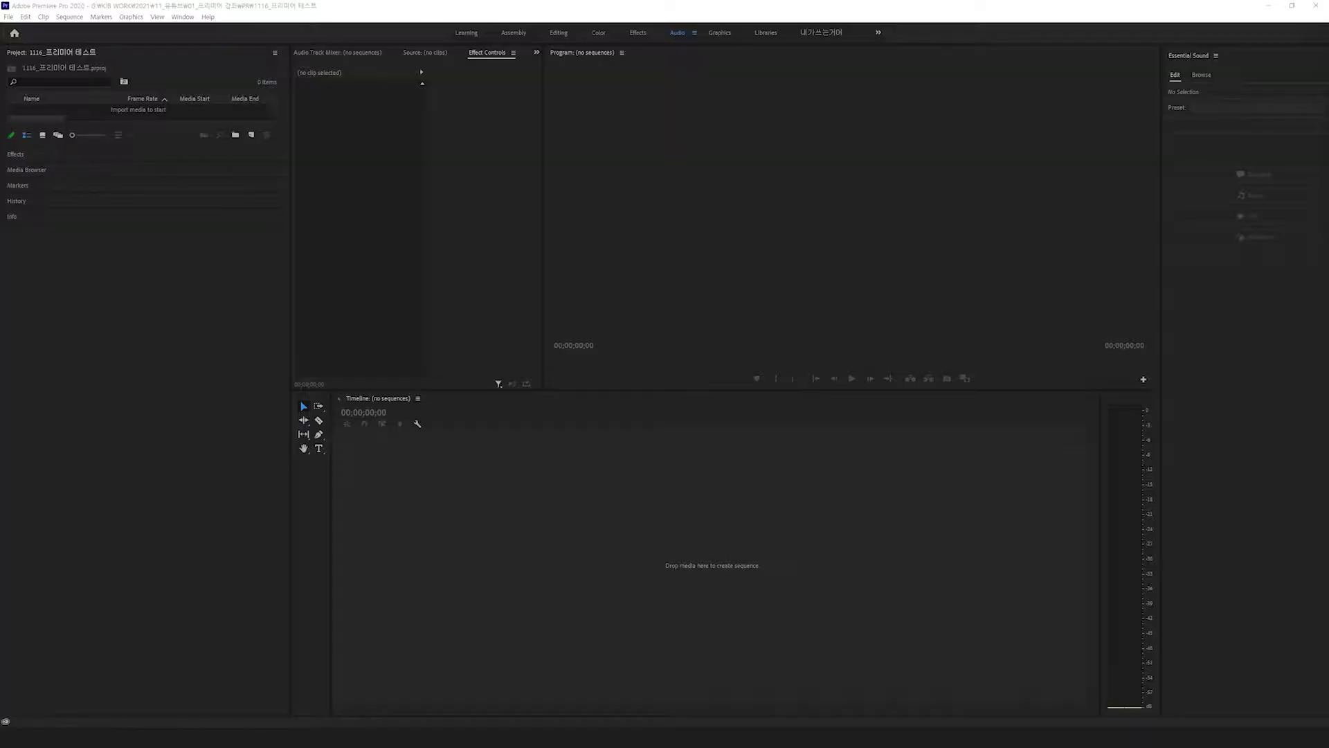
Switch to the Editing workspace, narrow the Tools panel to a single column and dismiss the antivirus notification
{"action": "left_click", "coordinate": [840, 501]}
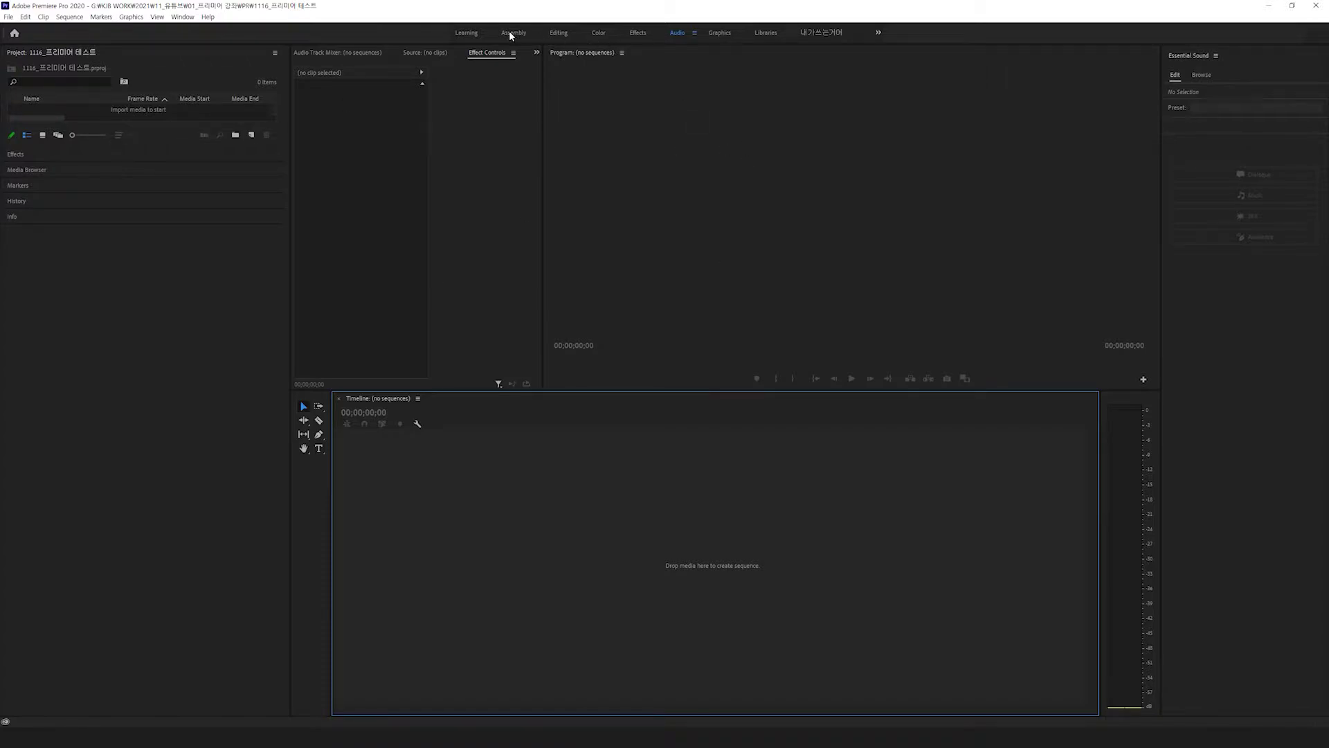
{"action": "left_click", "coordinate": [561, 34]}
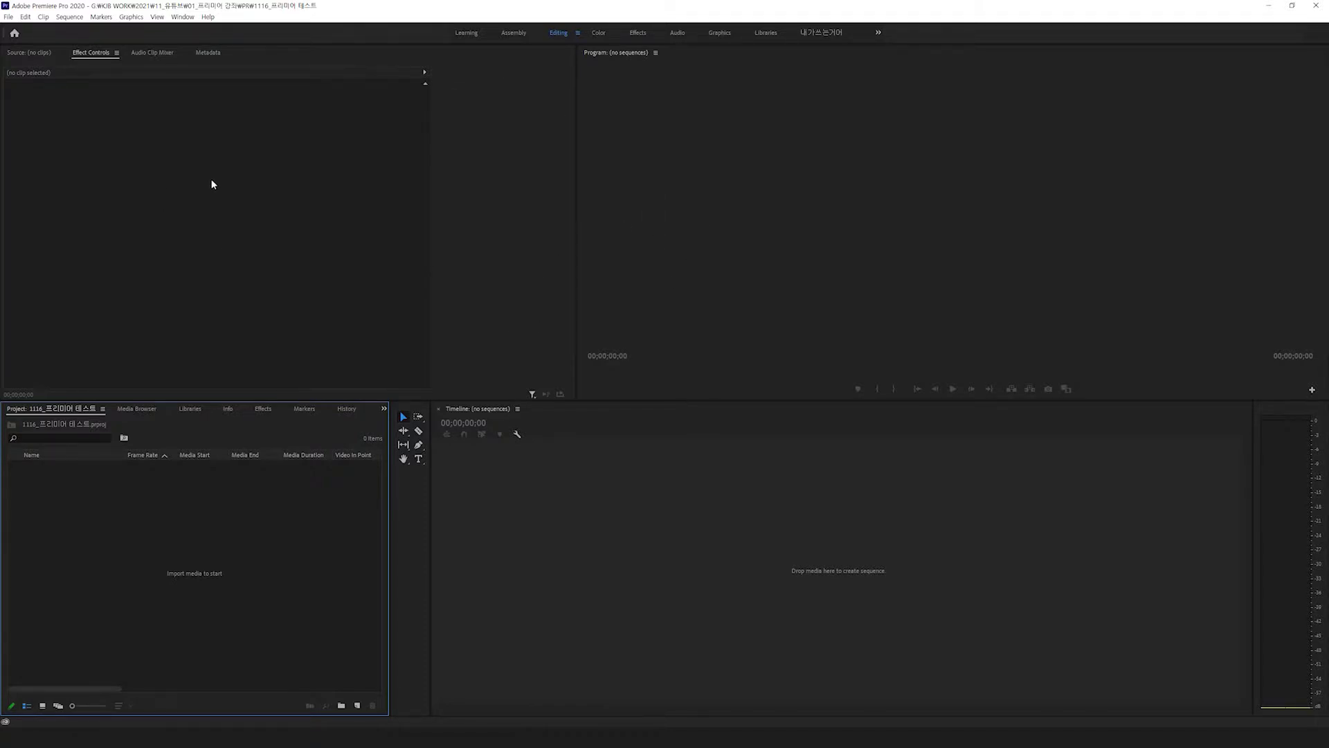
{"action": "left_click_drag", "start_coordinate": [429, 436], "coordinate": [410, 436]}
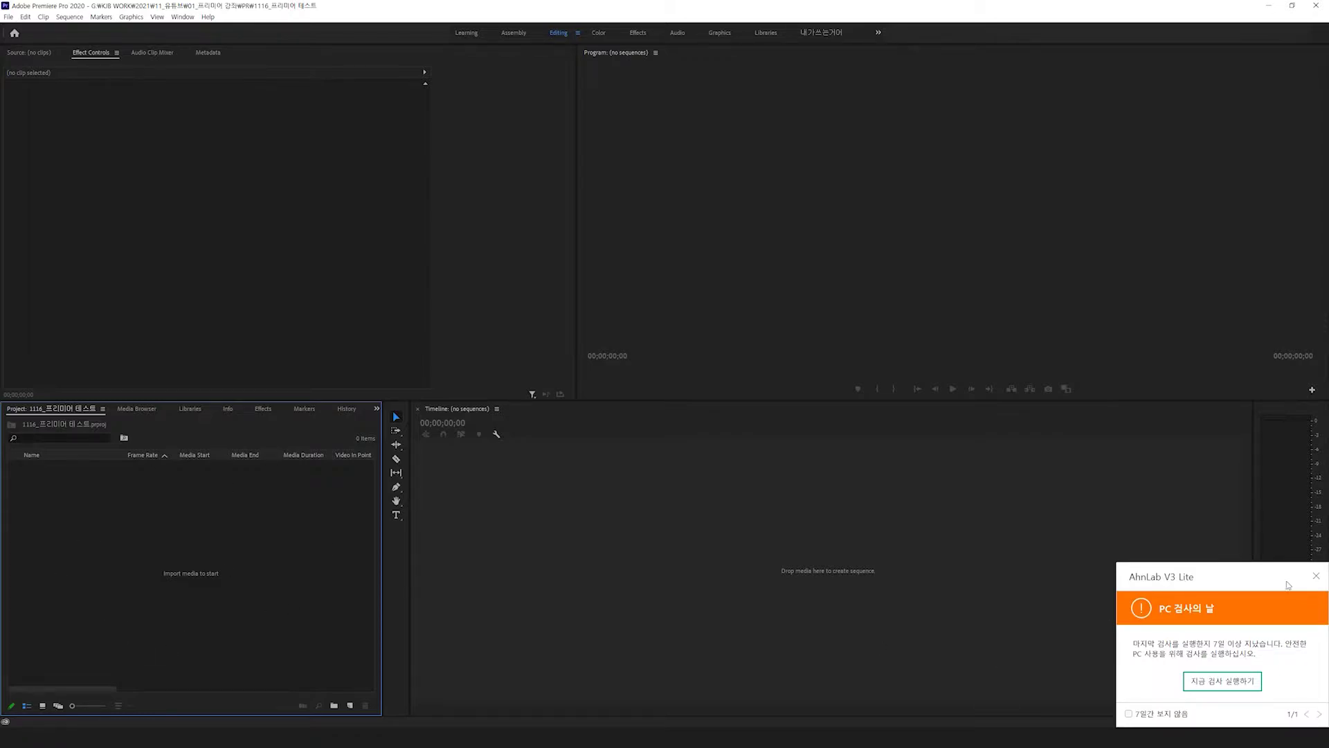
{"action": "left_click", "coordinate": [1317, 577]}
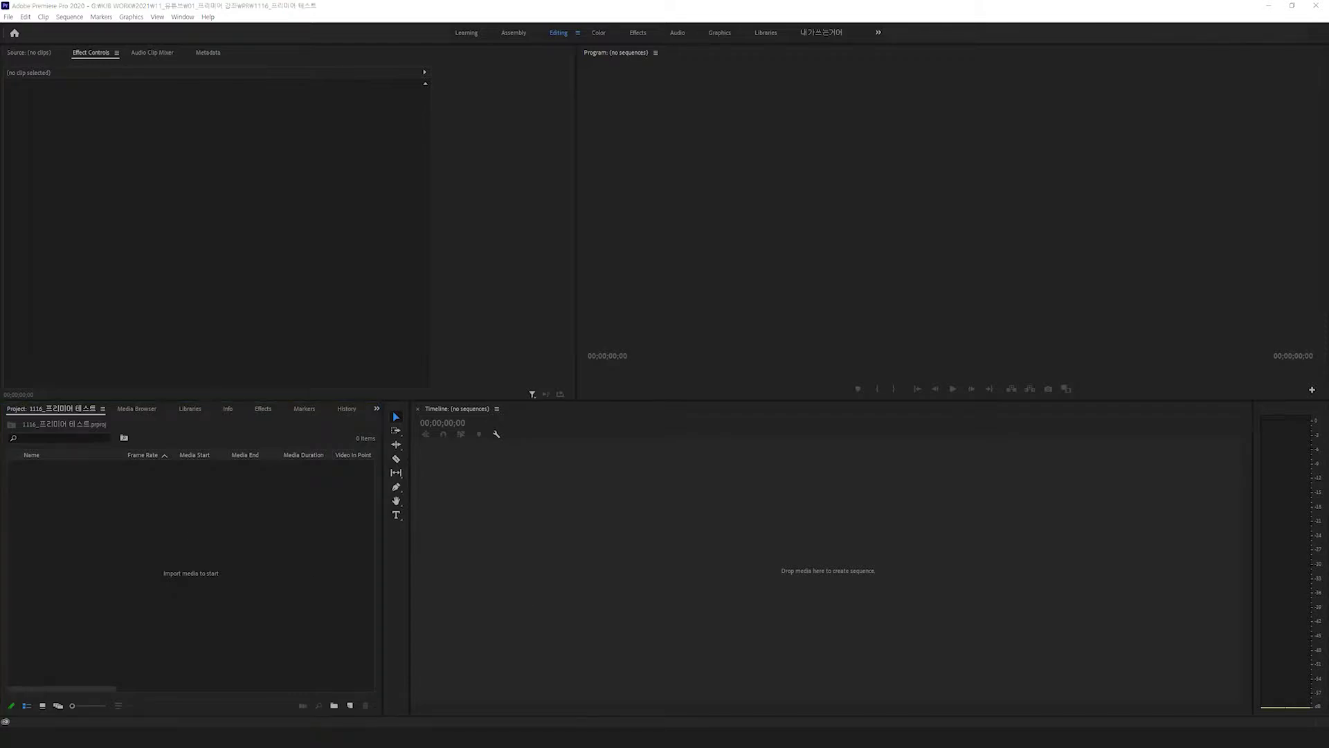
Import the reel MP4 clip into the project from the file explorer
{"action": "left_click_drag", "start_coordinate": [892, 483], "coordinate": [231, 563]}
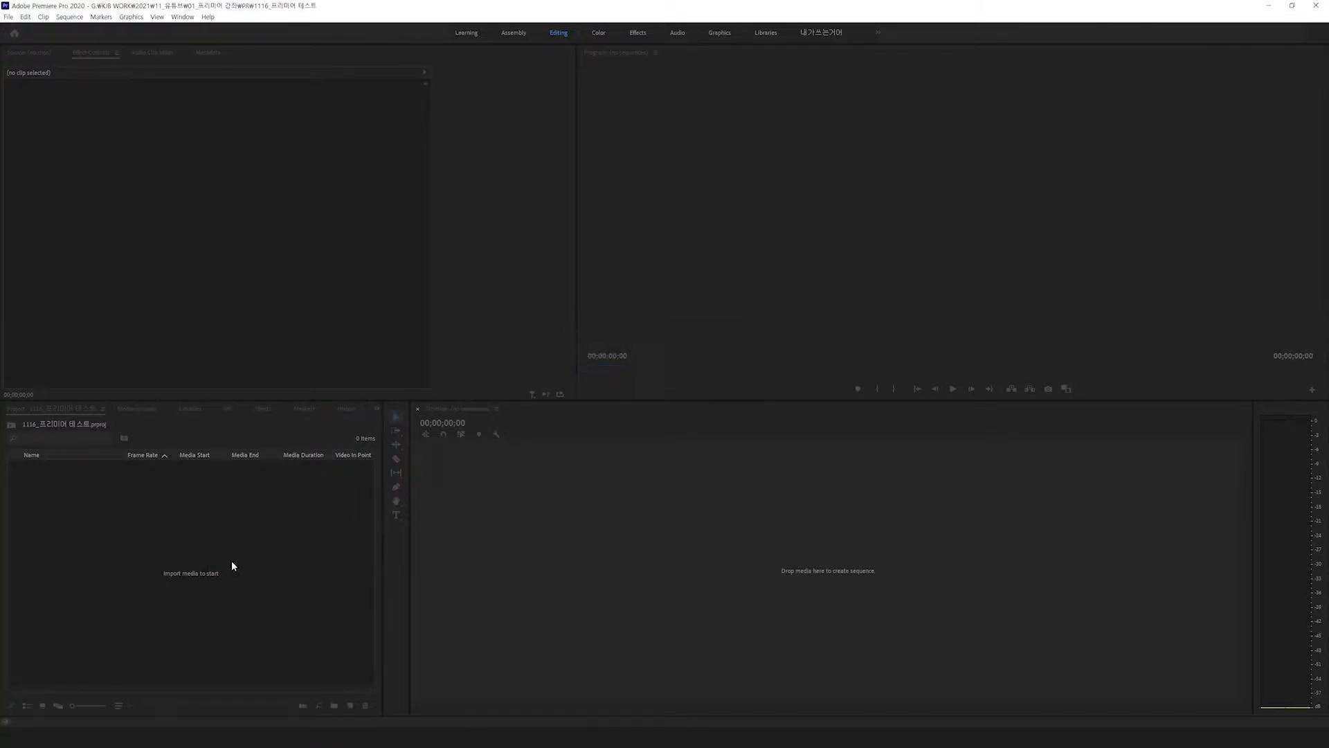
{"action": "double_click", "coordinate": [226, 566]}
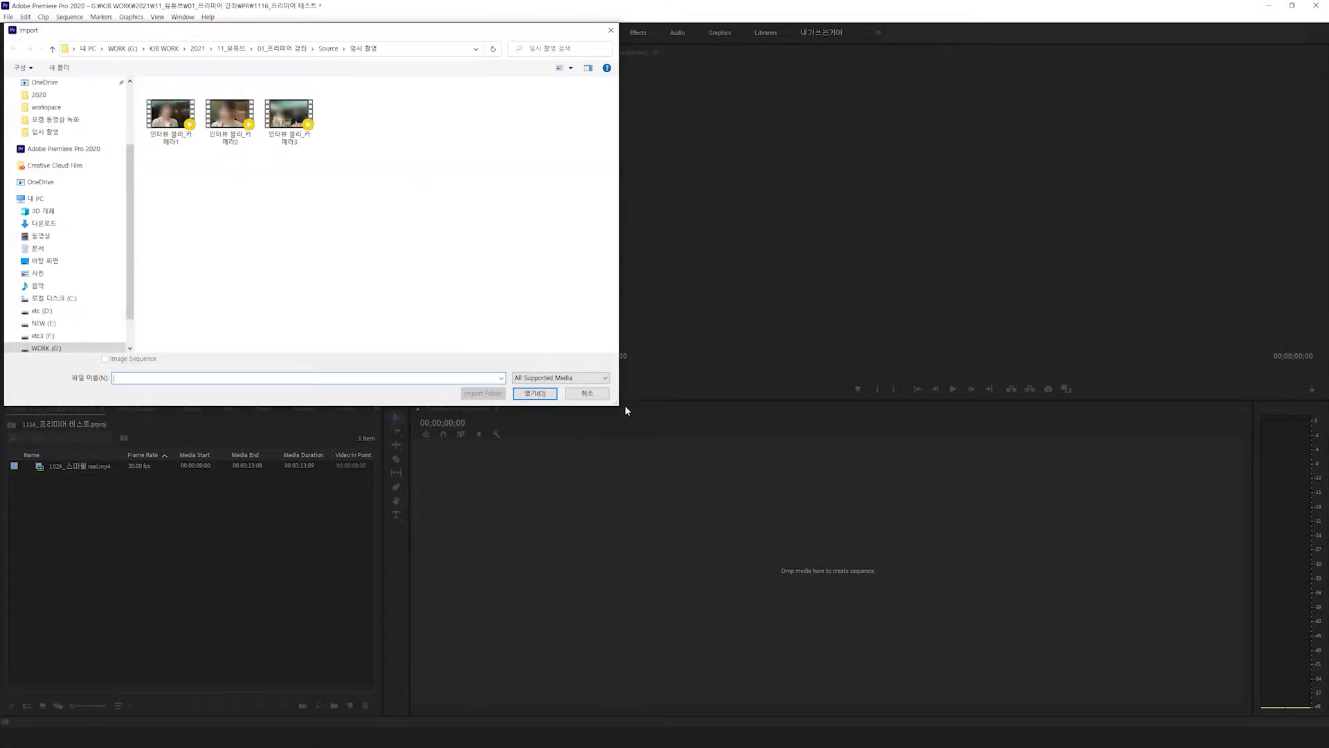
{"action": "key", "text": "Escape"}
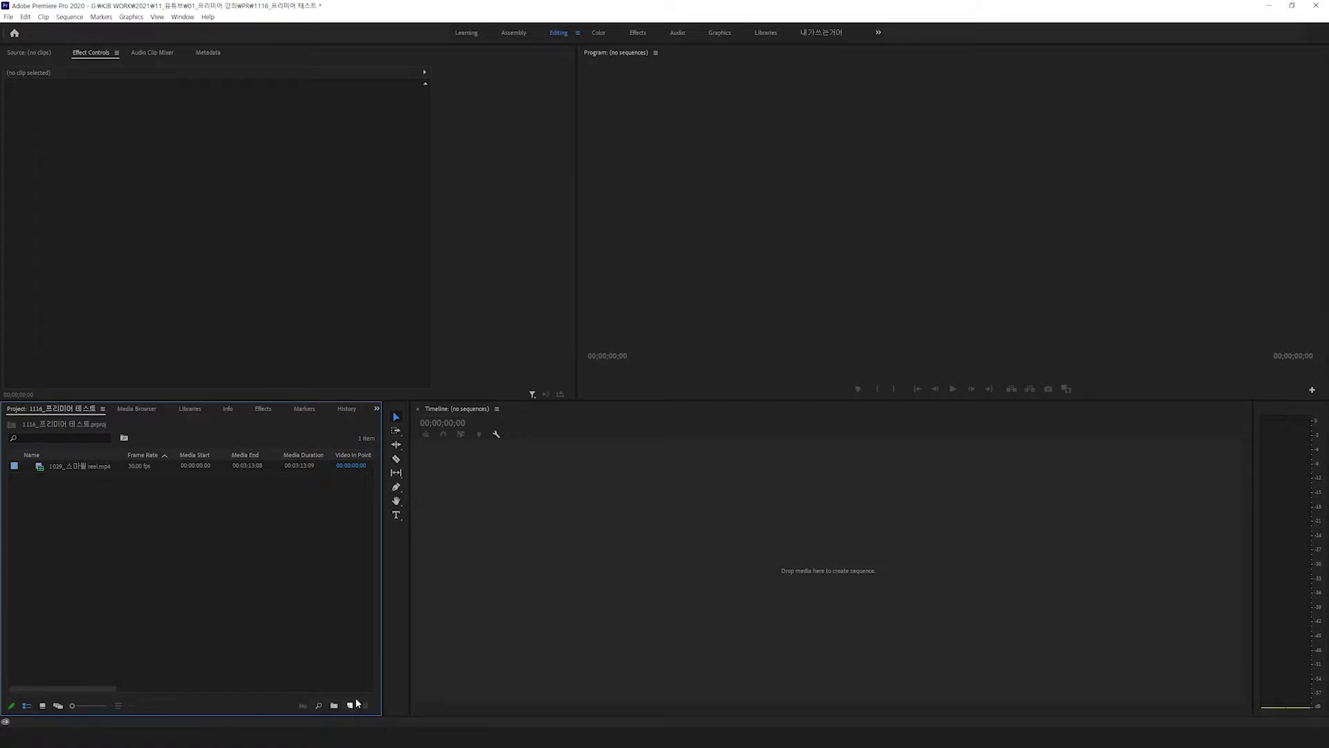
{"action": "right_click", "coordinate": [202, 535]}
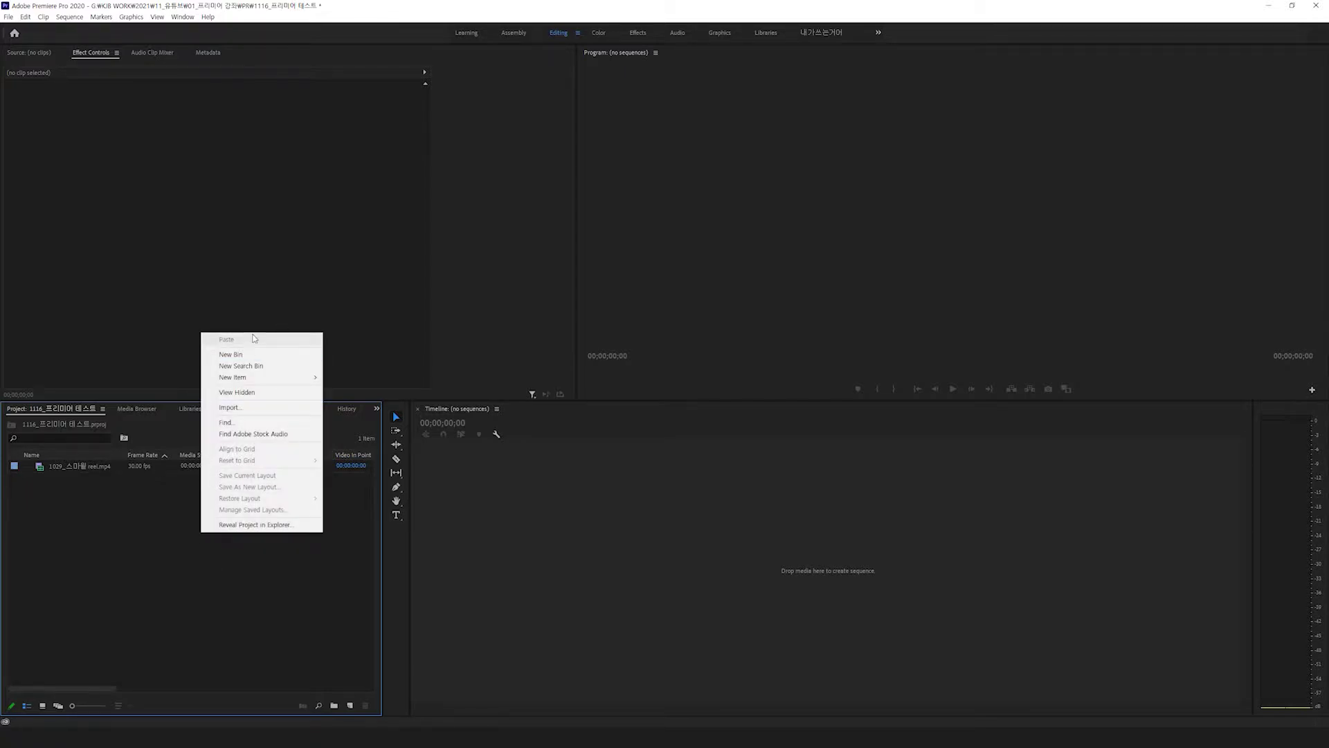
{"action": "left_click", "coordinate": [125, 537]}
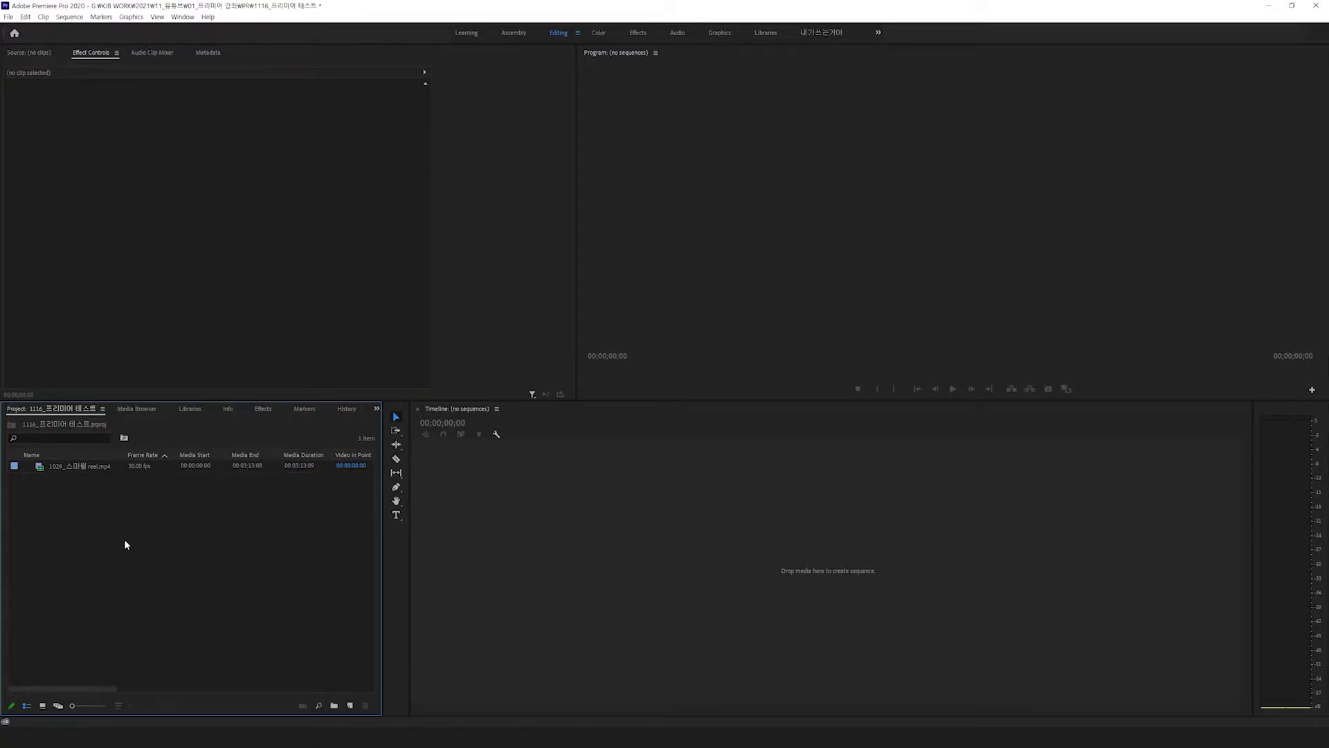
Create a sequence from the imported reel clip and open it in the timeline
{"action": "left_click_drag", "start_coordinate": [84, 466], "coordinate": [351, 708]}
{"action": "left_click", "coordinate": [81, 517]}
{"action": "left_click", "coordinate": [36, 465]}
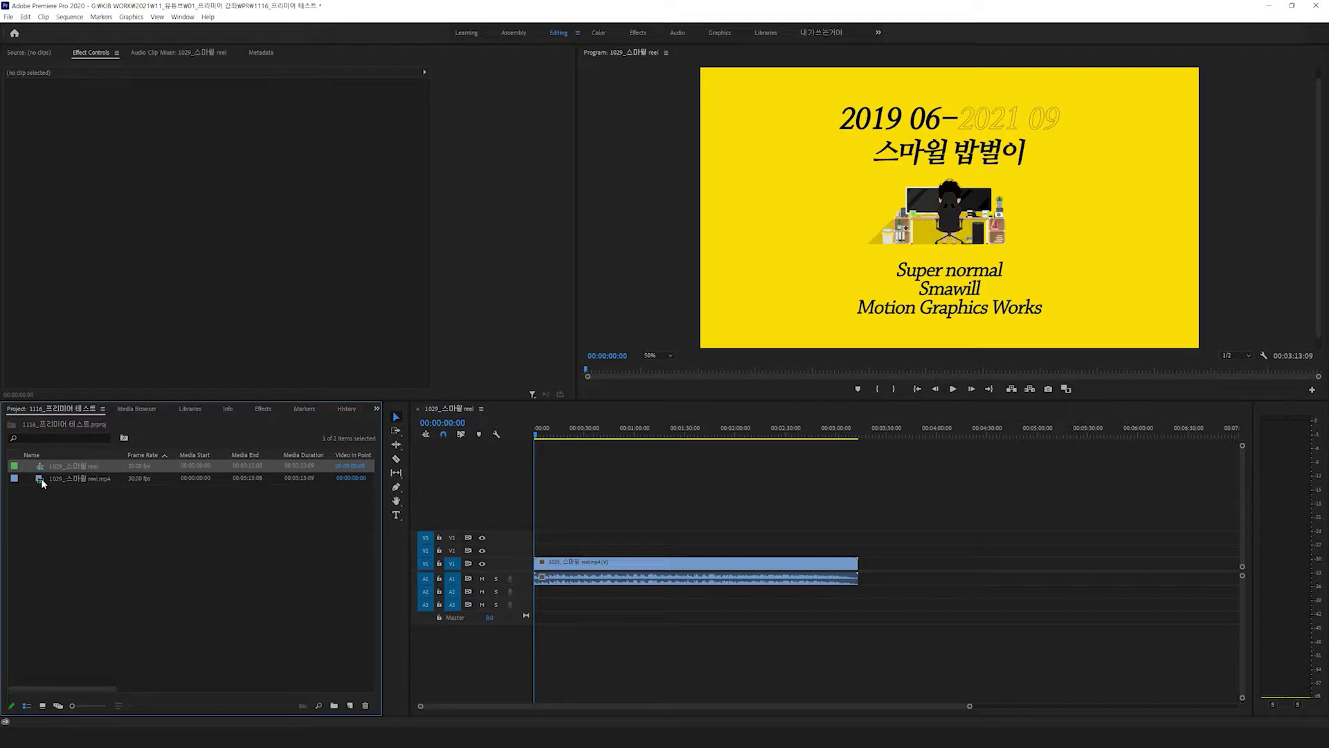
{"action": "double_click", "coordinate": [39, 469]}
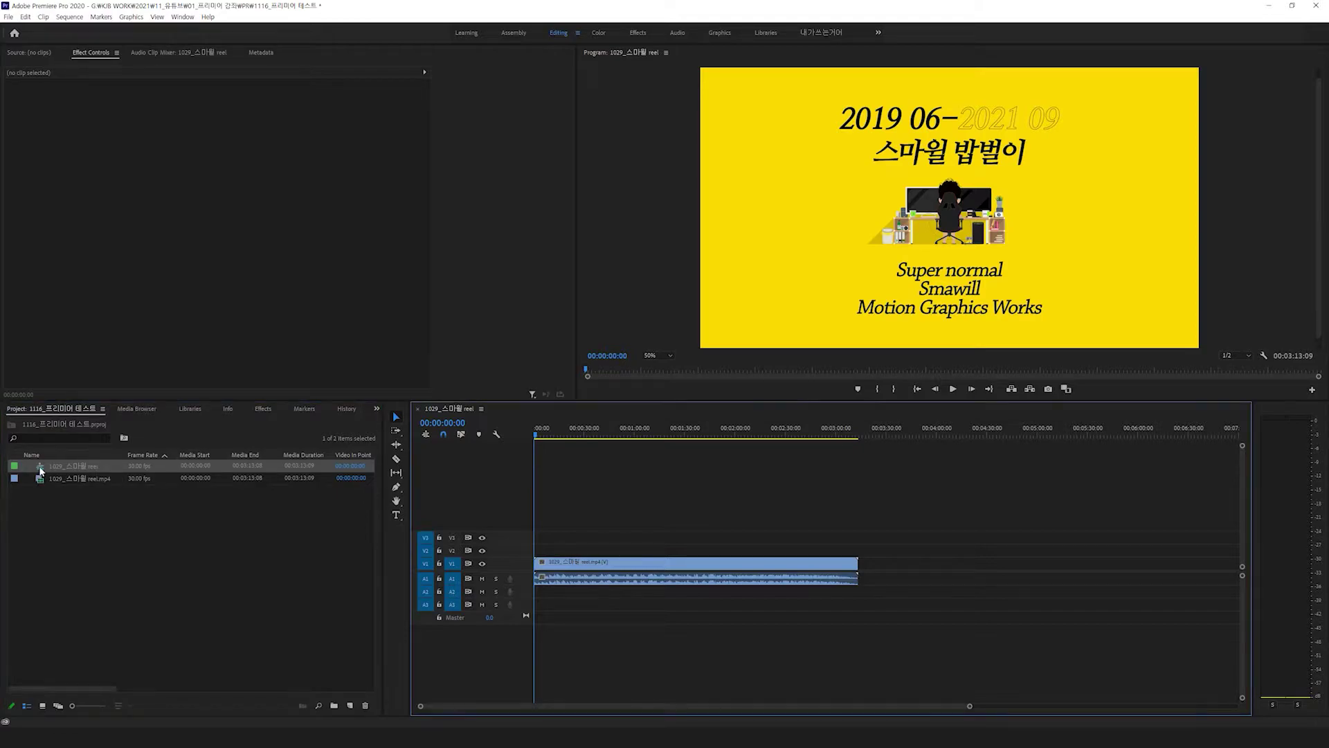
View the properties of the reel sequence and close them
{"action": "right_click", "coordinate": [152, 467]}
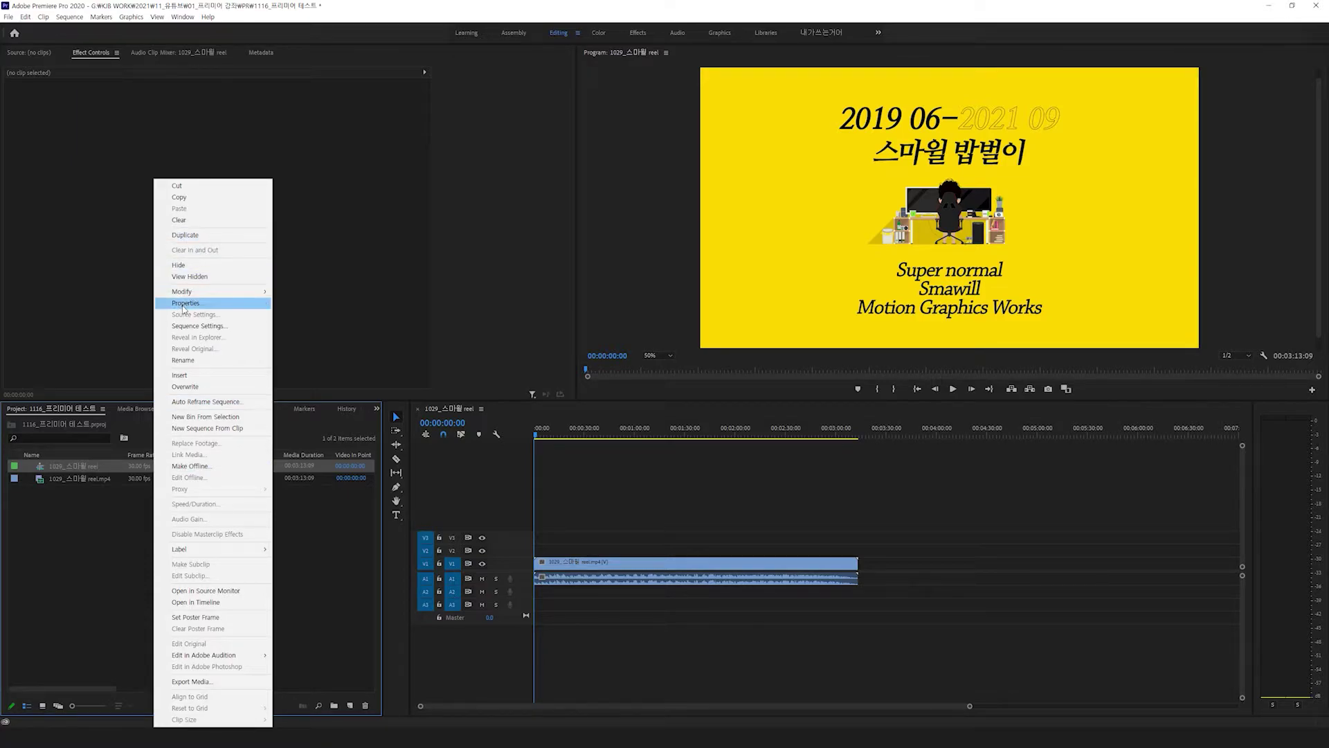
{"action": "left_click", "coordinate": [181, 303]}
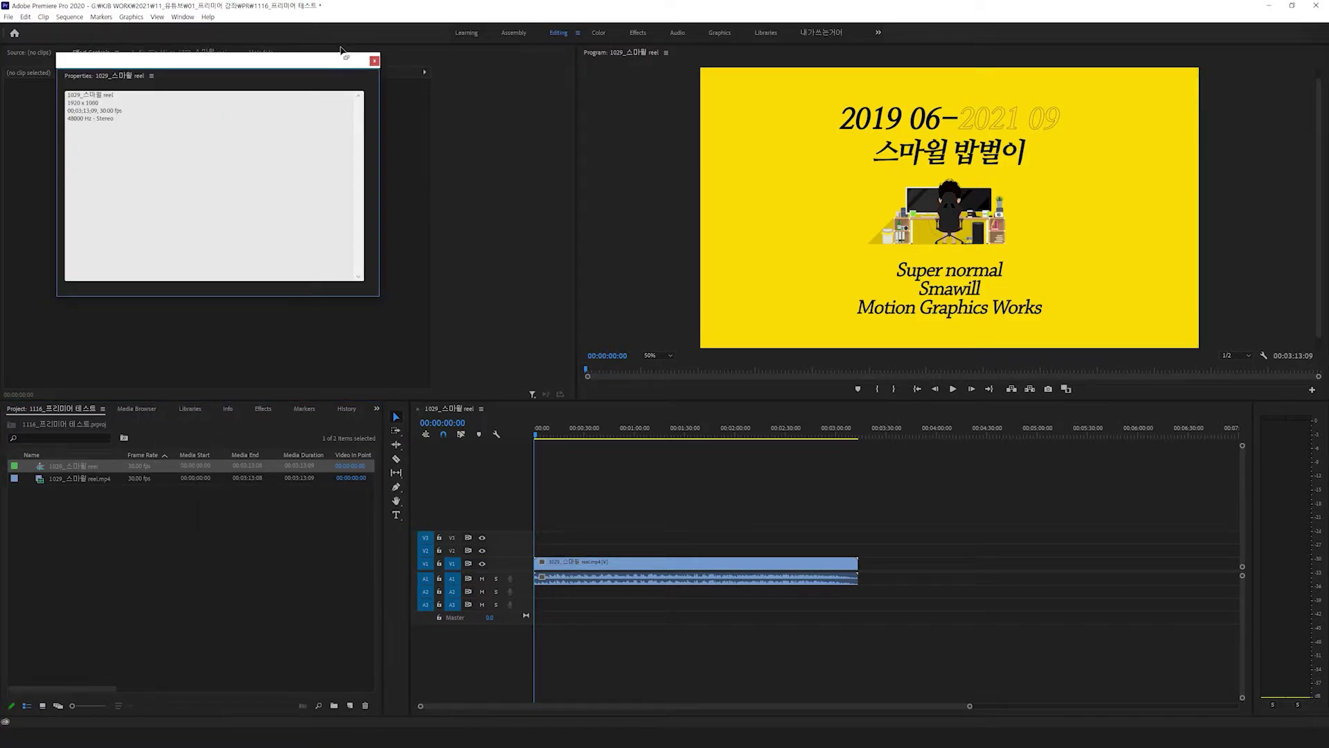
{"action": "left_click", "coordinate": [375, 61]}
Review the sequence settings, including the Fields, Pixel Aspect Ratio and Timebase options, and accept them as they are
{"action": "right_click", "coordinate": [93, 466]}
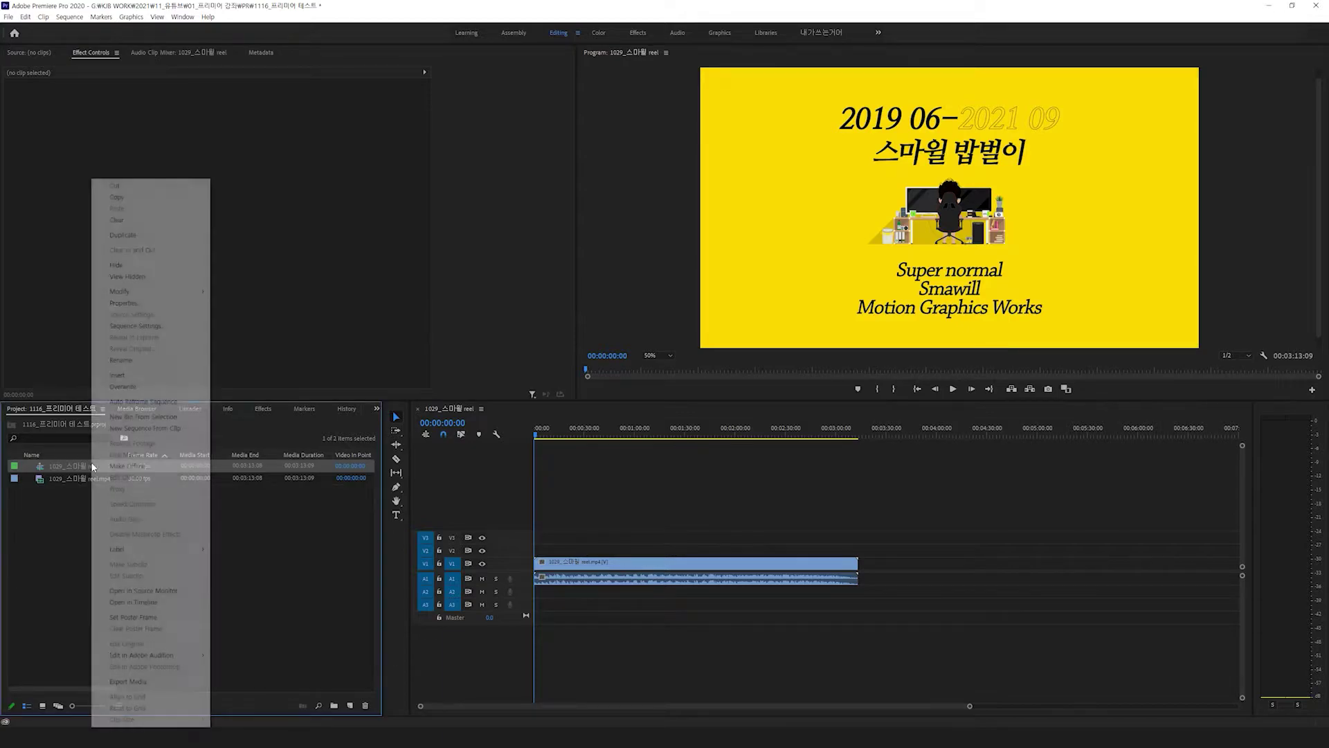
{"action": "left_click", "coordinate": [135, 327]}
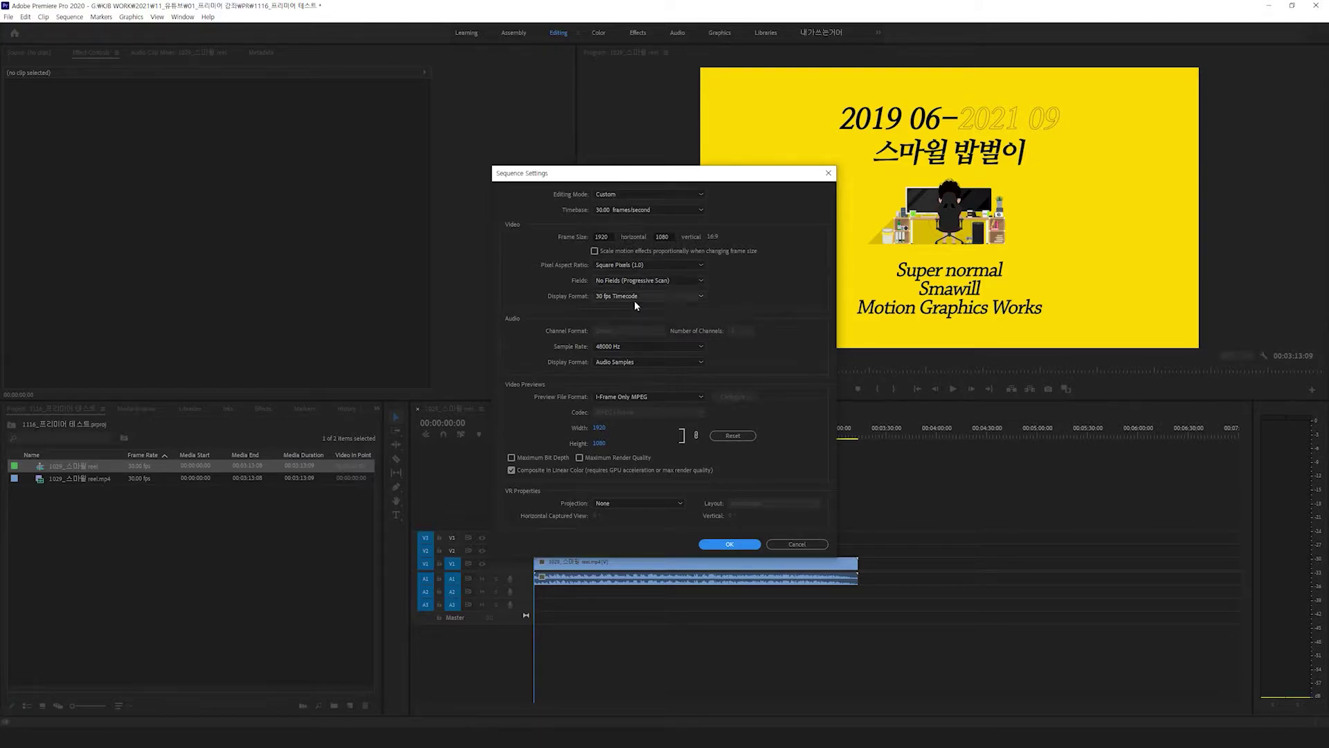
{"action": "left_click", "coordinate": [700, 280]}
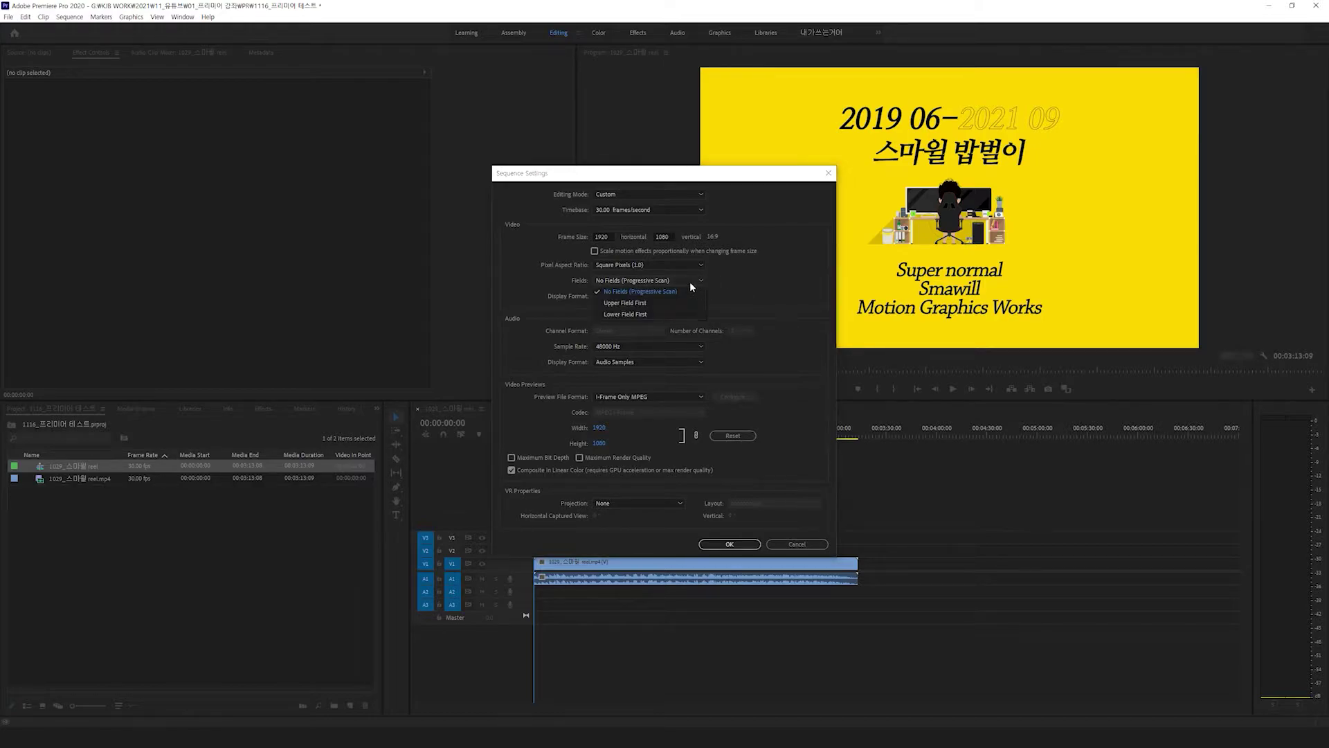
{"action": "left_click", "coordinate": [642, 291]}
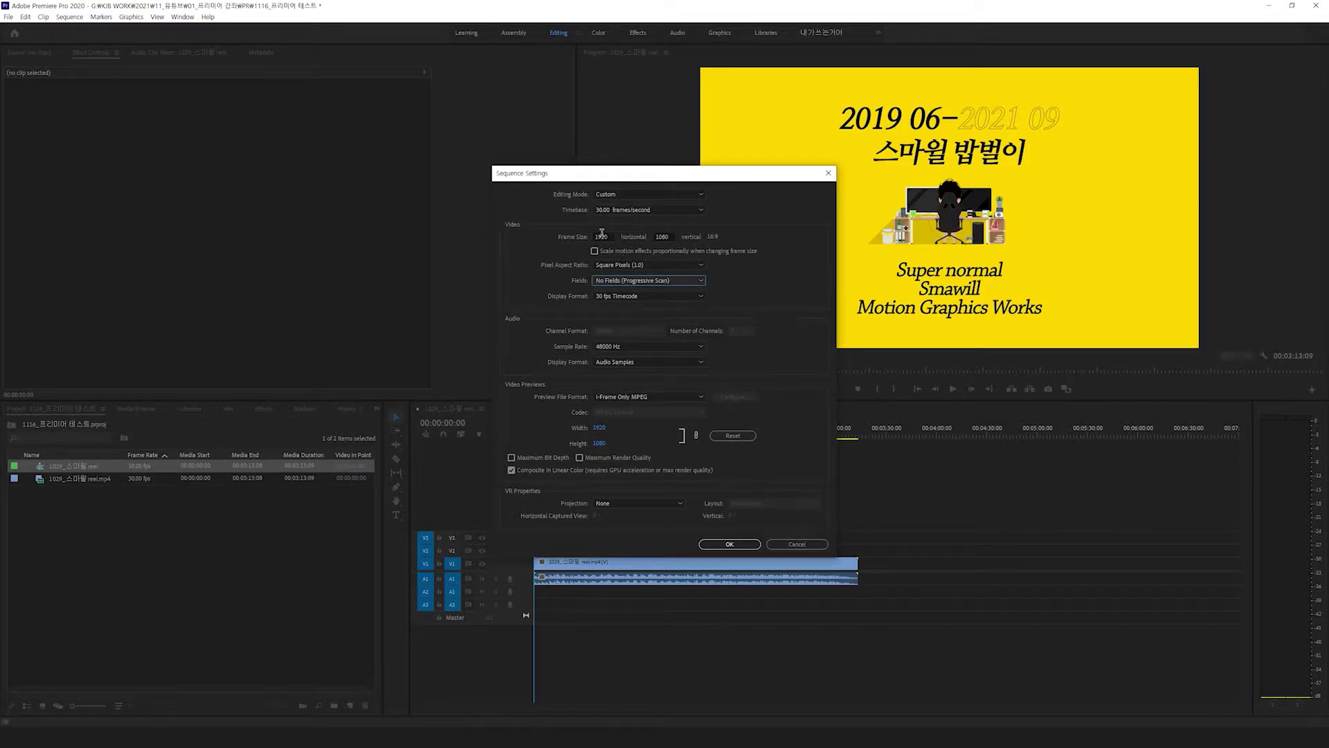
{"action": "left_click", "coordinate": [614, 264]}
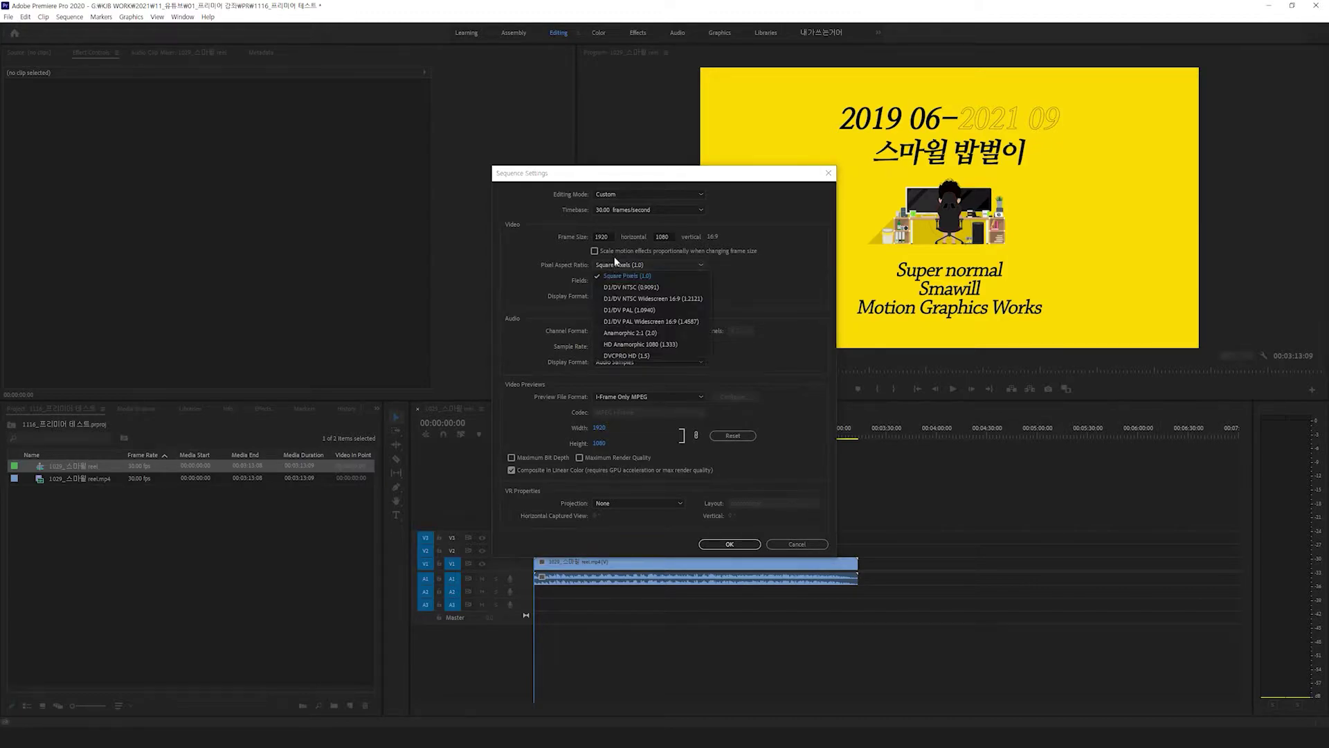
{"action": "left_click", "coordinate": [758, 274]}
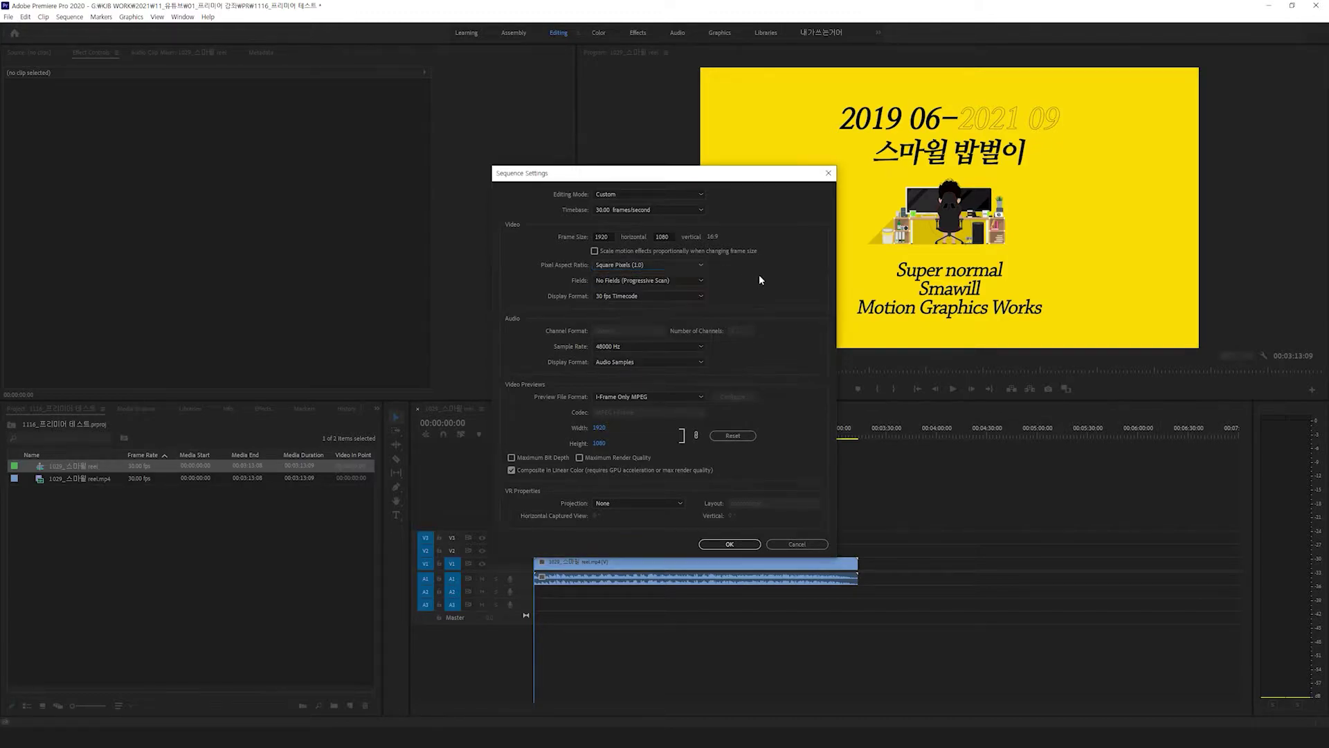
{"action": "left_click", "coordinate": [612, 210]}
{"action": "left_click", "coordinate": [630, 209]}
{"action": "left_click", "coordinate": [730, 544]}
Play the opening moments of the reel sequence in the timeline
{"action": "left_click", "coordinate": [617, 636]}
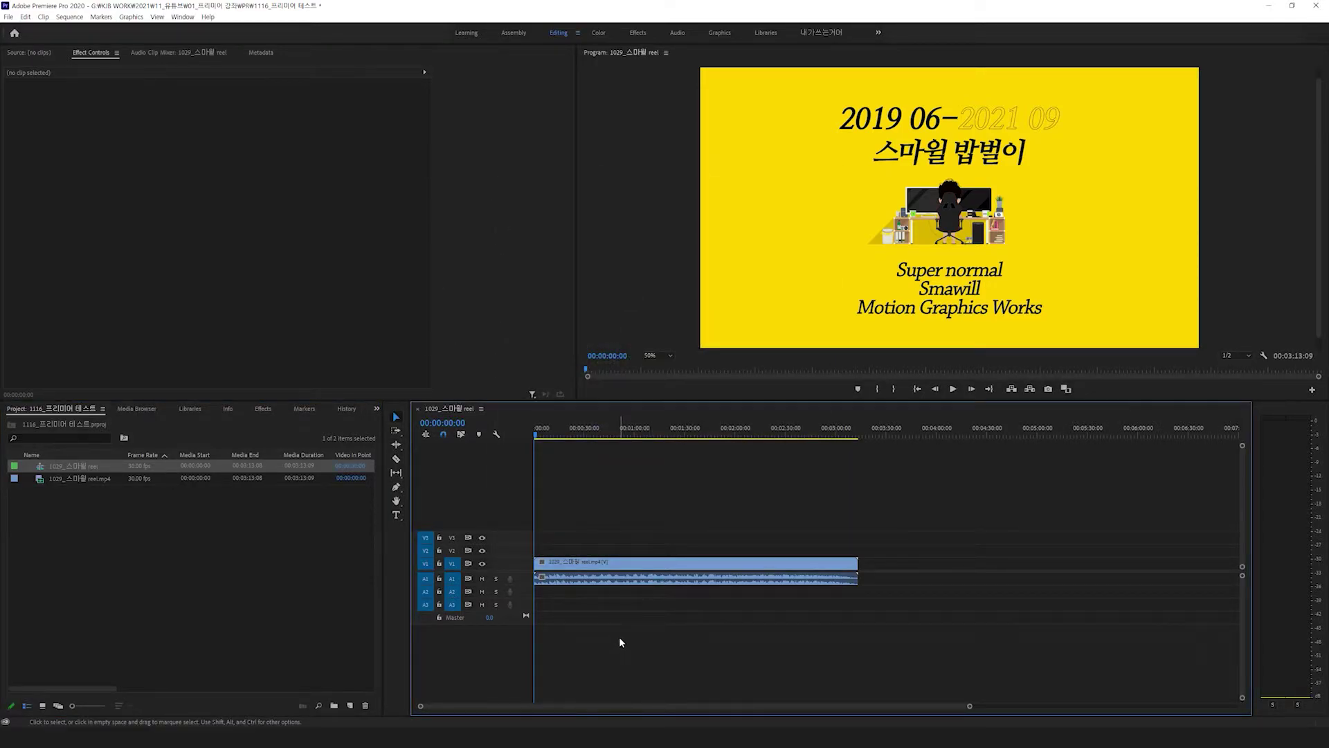
{"action": "key", "text": "space"}
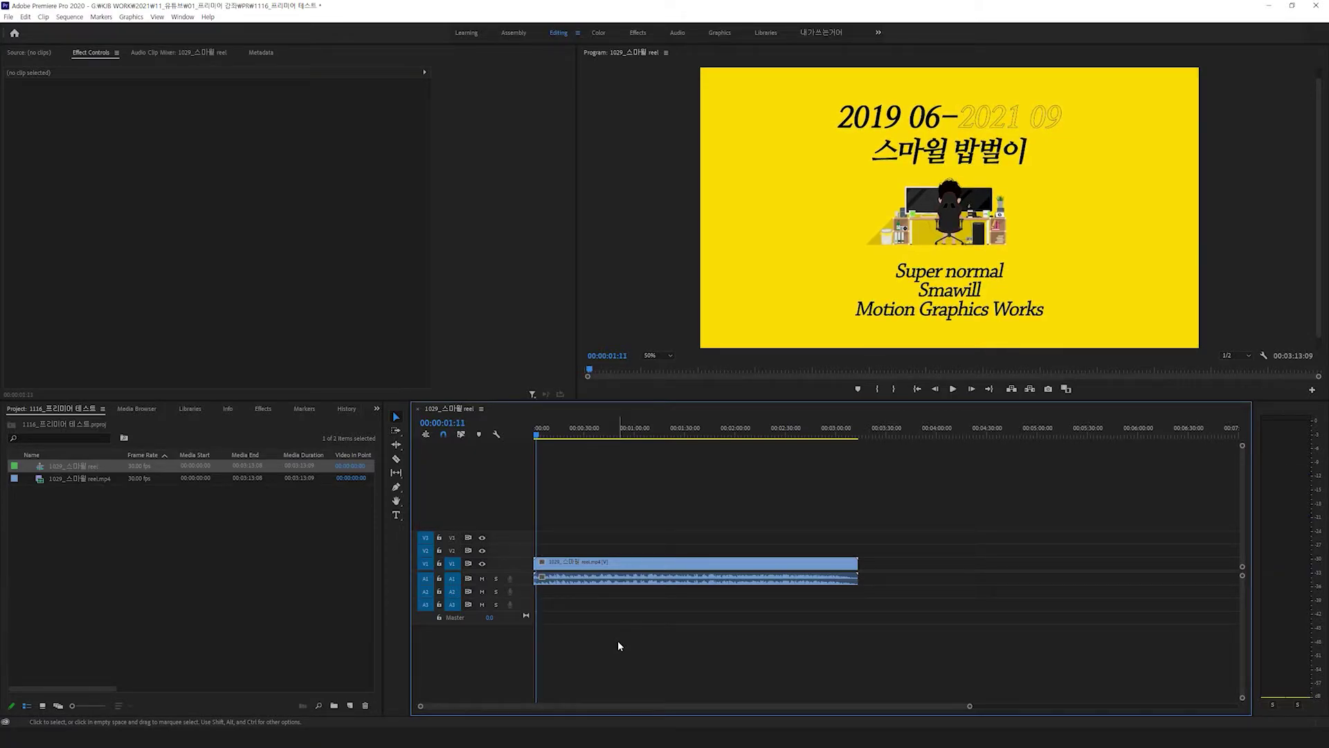
{"action": "left_click", "coordinate": [451, 551]}
{"action": "left_click", "coordinate": [452, 539]}
Hide the V1 track's output, play the sequence briefly and show the track again
{"action": "left_click", "coordinate": [480, 563]}
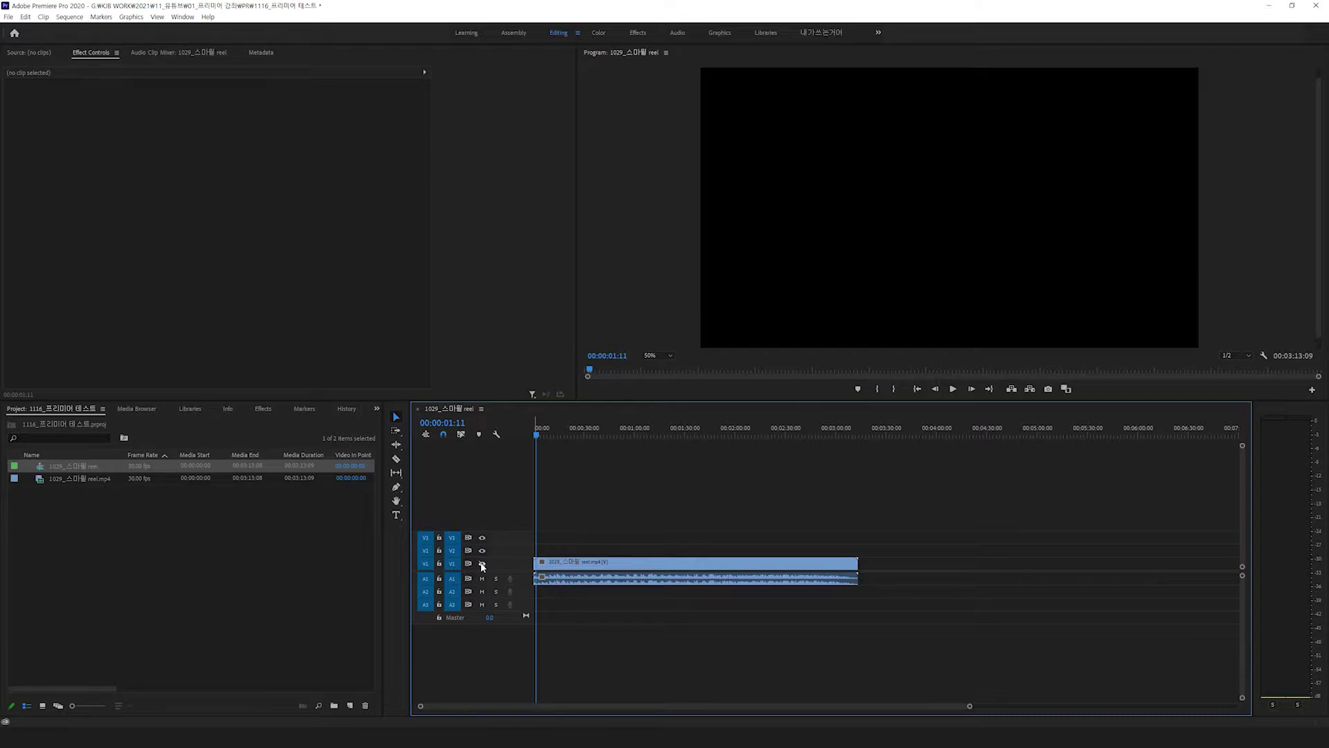
{"action": "key", "text": "space"}
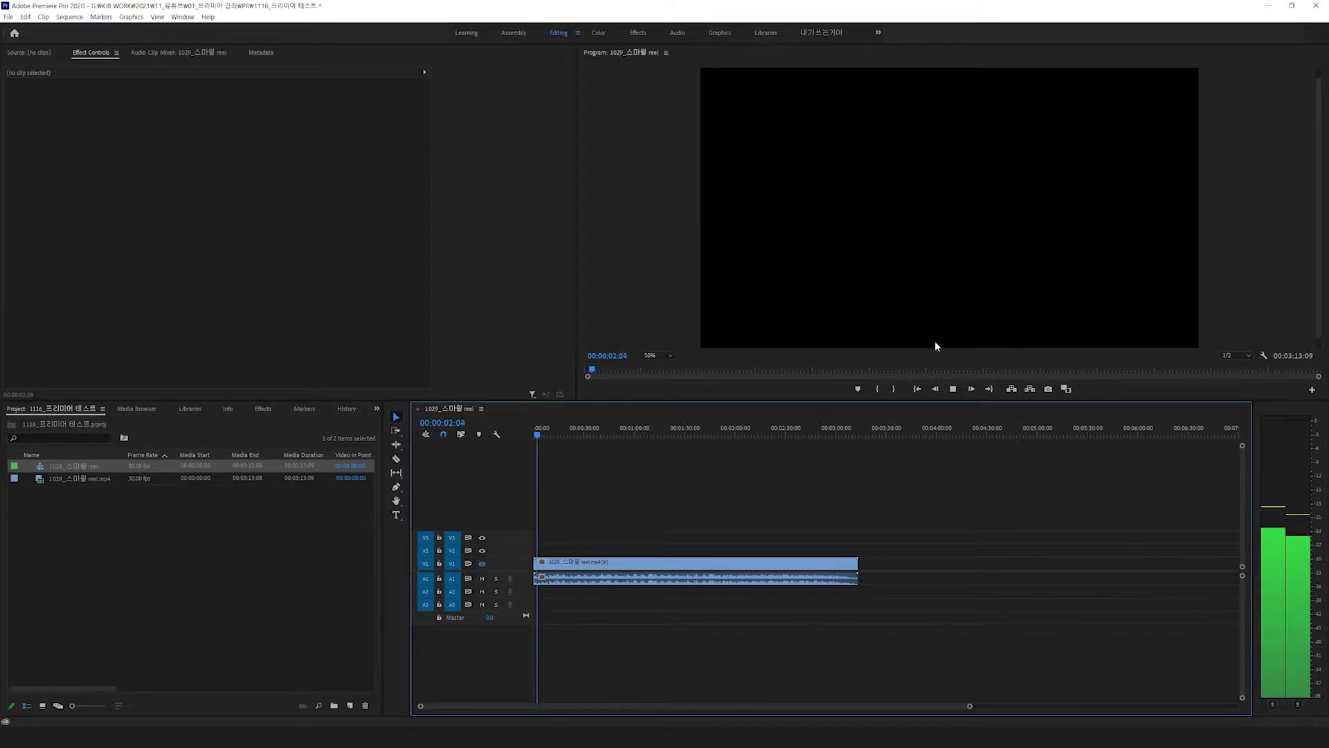
{"action": "key", "text": "space"}
{"action": "left_click", "coordinate": [479, 563]}
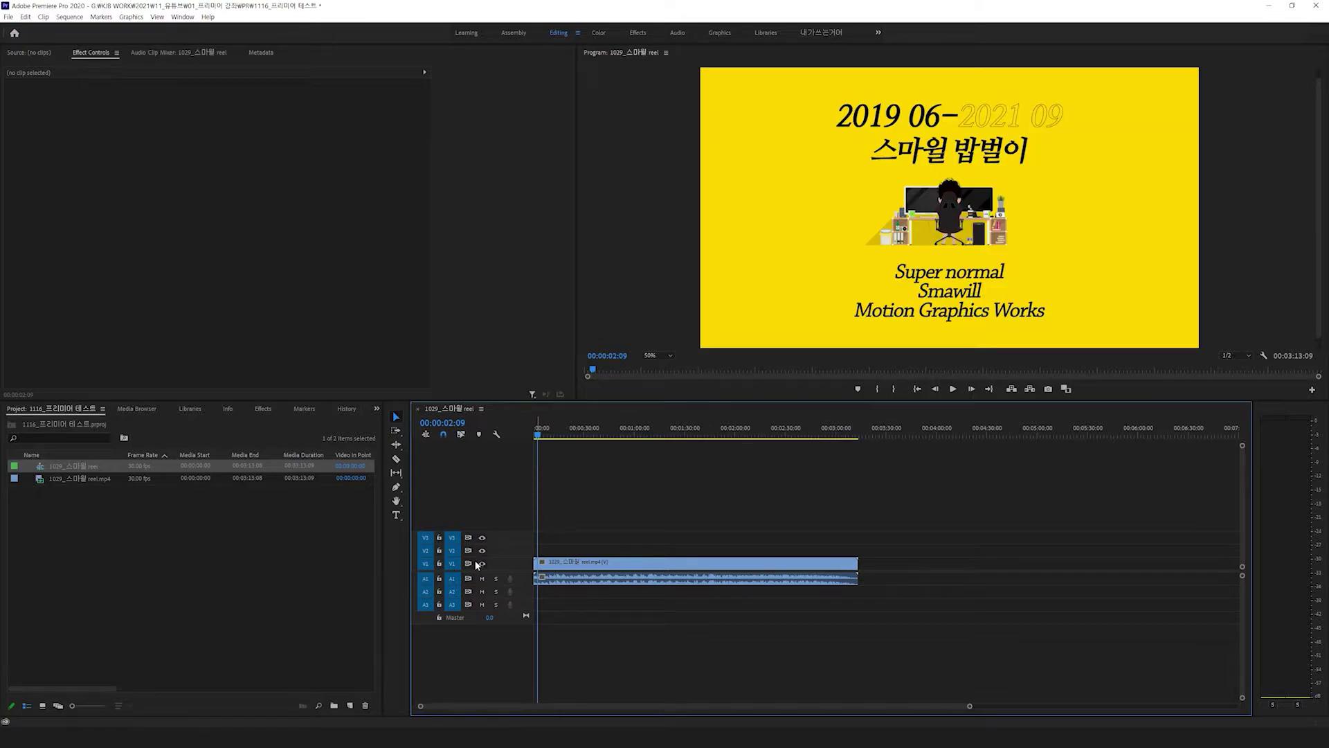
Lock the V1 track, try to move its clip, and unlock the track again
{"action": "left_click", "coordinate": [438, 563]}
{"action": "left_click_drag", "start_coordinate": [567, 569], "coordinate": [613, 548]}
{"action": "left_click", "coordinate": [439, 563]}
Zoom in on the timeline, enlarge the audio and V1 tracks, and collapse V1 and A1 again
{"action": "left_click_drag", "start_coordinate": [971, 707], "coordinate": [578, 707]}
{"action": "left_click_drag", "start_coordinate": [1243, 577], "coordinate": [1243, 530]}
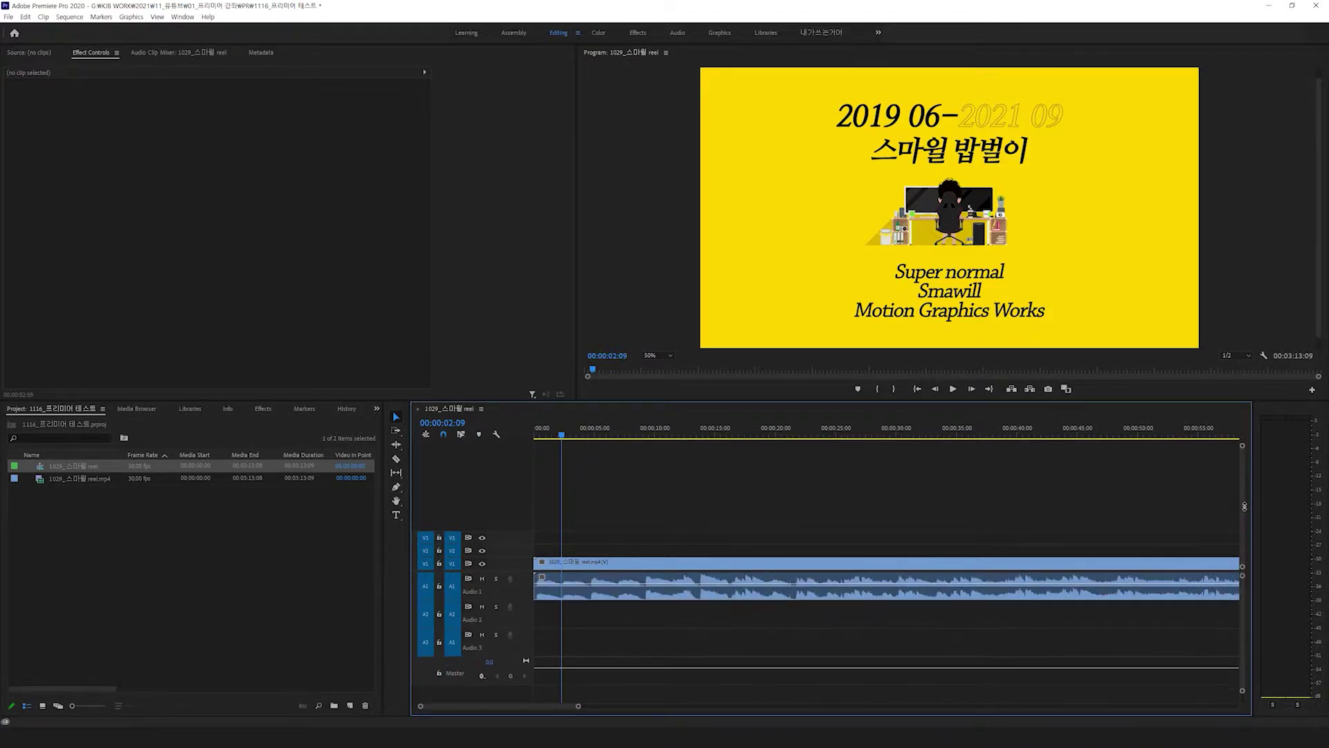
{"action": "double_click", "coordinate": [517, 563]}
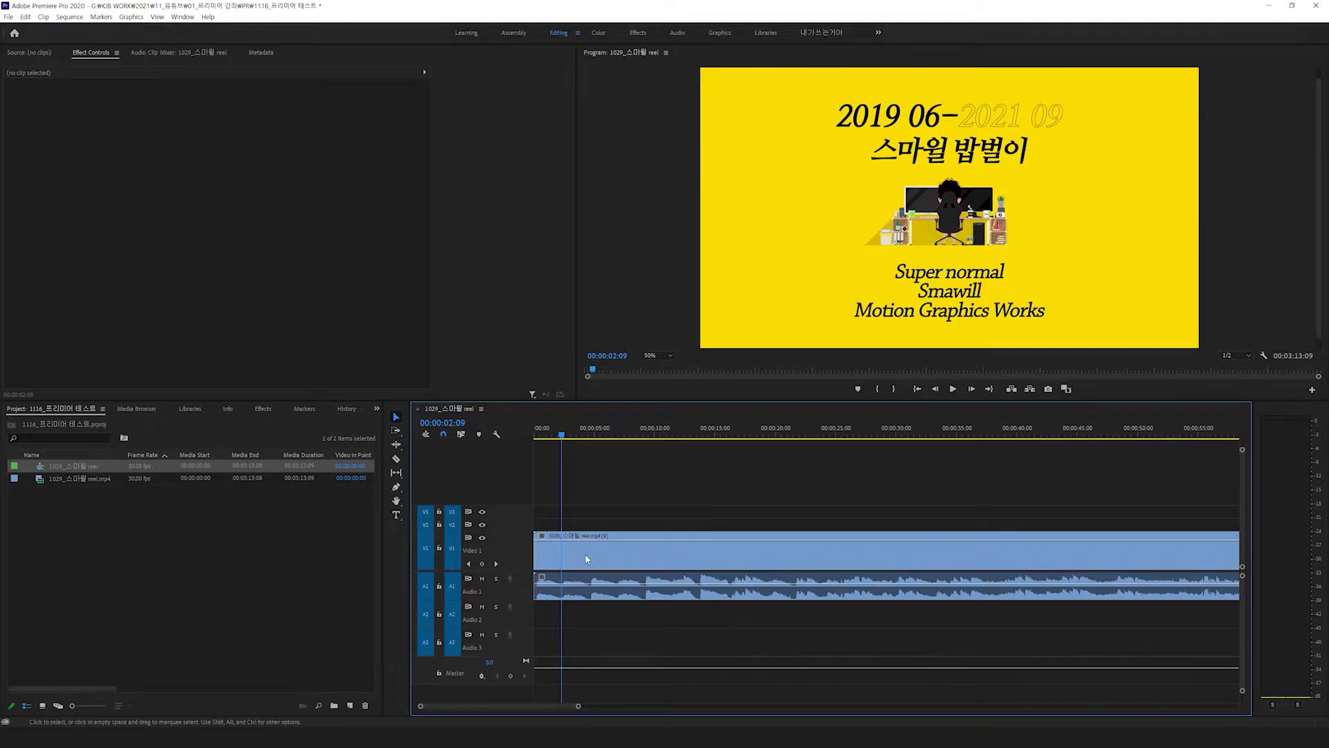
{"action": "left_click", "coordinate": [545, 554]}
{"action": "double_click", "coordinate": [520, 577]}
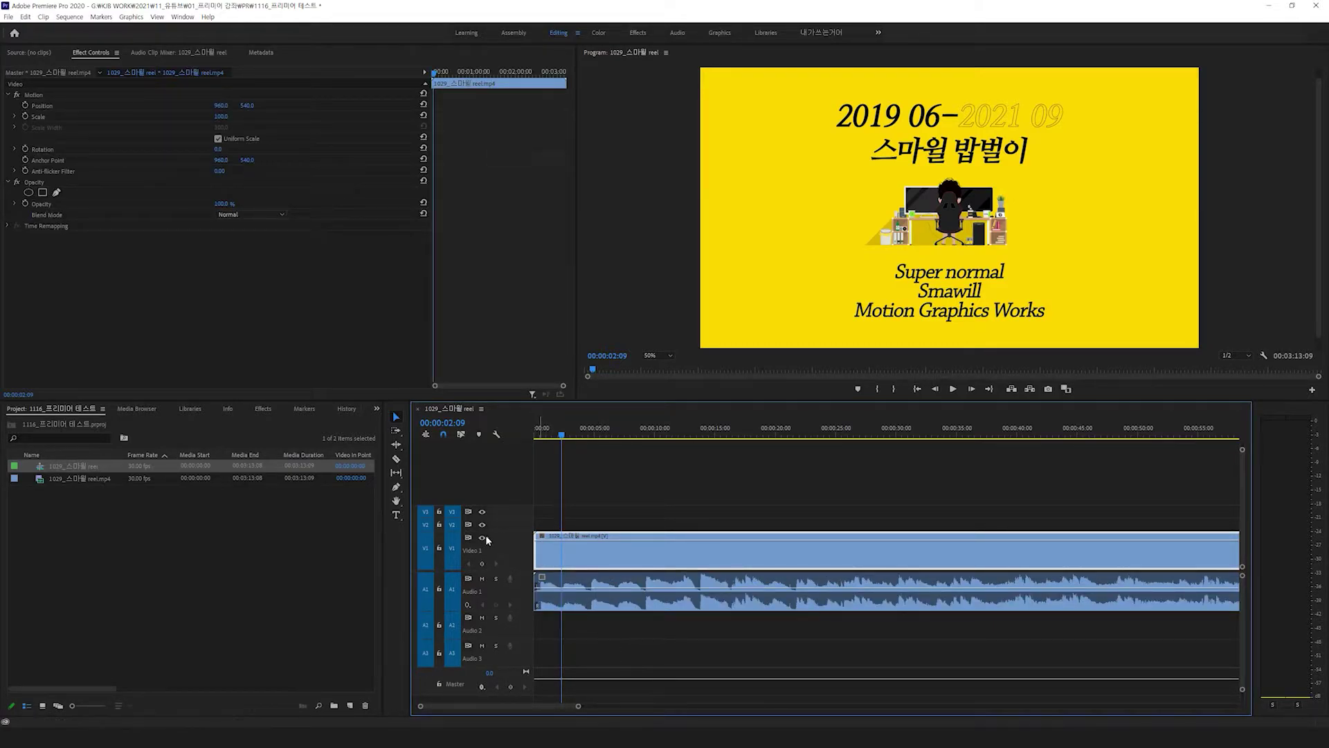
{"action": "double_click", "coordinate": [504, 554]}
{"action": "double_click", "coordinate": [517, 587]}
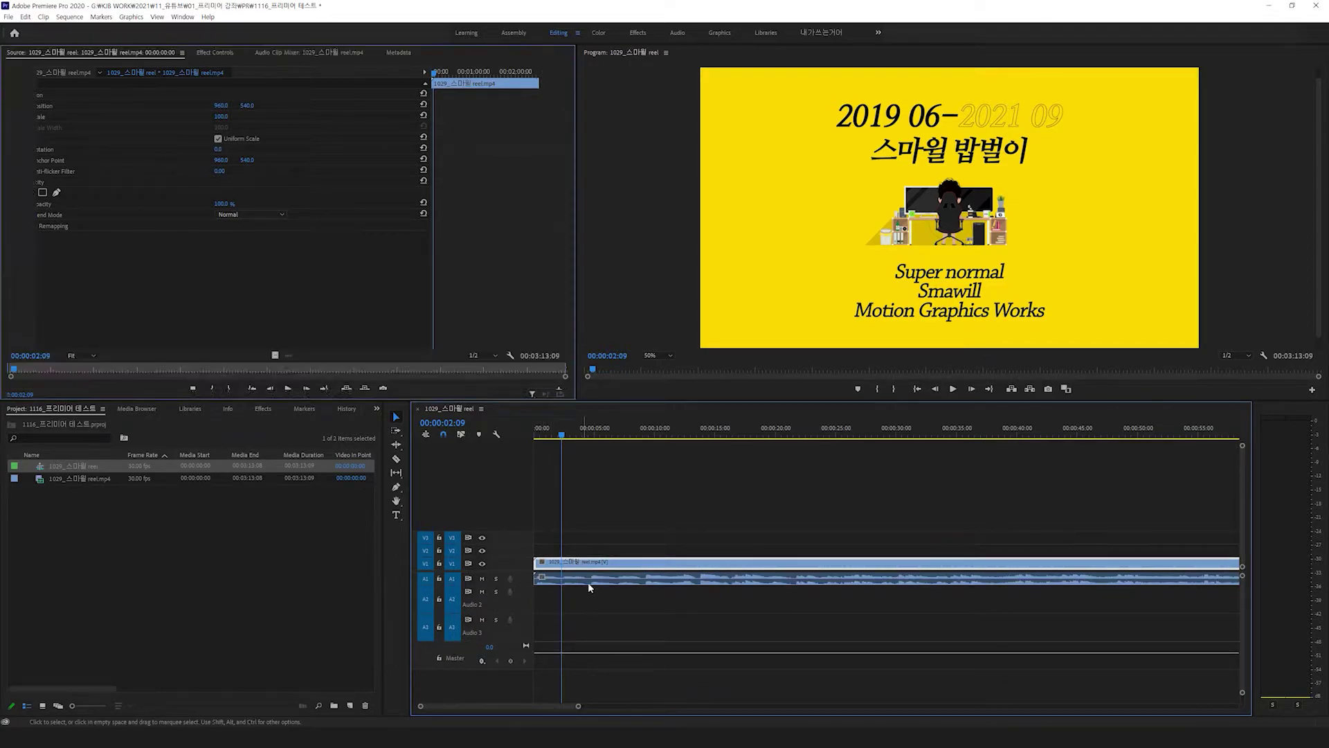
Open the timeline's reel clip in the Source Monitor, then show its video Effect Controls
{"action": "double_click", "coordinate": [602, 562]}
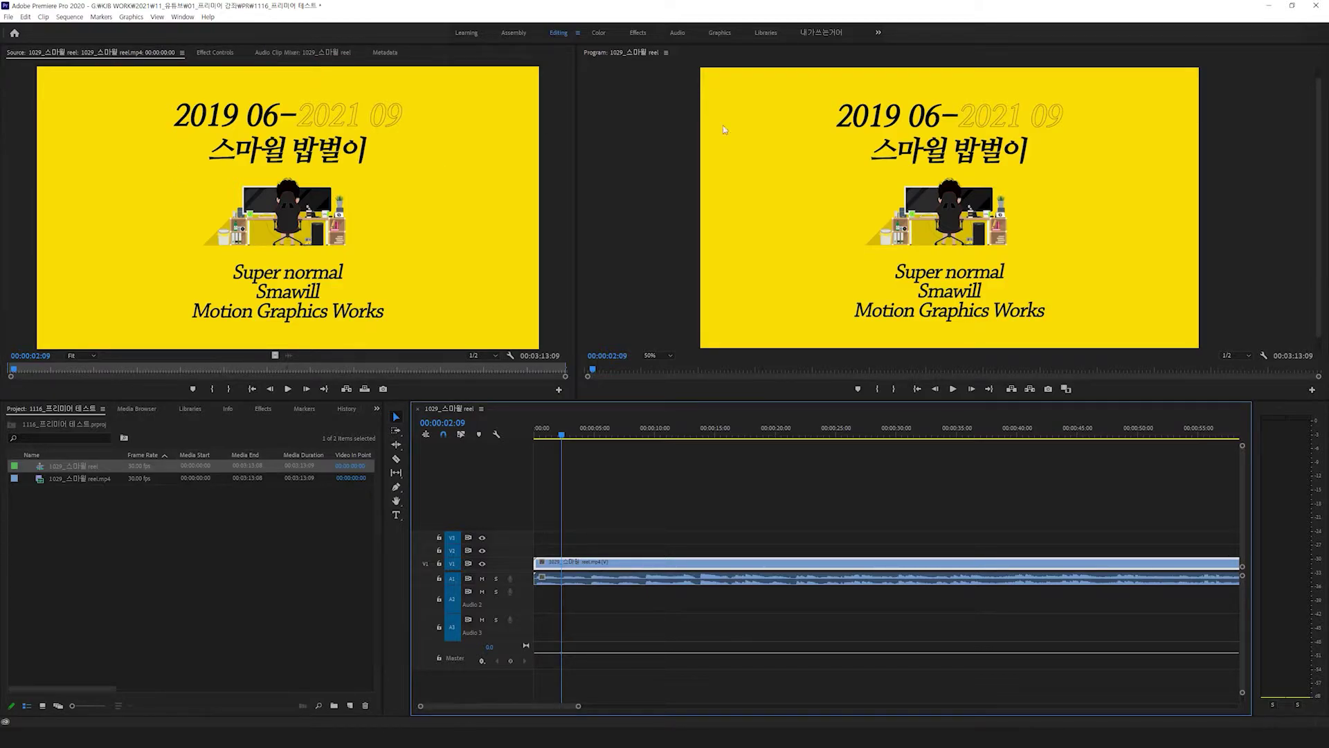
{"action": "left_click", "coordinate": [215, 53]}
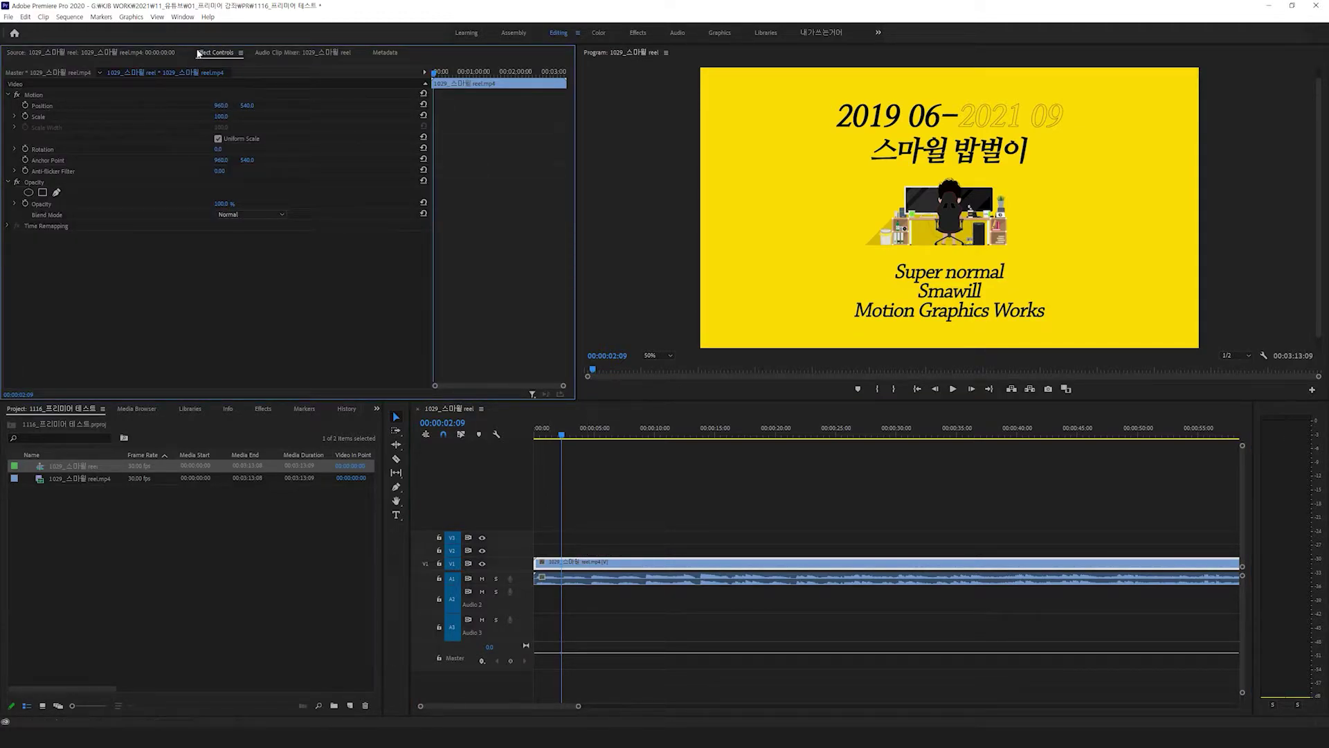
{"action": "left_click", "coordinate": [588, 552]}
{"action": "left_click", "coordinate": [599, 566]}
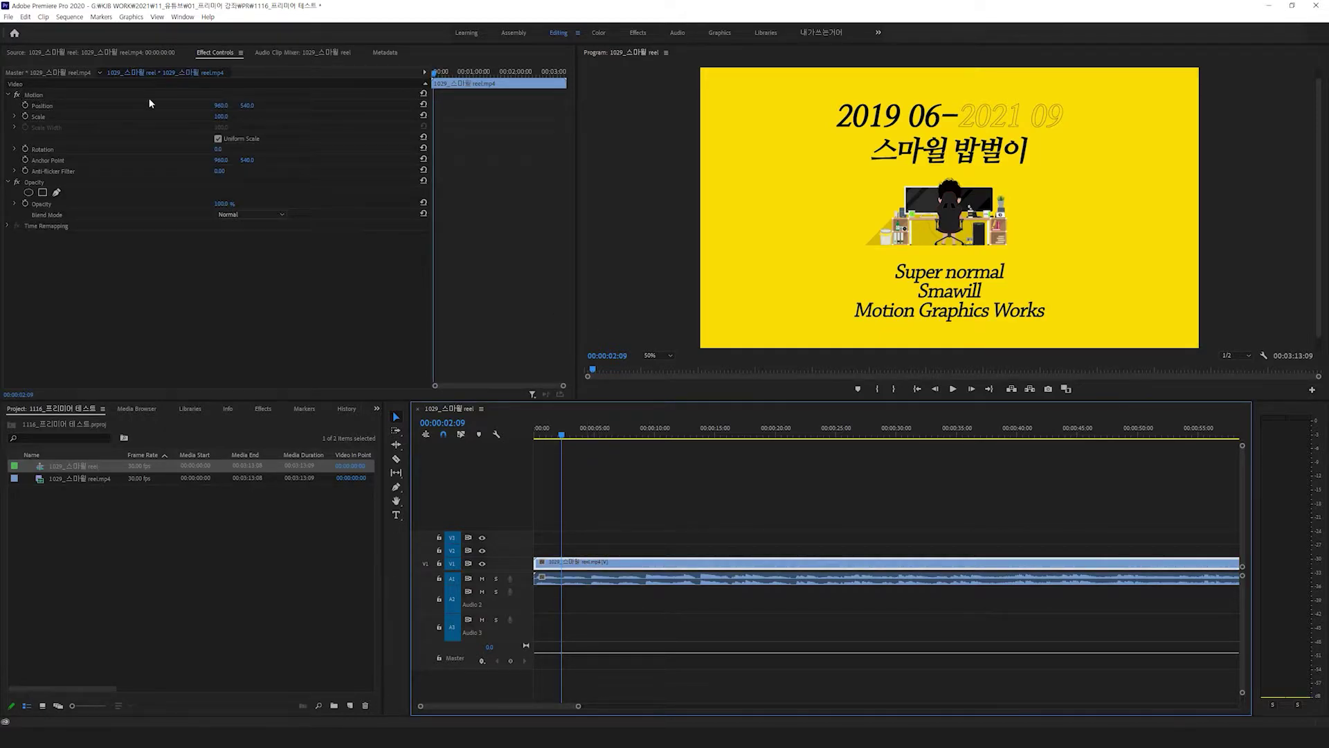
Inspect the video clip's Position setting, then show the volume controls of its audio
{"action": "left_click", "coordinate": [219, 106]}
{"action": "left_click_drag", "start_coordinate": [219, 106], "coordinate": [512, 208]}
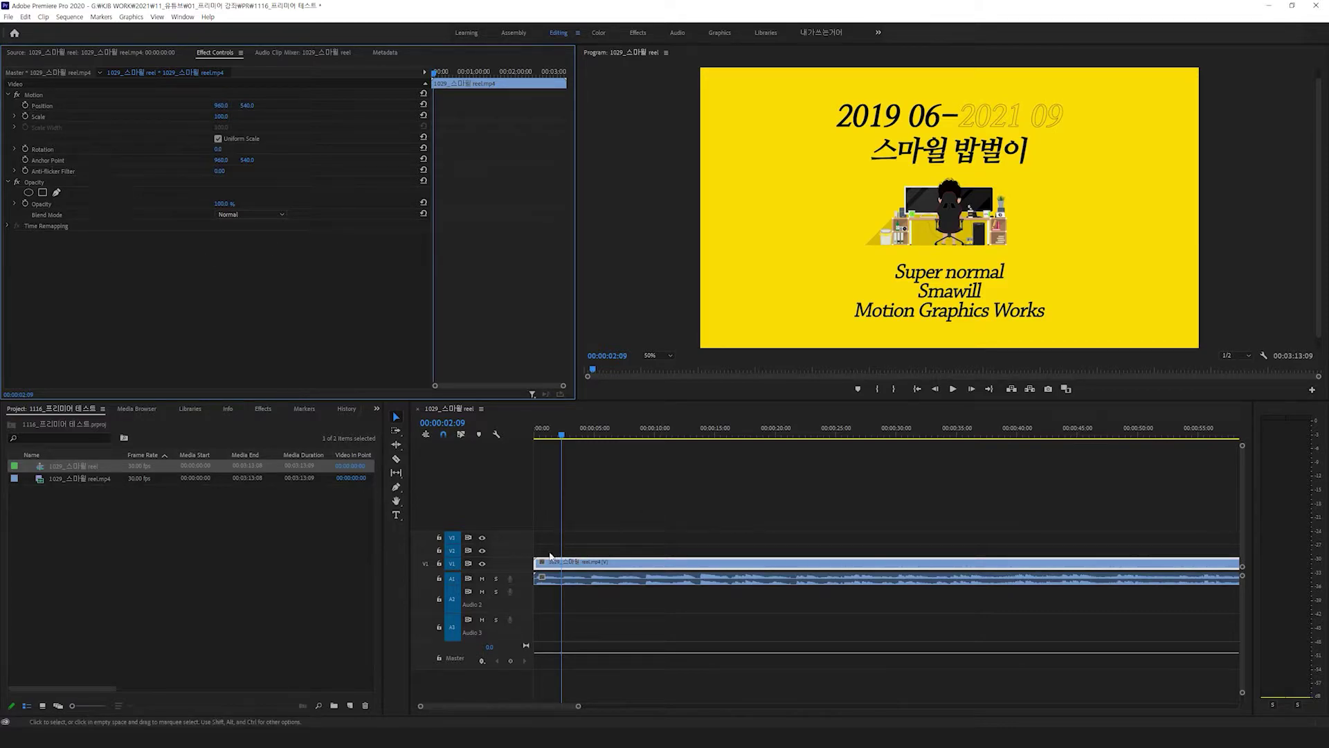
{"action": "left_click", "coordinate": [565, 580]}
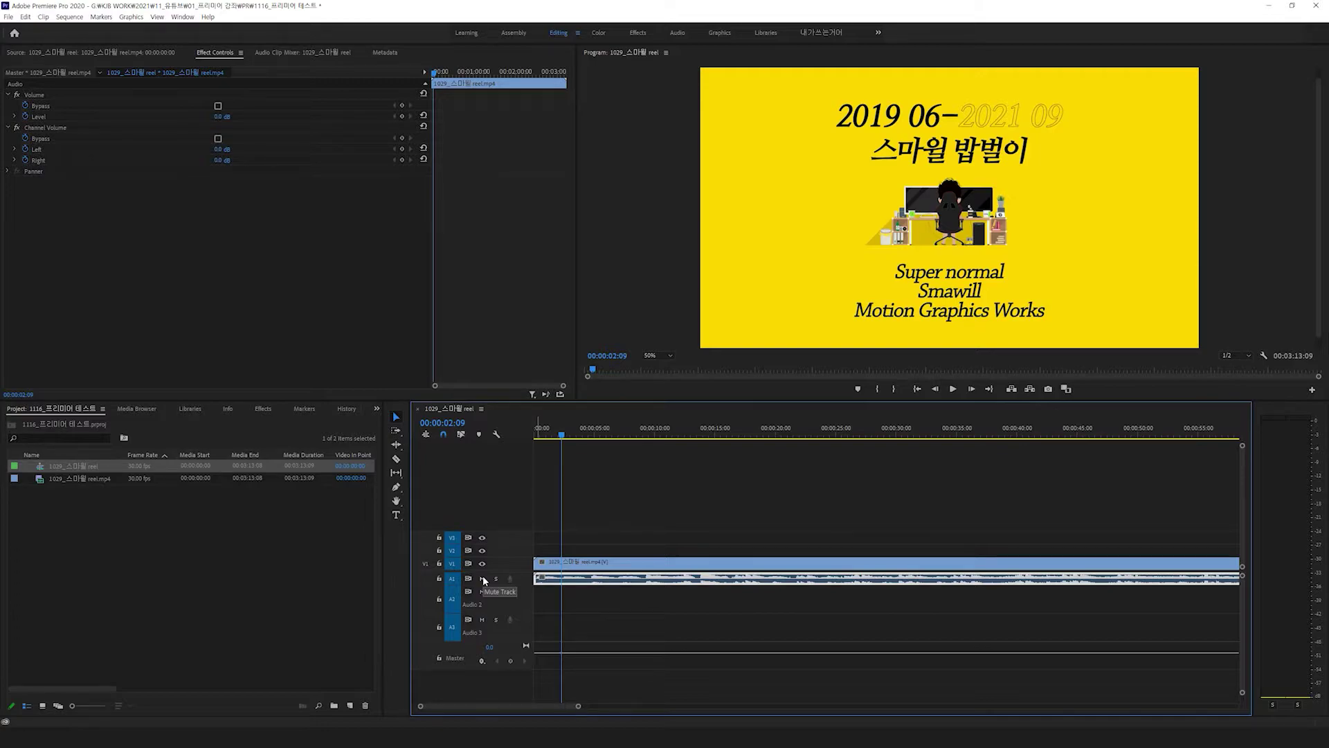
Mute track A1, play the sequence briefly and unmute the track
{"action": "left_click", "coordinate": [482, 578]}
{"action": "key", "text": "space"}
{"action": "key", "text": "space"}
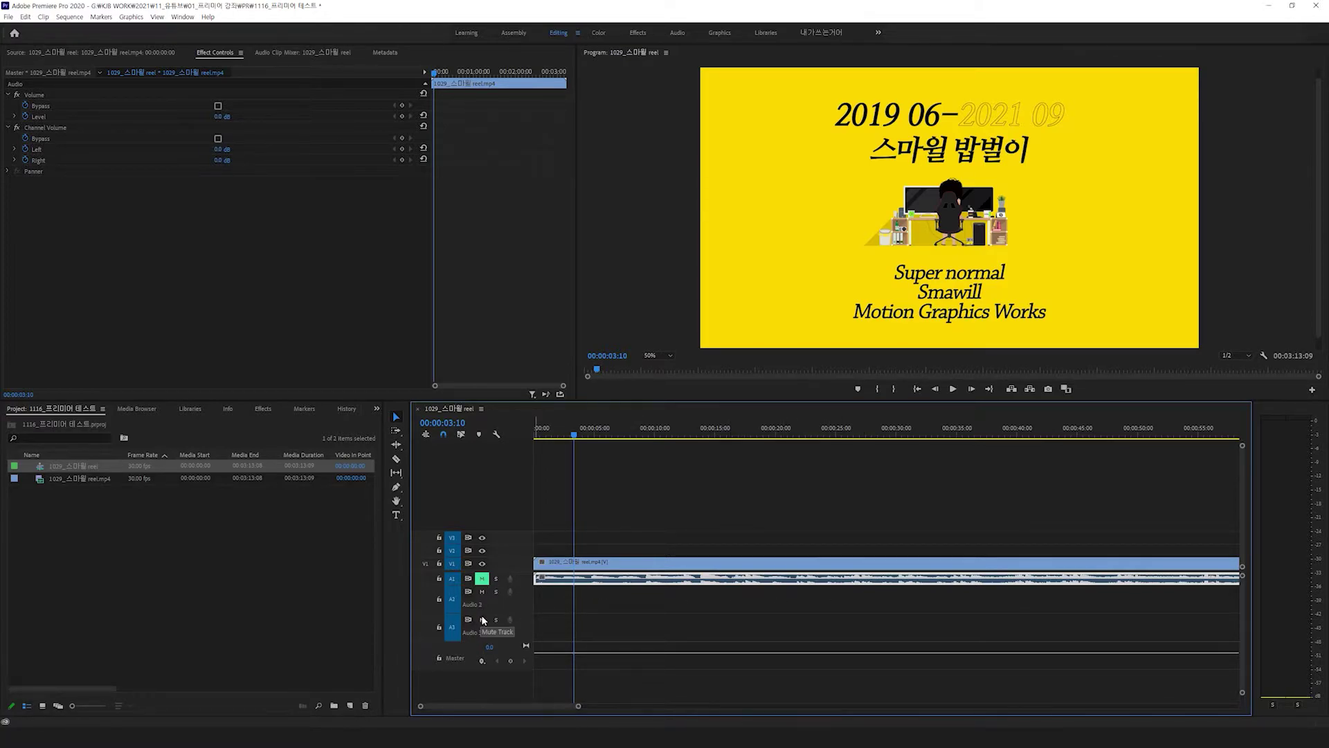
{"action": "left_click", "coordinate": [483, 578]}
Solo track A1, play the sequence briefly and switch the solo off
{"action": "left_click", "coordinate": [496, 580]}
{"action": "key", "text": "space"}
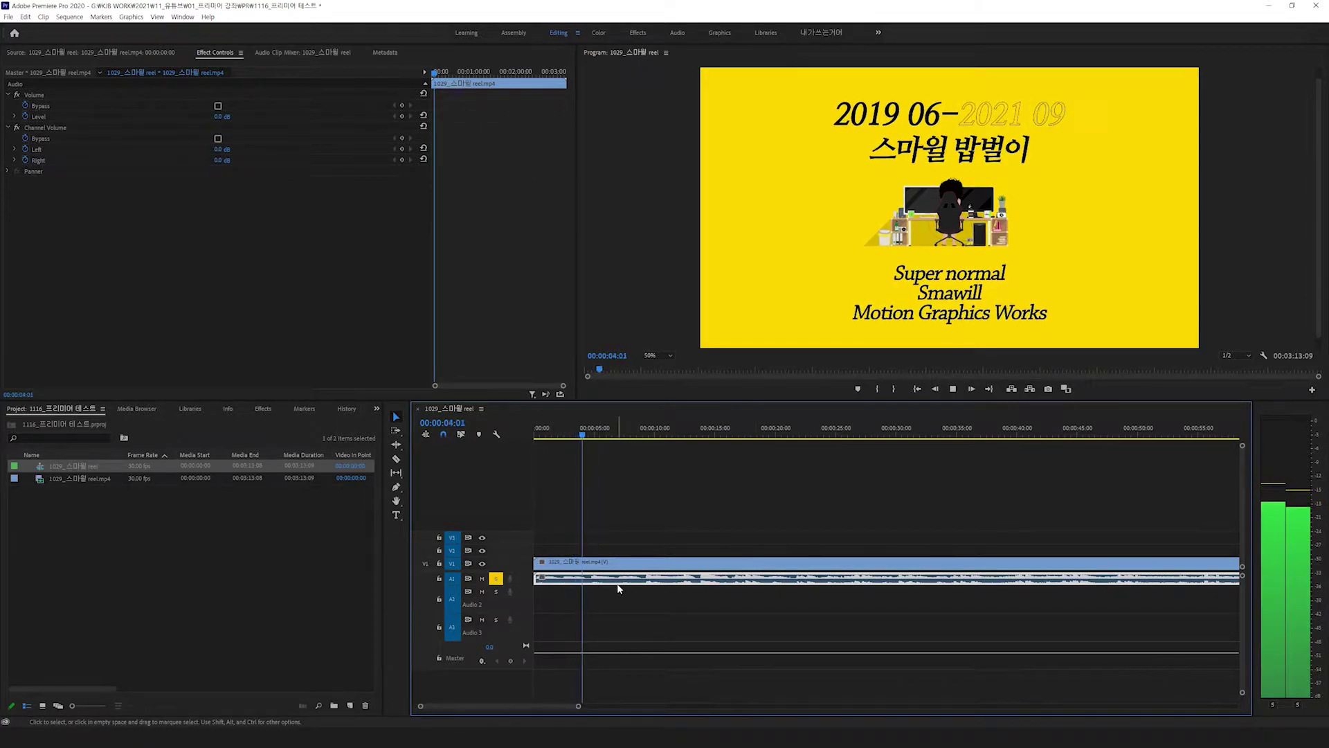
{"action": "key", "text": "space"}
{"action": "left_click", "coordinate": [496, 580]}
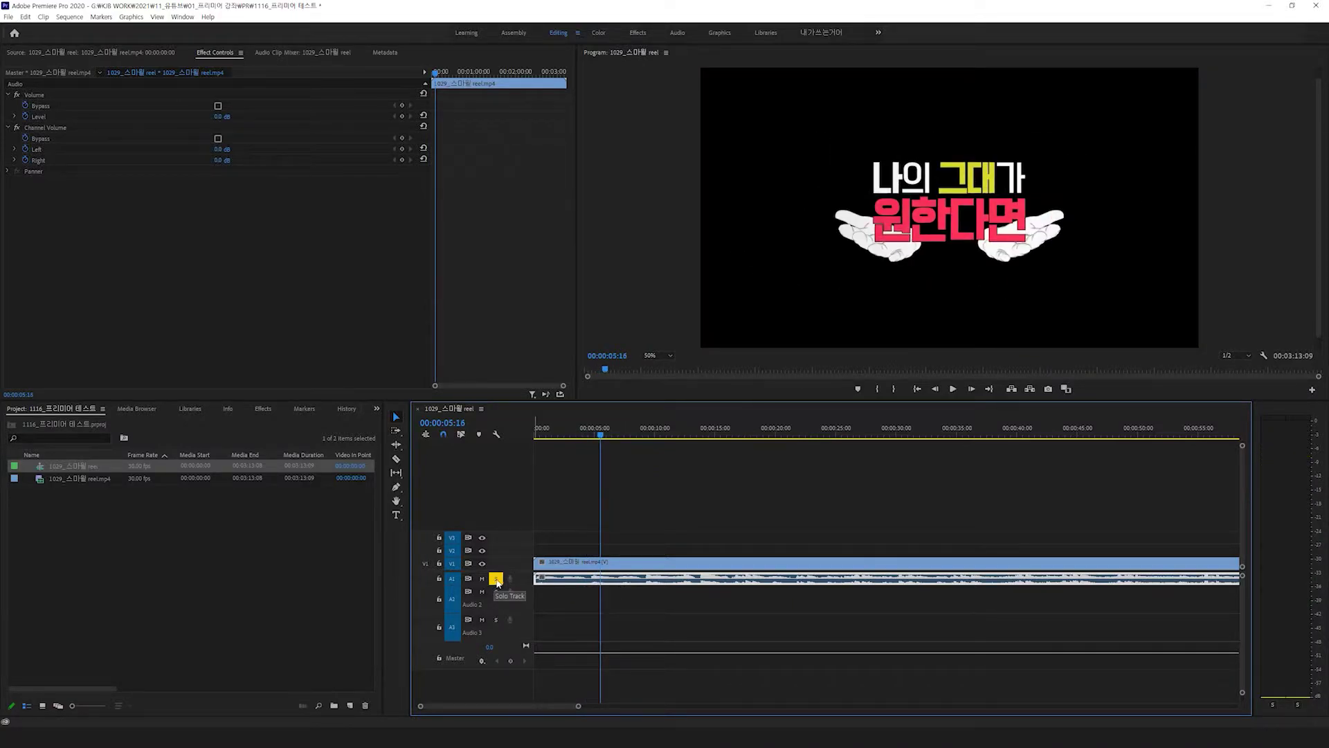
{"action": "left_click", "coordinate": [495, 580]}
Turn the V1 track's output off and back on without playing the sequence
{"action": "left_click", "coordinate": [483, 563]}
{"action": "left_click", "coordinate": [495, 579]}
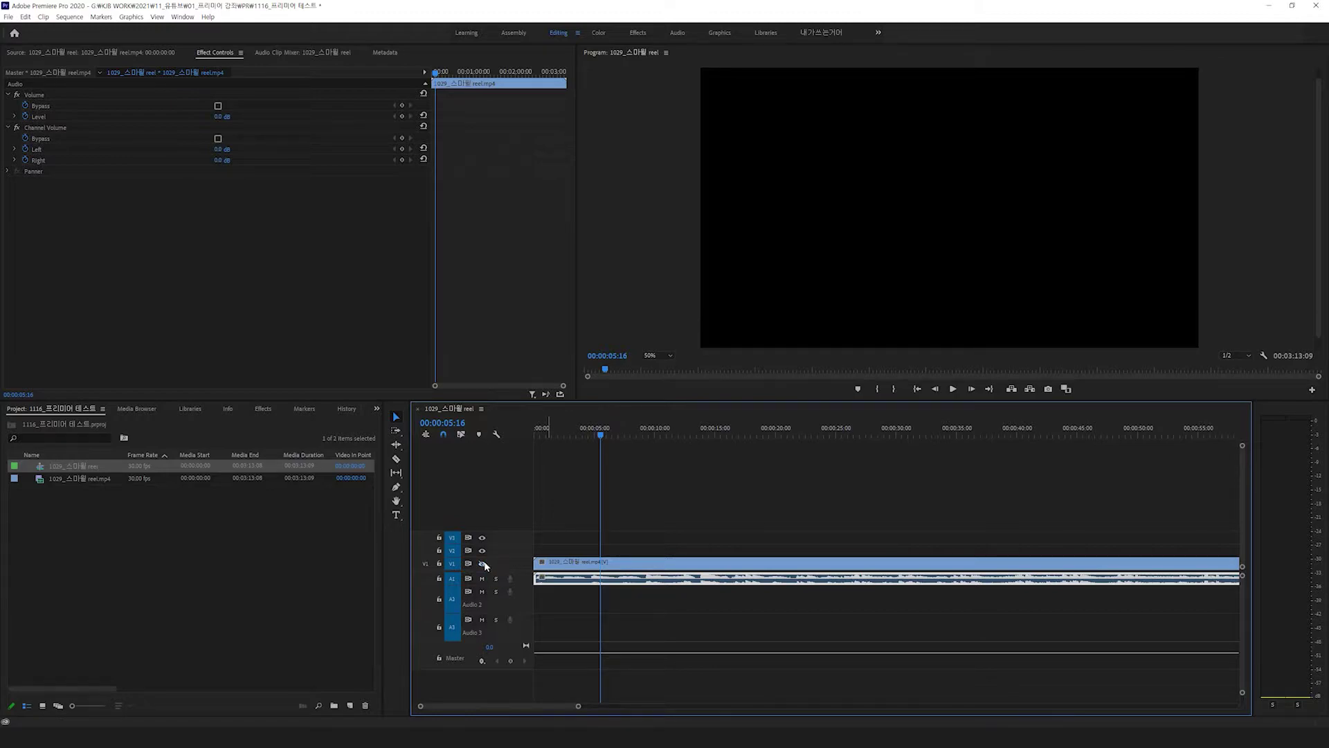
{"action": "left_click", "coordinate": [482, 562]}
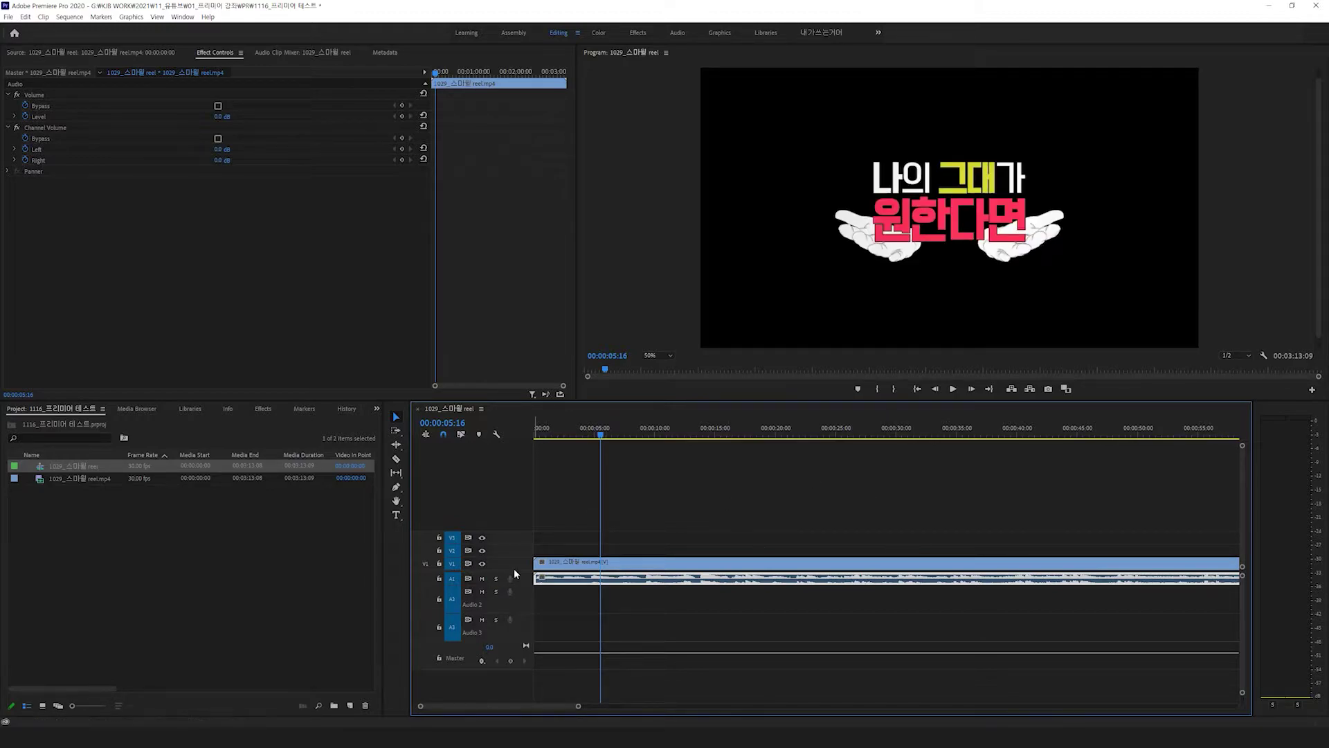
Collapse audio tracks A3 and A2 to minimum height and deselect the audio clip
{"action": "double_click", "coordinate": [521, 620]}
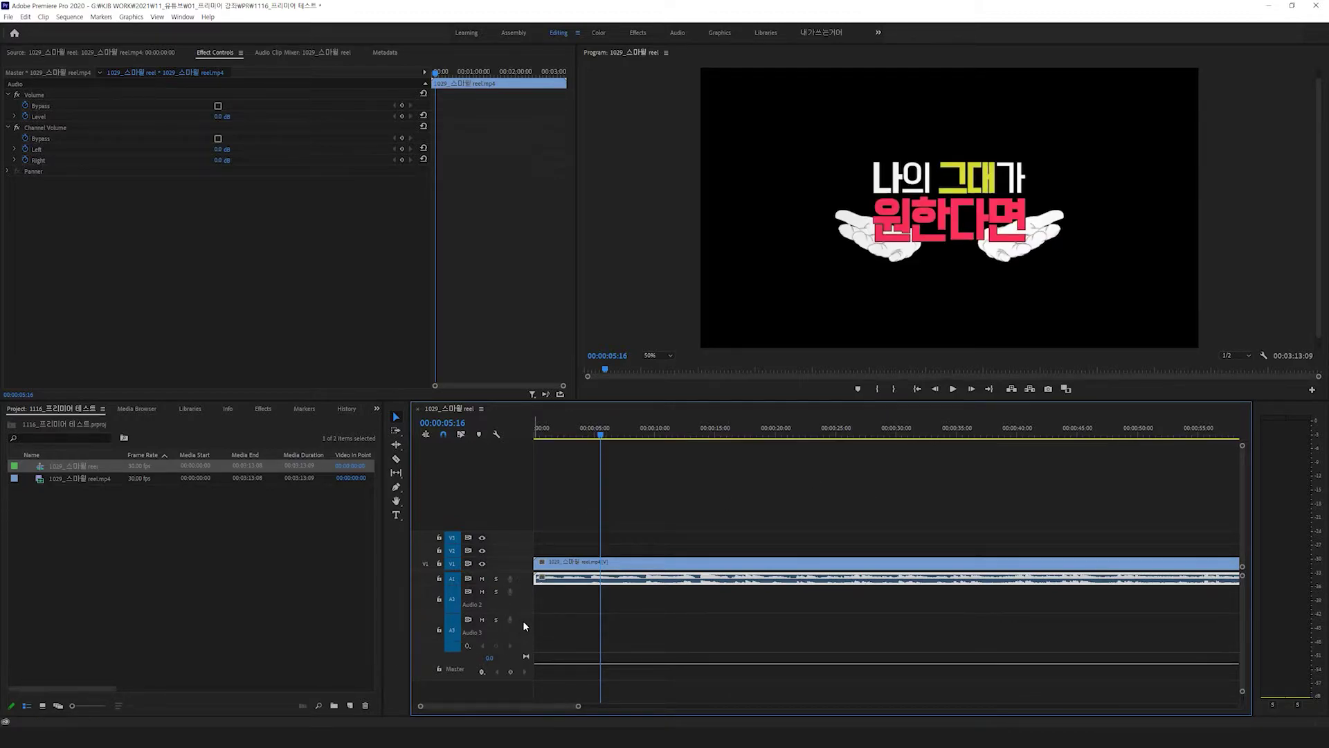
{"action": "double_click", "coordinate": [522, 620]}
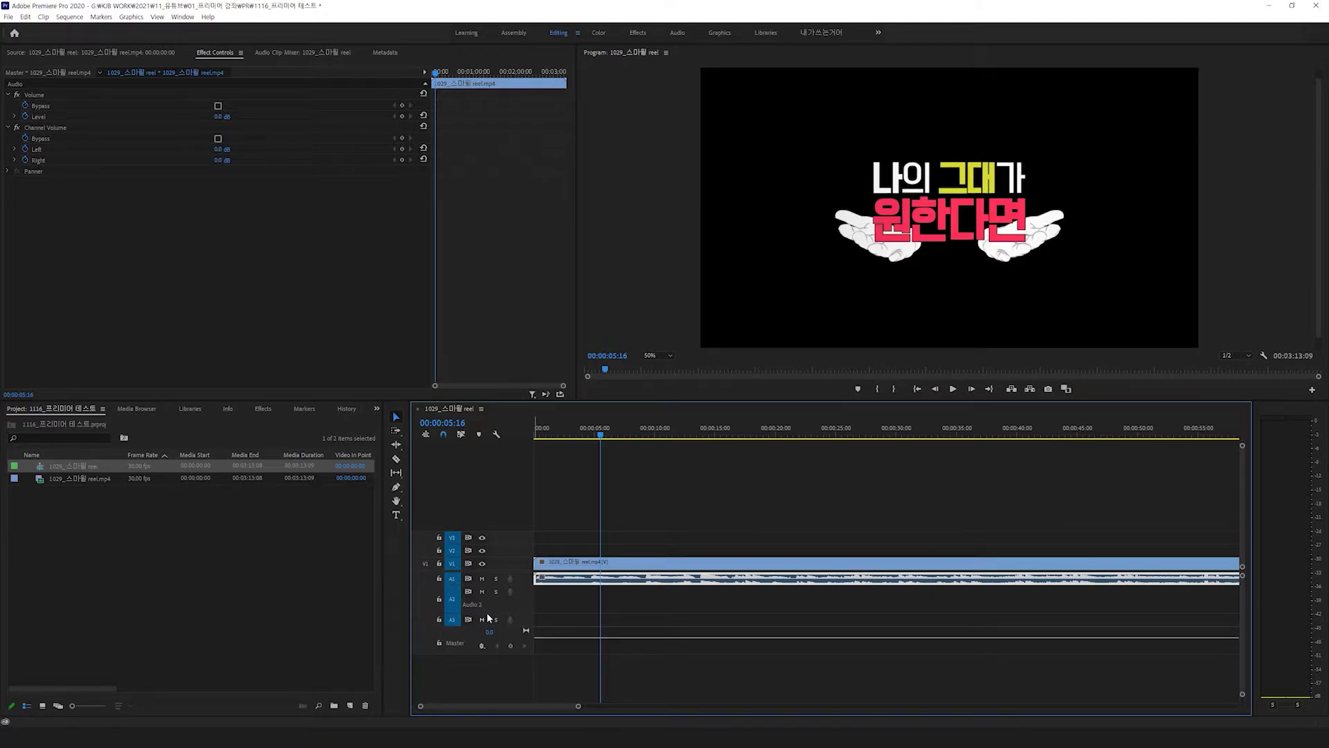
{"action": "double_click", "coordinate": [516, 605]}
{"action": "double_click", "coordinate": [521, 600]}
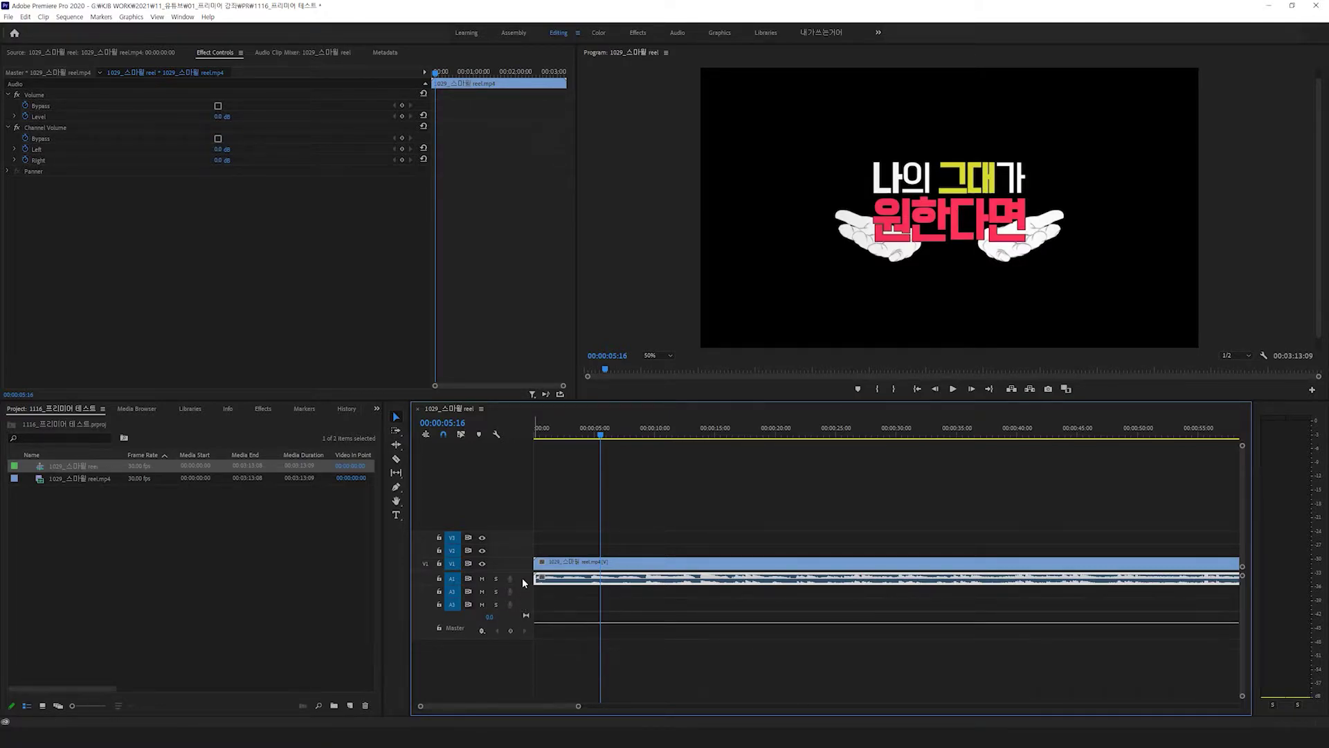
{"action": "left_click", "coordinate": [572, 647]}
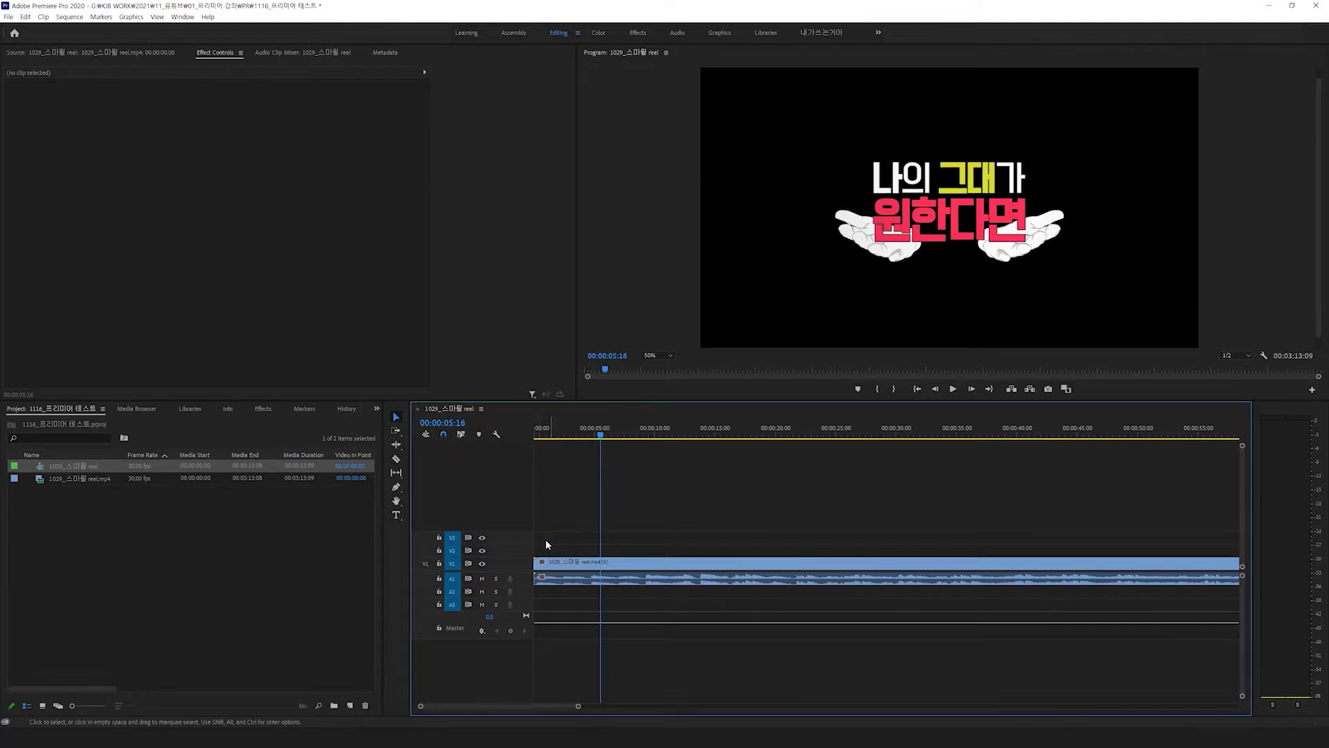
Add one more video track to the sequence from the V3 track header
{"action": "right_click", "coordinate": [514, 540]}
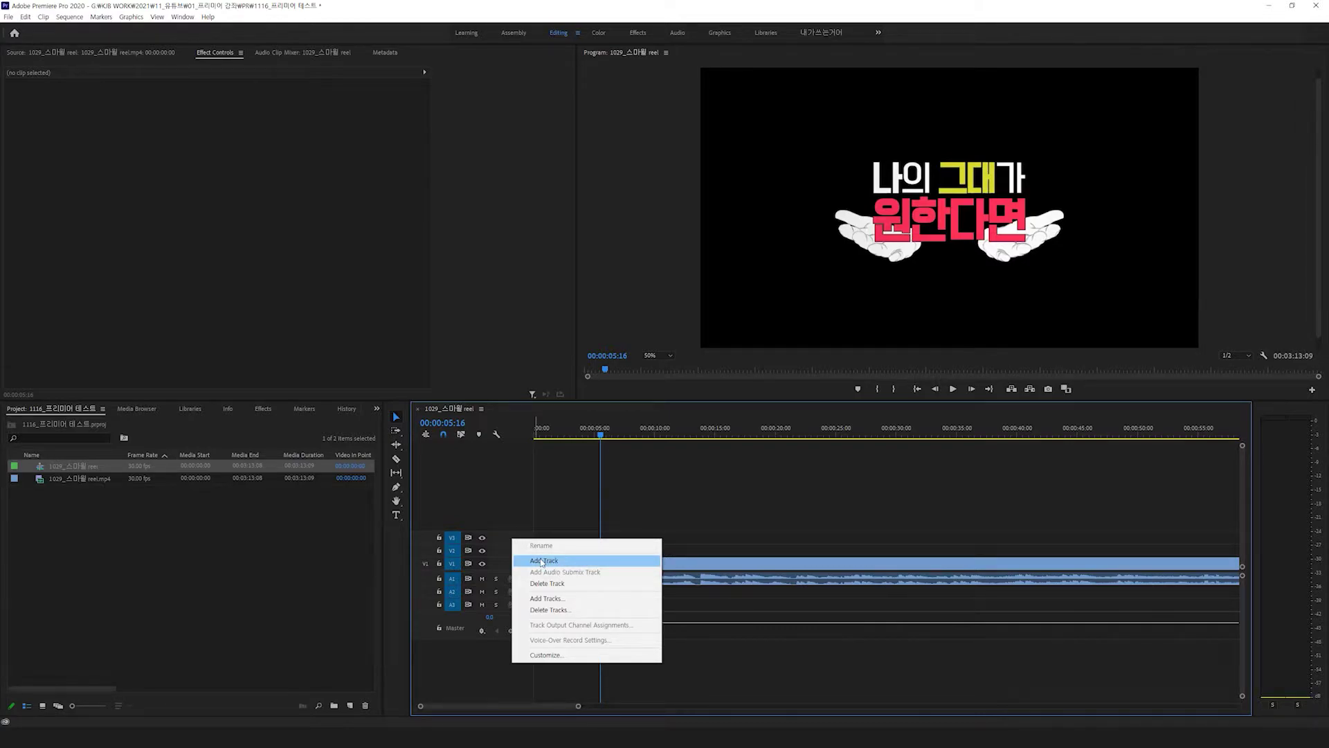
{"action": "left_click", "coordinate": [544, 562]}
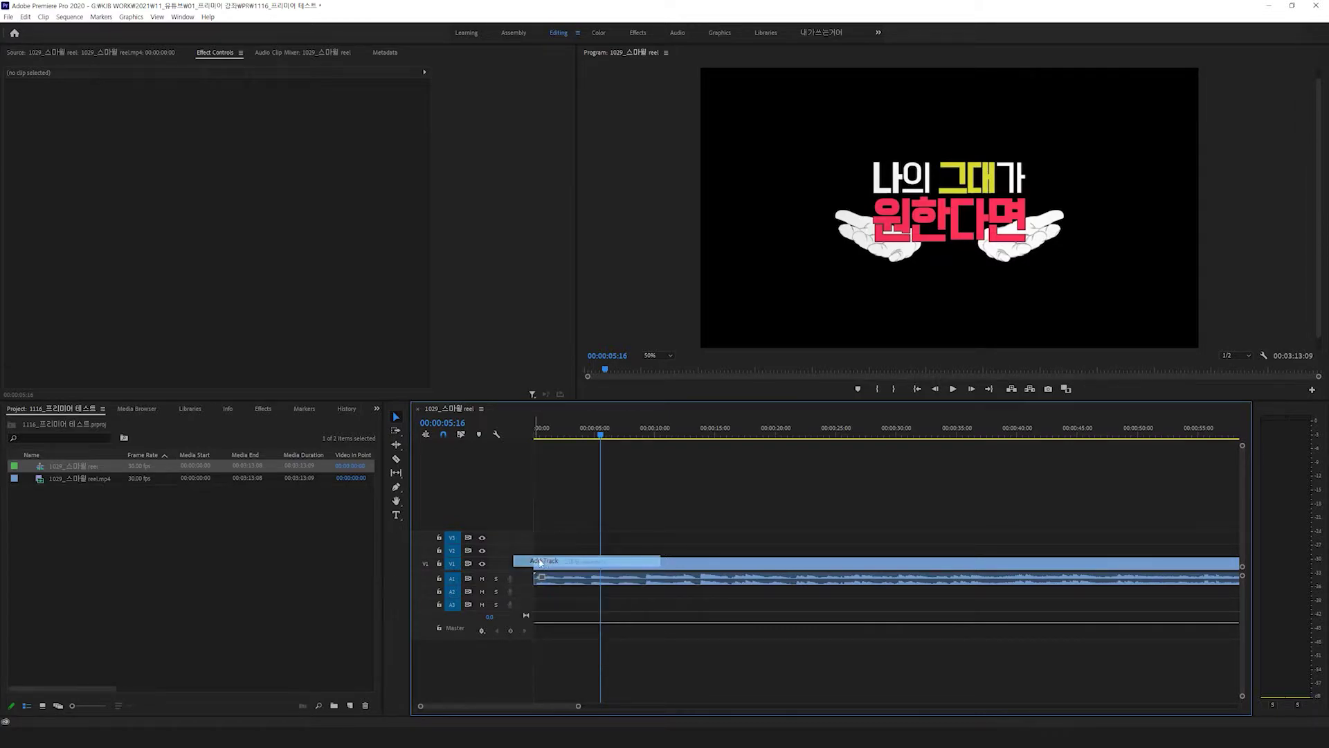
Add 10 video tracks after Video 3 and 10 audio tracks after Audio 3 to the sequence
{"action": "right_click", "coordinate": [521, 551]}
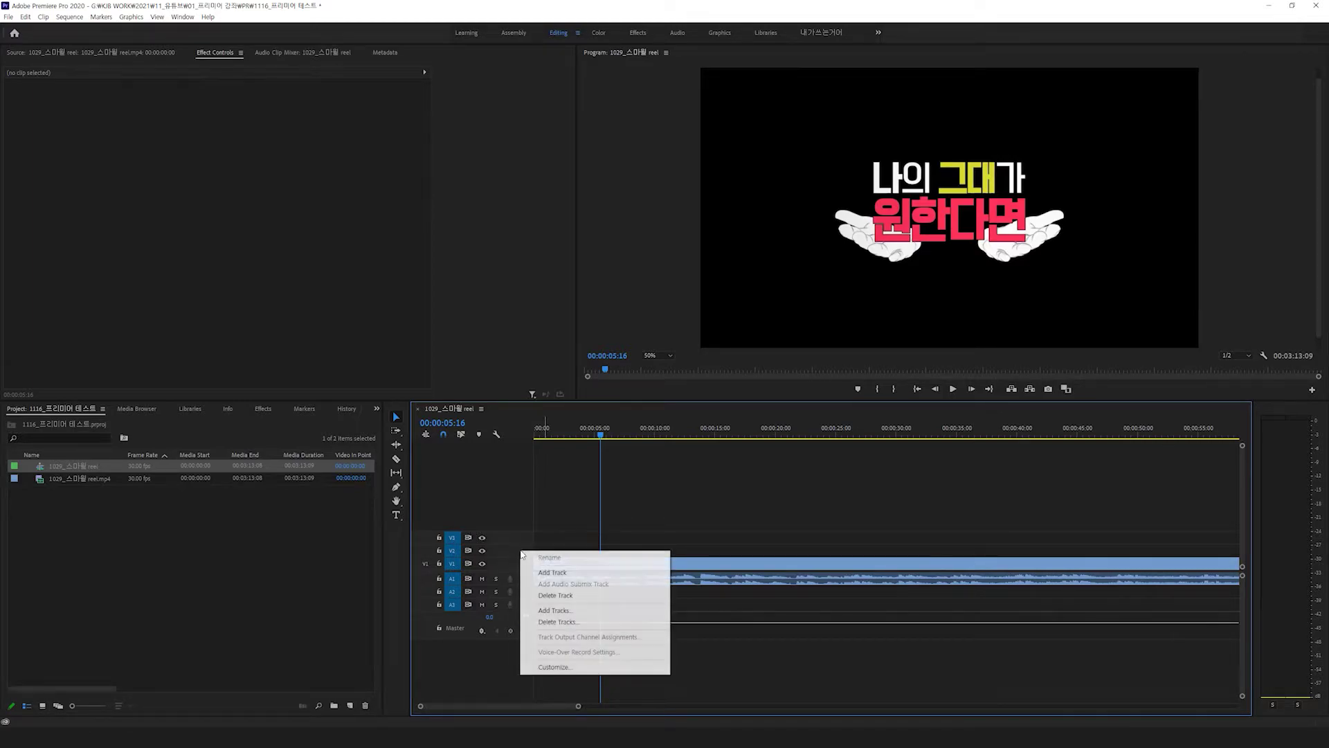
{"action": "left_click", "coordinate": [567, 611]}
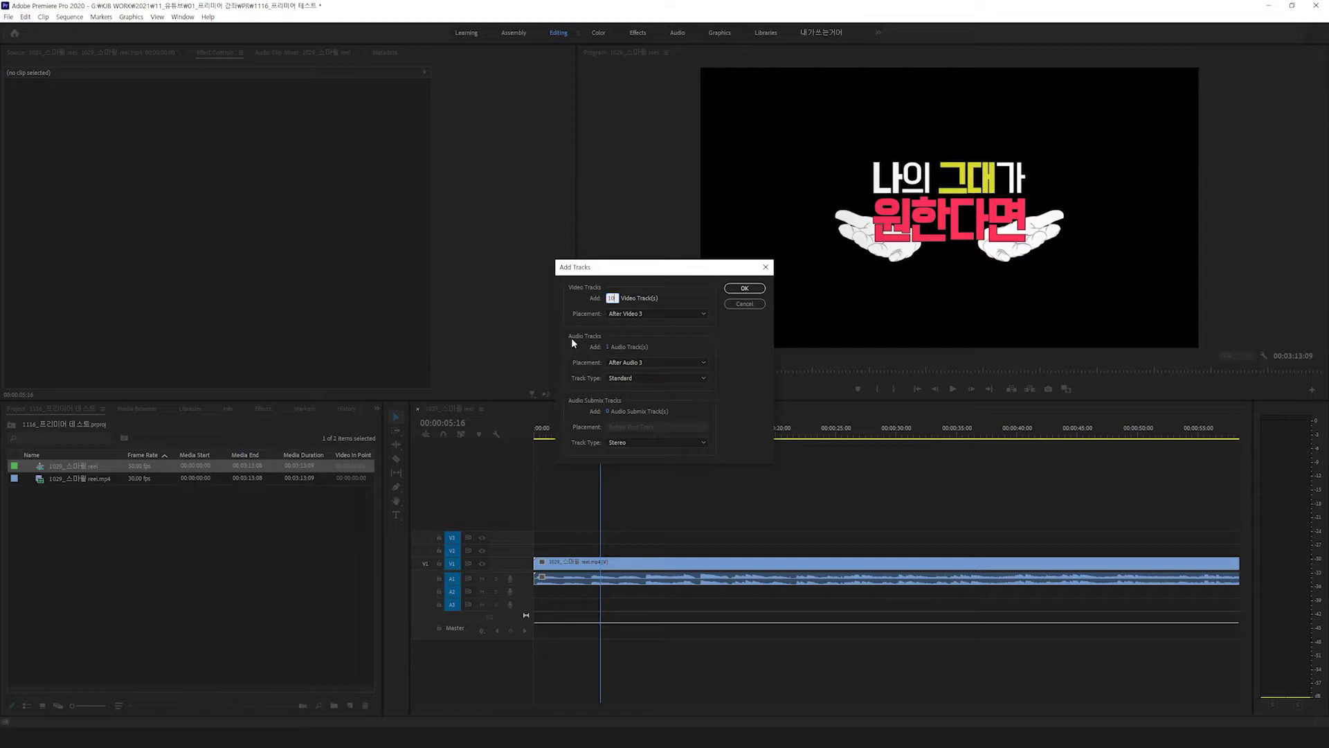
{"action": "left_click", "coordinate": [610, 346]}
{"action": "type", "text": "10"}
{"action": "left_click", "coordinate": [745, 288]}
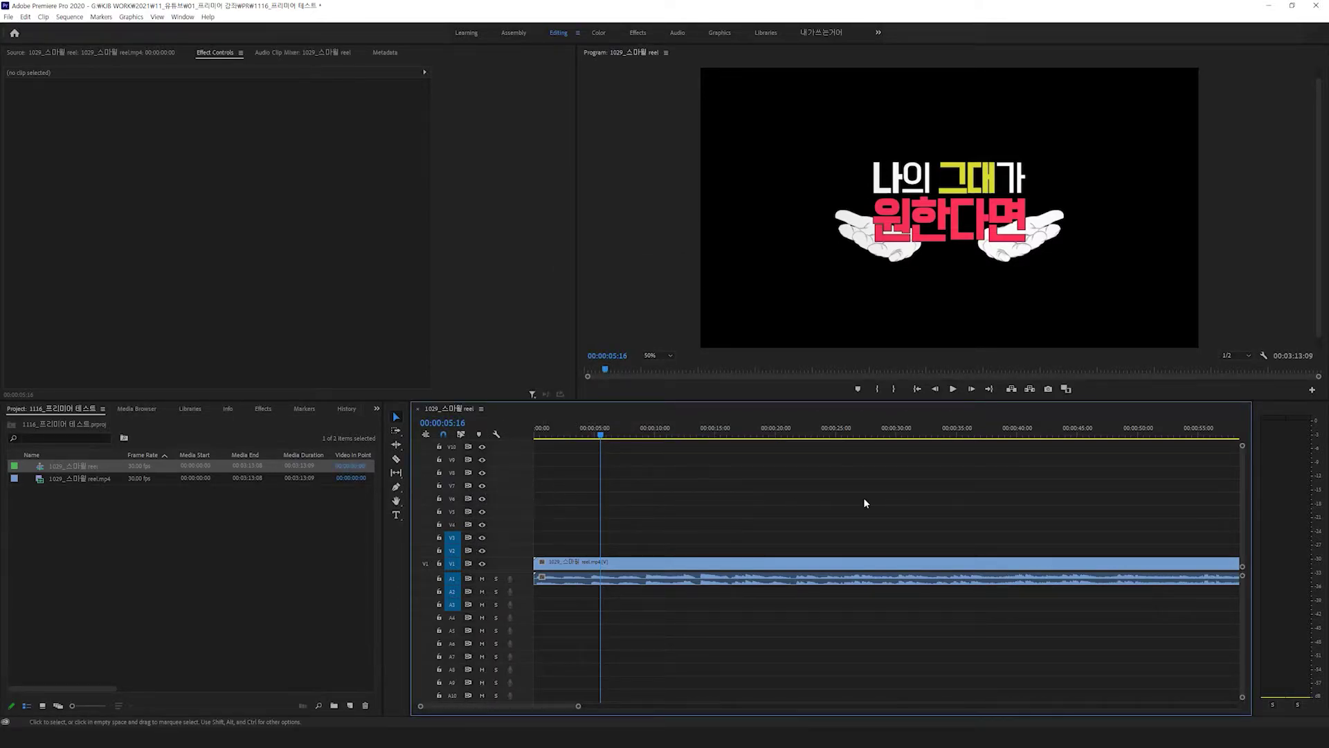
Scrub the sequence to 00:00:06:21, and activate the Selection, Razor and Hand tools in turn
{"action": "left_click", "coordinate": [539, 434]}
{"action": "left_click_drag", "start_coordinate": [538, 434], "coordinate": [616, 444]}
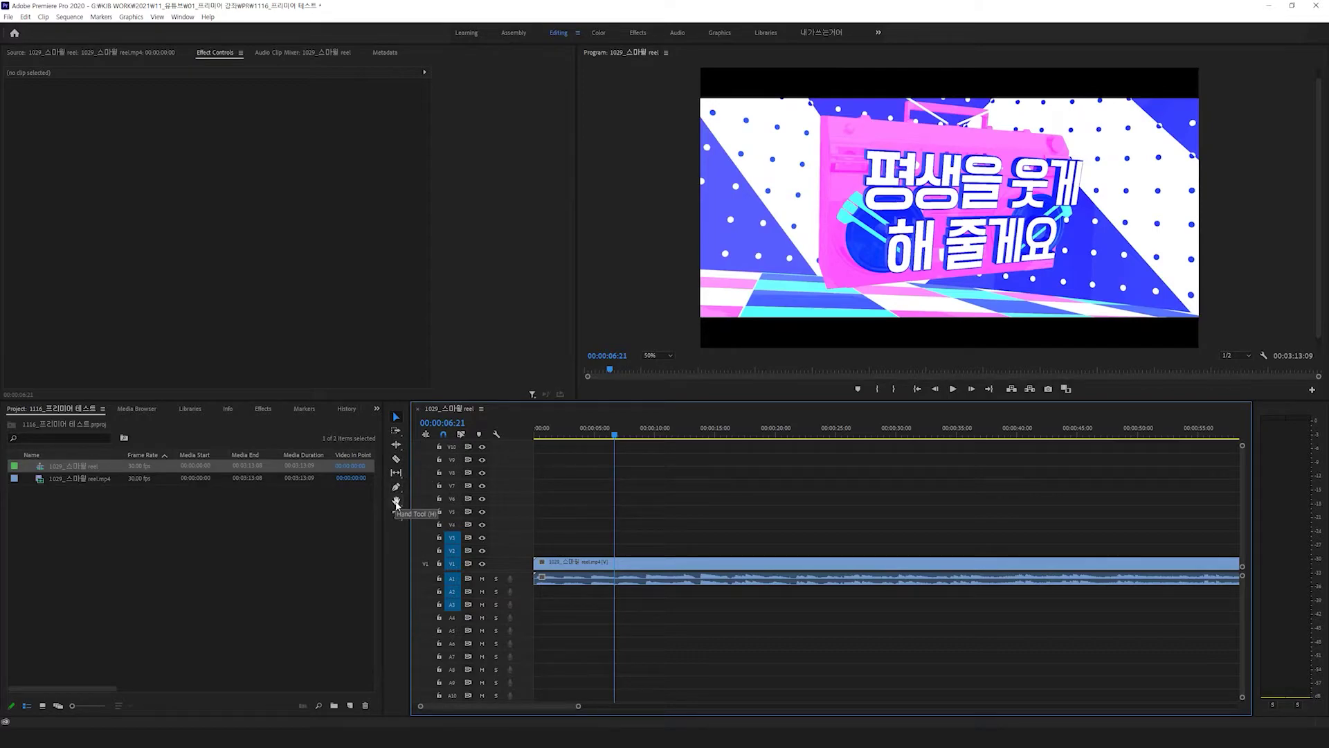
{"action": "left_click", "coordinate": [396, 418]}
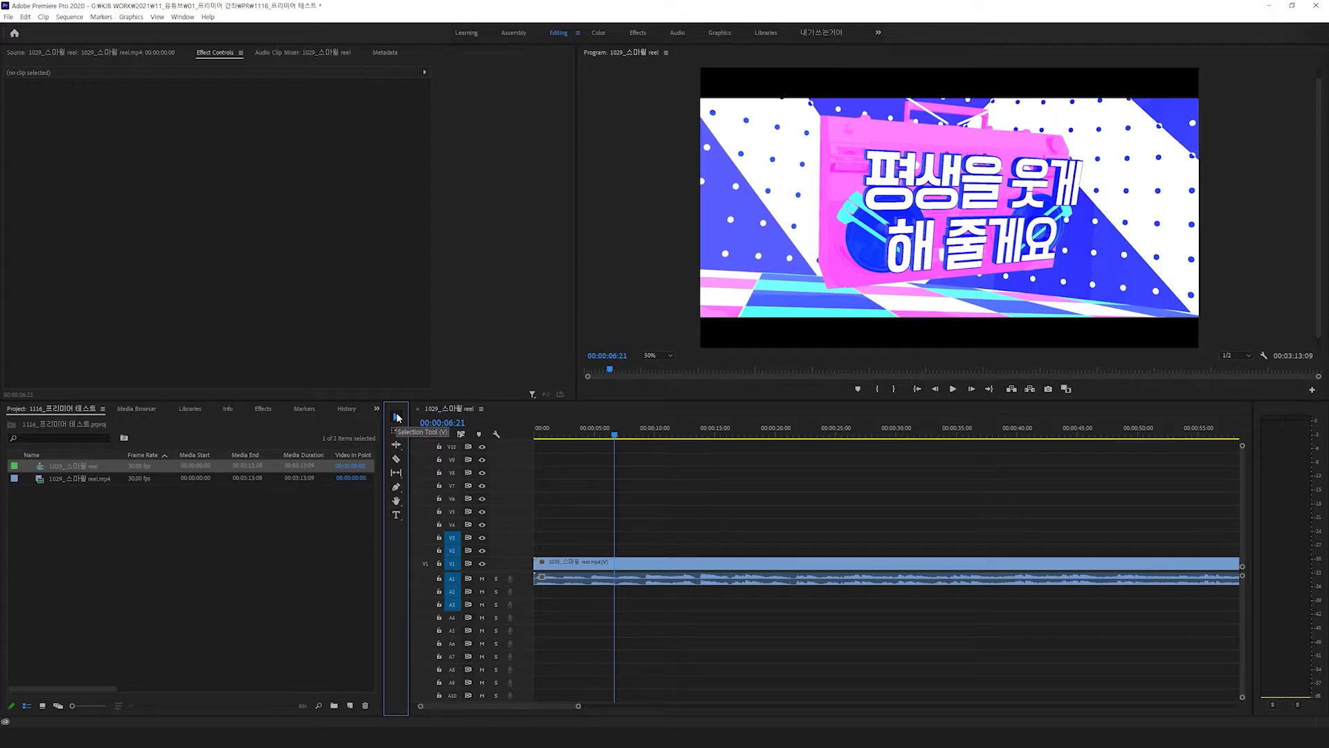
{"action": "left_click", "coordinate": [399, 460]}
{"action": "left_click", "coordinate": [397, 499]}
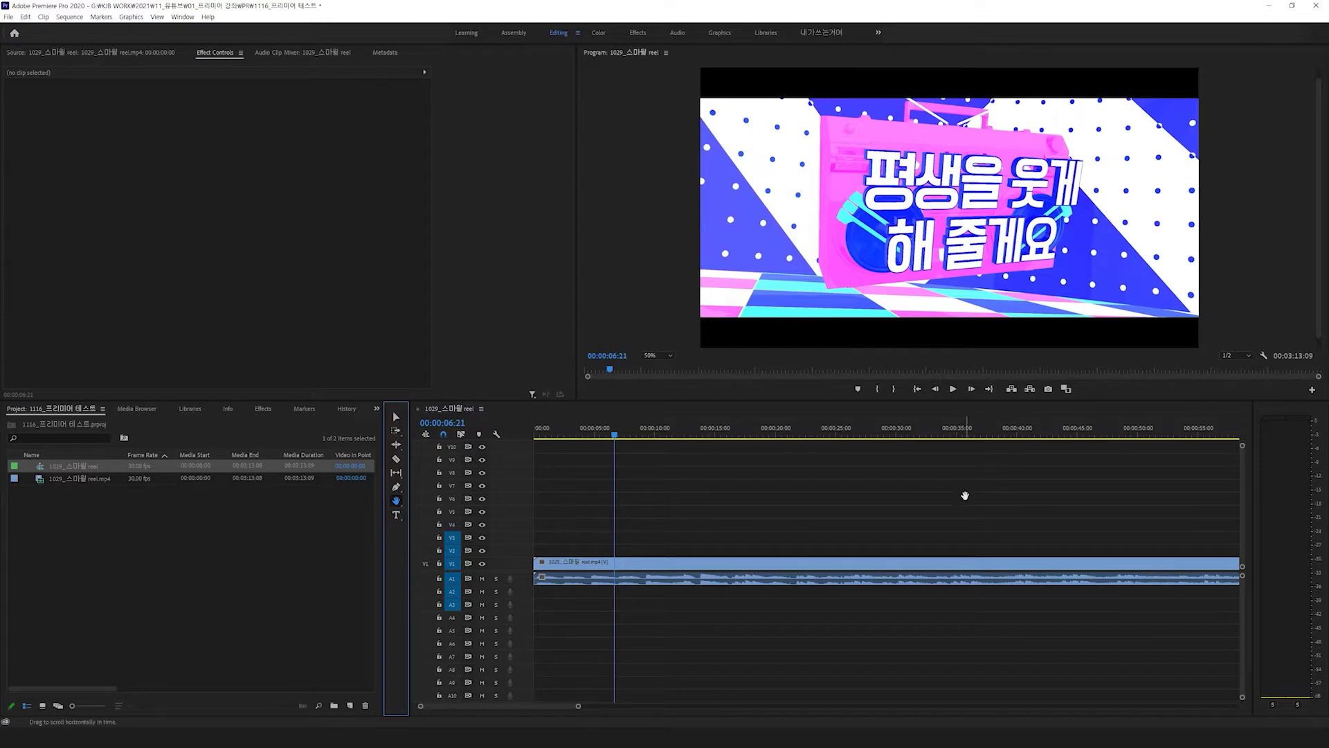
Split the V1 clip and its linked audio at 00:00:28:12 with the Razor tool
{"action": "left_click_drag", "start_coordinate": [580, 706], "coordinate": [693, 706]}
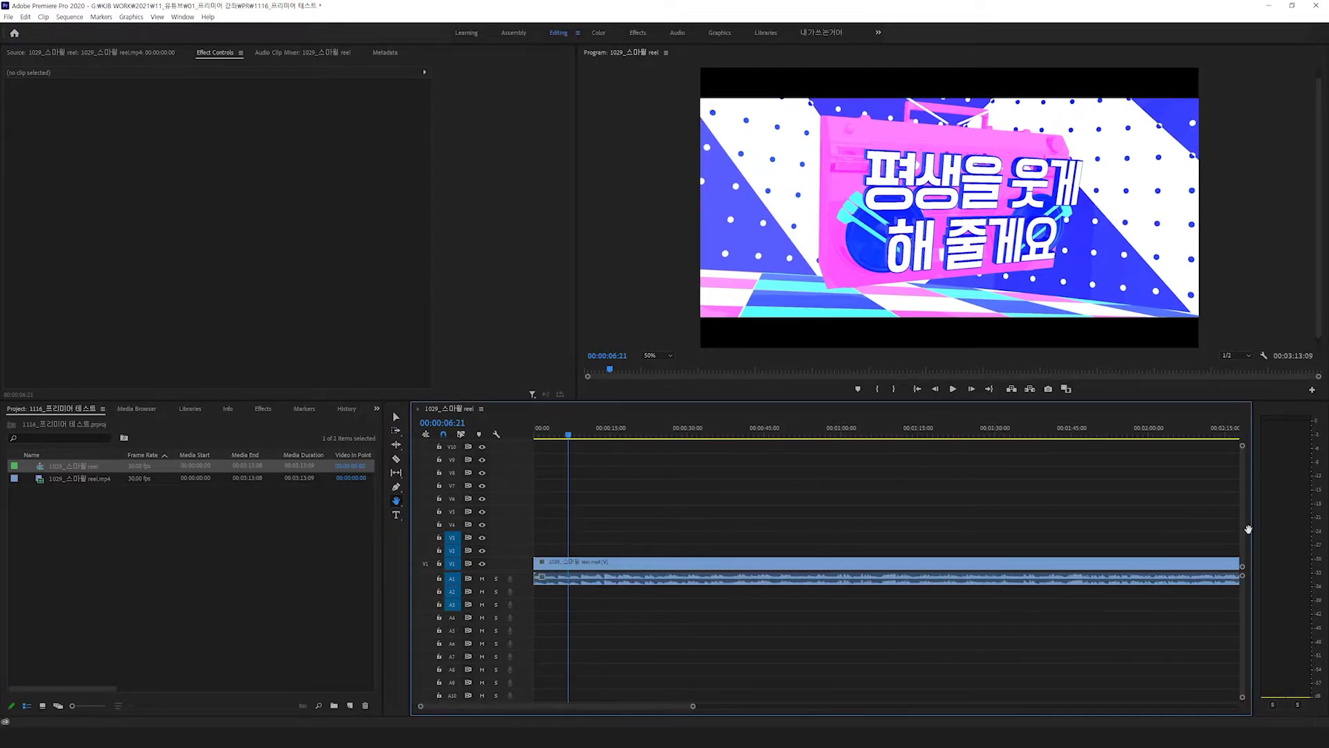
{"action": "left_click", "coordinate": [395, 418]}
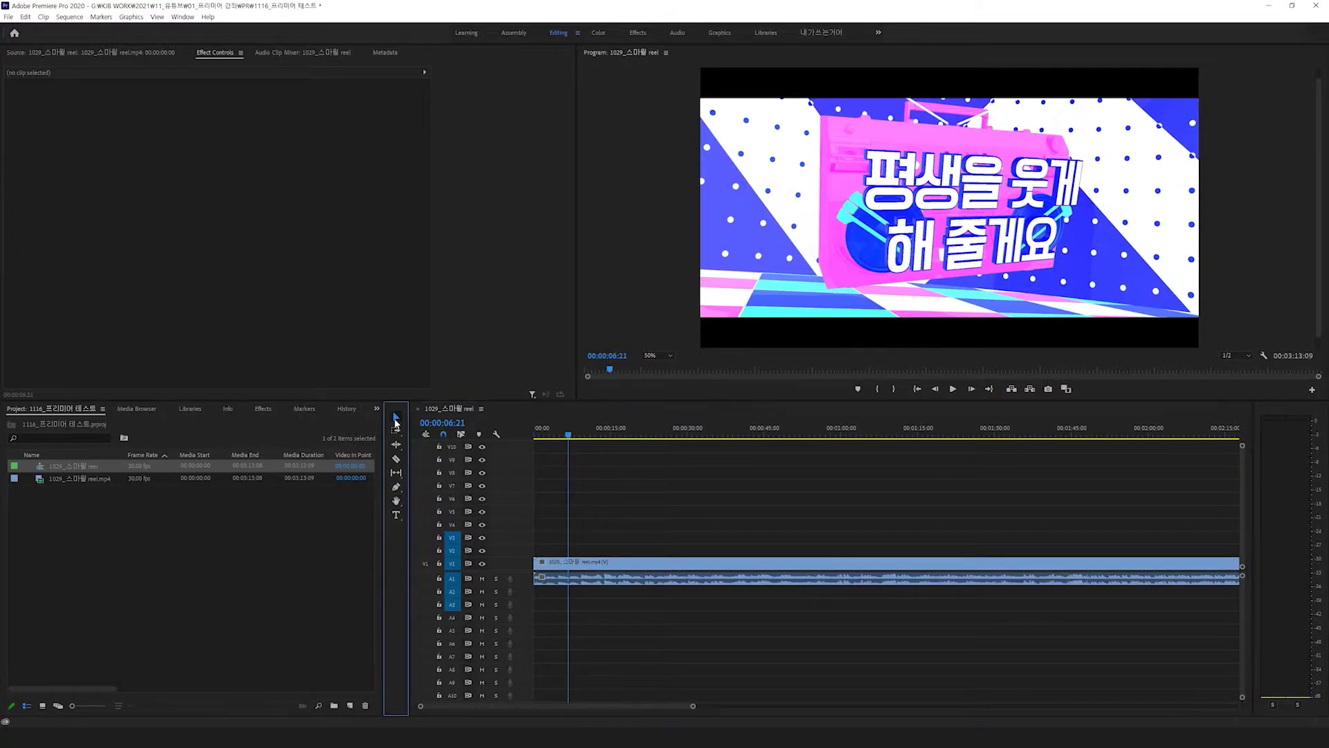
{"action": "left_click", "coordinate": [396, 458]}
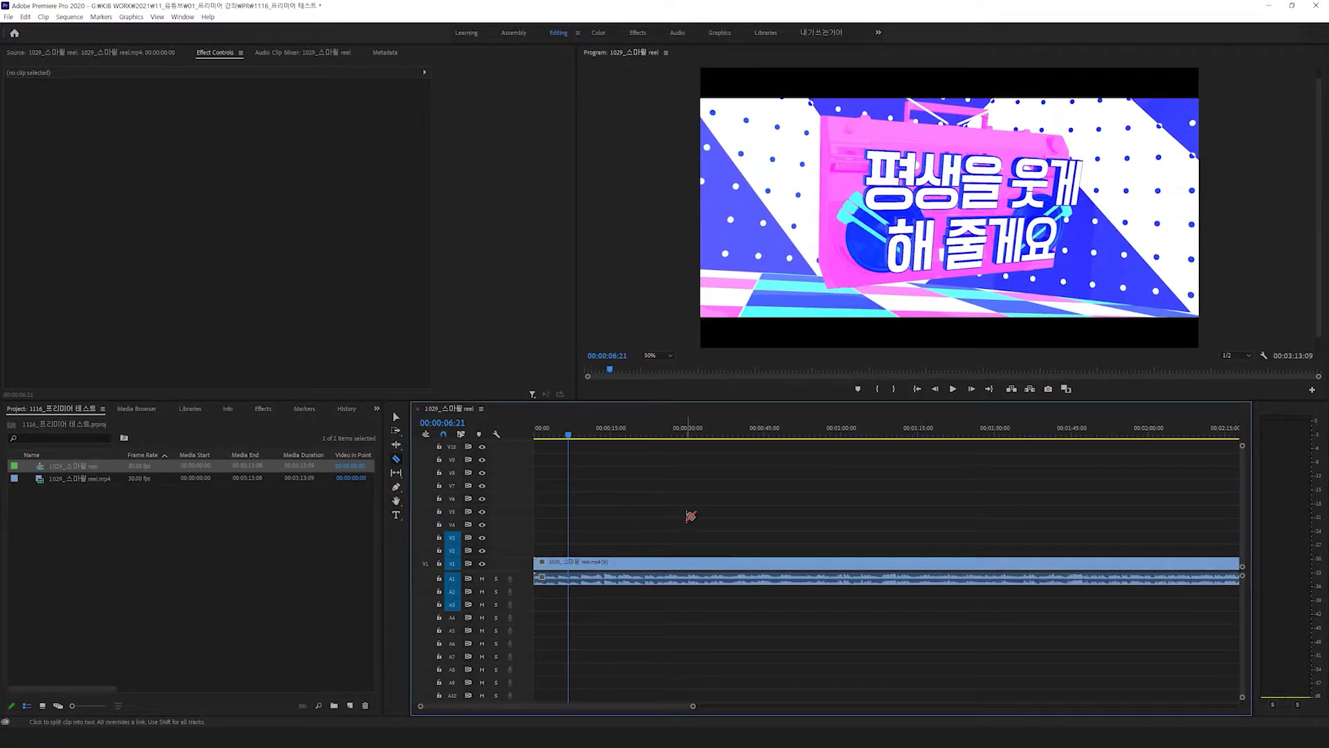
{"action": "key", "text": "v"}
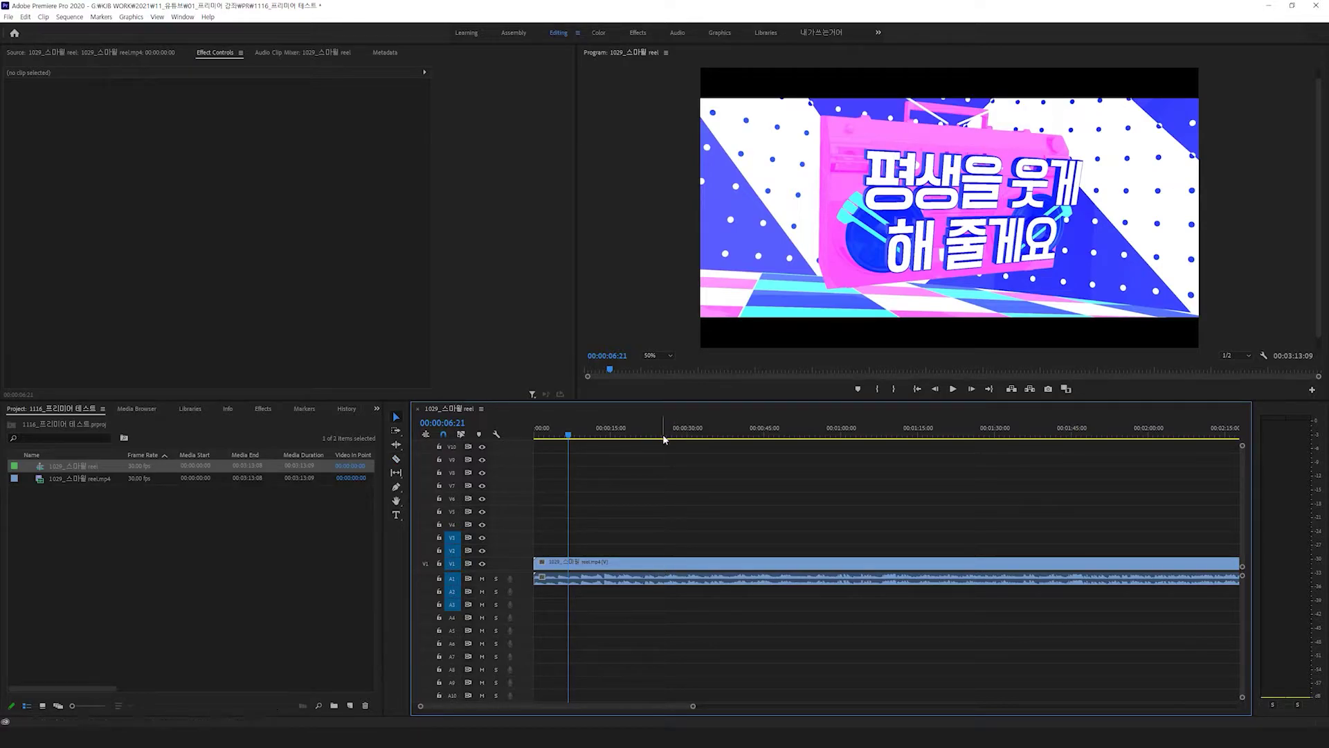
{"action": "left_click_drag", "start_coordinate": [666, 436], "coordinate": [679, 575]}
{"action": "key", "text": "c"}
{"action": "left_click", "coordinate": [684, 565]}
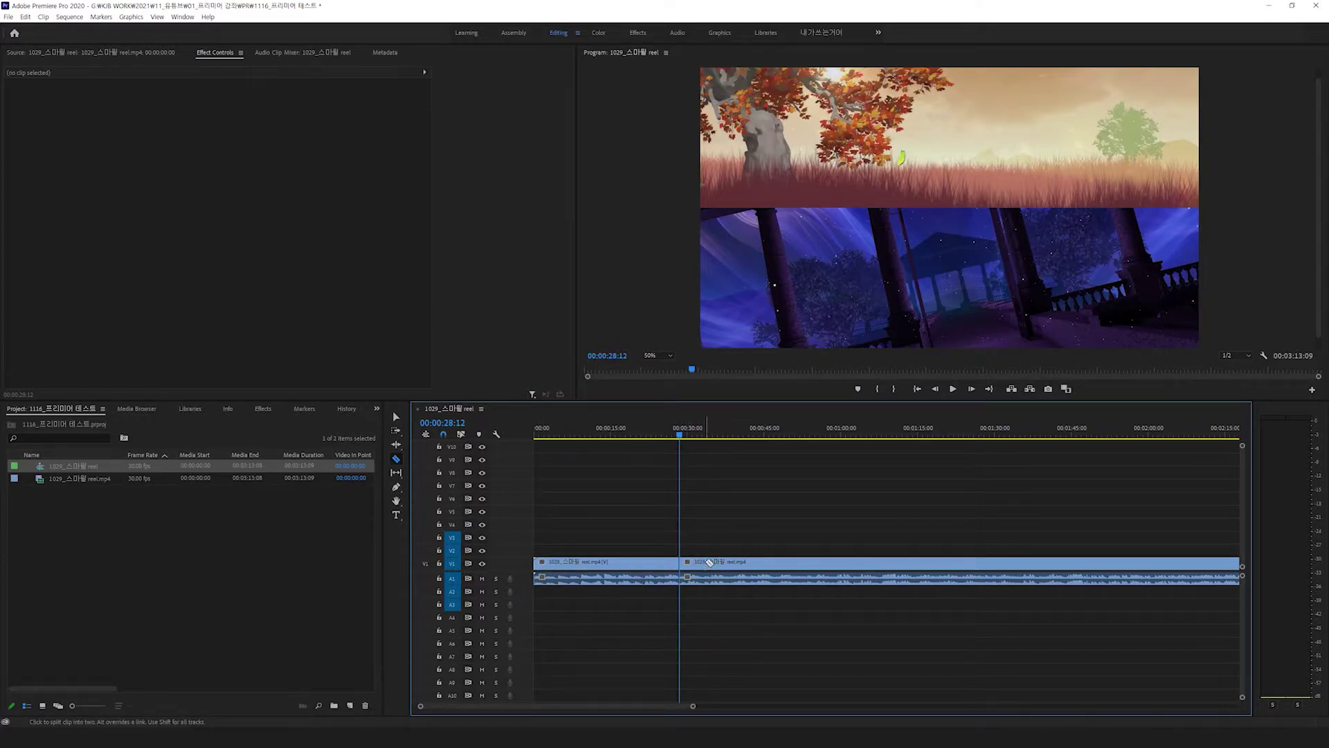
Move the second part of the split clip to track V7 and its audio to track A3
{"action": "key", "text": "v"}
{"action": "left_click_drag", "start_coordinate": [666, 433], "coordinate": [671, 434]}
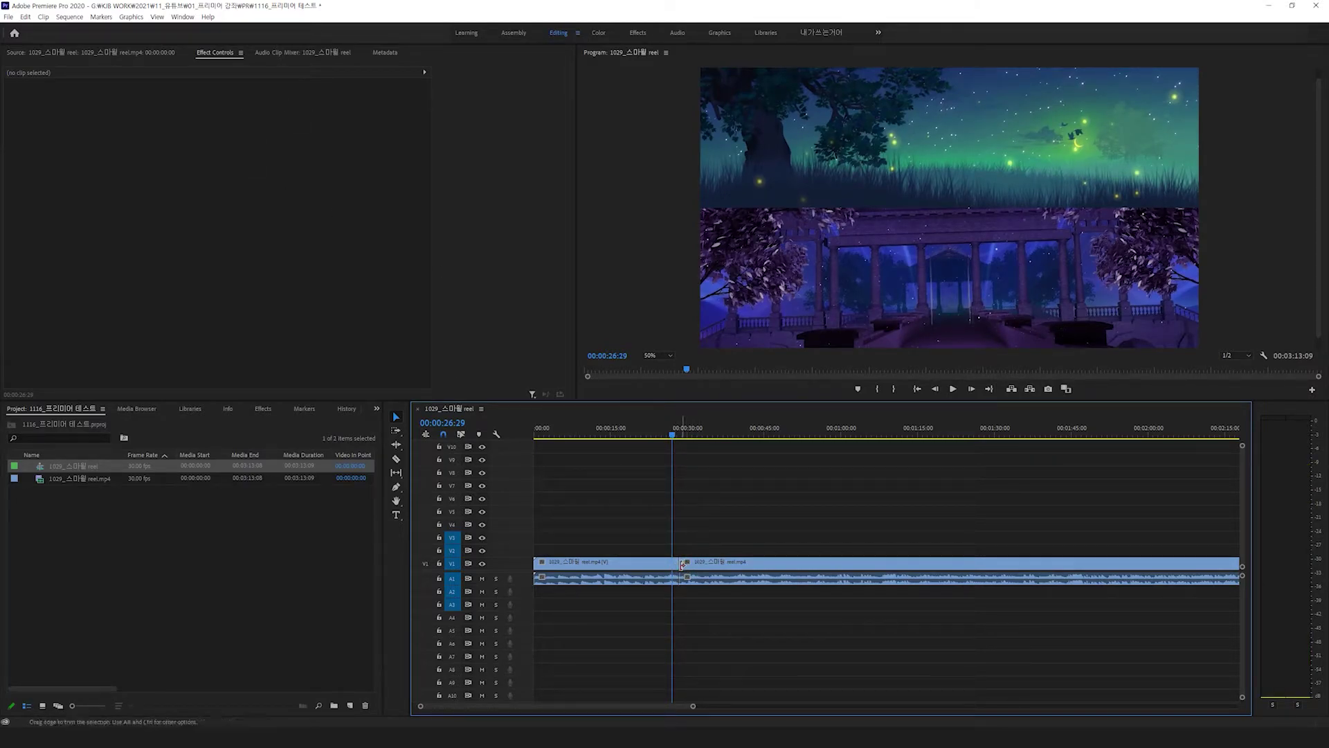
{"action": "left_click", "coordinate": [709, 564]}
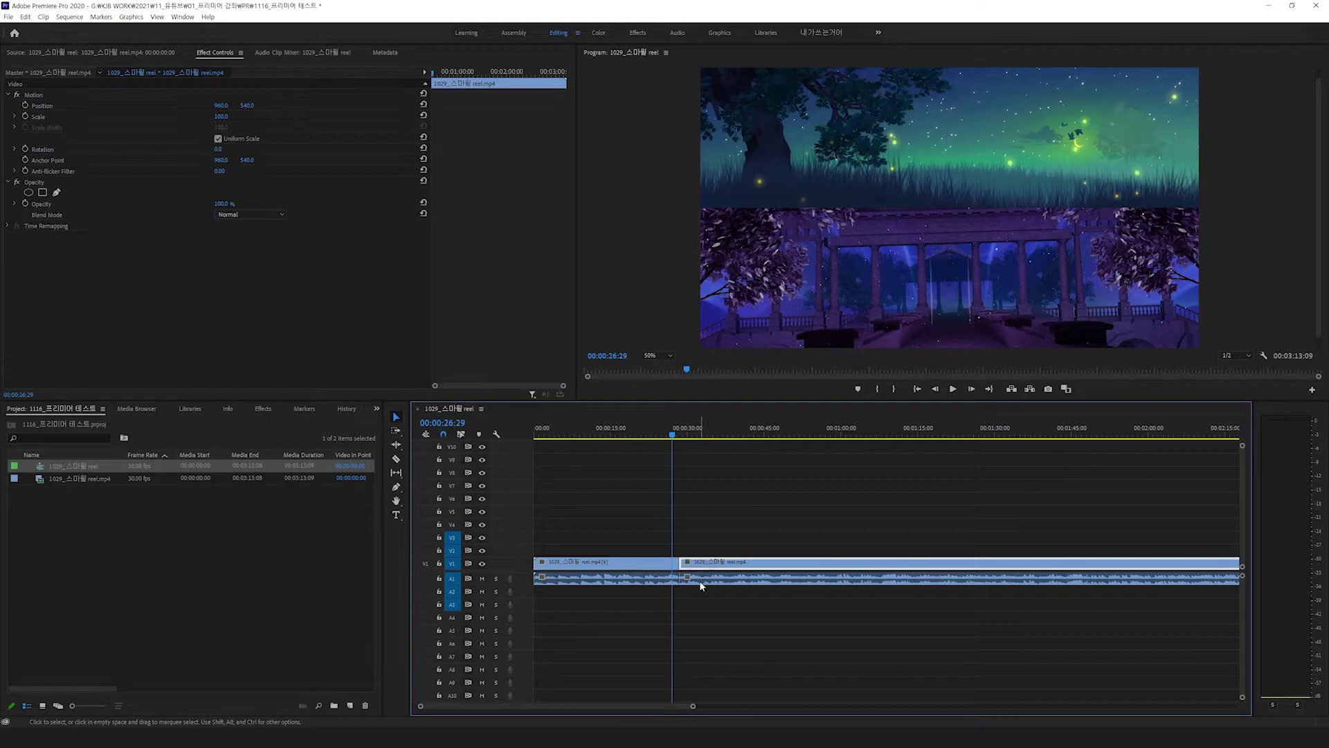
{"action": "left_click_drag", "start_coordinate": [702, 566], "coordinate": [695, 608]}
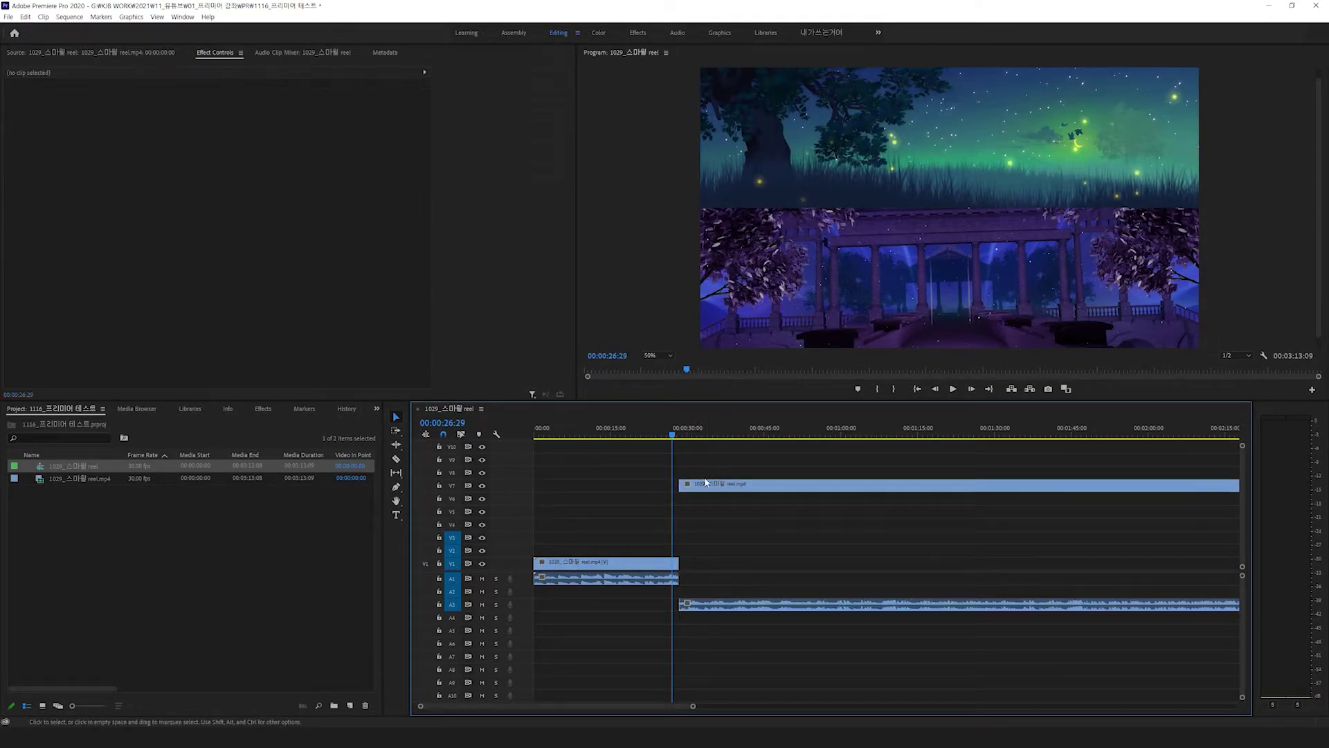
Play forward to 00:00:37:09 and split the V7 clip and its audio there
{"action": "key", "text": "l"}
{"action": "key", "text": "l"}
{"action": "key", "text": "l"}
{"action": "key", "text": "k"}
{"action": "key", "text": "c"}
{"action": "left_click", "coordinate": [725, 488]}
Delete the short V7 and A3 section before 00:00:37:09
{"action": "key", "text": "v"}
{"action": "left_click", "coordinate": [700, 604], "text": "alt"}
{"action": "key", "text": "Delete"}
{"action": "left_click", "coordinate": [701, 485]}
{"action": "key", "text": "Delete"}
Move the remaining video and audio together to V1 and A1, directly against the end of the first clip
{"action": "left_click", "coordinate": [739, 486]}
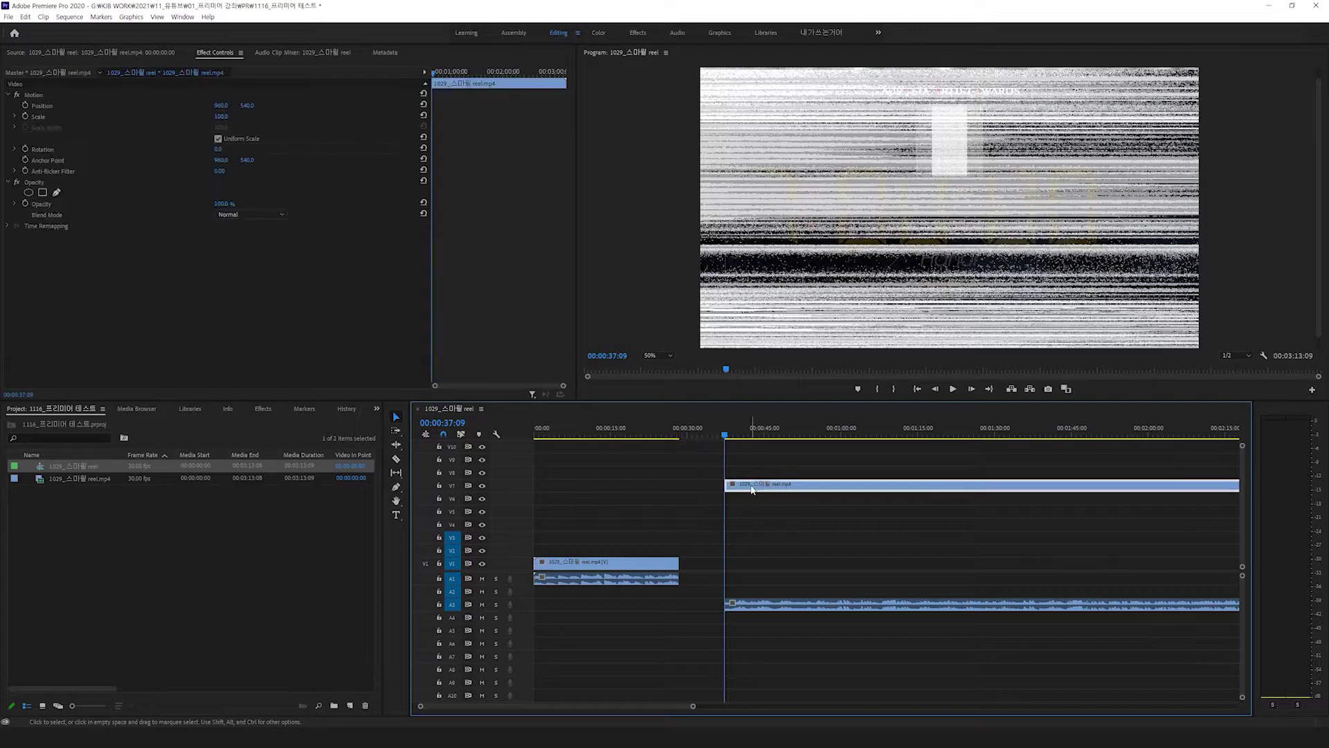
{"action": "left_click", "coordinate": [738, 604], "text": "shift"}
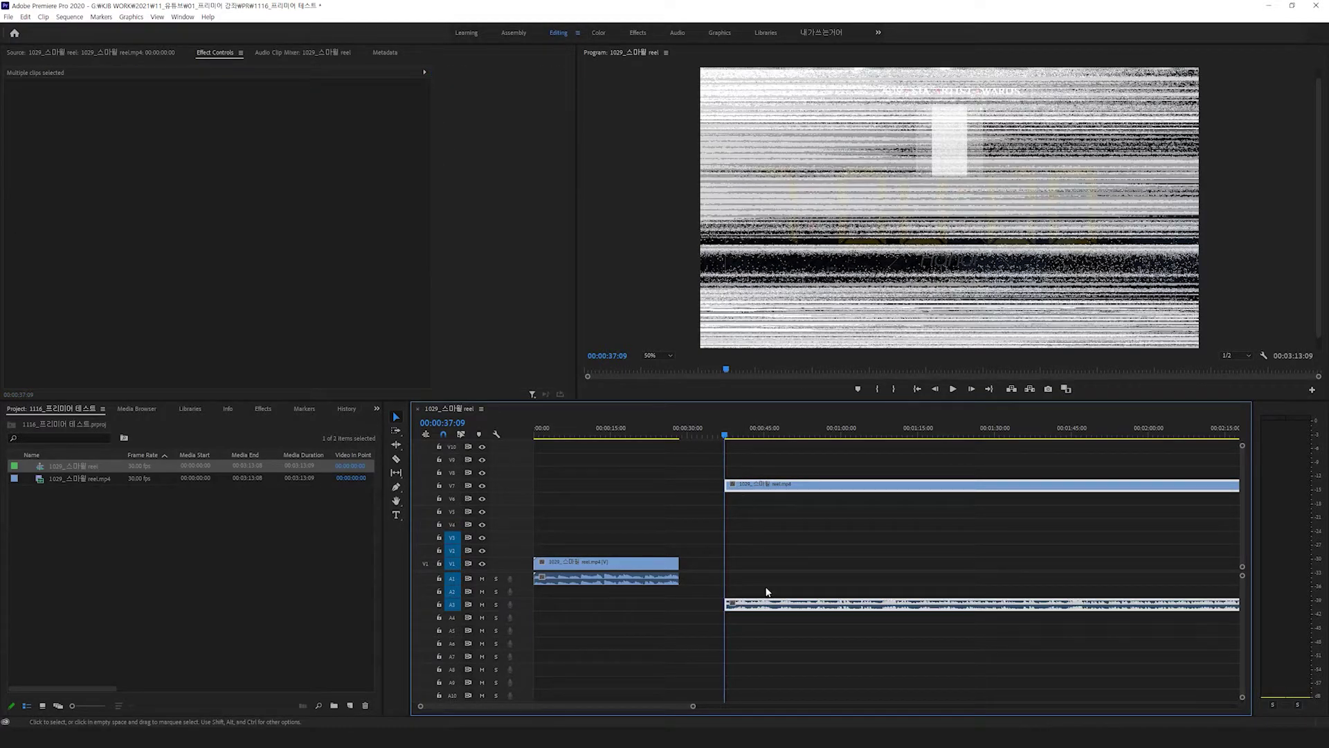
{"action": "left_click_drag", "start_coordinate": [738, 491], "coordinate": [689, 579]}
Play the sequence twice across the join between the two V1 clips
{"action": "left_click_drag", "start_coordinate": [657, 432], "coordinate": [675, 434]}
{"action": "key", "text": "space"}
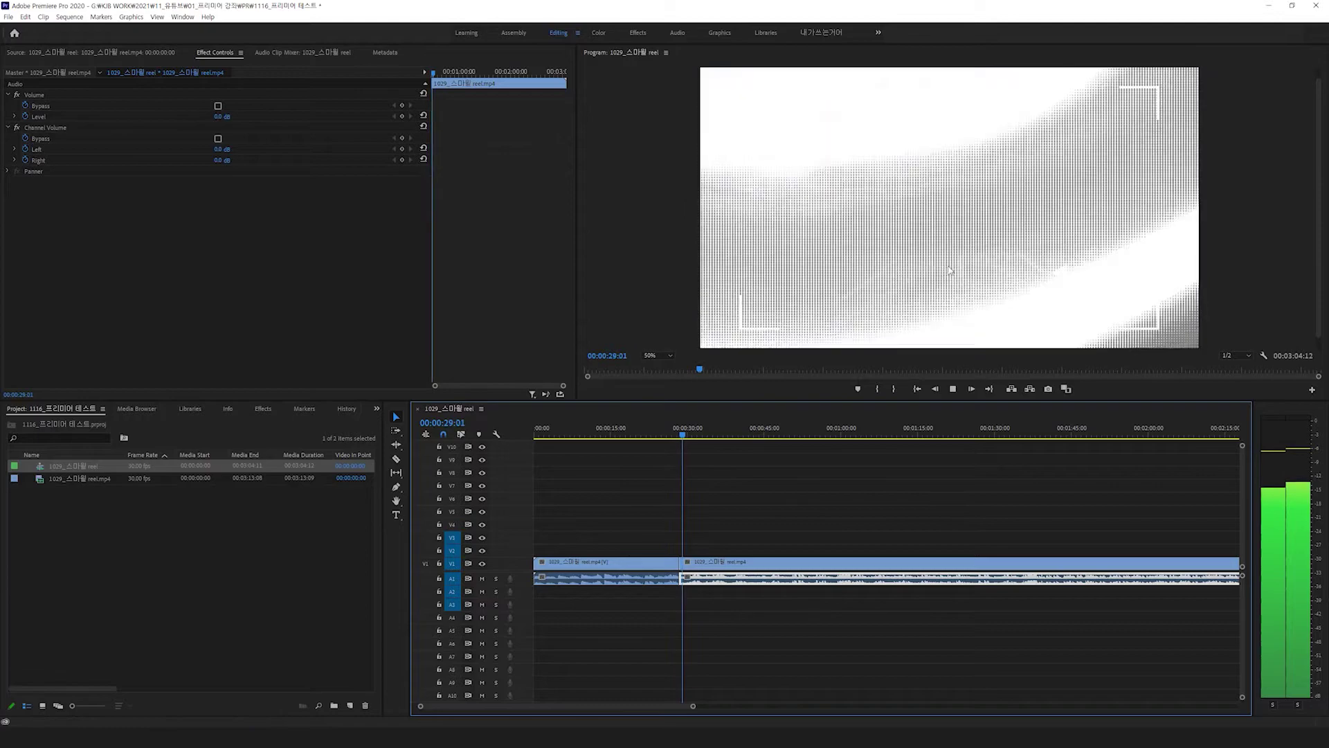
{"action": "key", "text": "space"}
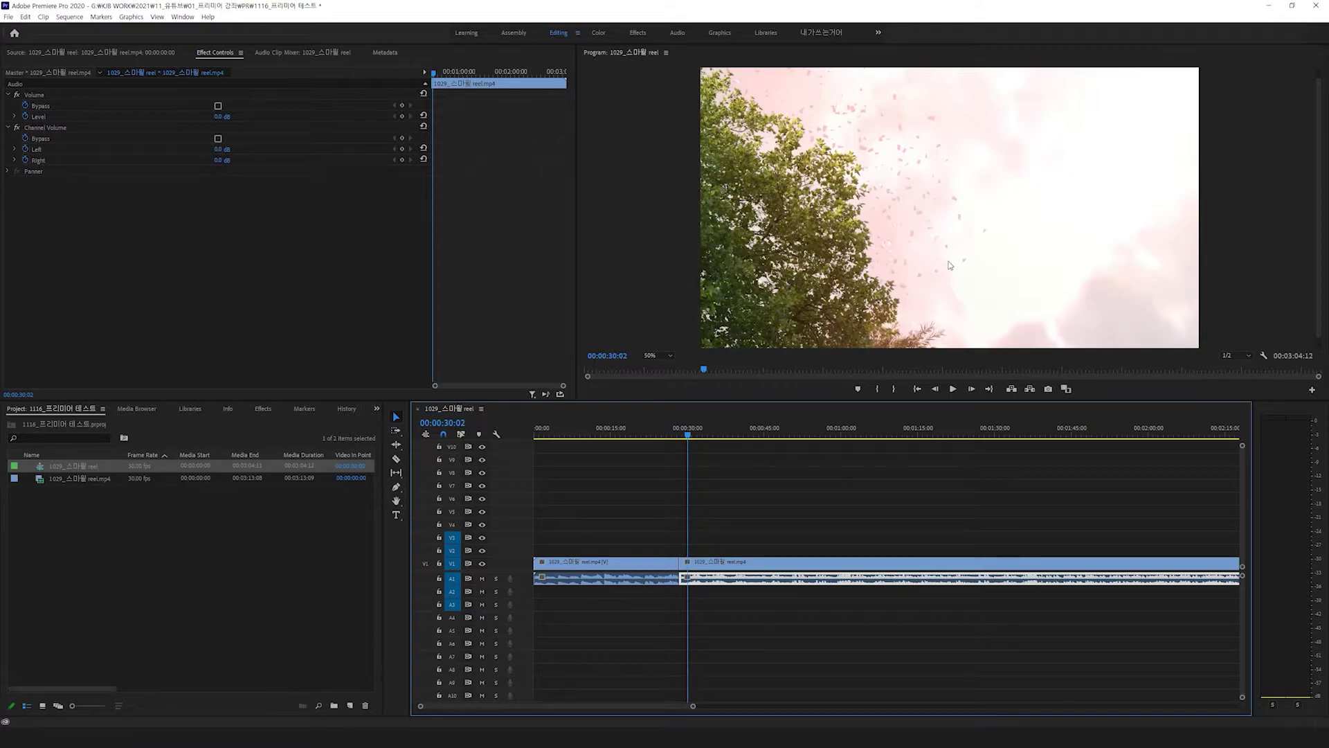
{"action": "left_click", "coordinate": [721, 648]}
{"action": "left_click", "coordinate": [669, 431]}
{"action": "key", "text": "space"}
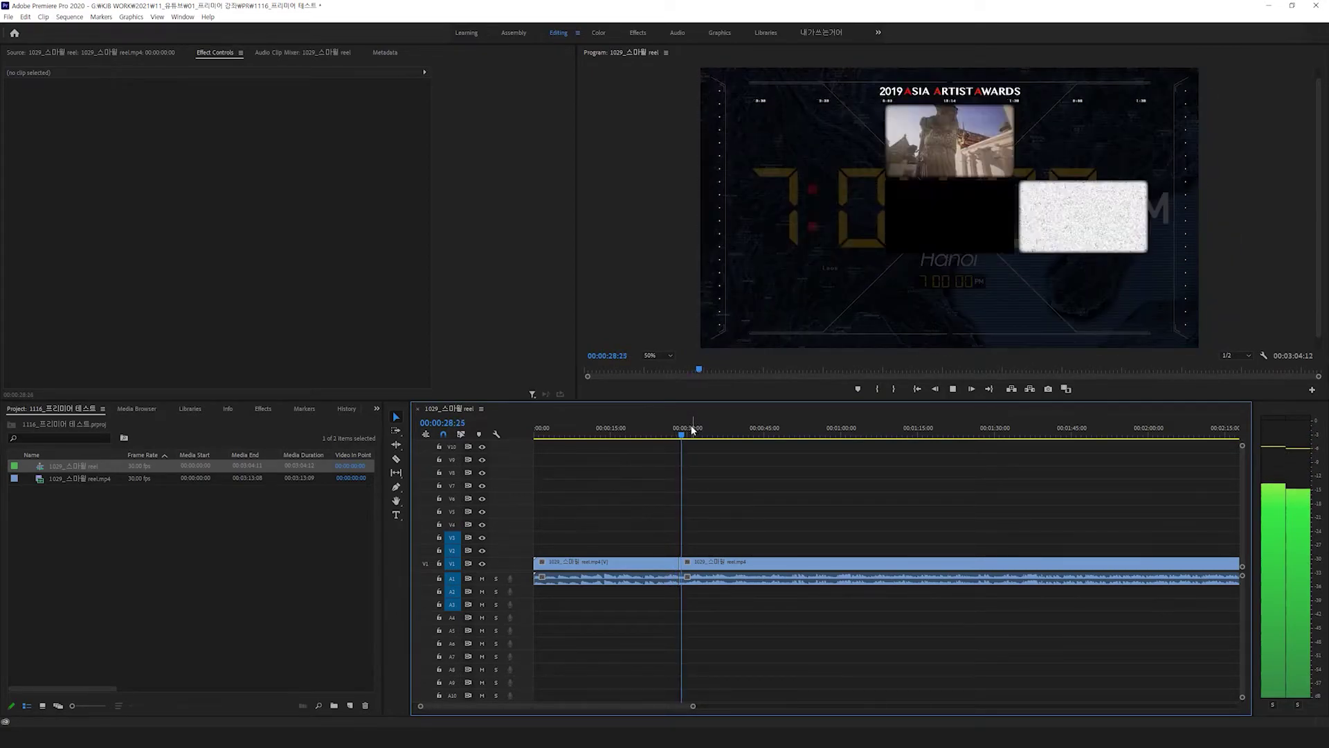
{"action": "key", "text": "space"}
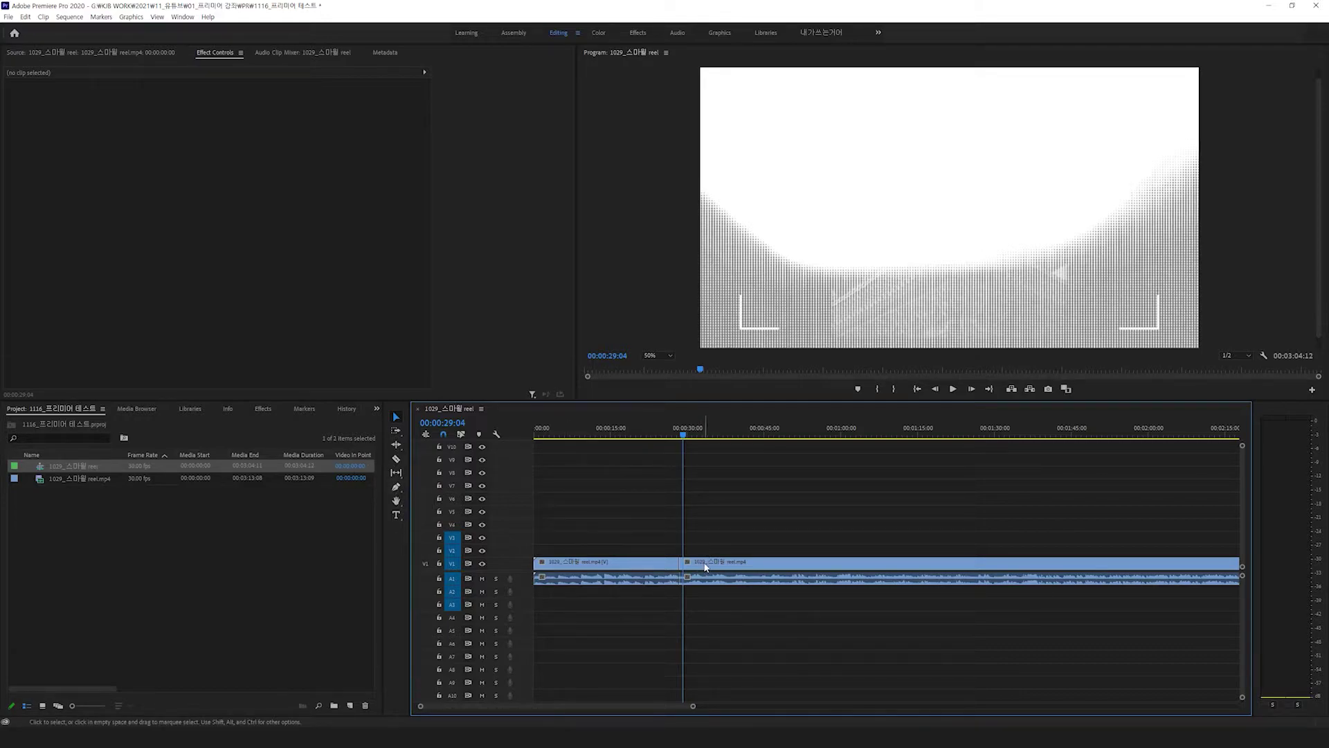
Move the second clip's video to V4 and its audio to A3, and play the sequence from just before it
{"action": "left_click_drag", "start_coordinate": [701, 581], "coordinate": [695, 533]}
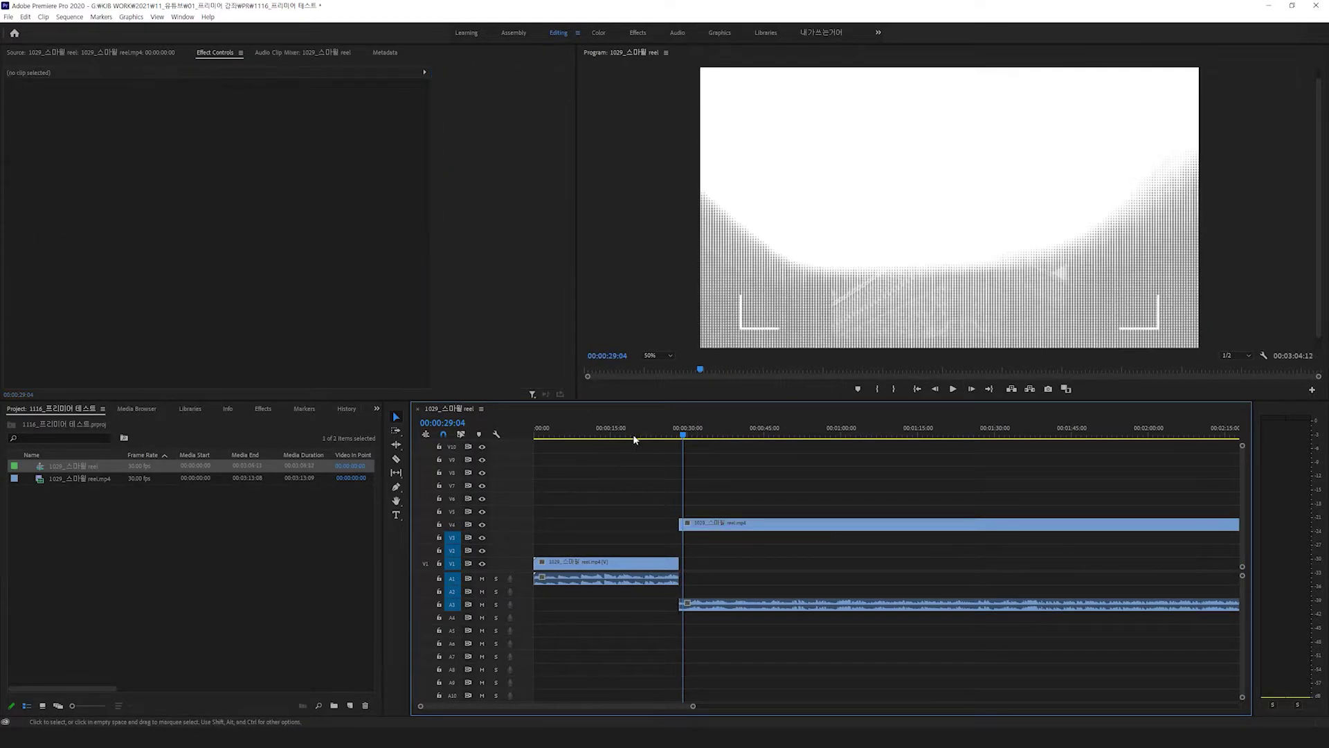
{"action": "left_click", "coordinate": [664, 427]}
{"action": "key", "text": "space"}
Scrub the playhead to 00:00:37:24 and switch to the Razor tool and back to the Selection tool
{"action": "left_click_drag", "start_coordinate": [703, 443], "coordinate": [725, 532]}
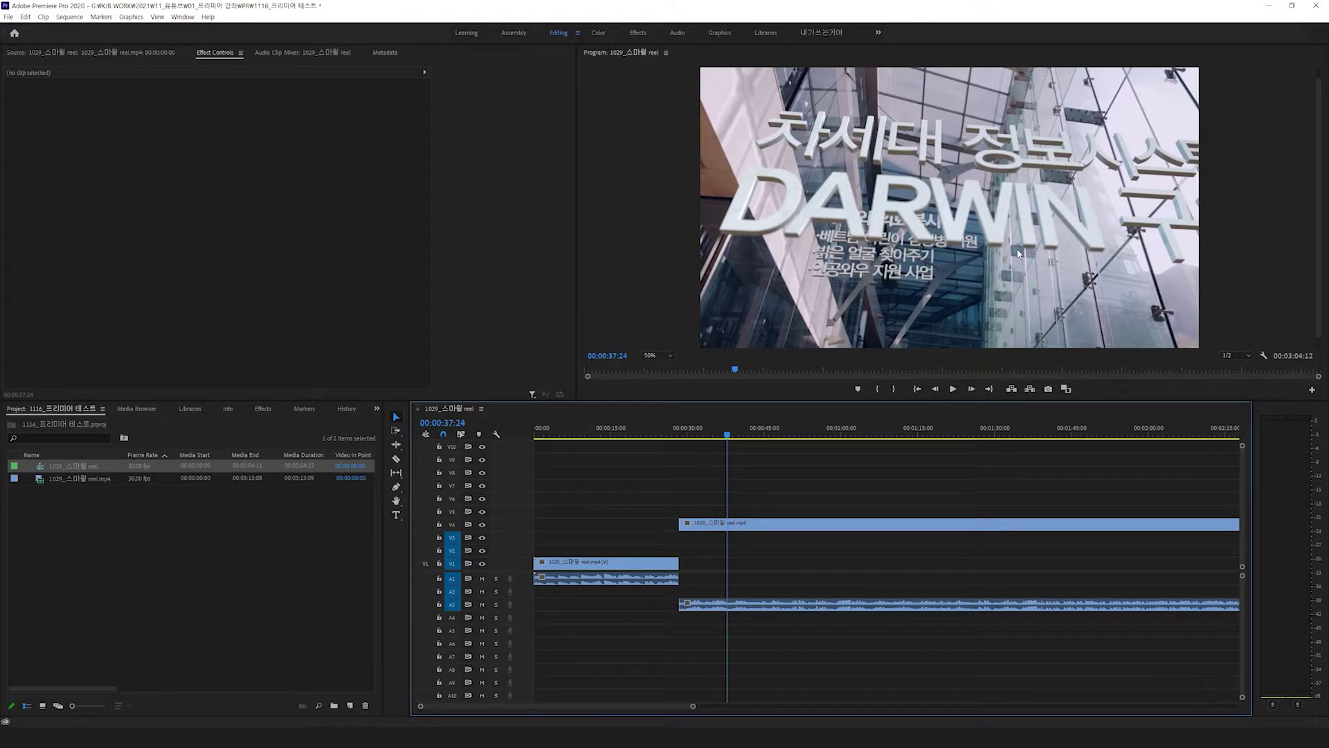
{"action": "key", "text": "c"}
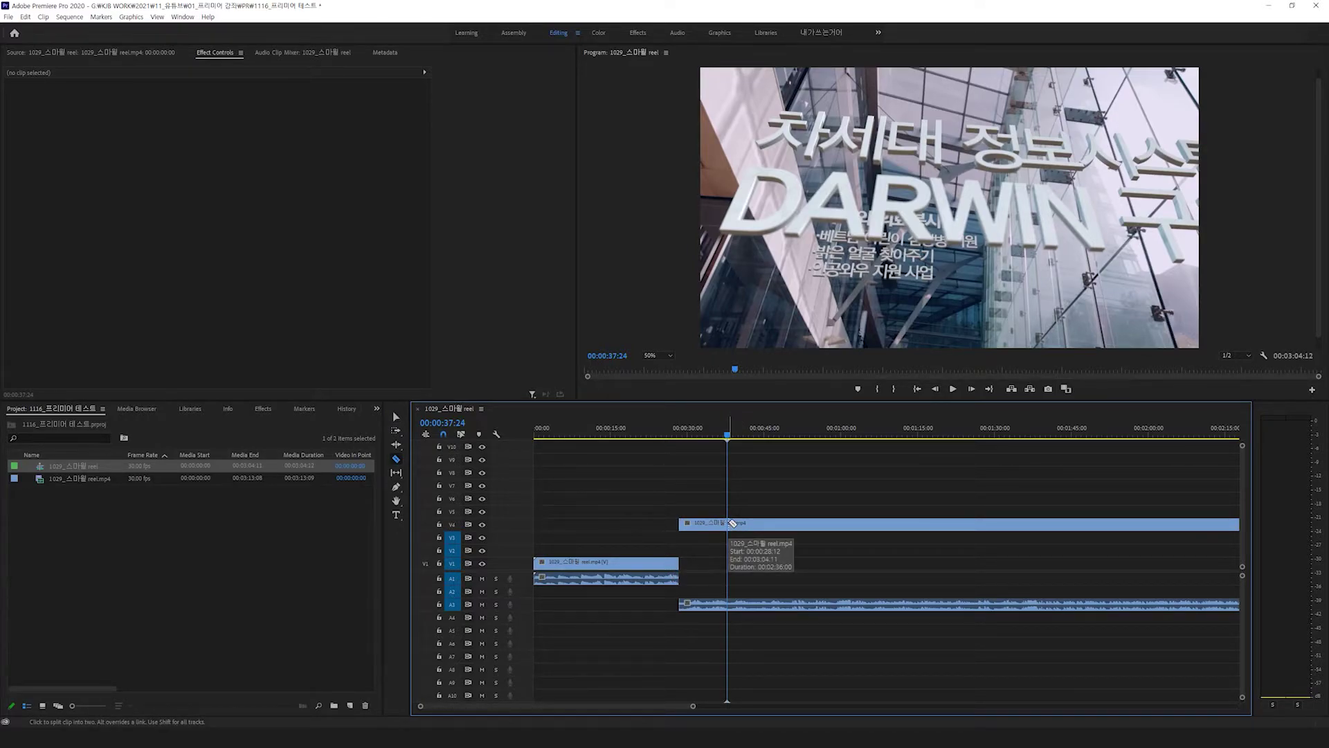
{"action": "key", "text": "v"}
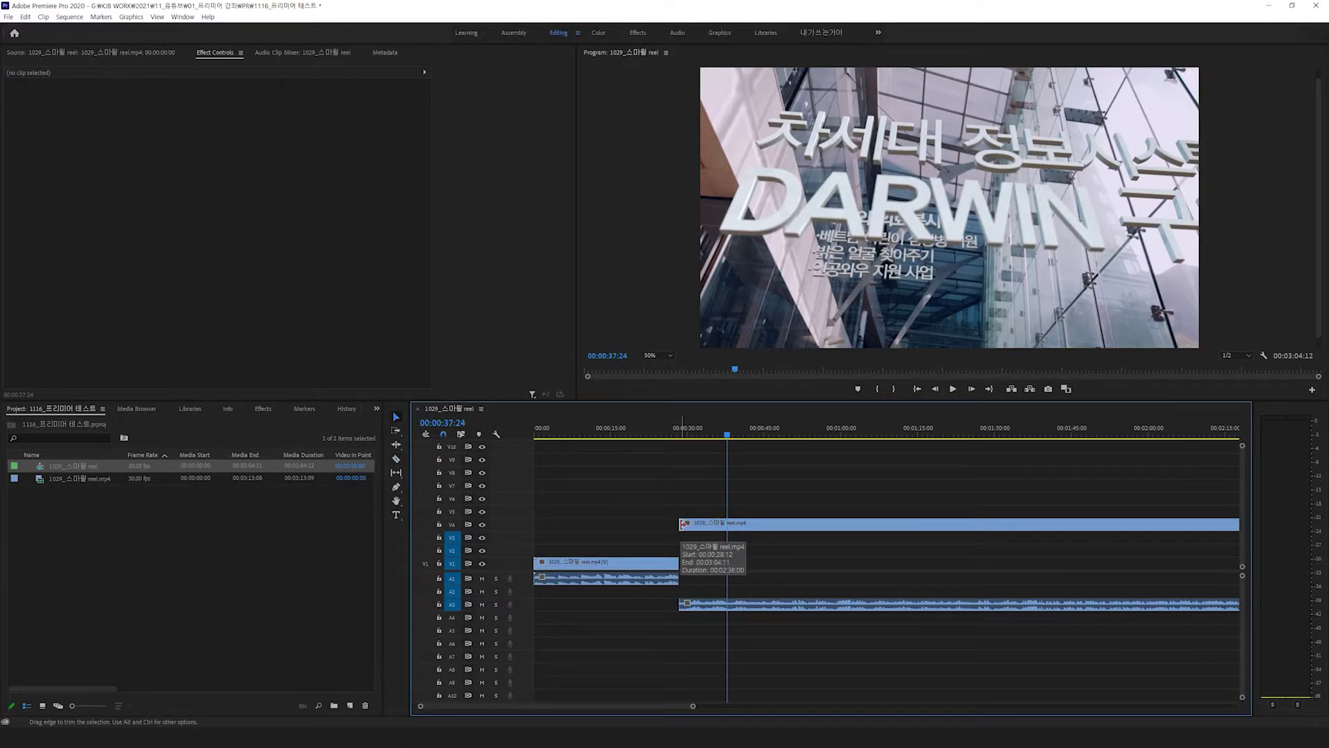
Try extending the V4 clip's start back to the beginning of its footage and splitting it at 00:01:01:13
{"action": "left_click_drag", "start_coordinate": [684, 524], "coordinate": [545, 526]}
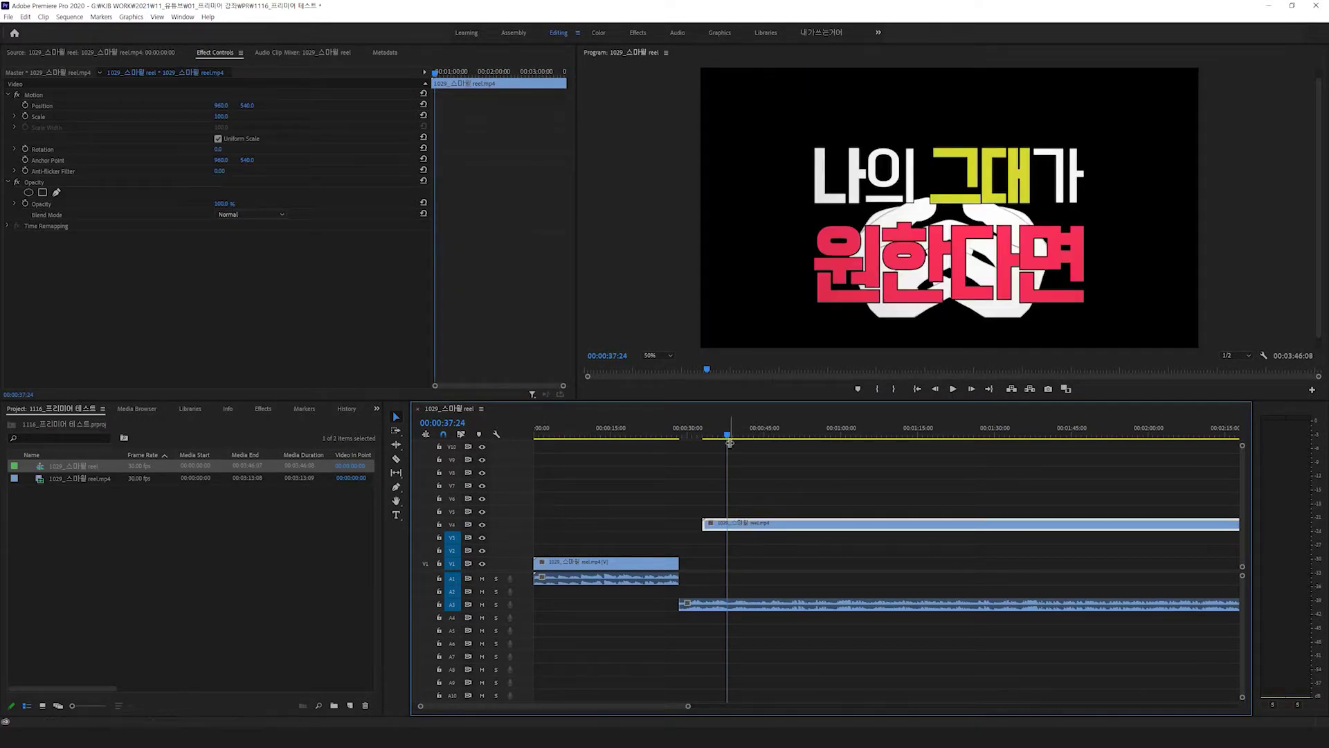
{"action": "left_click", "coordinate": [849, 437]}
{"action": "key", "text": "c"}
{"action": "left_click", "coordinate": [865, 524]}
Try deleting the V4 footage after the cut and moving the remaining piece to V5 at the playhead
{"action": "key", "text": "v"}
{"action": "left_click", "coordinate": [893, 524]}
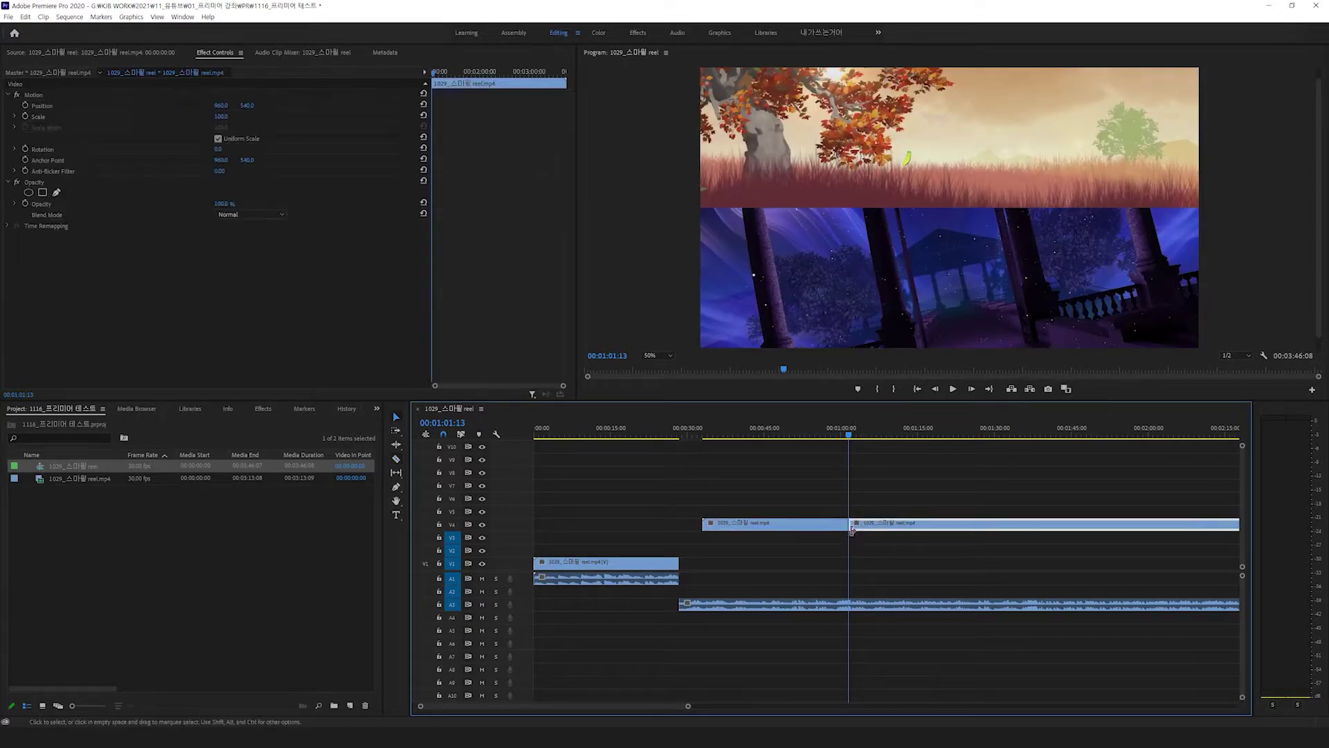
{"action": "key", "text": "Delete"}
{"action": "key", "text": "ctrl+z"}
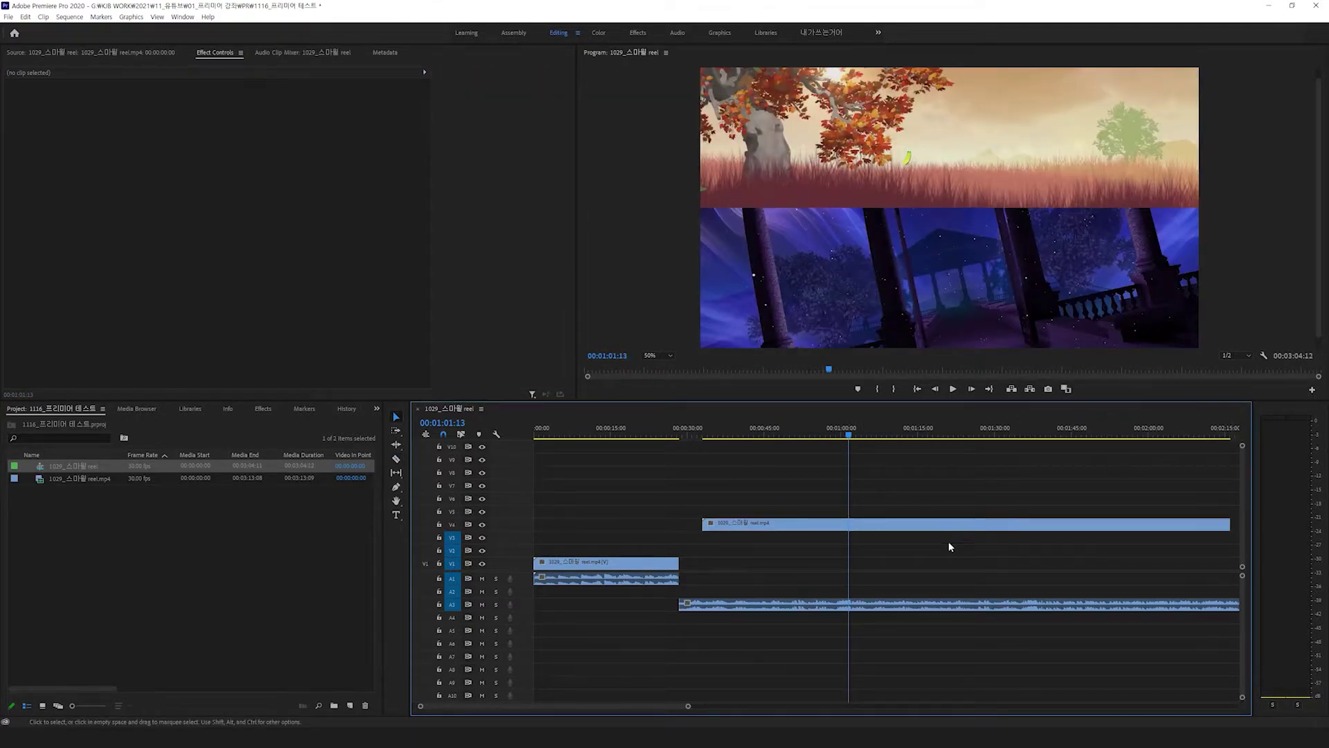
{"action": "key", "text": "ctrl+shift+z"}
{"action": "left_click_drag", "start_coordinate": [793, 528], "coordinate": [939, 514]}
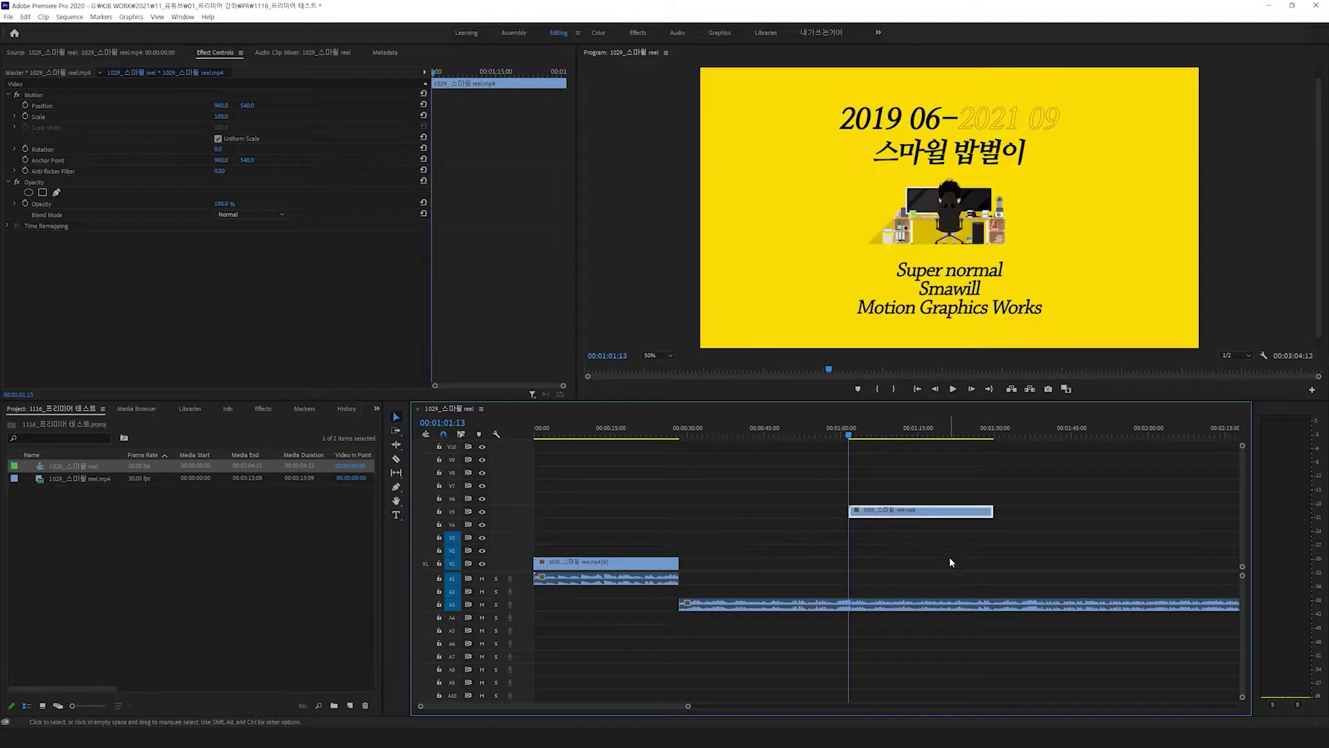
Undo the trial move, deletion, split and extension of the second video clip
{"action": "left_click", "coordinate": [886, 601]}
{"action": "key", "text": "ctrl+z"}
{"action": "key", "text": "ctrl+z"}
{"action": "key", "text": "ctrl+z"}
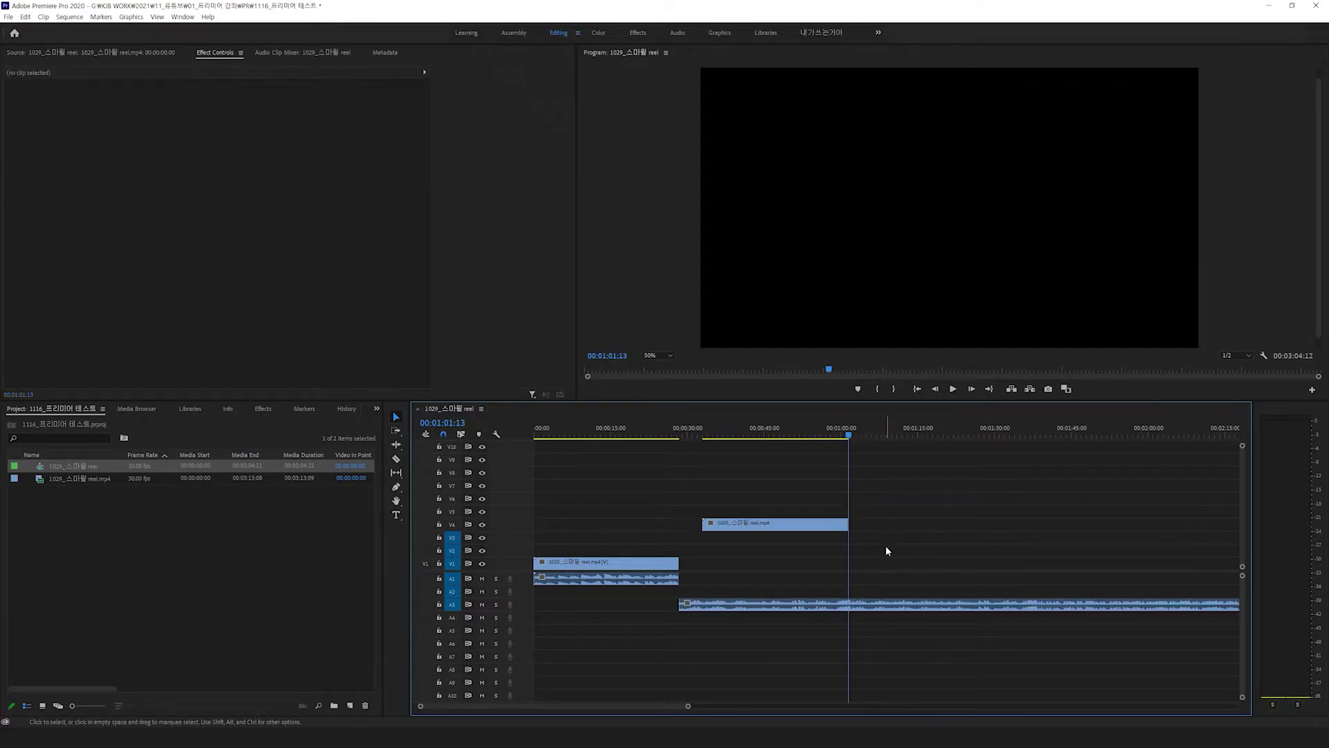
{"action": "key", "text": "ctrl+z"}
{"action": "key", "text": "ctrl+z"}
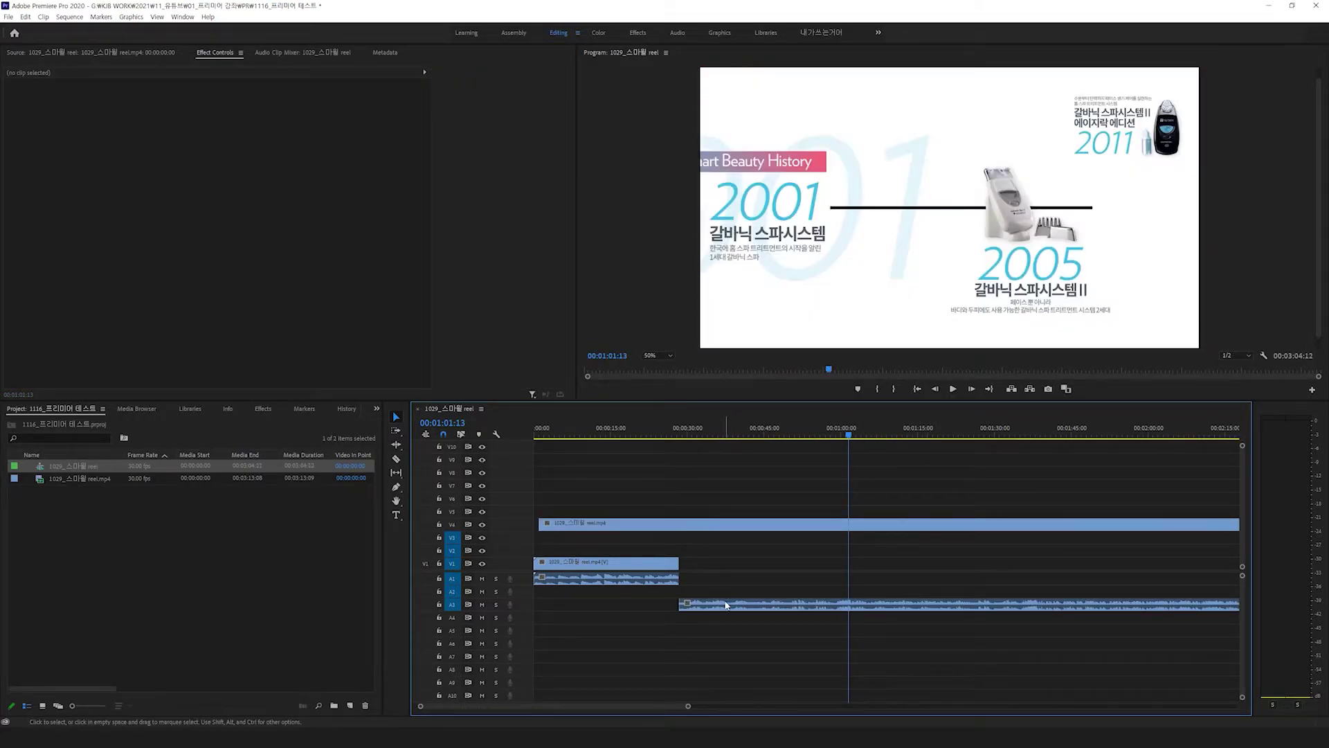
{"action": "key", "text": "ctrl+z"}
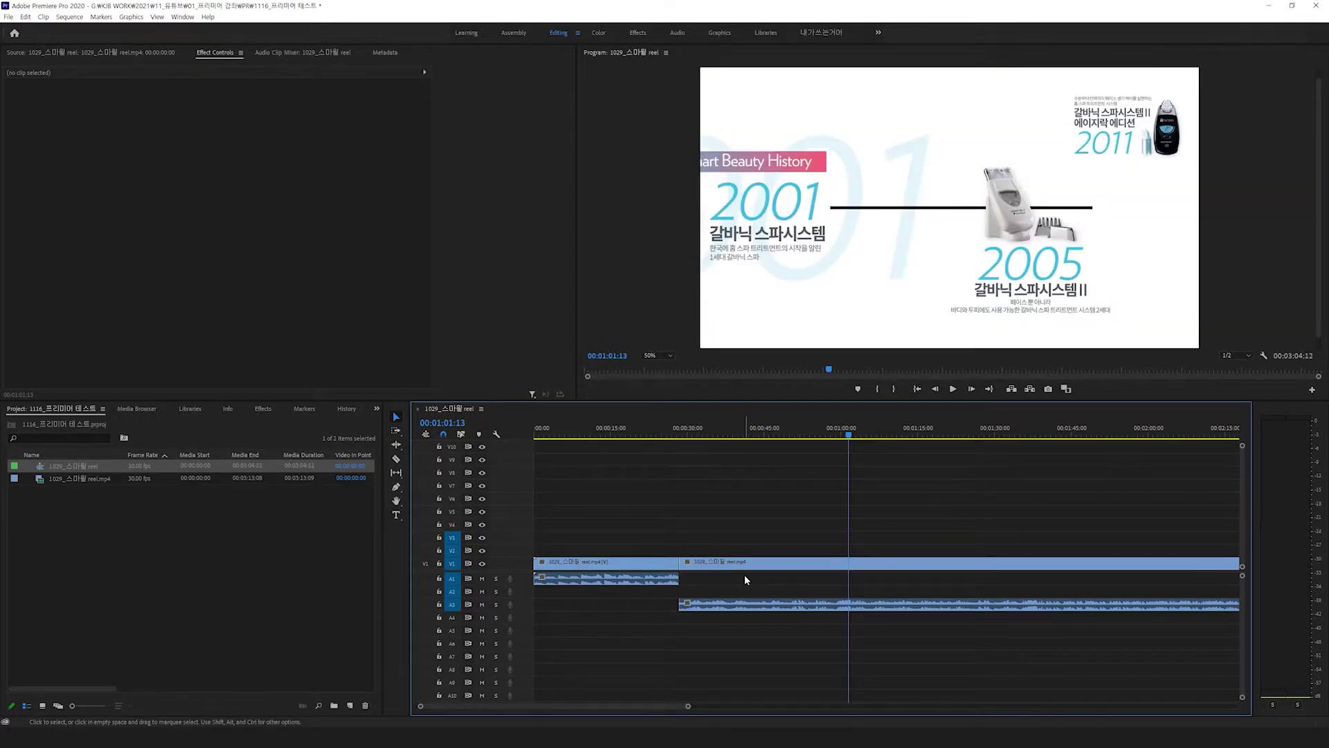
Place the second video clip on V4 starting at 00:00:29:04 and split it at 00:01:01:13
{"action": "key", "text": "ctrl+shift+z"}
{"action": "key", "text": "c"}
{"action": "left_click", "coordinate": [859, 533]}
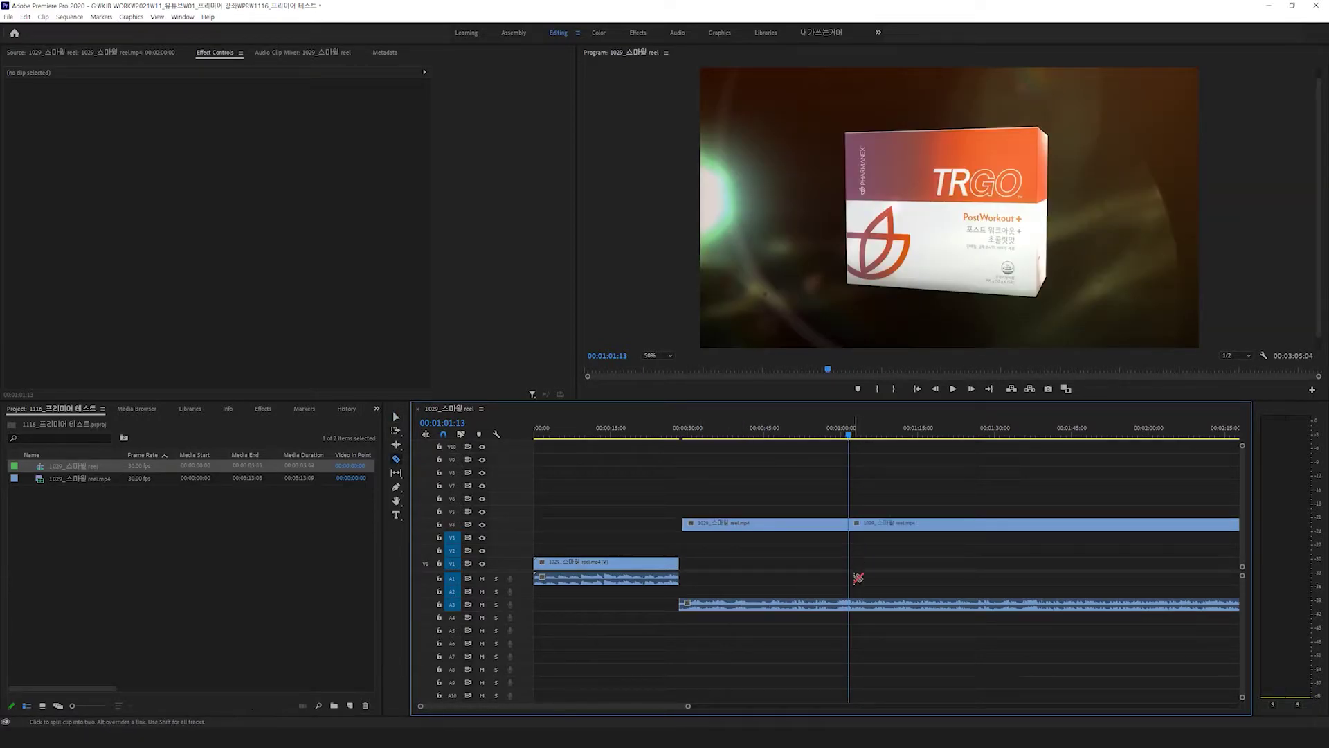
Delete the V4 video and A3 audio that remain after 00:01:01:13
{"action": "key", "text": "v"}
{"action": "left_click", "coordinate": [884, 606]}
{"action": "key", "text": "Delete"}
{"action": "left_click", "coordinate": [846, 525]}
{"action": "mouse_move", "coordinate": [852, 525]}
{"action": "left_mouse_down"}
{"action": "mouse_move", "coordinate": [1145, 526]}
{"action": "mouse_move", "coordinate": [849, 526]}
{"action": "left_mouse_up"}
{"action": "left_click", "coordinate": [806, 562]}
Play the shortened V4 clip briefly from about 00:00:39
{"action": "left_click", "coordinate": [737, 424]}
{"action": "key", "text": "space"}
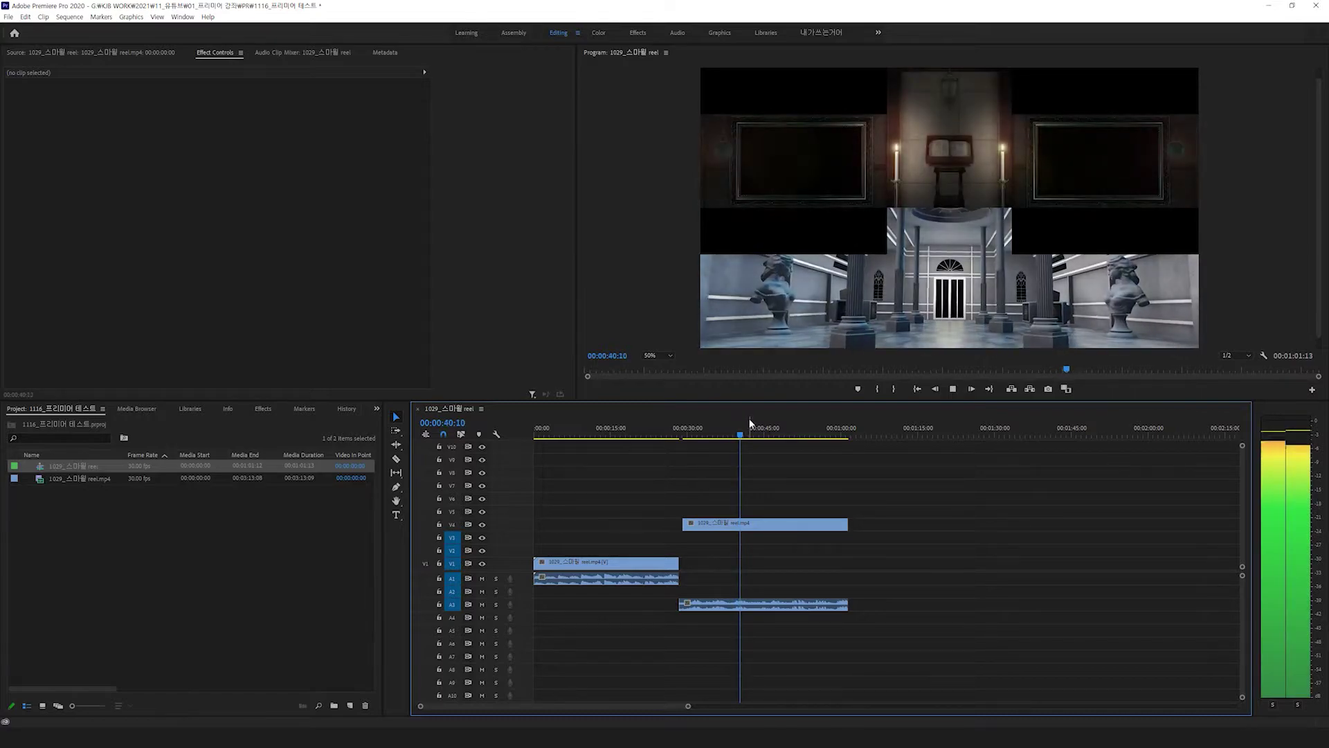
{"action": "key", "text": "space"}
Reverse the V4 video clip's playback in its speed settings and check the frame at 00:00:45:15
{"action": "left_click", "coordinate": [785, 529]}
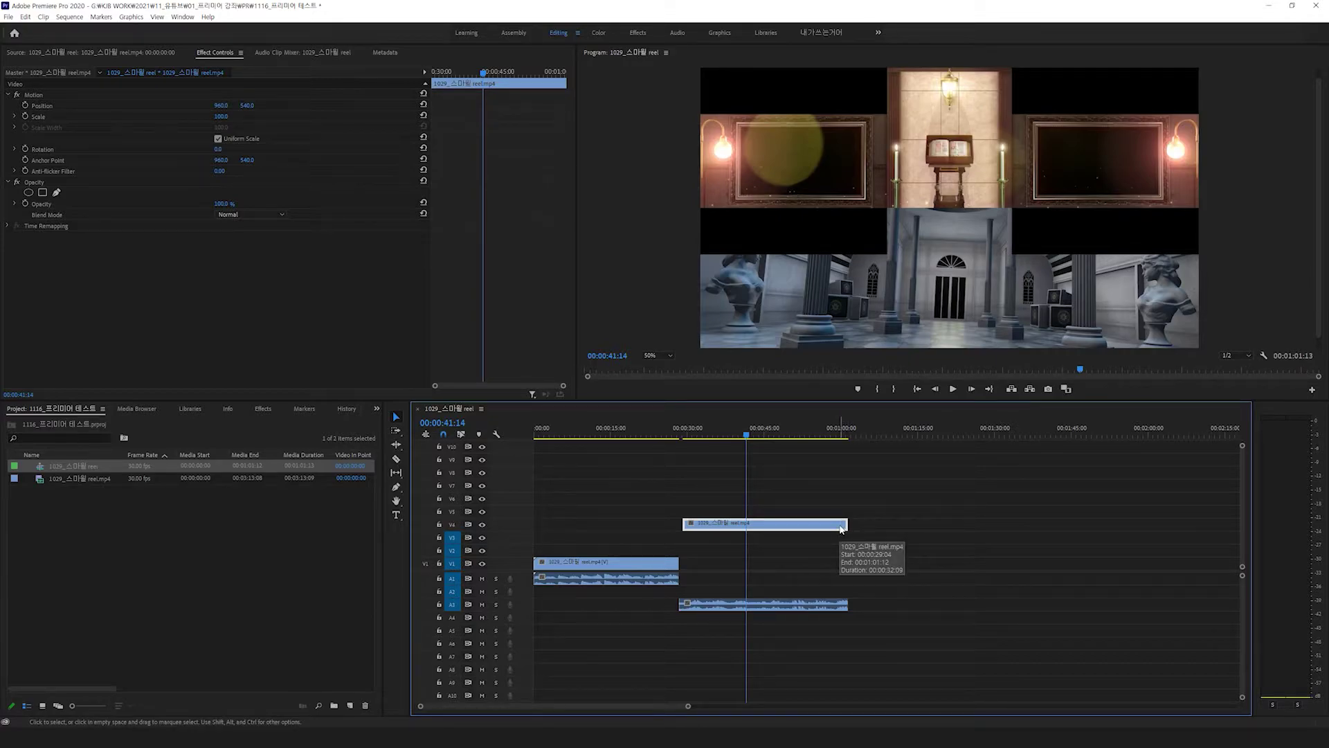
{"action": "right_click", "coordinate": [842, 530]}
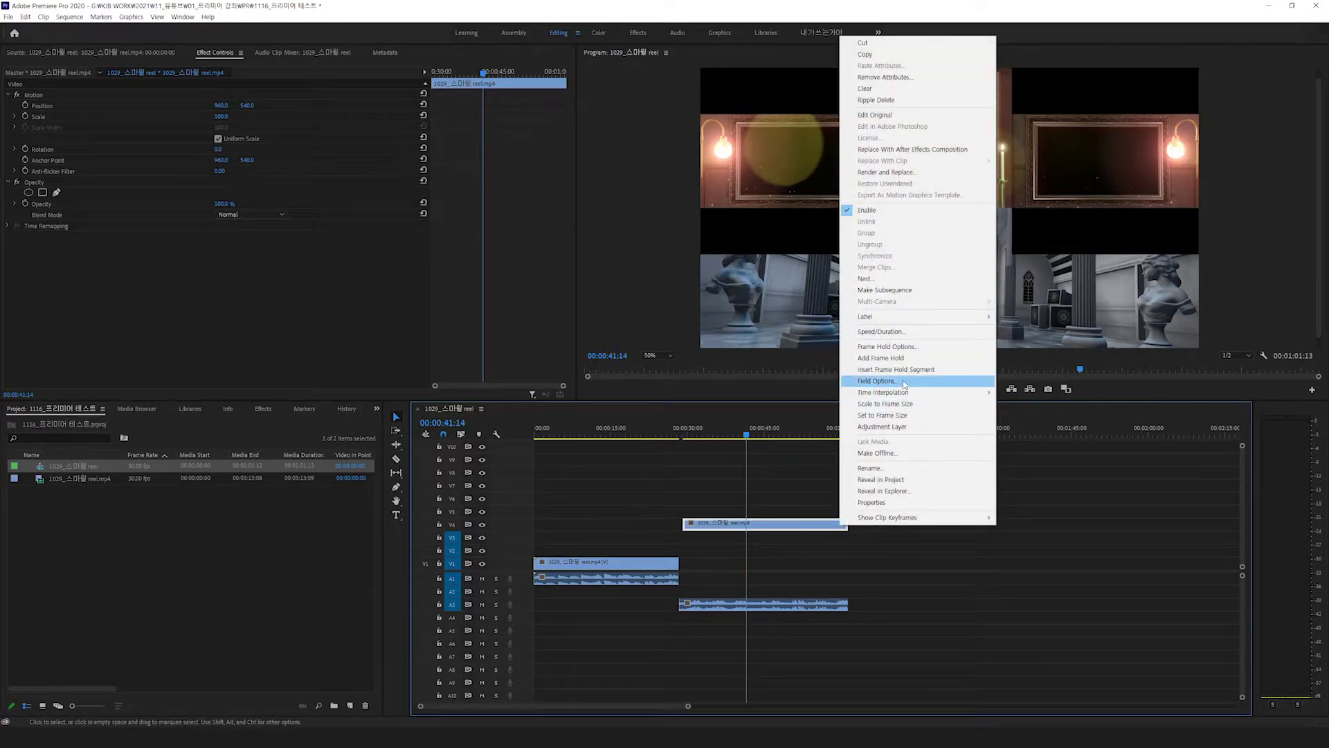
{"action": "left_click", "coordinate": [920, 330]}
{"action": "left_click", "coordinate": [625, 365]}
{"action": "left_click", "coordinate": [640, 421]}
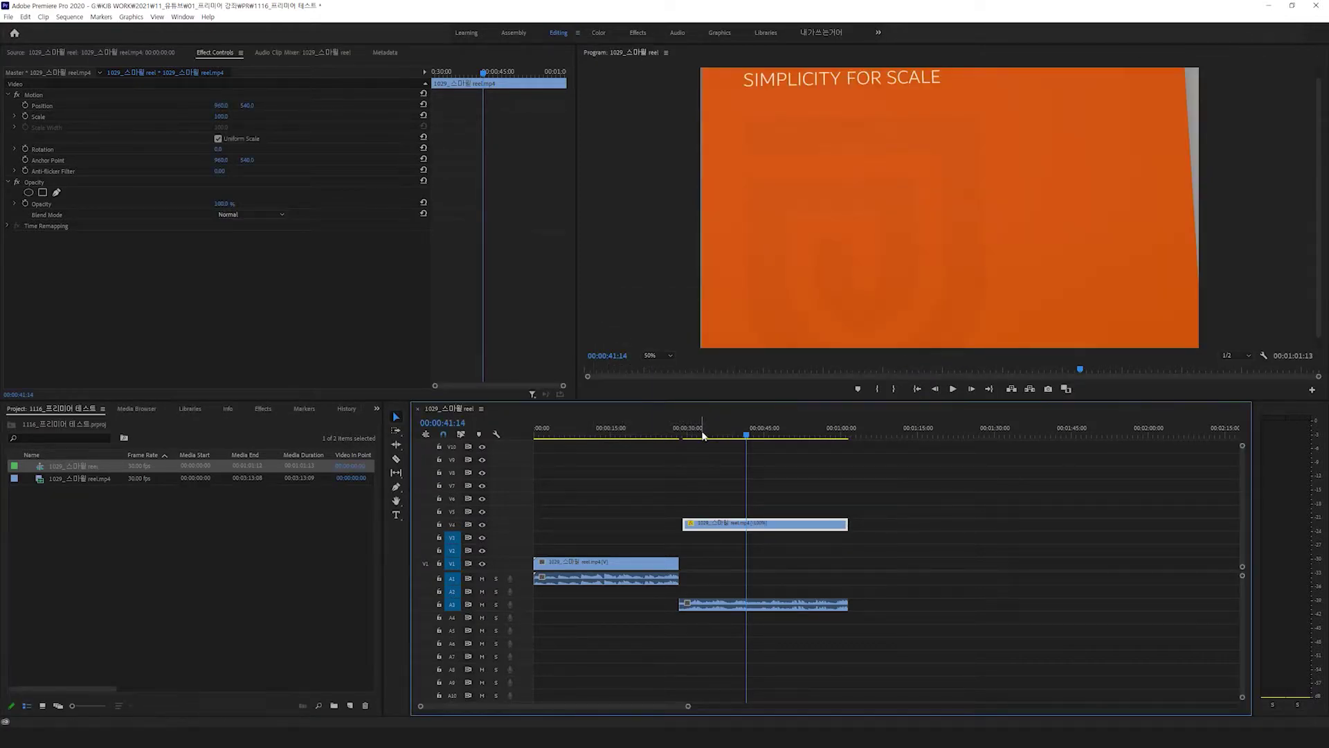
{"action": "left_click", "coordinate": [761, 435]}
{"action": "left_click", "coordinate": [766, 509]}
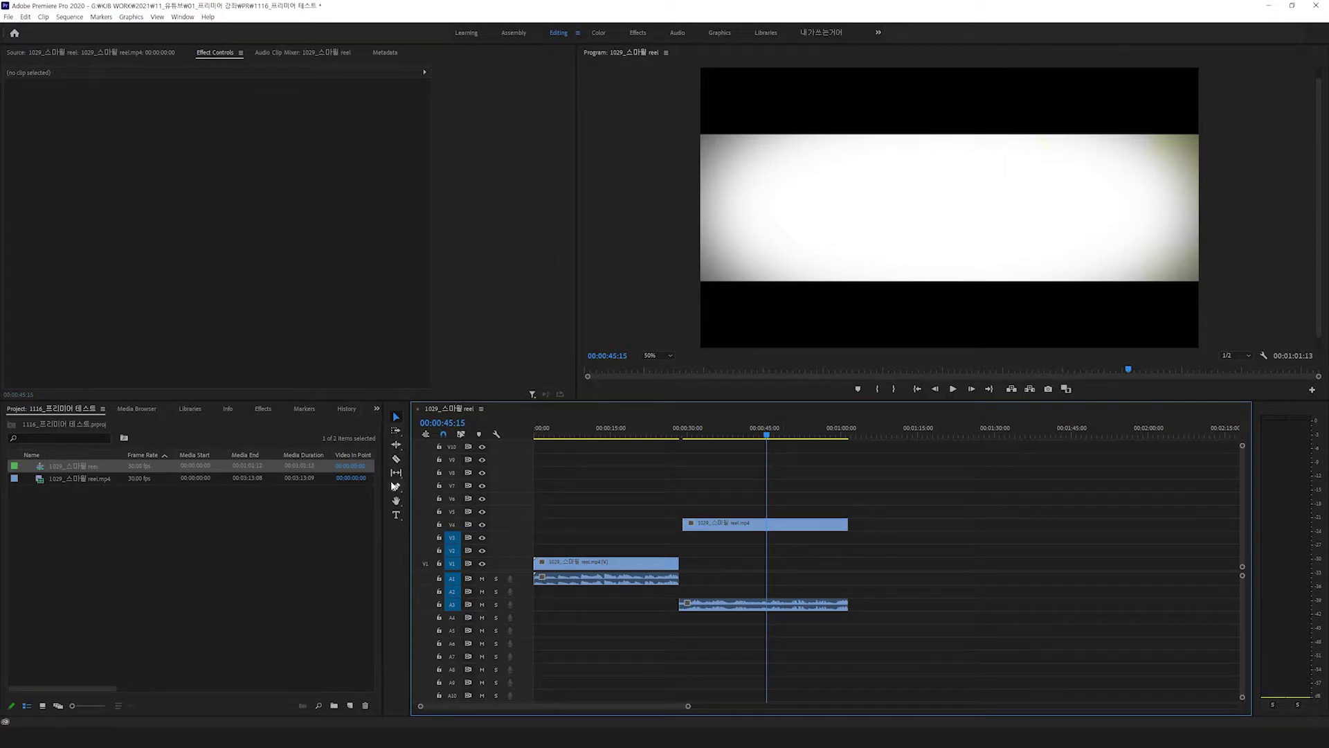
Select the V4 video clip together with the A3 audio clip and clear the selection
{"action": "left_click", "coordinate": [745, 524]}
{"action": "left_click", "coordinate": [715, 605], "text": "shift"}
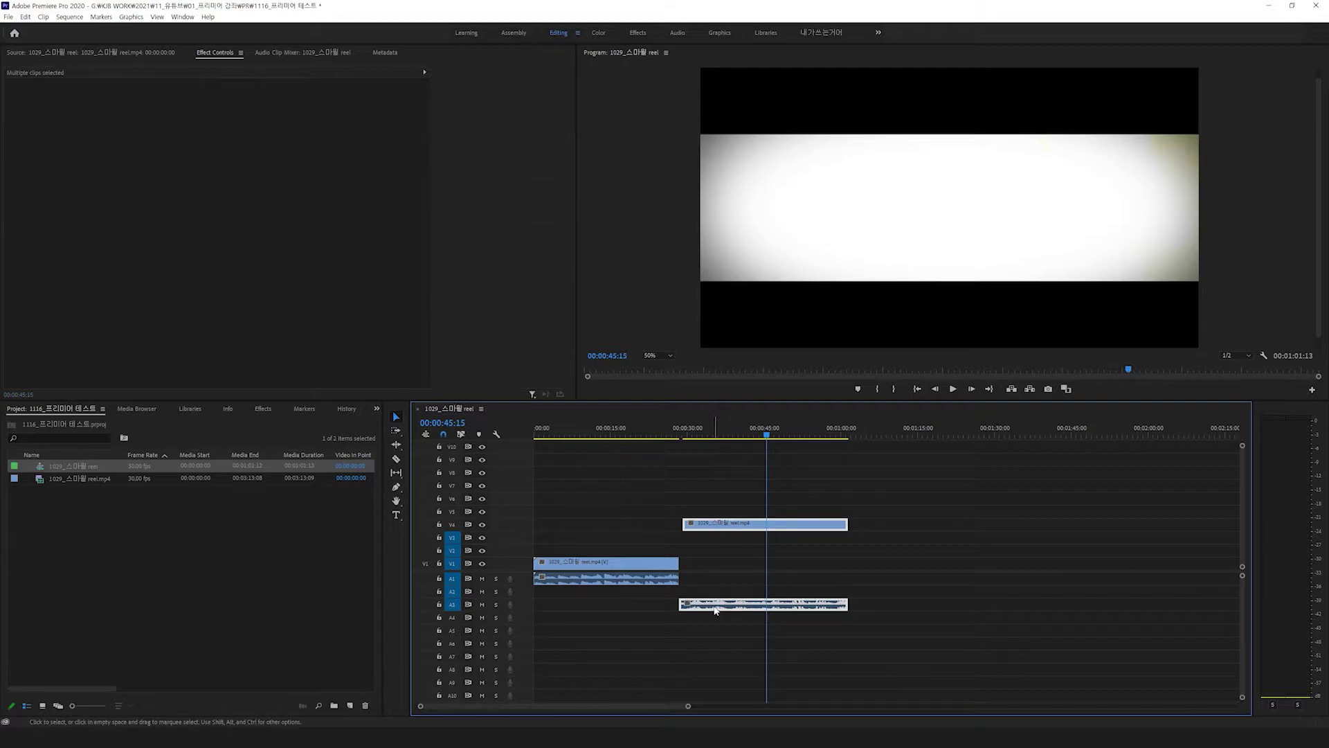
{"action": "left_click", "coordinate": [712, 492]}
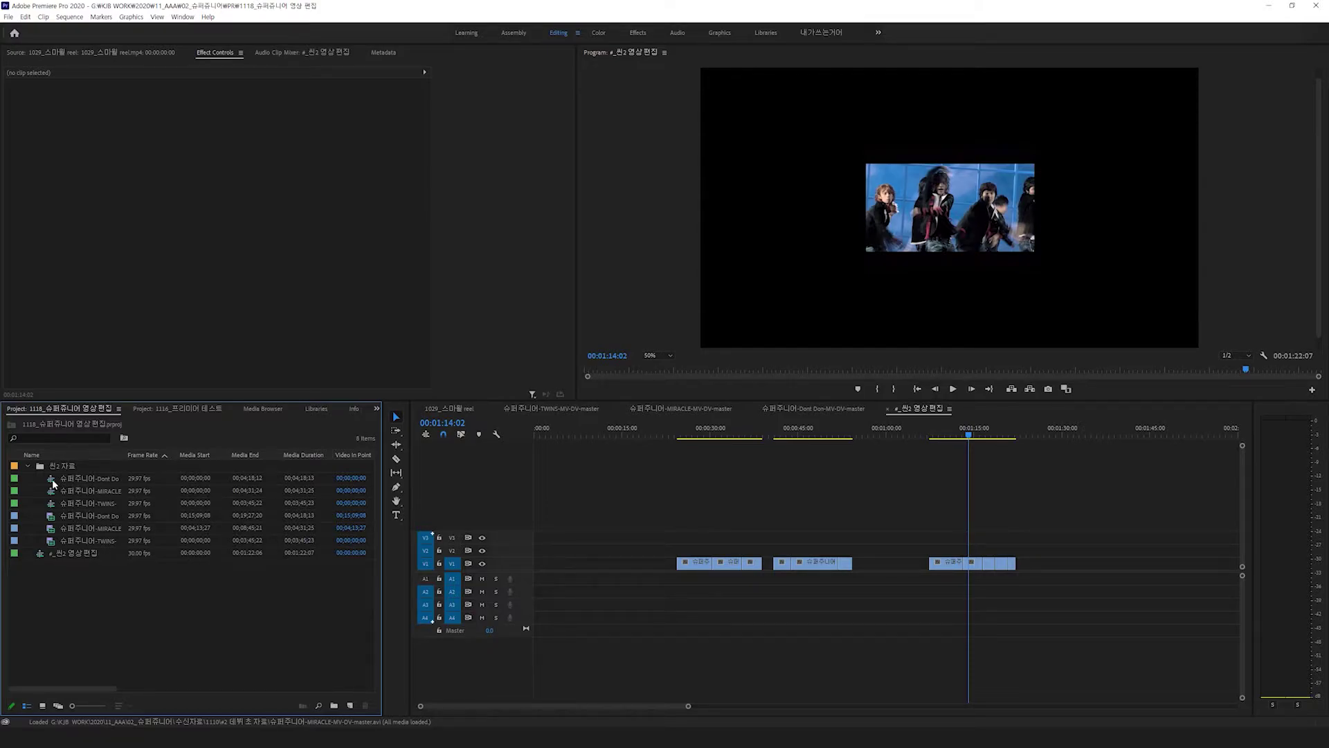
Compare the contents of the 1118 and 1116 projects and open the 씬2 영상 편집 sequence
{"action": "left_click", "coordinate": [28, 466]}
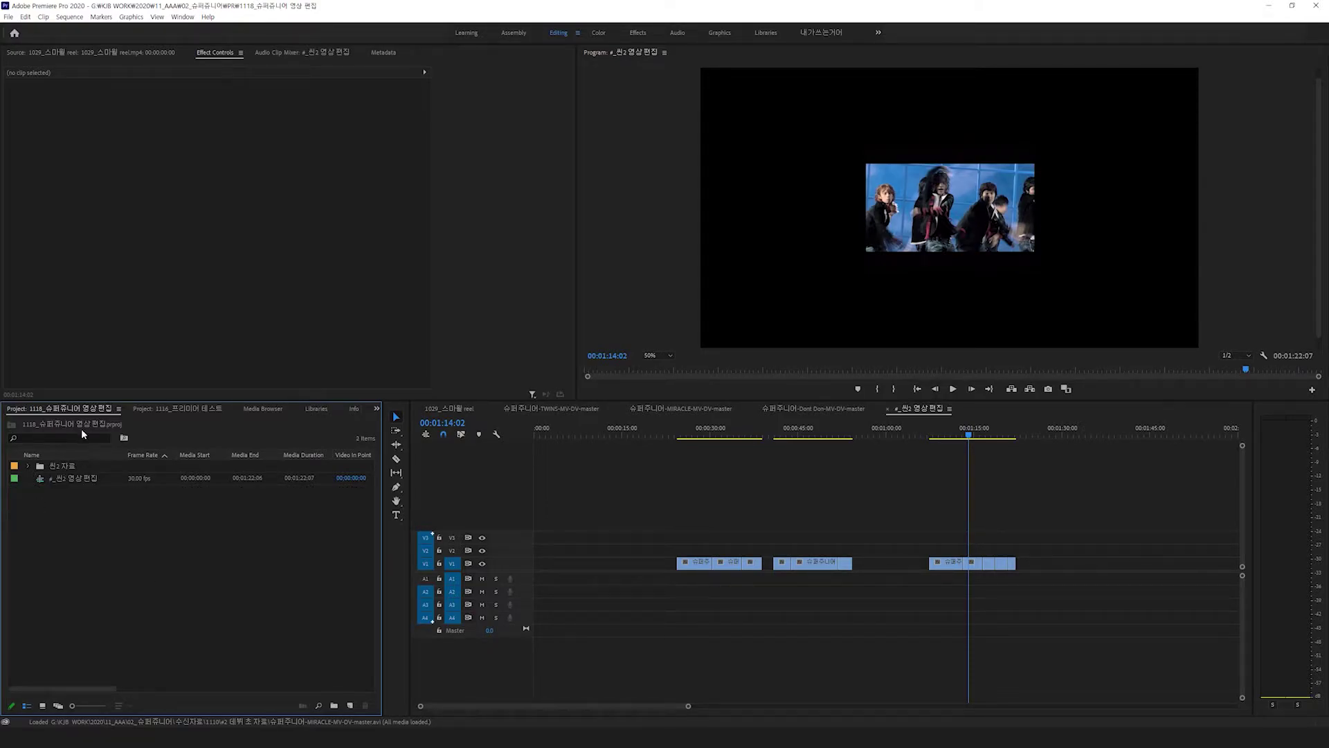
{"action": "left_click", "coordinate": [177, 409]}
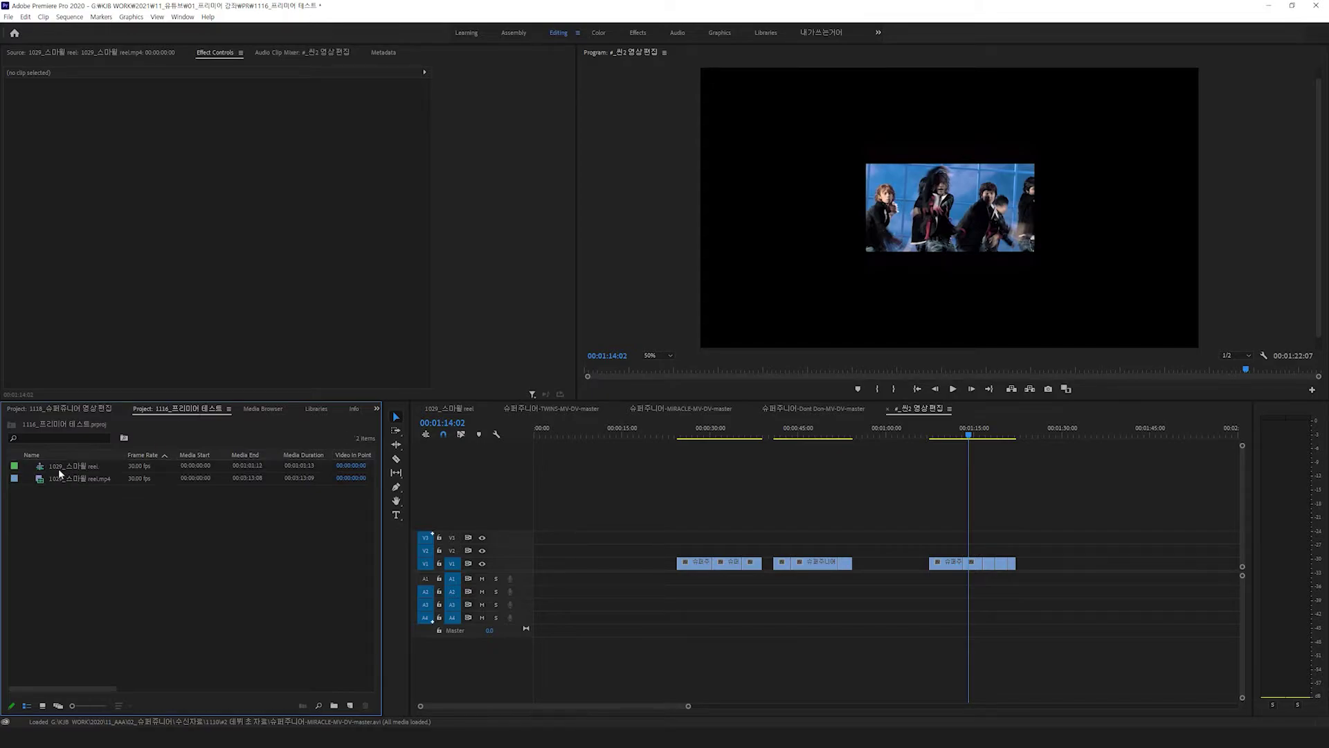
{"action": "key", "text": "shift+1"}
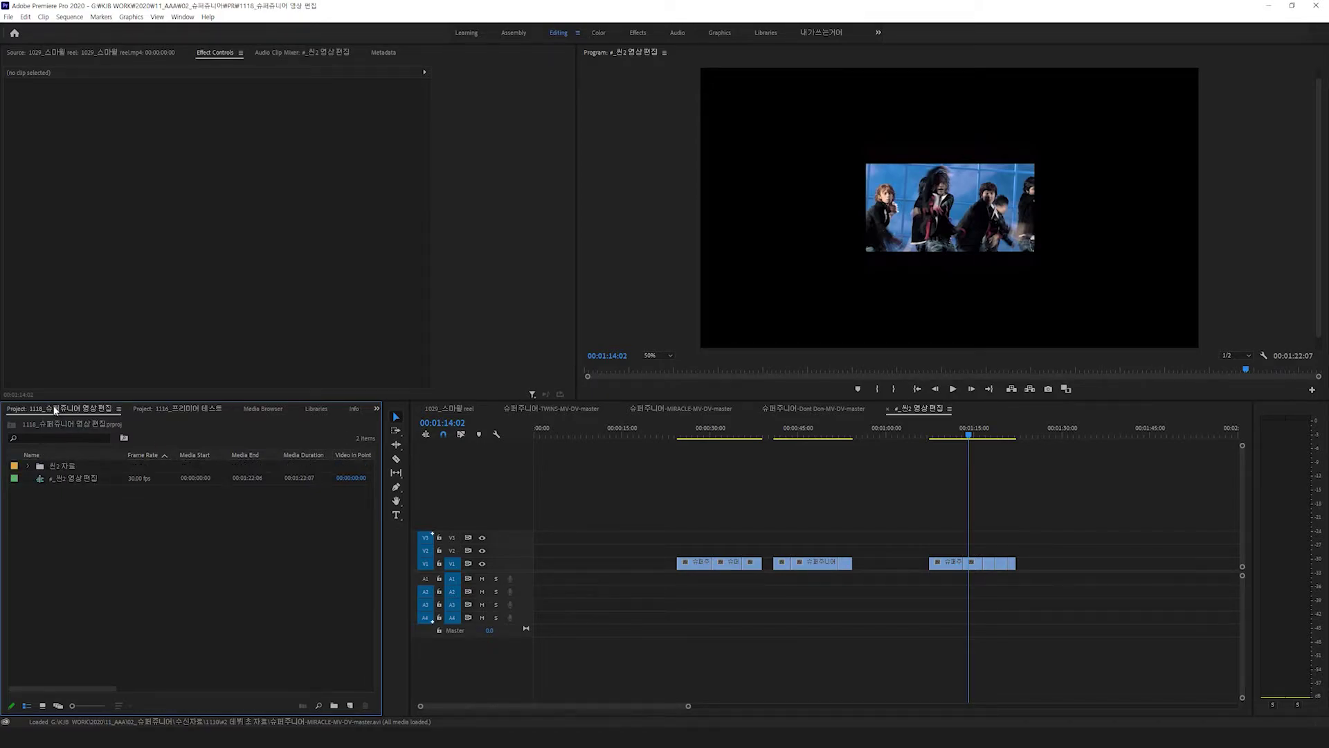
{"action": "double_click", "coordinate": [41, 479]}
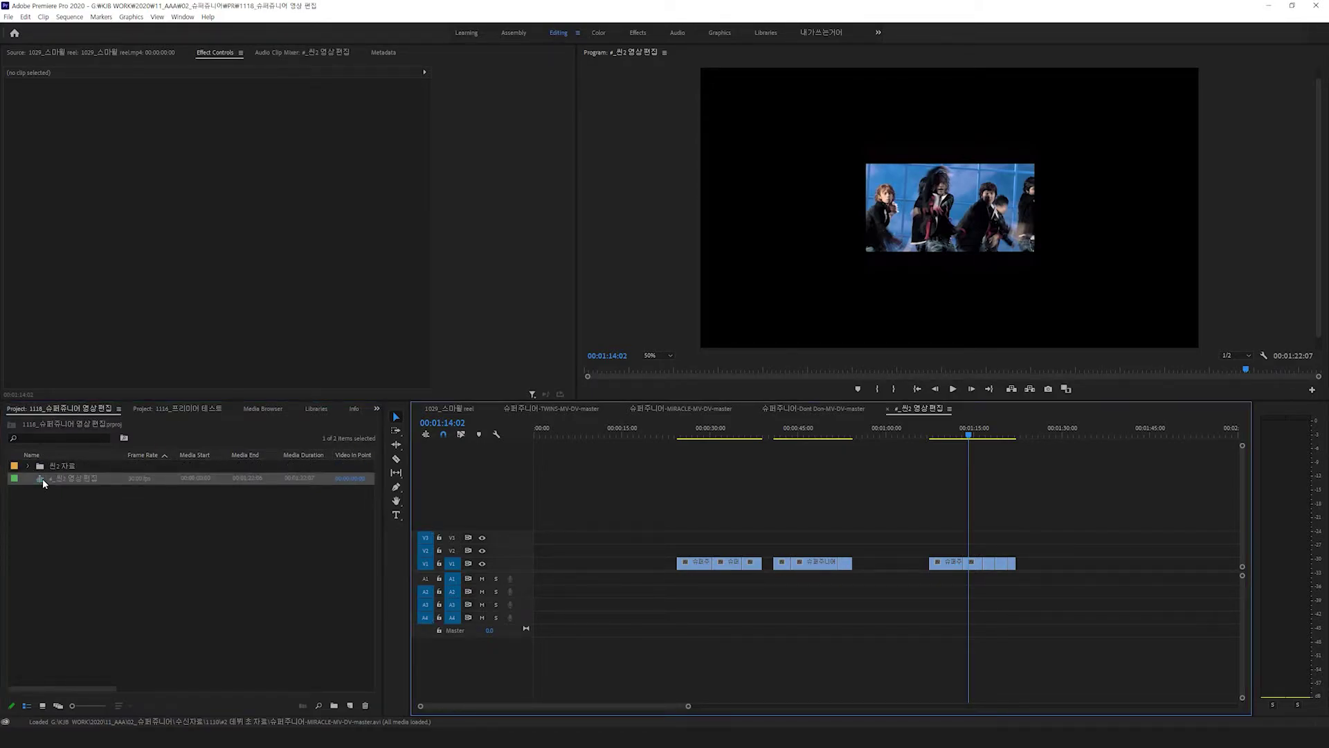
Open the Dont Don sequence from the 씬2 자료 bin, select its V2 clips and view the frames at 00;00;47;04 and 00;03;03;27
{"action": "left_click", "coordinate": [28, 466]}
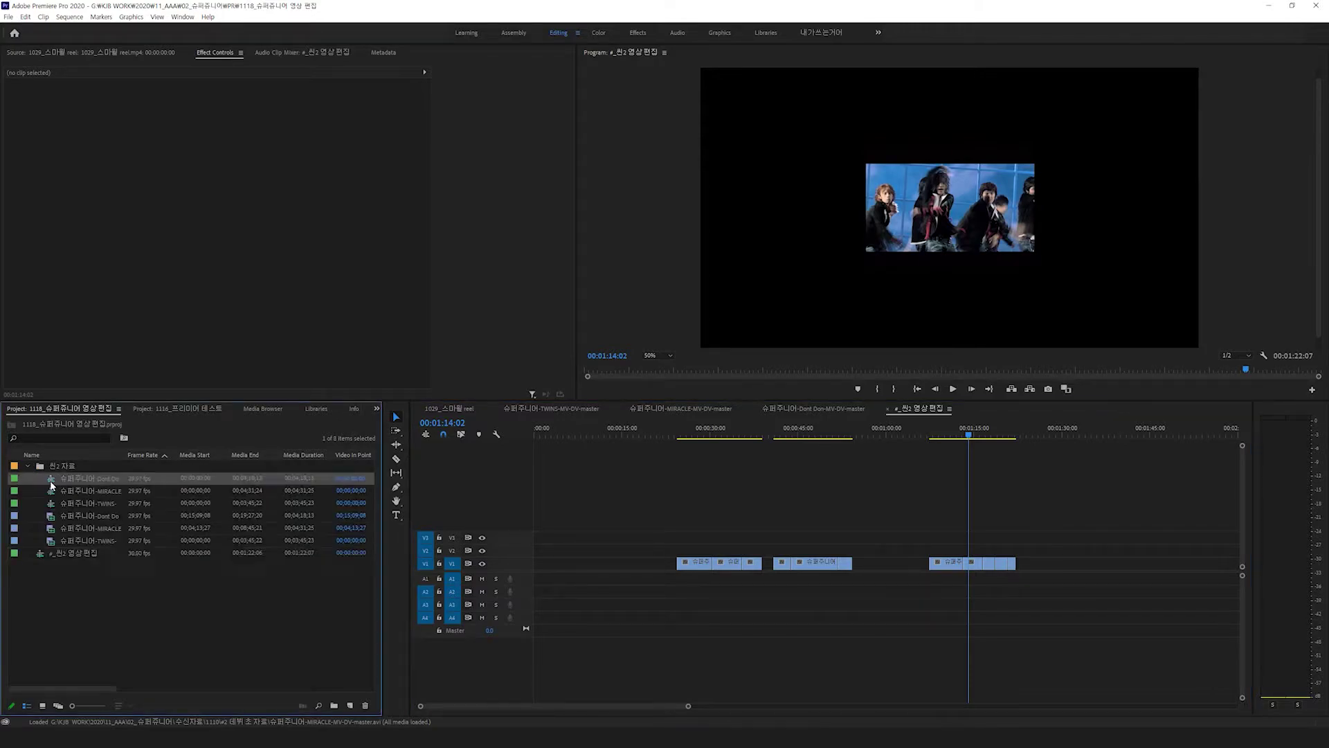
{"action": "double_click", "coordinate": [51, 479]}
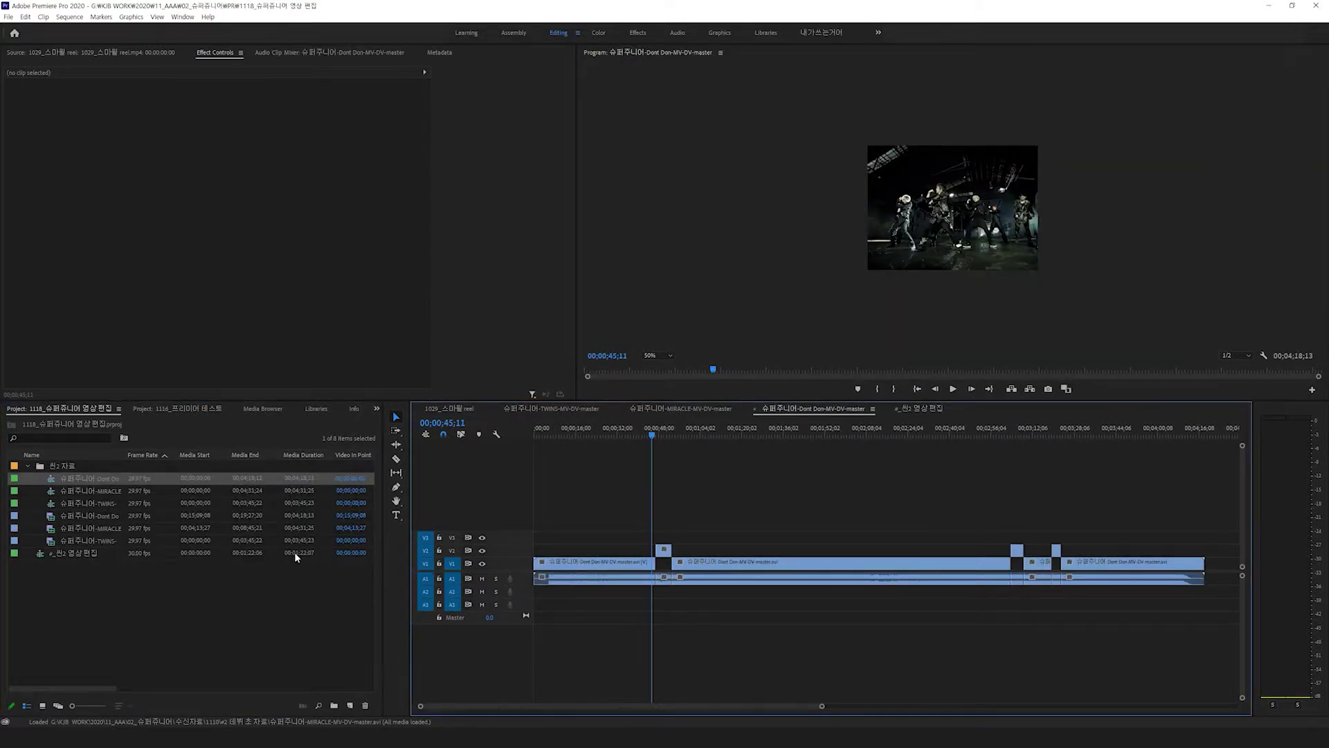
{"action": "left_click_drag", "start_coordinate": [823, 707], "coordinate": [1062, 706]}
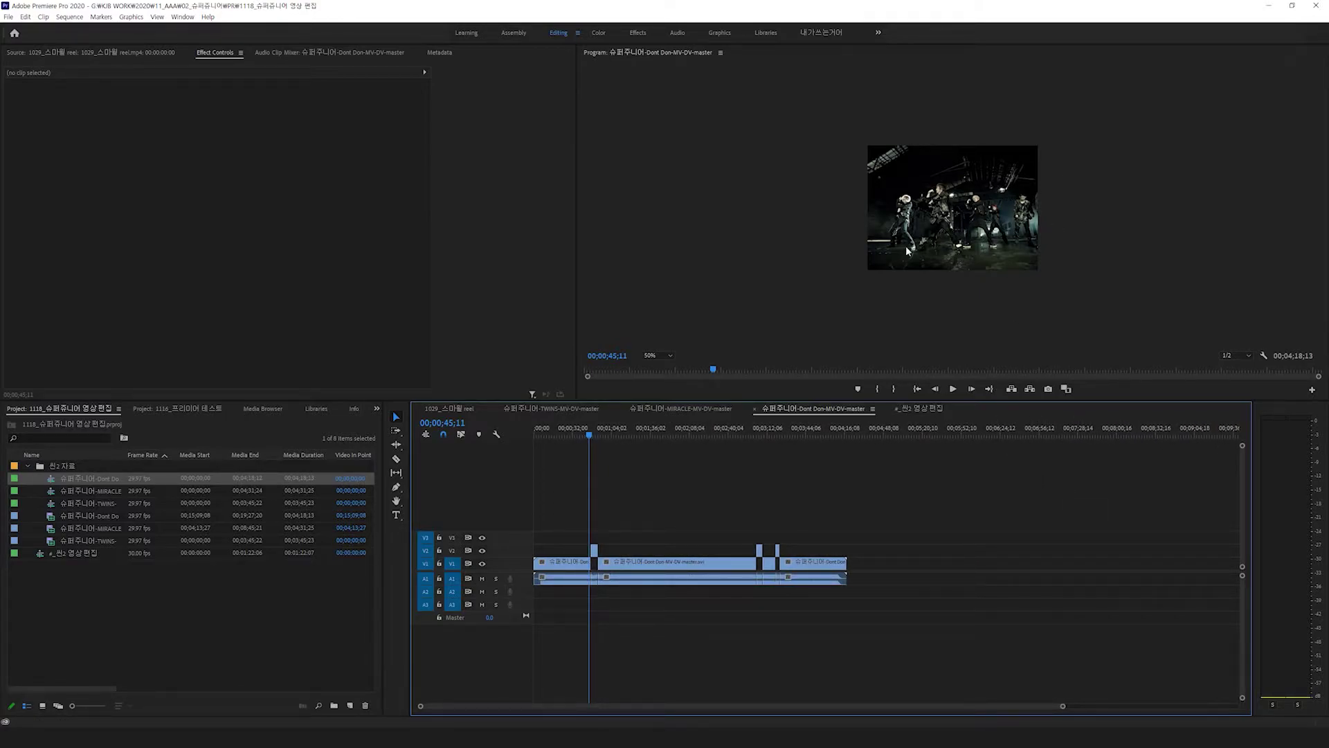
{"action": "left_click", "coordinate": [554, 566]}
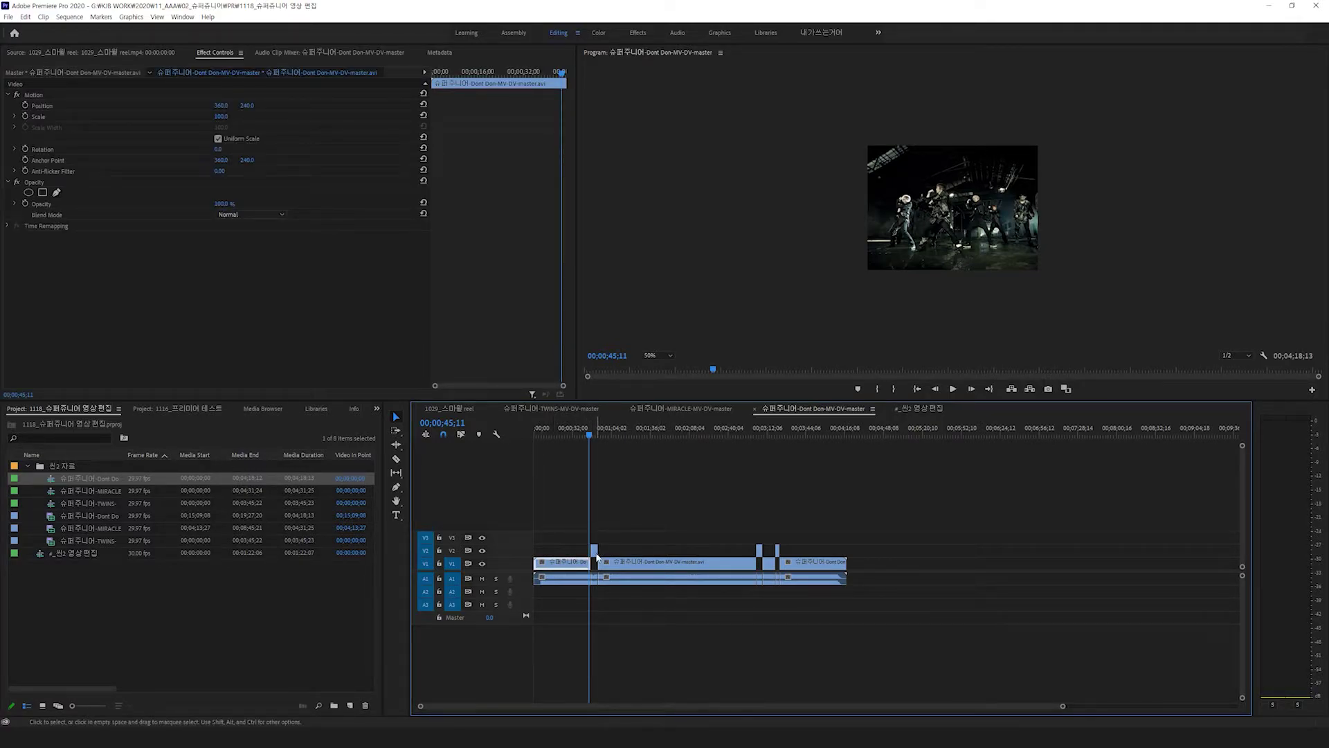
{"action": "left_click_drag", "start_coordinate": [804, 544], "coordinate": [692, 547]}
{"action": "left_click", "coordinate": [592, 436]}
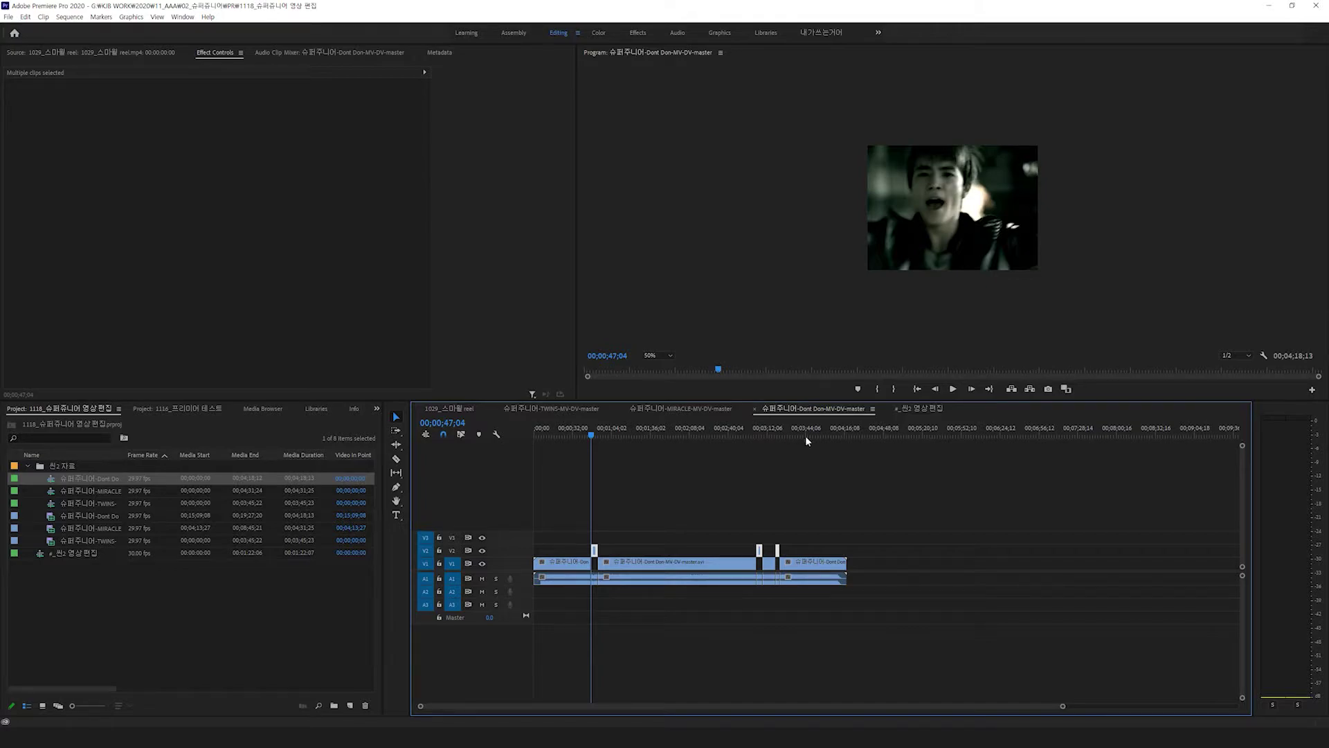
{"action": "left_click", "coordinate": [756, 432]}
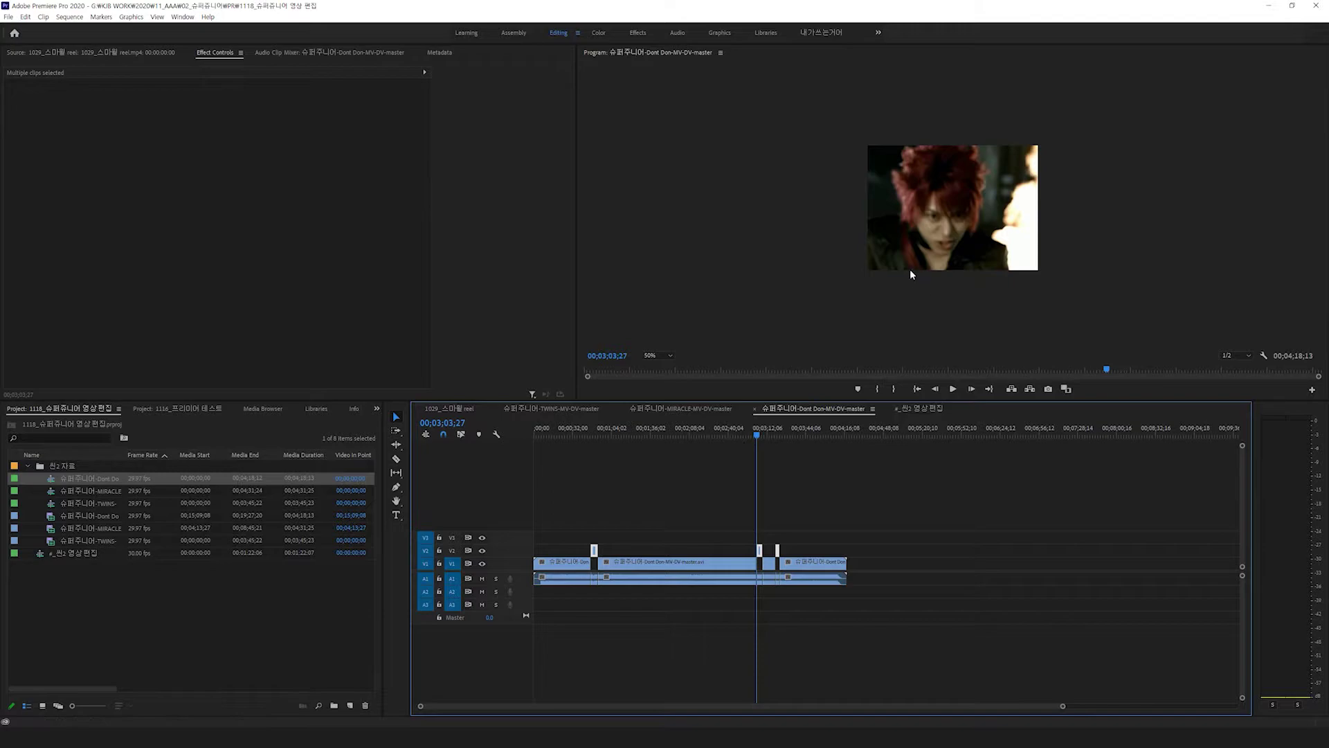
Cut a short section around 00;02;44 out of the V1 clip and its audio in the Dont Don sequence and delete it
{"action": "key", "text": "c"}
{"action": "left_click", "coordinate": [734, 563]}
{"action": "key", "text": "v"}
{"action": "left_click", "coordinate": [737, 564]}
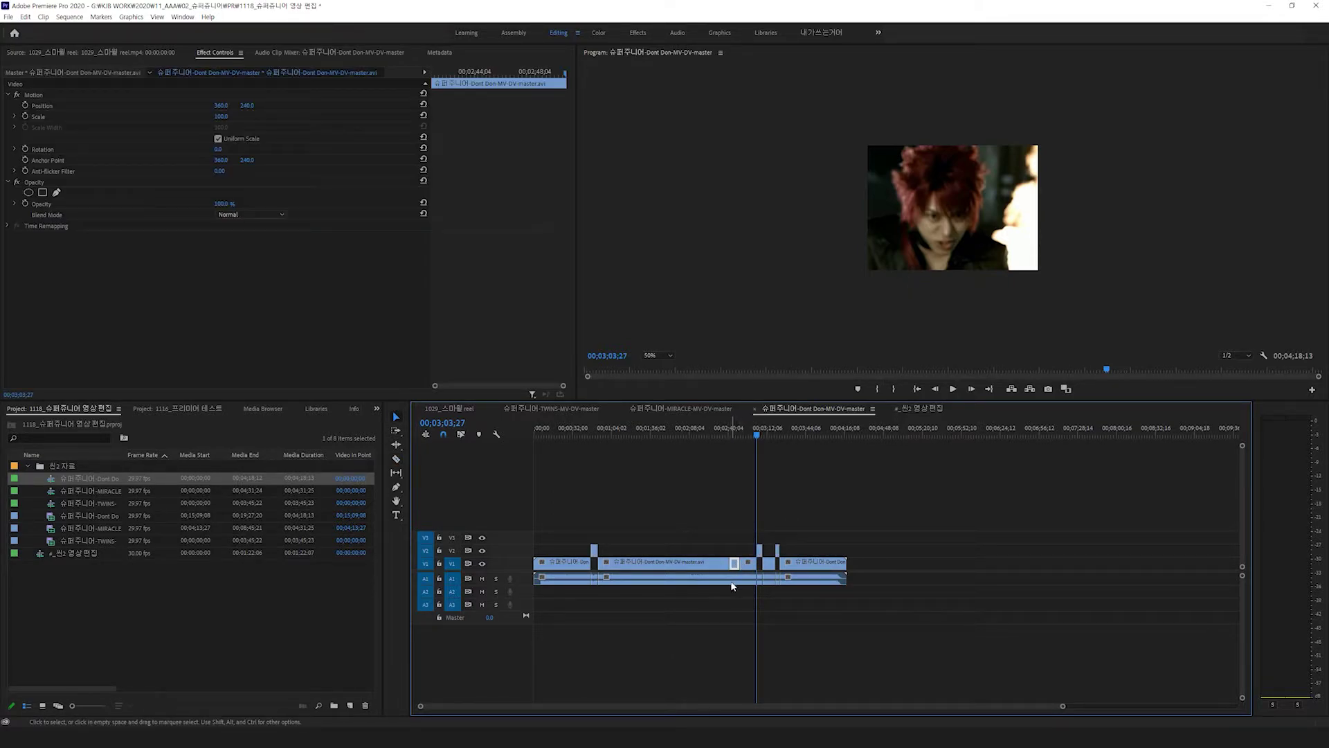
{"action": "left_click", "coordinate": [735, 562]}
{"action": "left_click", "coordinate": [735, 562]}
{"action": "key", "text": "Delete"}
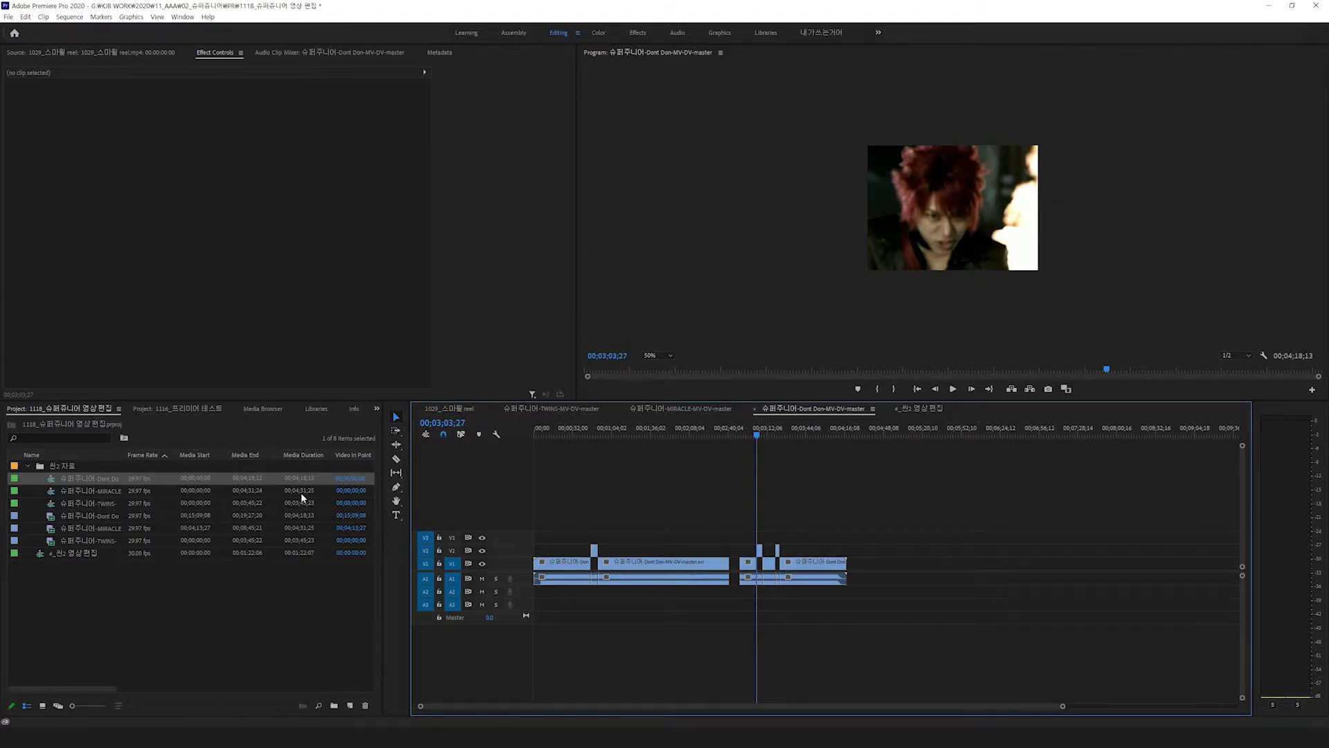
Open the MIRACLE and TWINS sequences to examine how their selected shots are arranged on V2
{"action": "left_click", "coordinate": [53, 495]}
{"action": "double_click", "coordinate": [53, 496]}
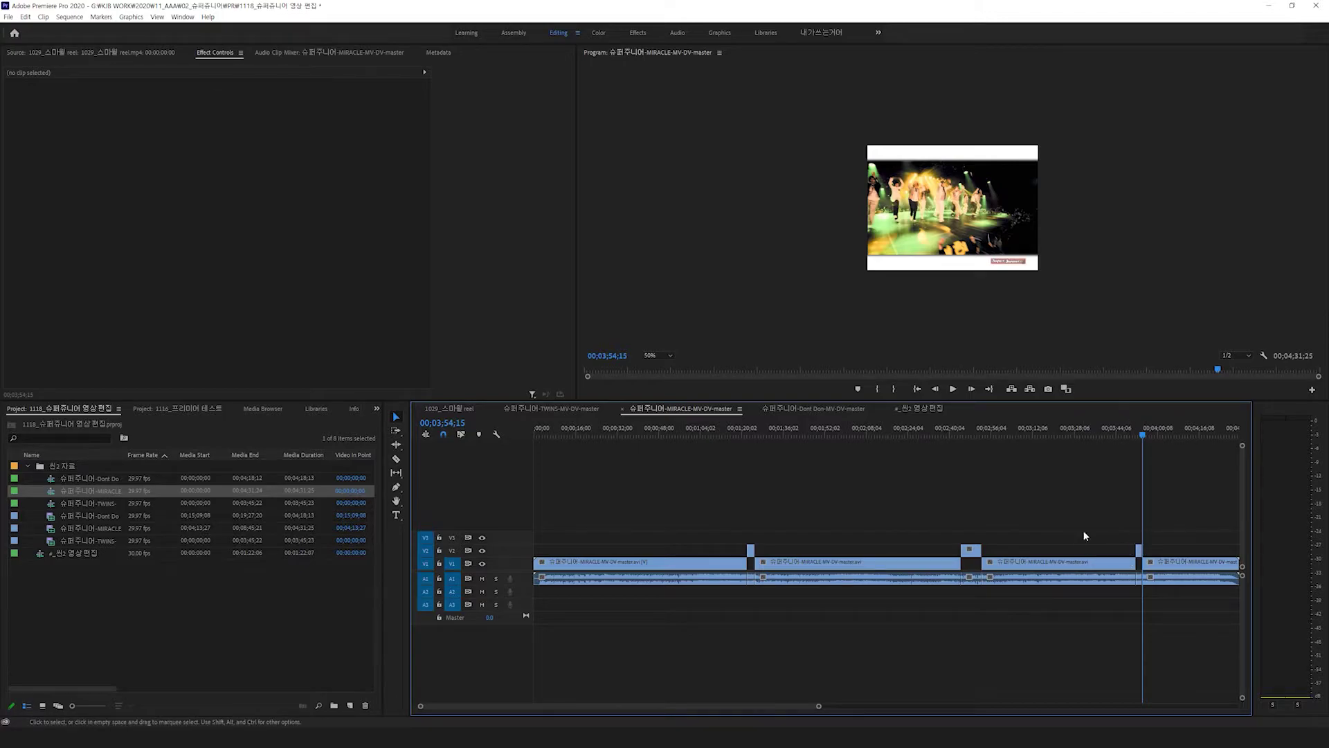
{"action": "left_click", "coordinate": [51, 504]}
{"action": "double_click", "coordinate": [51, 506]}
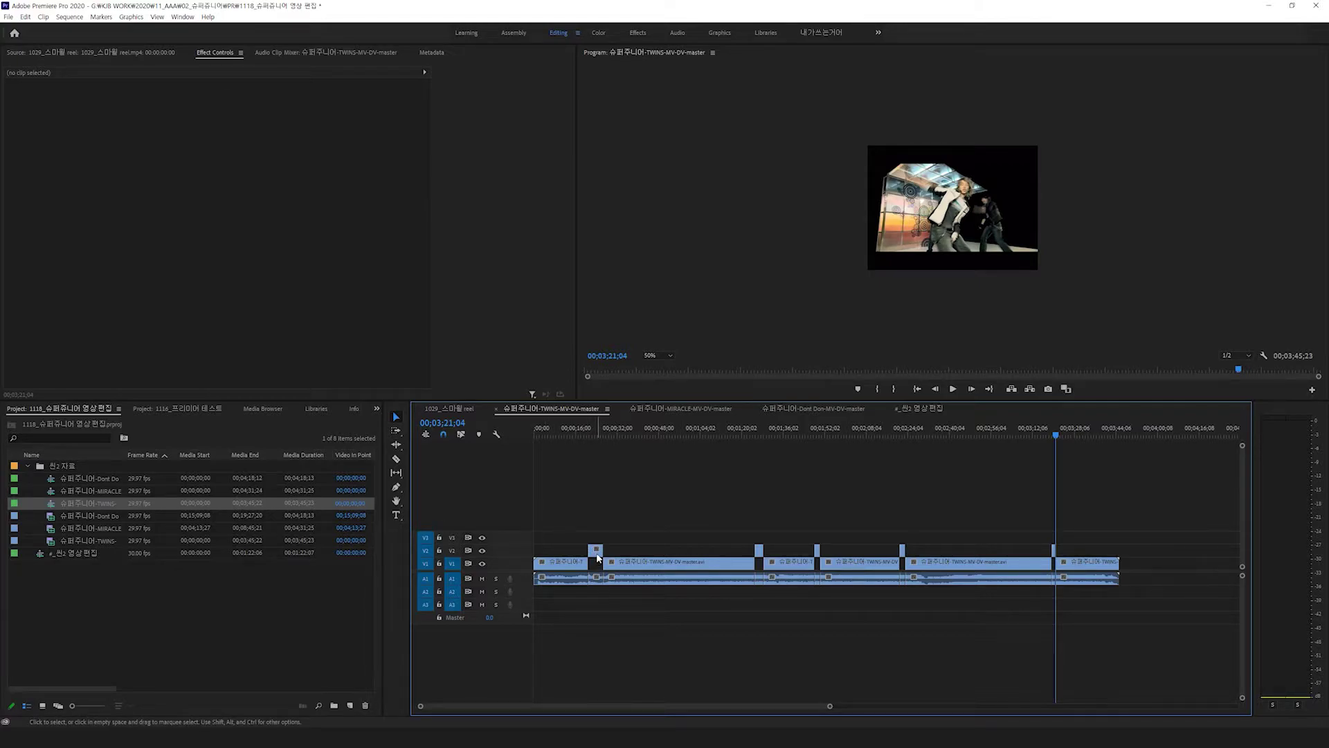
Copy all V2 clips of the TWINS sequence into the 씬2 영상 편집 sequence, after its existing V1 clips
{"action": "left_click_drag", "start_coordinate": [1094, 538], "coordinate": [528, 548]}
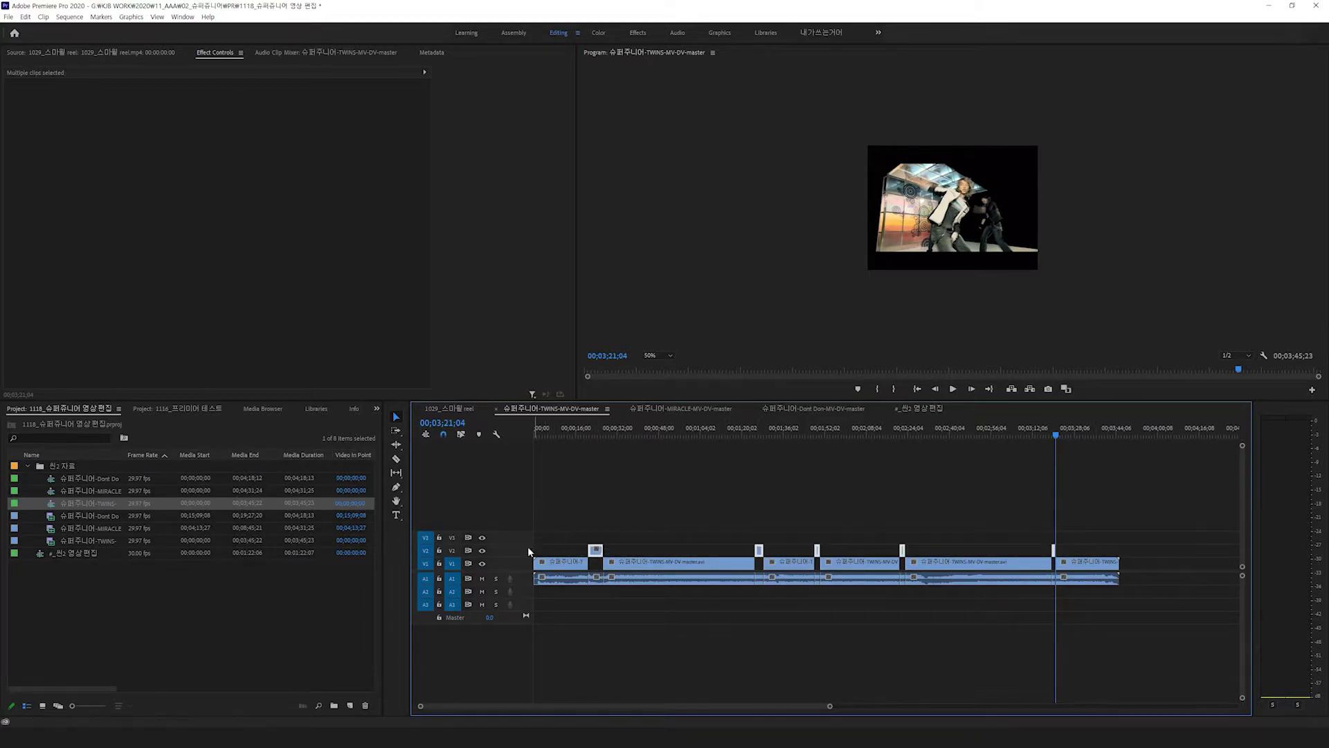
{"action": "double_click", "coordinate": [51, 554]}
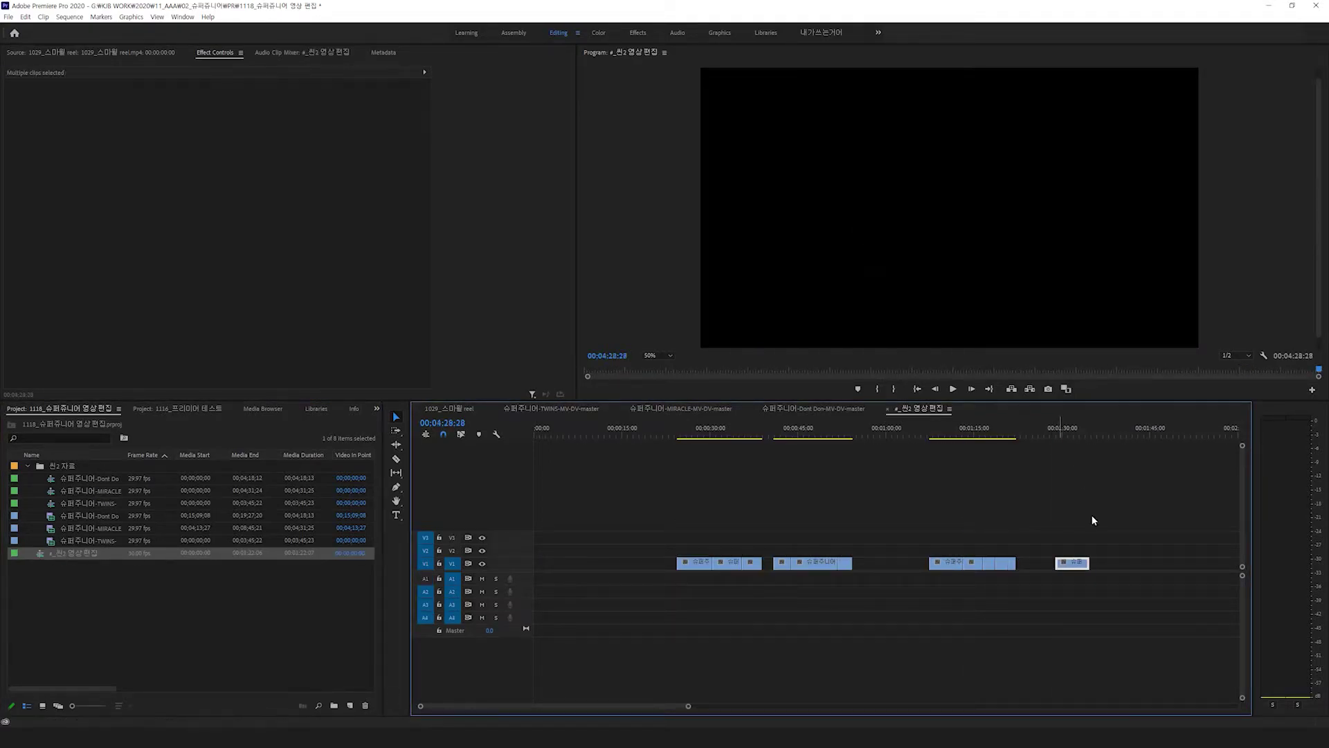
{"action": "key", "text": "ctrl+v"}
{"action": "left_click_drag", "start_coordinate": [581, 706], "coordinate": [425, 705]}
{"action": "left_click", "coordinate": [781, 609]}
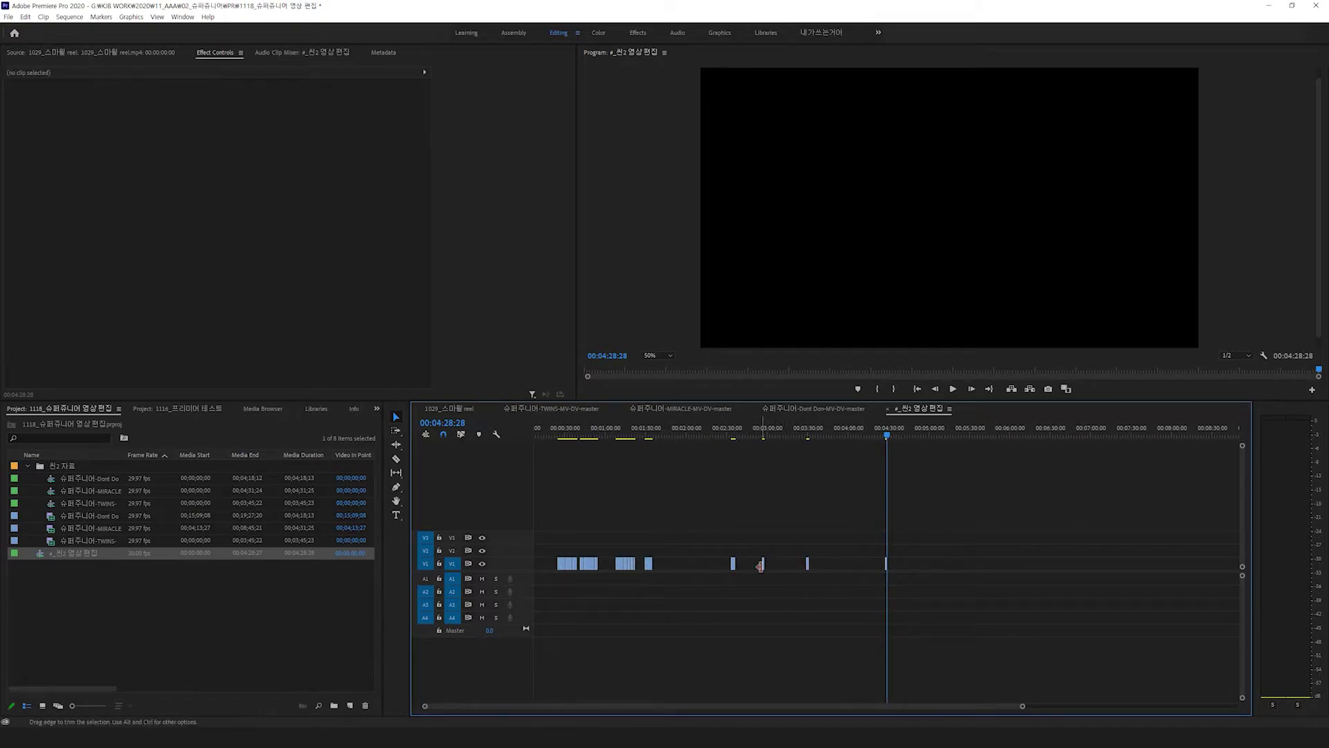
Close the gaps between the pasted V1 clips with Ripple Delete and check the frame at 00:02:34:23
{"action": "left_click_drag", "start_coordinate": [765, 564], "coordinate": [738, 569]}
{"action": "left_click", "coordinate": [745, 567]}
{"action": "right_click", "coordinate": [747, 568]}
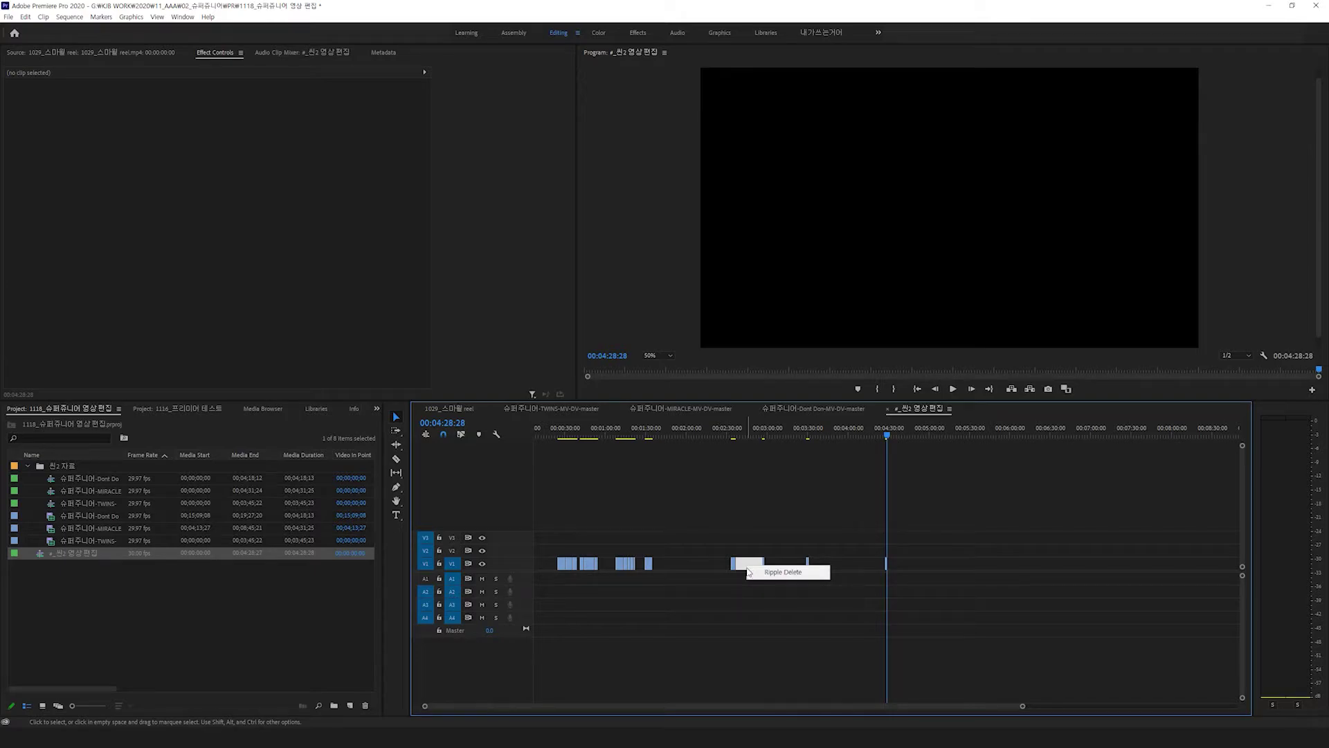
{"action": "left_click", "coordinate": [783, 572]}
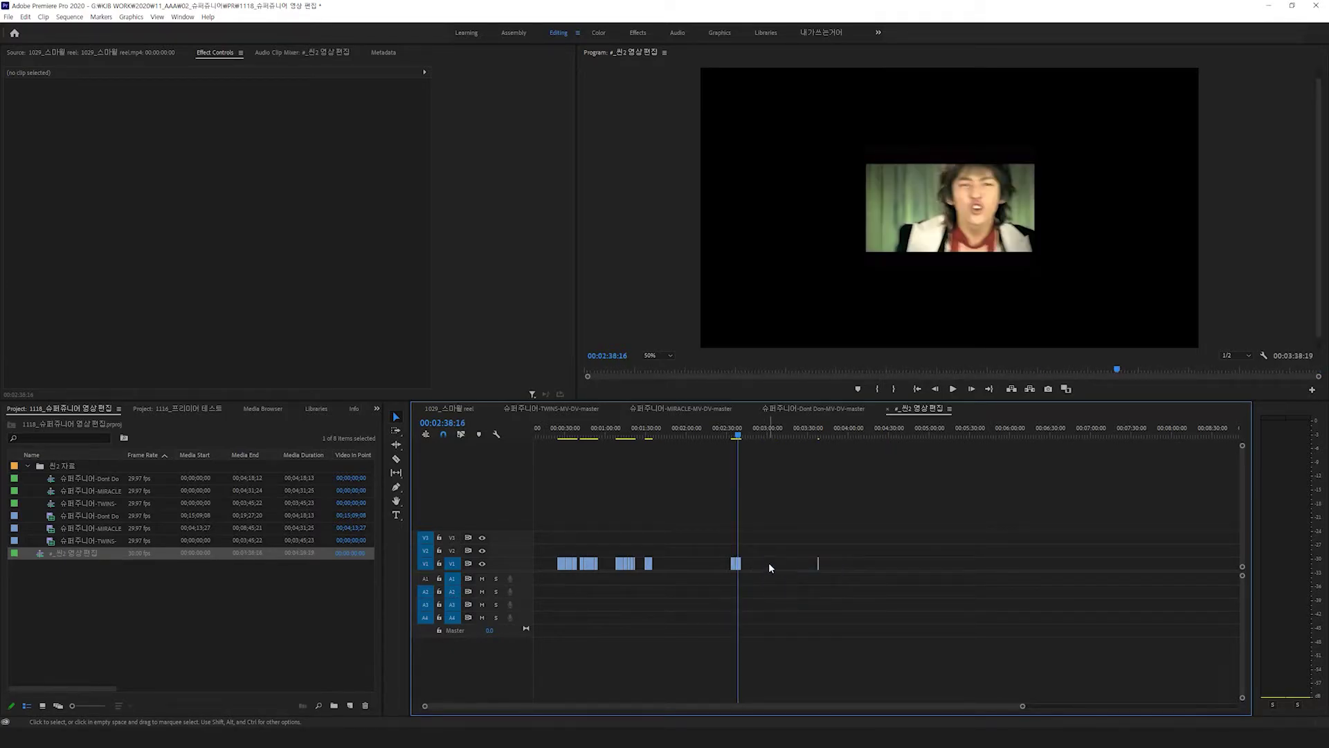
{"action": "left_click_drag", "start_coordinate": [737, 436], "coordinate": [736, 436]}
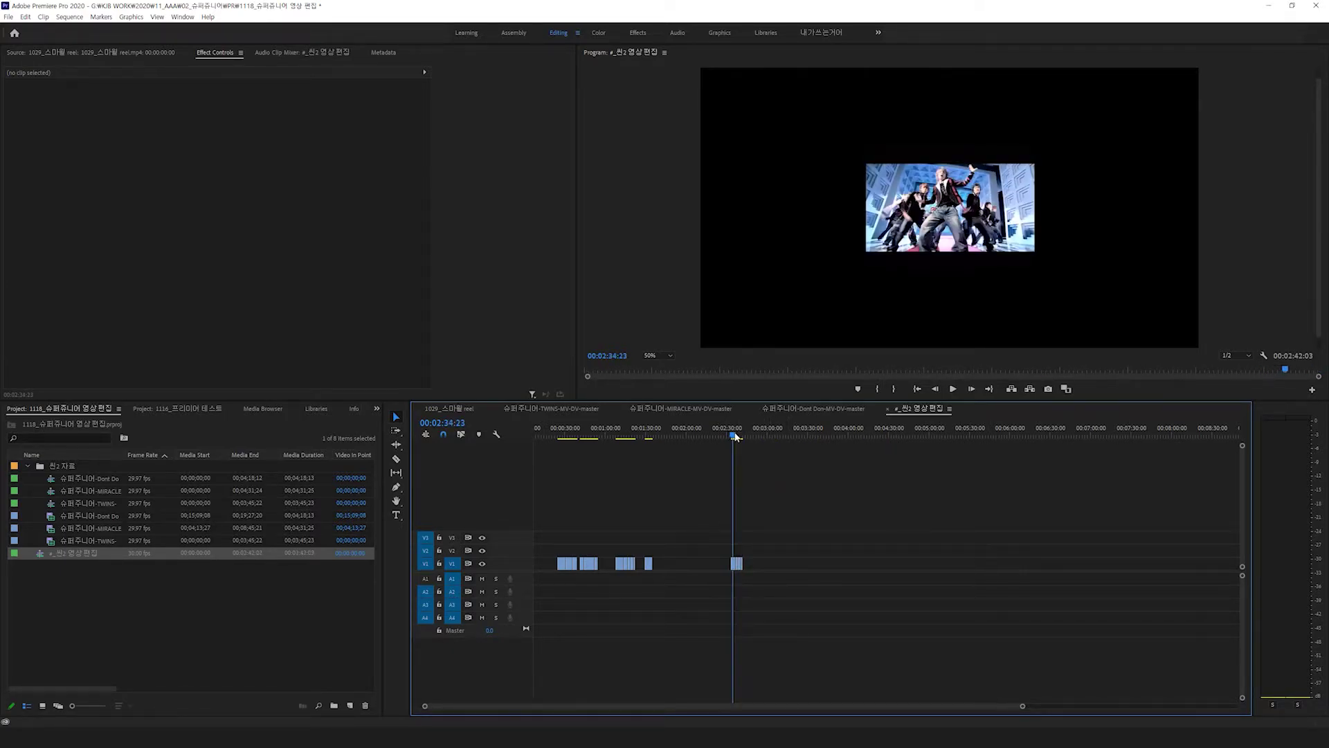
Select all the assembled V1 clips, clear the selection and collapse the 씬2 자료 bin
{"action": "left_click_drag", "start_coordinate": [785, 542], "coordinate": [553, 562]}
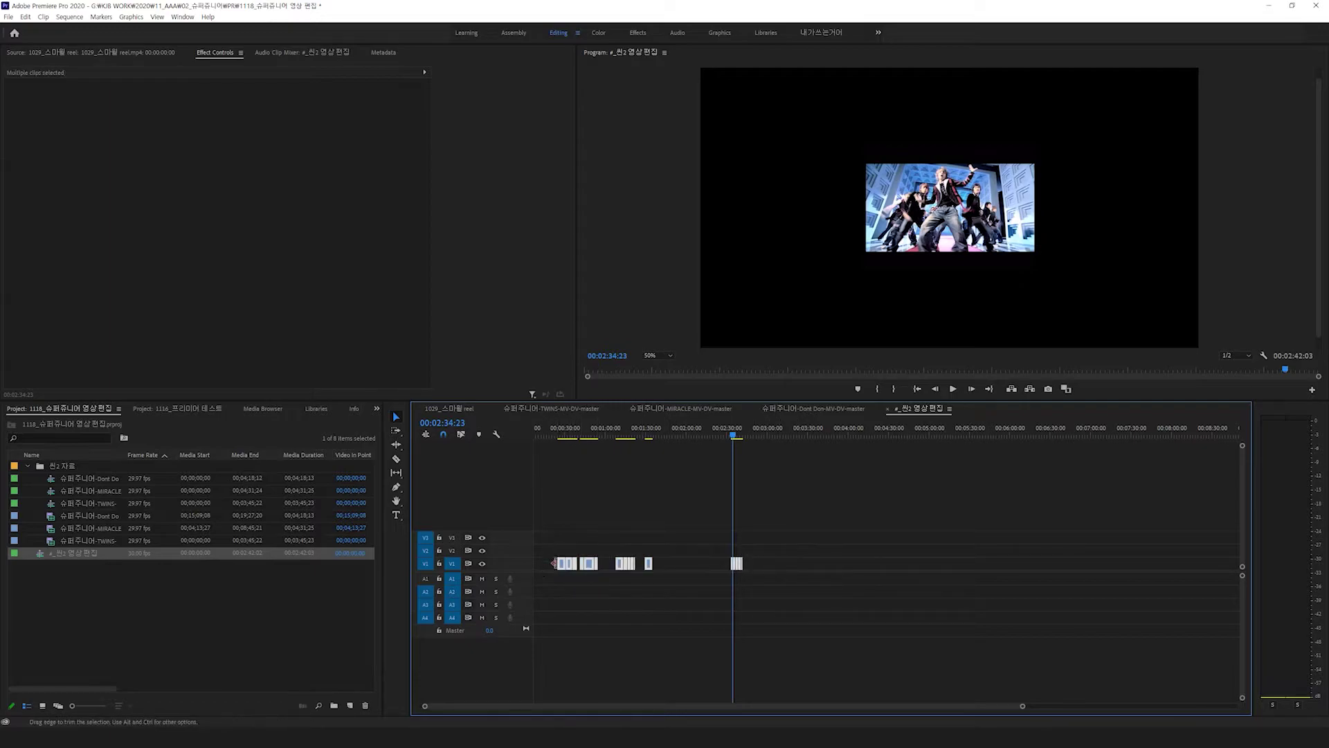
{"action": "left_click", "coordinate": [554, 581]}
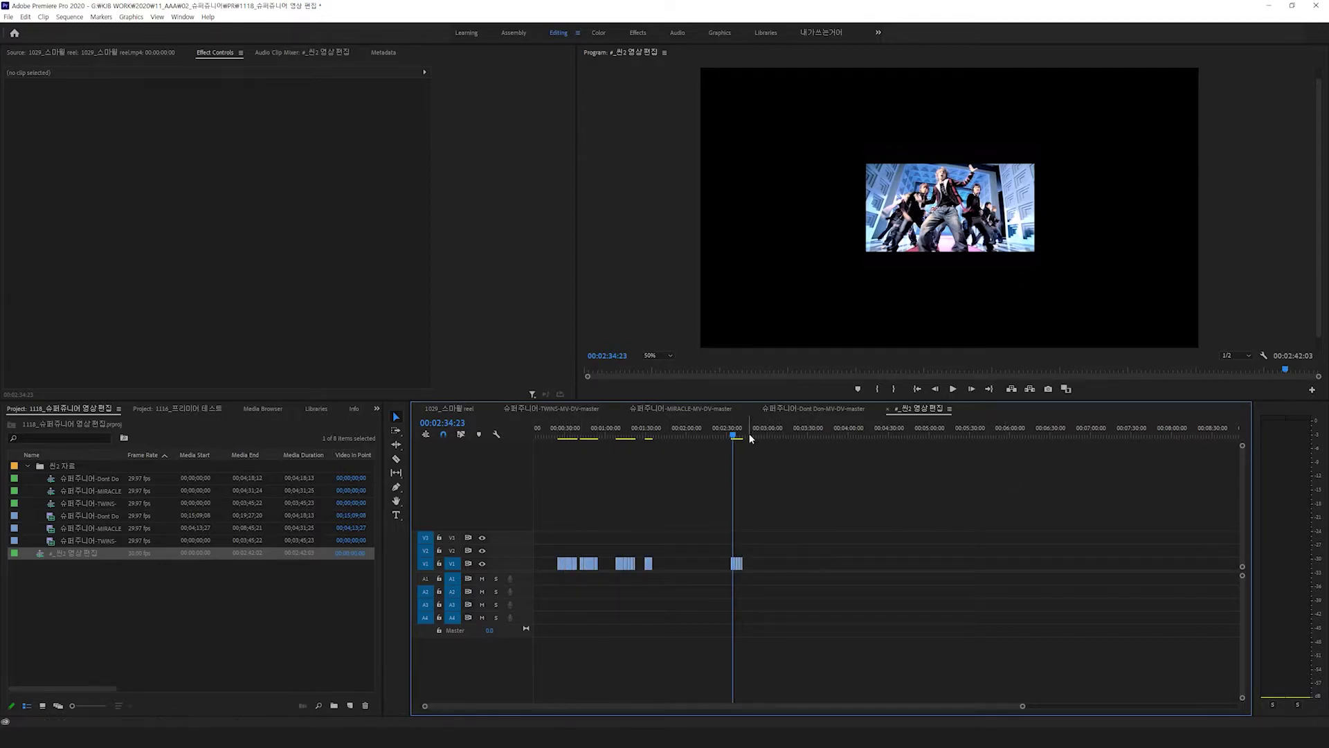
{"action": "left_click", "coordinate": [26, 466]}
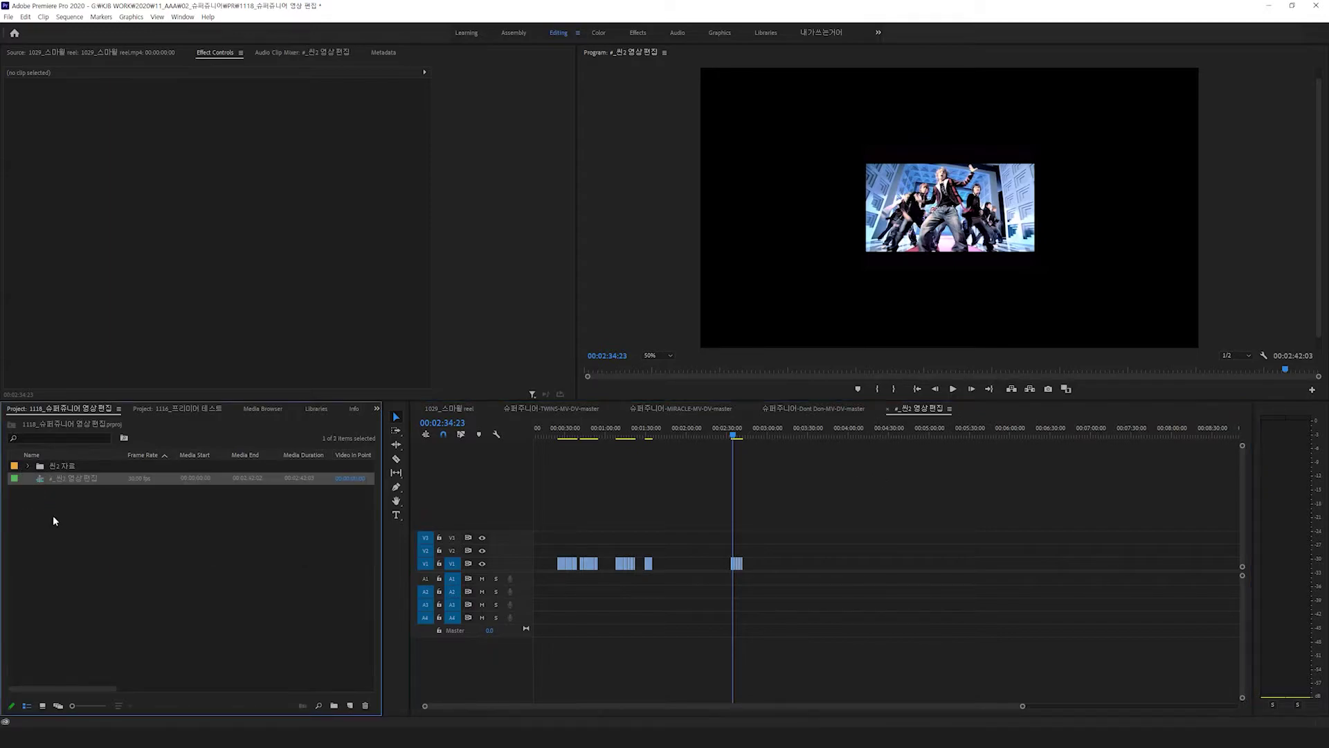
Open the older AAA_편집 project and convert it under the name AAA_편집_2
{"action": "key", "text": "alt+Tab"}
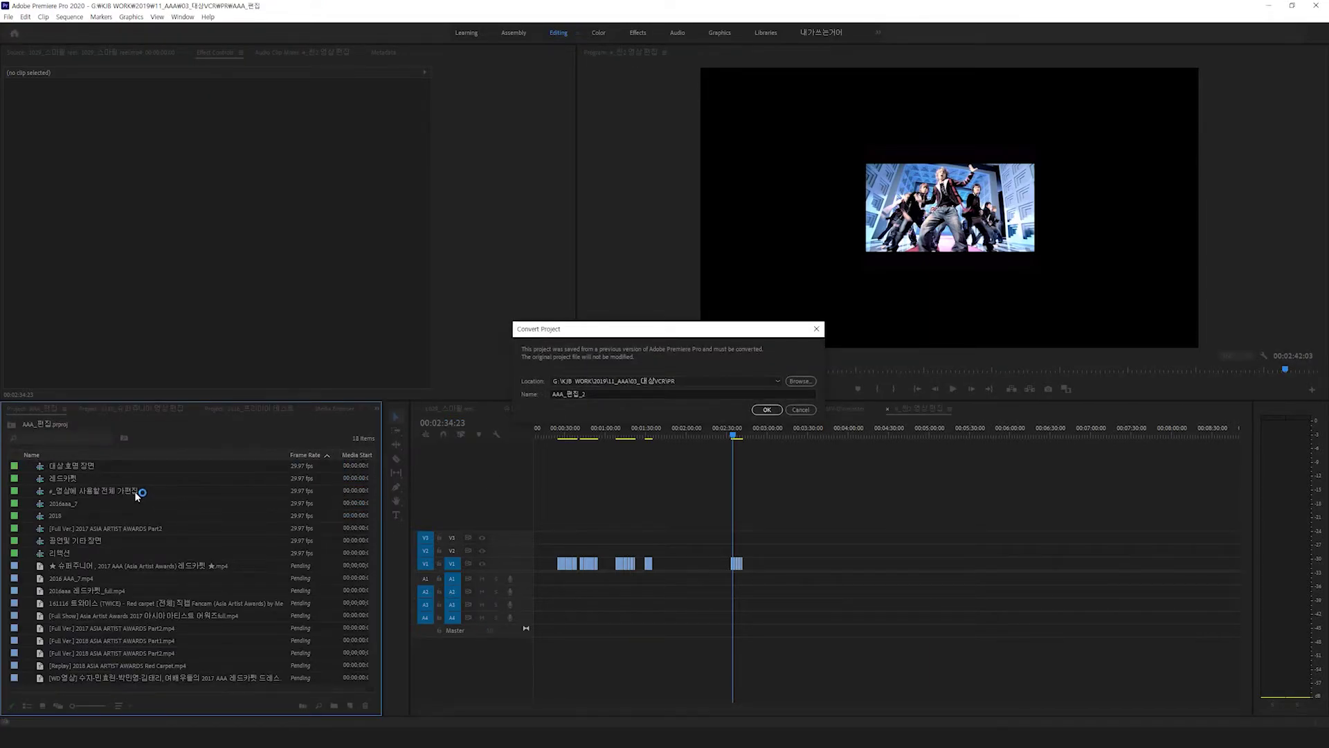
{"action": "left_click", "coordinate": [769, 410]}
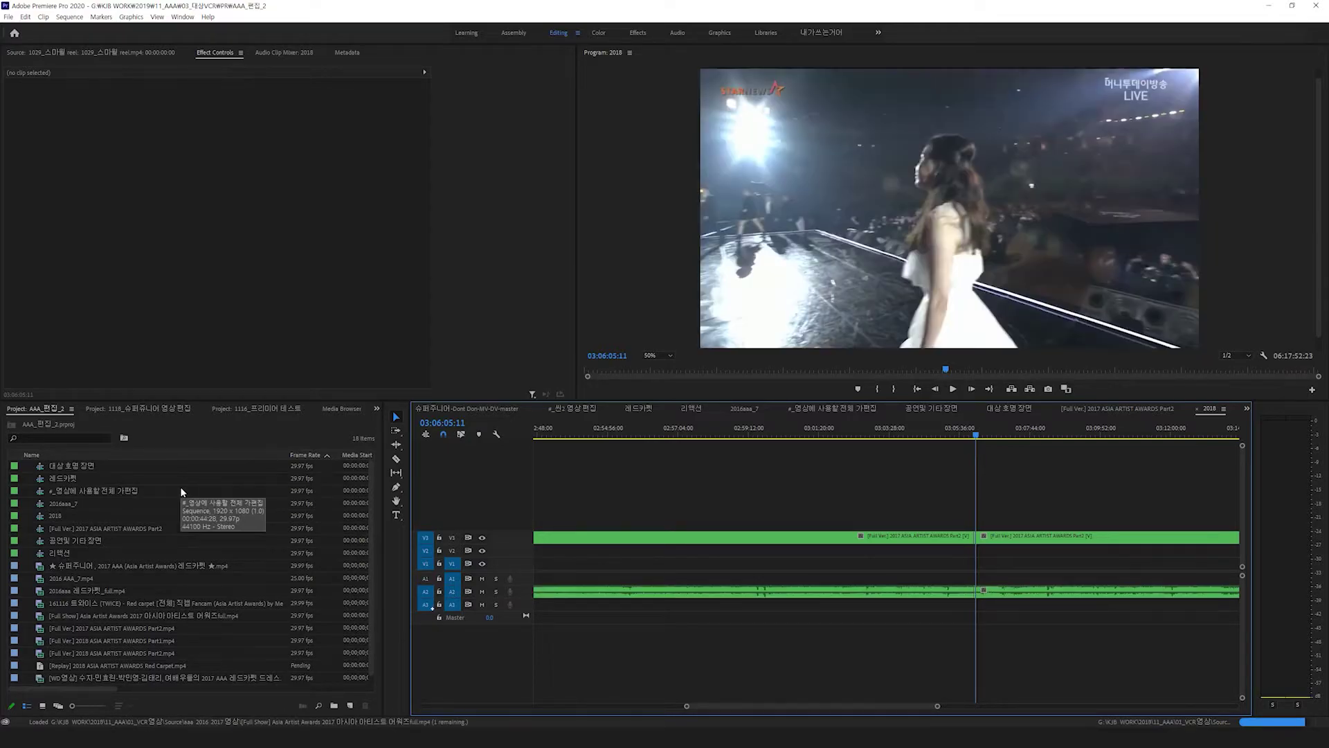
Fit the whole 2018 sequence in the timeline and view its frame at 02:08:31:24
{"action": "double_click", "coordinate": [938, 706]}
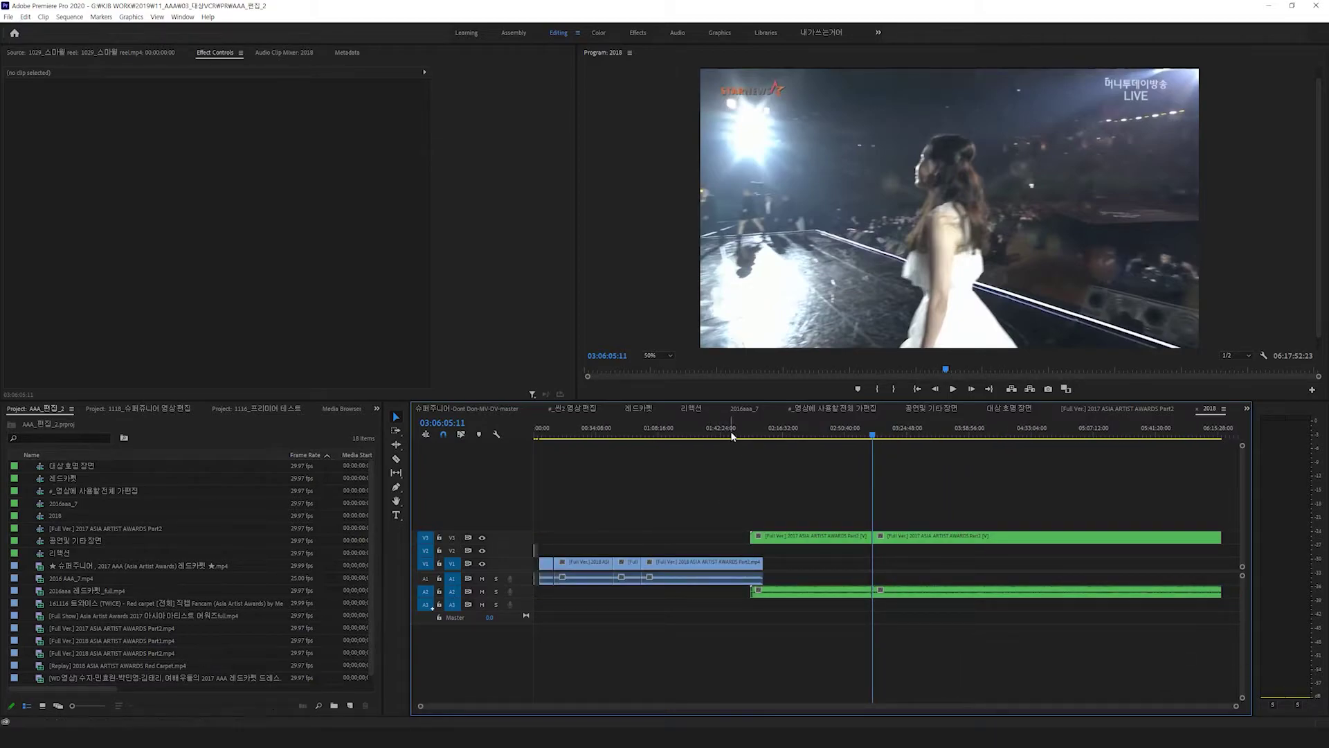
{"action": "left_click", "coordinate": [732, 436]}
{"action": "left_click", "coordinate": [767, 434]}
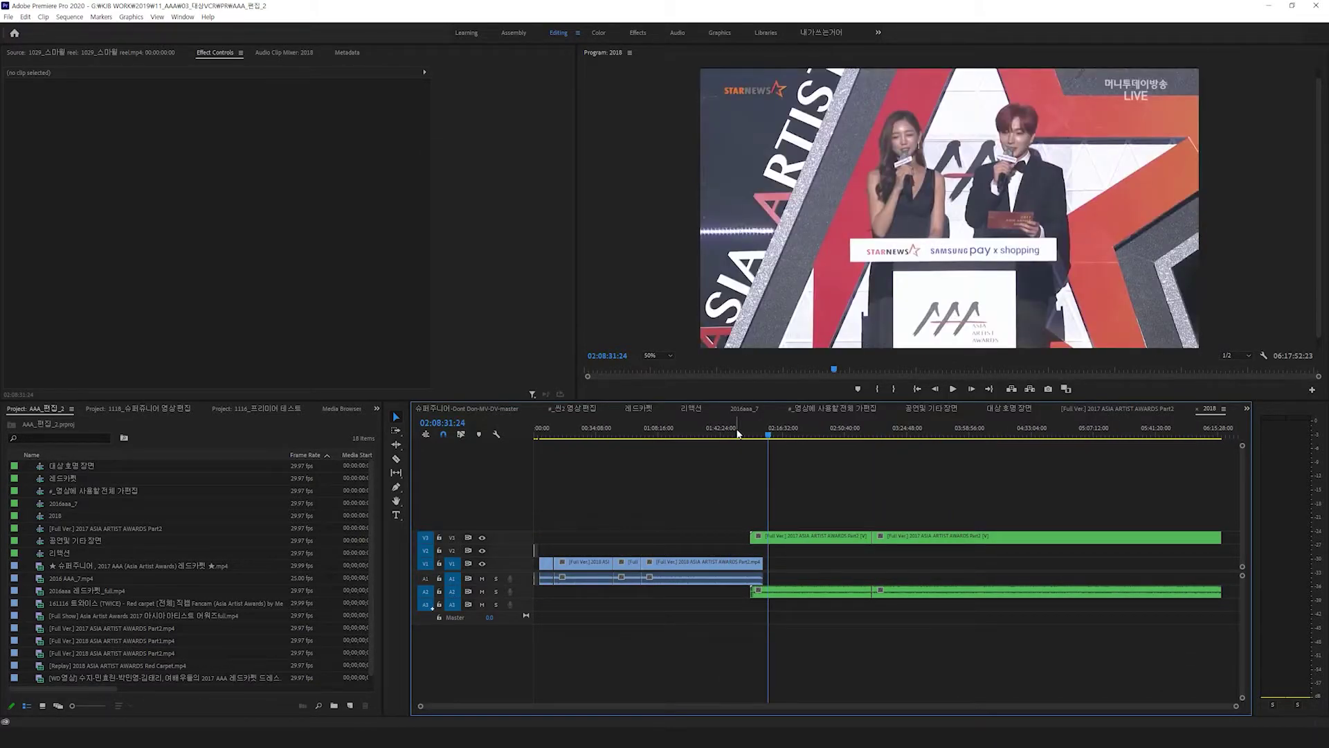
Open the source clips 2016 AAA_7.mp4 and the 슈퍼주니어 2017 AAA 레드카펫 video for preview
{"action": "left_click", "coordinate": [49, 551]}
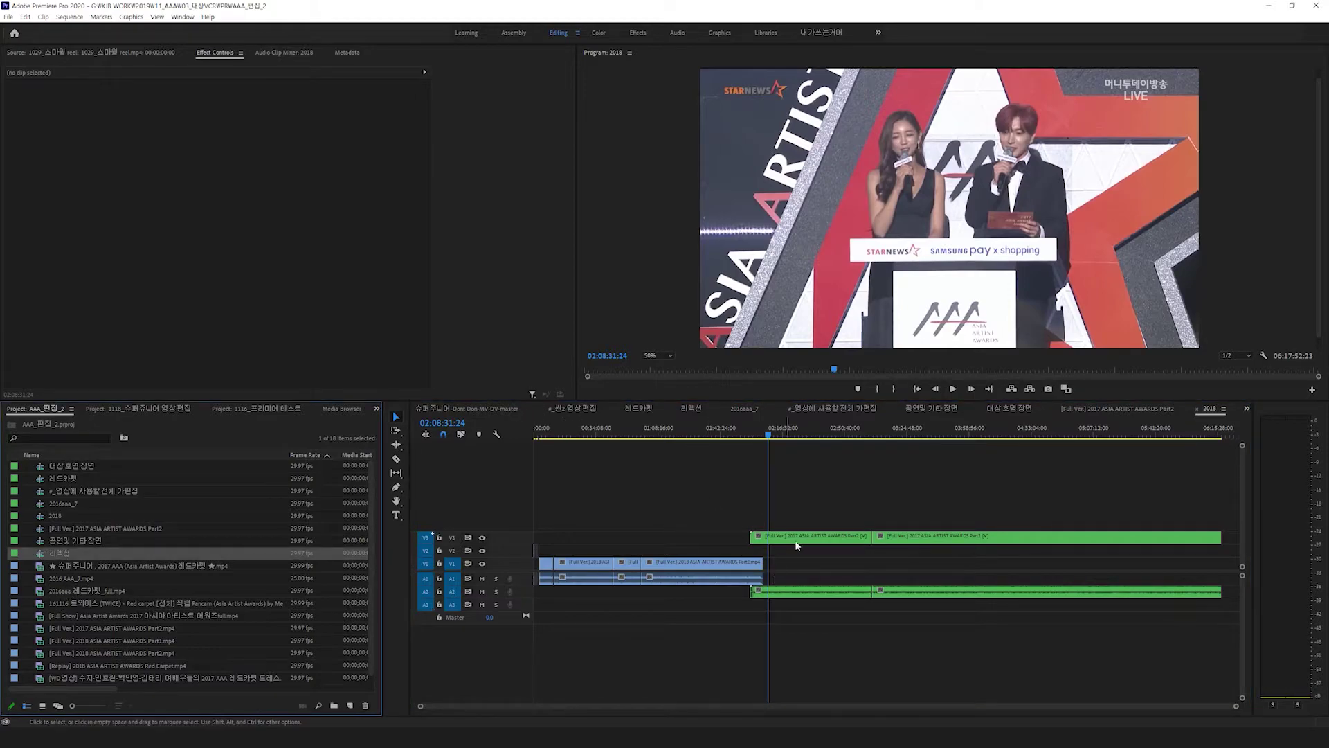
{"action": "double_click", "coordinate": [48, 577]}
{"action": "double_click", "coordinate": [49, 564]}
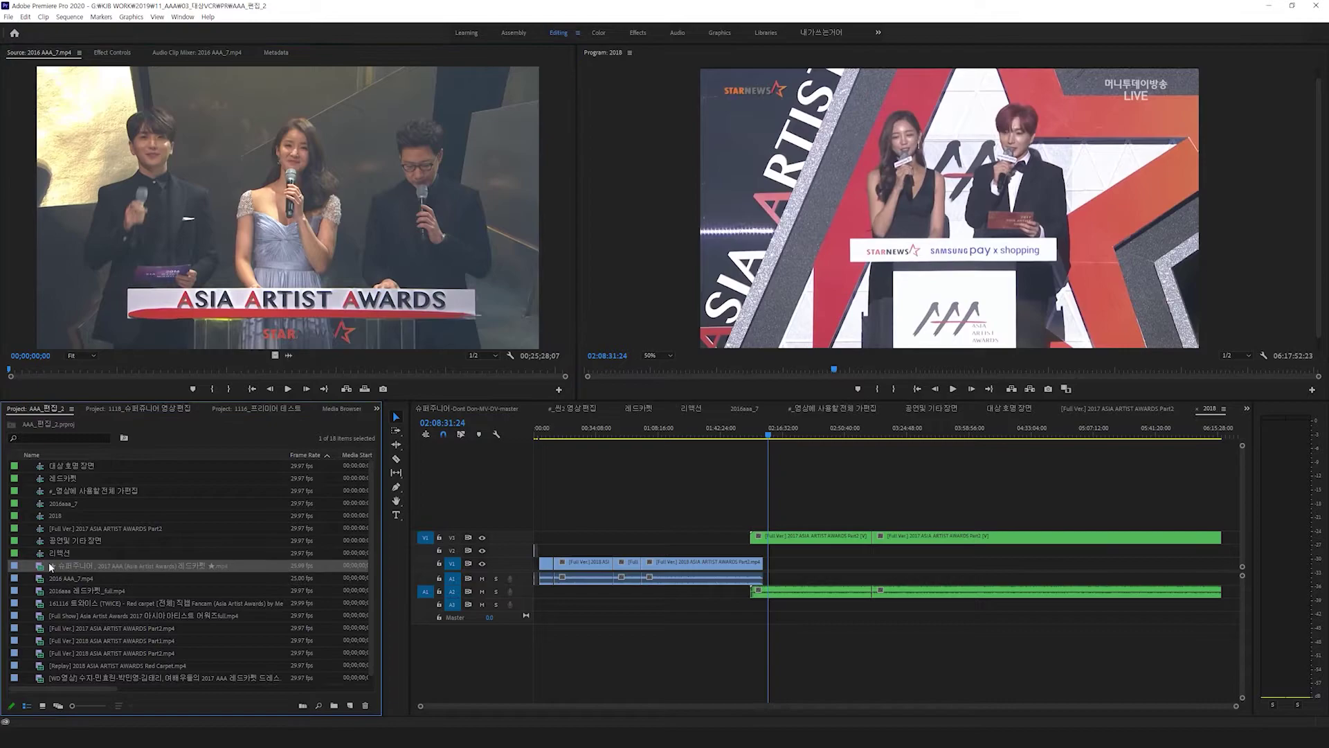
In the 1116_프리미어 테스트 project, create a new sequence from the first interview clip, 인터뷰 블러_카메라1, and save the project
{"action": "left_click", "coordinate": [114, 408]}
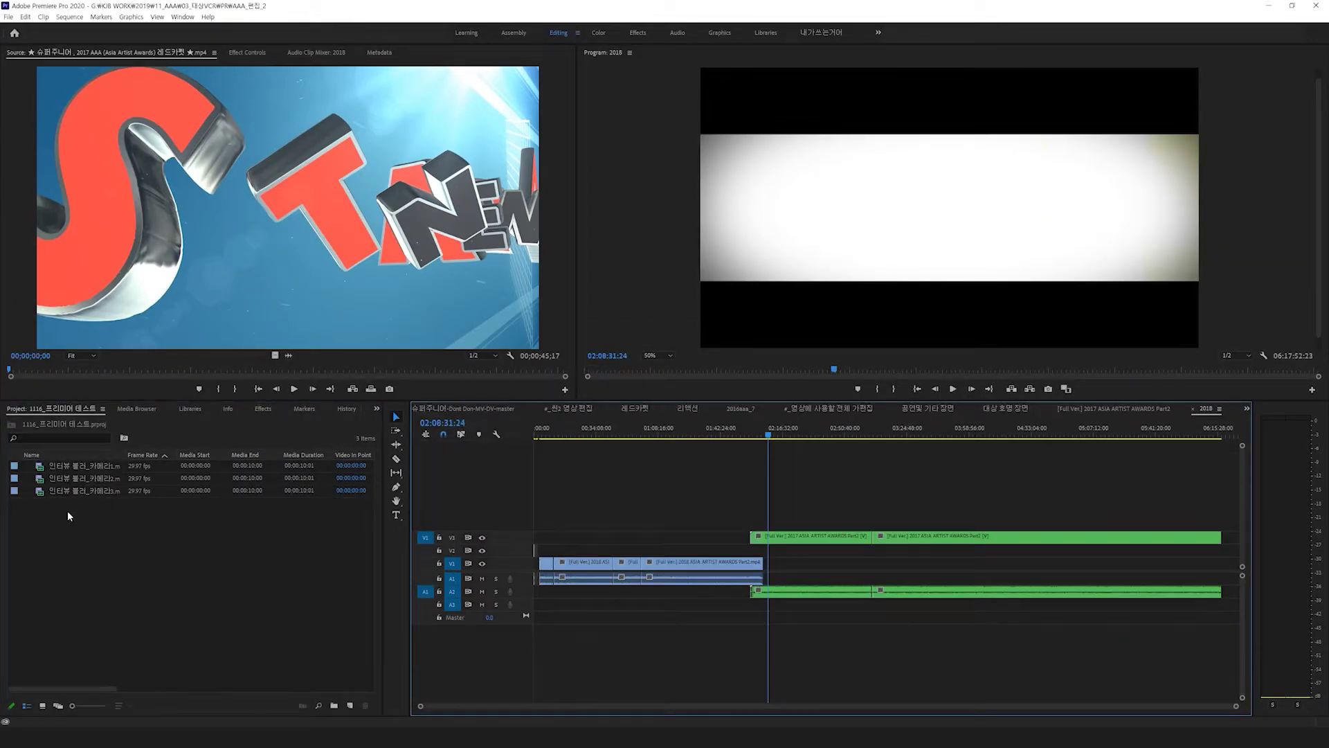
{"action": "left_click", "coordinate": [68, 509]}
{"action": "left_click_drag", "start_coordinate": [123, 455], "coordinate": [195, 455]}
{"action": "left_click", "coordinate": [40, 469]}
{"action": "left_click_drag", "start_coordinate": [40, 469], "coordinate": [349, 705]}
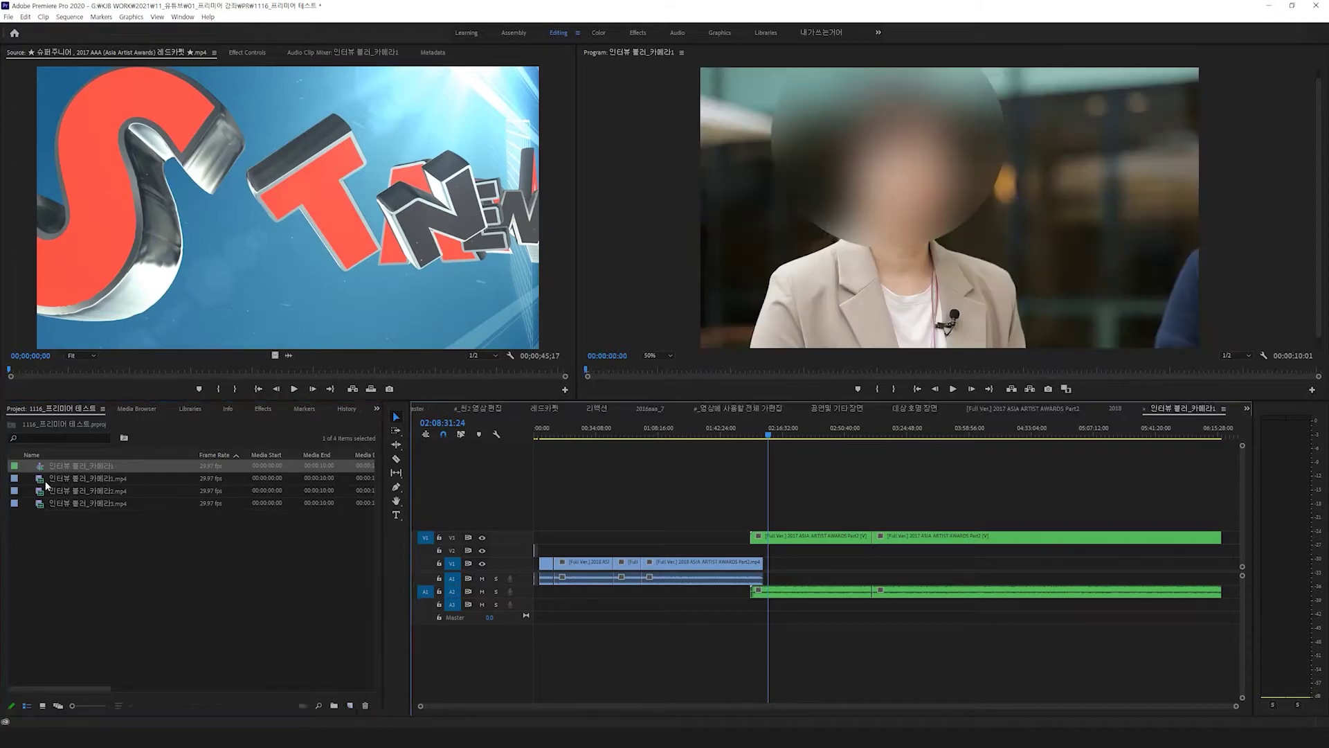
{"action": "left_click_drag", "start_coordinate": [903, 709], "coordinate": [607, 708]}
{"action": "right_click", "coordinate": [523, 567]}
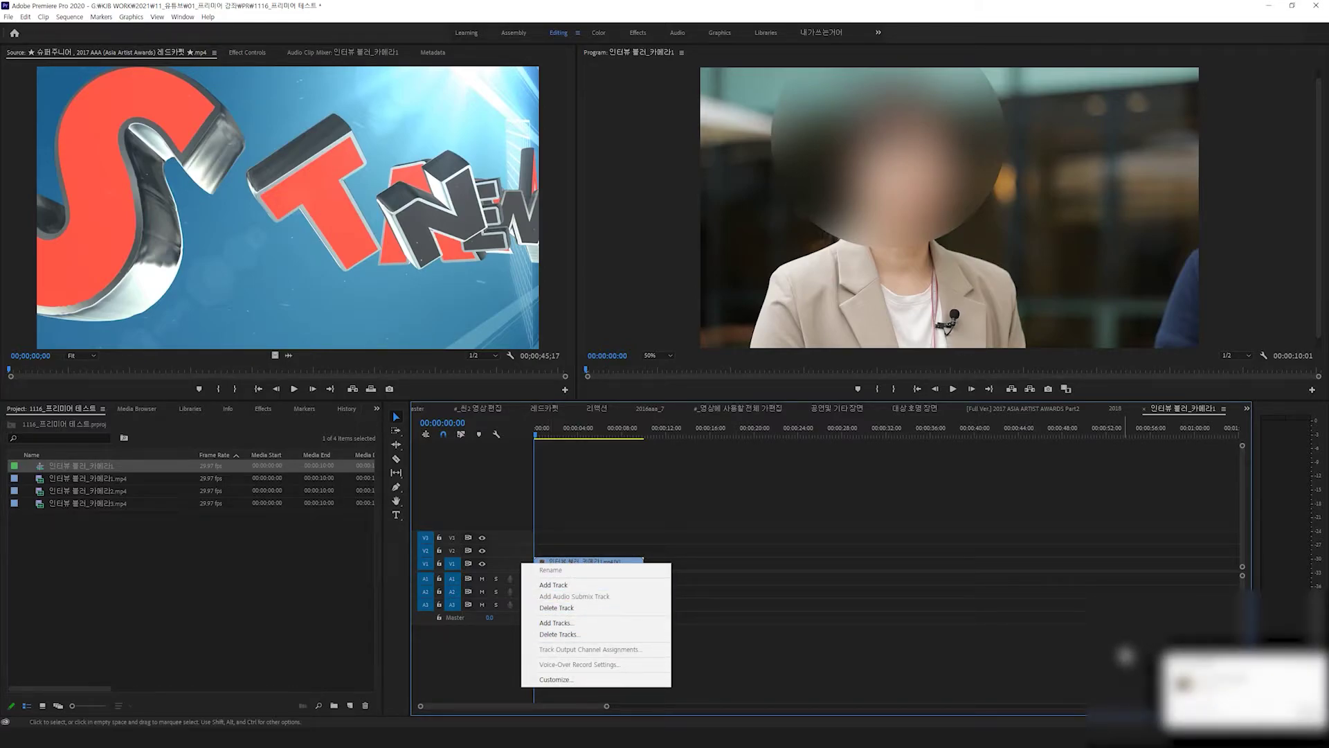
{"action": "left_click", "coordinate": [904, 641]}
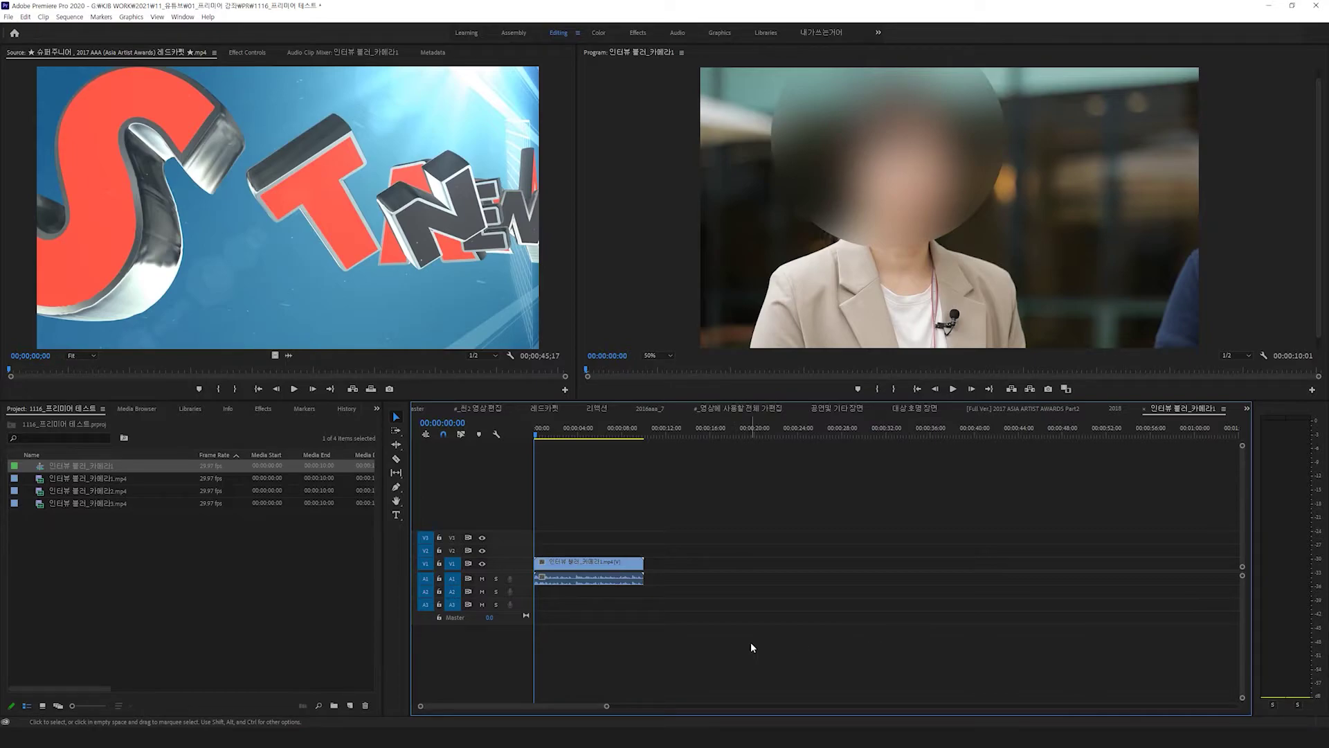
{"action": "key", "text": "ctrl+s"}
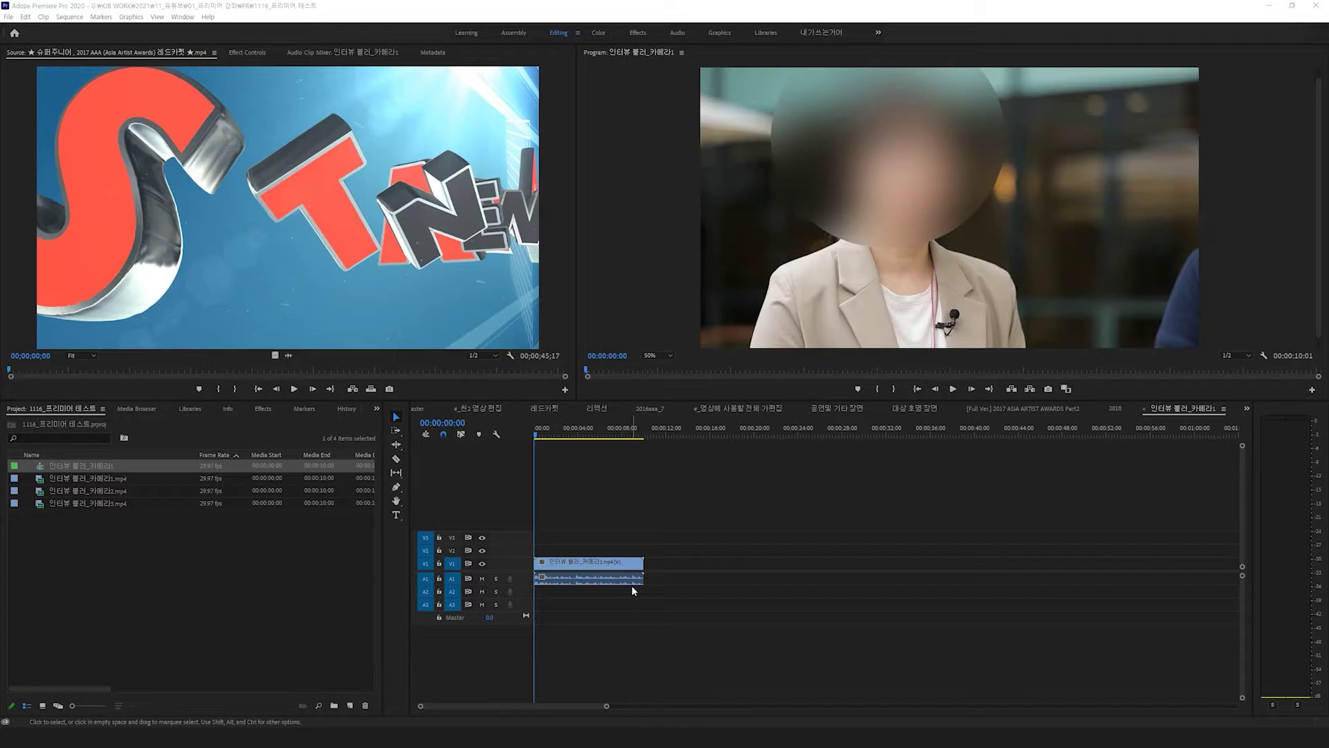
{"action": "left_click_drag", "start_coordinate": [604, 708], "coordinate": [572, 709]}
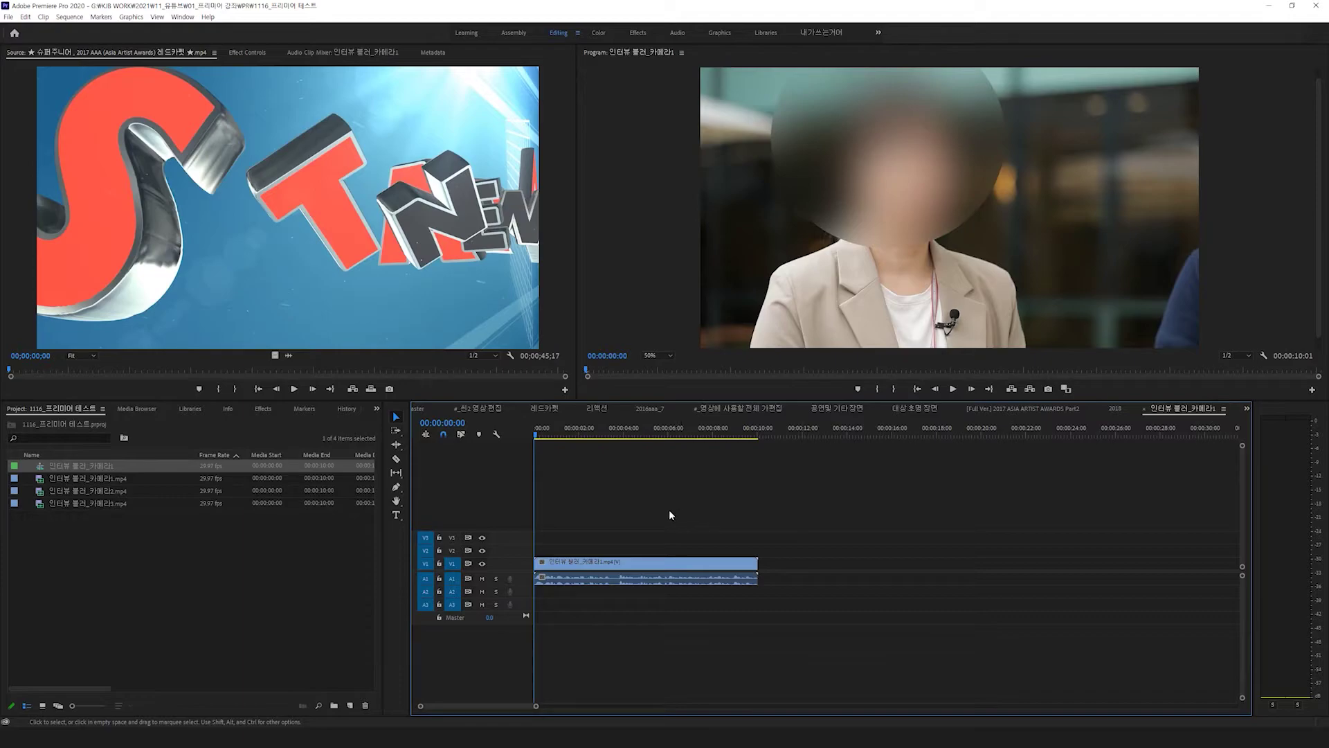
{"action": "left_click", "coordinate": [184, 571]}
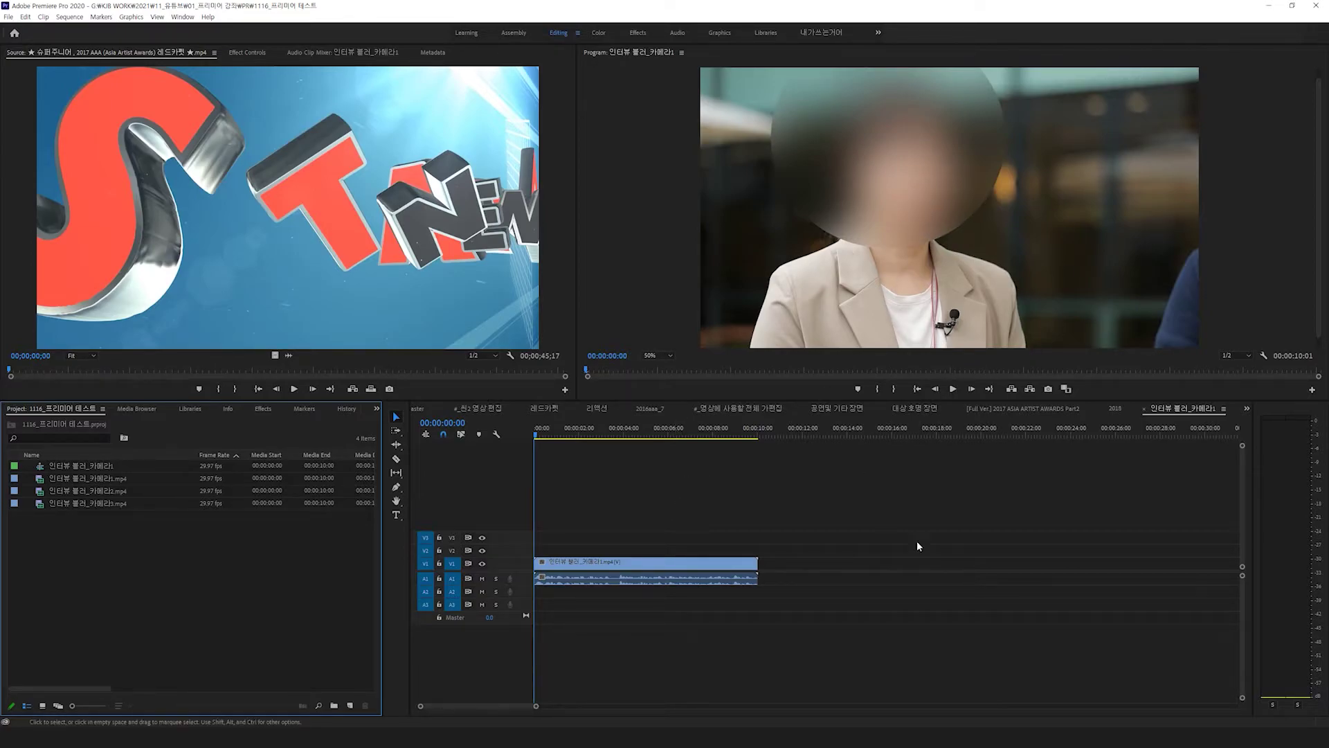
Switch to File Explorer and open the CAM1 footage folder of CJ 공개채용, down to DCIM > 100EOS5D
{"action": "left_click_drag", "start_coordinate": [1328, 251], "coordinate": [949, 198]}
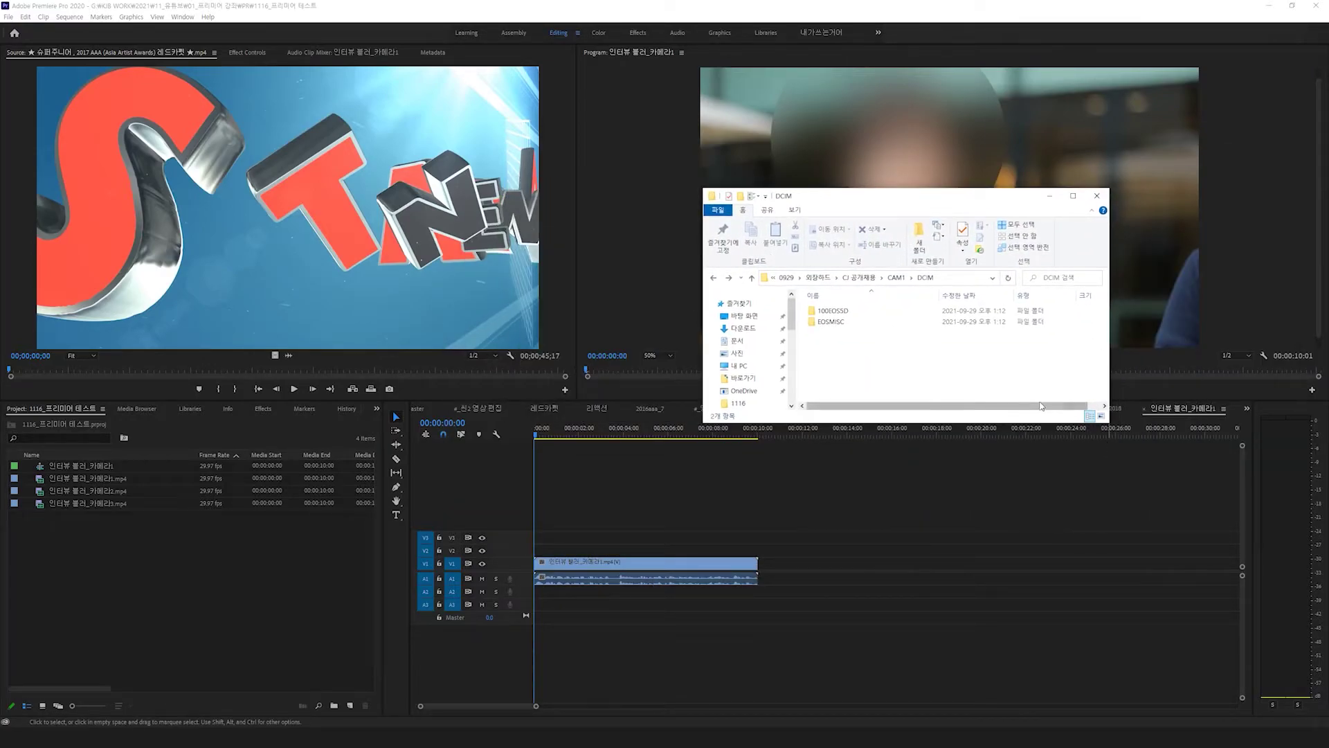
{"action": "left_click", "coordinate": [858, 278]}
{"action": "left_click", "coordinate": [845, 349]}
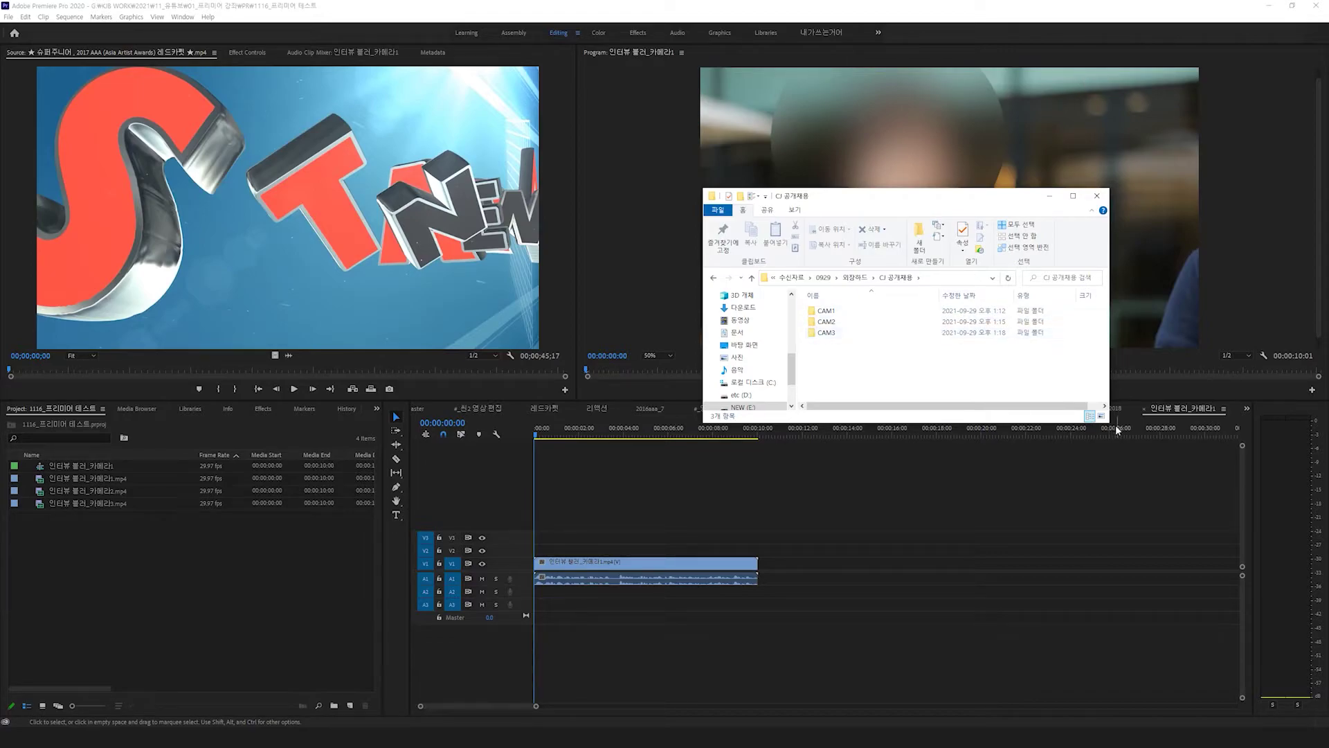
{"action": "left_click_drag", "start_coordinate": [1109, 424], "coordinate": [1134, 431]}
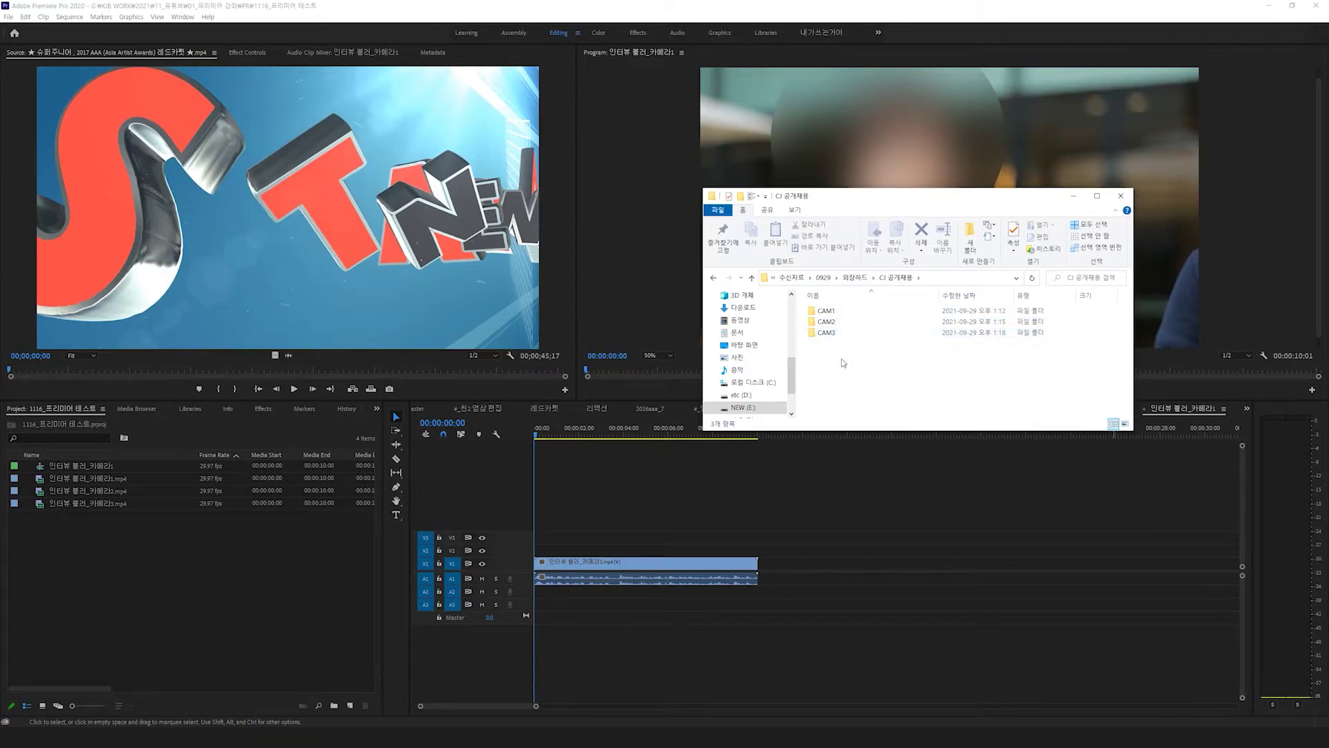
{"action": "left_click_drag", "start_coordinate": [882, 380], "coordinate": [840, 361]}
{"action": "double_click", "coordinate": [840, 315]}
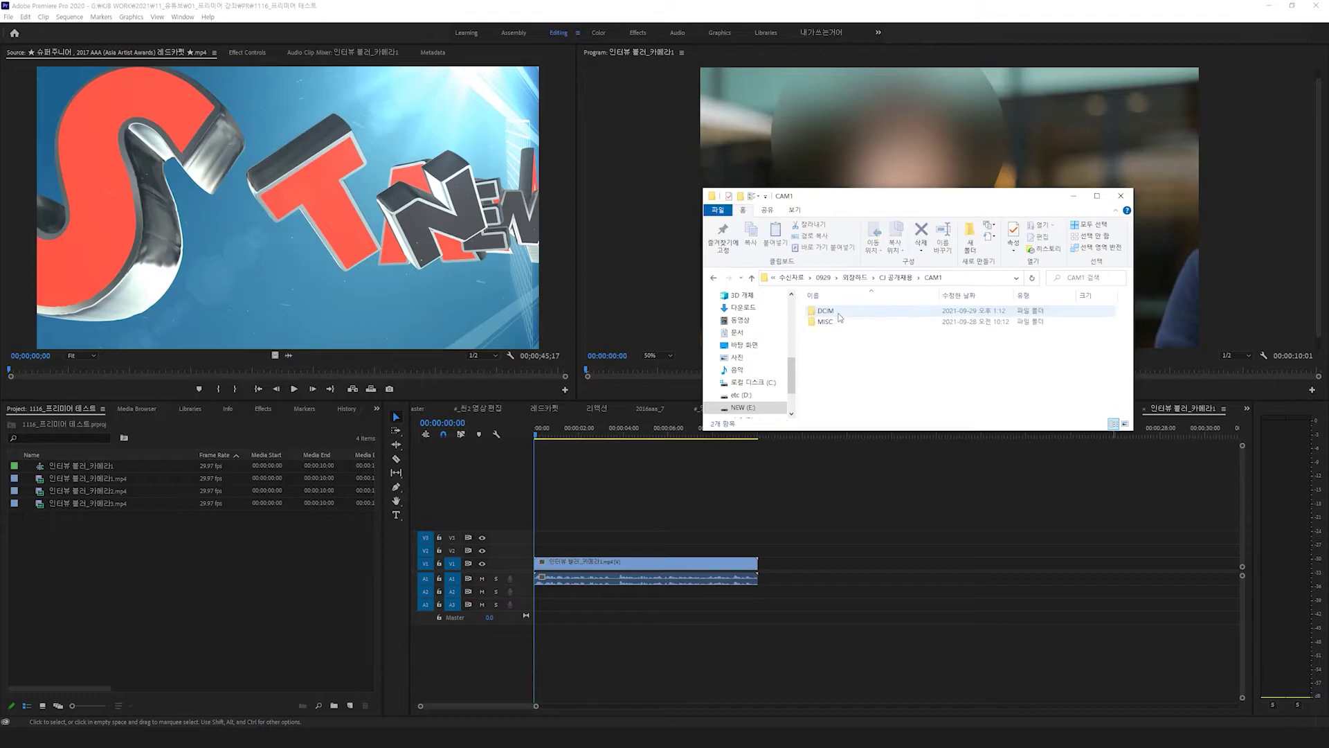
{"action": "double_click", "coordinate": [826, 311]}
{"action": "left_click", "coordinate": [841, 312]}
{"action": "double_click", "coordinate": [840, 312]}
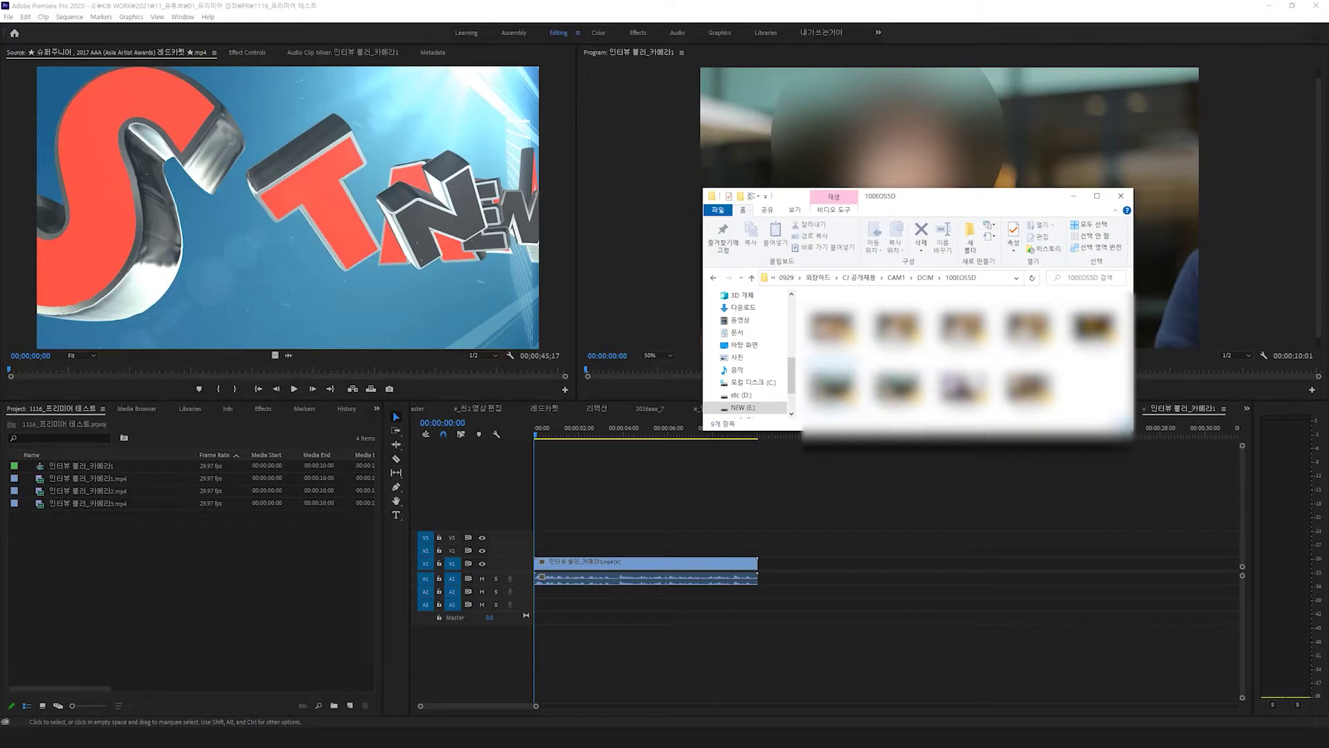
Look through the recorded files in the CAM2 folder's DCIM > 100EOS5D, then return to Premiere Pro
{"action": "left_click", "coordinate": [926, 277]}
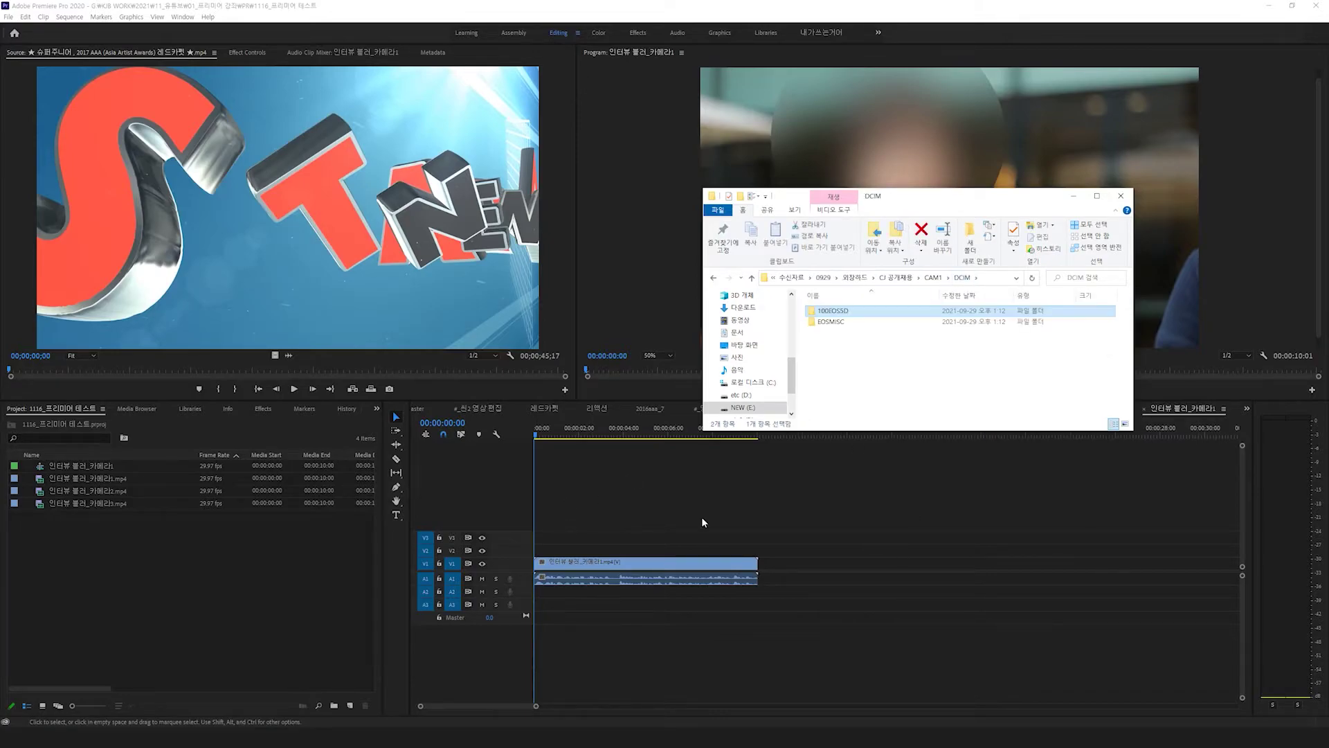
{"action": "left_click", "coordinate": [932, 277]}
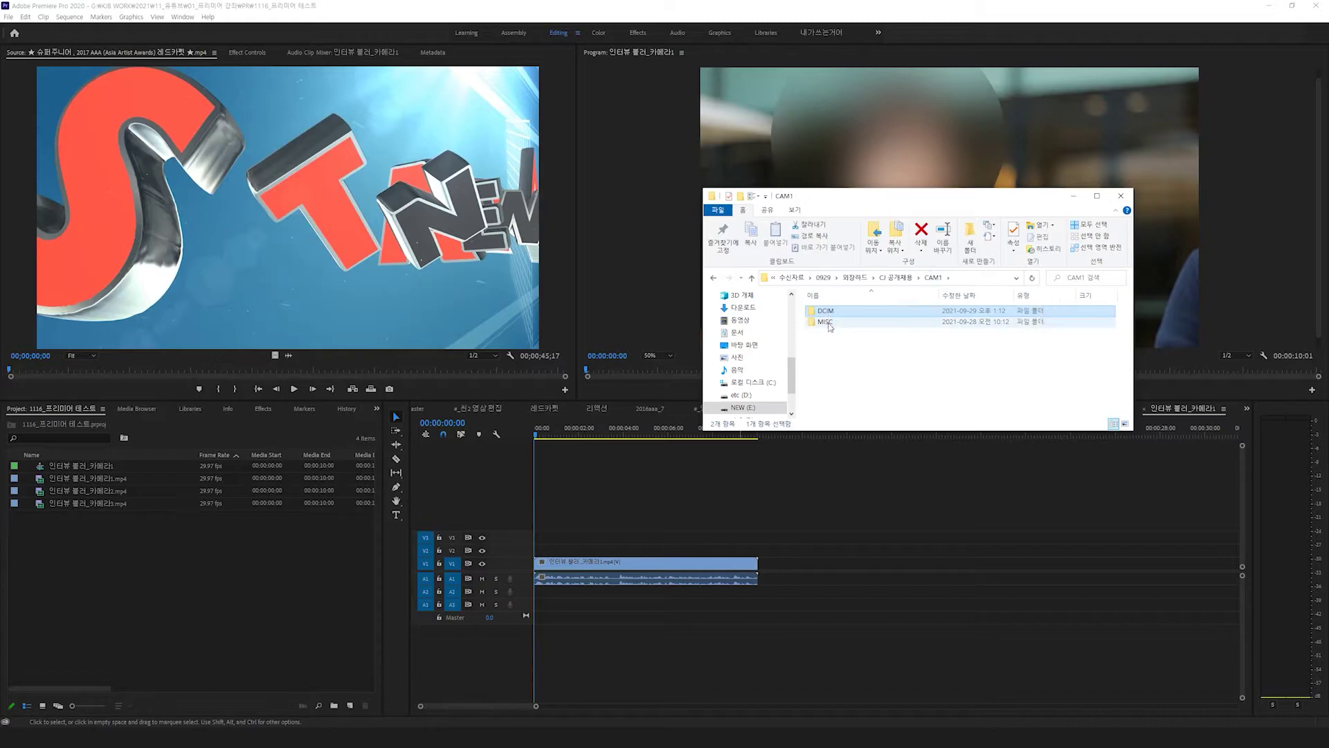
{"action": "left_click", "coordinate": [912, 279]}
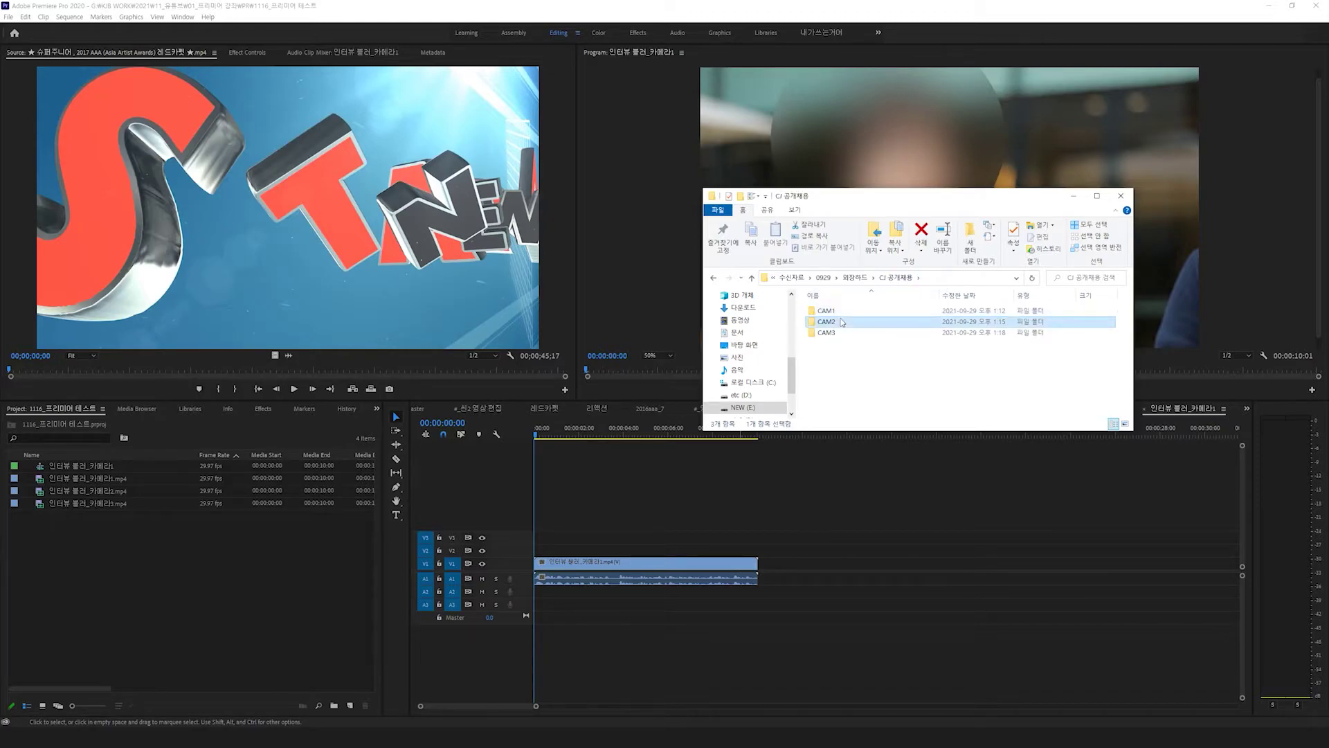
{"action": "double_click", "coordinate": [842, 323]}
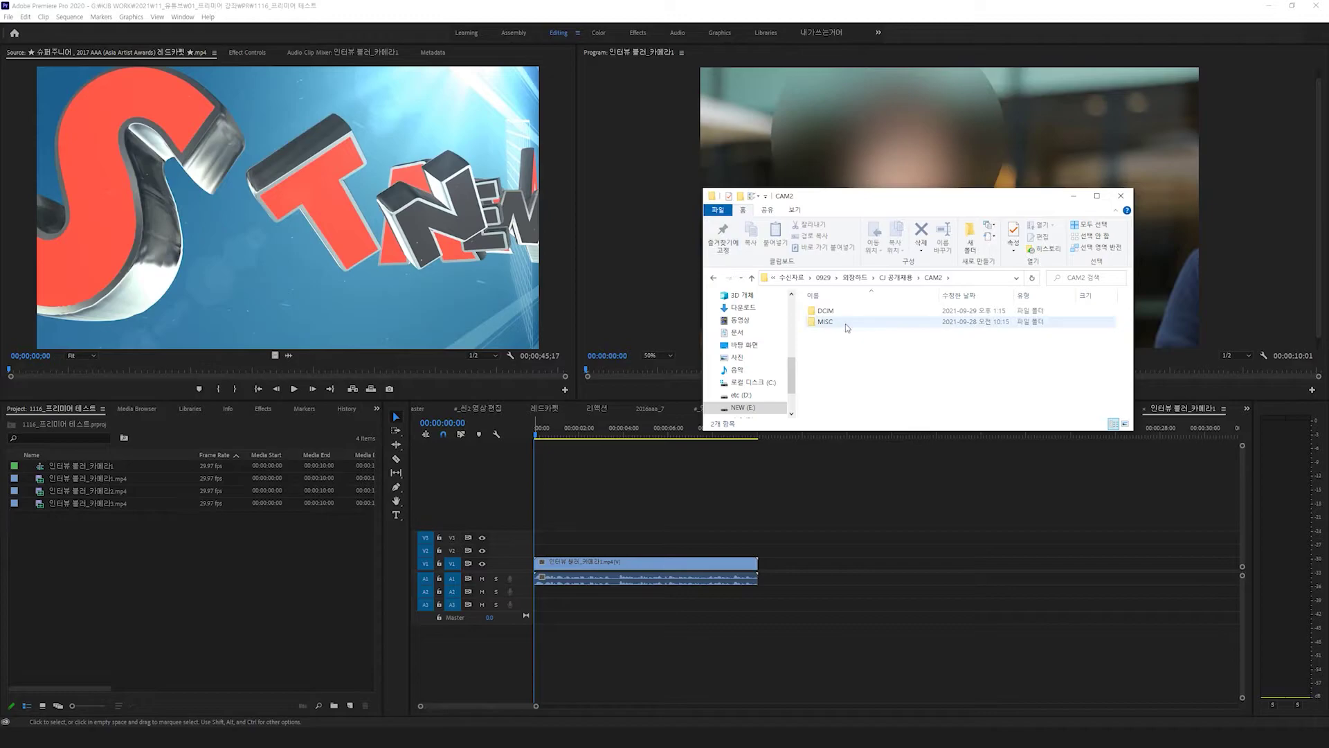
{"action": "left_click", "coordinate": [831, 311]}
{"action": "key", "text": "Return"}
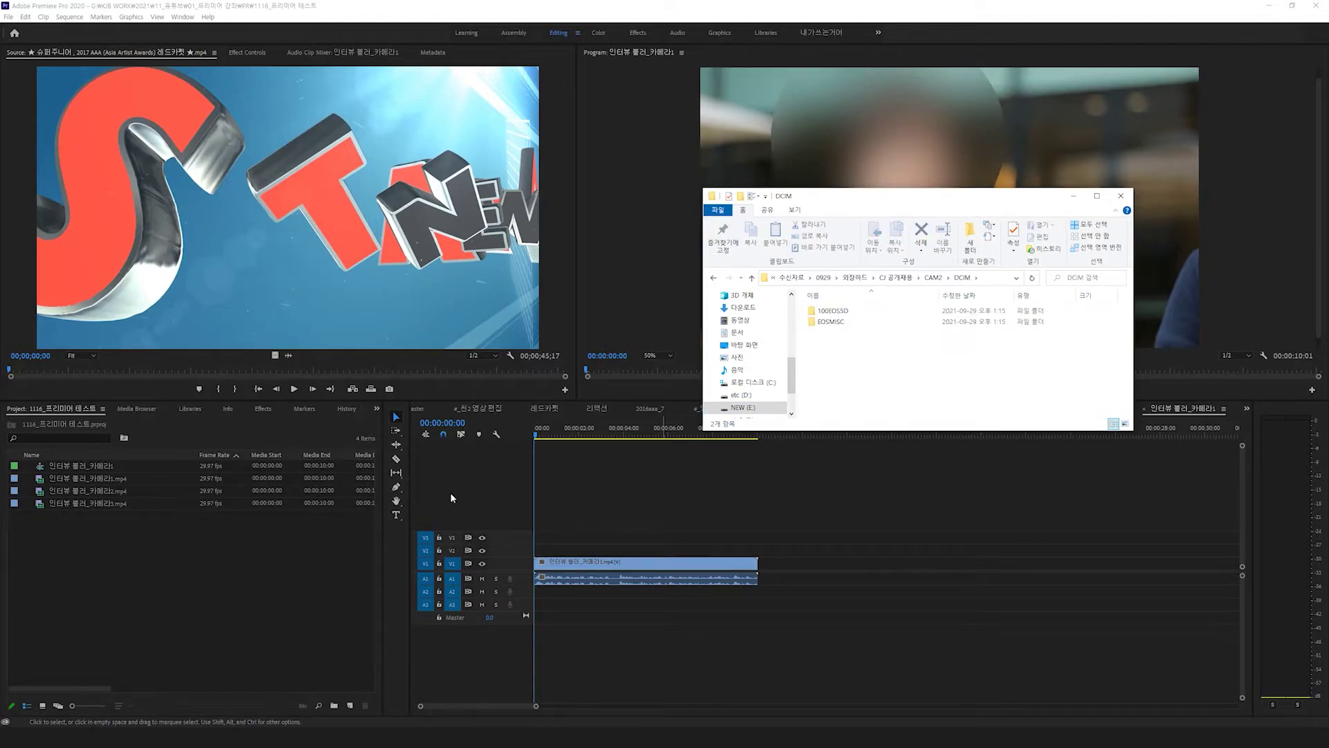
{"action": "double_click", "coordinate": [832, 311]}
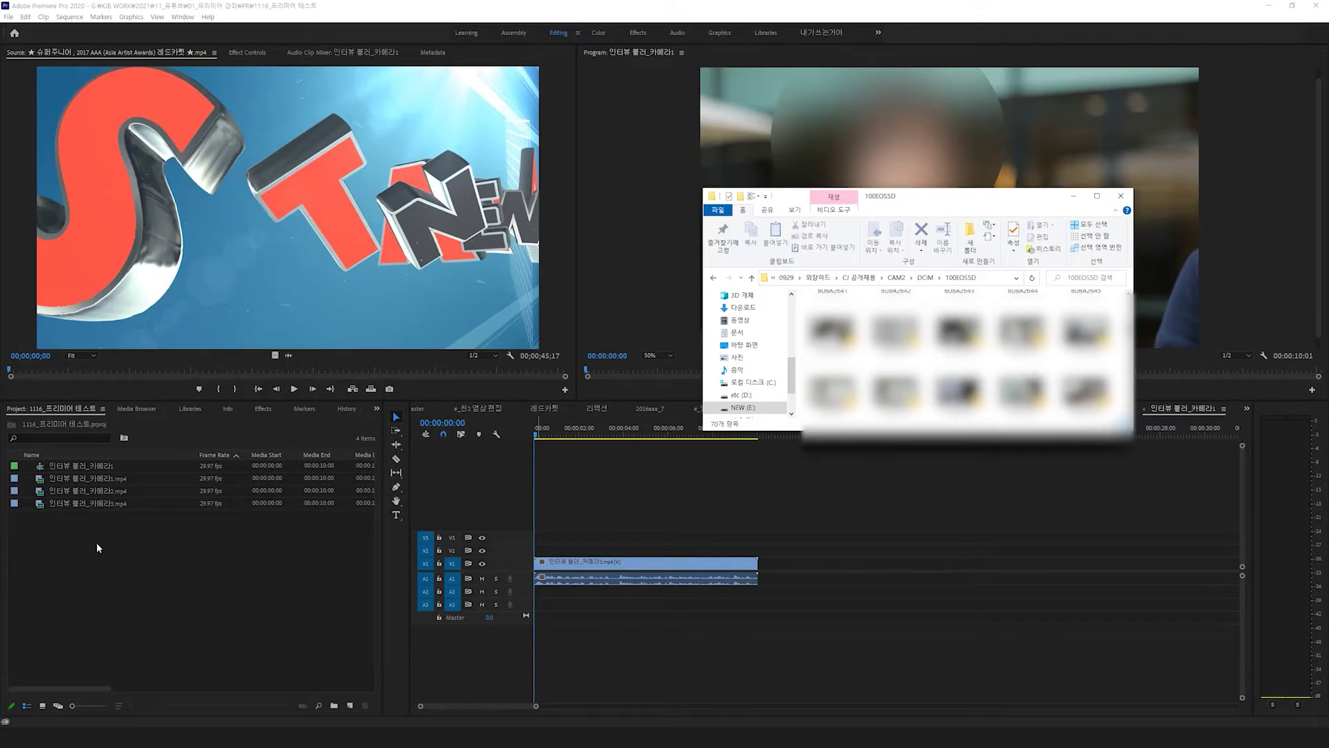
{"action": "scroll", "coordinate": [962, 353], "scroll_direction": "down", "scroll_amount": 5}
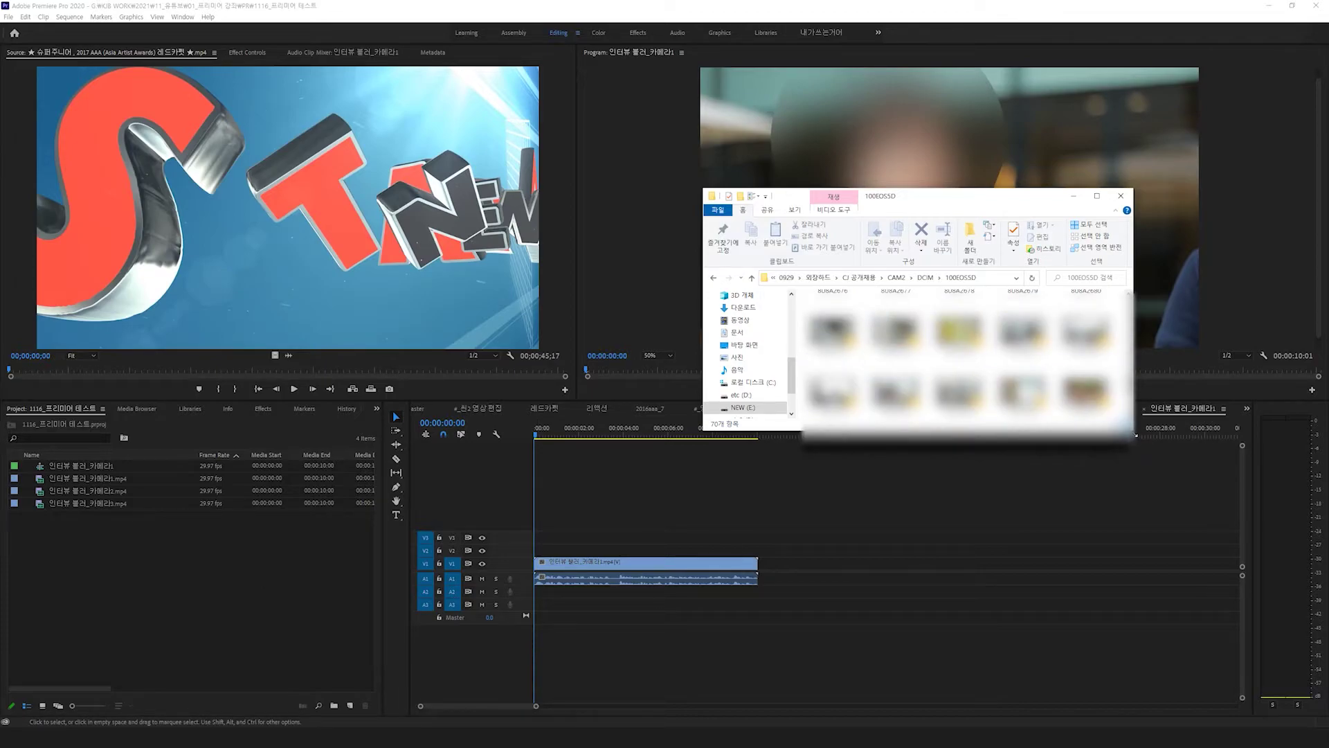
{"action": "left_click_drag", "start_coordinate": [1133, 430], "coordinate": [1198, 524]}
{"action": "scroll", "coordinate": [990, 405], "scroll_direction": "down", "scroll_amount": 5}
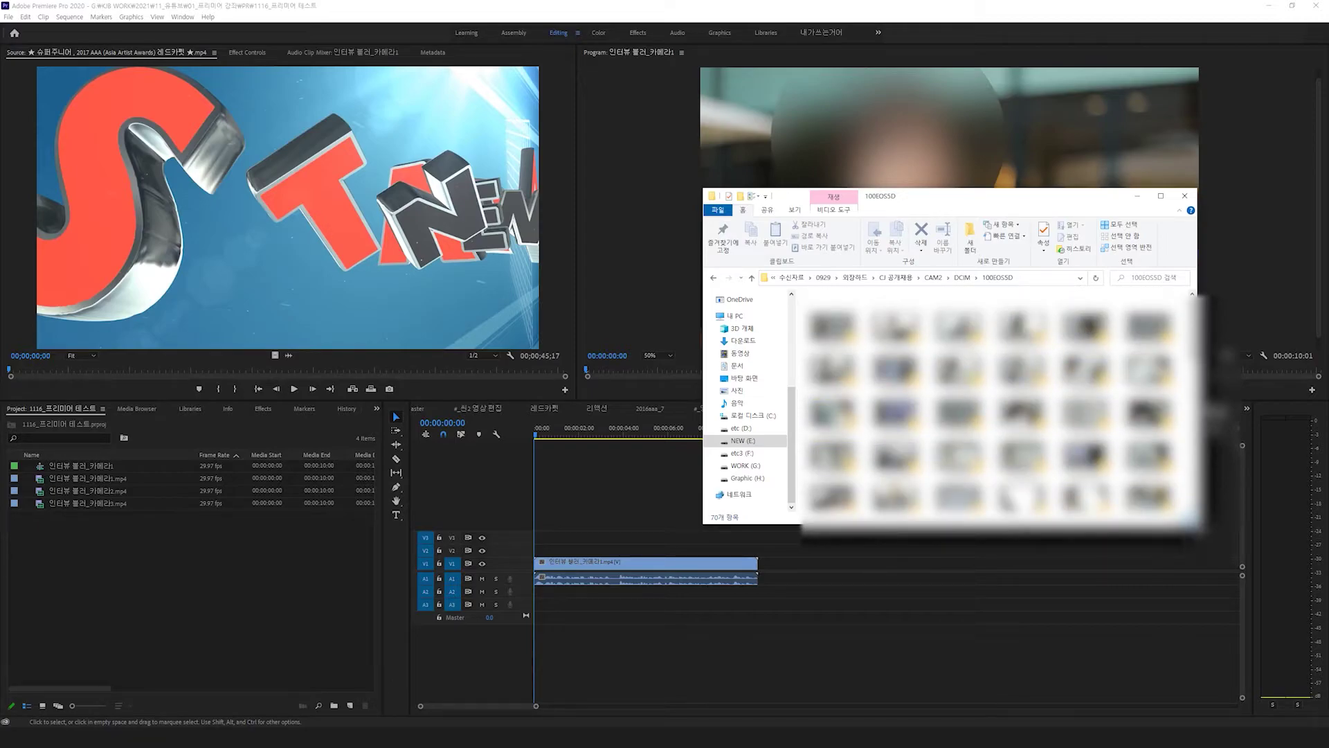
{"action": "mouse_move", "coordinate": [1198, 524]}
{"action": "left_mouse_down"}
{"action": "mouse_move", "coordinate": [1187, 531]}
{"action": "mouse_move", "coordinate": [1195, 513]}
{"action": "left_mouse_up"}
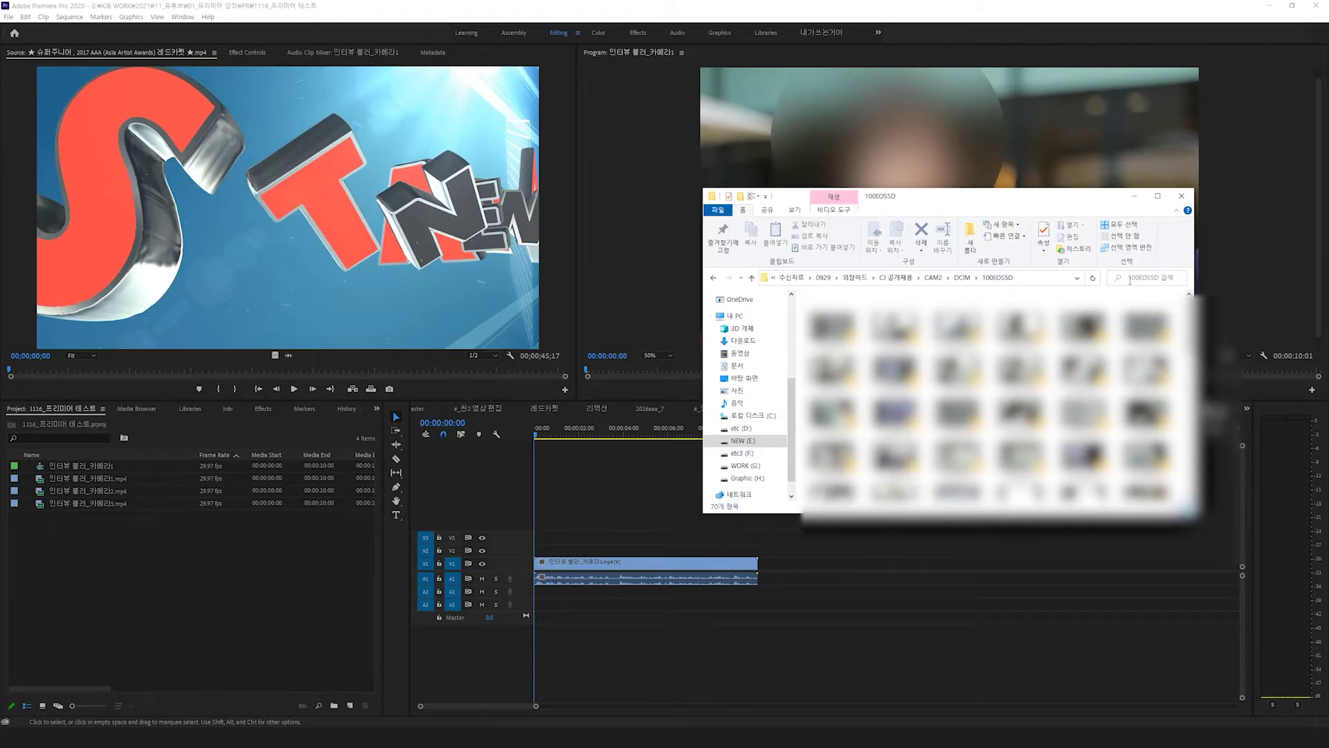
{"action": "left_click", "coordinate": [1137, 199]}
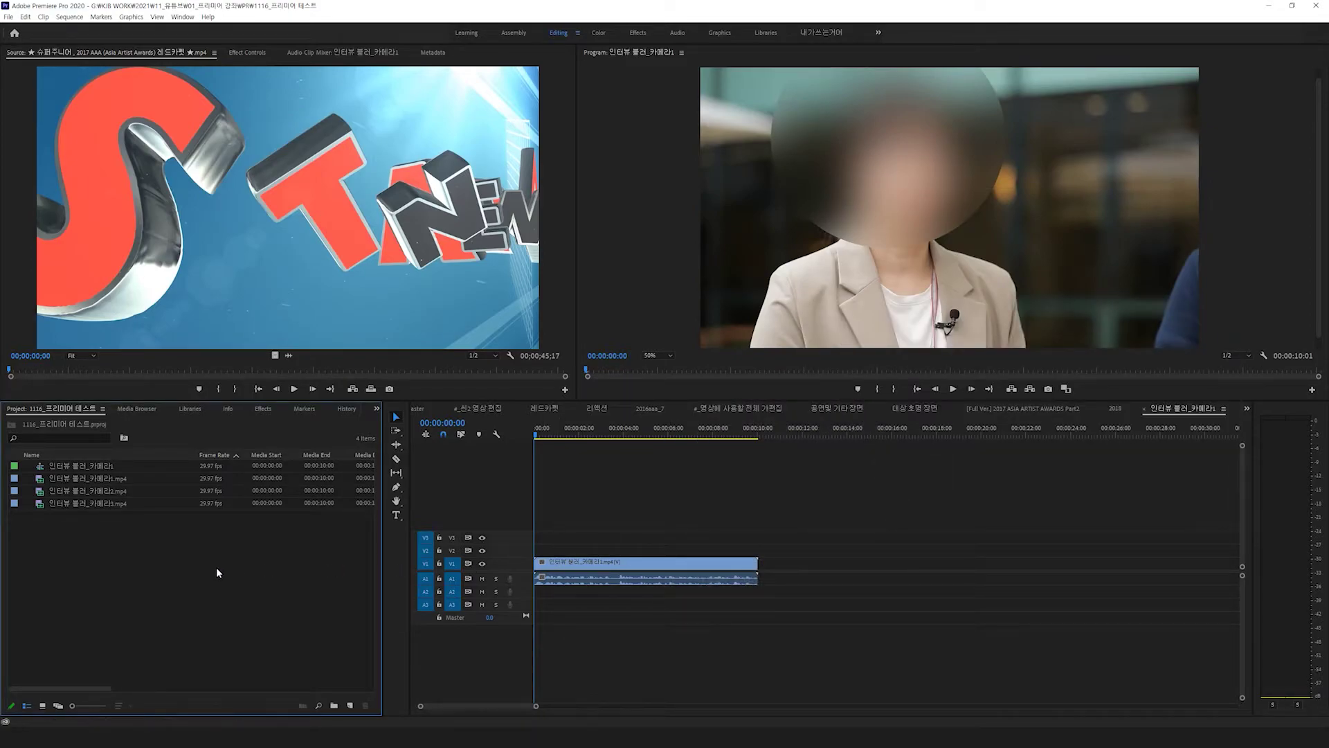
Add more video tracks after Video 3 and more audio tracks after Audio 3 in the interview sequence
{"action": "right_click", "coordinate": [515, 540]}
{"action": "left_click", "coordinate": [560, 601]}
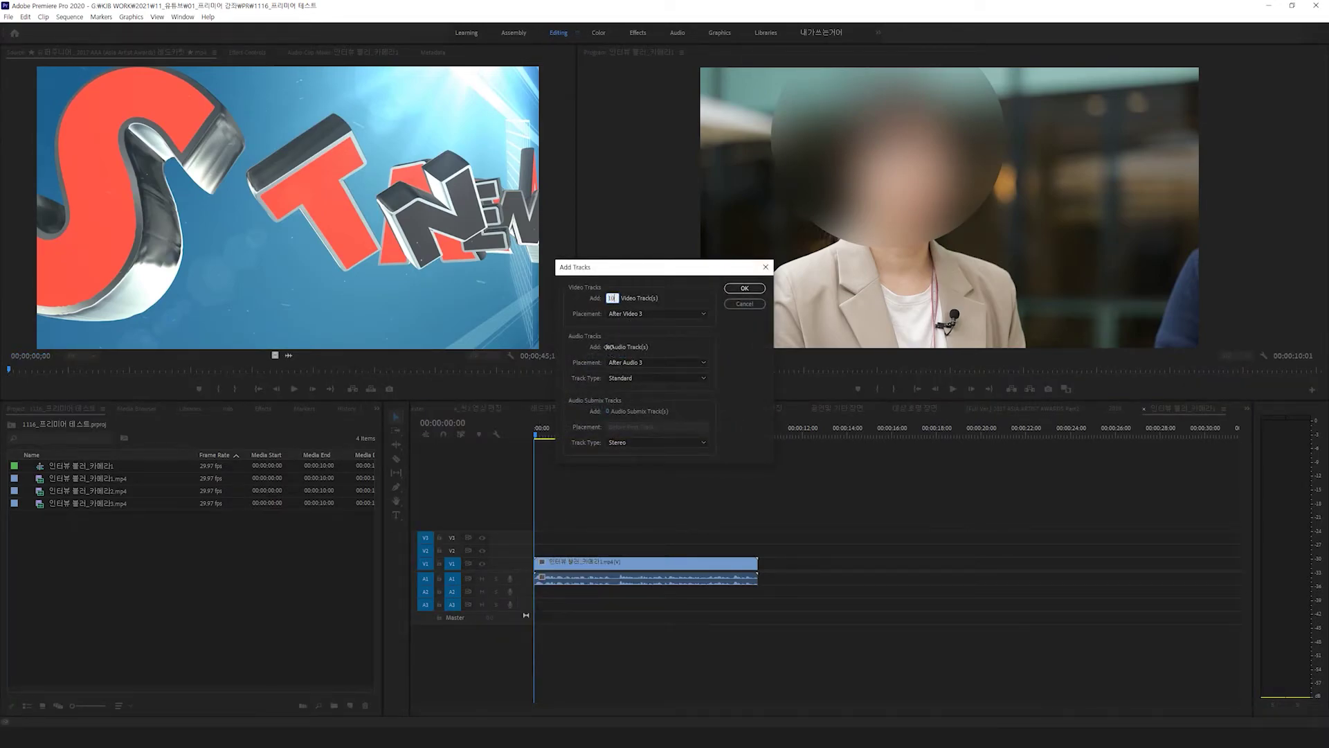
{"action": "left_click", "coordinate": [744, 287]}
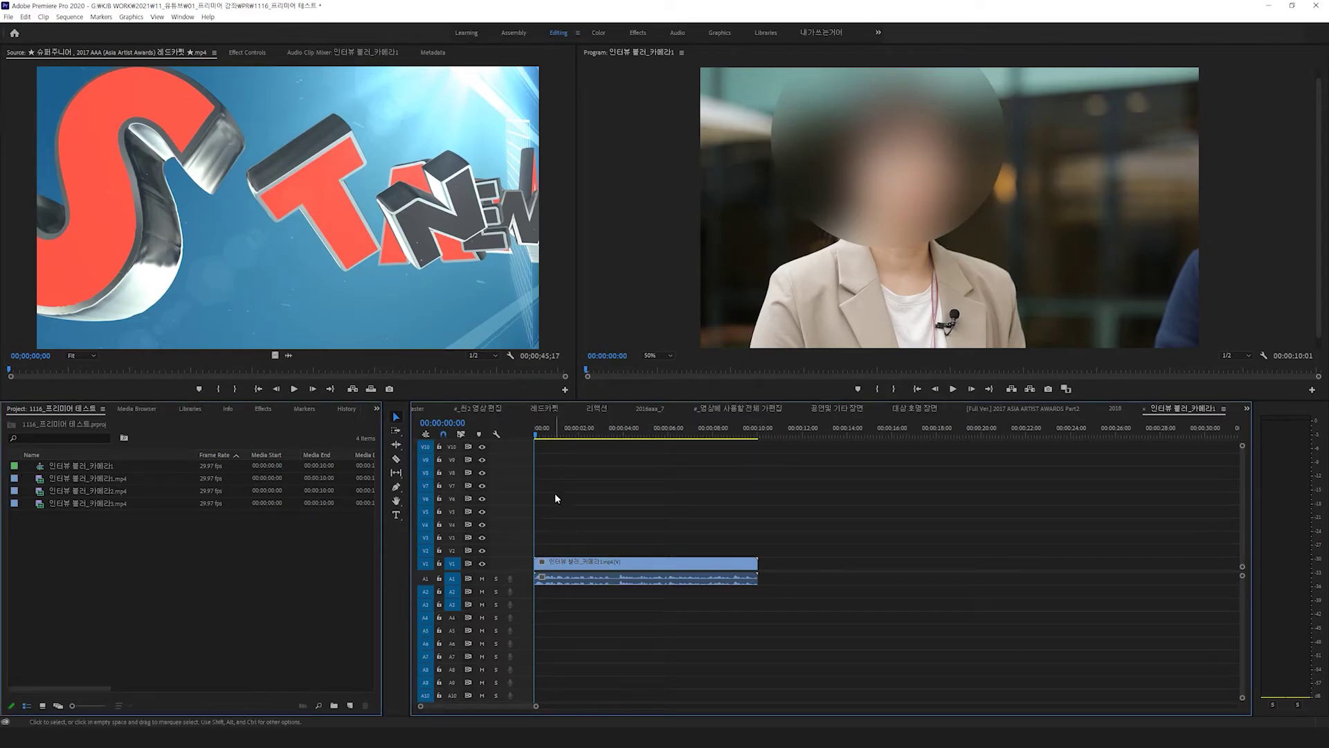
{"action": "key", "text": "space"}
{"action": "left_click_drag", "start_coordinate": [105, 490], "coordinate": [780, 554]}
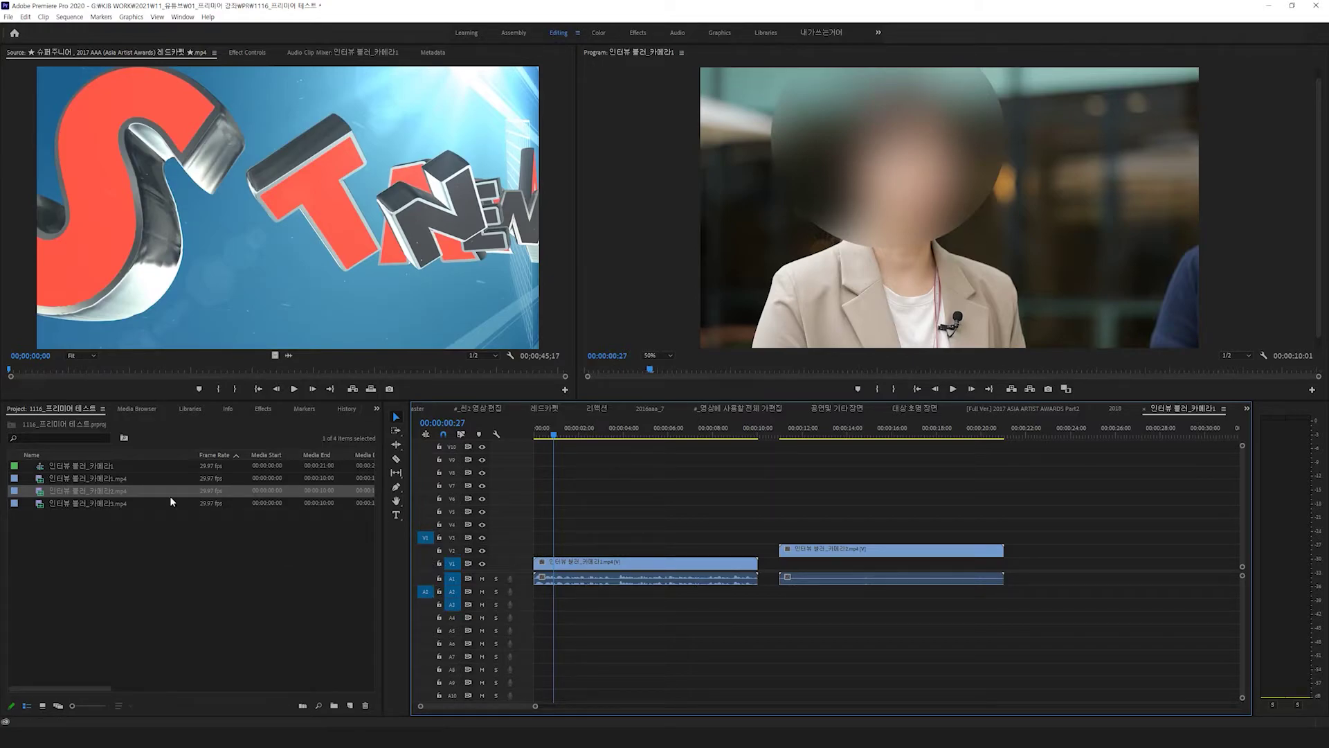
{"action": "key", "text": "ctrl+z"}
Patch the source to V2 and A2, place the second interview clip there after the first, and the third on V3 and A3 after it
{"action": "left_click", "coordinate": [454, 582]}
{"action": "left_click", "coordinate": [452, 562]}
{"action": "left_click", "coordinate": [452, 551]}
{"action": "left_click", "coordinate": [433, 550]}
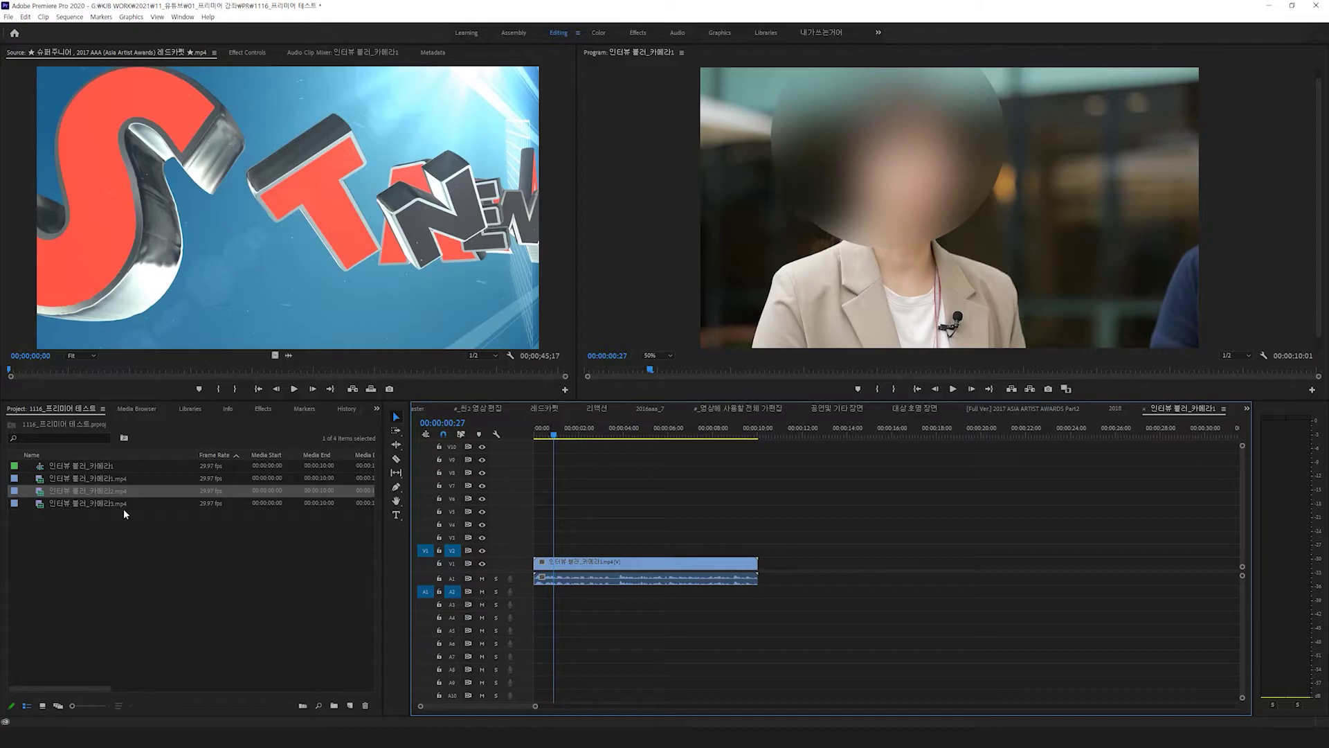
{"action": "left_click_drag", "start_coordinate": [106, 491], "coordinate": [774, 580]}
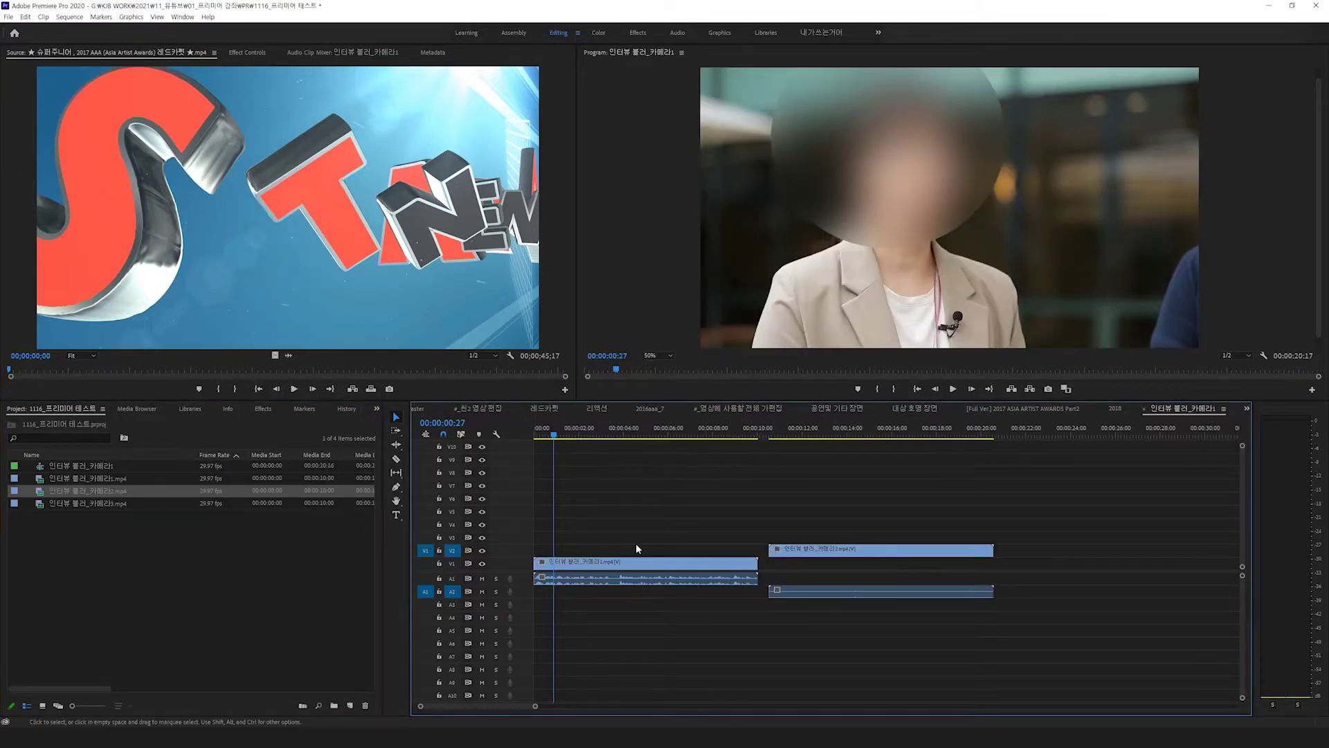
{"action": "left_click_drag", "start_coordinate": [104, 503], "coordinate": [999, 538]}
Play parts of the second and third camera clips in the sequence to compare their shots
{"action": "key", "text": "space"}
{"action": "key", "text": "space"}
{"action": "left_click", "coordinate": [774, 430]}
{"action": "key", "text": "space"}
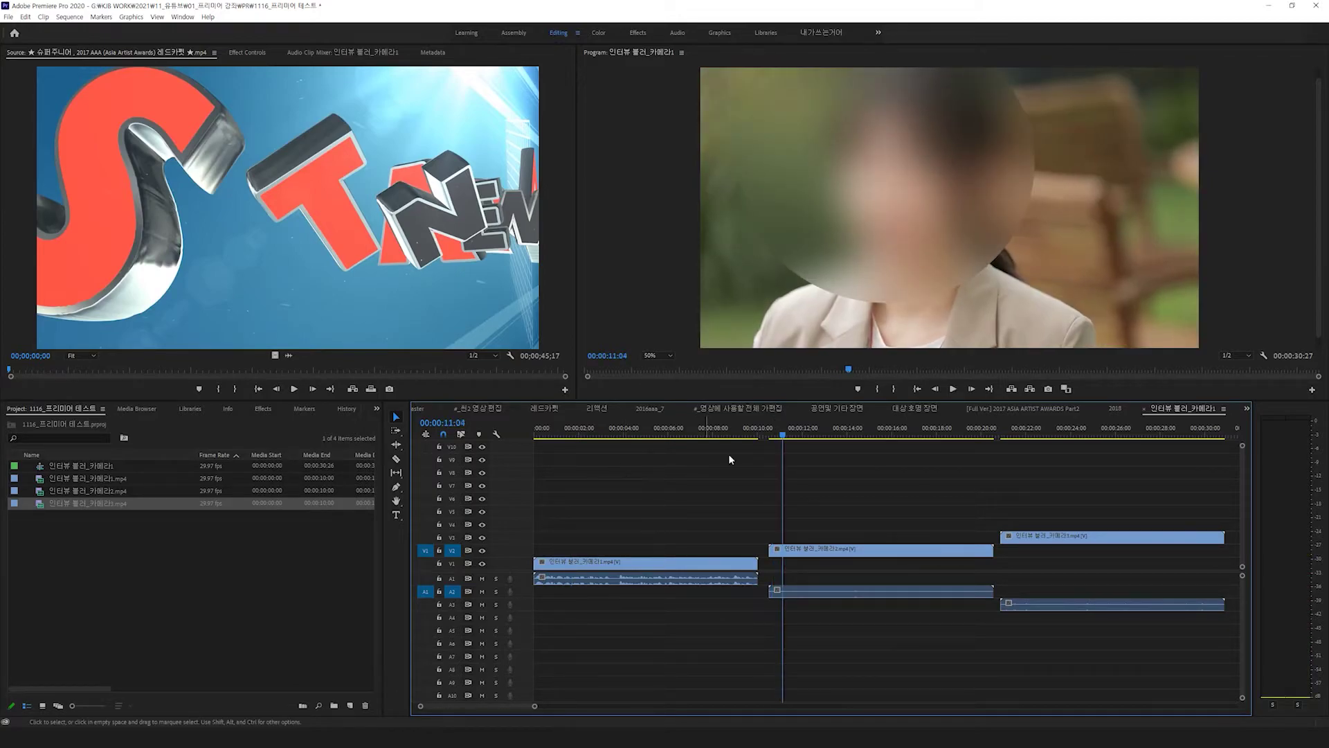
{"action": "left_click", "coordinate": [1019, 424]}
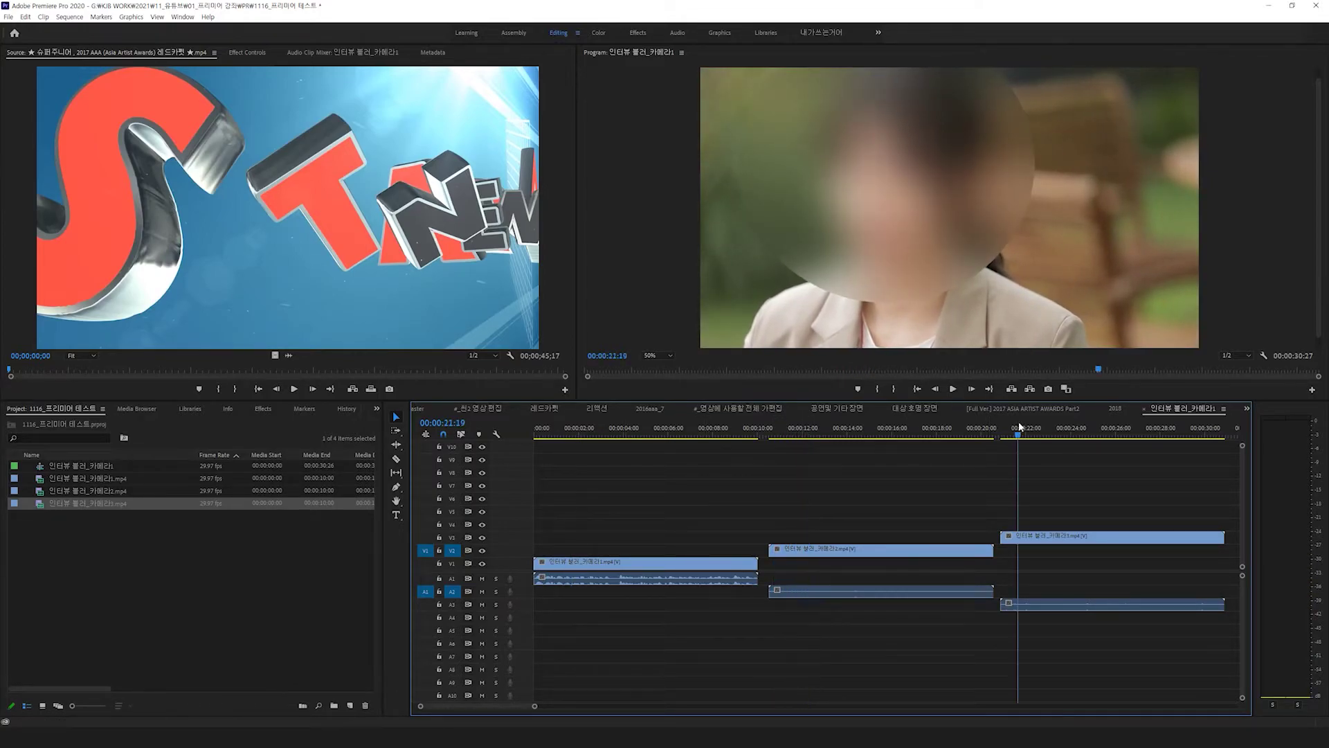
{"action": "key", "text": "space"}
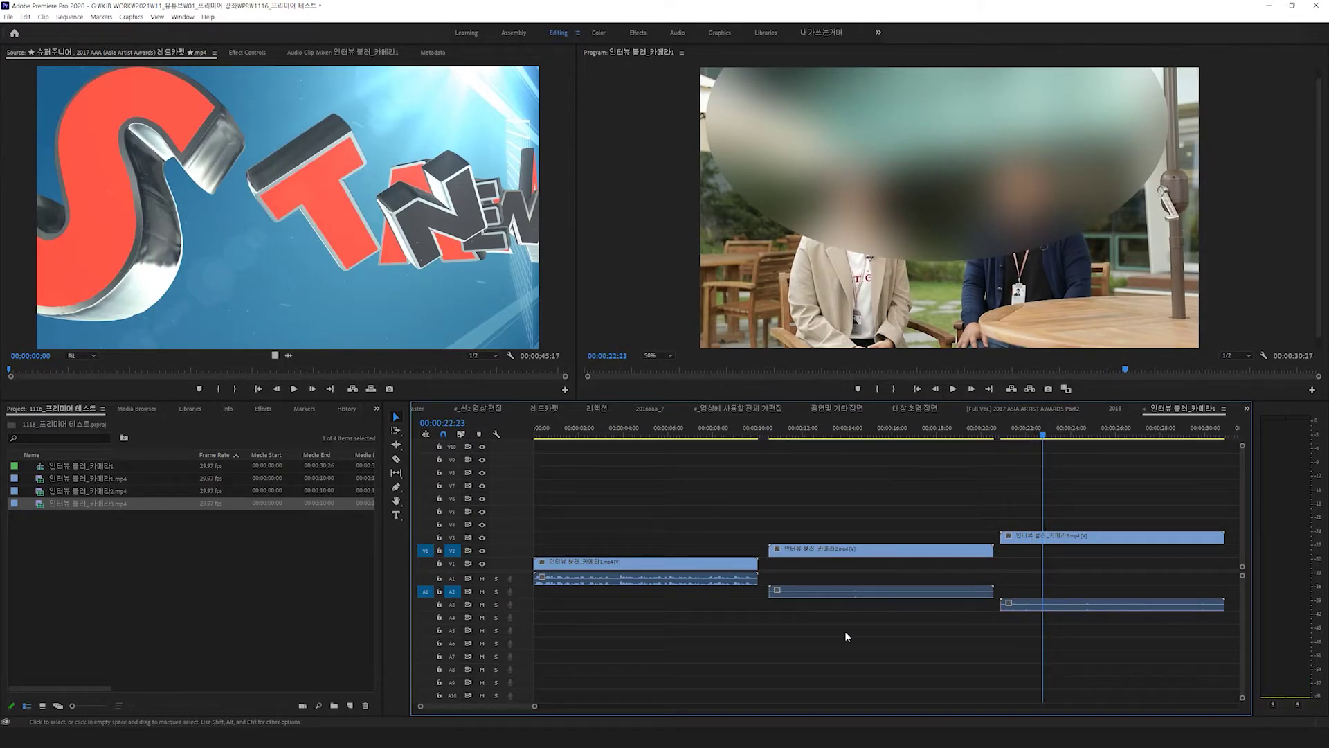
Select the audio clips on A1, A2 and A3 in turn to compare their waveforms
{"action": "left_click", "coordinate": [846, 597]}
{"action": "left_click", "coordinate": [1049, 609]}
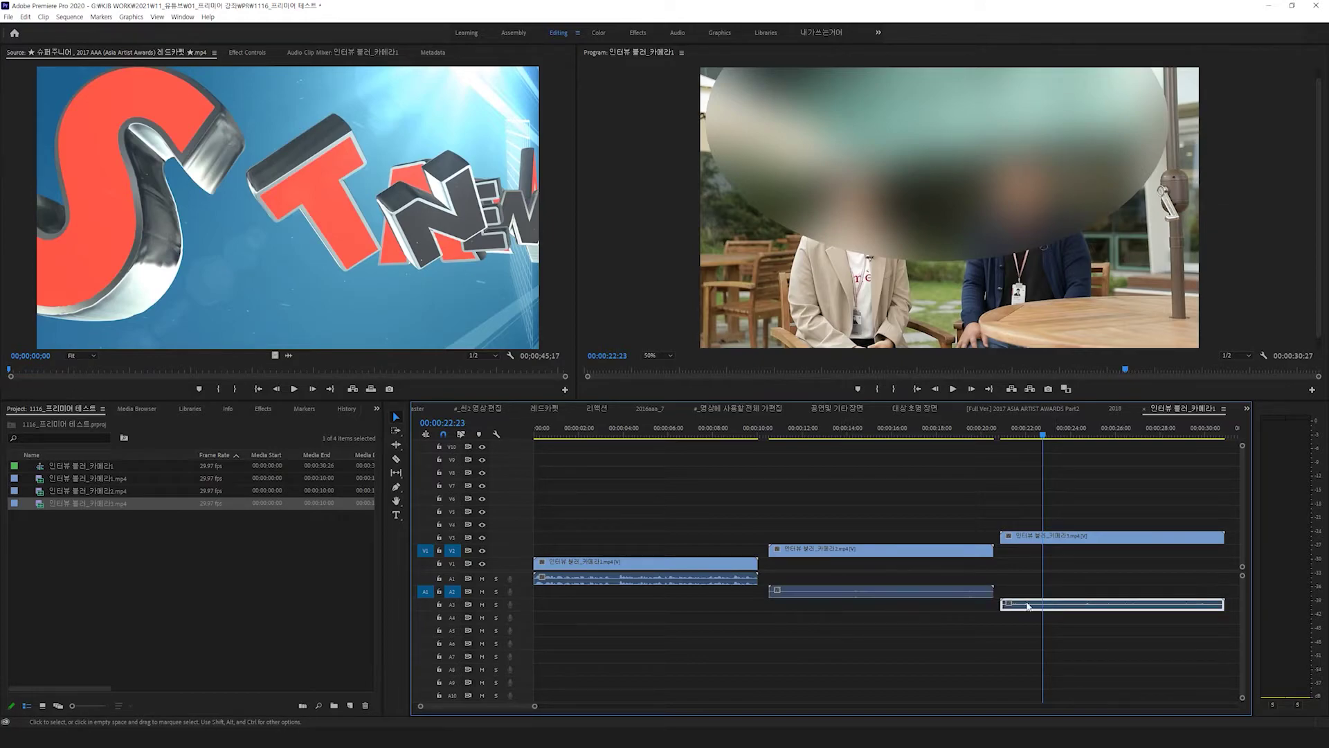
{"action": "left_click", "coordinate": [655, 580]}
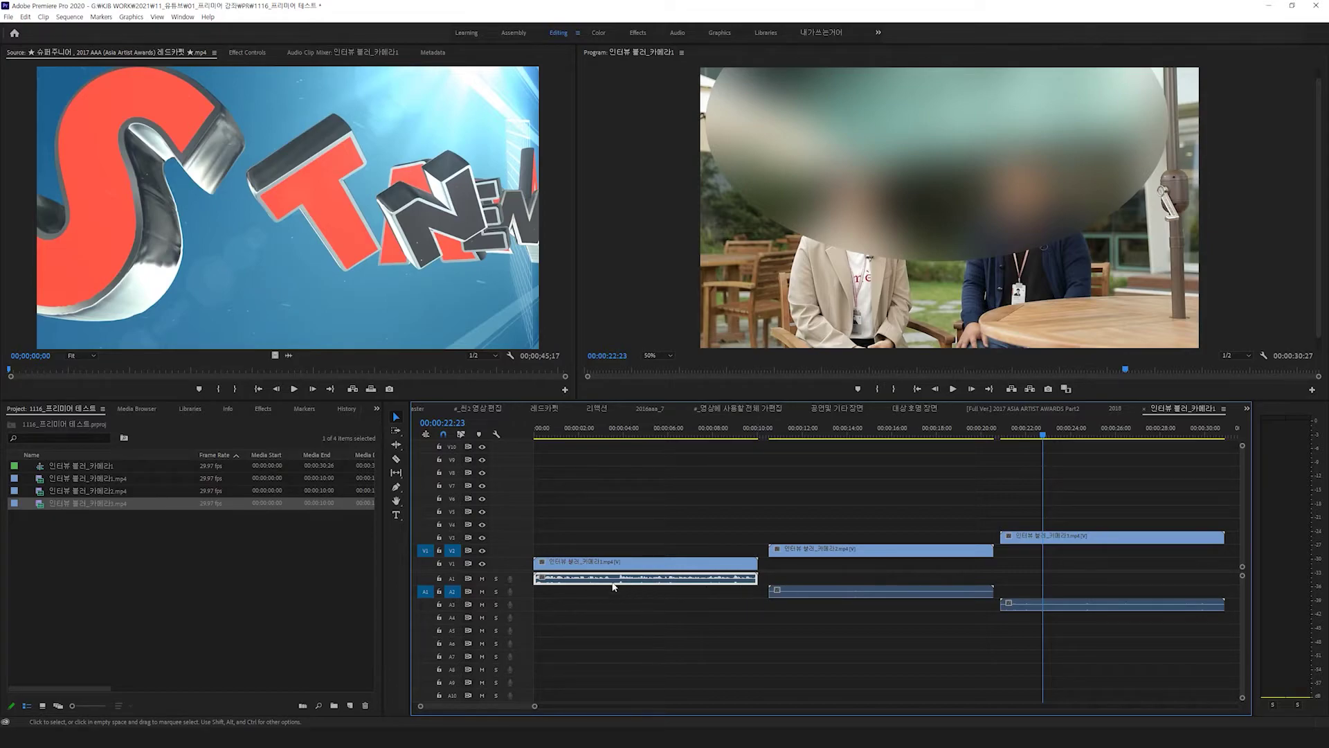
{"action": "left_click", "coordinate": [814, 595]}
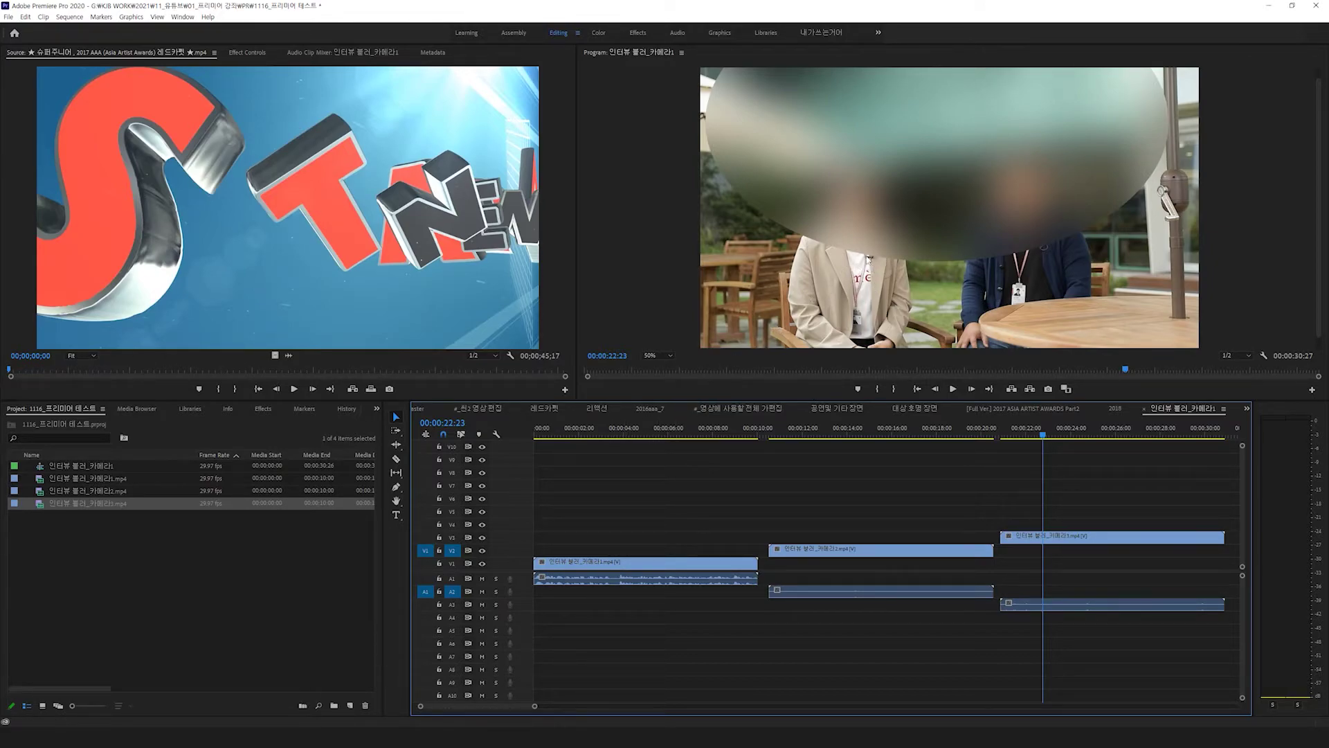
{"action": "left_click", "coordinate": [679, 604]}
{"action": "left_click", "coordinate": [687, 587]}
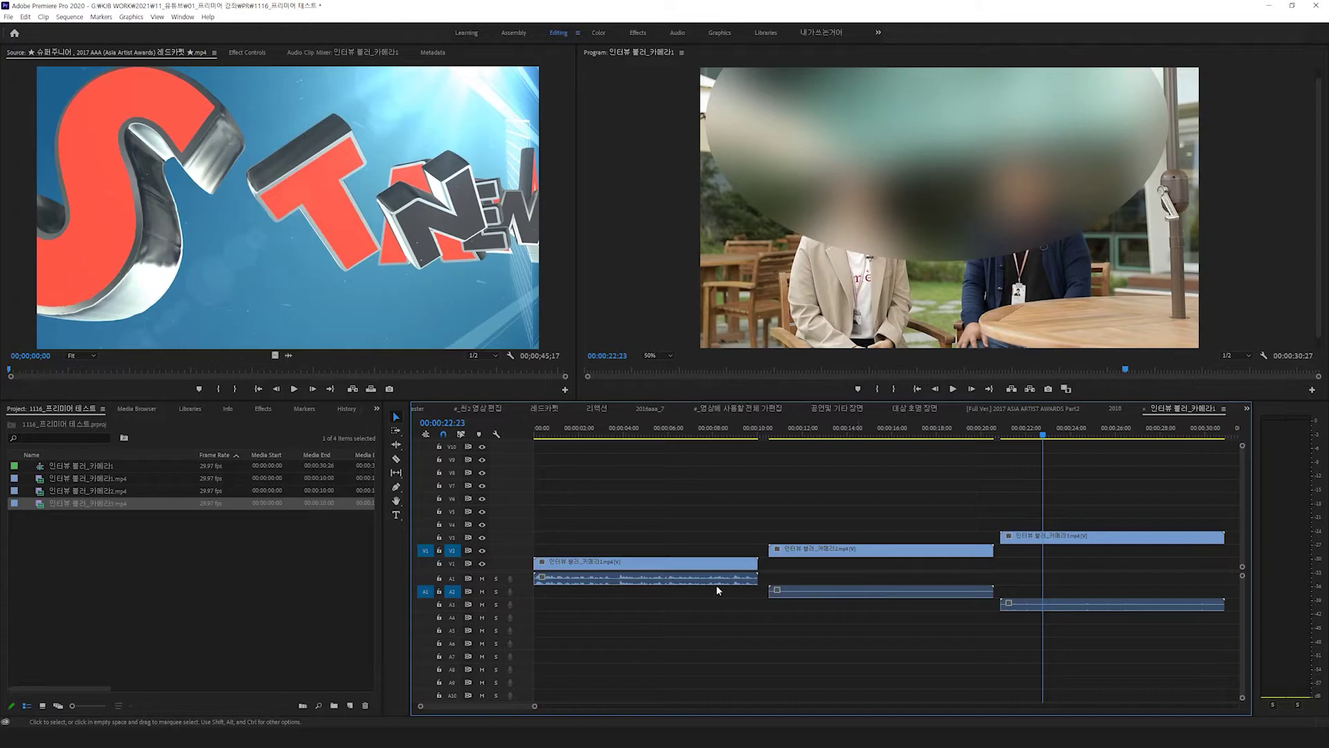
Move the second and third camera clips with their audio to the sequence start, stacked above and below the first clip
{"action": "left_click", "coordinate": [814, 555]}
{"action": "left_click_drag", "start_coordinate": [813, 594], "coordinate": [584, 595]}
{"action": "left_click", "coordinate": [1023, 538]}
{"action": "left_click", "coordinate": [1026, 605], "text": "shift"}
{"action": "left_click_drag", "start_coordinate": [1025, 607], "coordinate": [543, 610]}
Return the playhead to the sequence start and expand the height of video track V3
{"action": "key", "text": "Home"}
{"action": "left_click", "coordinate": [522, 529]}
{"action": "double_click", "coordinate": [503, 538]}
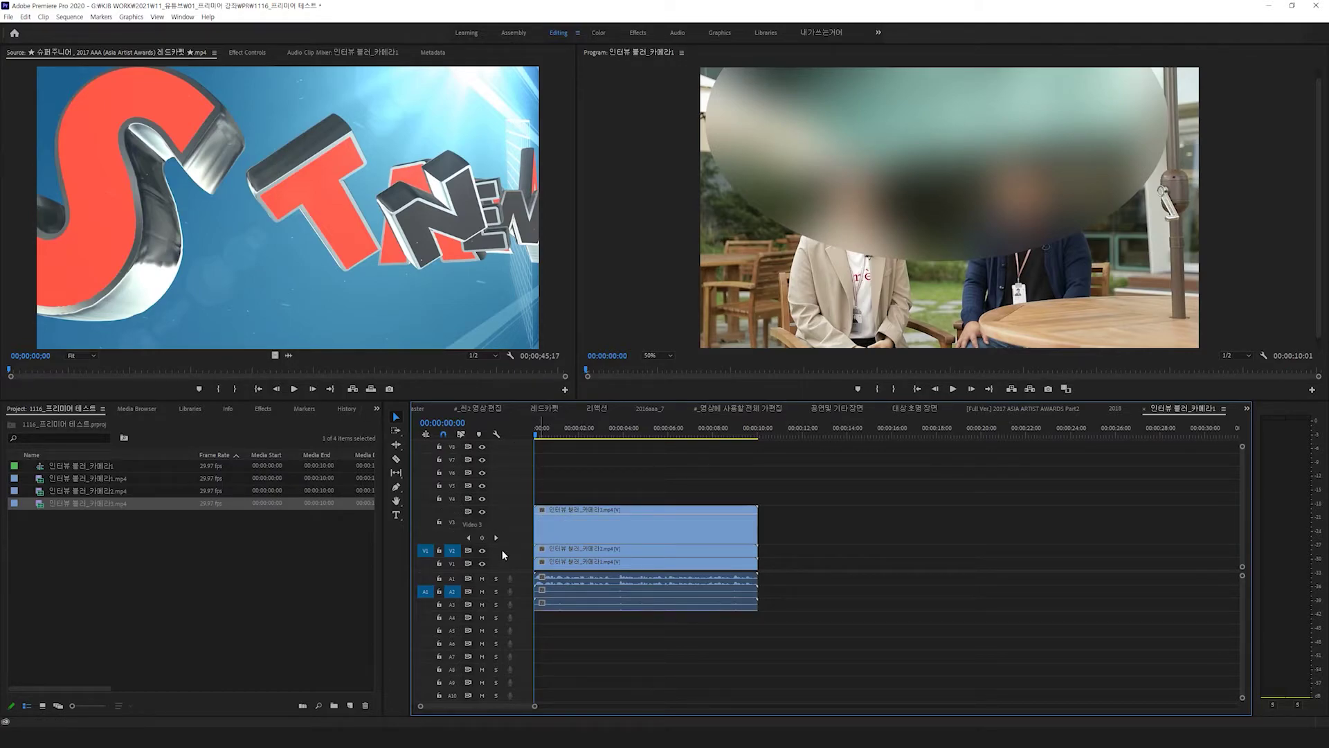
Expand track V2, scale the V3 clip to 40, and position it in the upper-left corner of the frame
{"action": "double_click", "coordinate": [502, 551]}
{"action": "left_click", "coordinate": [598, 500]}
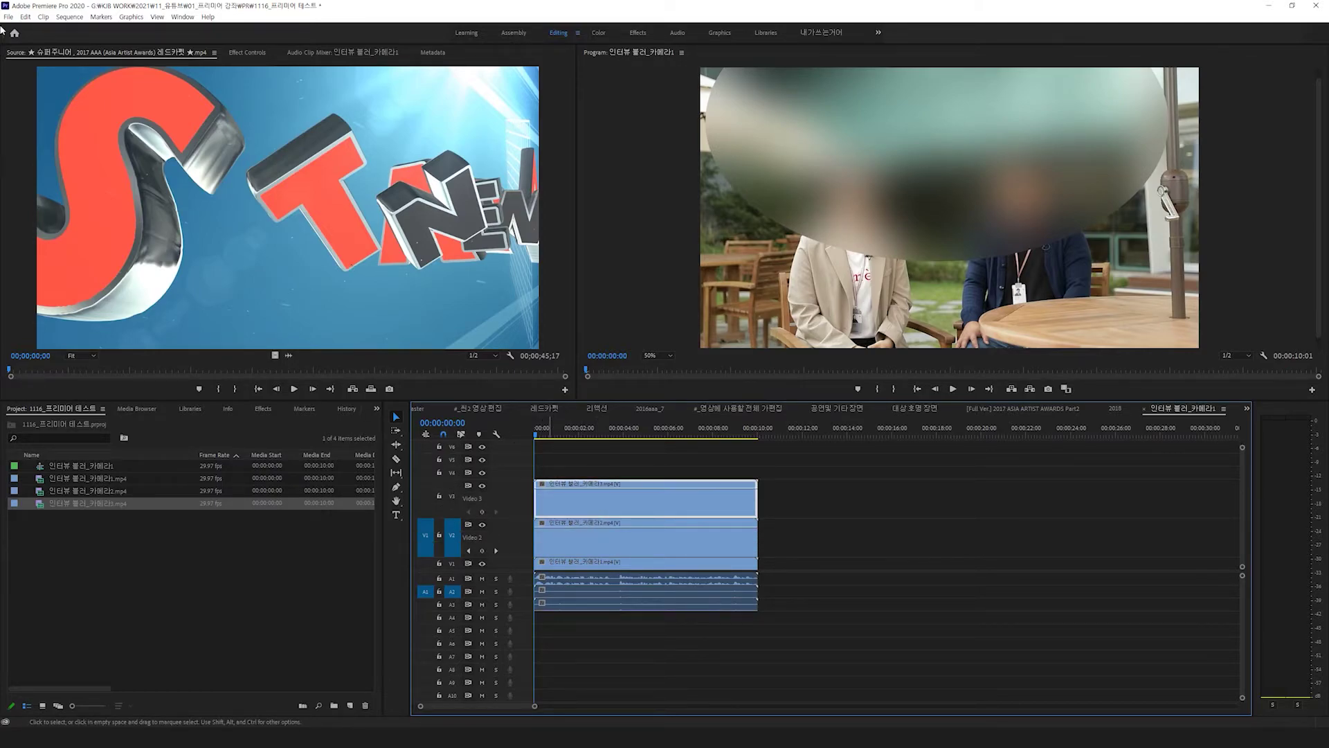
{"action": "left_click", "coordinate": [248, 53]}
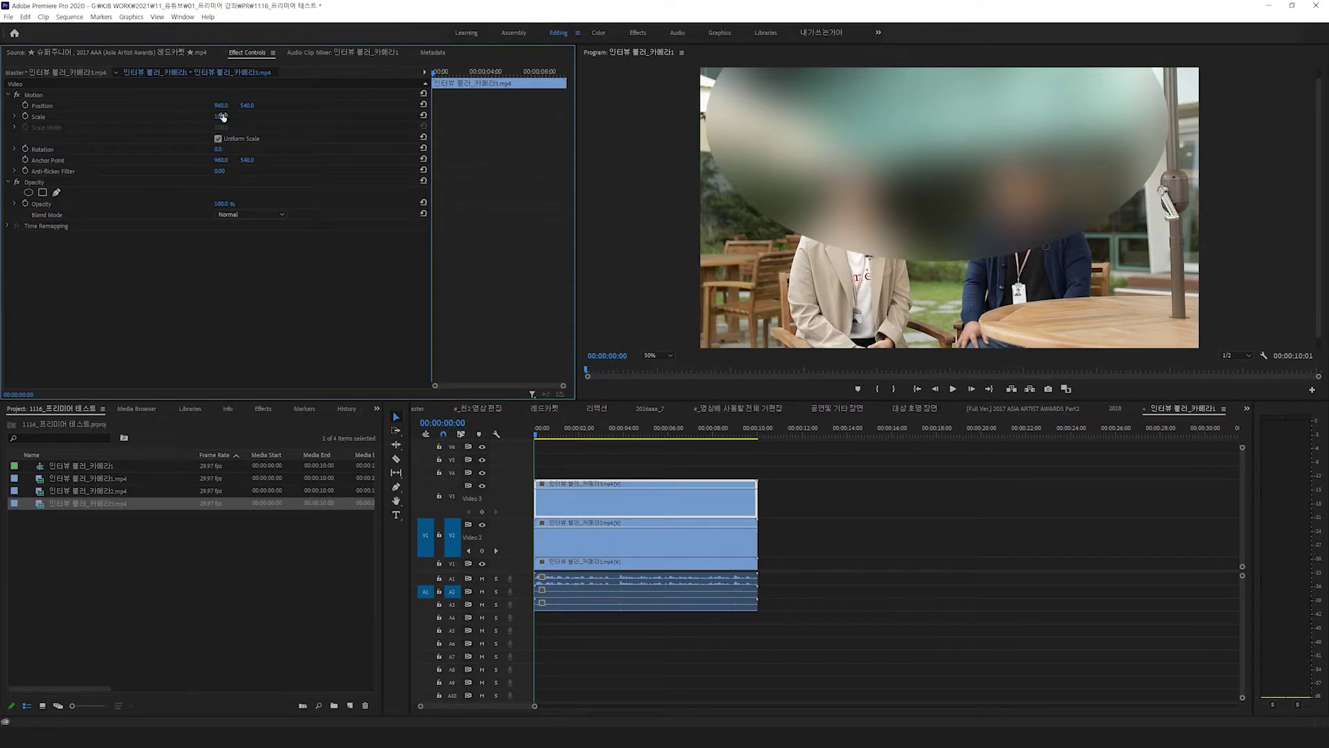
{"action": "key", "text": "Return"}
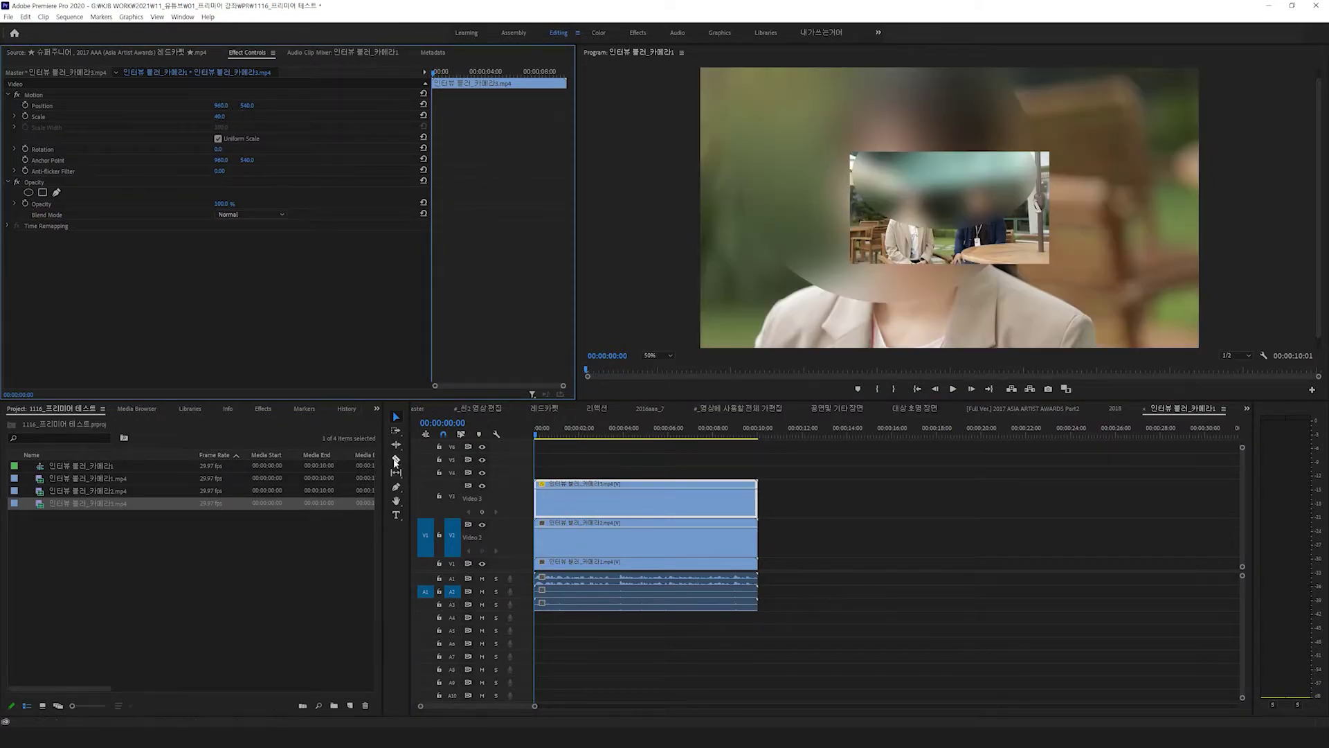
{"action": "left_click_drag", "start_coordinate": [246, 106], "coordinate": [205, 106]}
Scale the V2 clip to 40 and position it in the upper-right corner of the frame, at about 1461, 222
{"action": "left_click", "coordinate": [582, 544]}
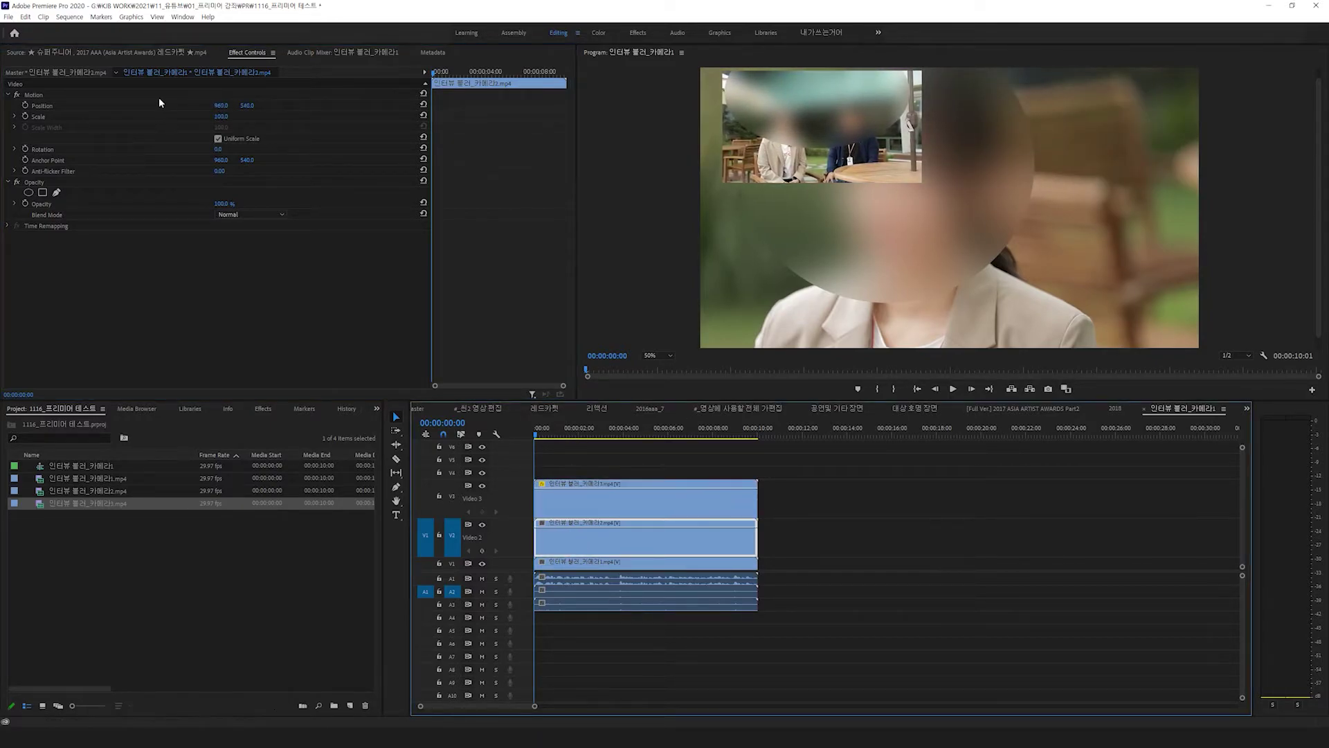
{"action": "left_click", "coordinate": [227, 117]}
{"action": "type", "text": "40"}
{"action": "left_click_drag", "start_coordinate": [249, 106], "coordinate": [348, 105]}
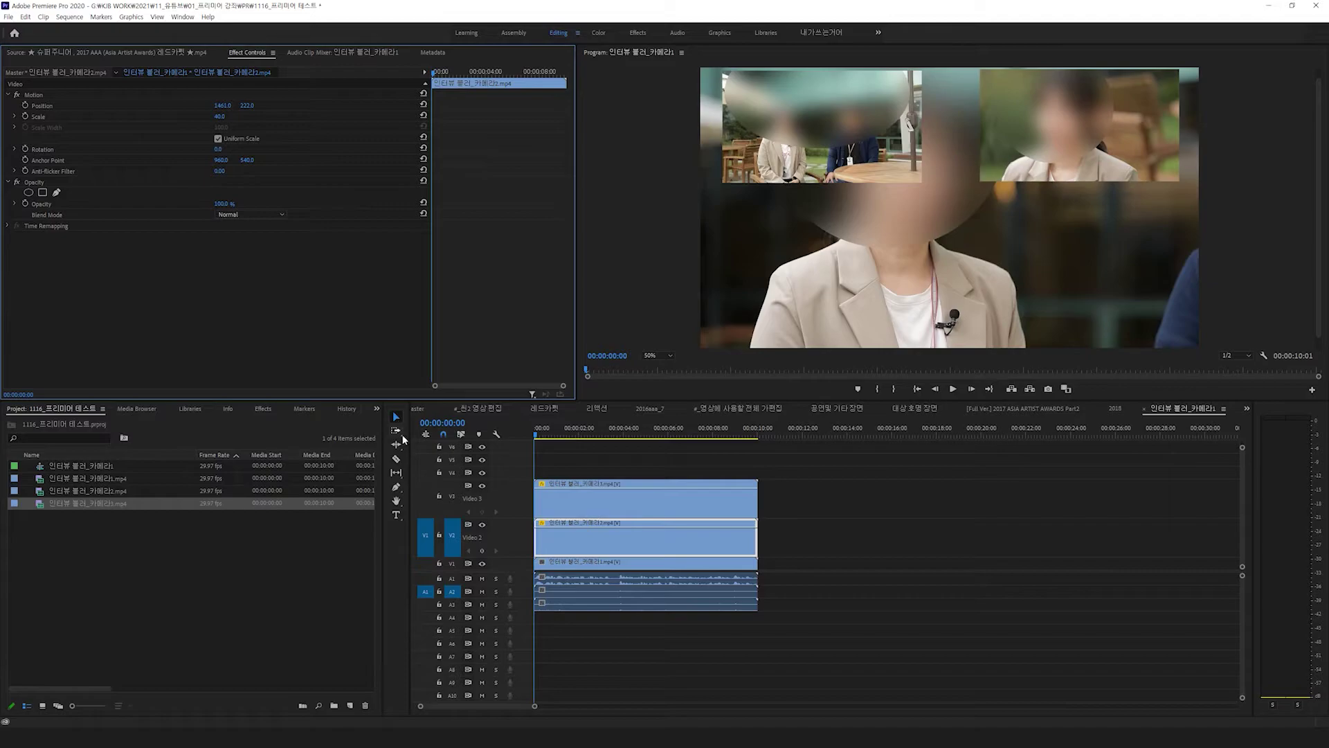
Play and scrub the three-camera layout from the sequence start to check that the shots run in sync
{"action": "left_click_drag", "start_coordinate": [534, 706], "coordinate": [456, 706]}
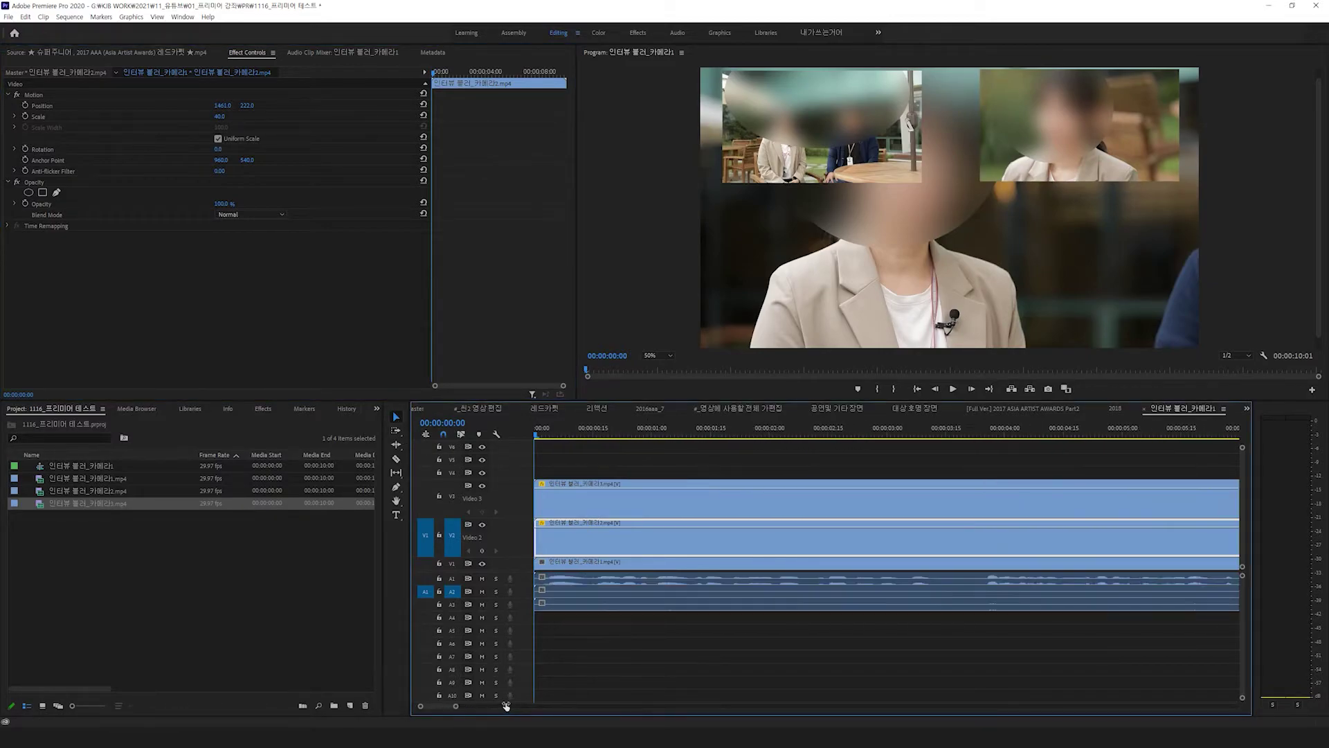
{"action": "left_click", "coordinate": [762, 658]}
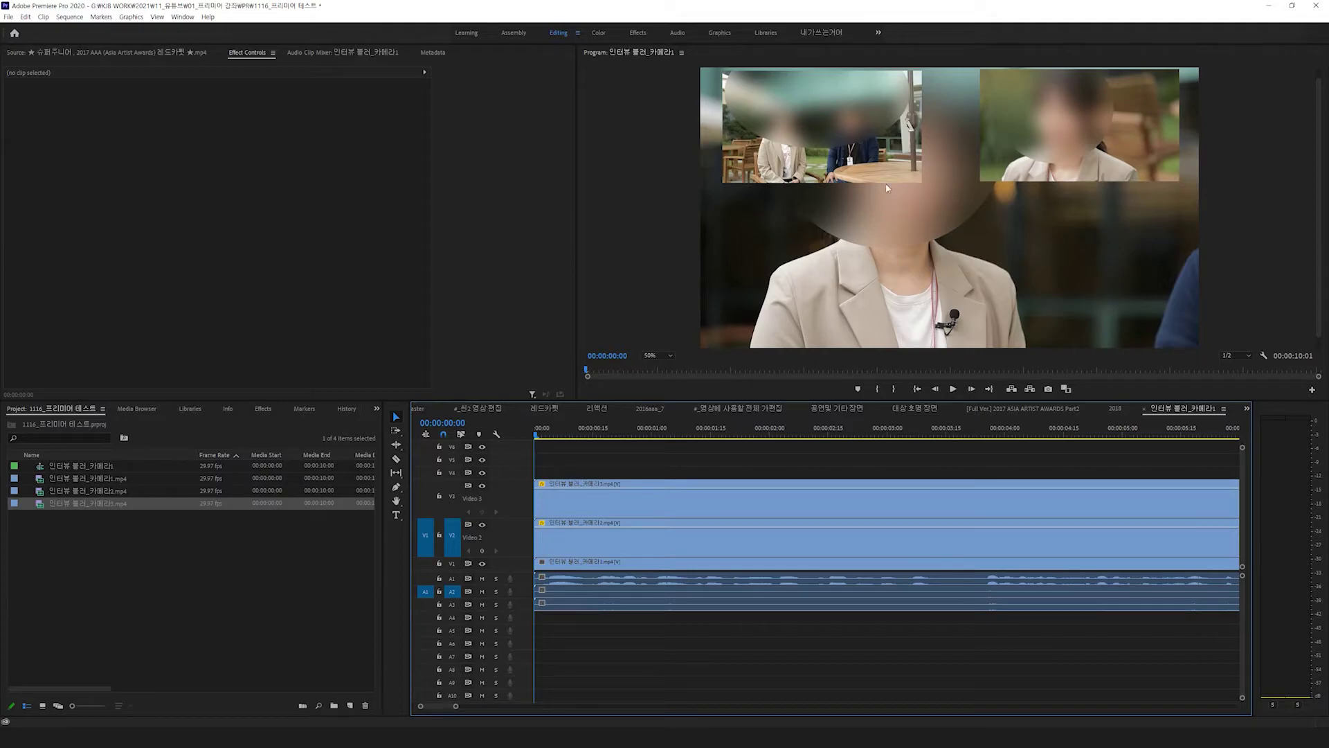
{"action": "key", "text": "space"}
{"action": "left_click", "coordinate": [781, 435]}
{"action": "left_click_drag", "start_coordinate": [771, 438], "coordinate": [539, 471]}
Expand the heights of audio tracks A2 and A3 to show their waveforms
{"action": "left_click_drag", "start_coordinate": [457, 708], "coordinate": [439, 706]}
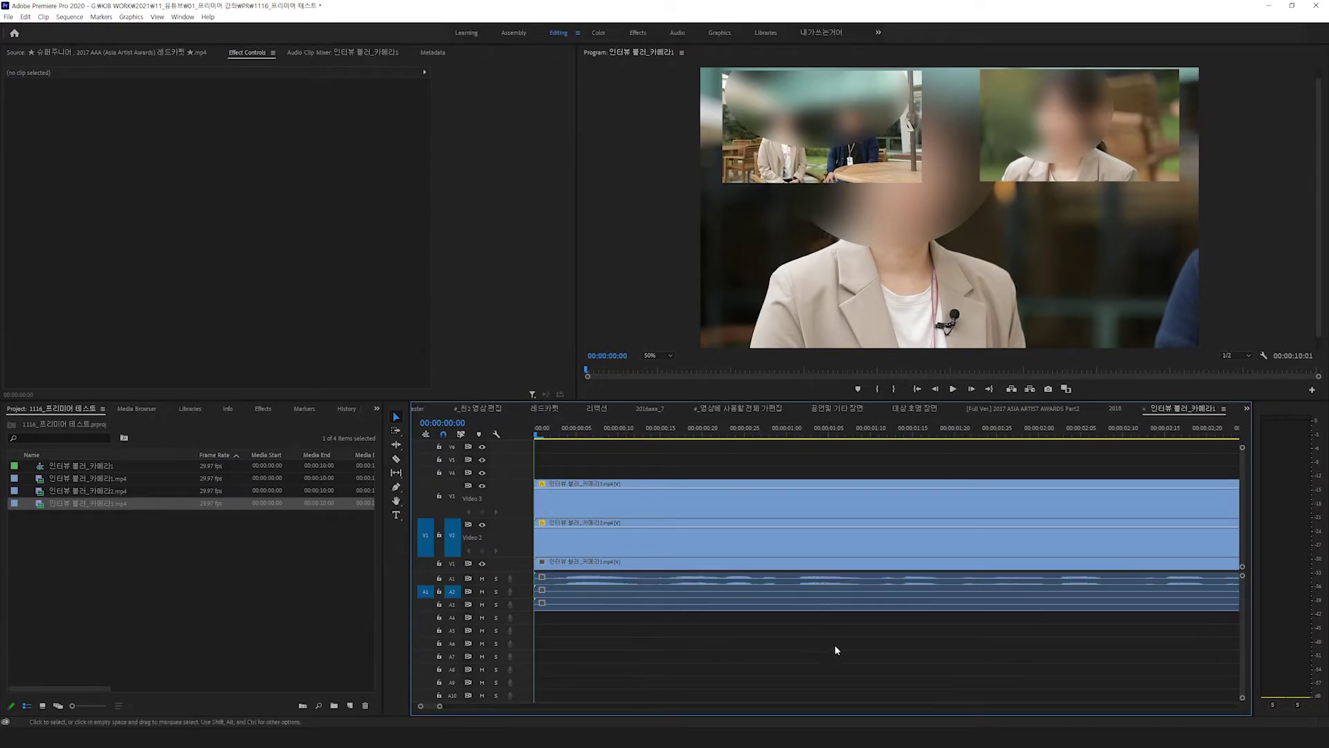
{"action": "double_click", "coordinate": [518, 594]}
{"action": "double_click", "coordinate": [523, 636]}
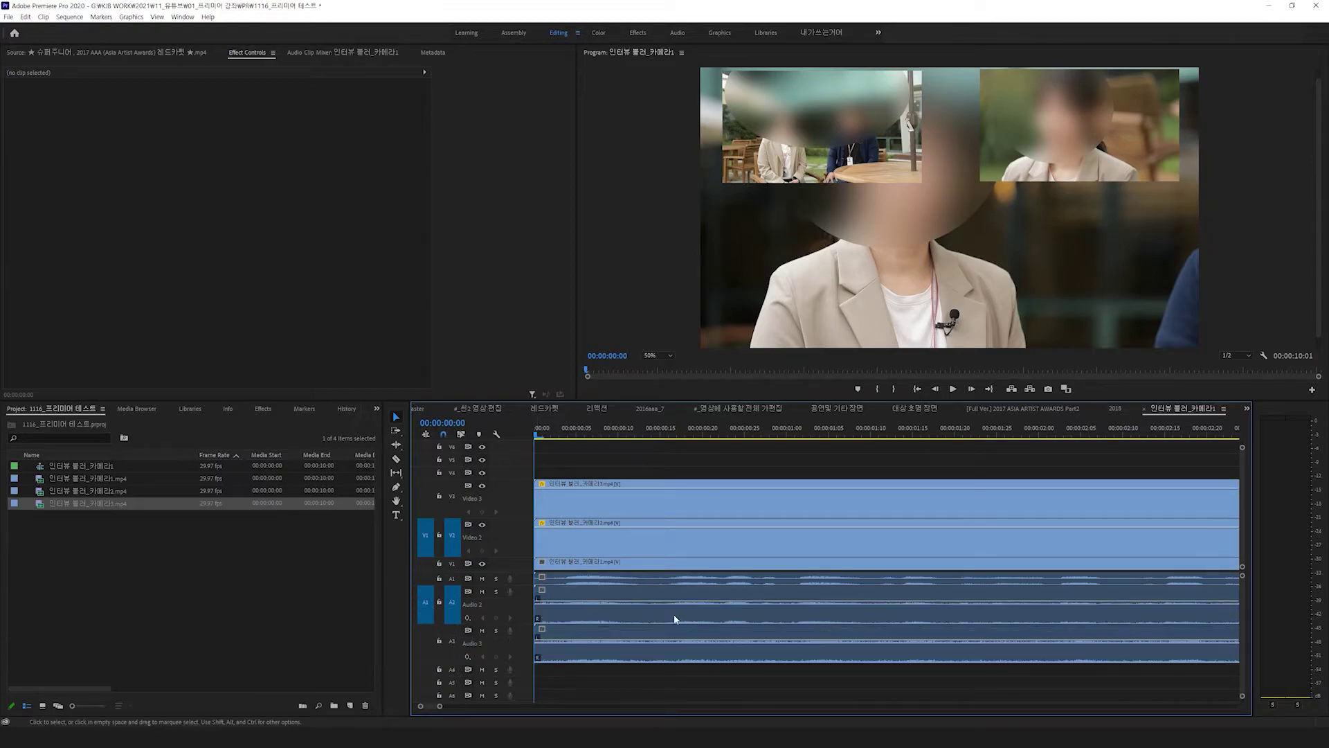
Select the A2 and A3 audio clips in turn and play the opening seconds to compare their waveforms
{"action": "left_click", "coordinate": [661, 618]}
{"action": "left_click", "coordinate": [638, 676]}
{"action": "left_click", "coordinate": [738, 654]}
{"action": "key", "text": "space"}
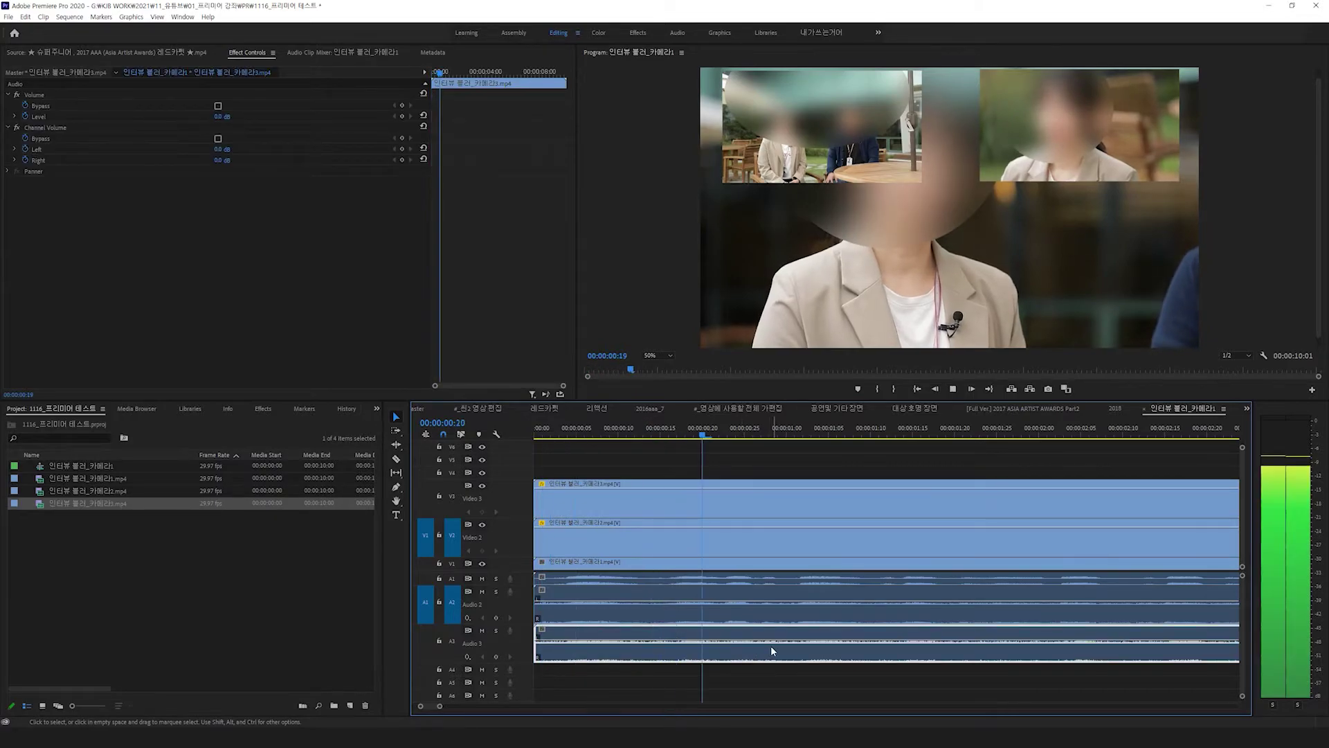
{"action": "key", "text": "space"}
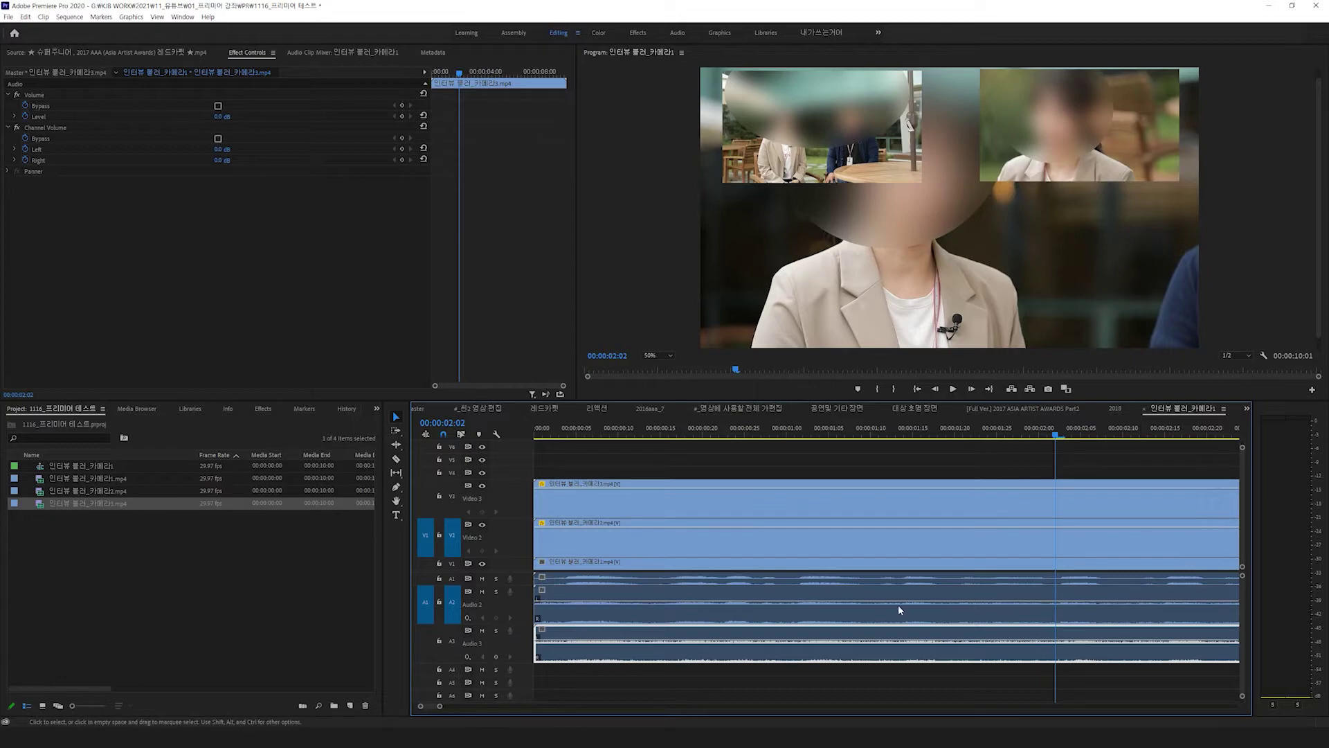
{"action": "left_click", "coordinate": [656, 613]}
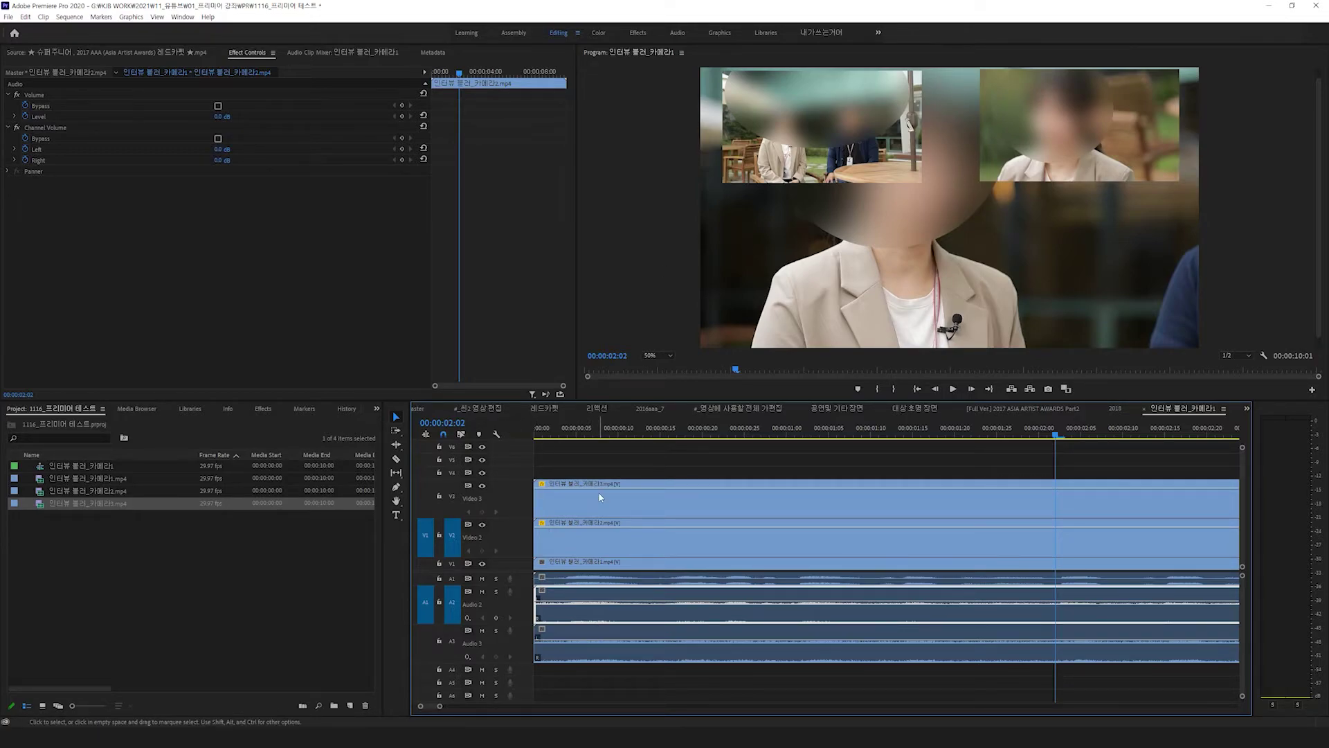
Select the V3 clip, return the playhead to the sequence start, and clear the selection
{"action": "left_click", "coordinate": [598, 460]}
{"action": "left_click", "coordinate": [588, 508]}
{"action": "left_click", "coordinate": [534, 432]}
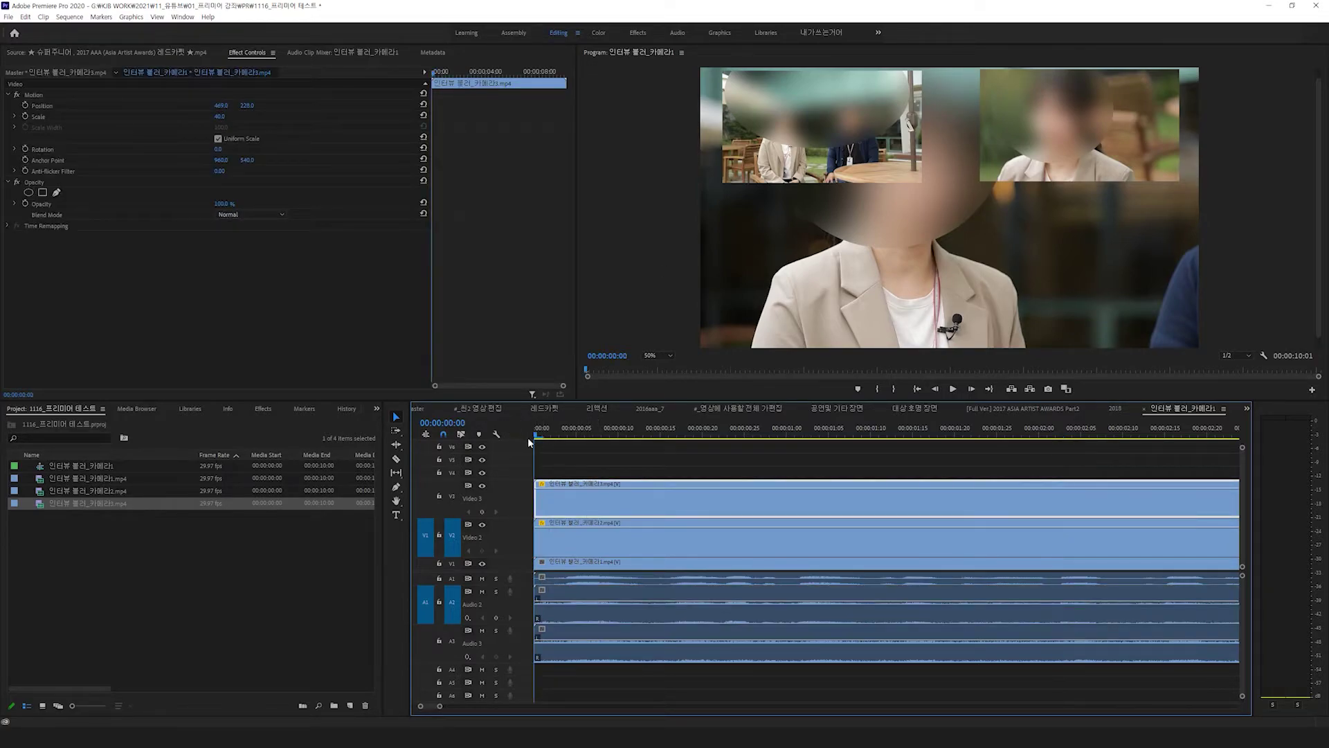
{"action": "left_click_drag", "start_coordinate": [440, 706], "coordinate": [431, 708]}
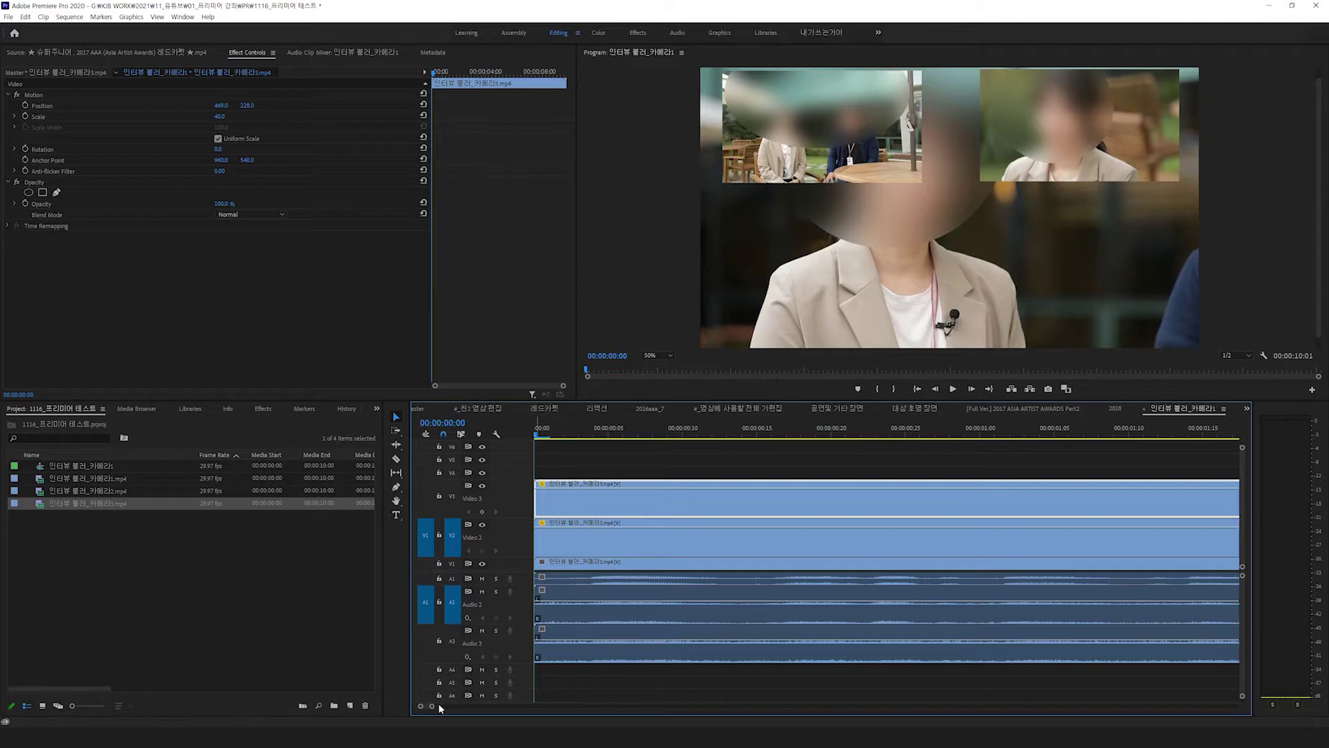
{"action": "left_click_drag", "start_coordinate": [432, 707], "coordinate": [559, 706]}
{"action": "left_click", "coordinate": [721, 520]}
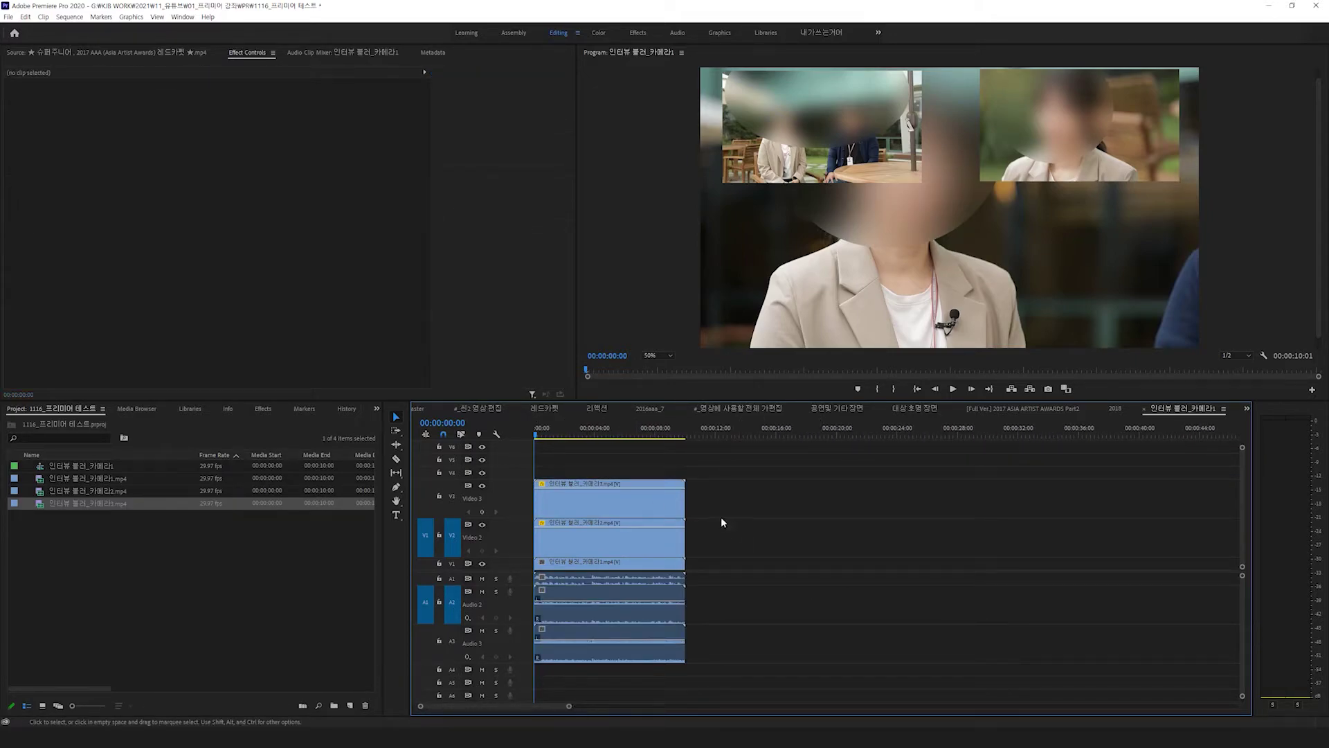
Shift the V2 clip with its A2 audio about two seconds later and the V3 clip with its A3 audio about one second later
{"action": "left_click", "coordinate": [616, 547]}
{"action": "left_click", "coordinate": [567, 615], "text": "shift"}
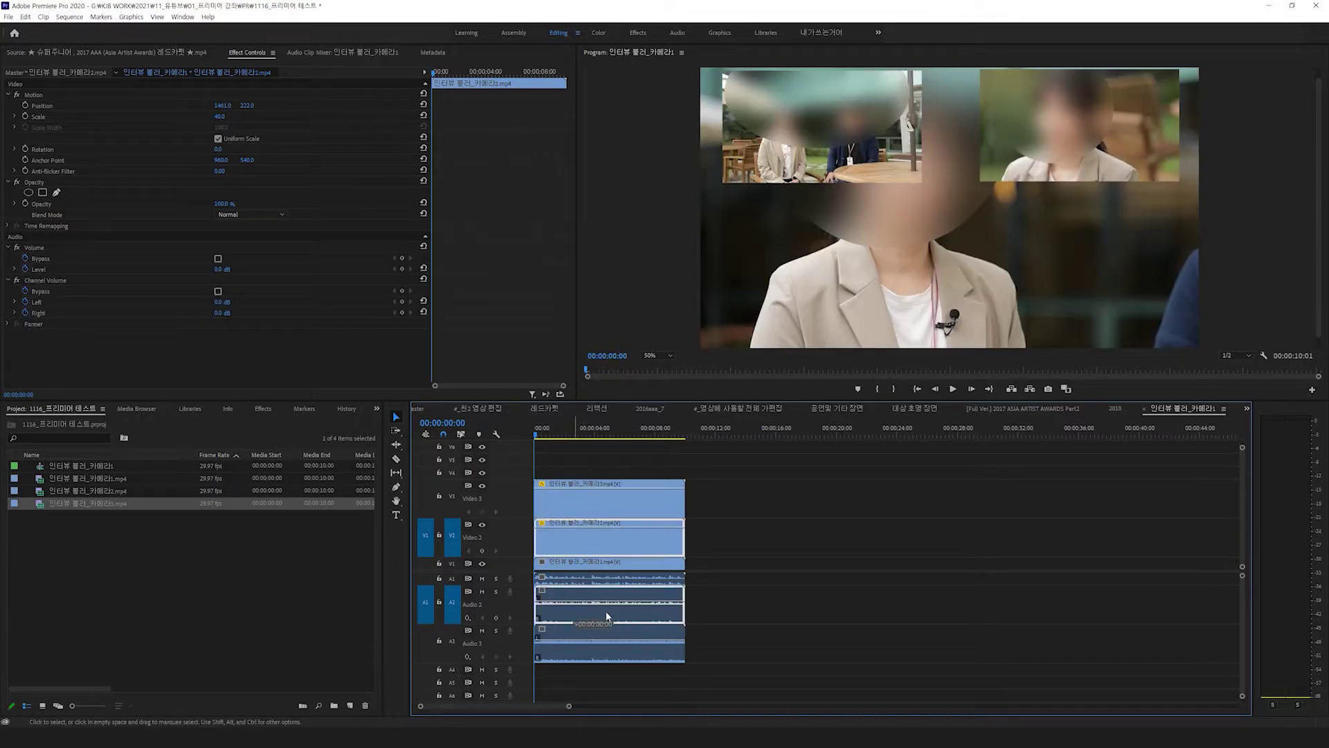
{"action": "left_click_drag", "start_coordinate": [607, 616], "coordinate": [642, 616]}
{"action": "left_click", "coordinate": [609, 500]}
{"action": "left_click_drag", "start_coordinate": [610, 500], "coordinate": [628, 509]}
Play the offset camera clips to check how their pictures and sound line up
{"action": "left_click", "coordinate": [842, 524]}
{"action": "key", "text": "space"}
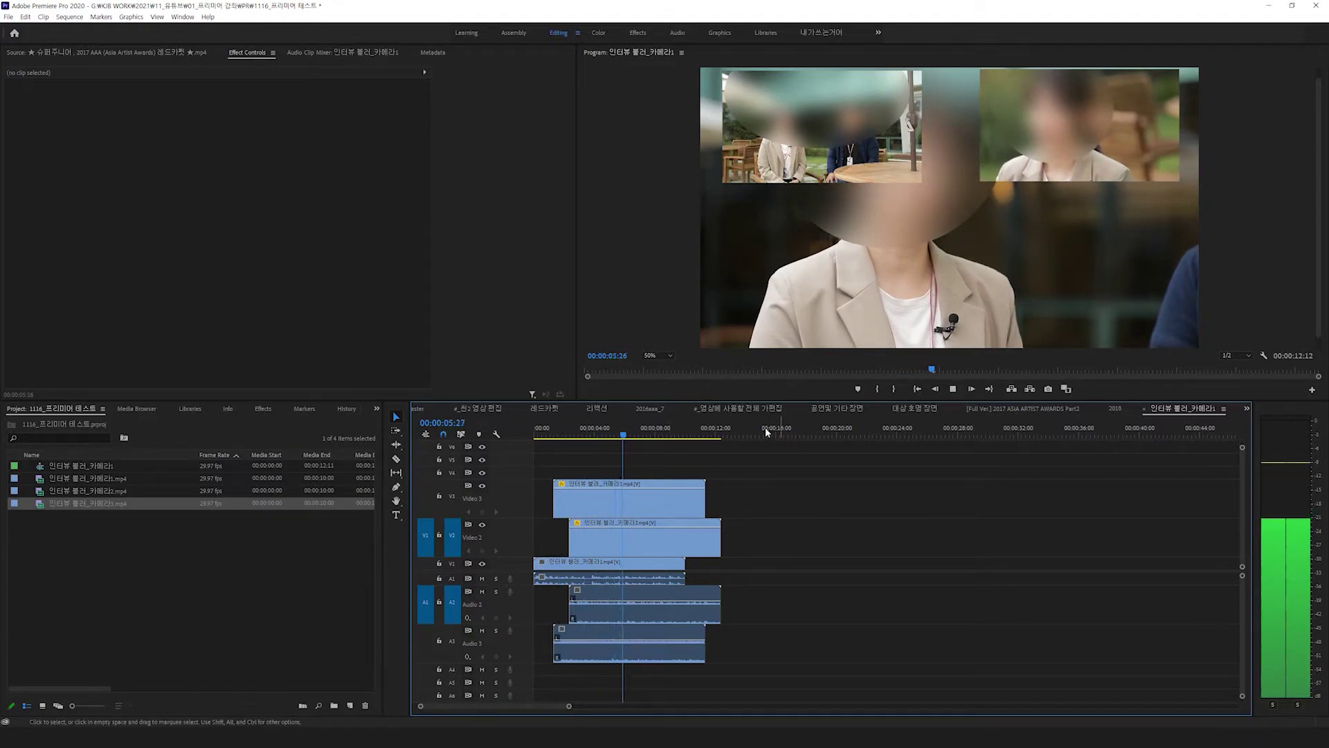
{"action": "key", "text": "space"}
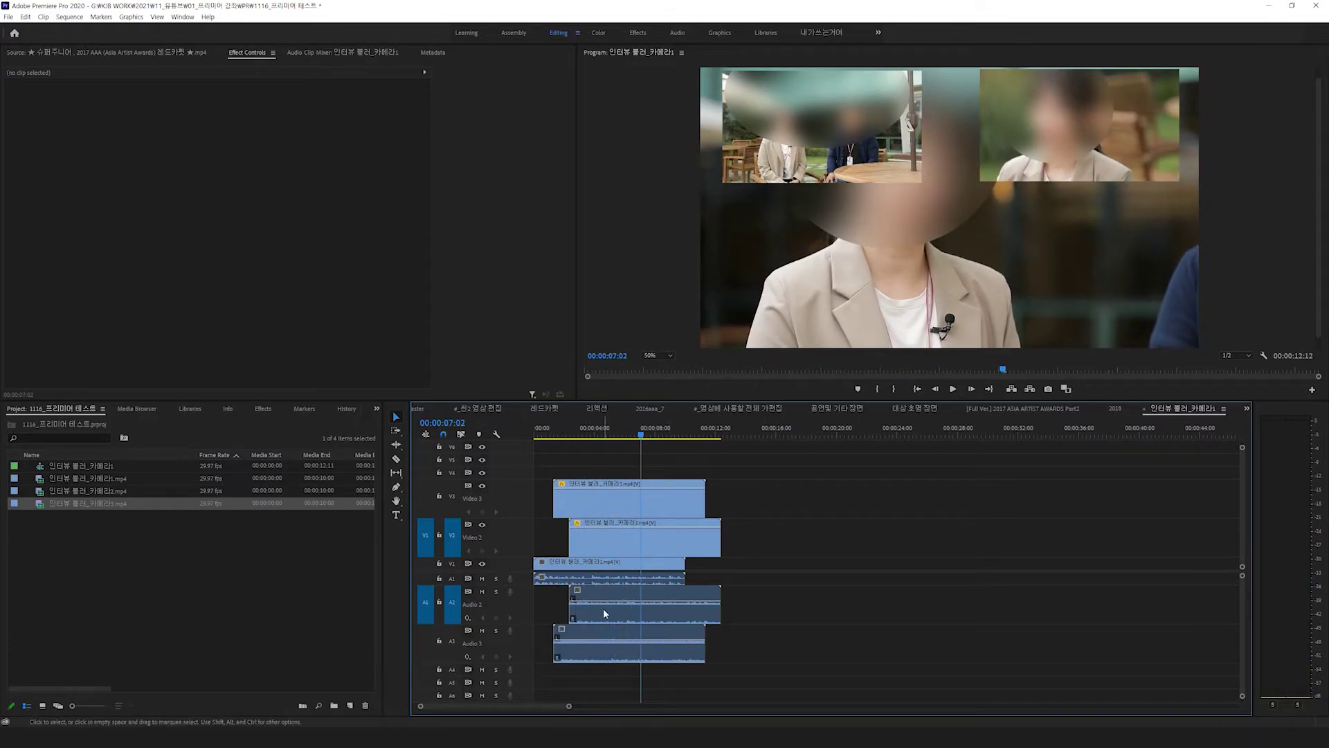
Move the V2 and V3 clips with their audio back to the sequence start, aligned with the V1 clip
{"action": "left_click_drag", "start_coordinate": [570, 707], "coordinate": [479, 706]}
{"action": "left_click_drag", "start_coordinate": [563, 535], "coordinate": [647, 611]}
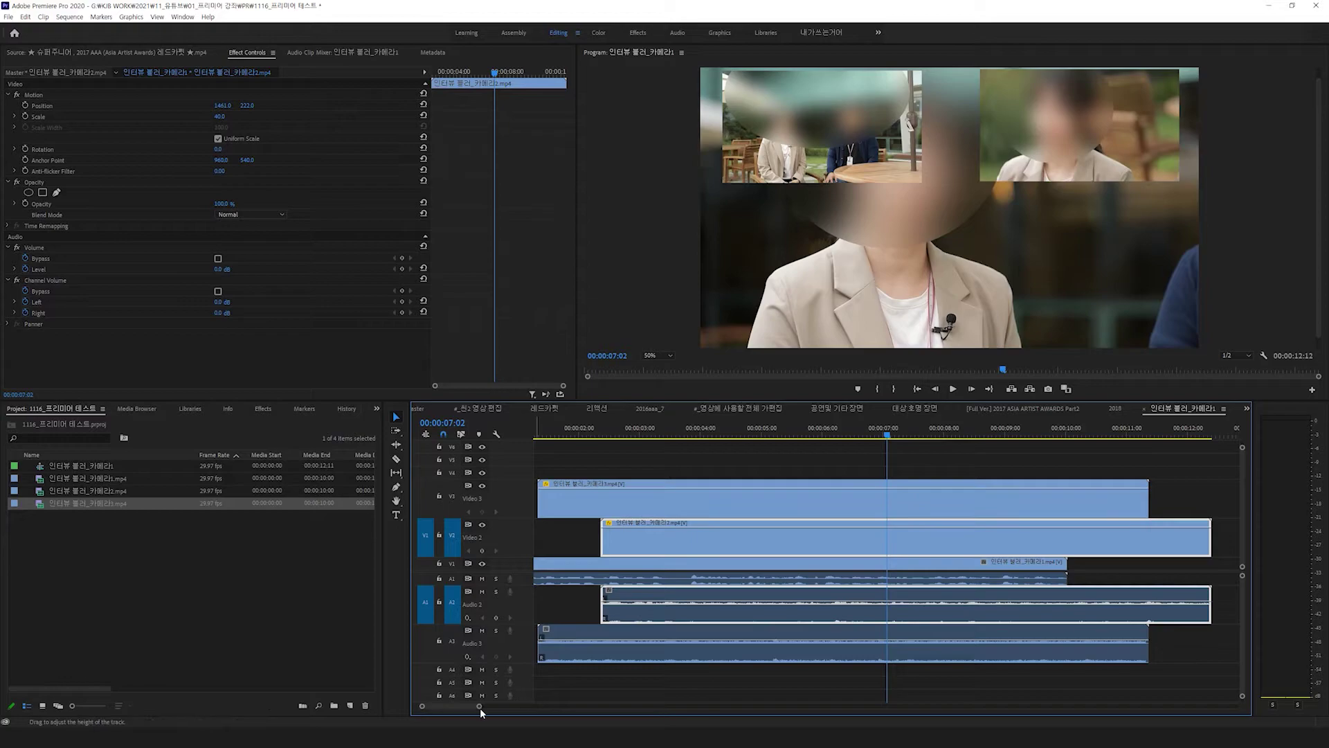
{"action": "left_click_drag", "start_coordinate": [480, 708], "coordinate": [427, 704]}
{"action": "left_click_drag", "start_coordinate": [769, 552], "coordinate": [610, 545]}
{"action": "left_click", "coordinate": [597, 427]}
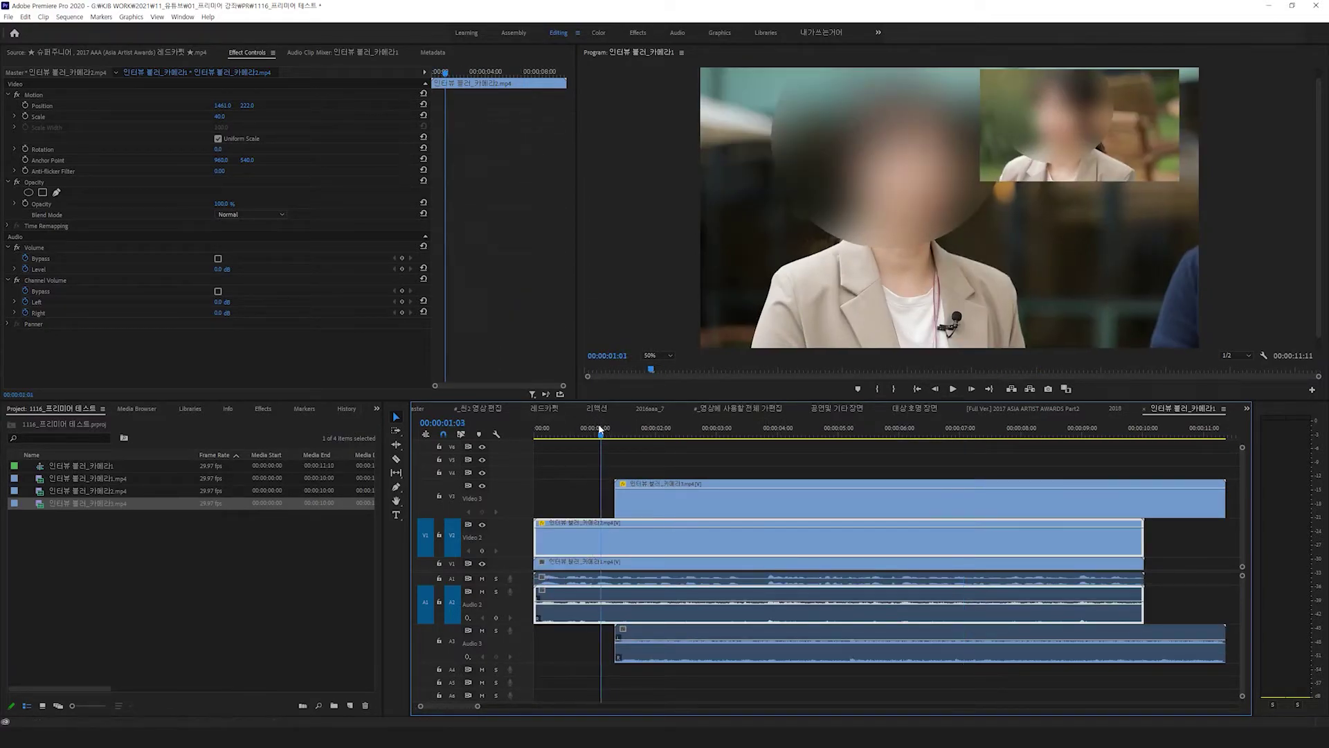
{"action": "left_click", "coordinate": [677, 499]}
{"action": "left_click_drag", "start_coordinate": [658, 634], "coordinate": [577, 642]}
{"action": "left_click", "coordinate": [587, 671]}
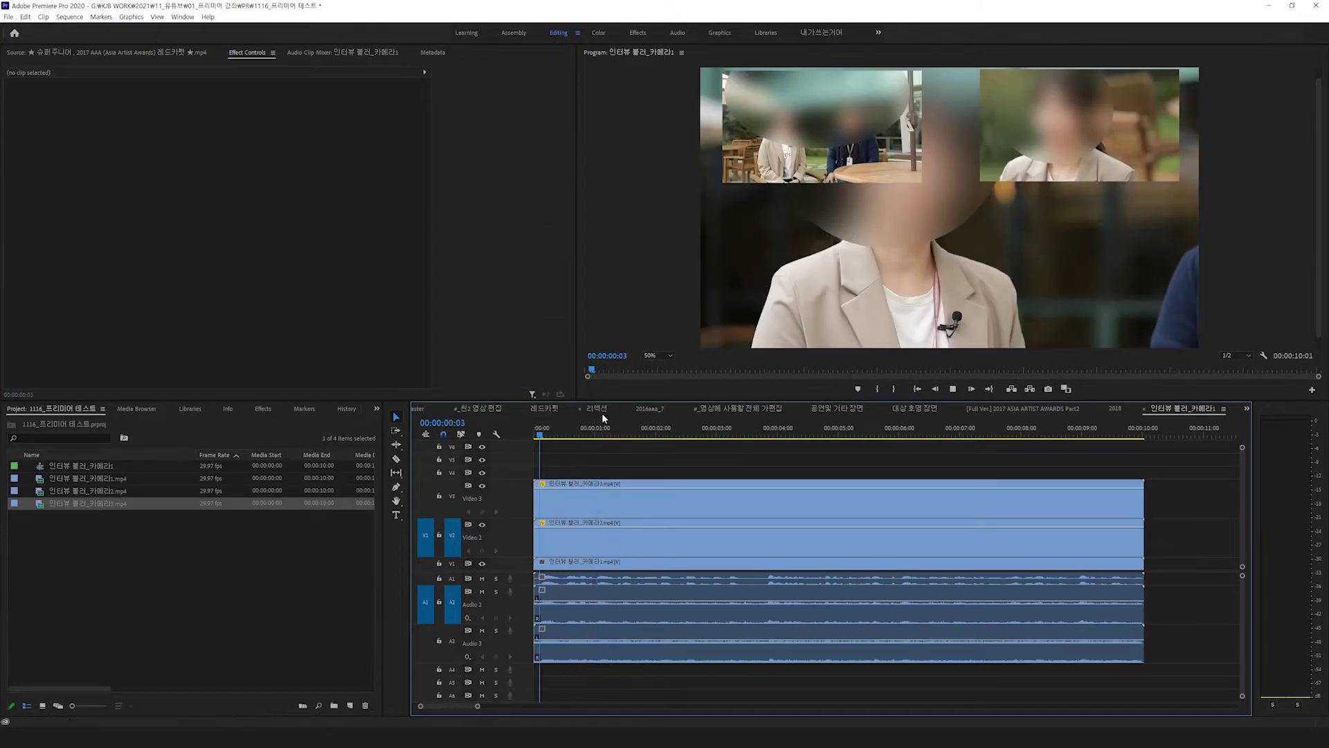
Play the aligned three-camera clips from several points in the first seconds to find a passage to cut
{"action": "key", "text": "space"}
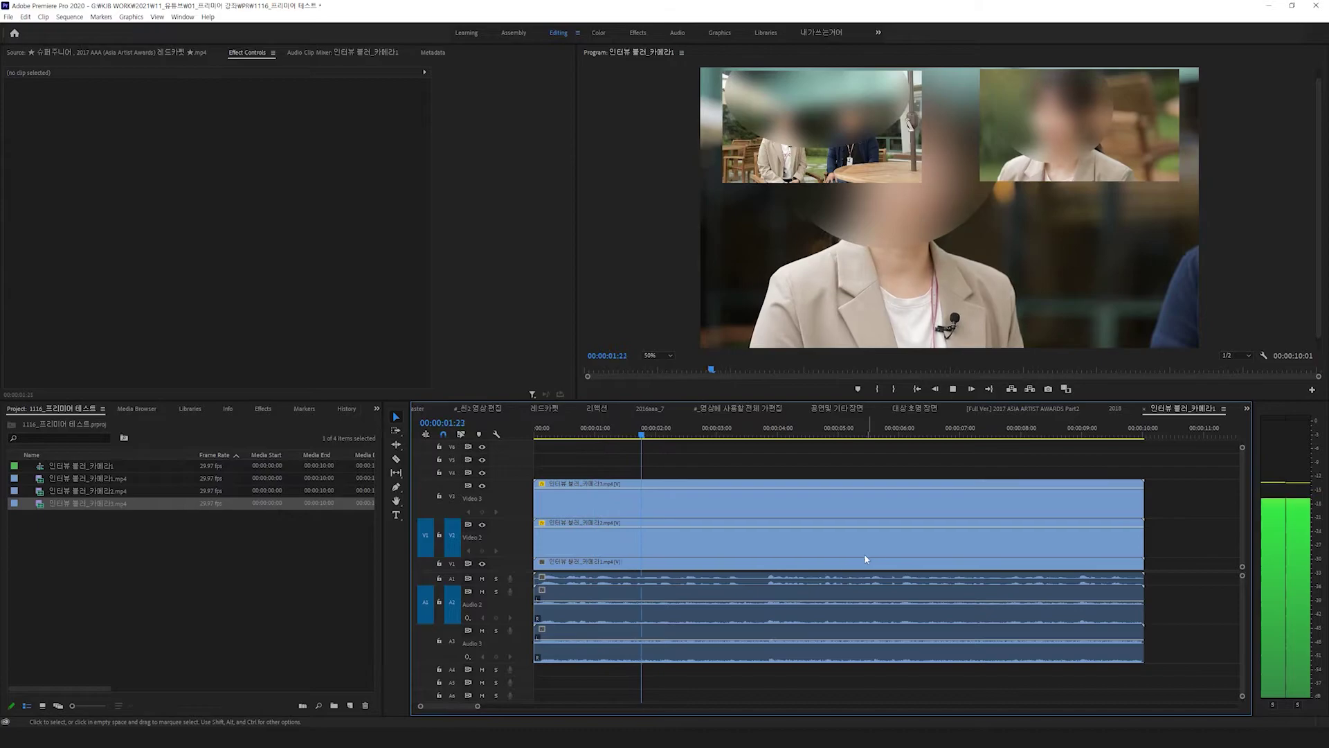
{"action": "left_click", "coordinate": [767, 435]}
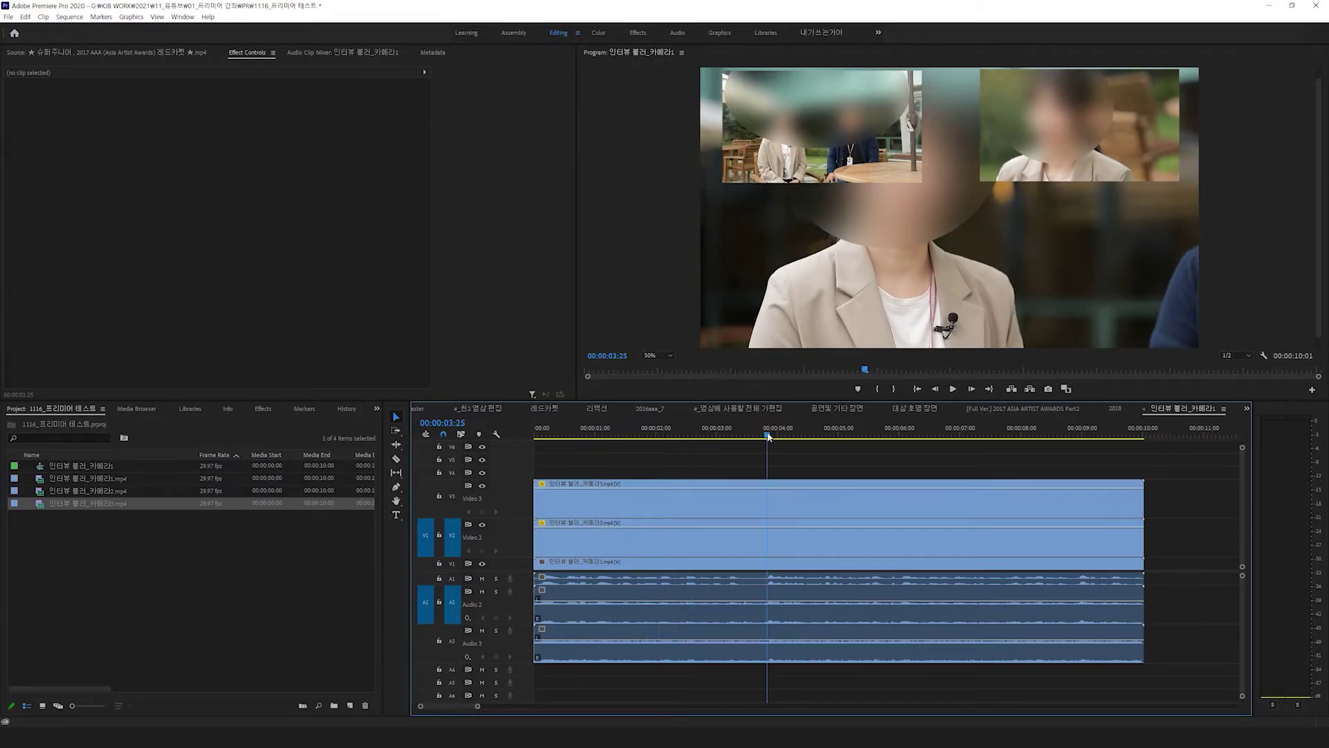
{"action": "left_click", "coordinate": [566, 429]}
{"action": "key", "text": "space"}
{"action": "key", "text": "space"}
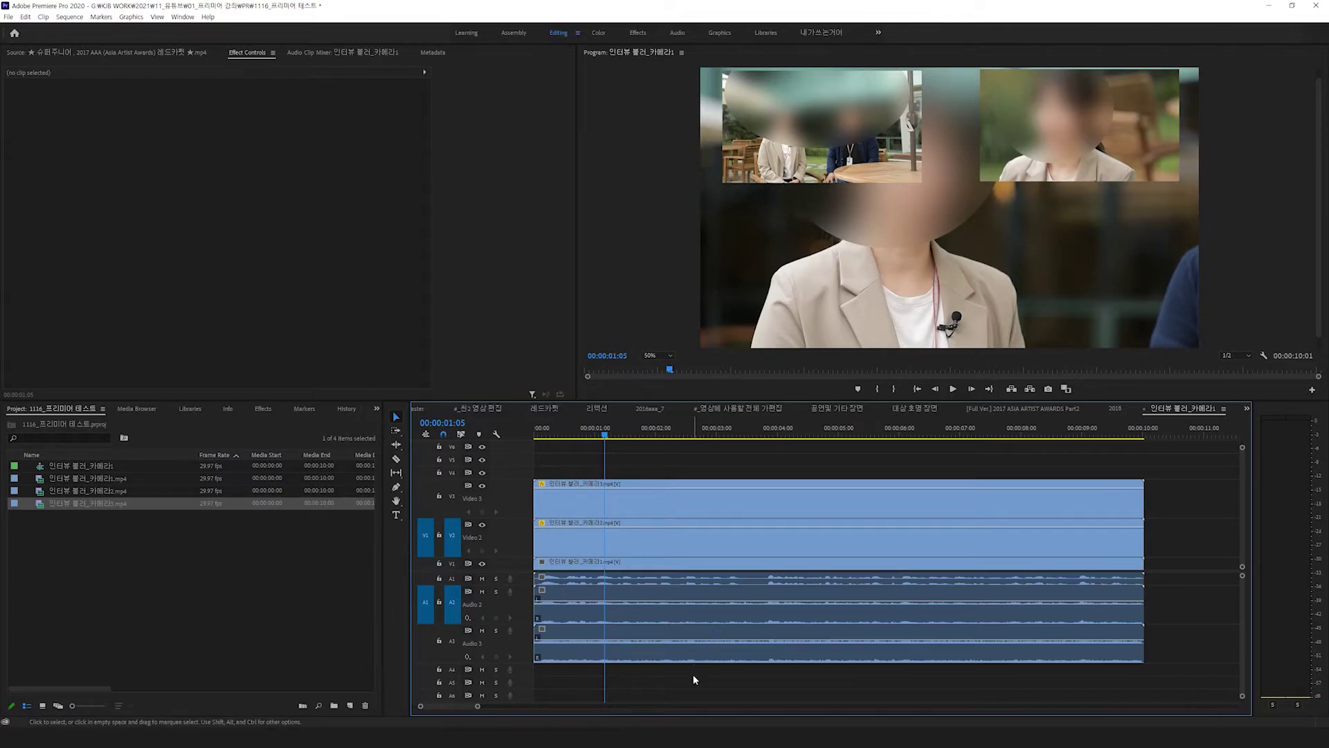
{"action": "key", "text": "space"}
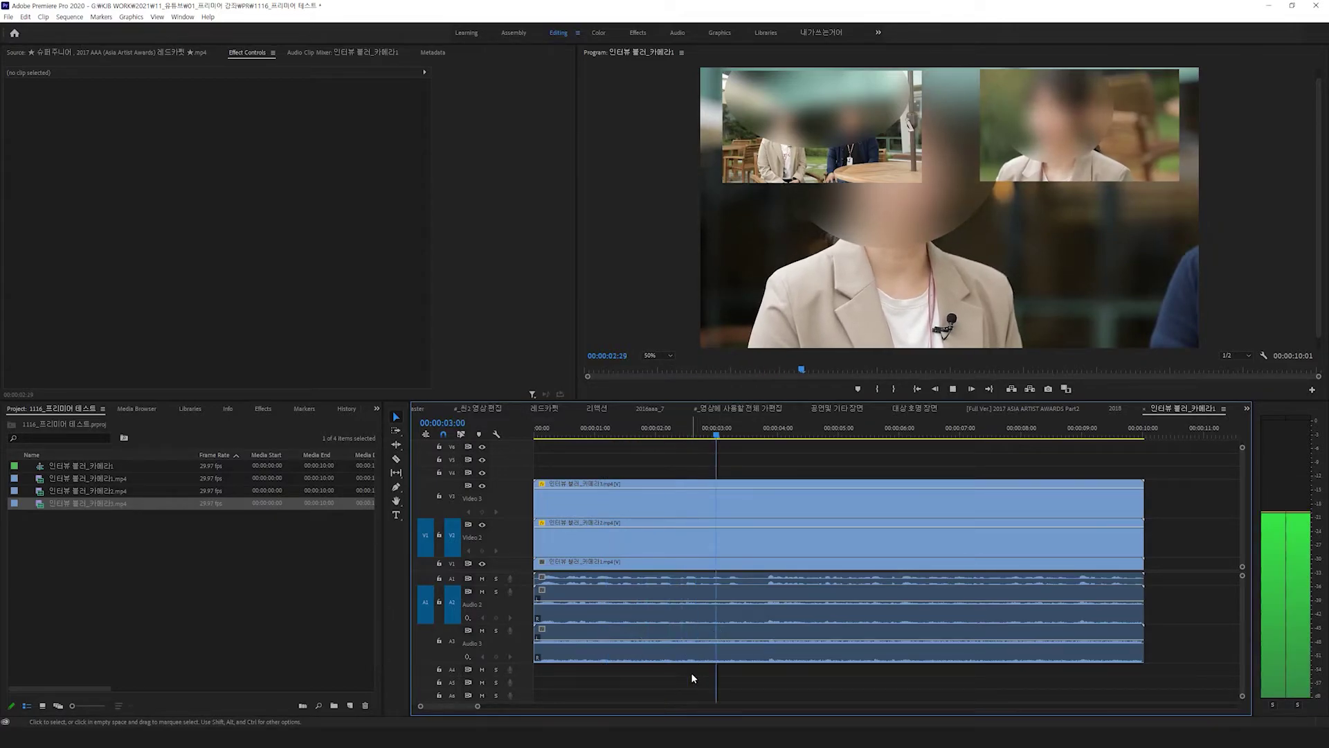
{"action": "key", "text": "space"}
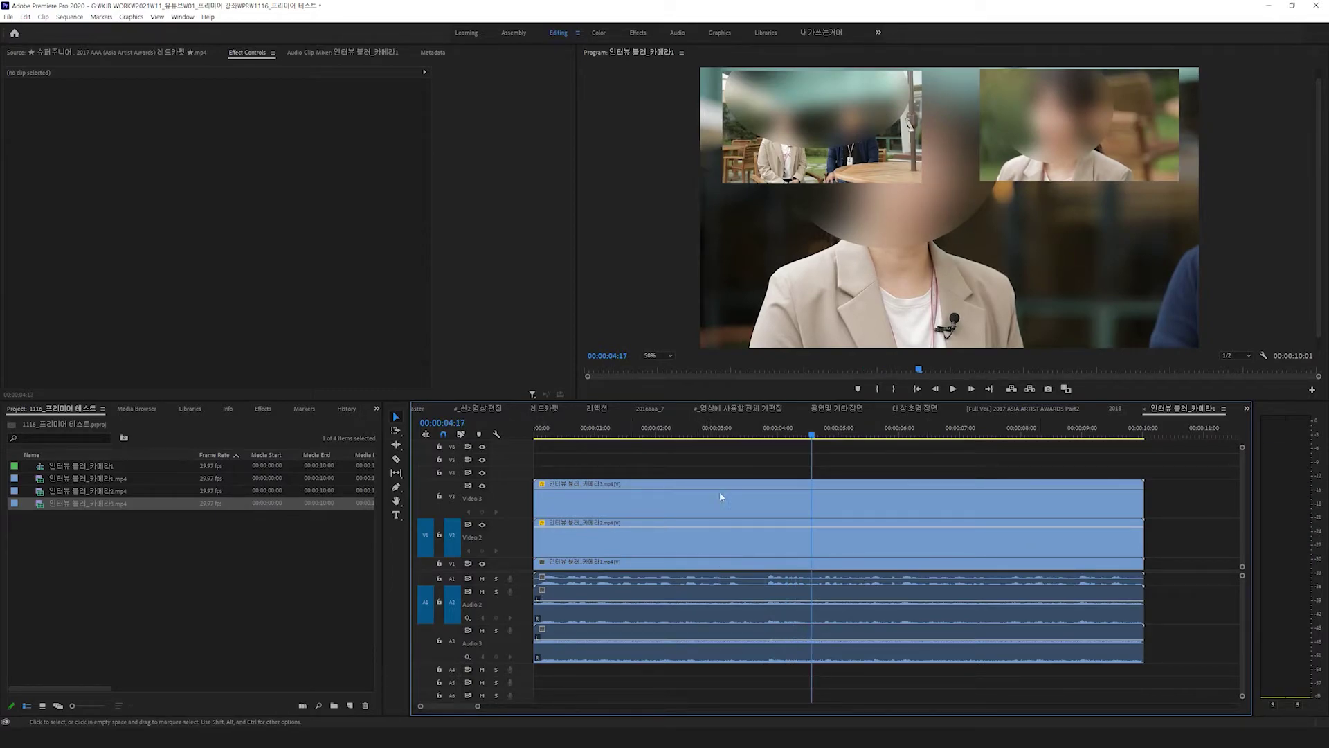
{"action": "mouse_move", "coordinate": [725, 438]}
{"action": "left_mouse_down"}
{"action": "mouse_move", "coordinate": [739, 439]}
{"action": "mouse_move", "coordinate": [707, 440]}
{"action": "left_mouse_up"}
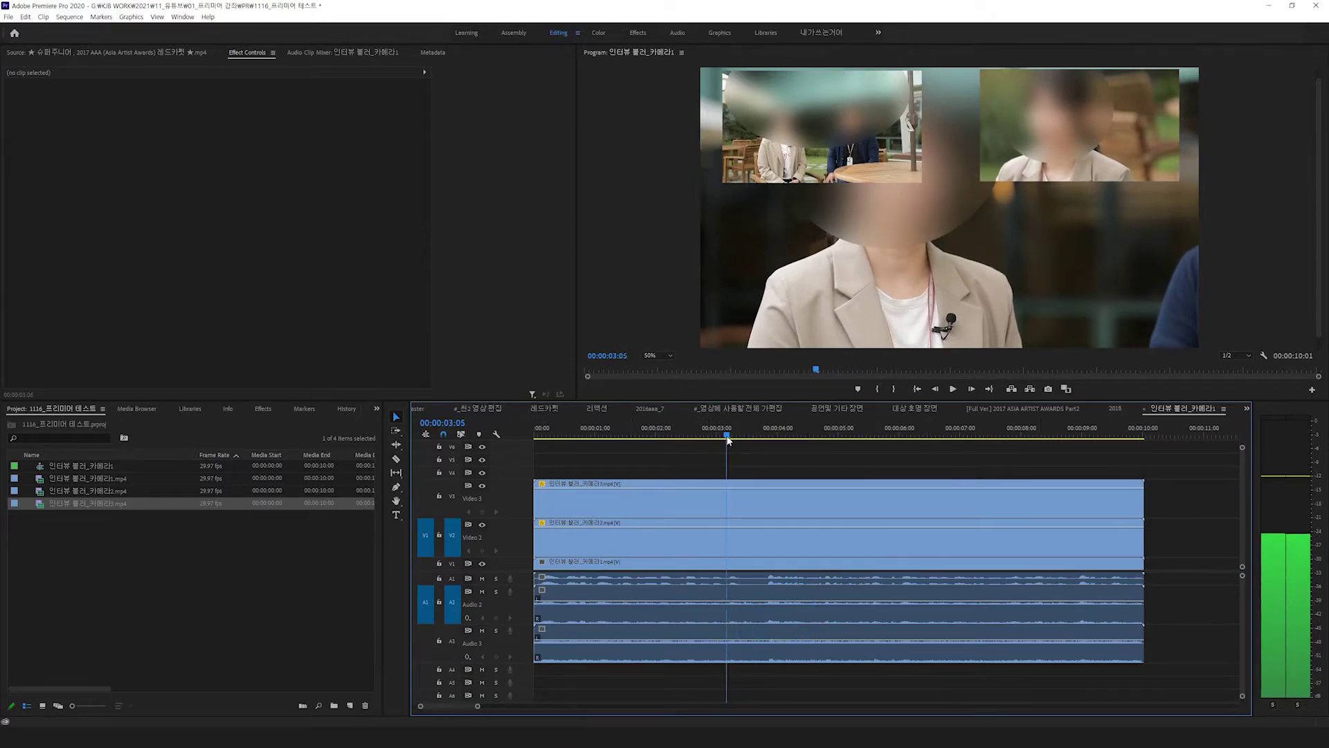
{"action": "key", "text": "space"}
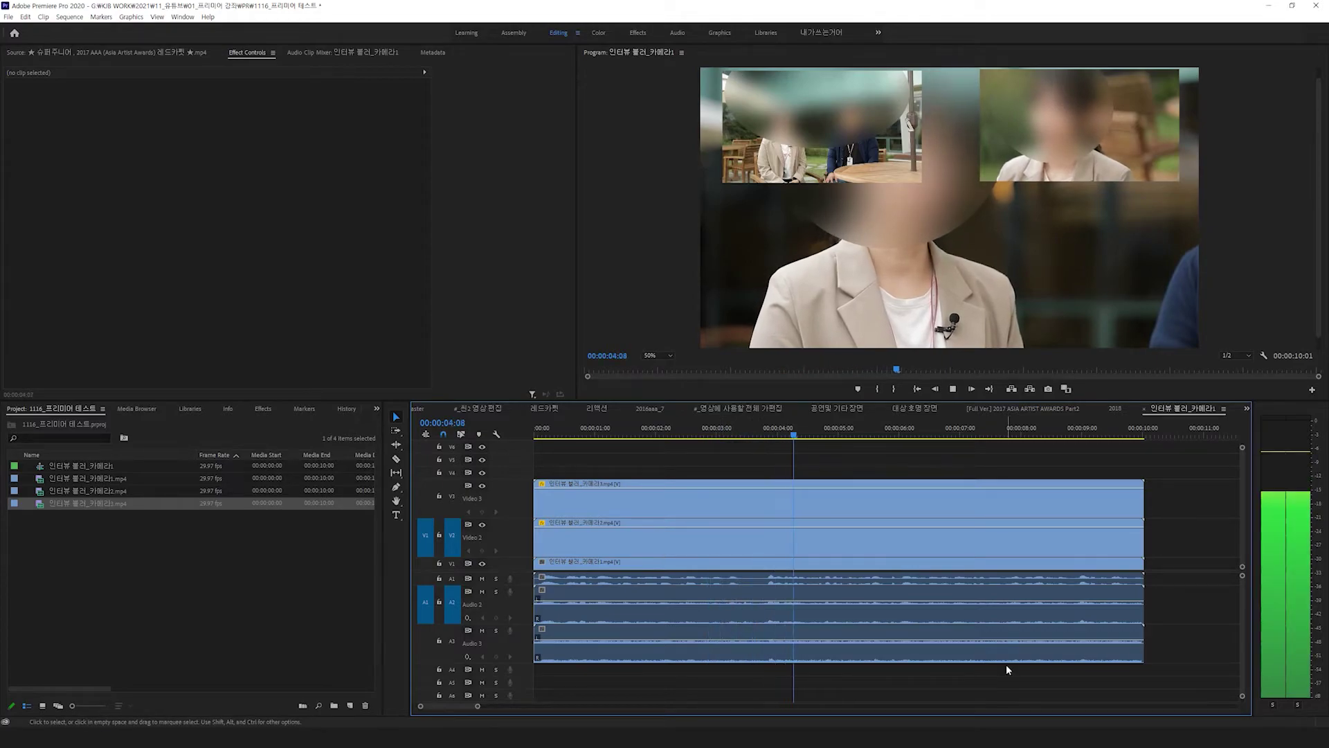
{"action": "key", "text": "space"}
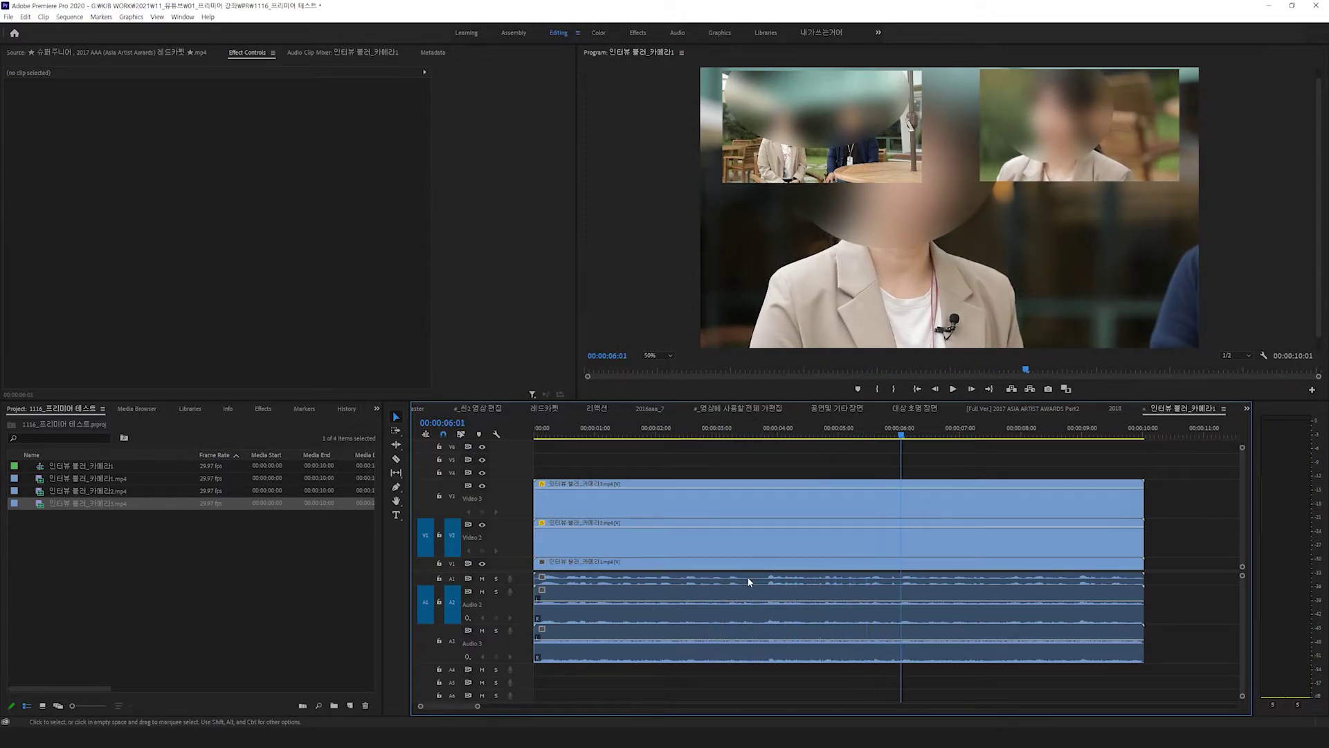
Cut the V2 and V3 clips and the audio on A1 to A3 at 00;00;03;11 and again about 11 frames on
{"action": "left_click", "coordinate": [738, 434]}
{"action": "key", "text": "c"}
{"action": "left_click", "coordinate": [739, 497]}
{"action": "left_click", "coordinate": [738, 553]}
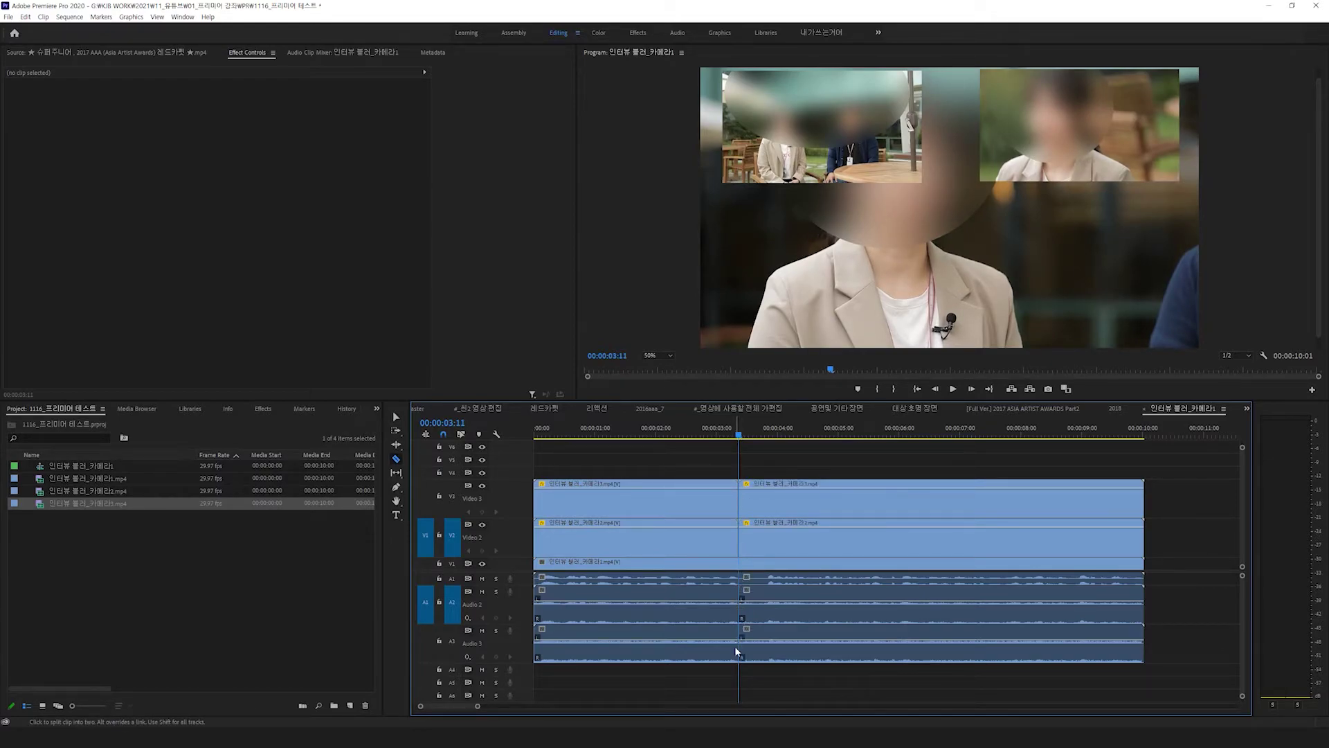
{"action": "left_click", "coordinate": [765, 613]}
{"action": "left_click", "coordinate": [761, 539]}
{"action": "left_click", "coordinate": [761, 499]}
Delete the short video segments between the two cuts on V3 and V2
{"action": "key", "text": "v"}
{"action": "left_click", "coordinate": [750, 498]}
{"action": "key", "text": "Delete"}
{"action": "left_click", "coordinate": [750, 525]}
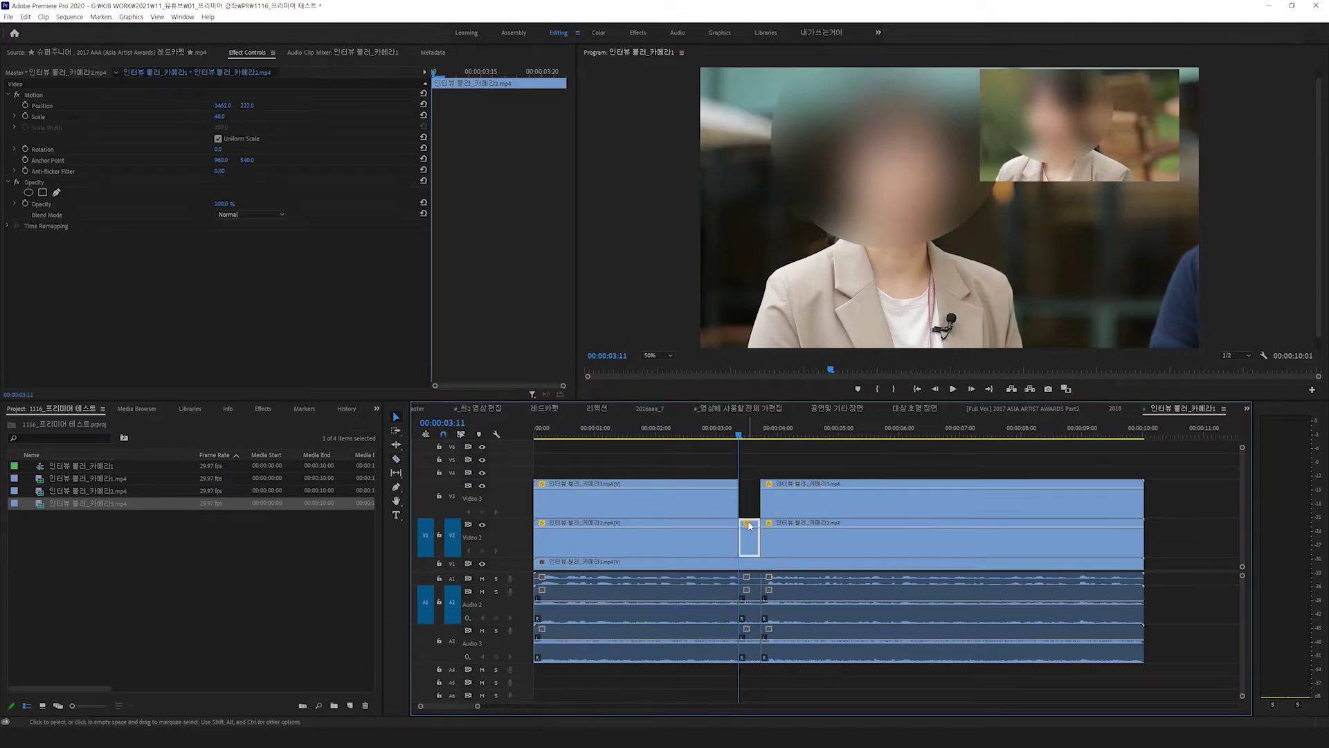
{"action": "key", "text": "Delete"}
Try to delete the V1 clip together with the short audio segments between the cuts, and undo that deletion
{"action": "left_click", "coordinate": [750, 538]}
{"action": "left_click", "coordinate": [749, 579]}
{"action": "left_click_drag", "start_coordinate": [750, 545], "coordinate": [747, 655]}
{"action": "key", "text": "Delete"}
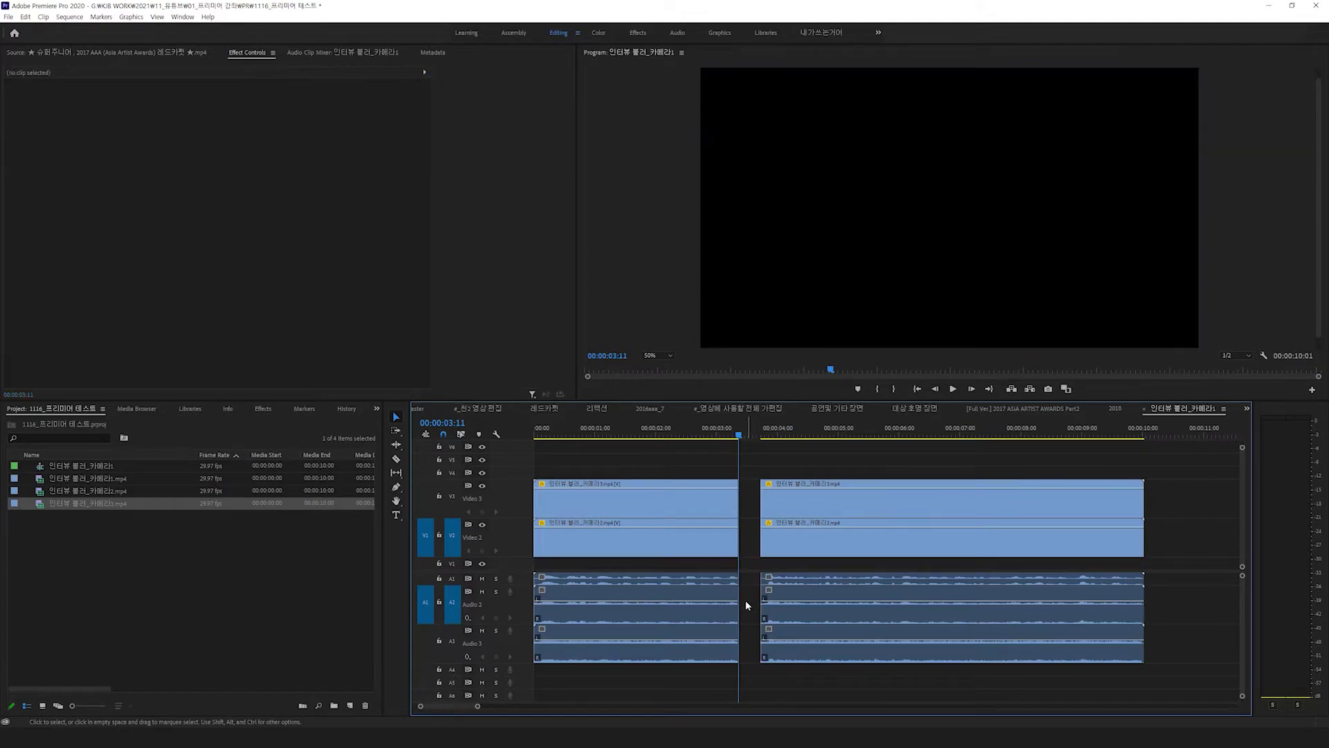
{"action": "key", "text": "ctrl+z"}
Cut the V1 clip at the same two points as the clips on the other tracks
{"action": "left_click", "coordinate": [749, 538]}
{"action": "key", "text": "c"}
{"action": "left_click", "coordinate": [759, 566]}
{"action": "key", "text": "v"}
Delete the short V1 and audio segments between the cuts and ripple delete the remaining gap
{"action": "left_click", "coordinate": [748, 562]}
{"action": "left_click_drag", "start_coordinate": [752, 546], "coordinate": [744, 673]}
{"action": "key", "text": "Delete"}
{"action": "right_click", "coordinate": [749, 562]}
{"action": "left_click", "coordinate": [796, 569]}
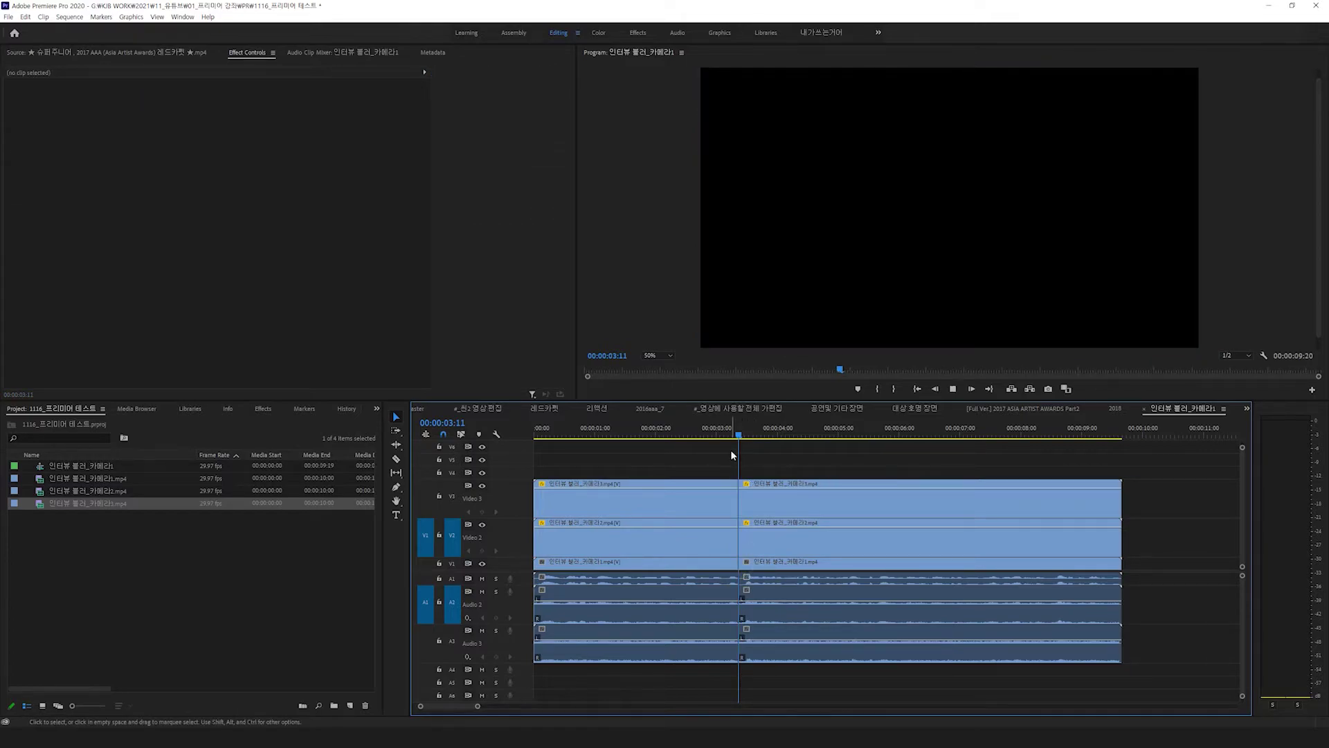
Play the joined clips from the cut point, and place the playhead at 00;00;07;10
{"action": "key", "text": "space"}
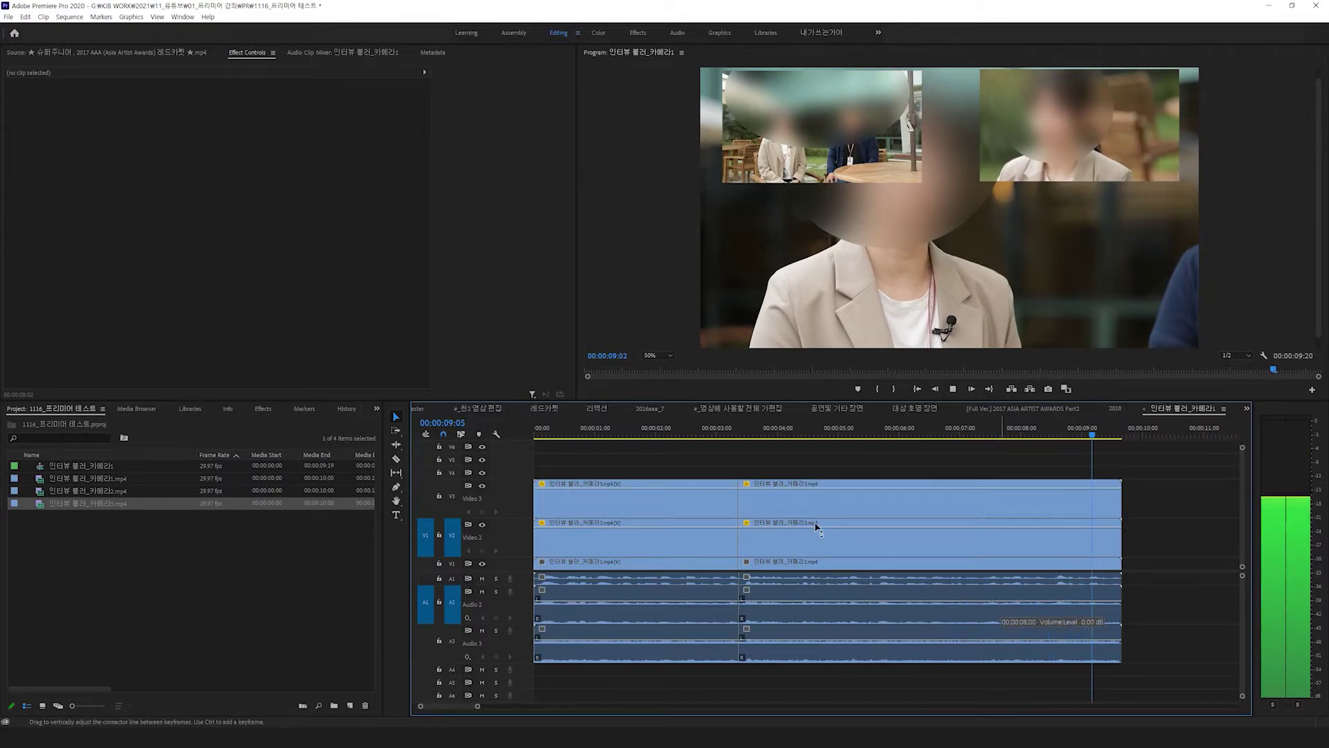
{"action": "key", "text": "space"}
{"action": "left_click", "coordinate": [1034, 426]}
{"action": "left_click", "coordinate": [980, 427]}
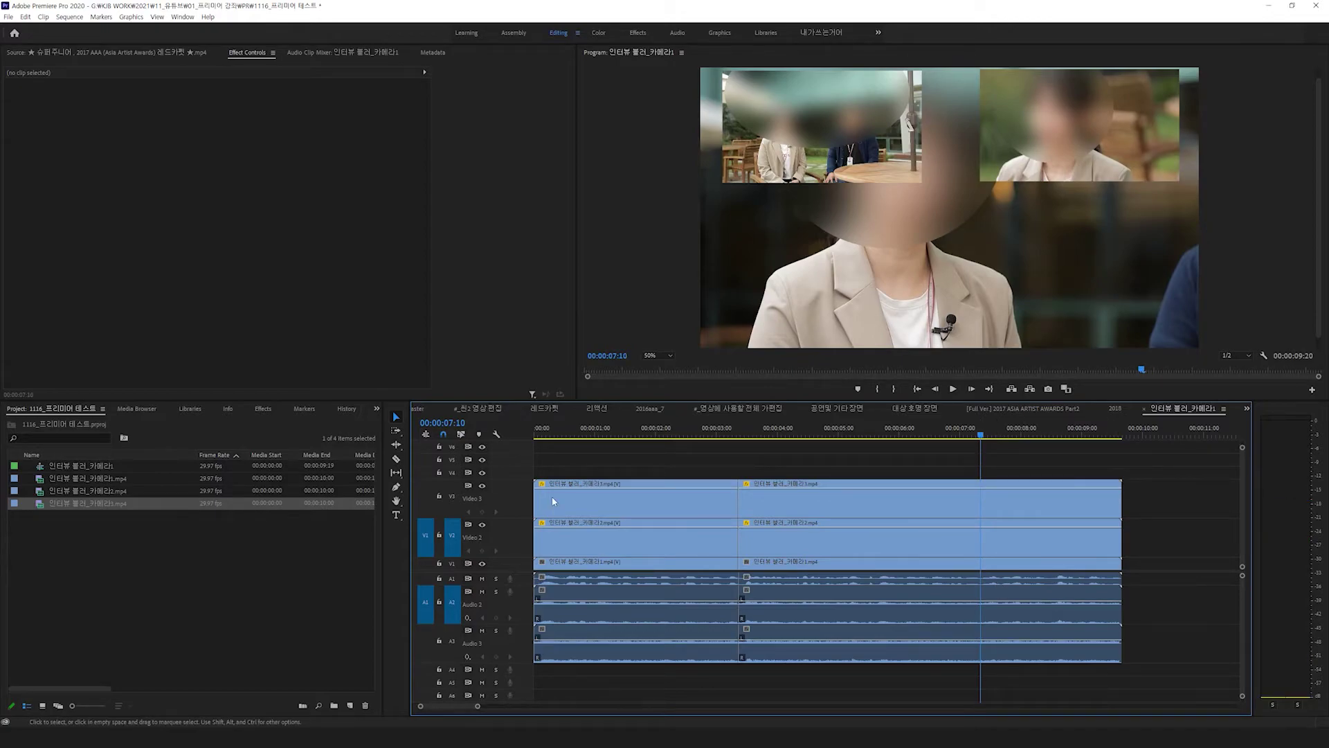
Collapse the V2 and V3 tracks and cut the clips on all tracks at 00;00;07;10
{"action": "double_click", "coordinate": [524, 495]}
{"action": "double_click", "coordinate": [517, 525]}
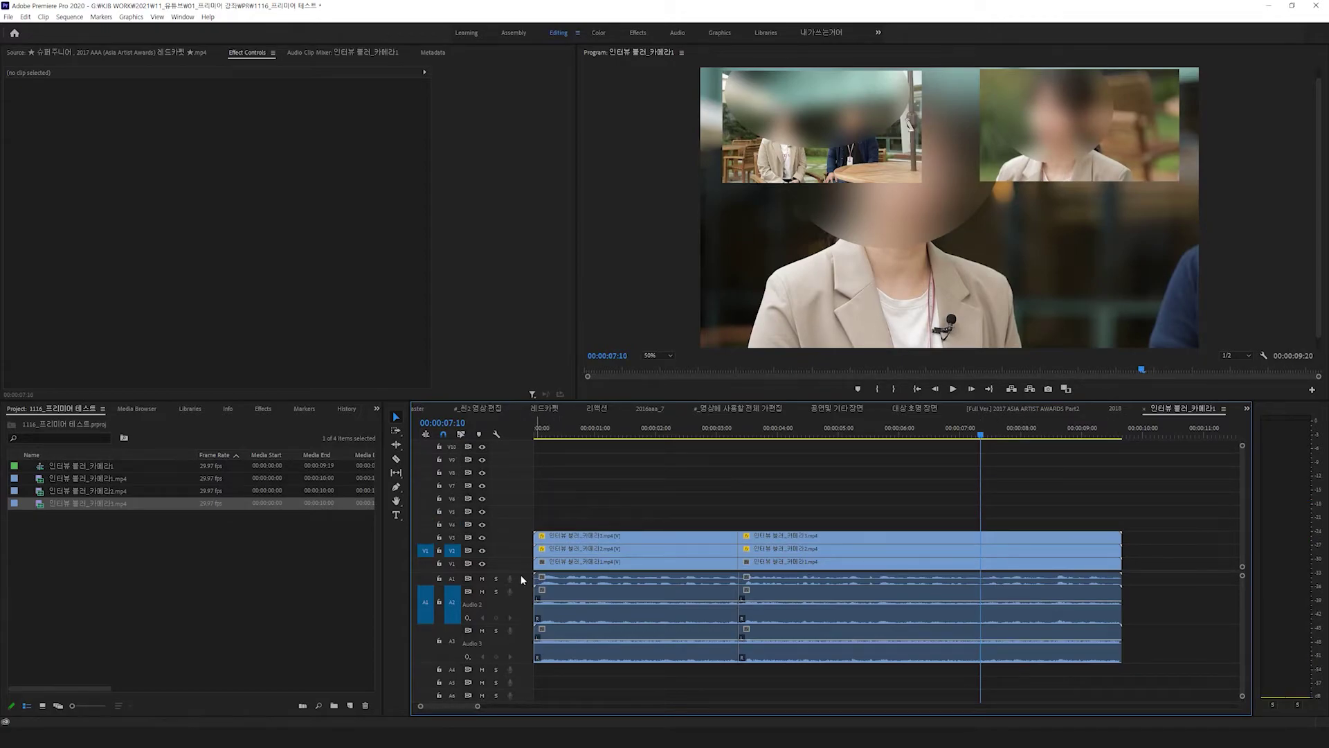
{"action": "key", "text": "c"}
{"action": "left_click", "coordinate": [981, 536]}
{"action": "left_click", "coordinate": [982, 561]}
{"action": "left_click", "coordinate": [982, 548]}
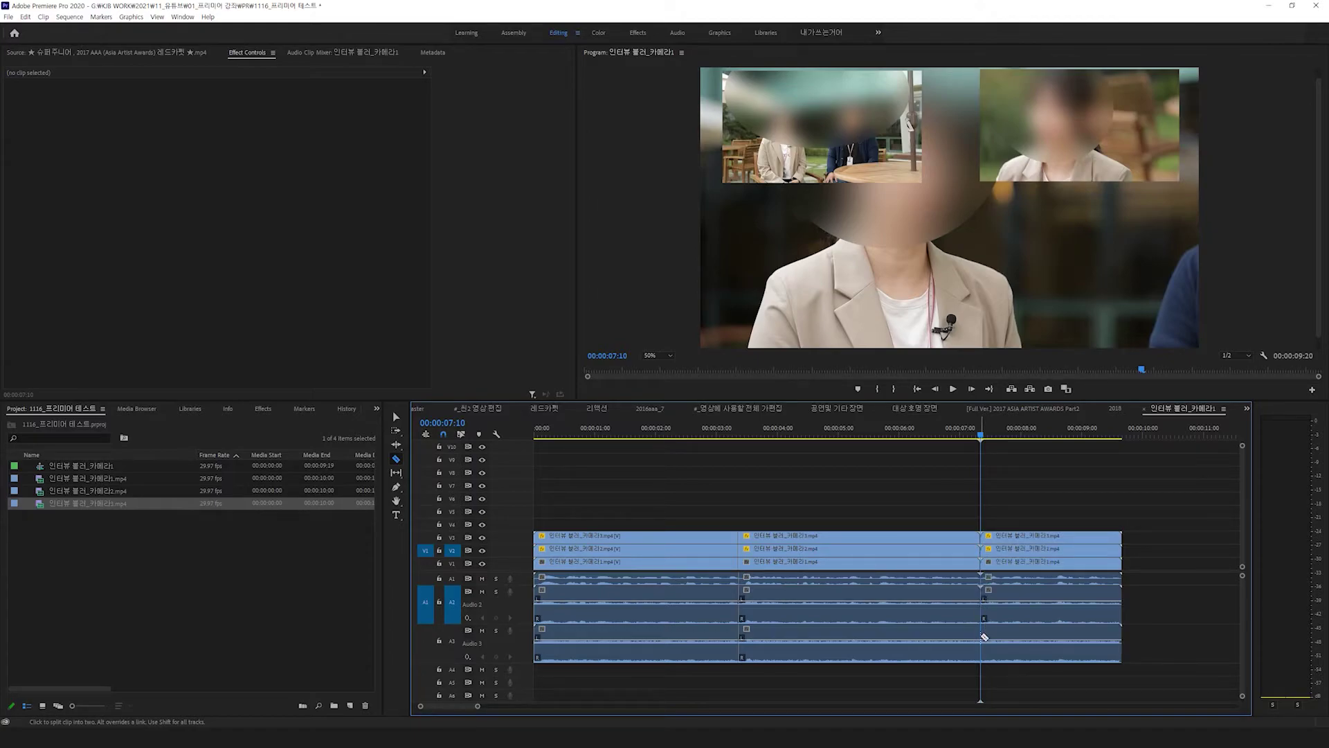
Play on to 00;00;08;14 and cut the clips on all video and audio tracks there
{"action": "key", "text": "space"}
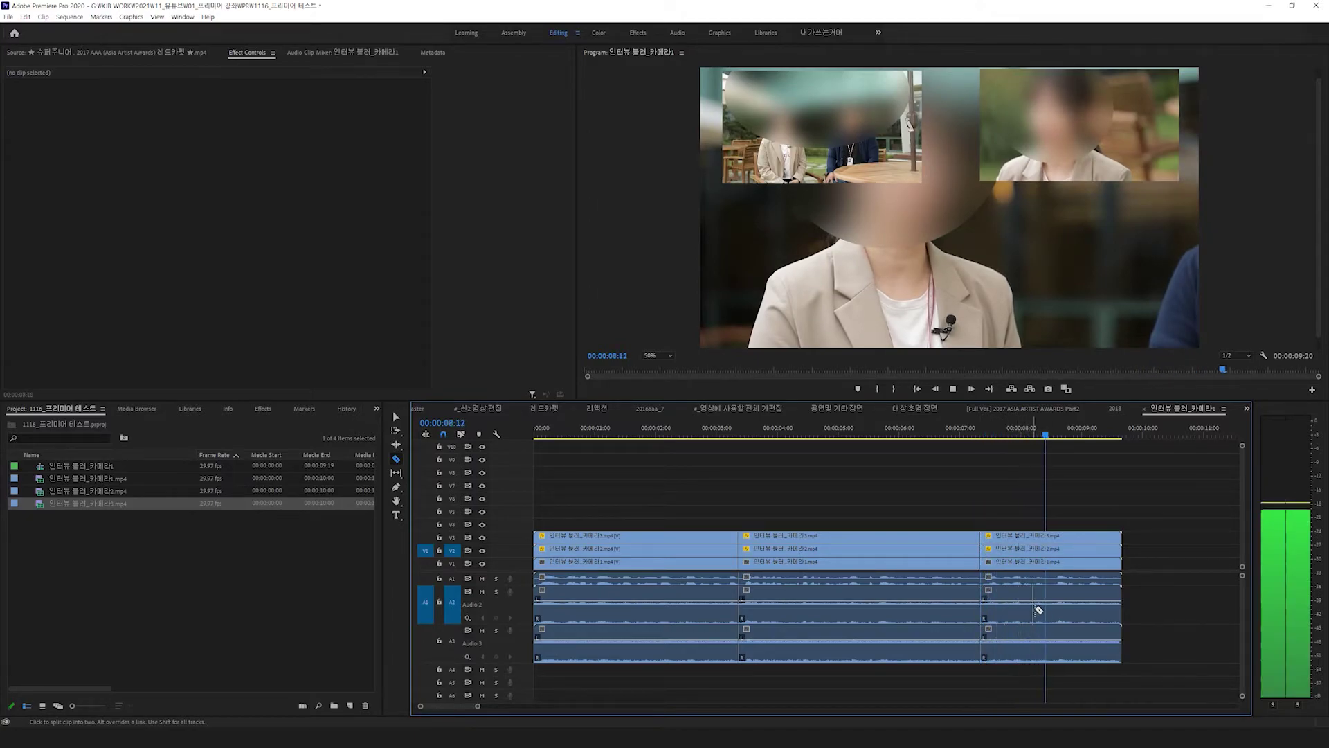
{"action": "key", "text": "space"}
{"action": "left_click", "coordinate": [1051, 563]}
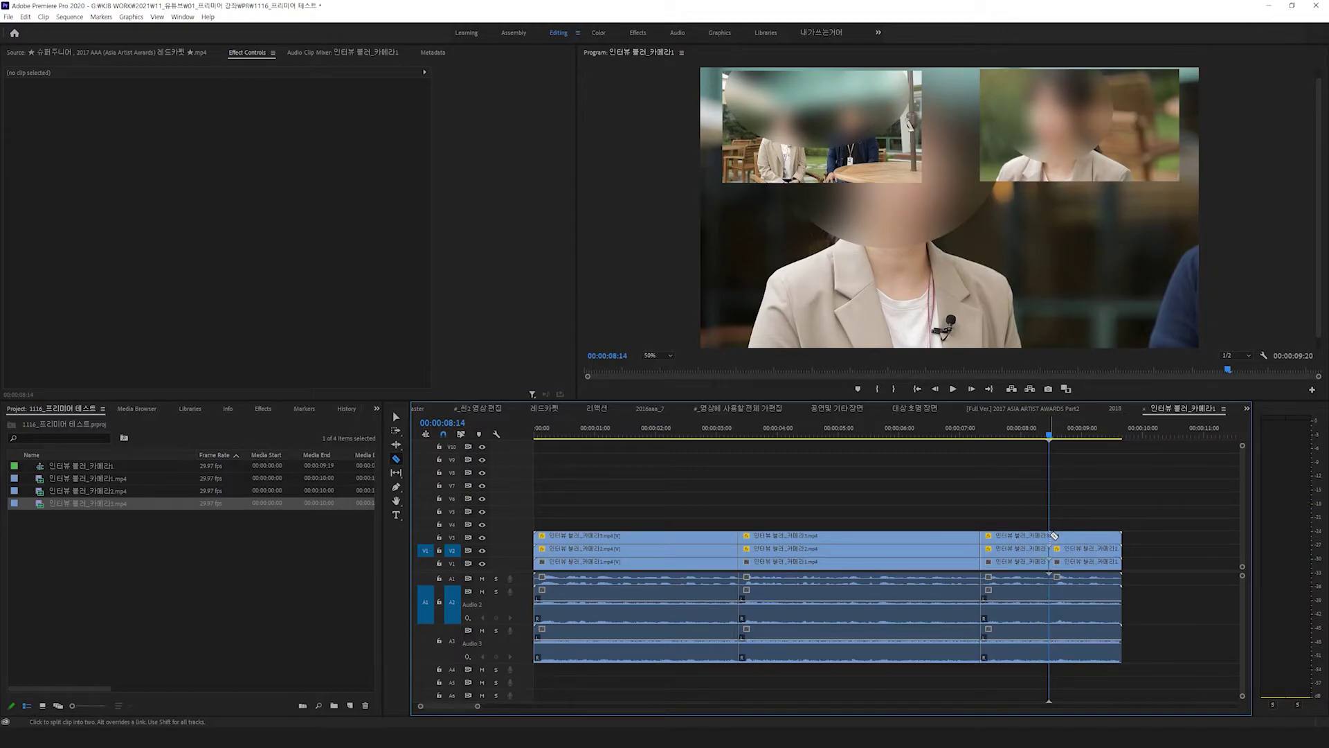
Delete the segments between the 00;00;07;10 and 00;00;08;14 cuts on all tracks and ripple delete the gap
{"action": "key", "text": "v"}
{"action": "left_click_drag", "start_coordinate": [1051, 667], "coordinate": [981, 531]}
{"action": "key", "text": "Delete"}
{"action": "right_click", "coordinate": [983, 536]}
{"action": "left_click", "coordinate": [1023, 547]}
Play the joined sequence across its cut points to check the edits
{"action": "key", "text": "space"}
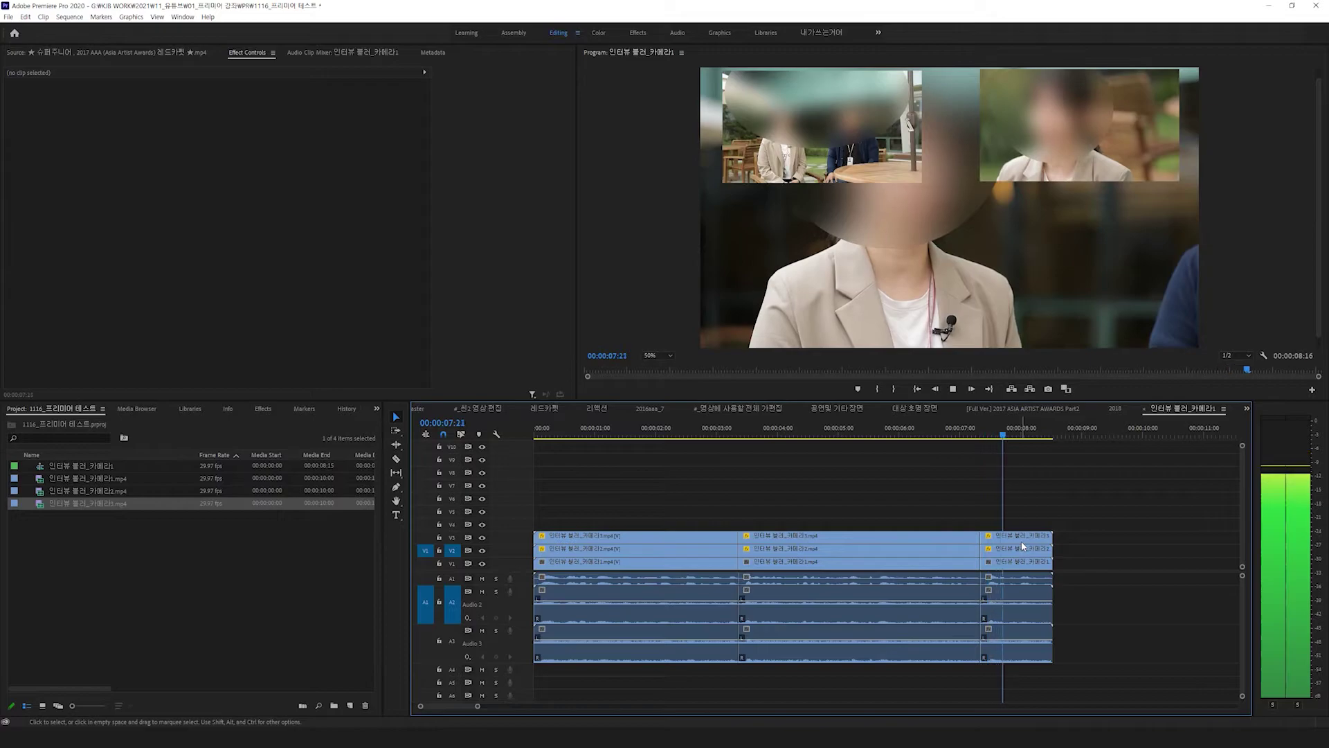
{"action": "left_click", "coordinate": [867, 421]}
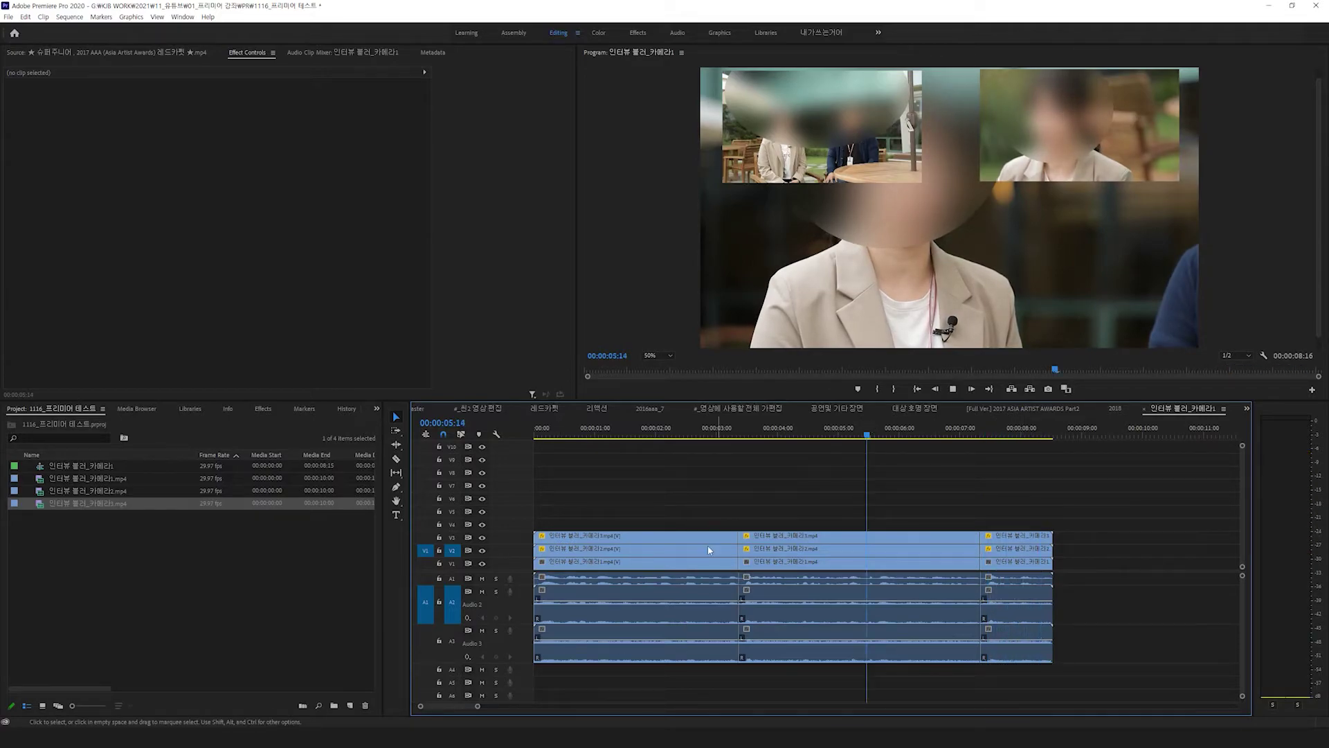
{"action": "left_click", "coordinate": [591, 427]}
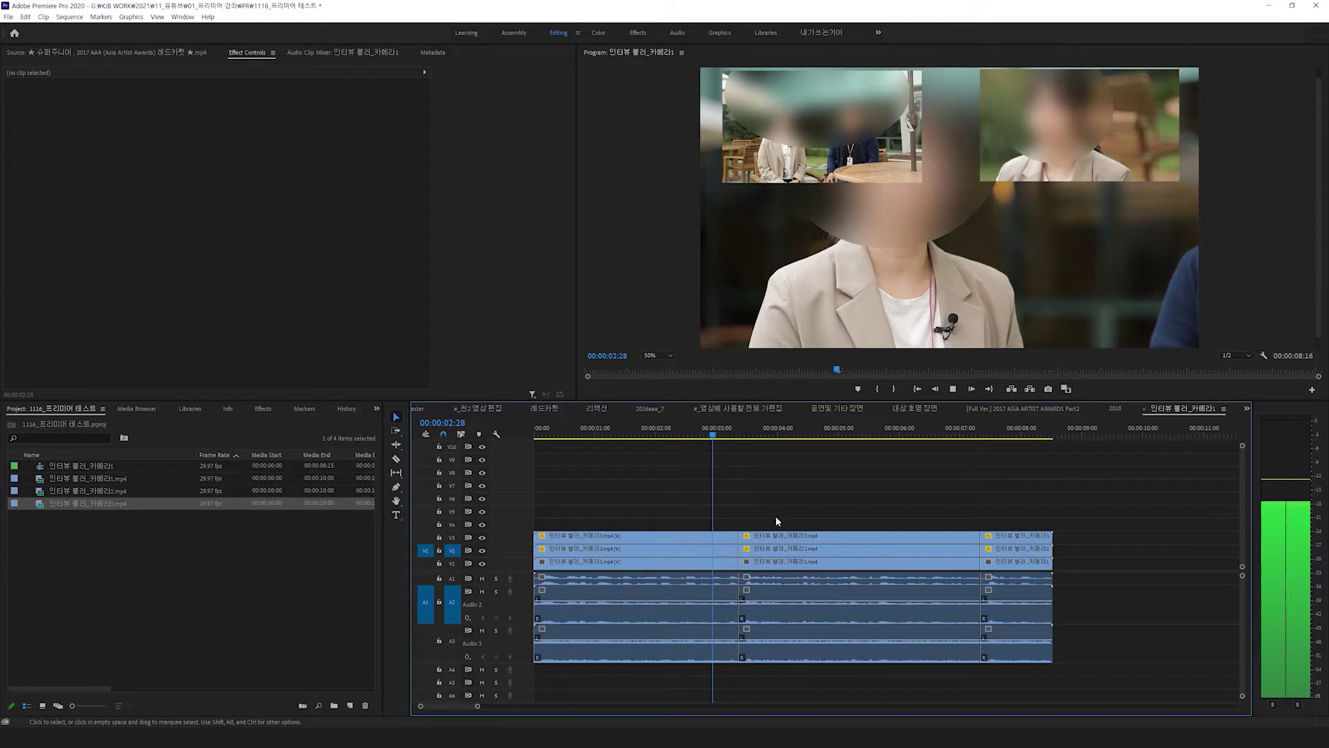
{"action": "key", "text": "space"}
Try deleting all audio clips on A2 and A3, and undo that deletion
{"action": "key", "text": "Delete"}
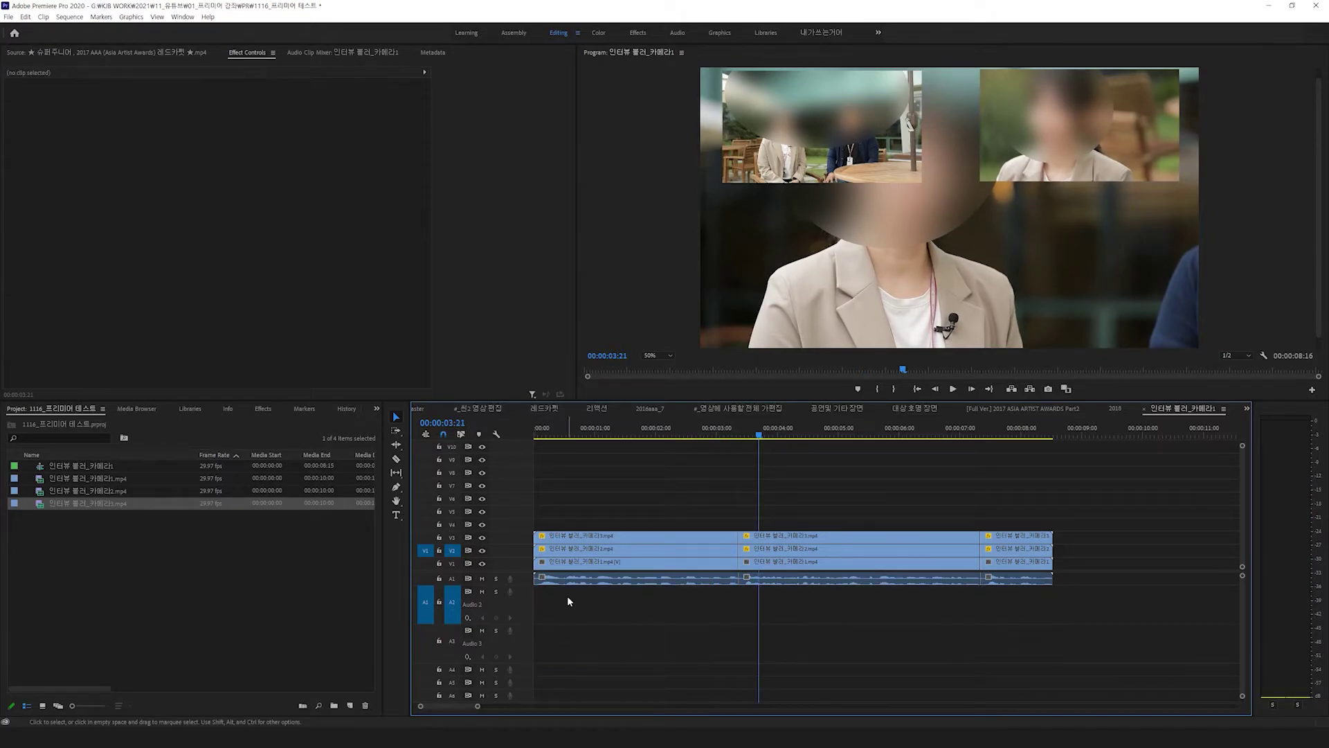
{"action": "left_click_drag", "start_coordinate": [544, 430], "coordinate": [558, 431]}
{"action": "key", "text": "ctrl+z"}
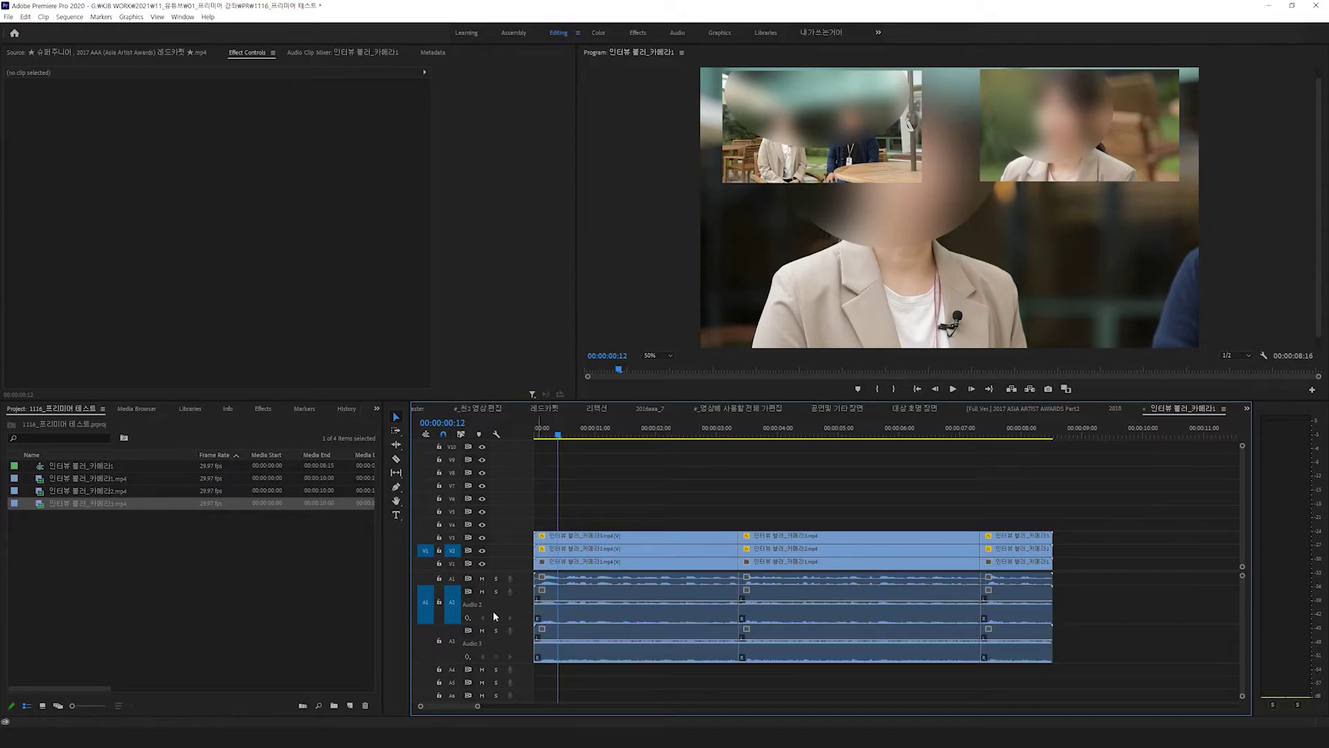
Try muting and unmuting the A2 and A3 tracks, and solo A1 to listen to its audio alone
{"action": "left_click", "coordinate": [481, 592]}
{"action": "left_click", "coordinate": [481, 630]}
{"action": "left_click", "coordinate": [482, 592], "text": "shift"}
{"action": "left_click", "coordinate": [496, 579]}
{"action": "key", "text": "space"}
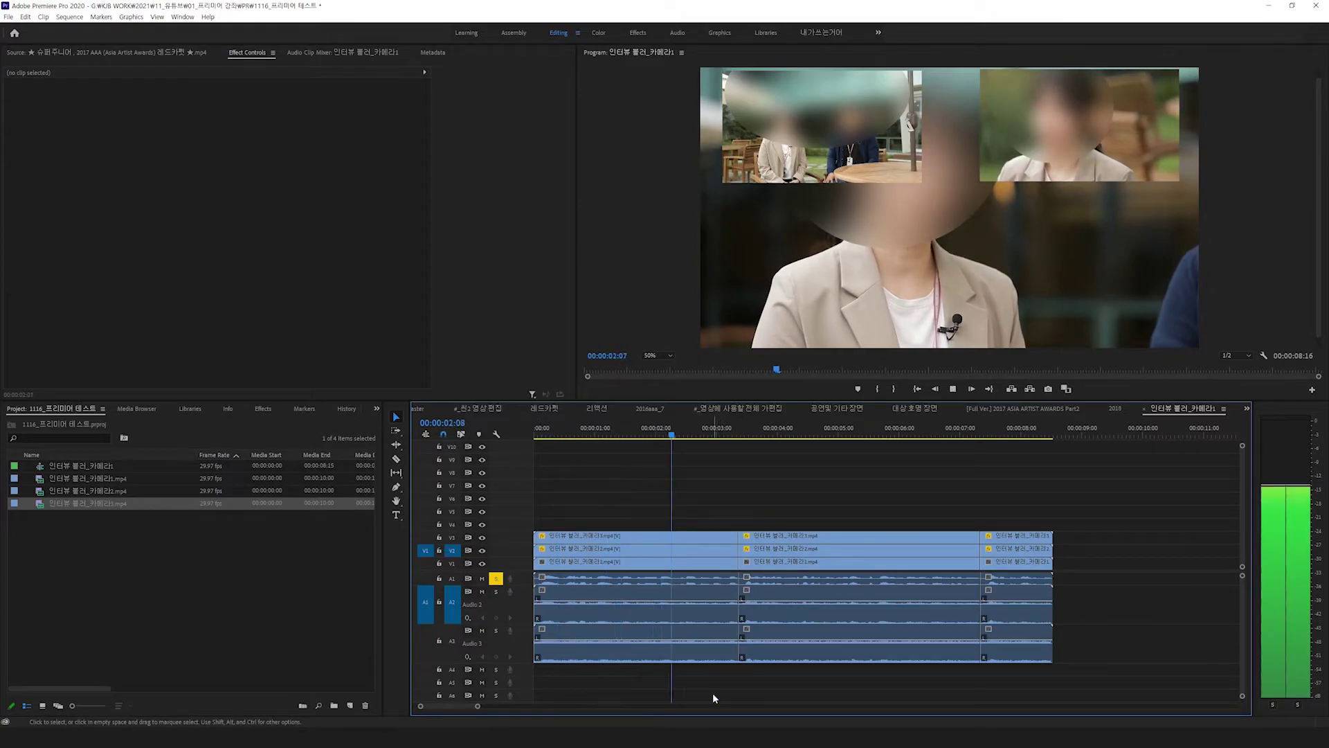
{"action": "key", "text": "space"}
Delete all audio clips on A2 and A3, and turn off solo on A1
{"action": "left_click_drag", "start_coordinate": [1077, 698], "coordinate": [487, 612]}
{"action": "key", "text": "Delete"}
{"action": "left_click", "coordinate": [496, 579]}
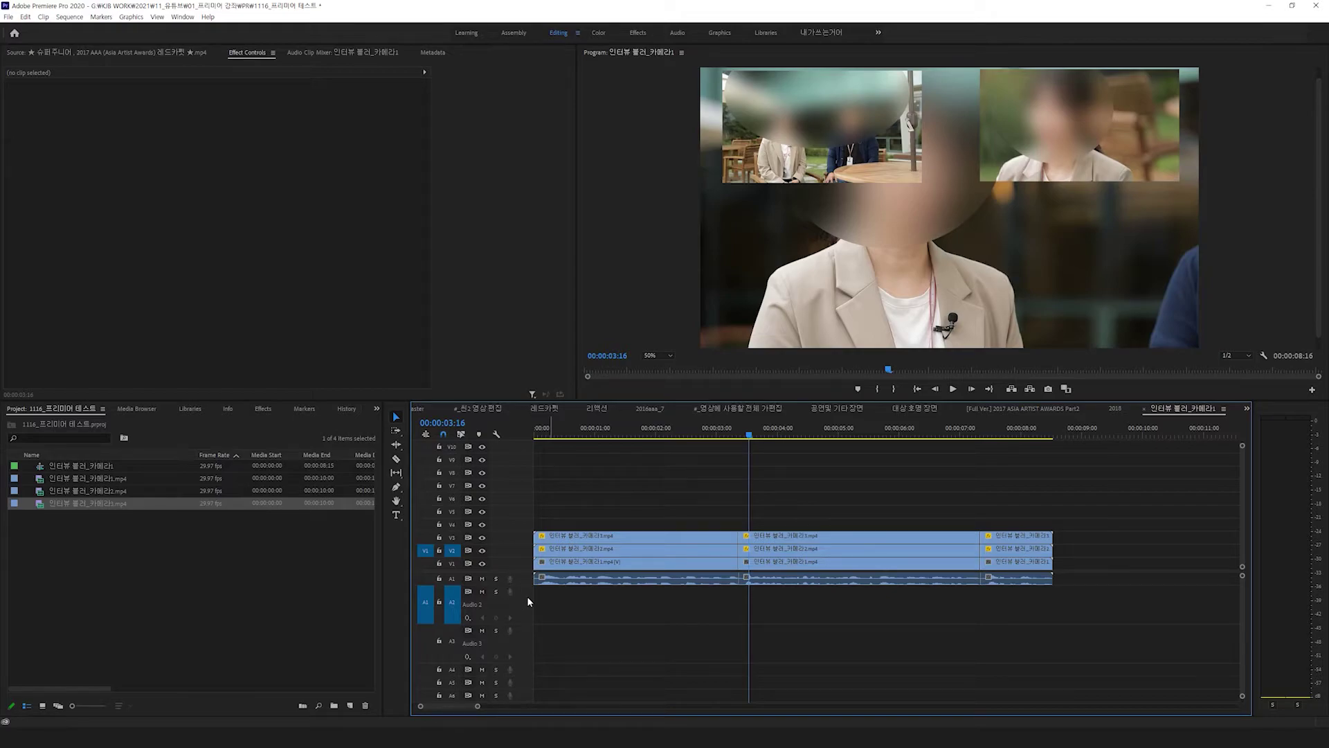
Play the sequence up to the first cut at 00;00;03;11 and check the V1 and V2 pictures by toggling track visibility
{"action": "left_click", "coordinate": [574, 431]}
{"action": "key", "text": "space"}
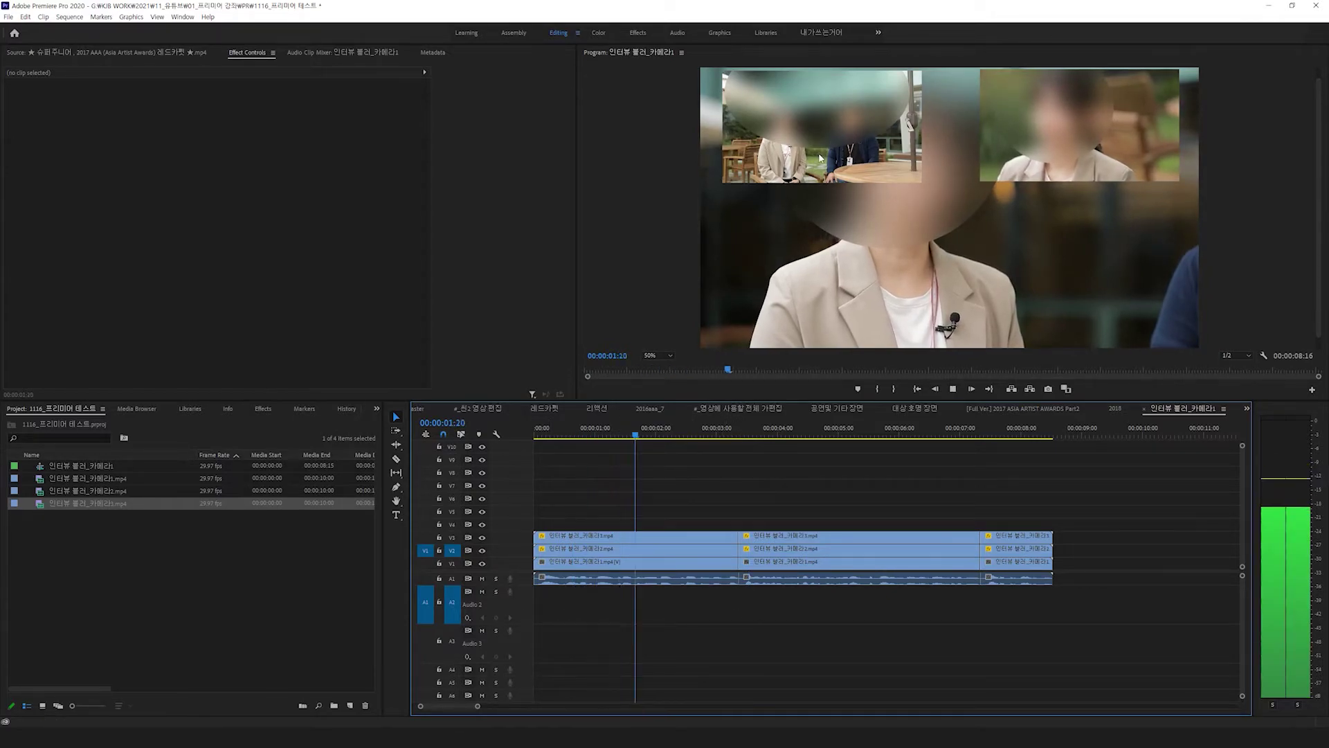
{"action": "key", "text": "space"}
{"action": "left_click", "coordinate": [799, 196]}
{"action": "left_click", "coordinate": [483, 563]}
{"action": "left_click", "coordinate": [483, 563]}
{"action": "key", "text": "Left"}
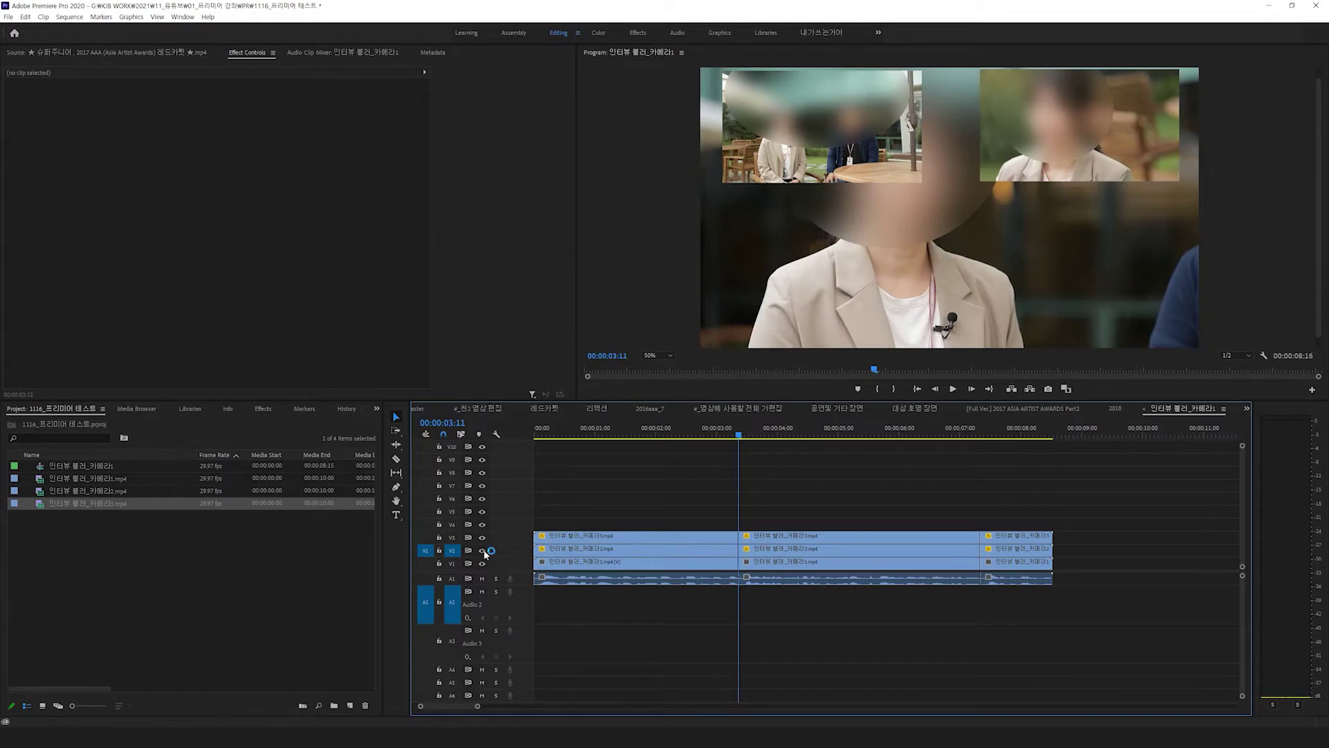
{"action": "left_click", "coordinate": [483, 550]}
Delete the middle segment's clips on V3 and V1, leaving the V2 clip, and play across the cut from 00;00;03;03
{"action": "left_click", "coordinate": [756, 538]}
{"action": "key", "text": "Delete"}
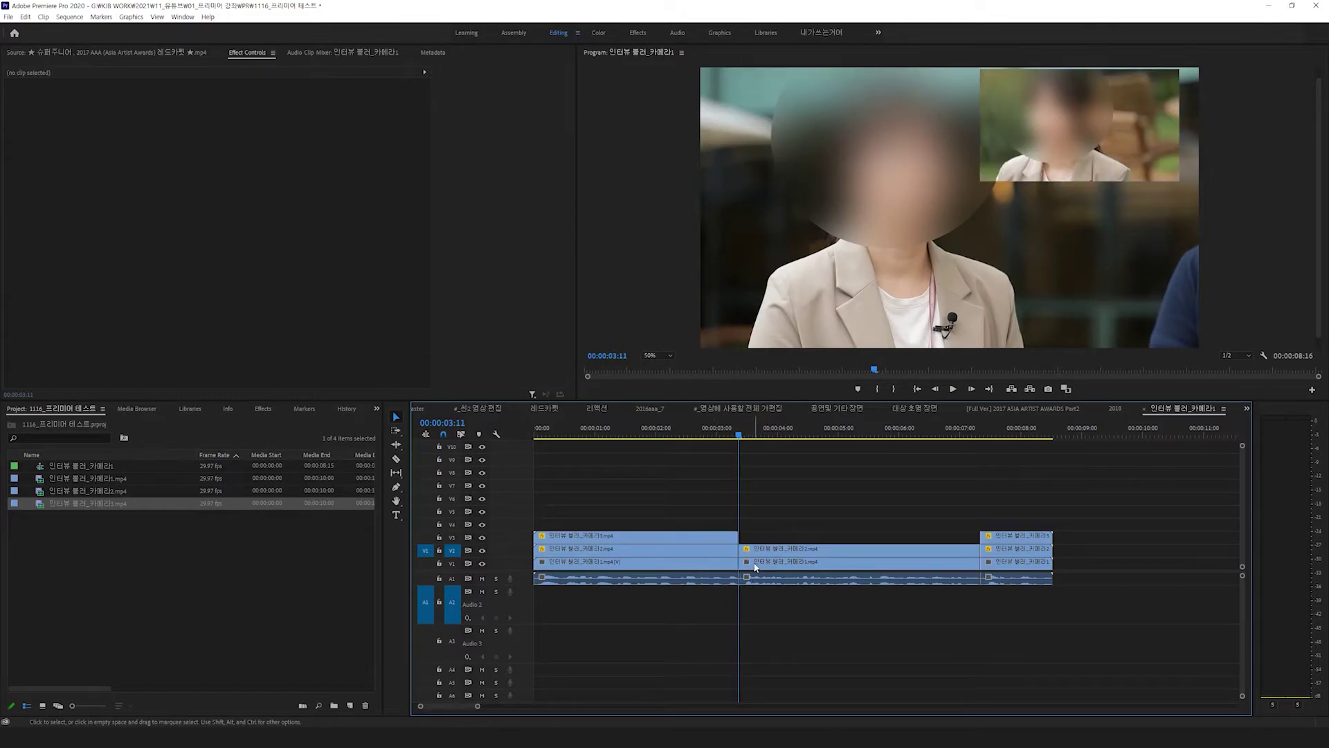
{"action": "left_click", "coordinate": [756, 562]}
{"action": "key", "text": "Delete"}
{"action": "left_click", "coordinate": [724, 430]}
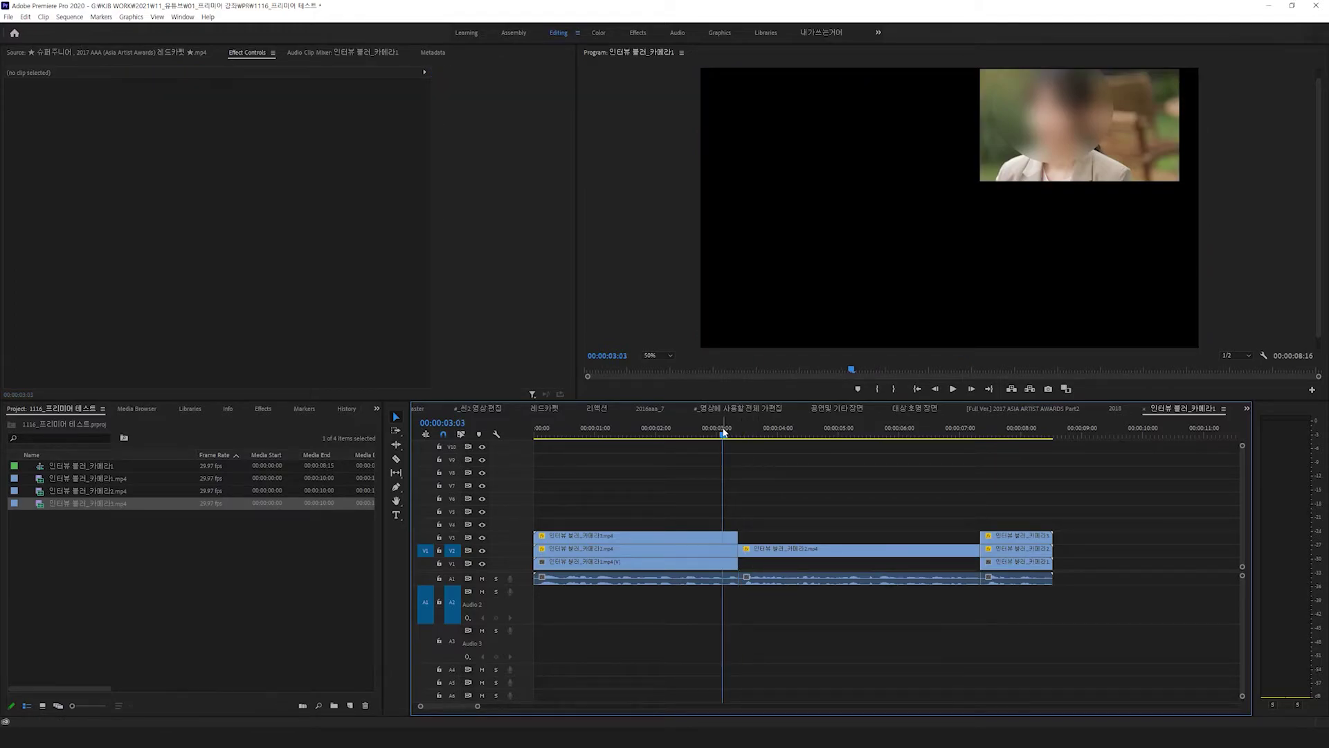
{"action": "key", "text": "space"}
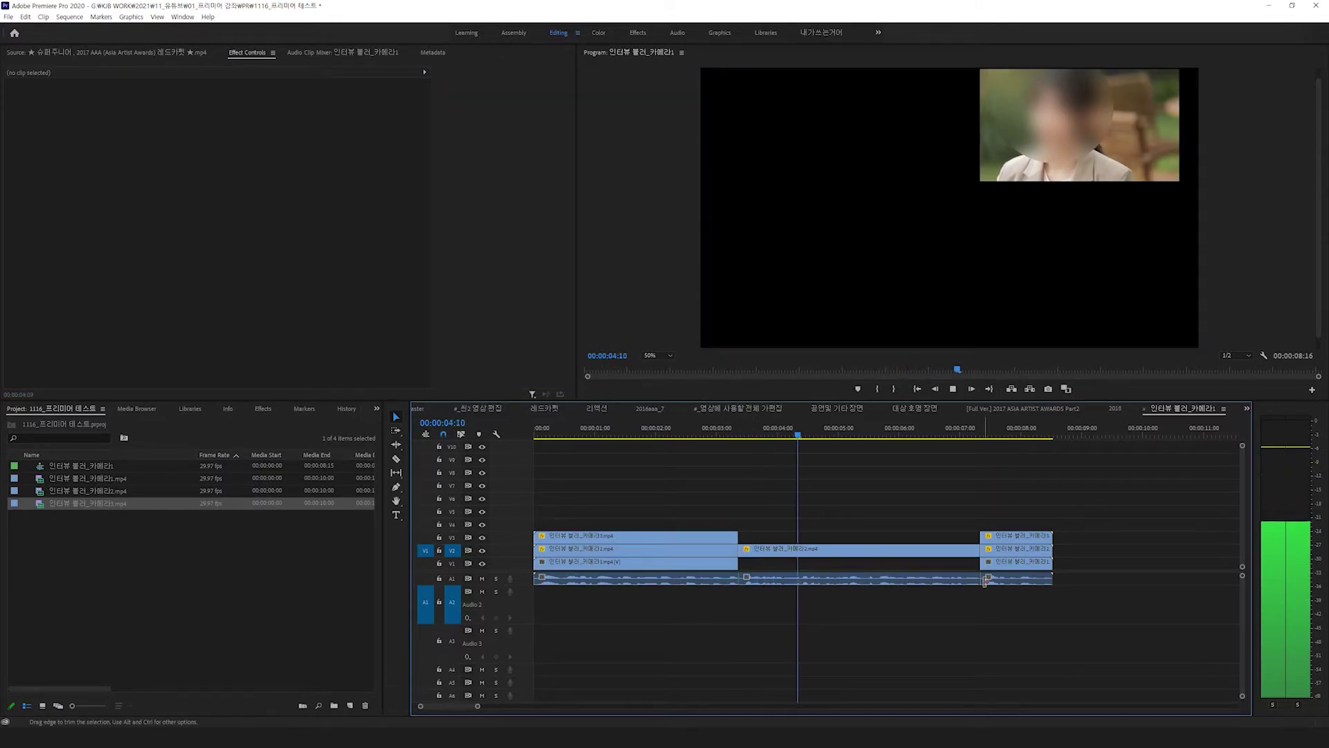
Extend the last V3 clip's start back to 00:00:05:13, end the V2 clip there, and play the opening section
{"action": "key", "text": "space"}
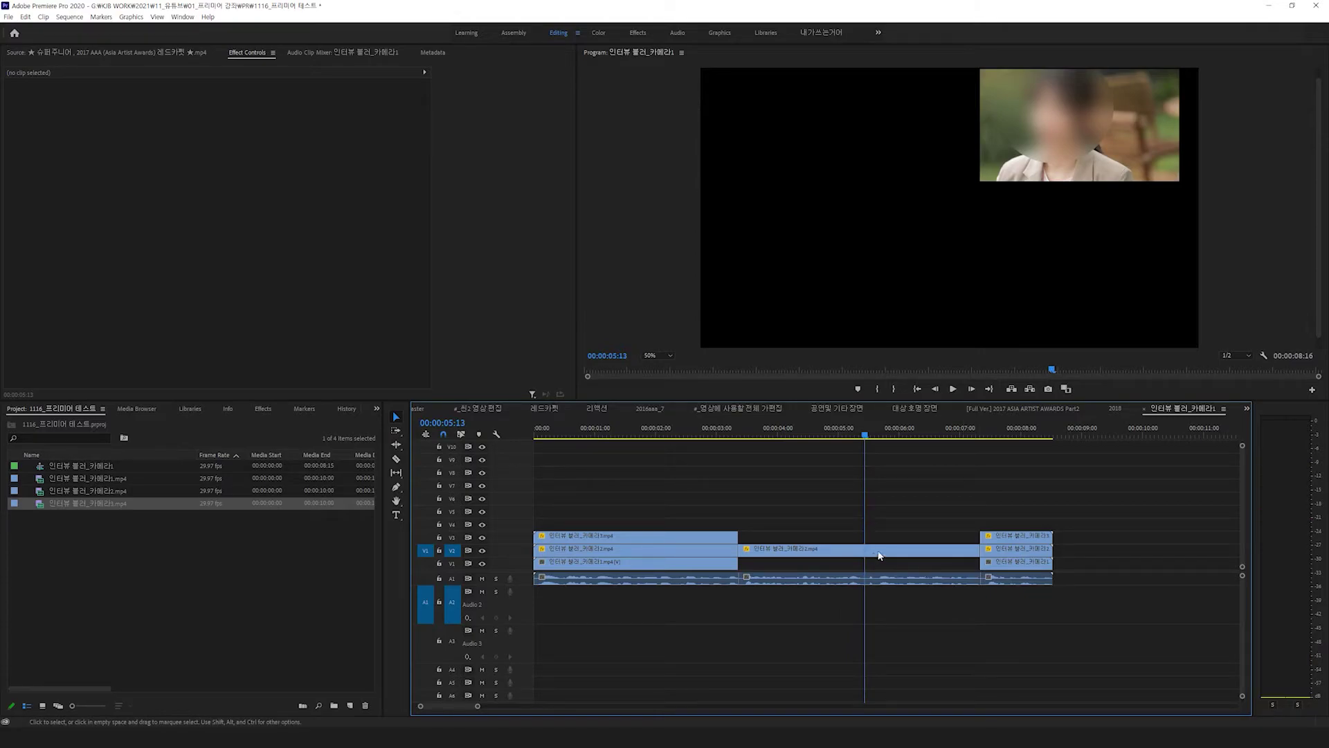
{"action": "left_click_drag", "start_coordinate": [980, 562], "coordinate": [865, 564]}
{"action": "key", "text": "ctrl+z"}
{"action": "left_click_drag", "start_coordinate": [985, 537], "coordinate": [865, 533]}
{"action": "left_click_drag", "start_coordinate": [629, 424], "coordinate": [657, 436]}
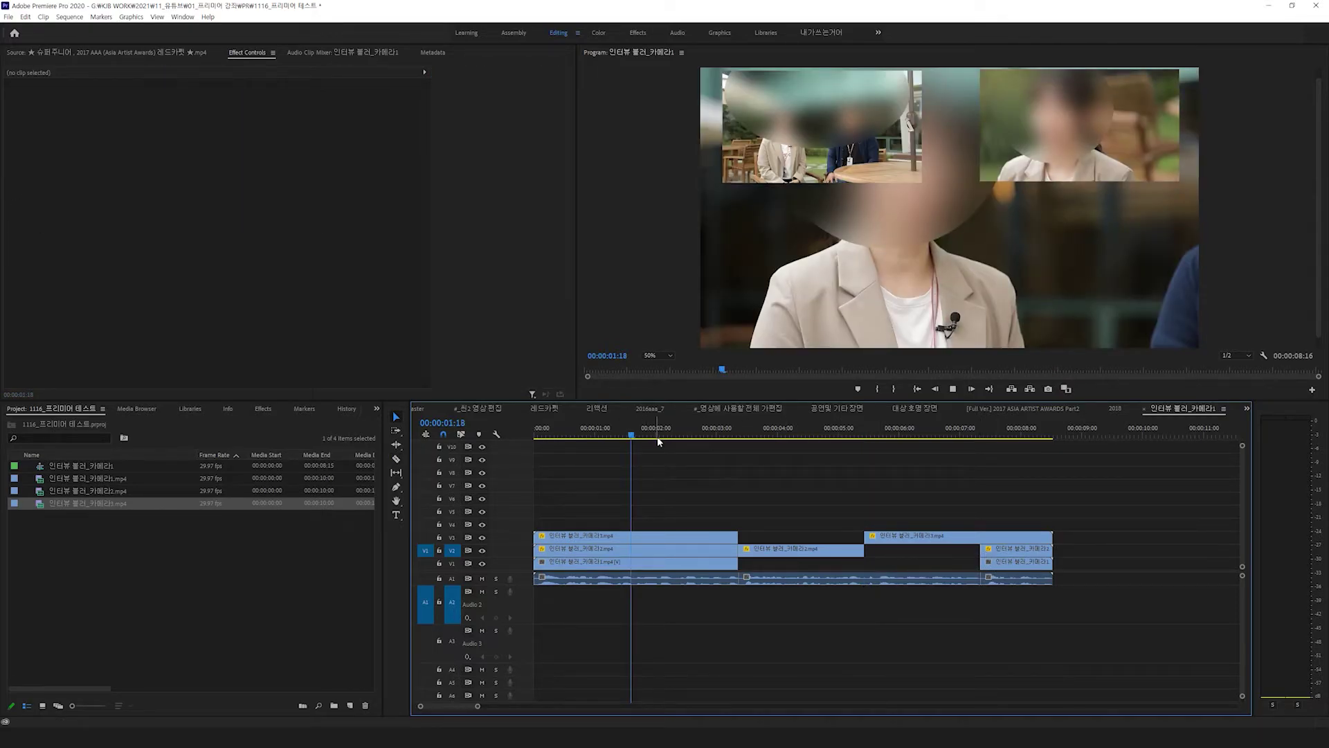
{"action": "key", "text": "space"}
{"action": "key", "text": "space"}
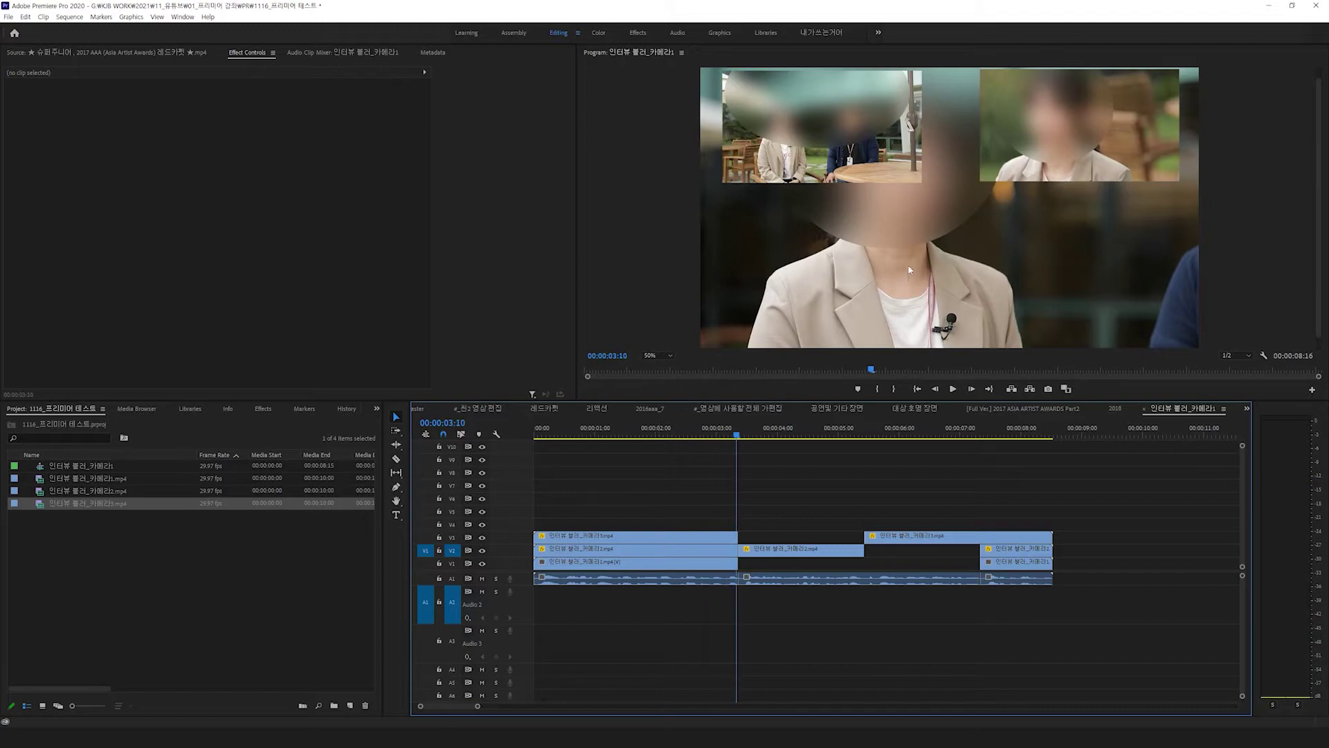
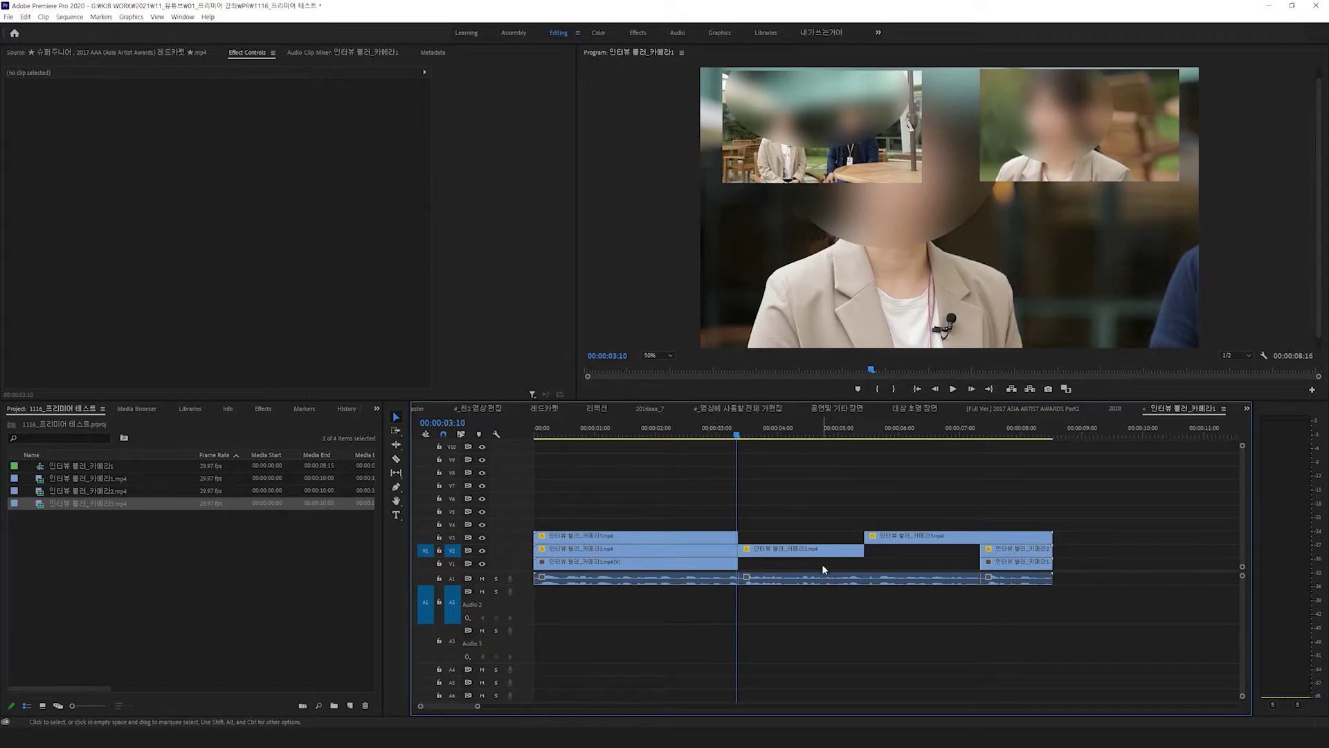
Delete the V1 and V2 clips beneath the final V3 clip and play the sequence to its end
{"action": "key", "text": "space"}
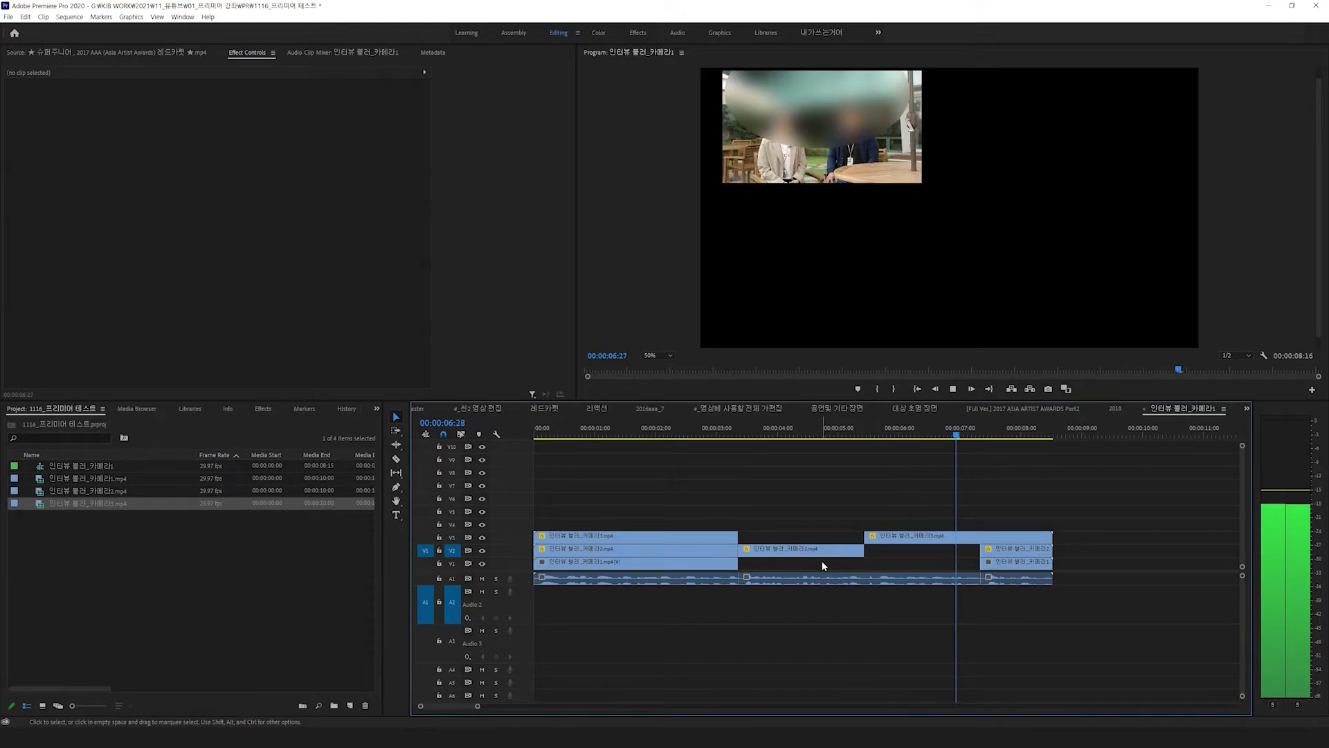
{"action": "left_click", "coordinate": [1021, 427]}
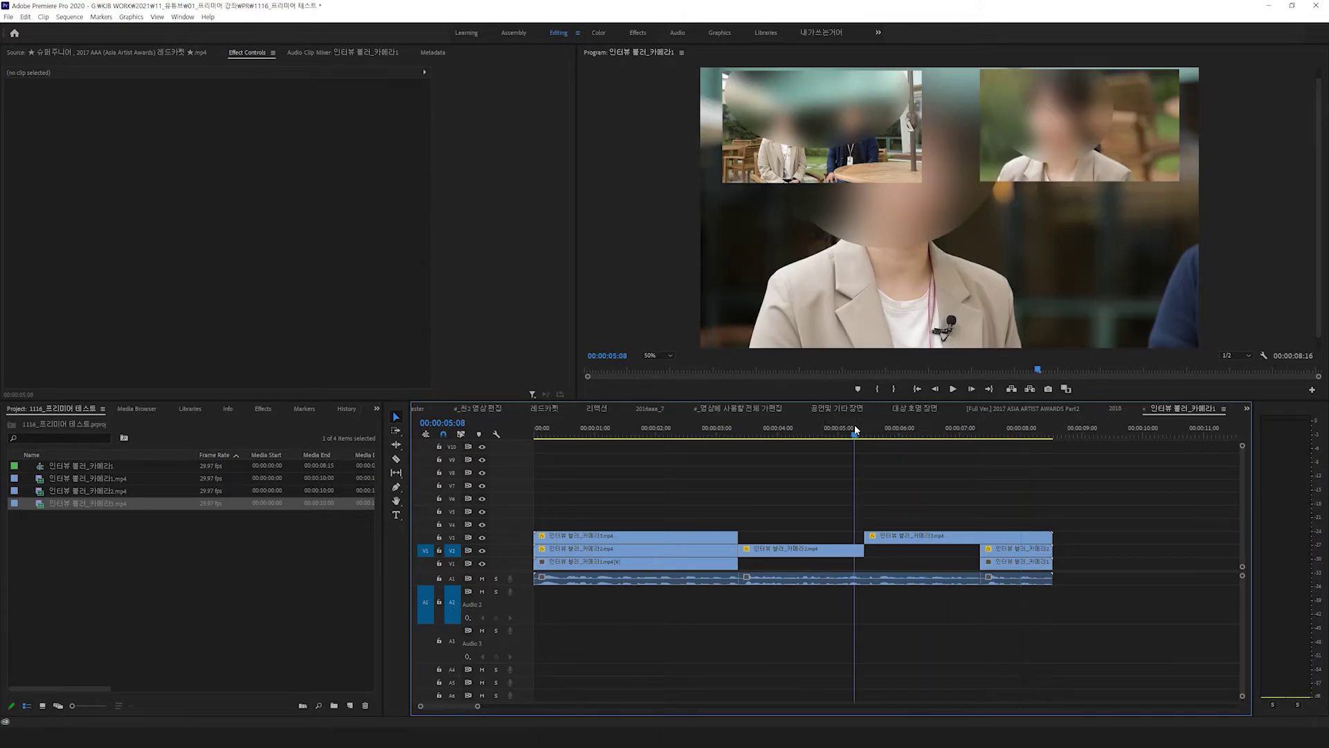
{"action": "left_click", "coordinate": [886, 428]}
{"action": "left_click", "coordinate": [1014, 554]}
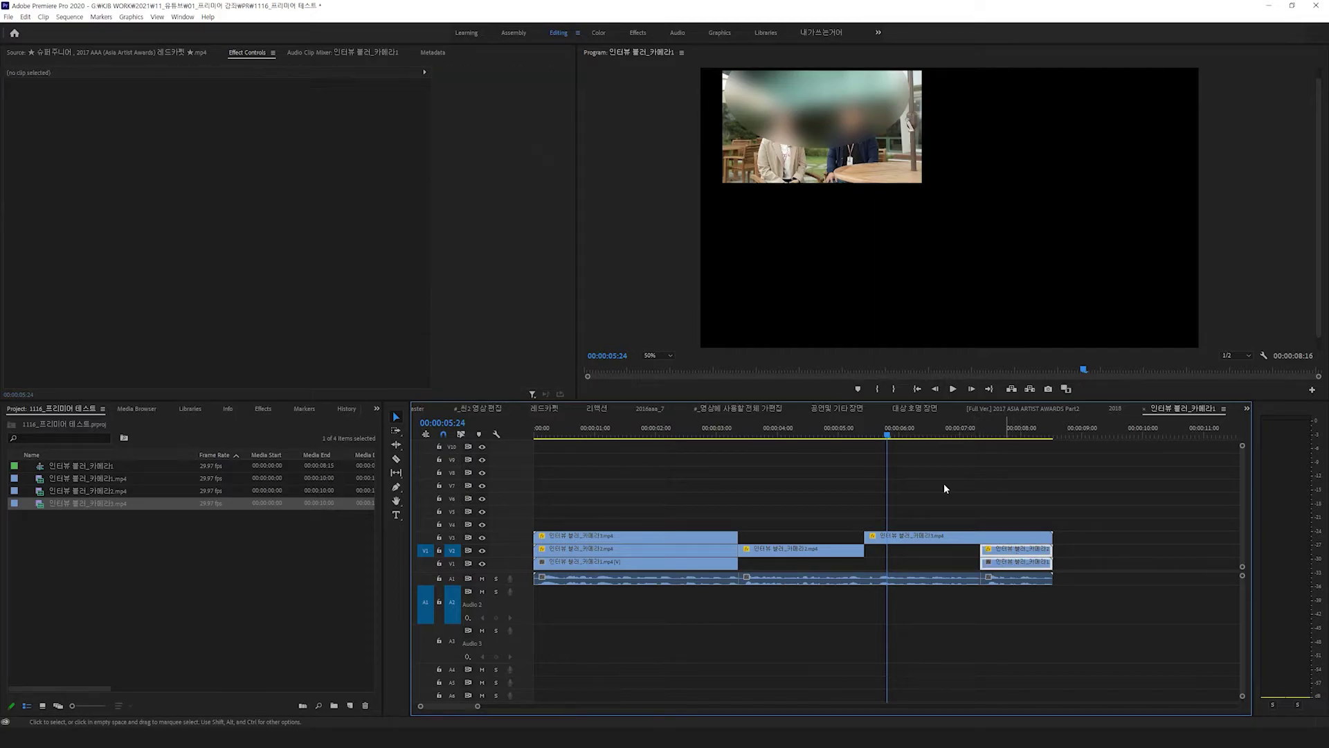
{"action": "key", "text": "Delete"}
{"action": "left_click", "coordinate": [617, 428]}
{"action": "key", "text": "space"}
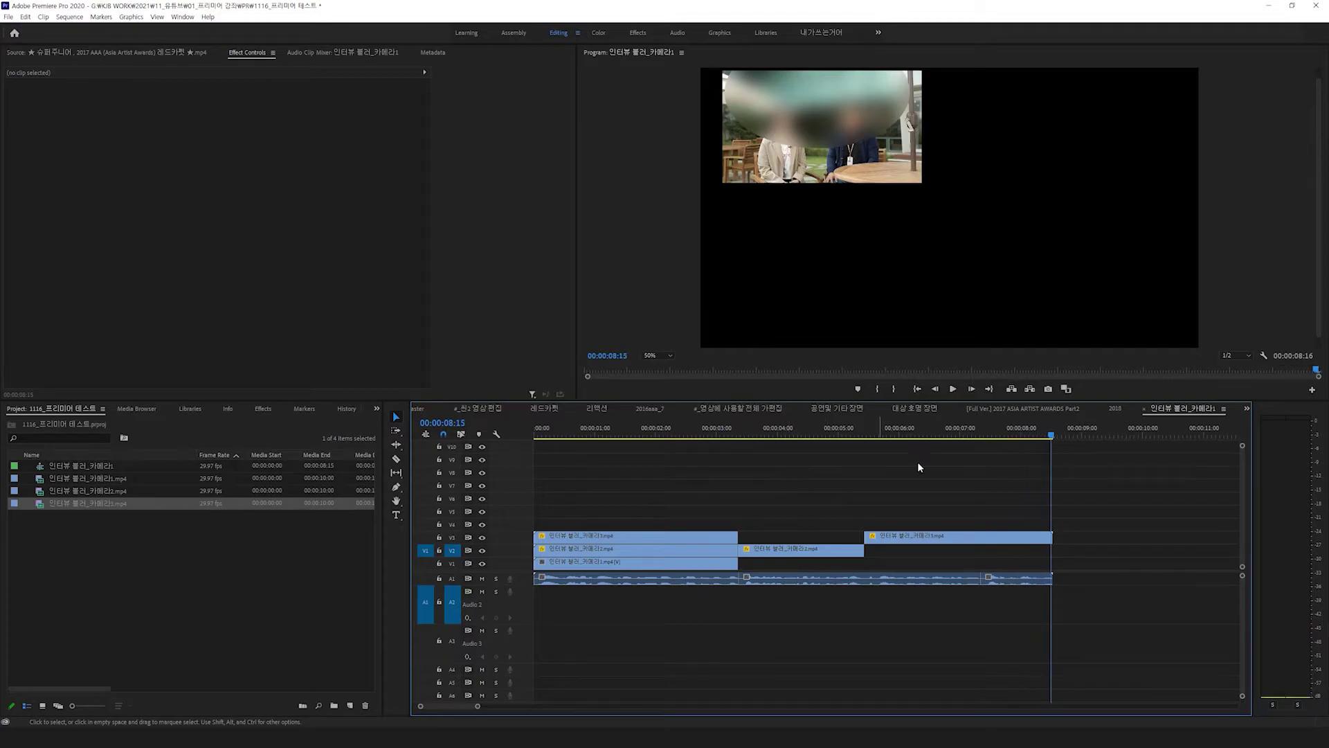
{"action": "left_click_drag", "start_coordinate": [1053, 435], "coordinate": [1048, 435]}
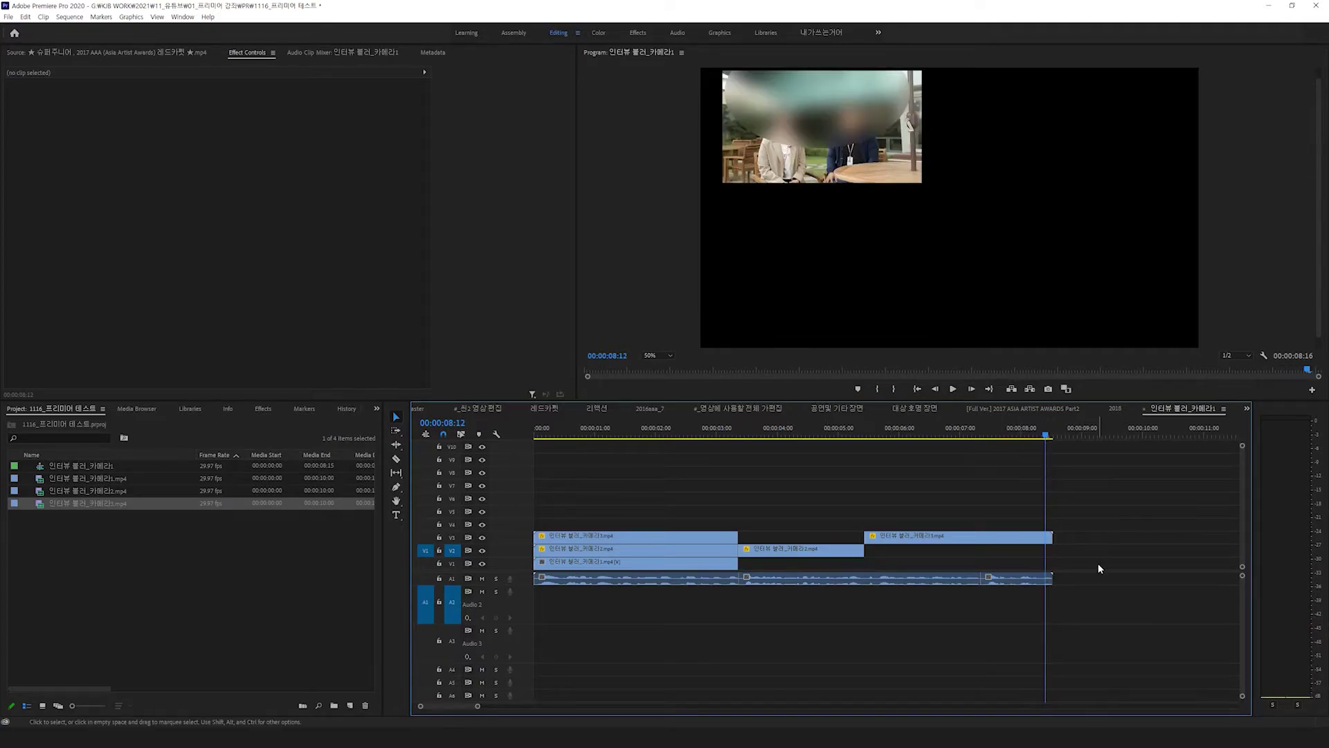
Match the middle V2 clip and final V3 clip to the V1 clip's full-frame Motion settings: position 960, 540 and scale 100
{"action": "left_click", "coordinate": [801, 550]}
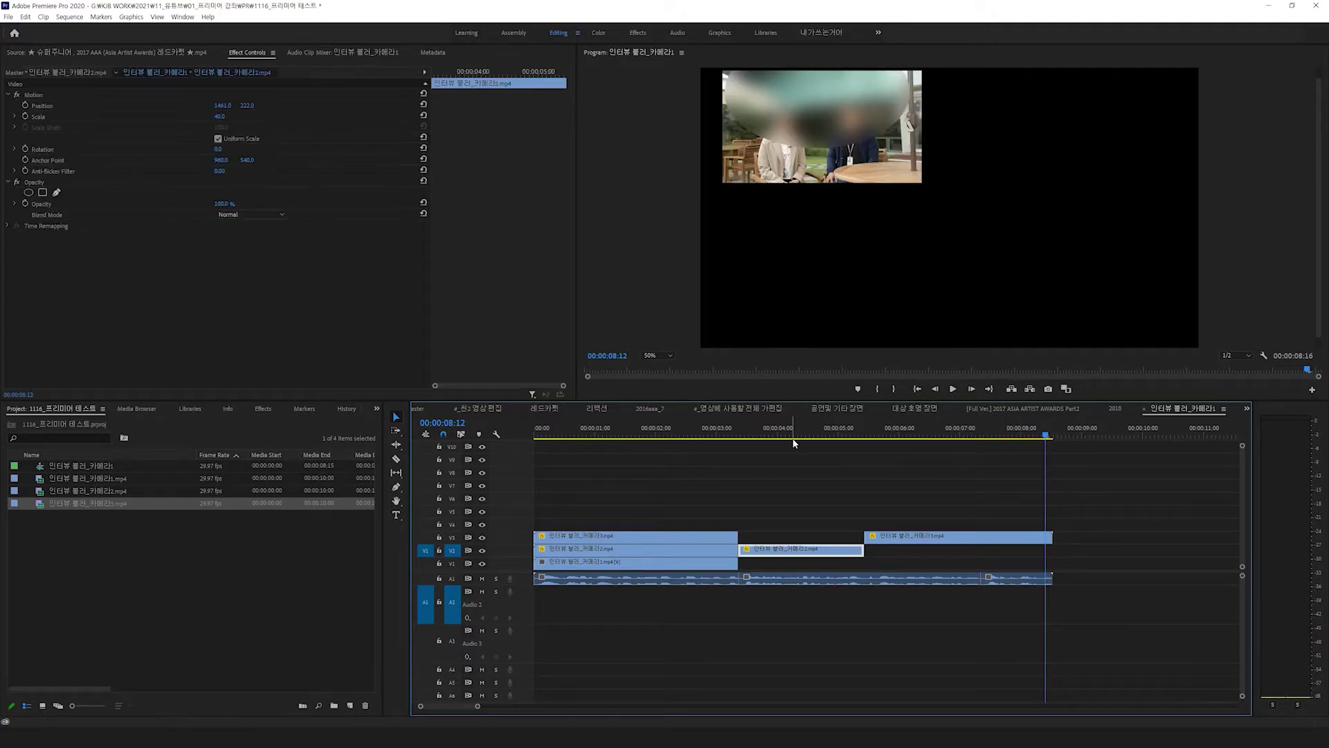
{"action": "left_click", "coordinate": [679, 552]}
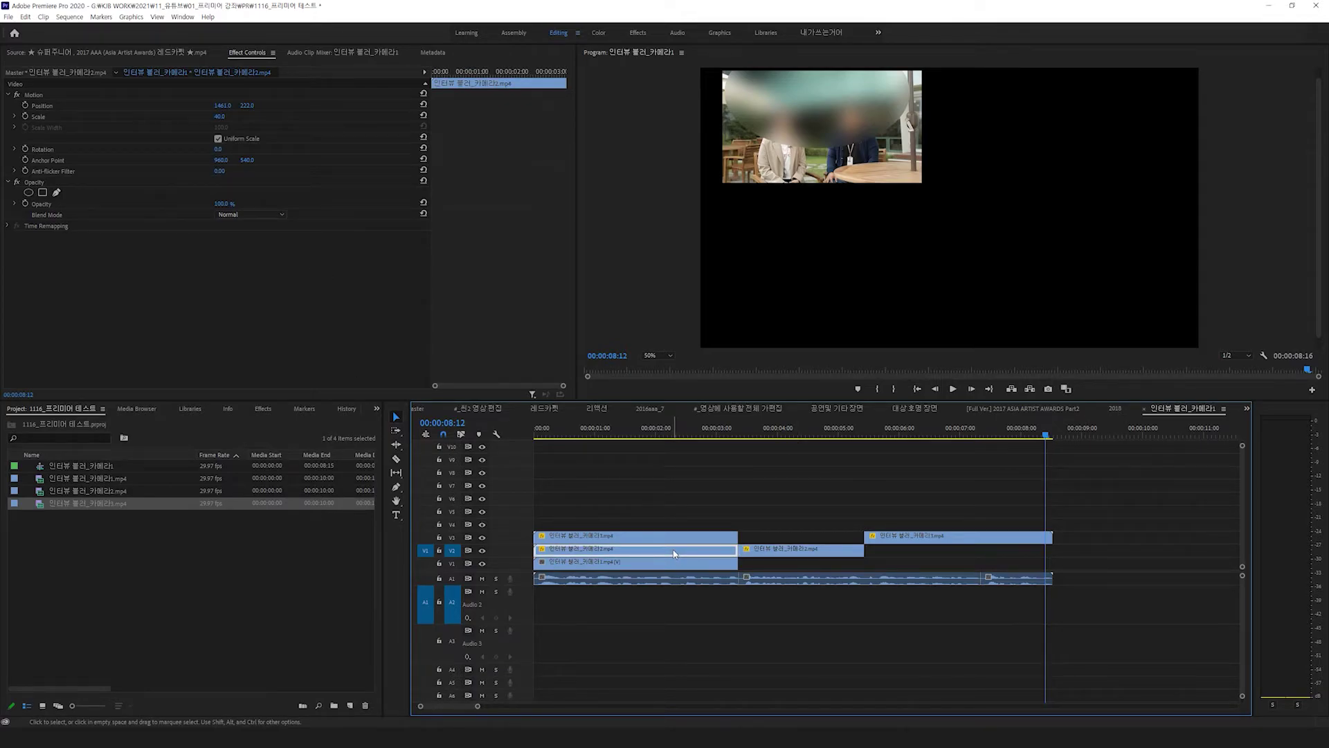
{"action": "left_click", "coordinate": [762, 554]}
{"action": "left_click", "coordinate": [709, 428]}
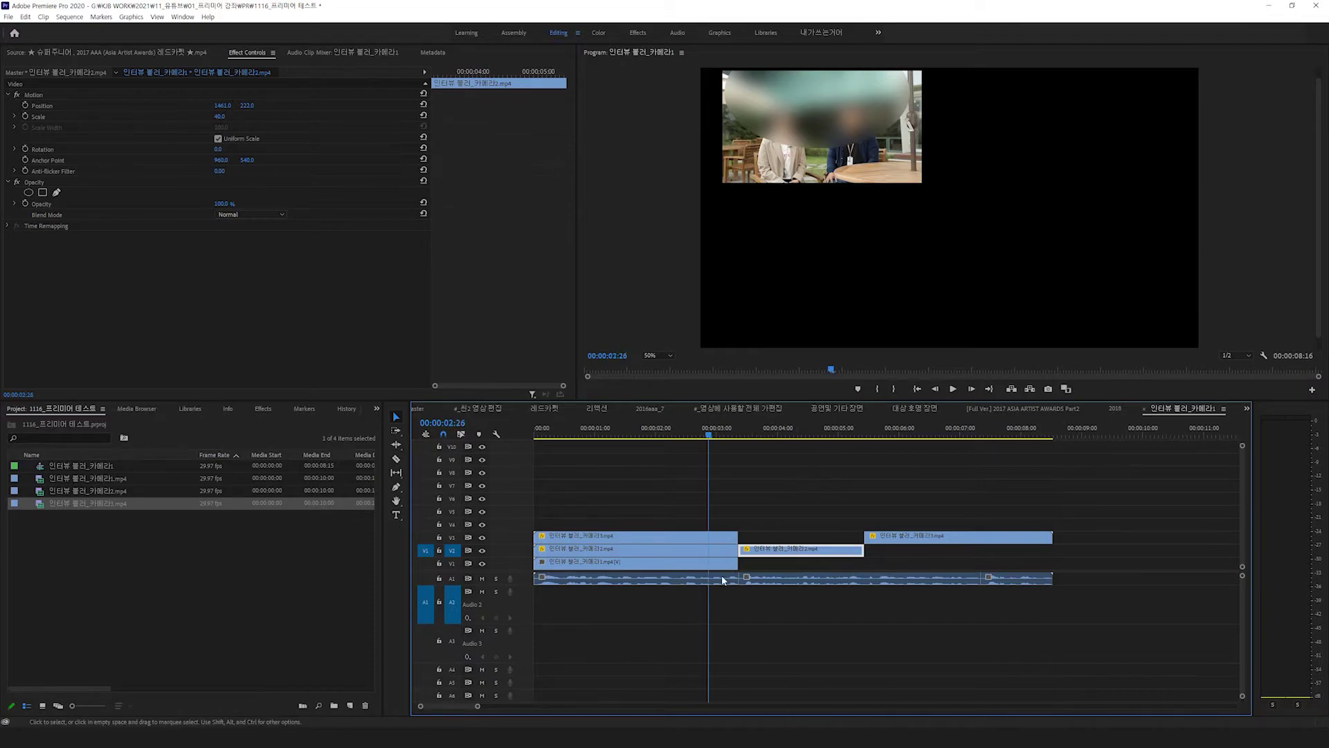
{"action": "left_click", "coordinate": [713, 562]}
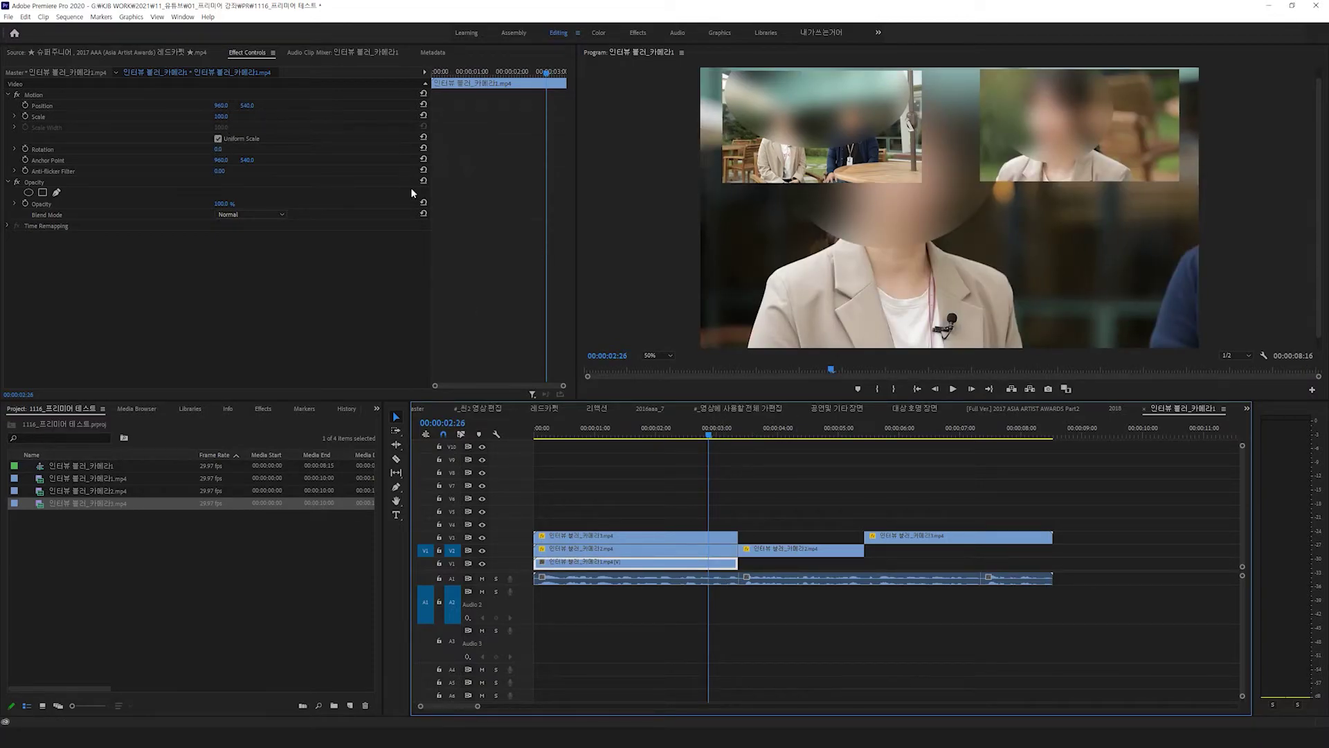
{"action": "left_click", "coordinate": [42, 107]}
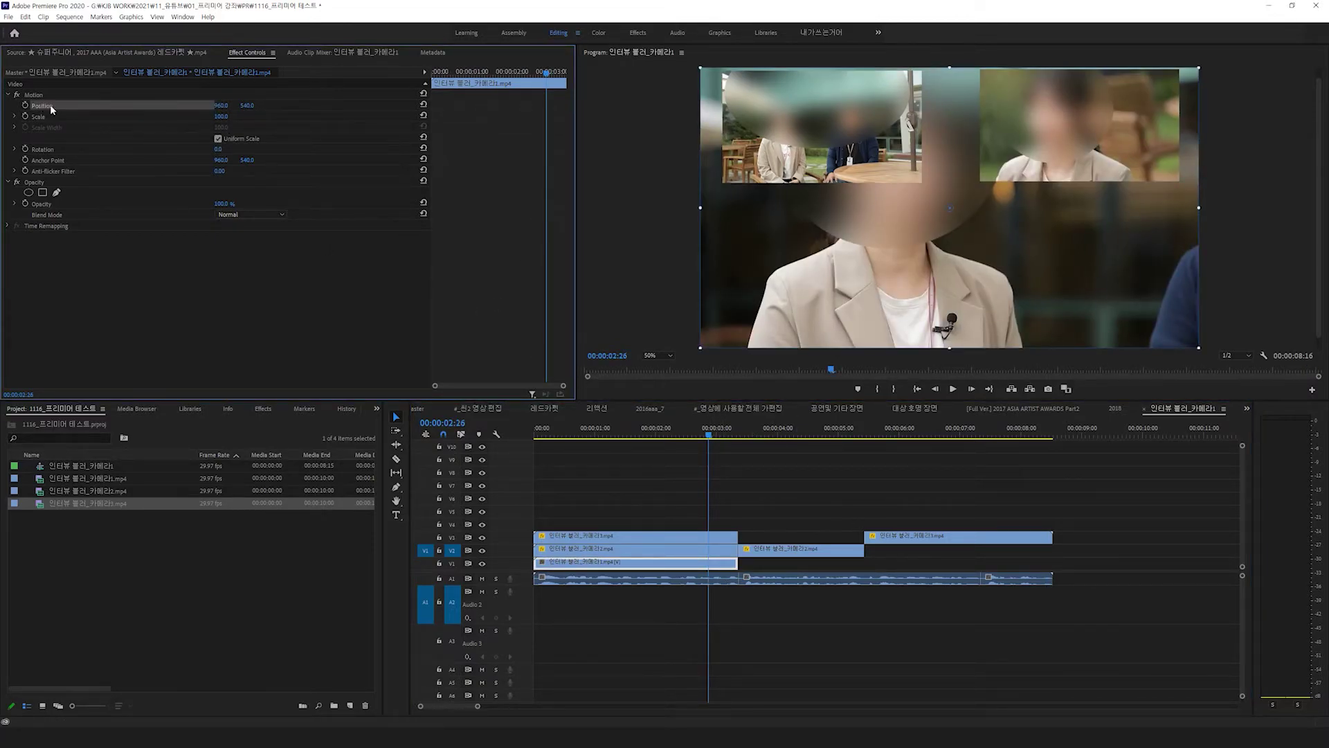
{"action": "left_click", "coordinate": [35, 95]}
{"action": "left_click", "coordinate": [763, 430]}
{"action": "left_click", "coordinate": [773, 554]}
{"action": "left_click", "coordinate": [914, 537]}
{"action": "left_click", "coordinate": [36, 99]}
{"action": "left_click", "coordinate": [709, 425]}
{"action": "key", "text": "space"}
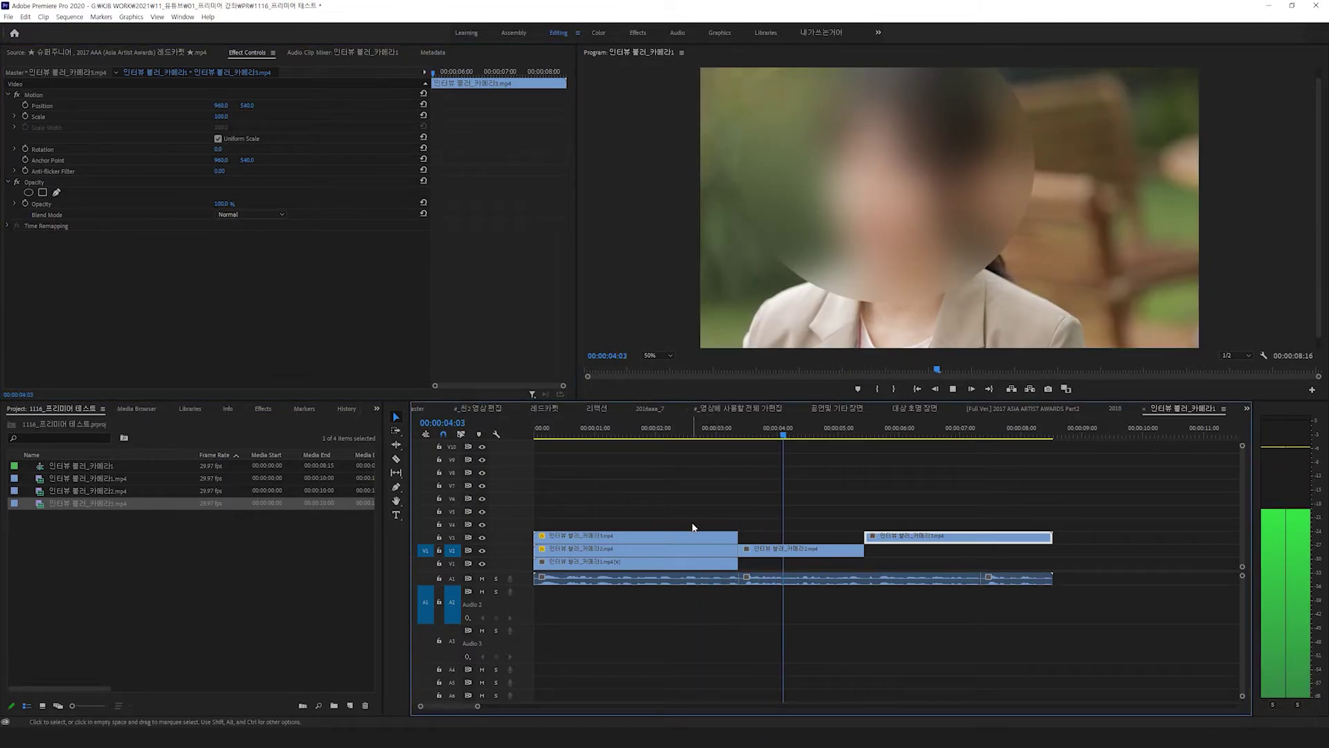
Delete the V2 and V3 clips stacked above the first V1 clip
{"action": "left_click_drag", "start_coordinate": [693, 528], "coordinate": [685, 552]}
{"action": "key", "text": "Delete"}
{"action": "key", "text": "ctrl+z"}
{"action": "key", "text": "ctrl+shift+z"}
Play through the edited sequence to check the camera switches, ending on its last frames
{"action": "left_click", "coordinate": [712, 429]}
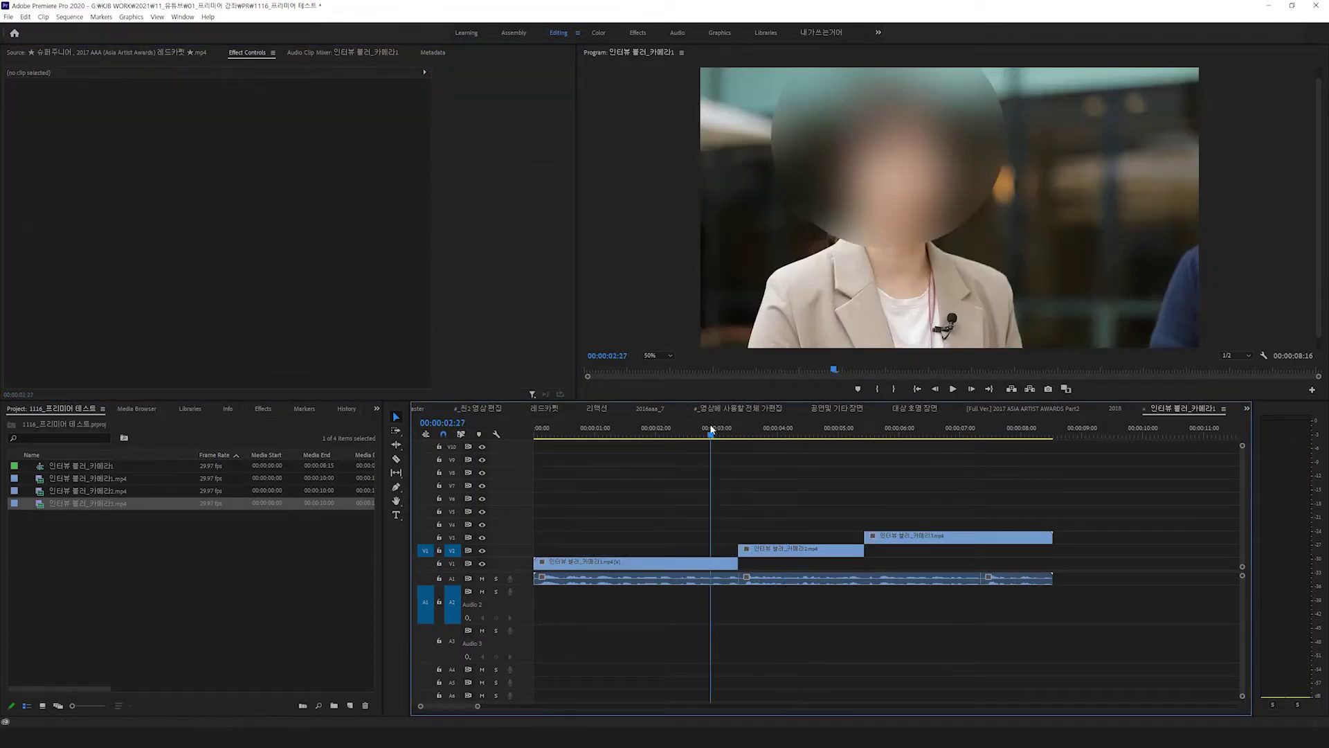
{"action": "key", "text": "space"}
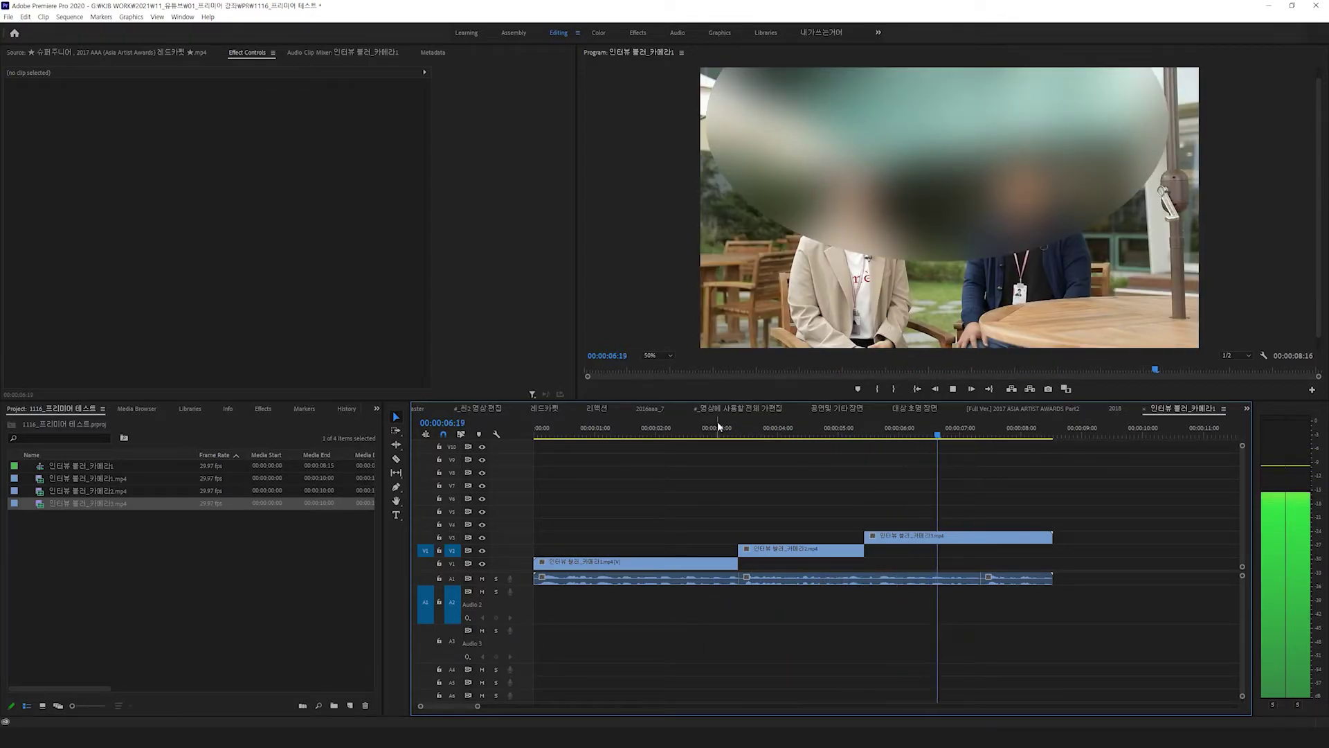
{"action": "key", "text": "space"}
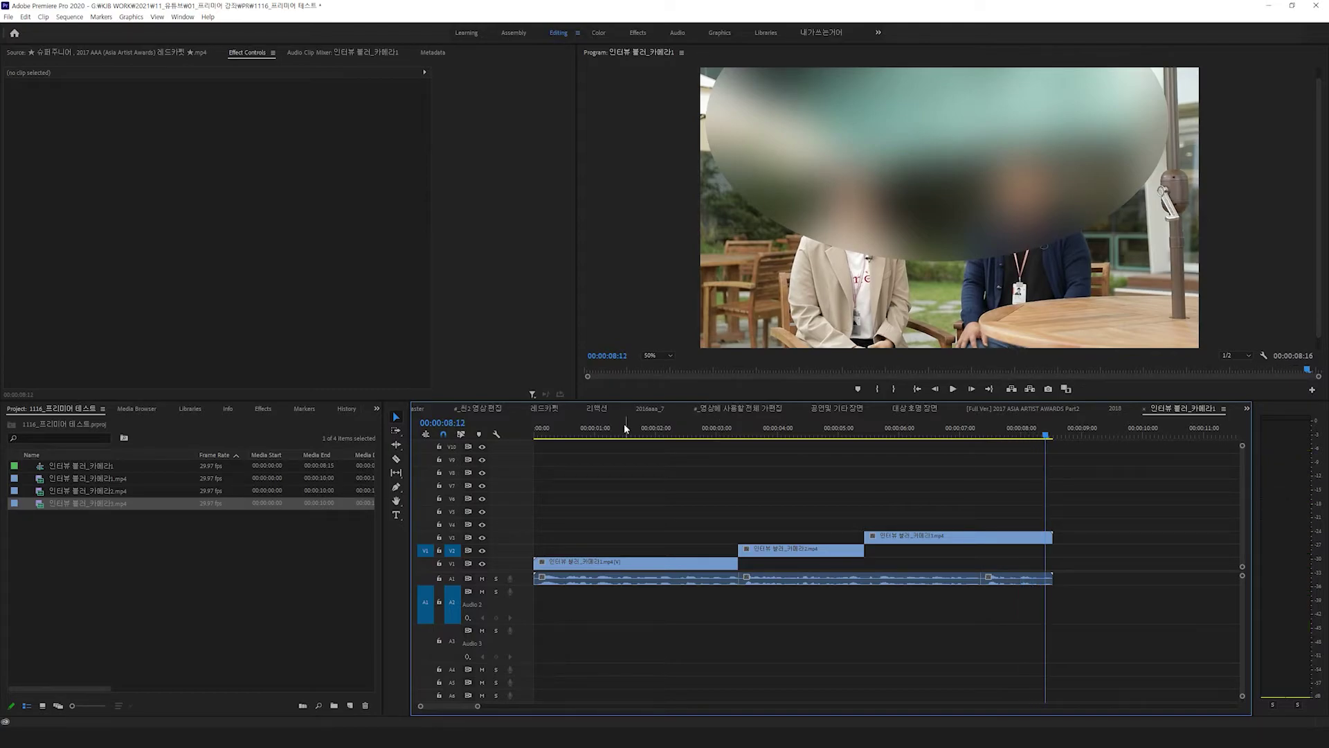
{"action": "left_click", "coordinate": [624, 423]}
{"action": "key", "text": "space"}
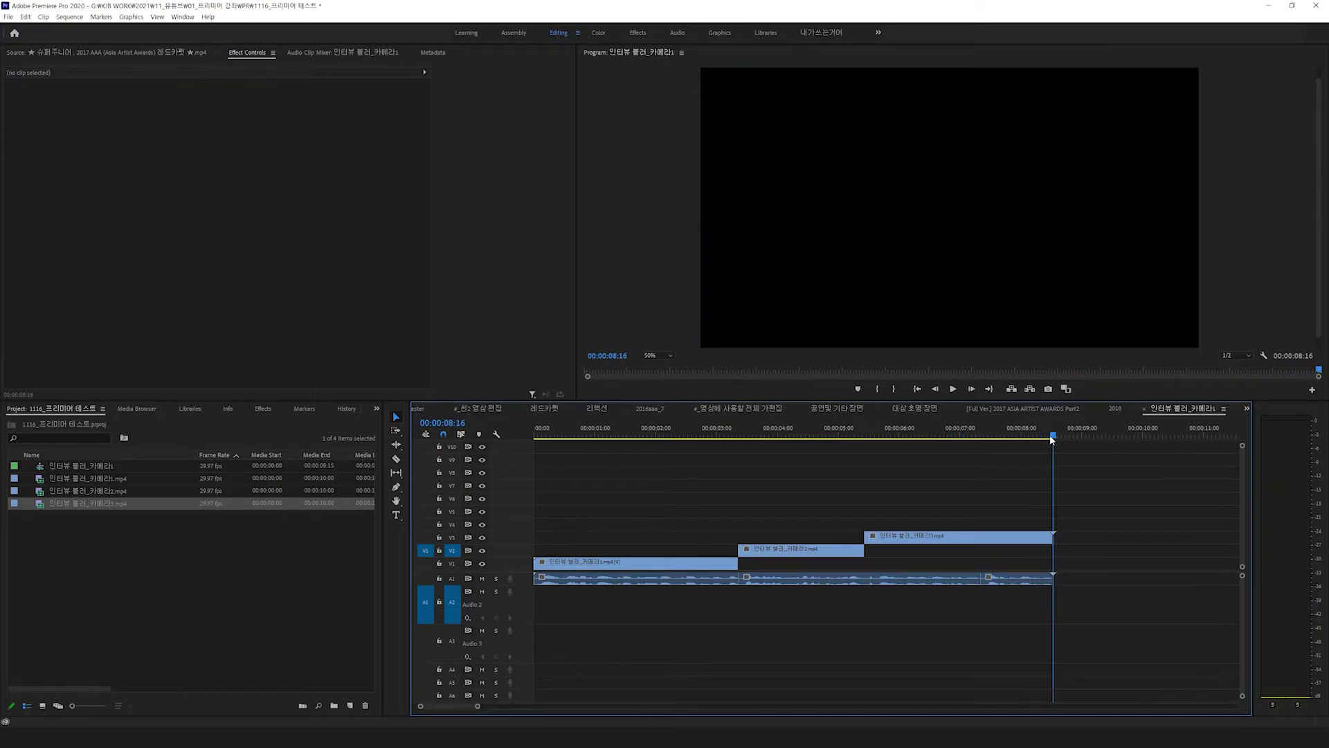
{"action": "key", "text": "Left"}
{"action": "key", "text": "Left"}
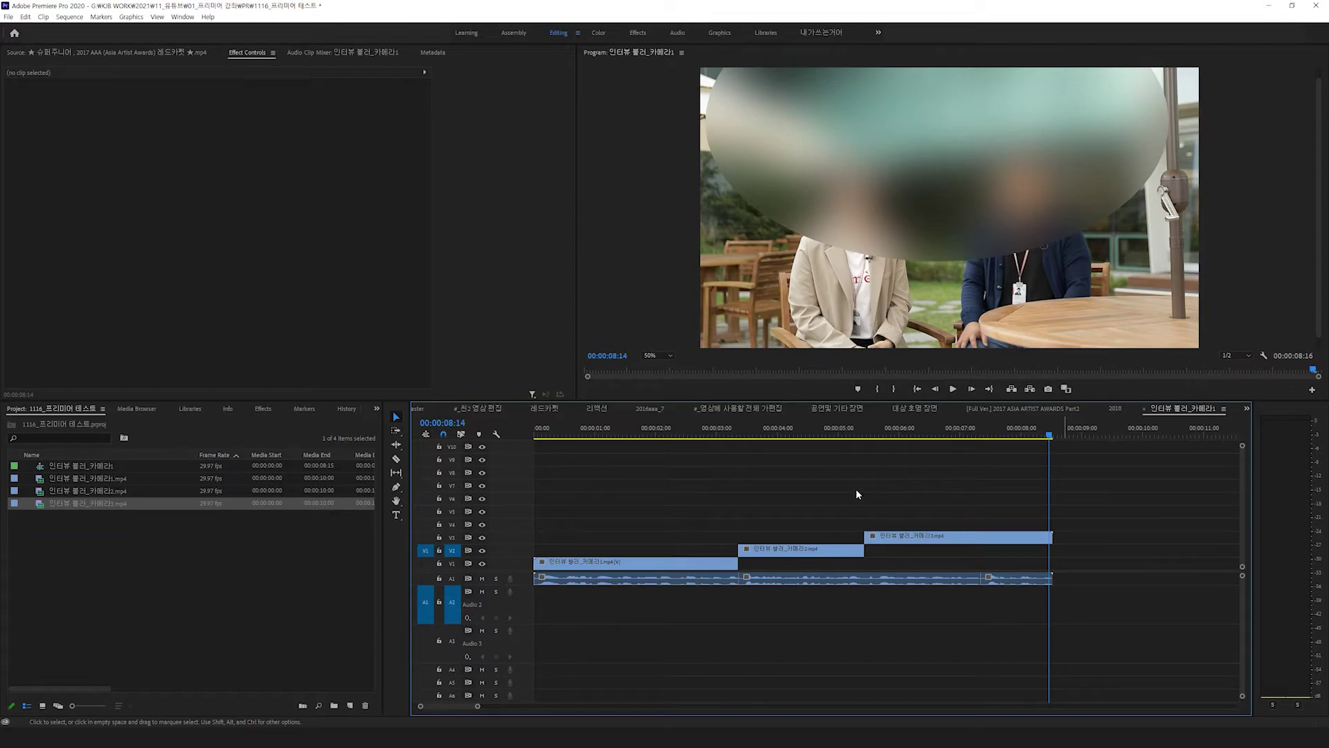
Export the sequence as H.264 with CBR bitrate encoding and a target bitrate of 20 Mbps
{"action": "key", "text": "ctrl+m"}
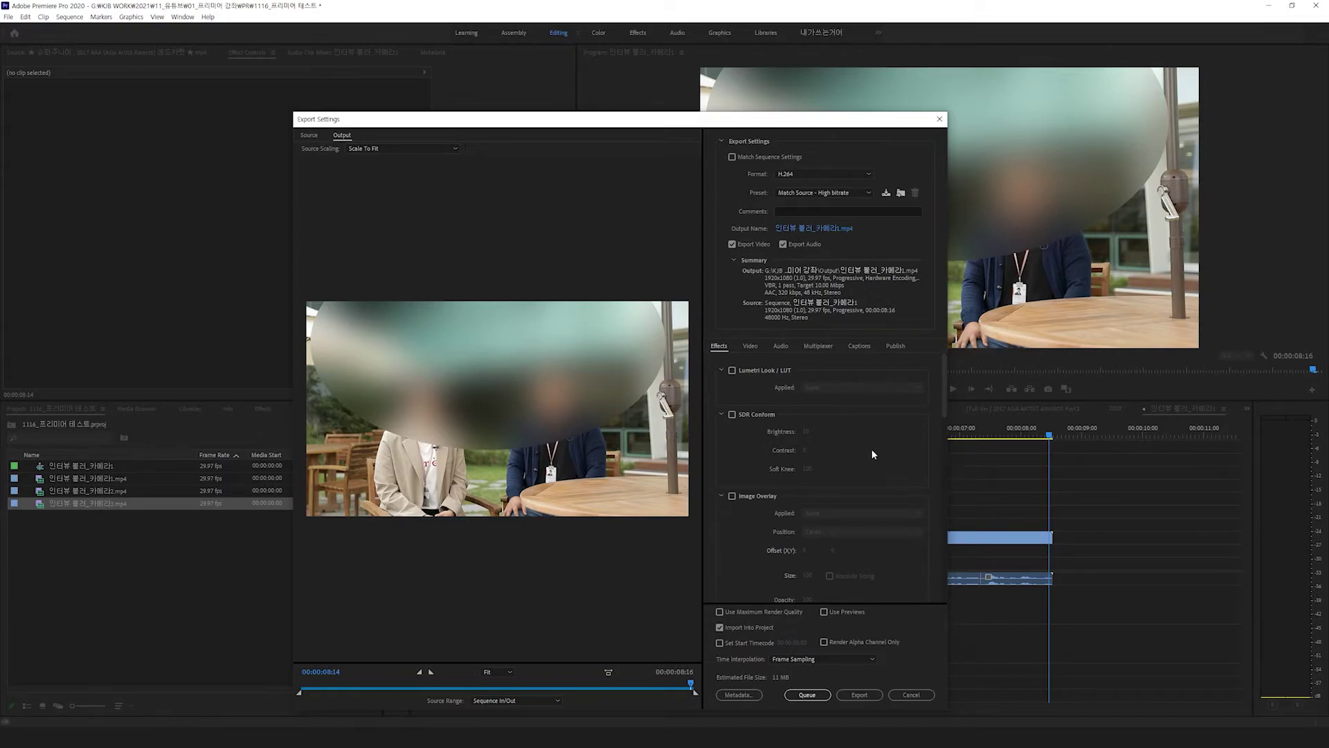
{"action": "left_click", "coordinate": [752, 346]}
{"action": "scroll", "coordinate": [881, 526], "scroll_direction": "down", "scroll_amount": 5}
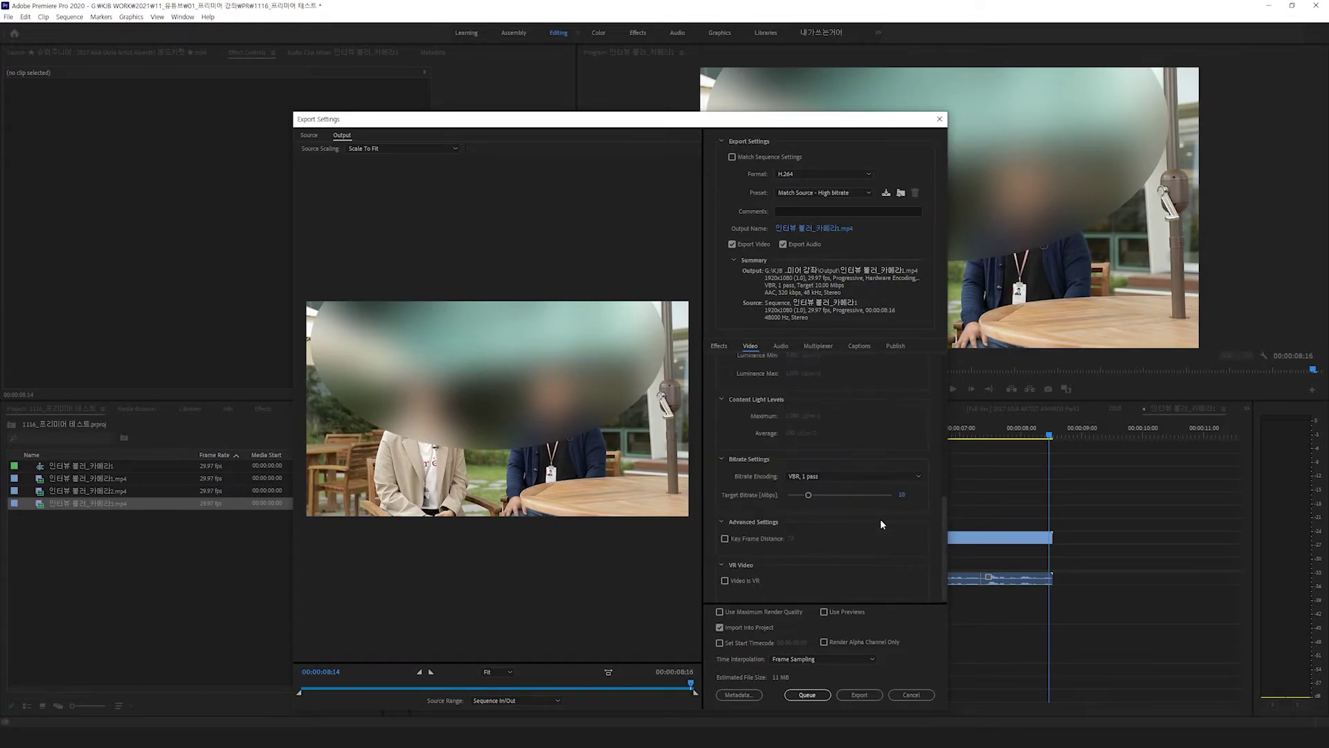
{"action": "left_click", "coordinate": [835, 476]}
{"action": "left_click", "coordinate": [825, 487]}
{"action": "left_click", "coordinate": [910, 495]}
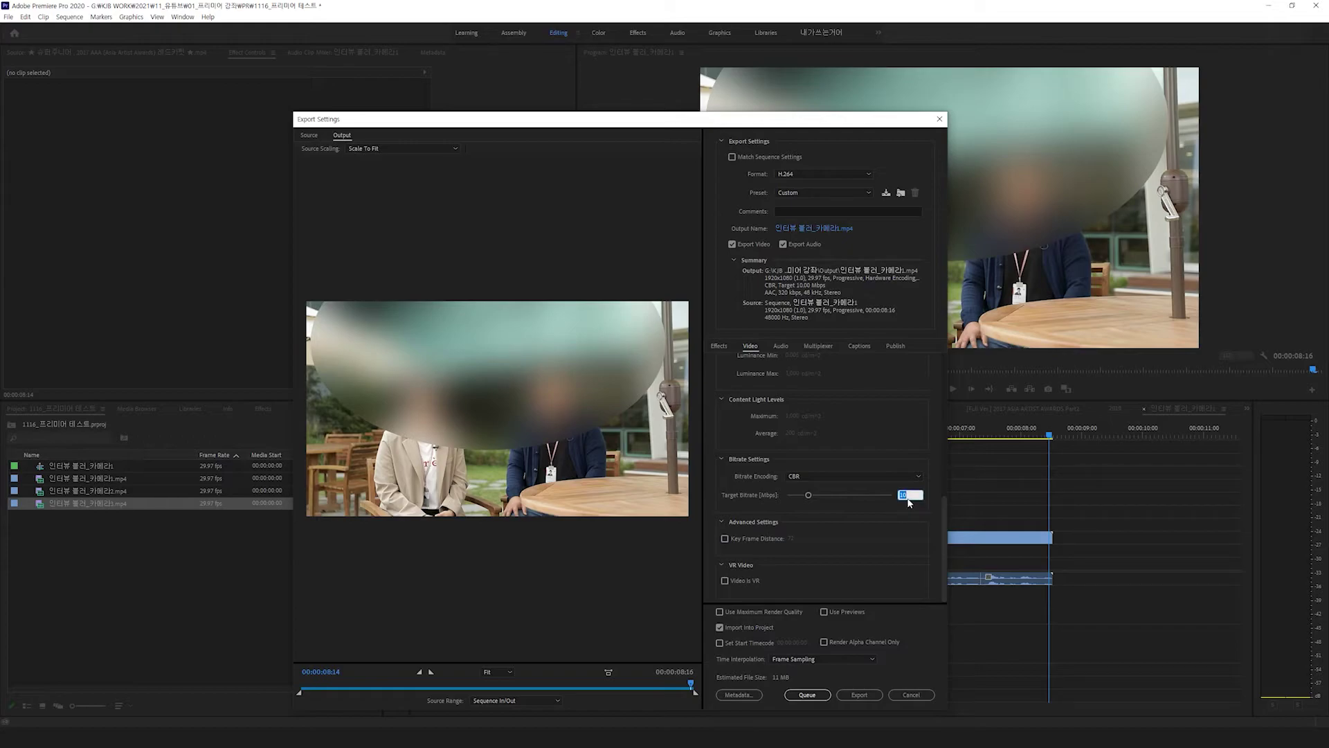
{"action": "type", "text": "20"}
{"action": "key", "text": "Return"}
{"action": "left_click", "coordinate": [858, 694]}
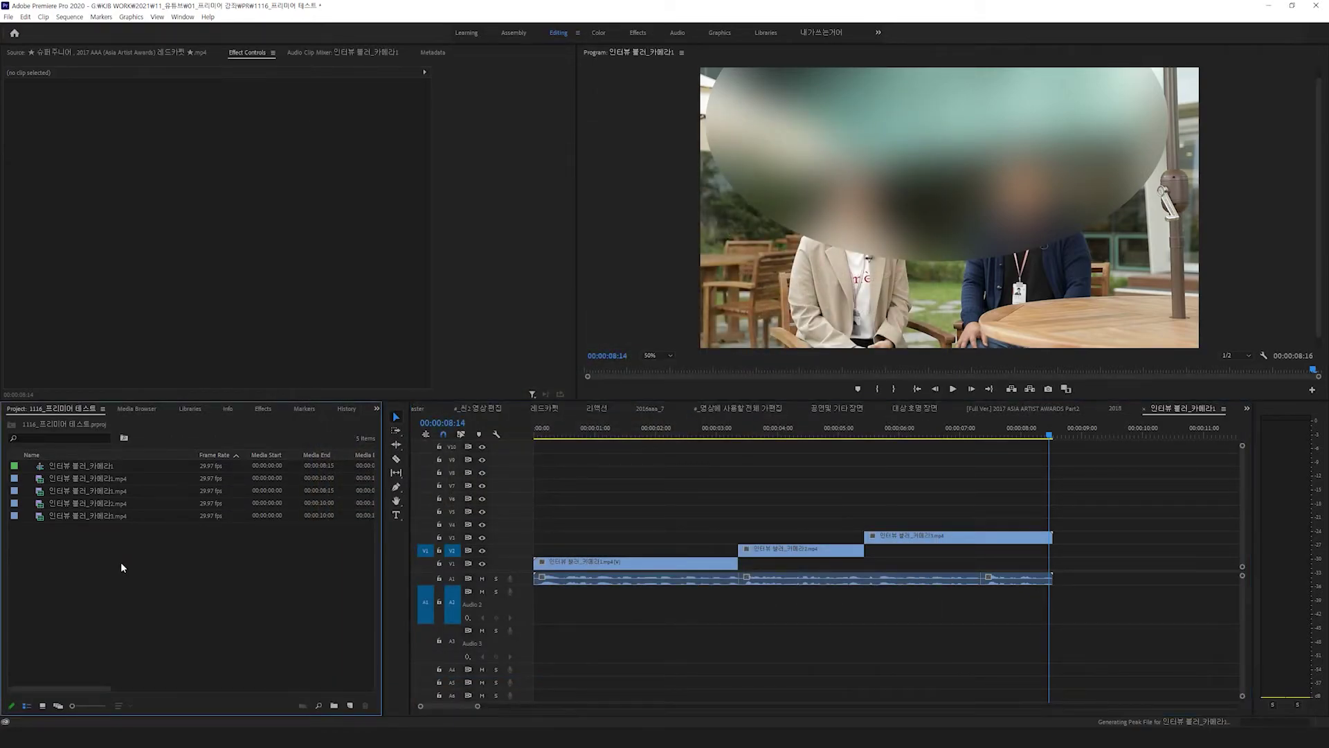
Select the newly exported 인터뷰 블러_카메라1.mp4 in the project and switch to After Effects
{"action": "left_click", "coordinate": [69, 492]}
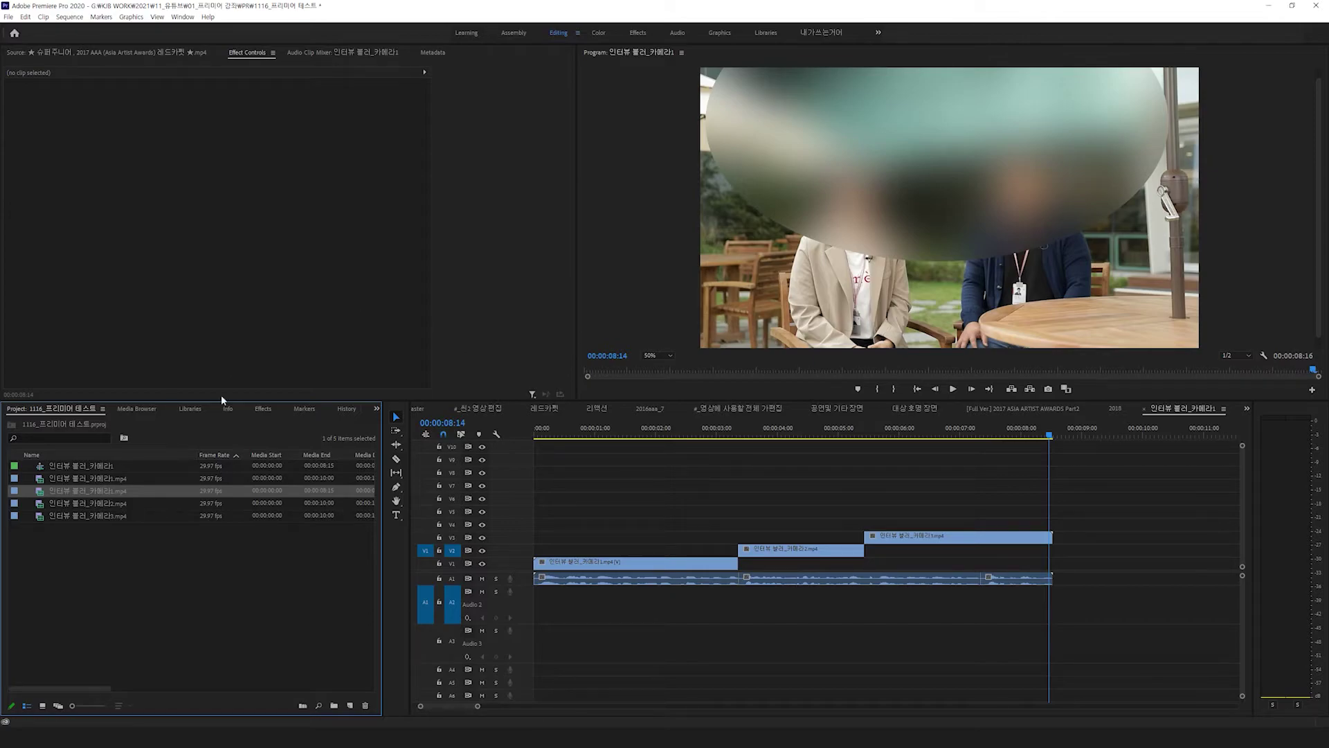
{"action": "left_click", "coordinate": [101, 587]}
{"action": "left_click", "coordinate": [48, 489]}
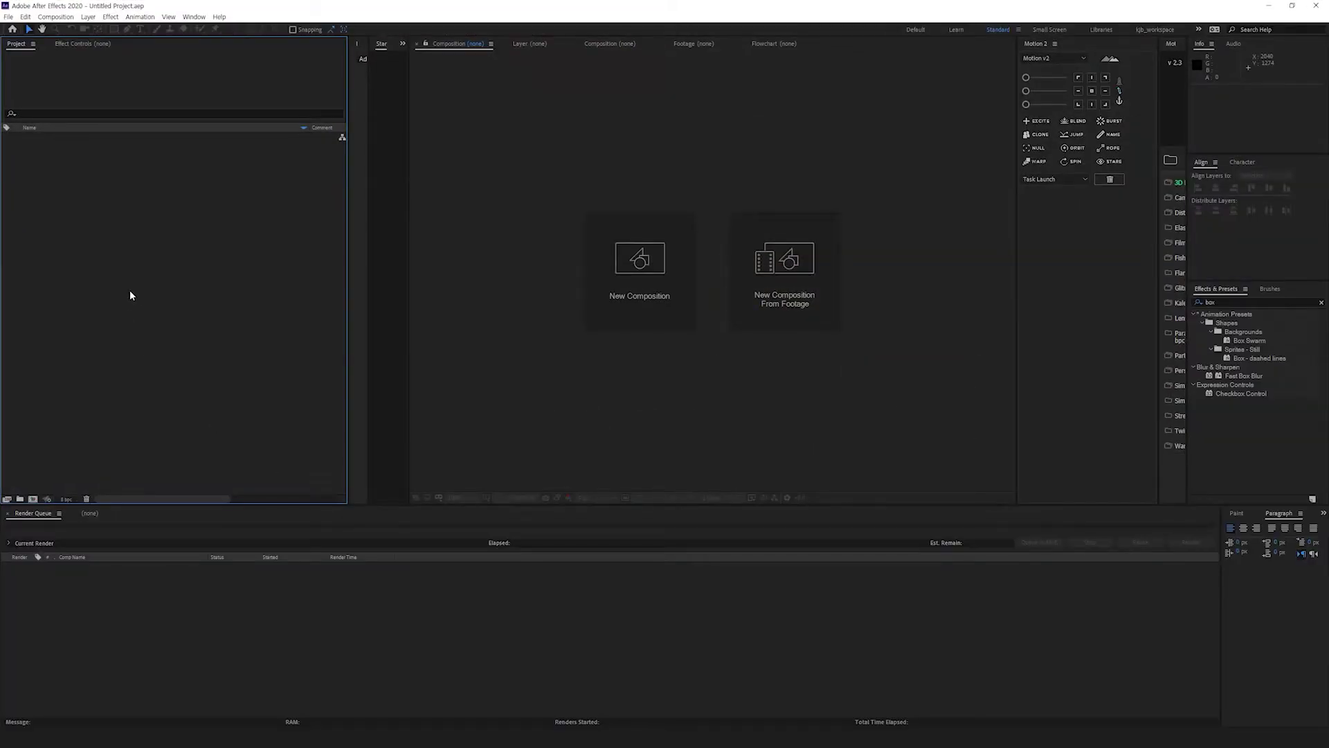
Create a new 500 × 1080 composition at 30 fps, 10 seconds long, on a white background
{"action": "right_click", "coordinate": [131, 294]}
{"action": "key", "text": "Escape"}
{"action": "key", "text": "ctrl+n"}
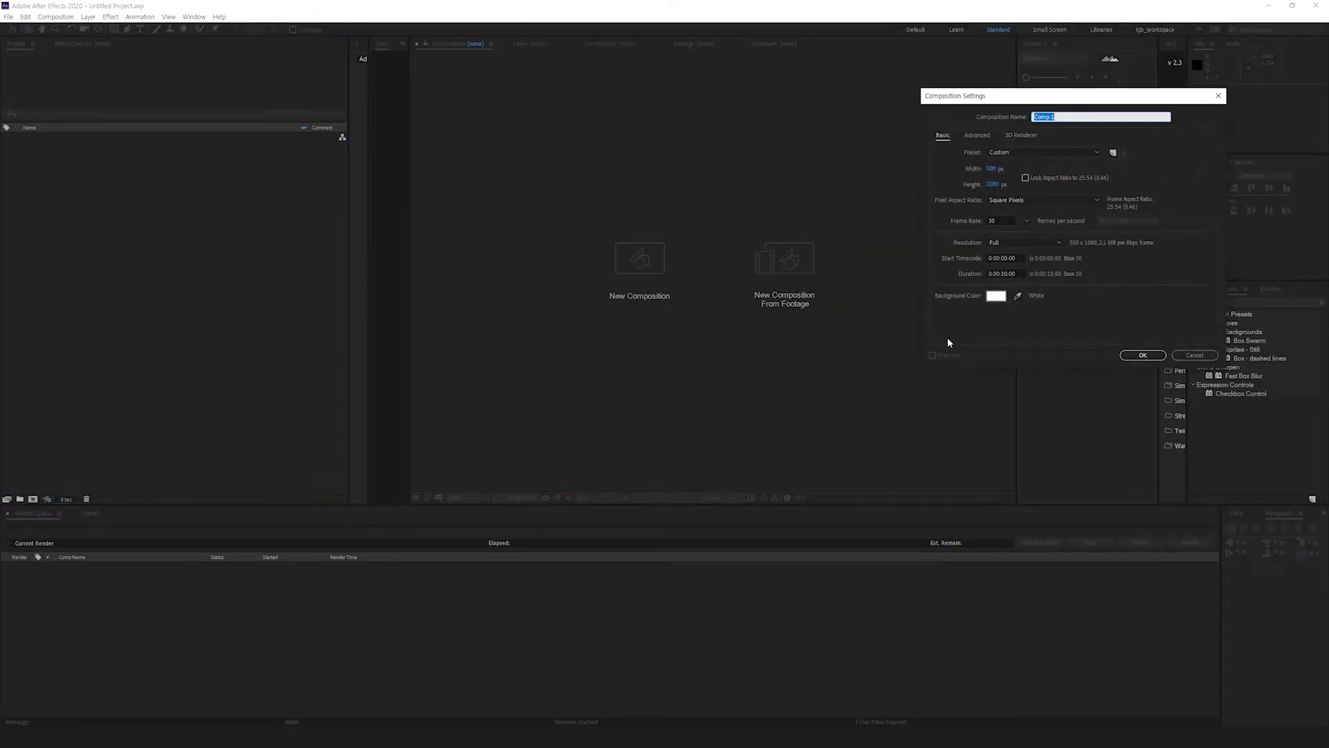
{"action": "left_click", "coordinate": [1136, 352]}
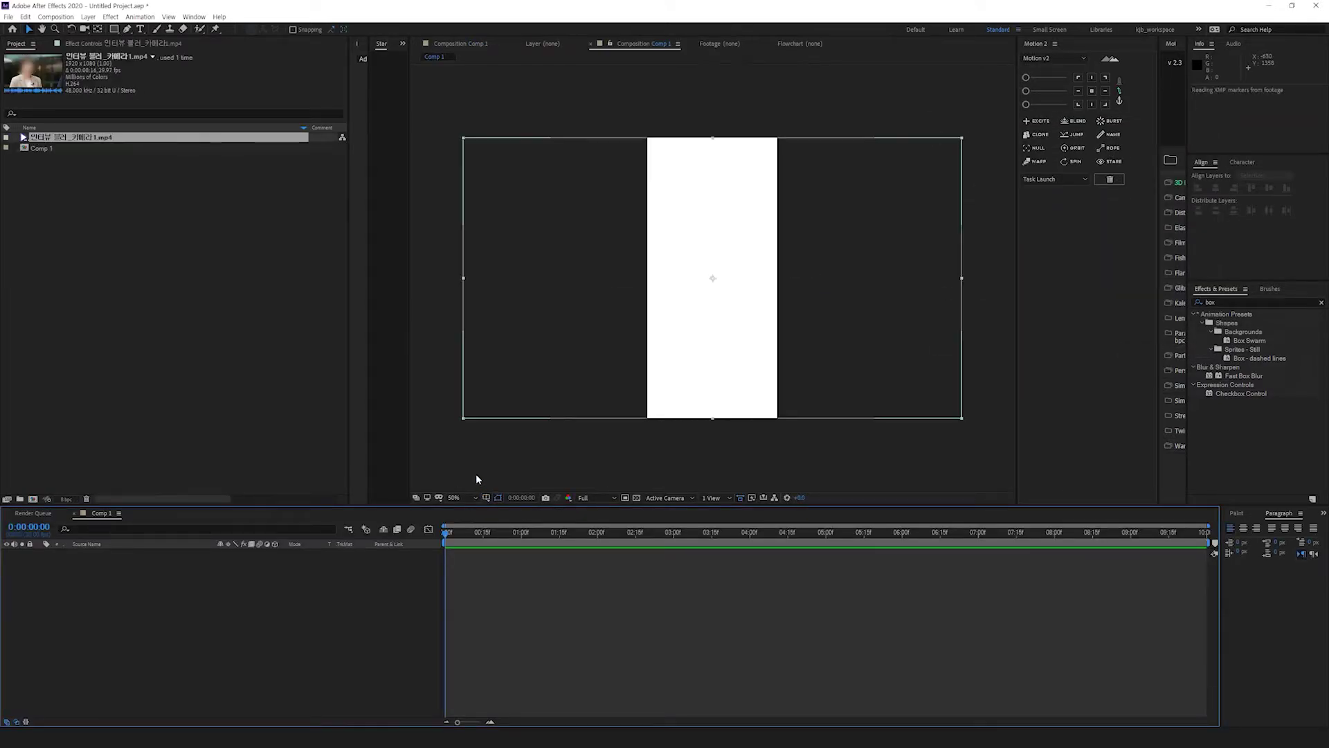
Create a composition matching the 인터뷰 블러_카메라1.mp4 footage
{"action": "left_click_drag", "start_coordinate": [99, 138], "coordinate": [32, 499]}
{"action": "left_click", "coordinate": [155, 335]}
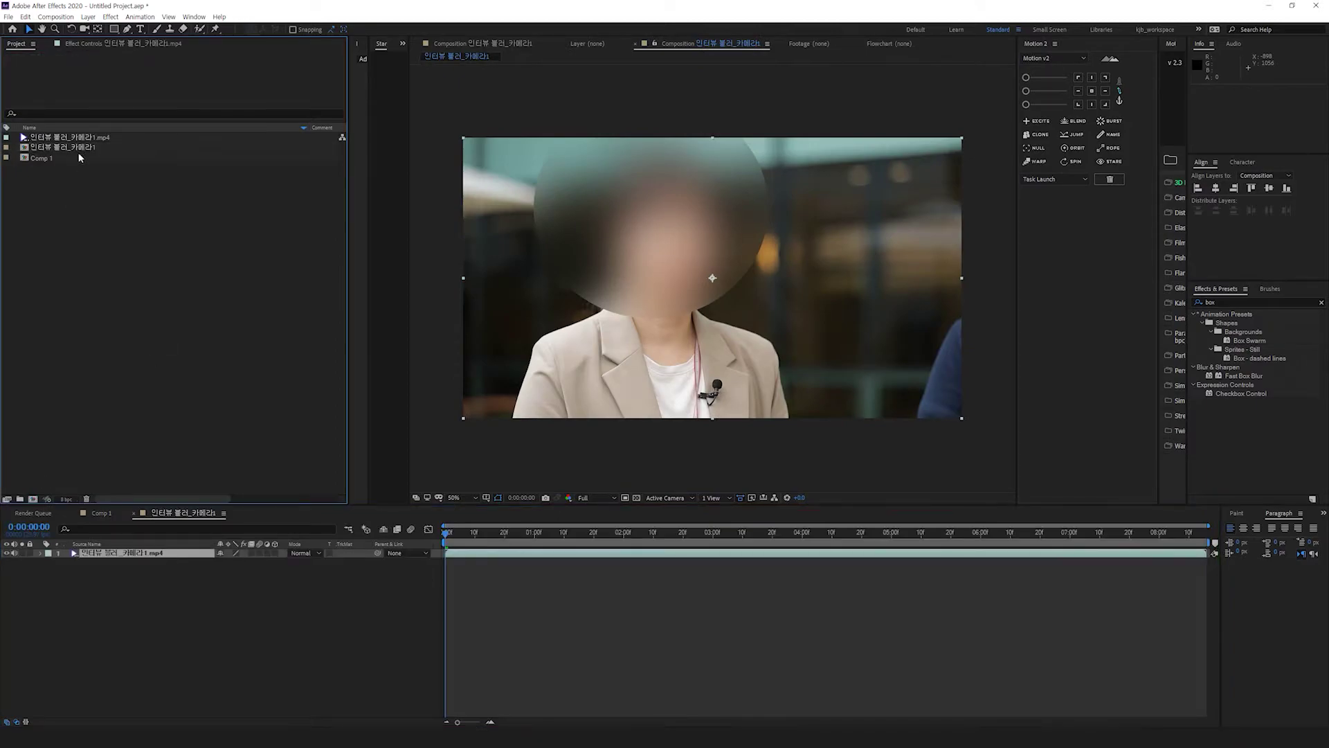
{"action": "left_click", "coordinate": [223, 576]}
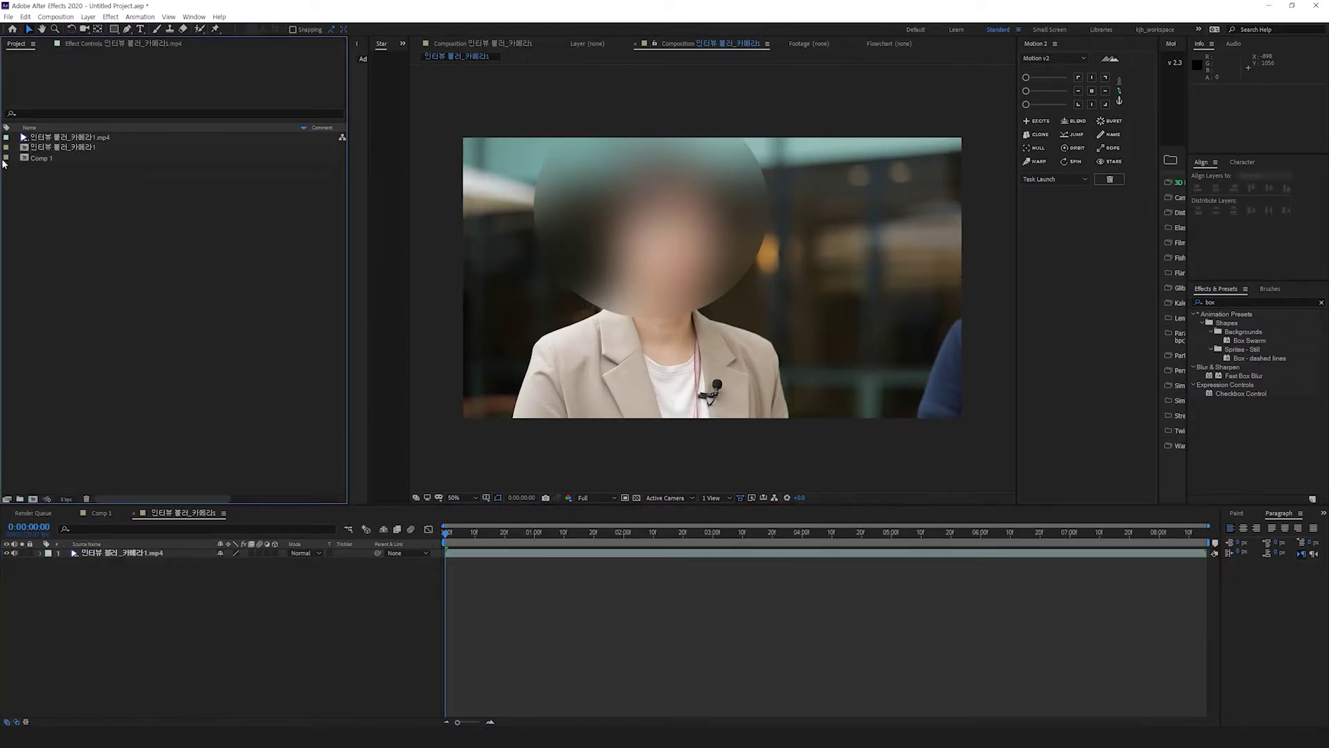
Delete the Comp 1 composition from the project
{"action": "left_click", "coordinate": [49, 159]}
{"action": "key", "text": "Delete"}
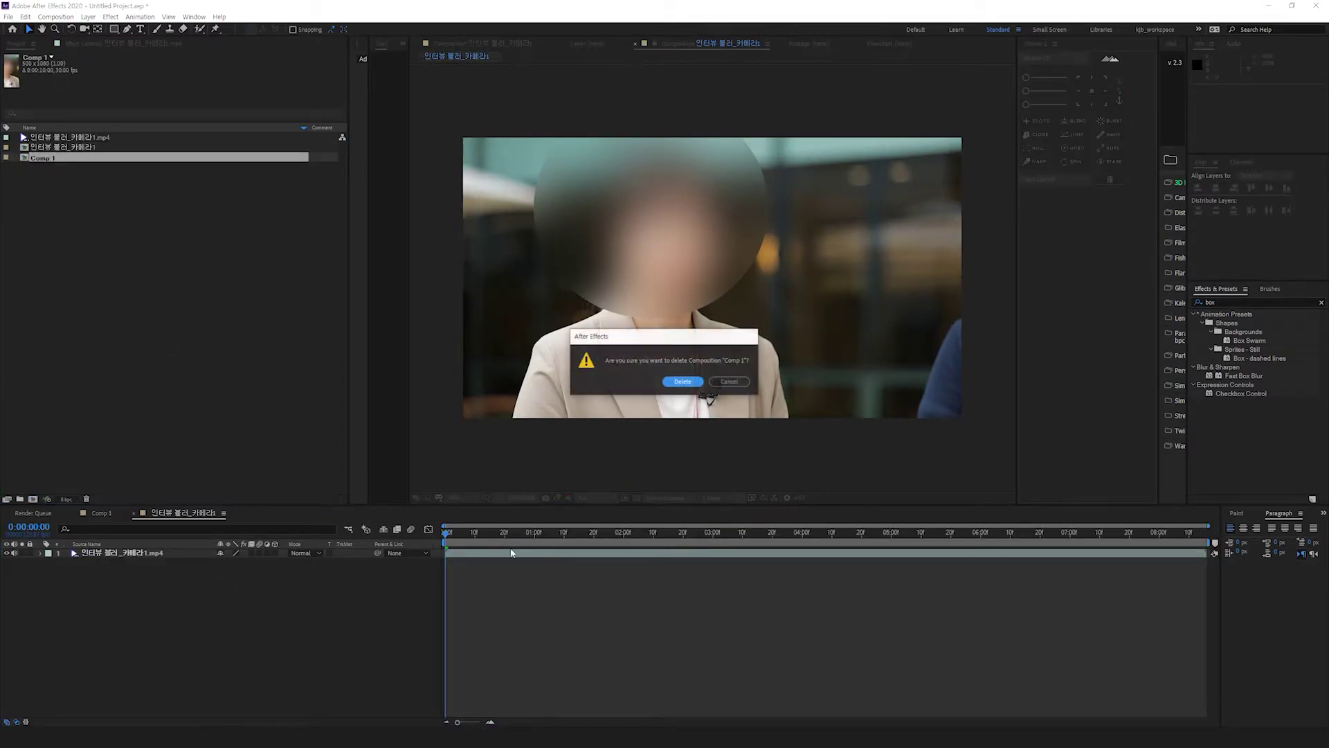
{"action": "left_click", "coordinate": [682, 382]}
Scrub and preview the interview composition across its timeline to examine the camera changes
{"action": "left_click", "coordinate": [633, 532]}
{"action": "left_click_drag", "start_coordinate": [833, 533], "coordinate": [918, 542]}
{"action": "key", "text": "space"}
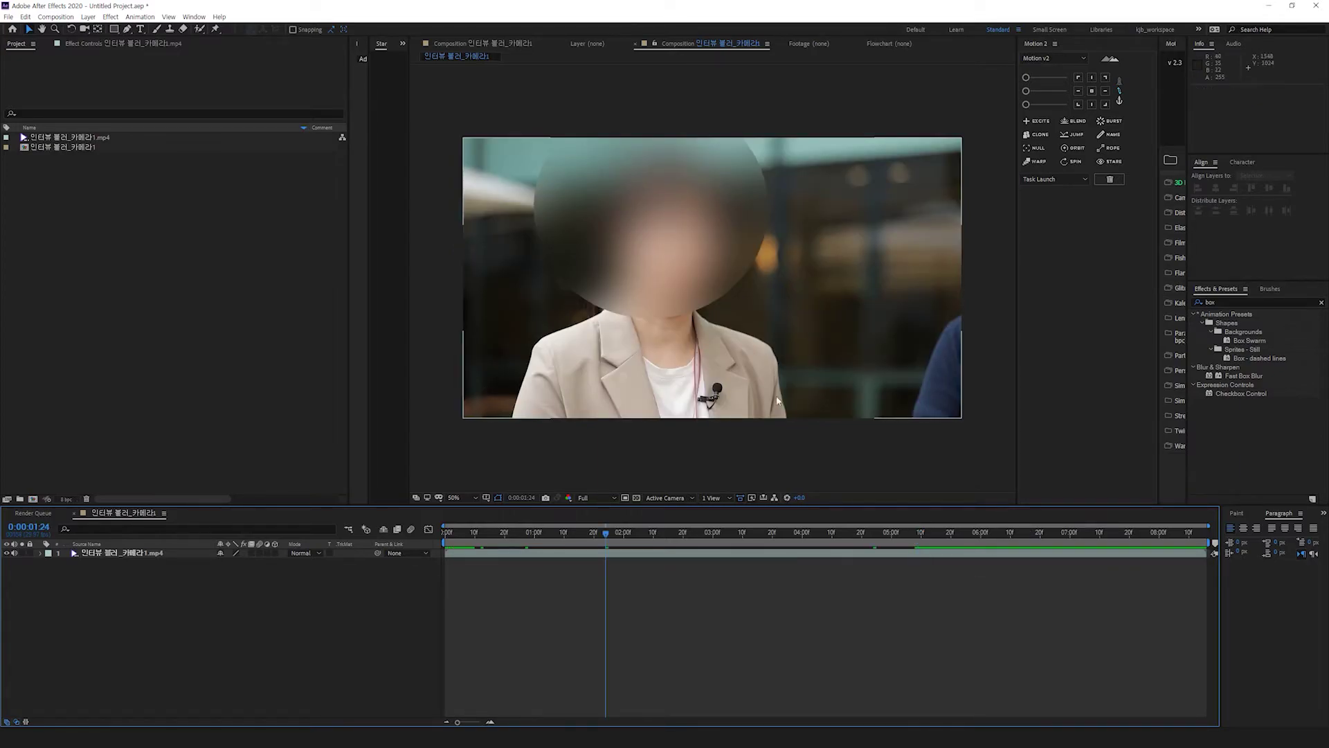
{"action": "left_click", "coordinate": [806, 532]}
{"action": "left_click", "coordinate": [832, 533]}
{"action": "left_click", "coordinate": [911, 532]}
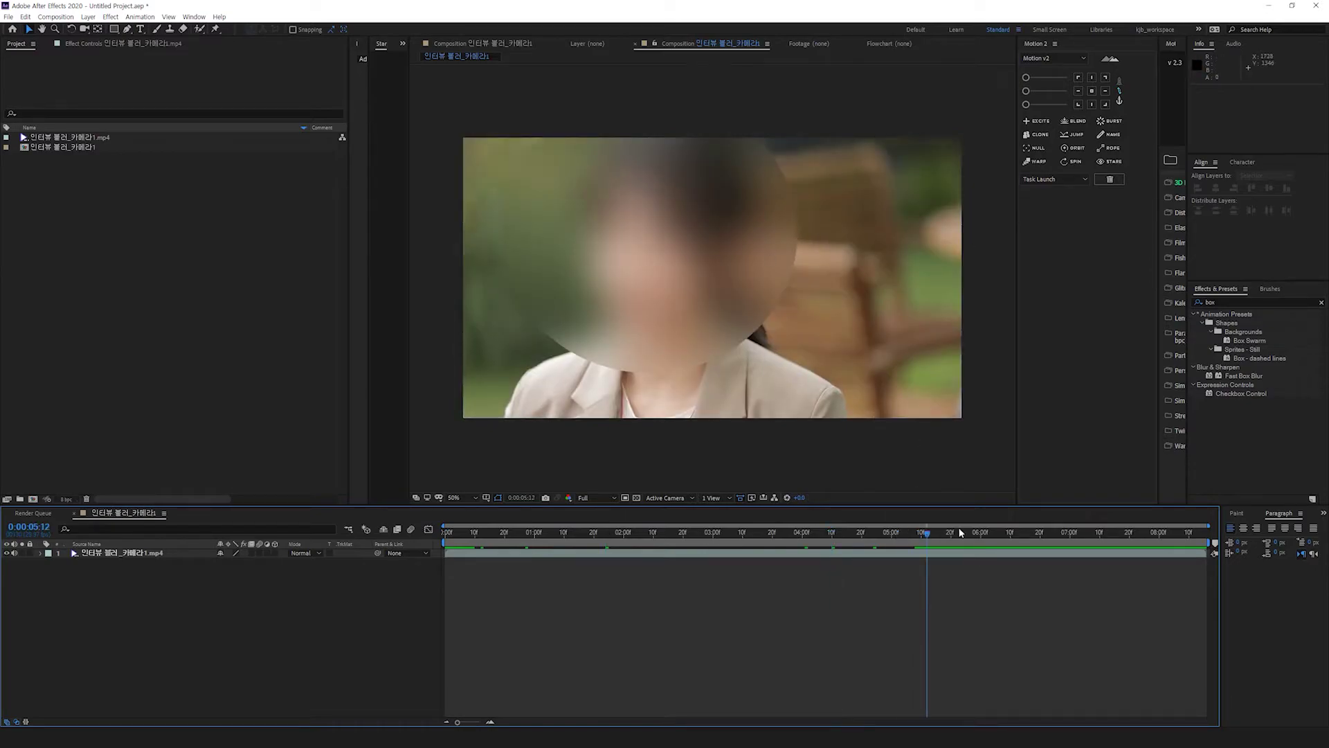
{"action": "left_click", "coordinate": [959, 532]}
{"action": "key", "text": "space"}
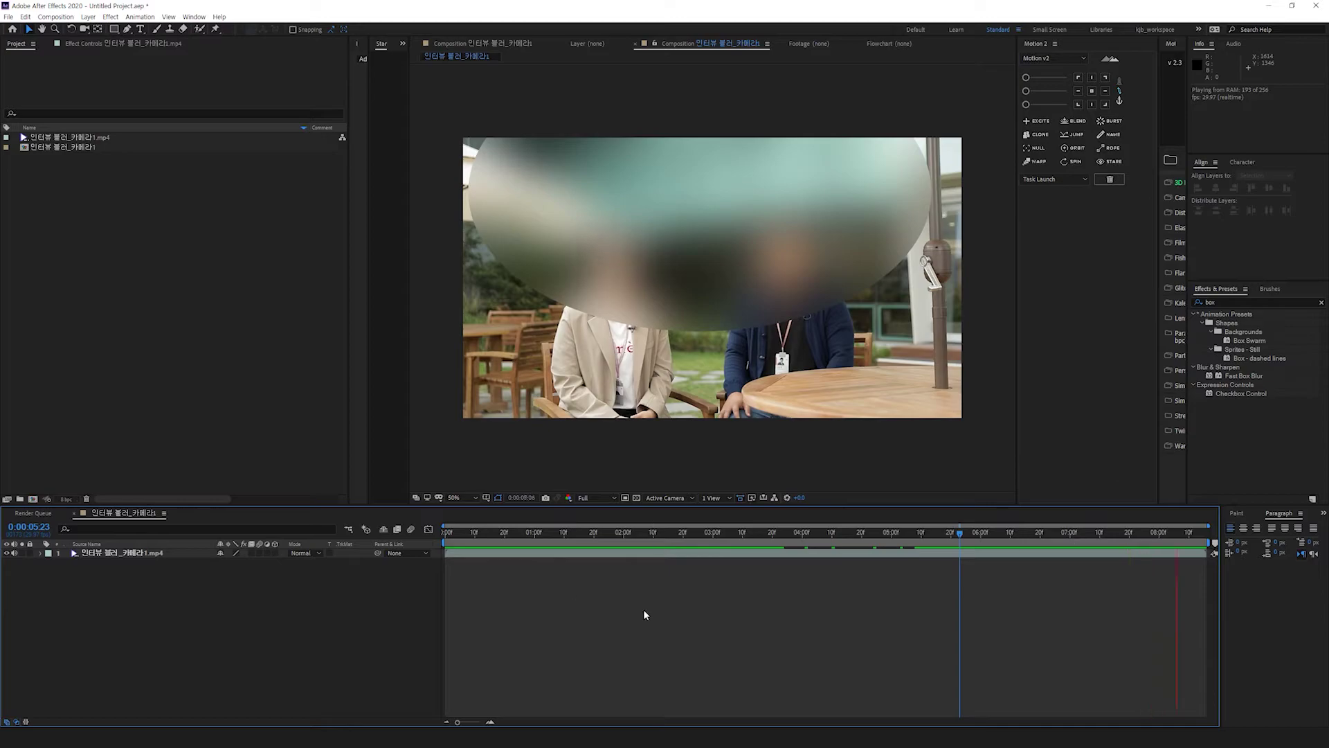
{"action": "key", "text": "space"}
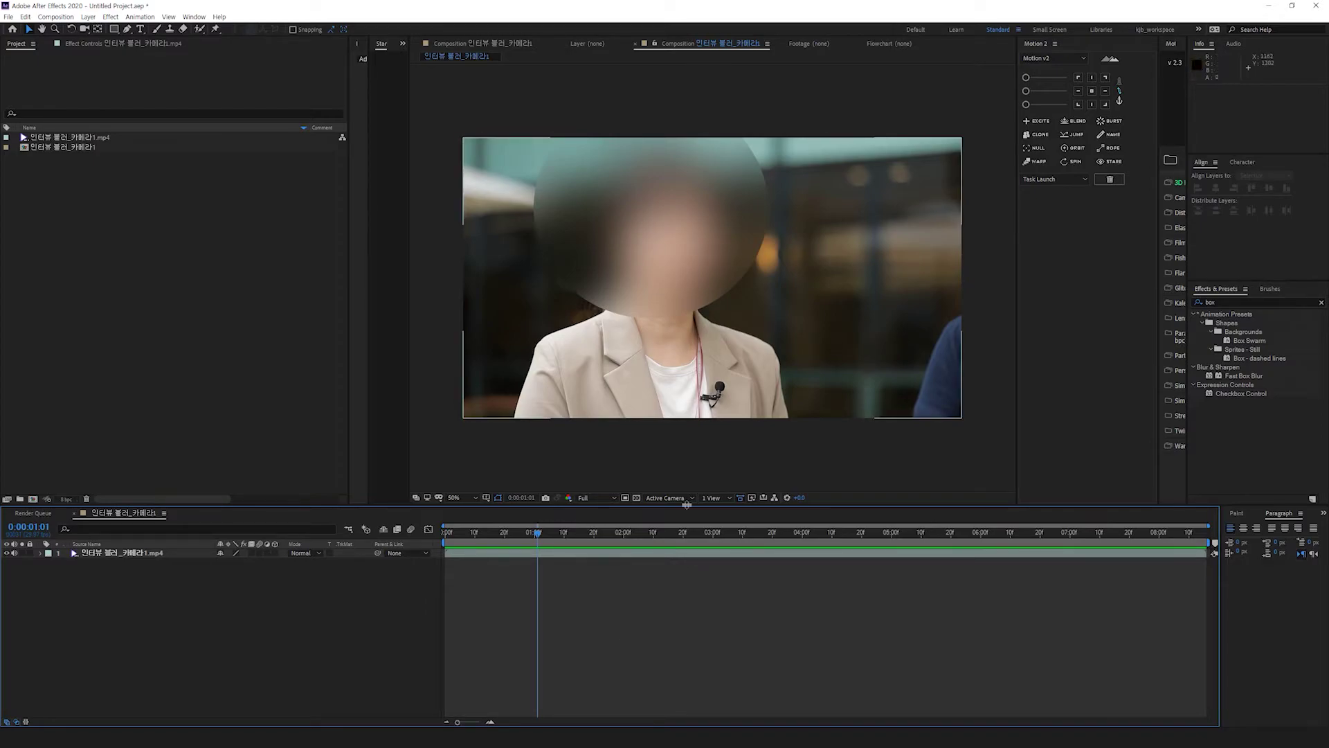
Switch to Premiere Pro and create a new sequence from the exported 인터뷰 블러_카메라1.mp4 clip
{"action": "key", "text": "alt+Tab"}
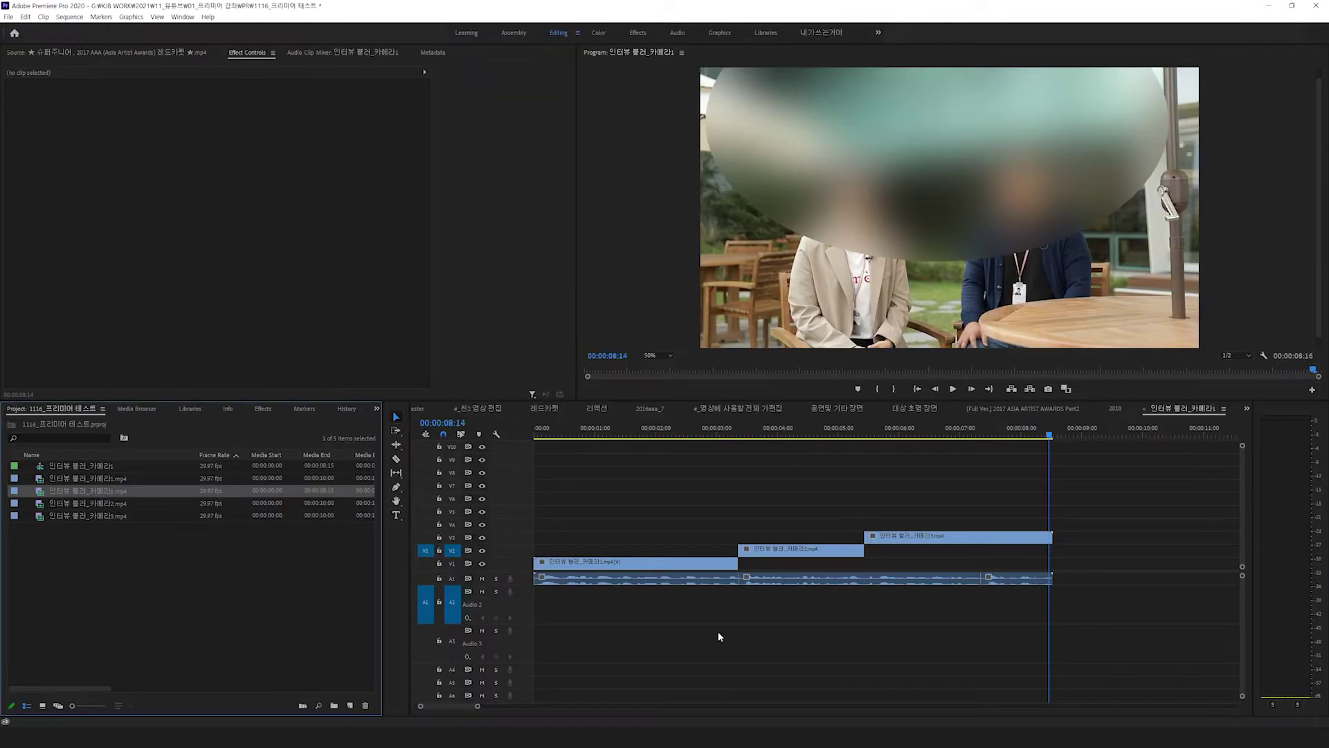
{"action": "left_click", "coordinate": [682, 433]}
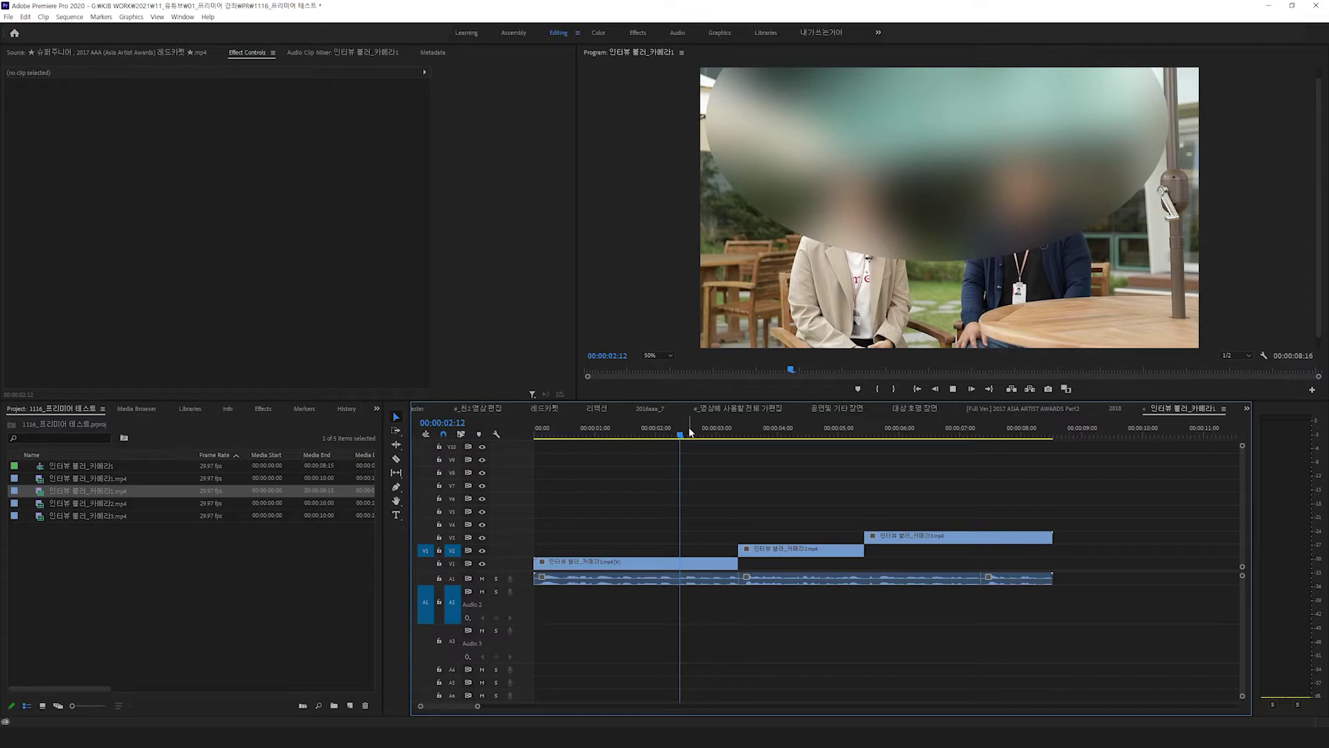
{"action": "key", "text": "space"}
{"action": "left_click", "coordinate": [191, 593]}
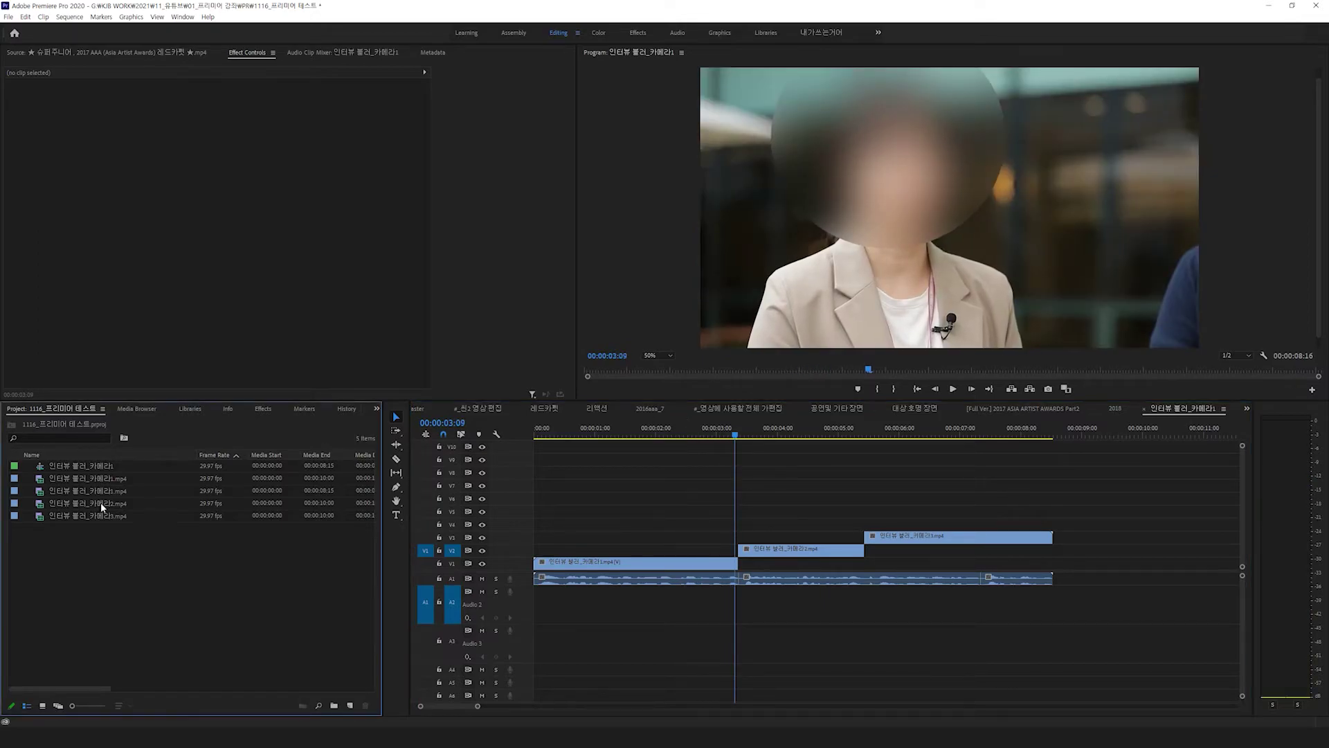
{"action": "left_click_drag", "start_coordinate": [351, 708], "coordinate": [351, 707]}
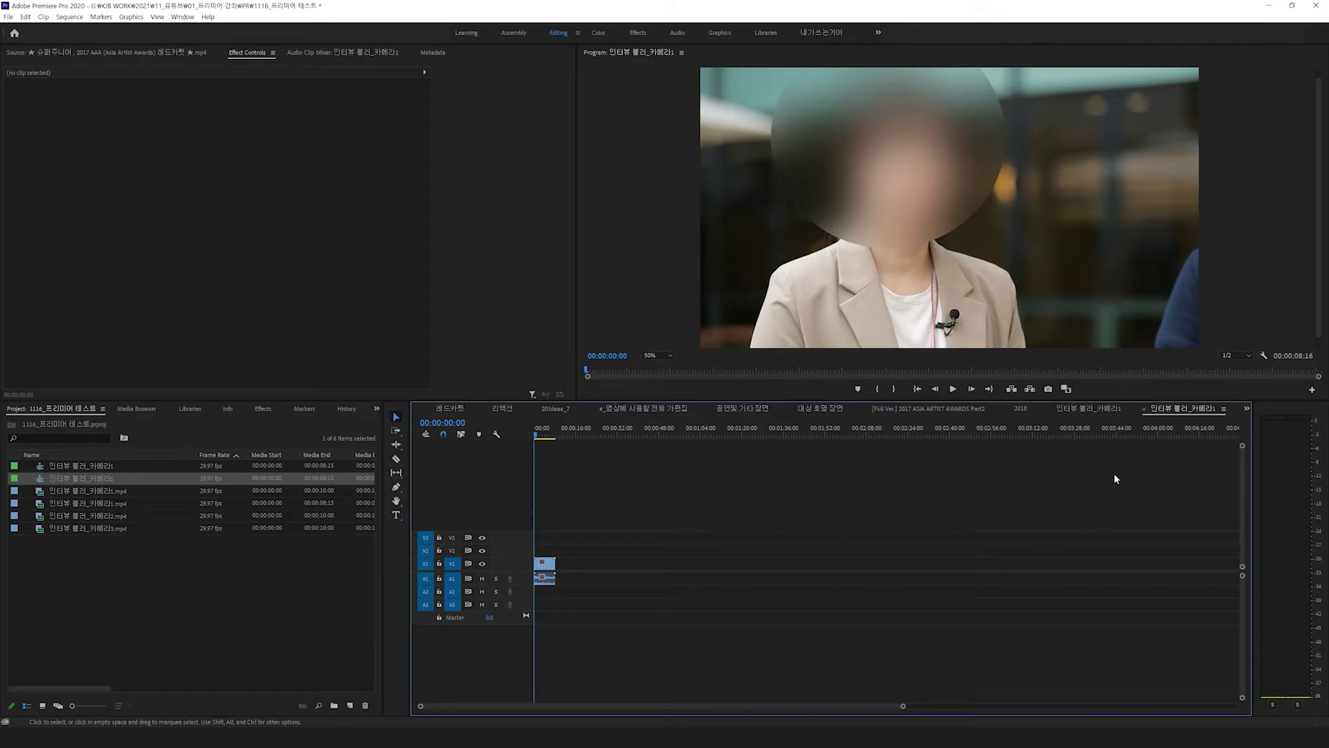
{"action": "left_click", "coordinate": [1093, 409]}
{"action": "left_click", "coordinate": [1188, 407]}
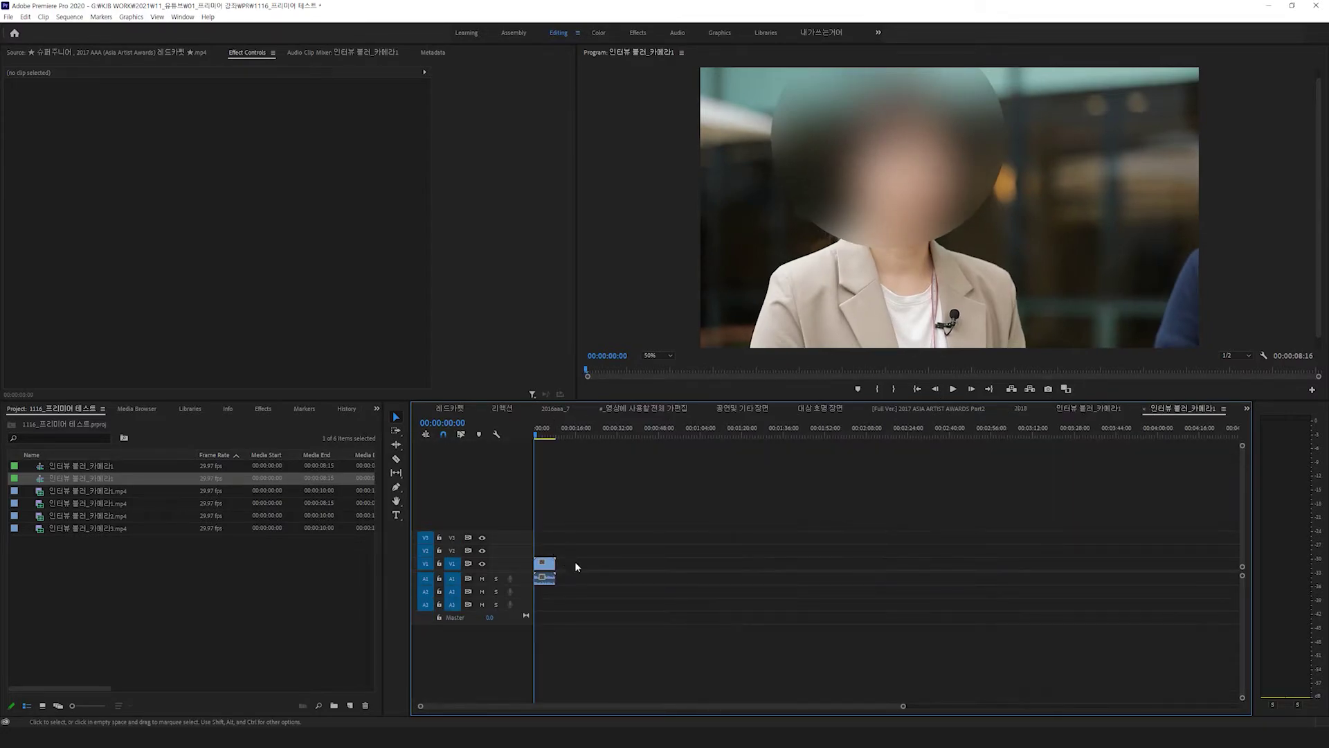
{"action": "left_click_drag", "start_coordinate": [905, 709], "coordinate": [680, 709]}
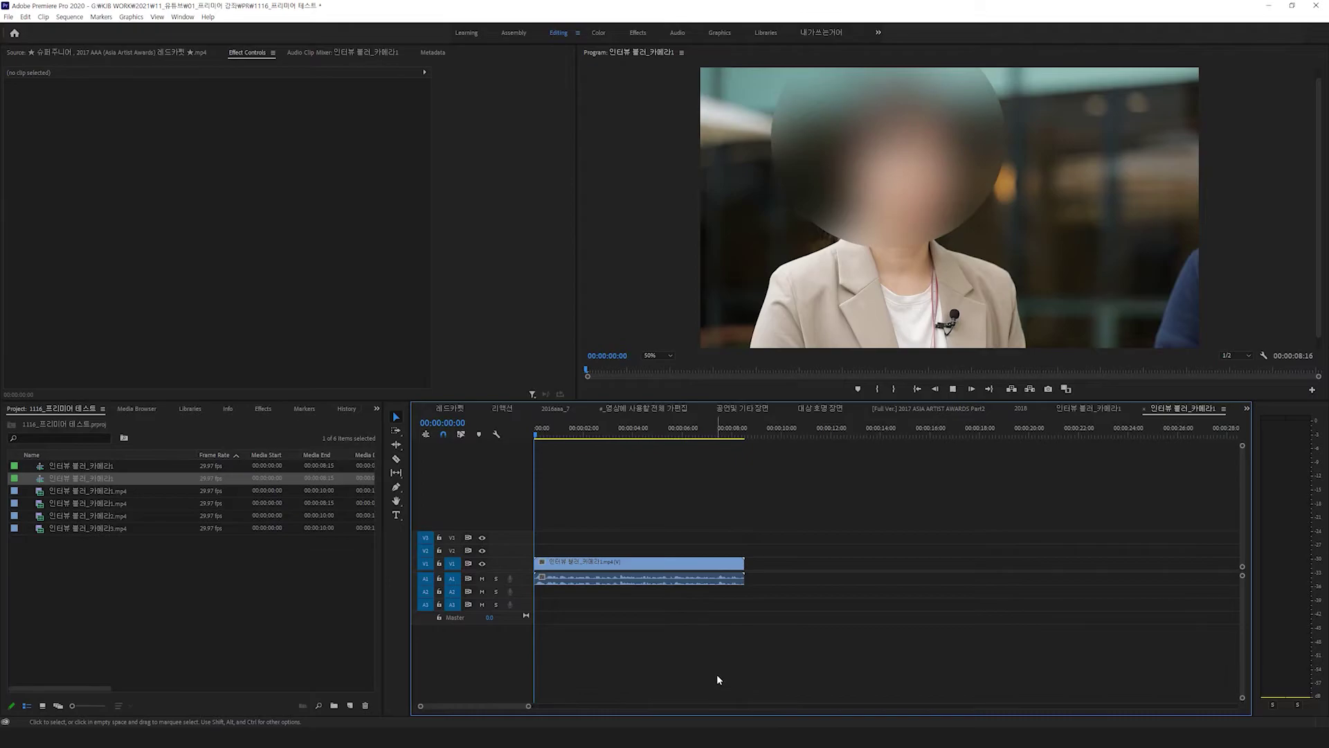
Play the new interview sequence through the first camera change to check its picture and sound
{"action": "key", "text": "space"}
{"action": "key", "text": "space"}
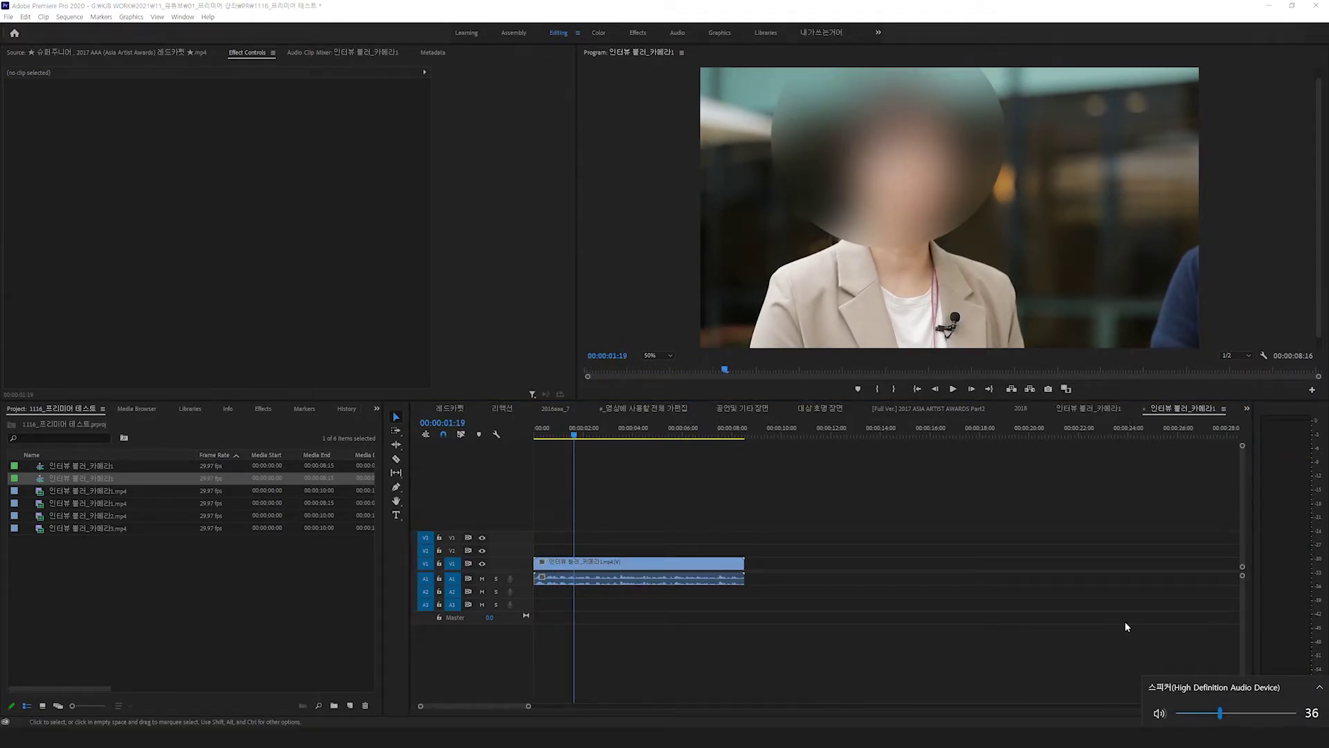
{"action": "key", "text": "space"}
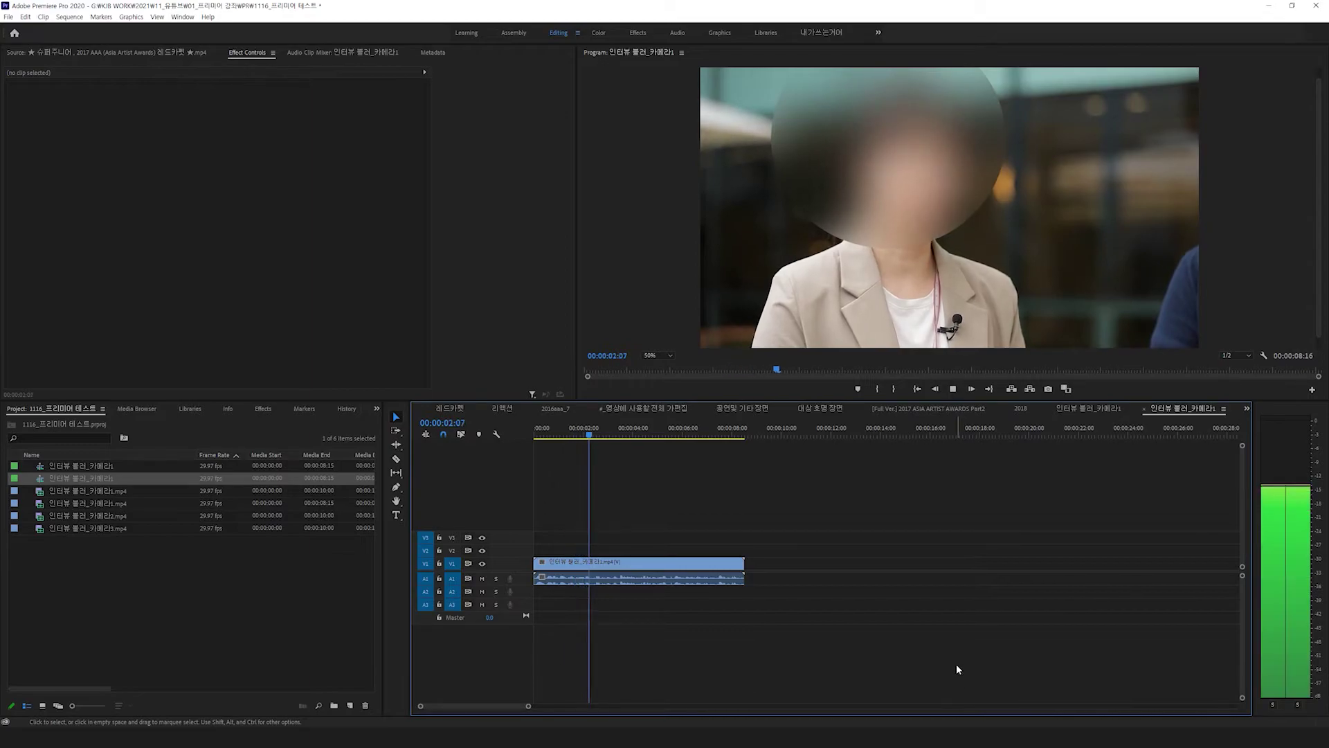
{"action": "key", "text": "space"}
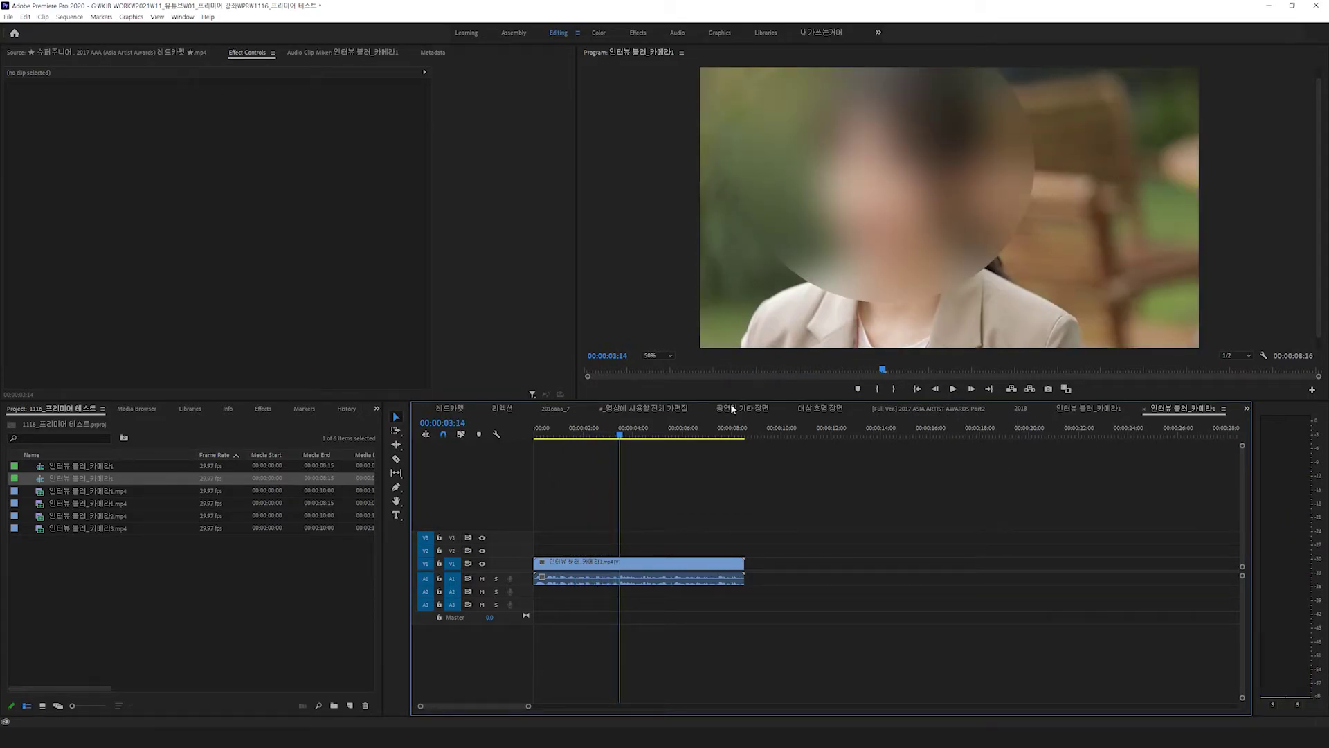
{"action": "left_click", "coordinate": [577, 427]}
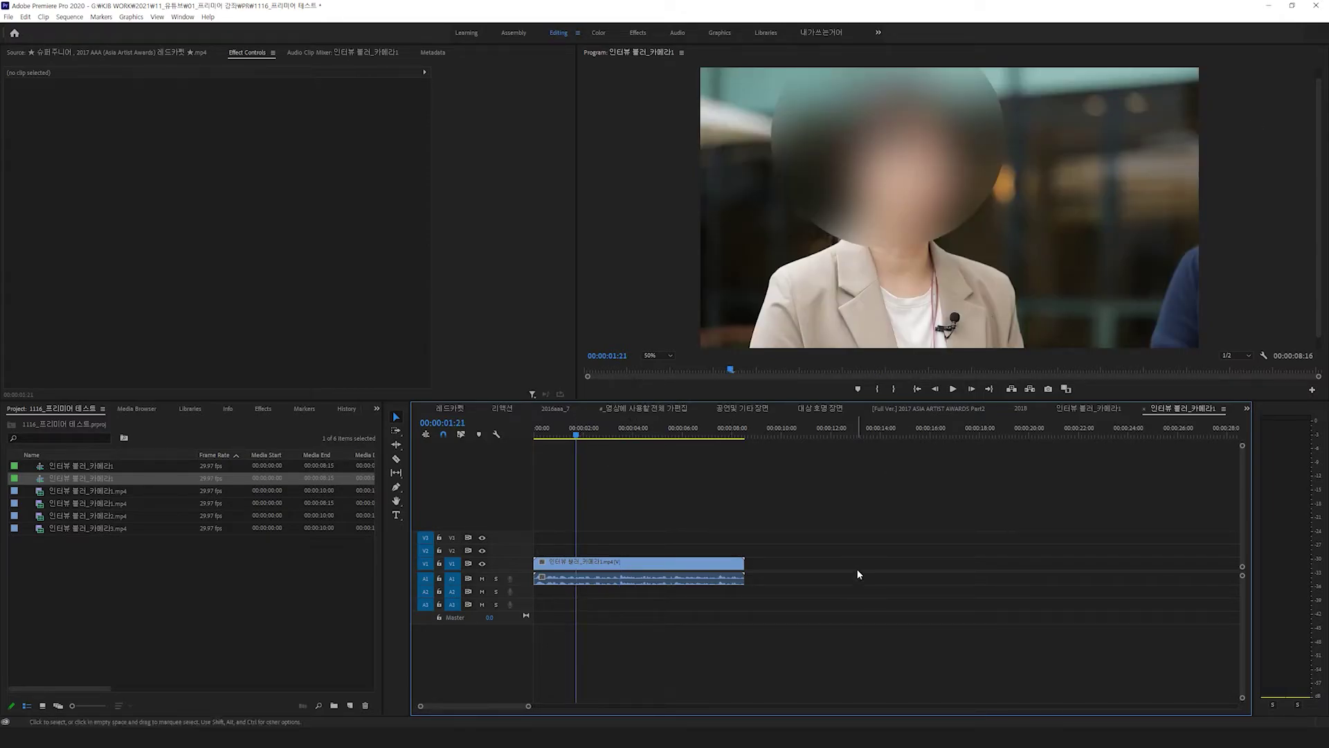
{"action": "key", "text": "space"}
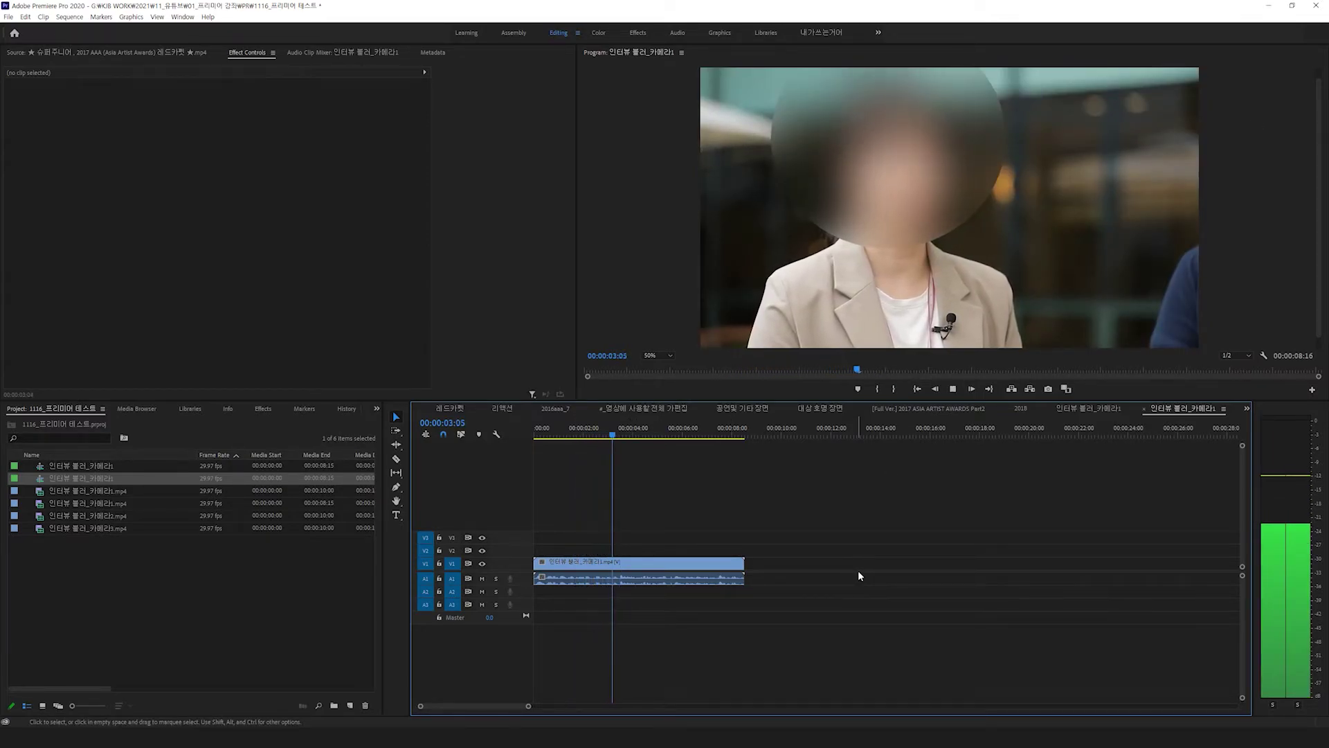
{"action": "key", "text": "space"}
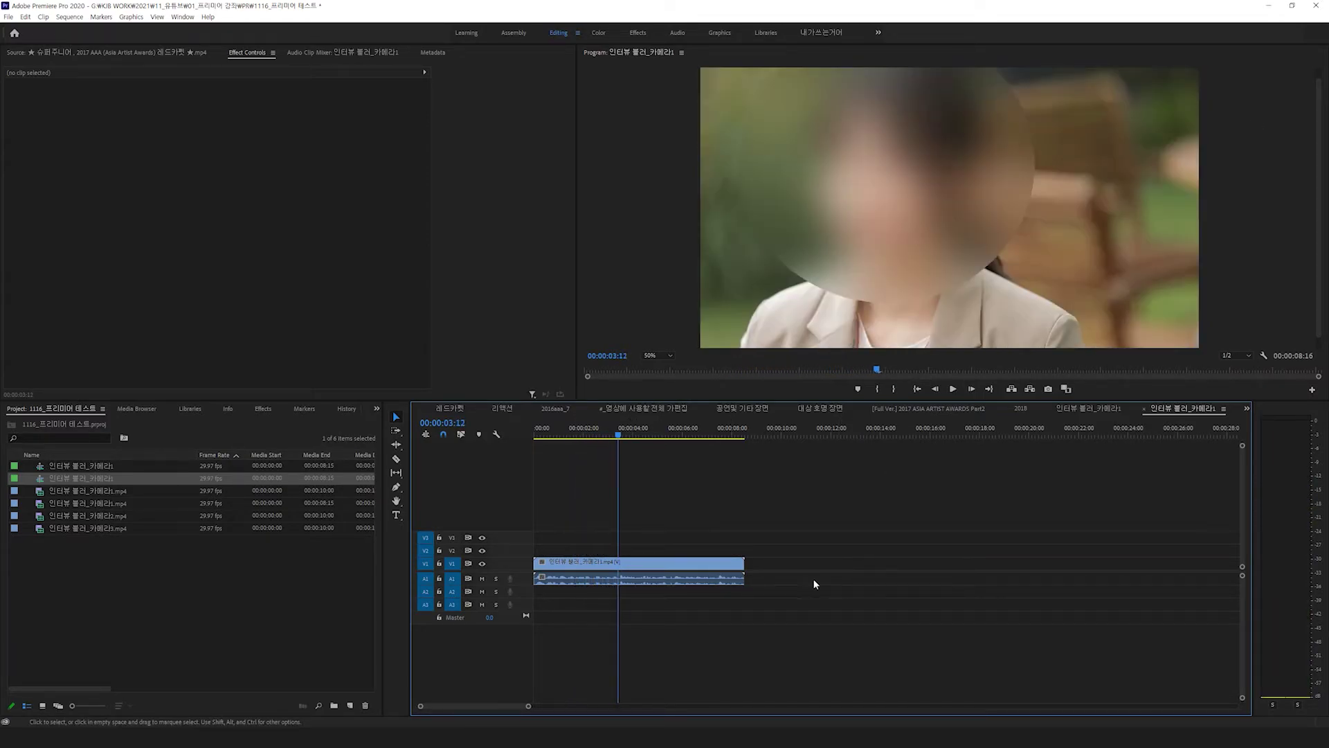
Switch to the Audio workspace and send the sequence's audio clip to Adobe Audition for editing
{"action": "left_click", "coordinate": [666, 581]}
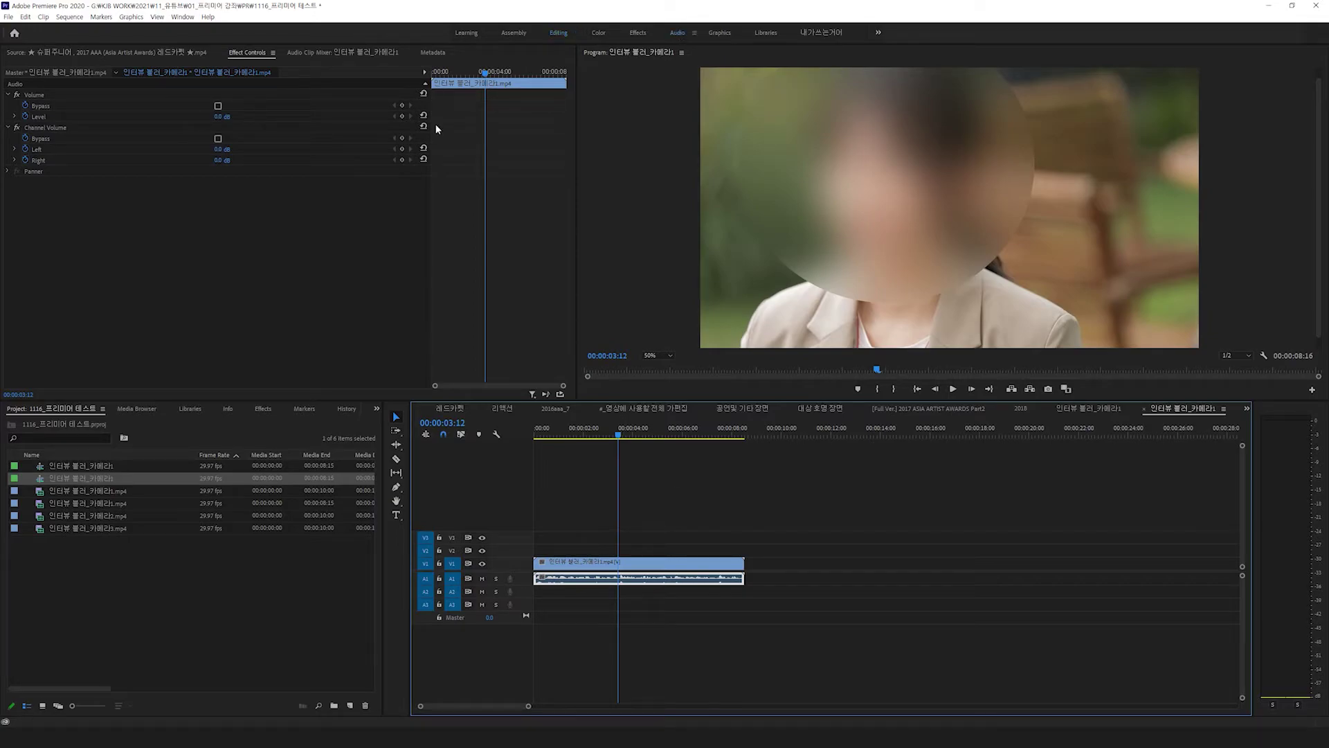
{"action": "left_click", "coordinate": [675, 35]}
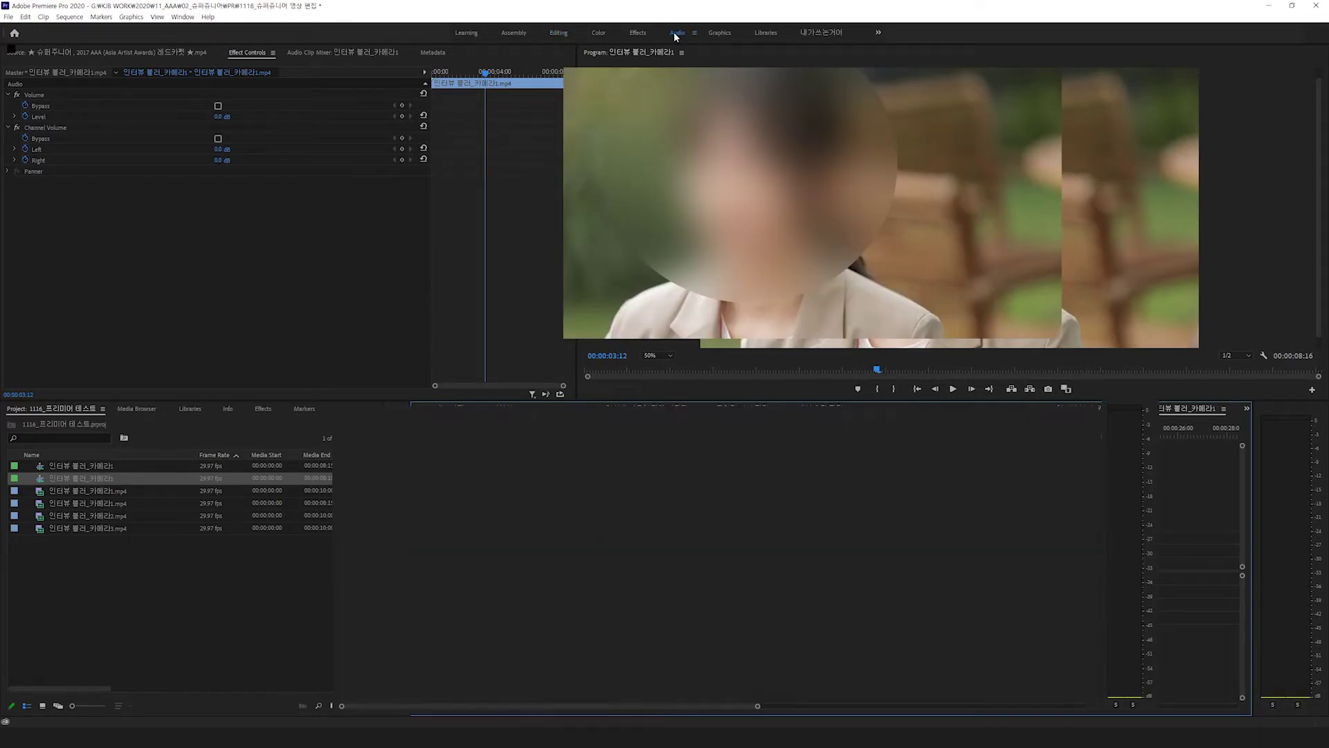
{"action": "left_click", "coordinate": [659, 619]}
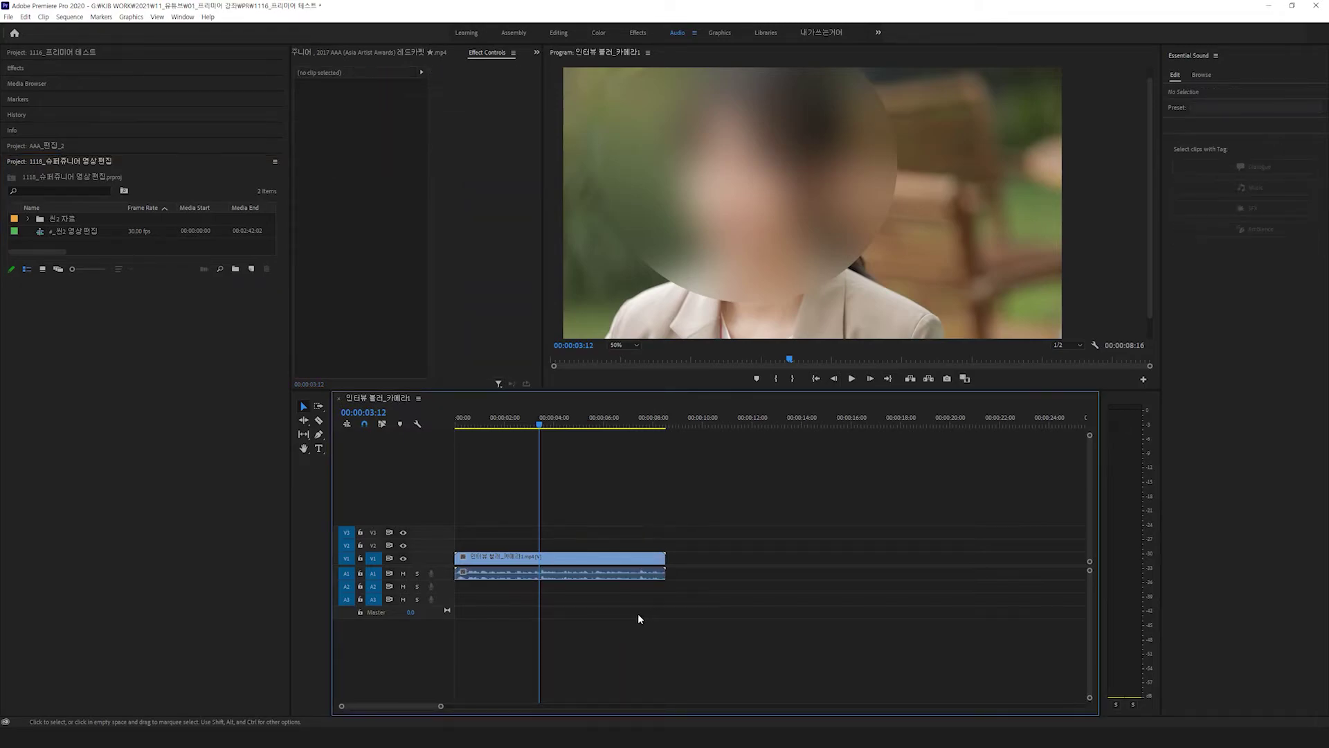
{"action": "right_click", "coordinate": [556, 579]}
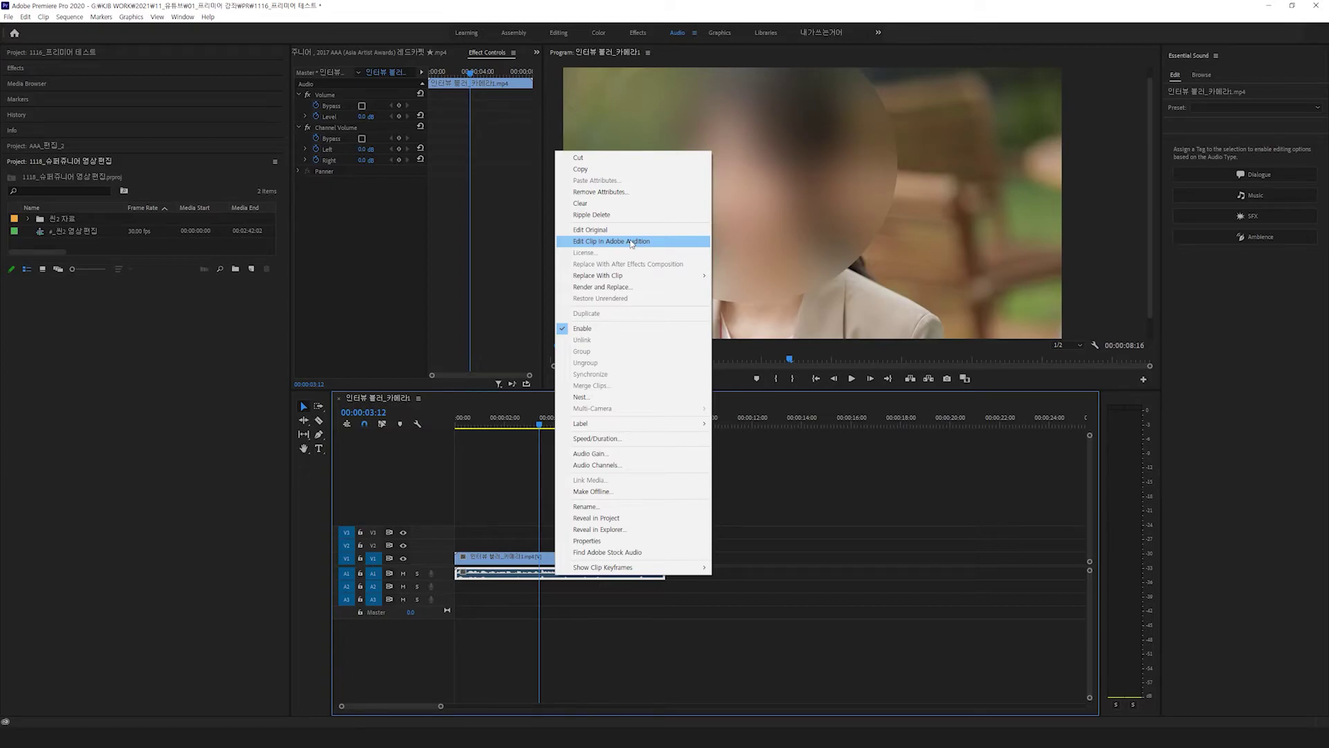
{"action": "left_click", "coordinate": [632, 241]}
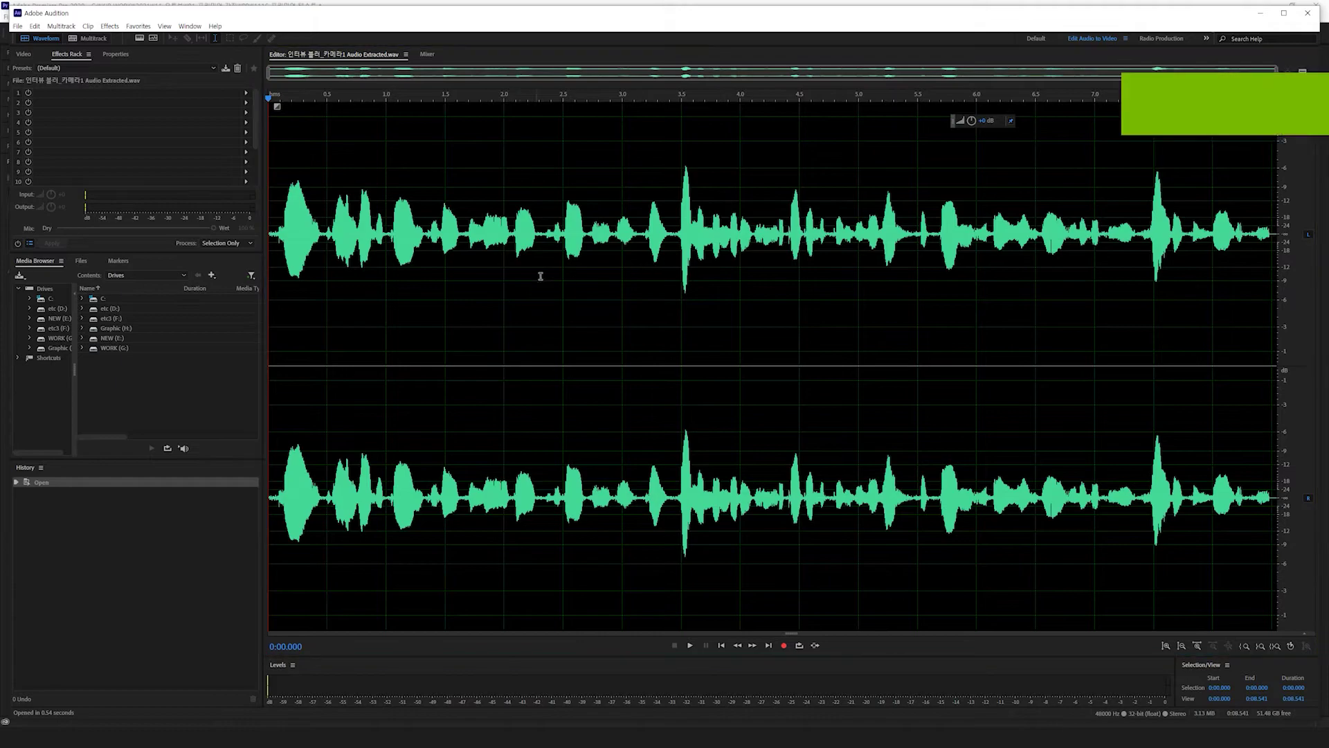
Play and scan the extracted interview waveform to examine its background noise and the quiet lead-in before the speech
{"action": "scroll", "coordinate": [464, 284], "scroll_direction": "up", "scroll_amount": 1}
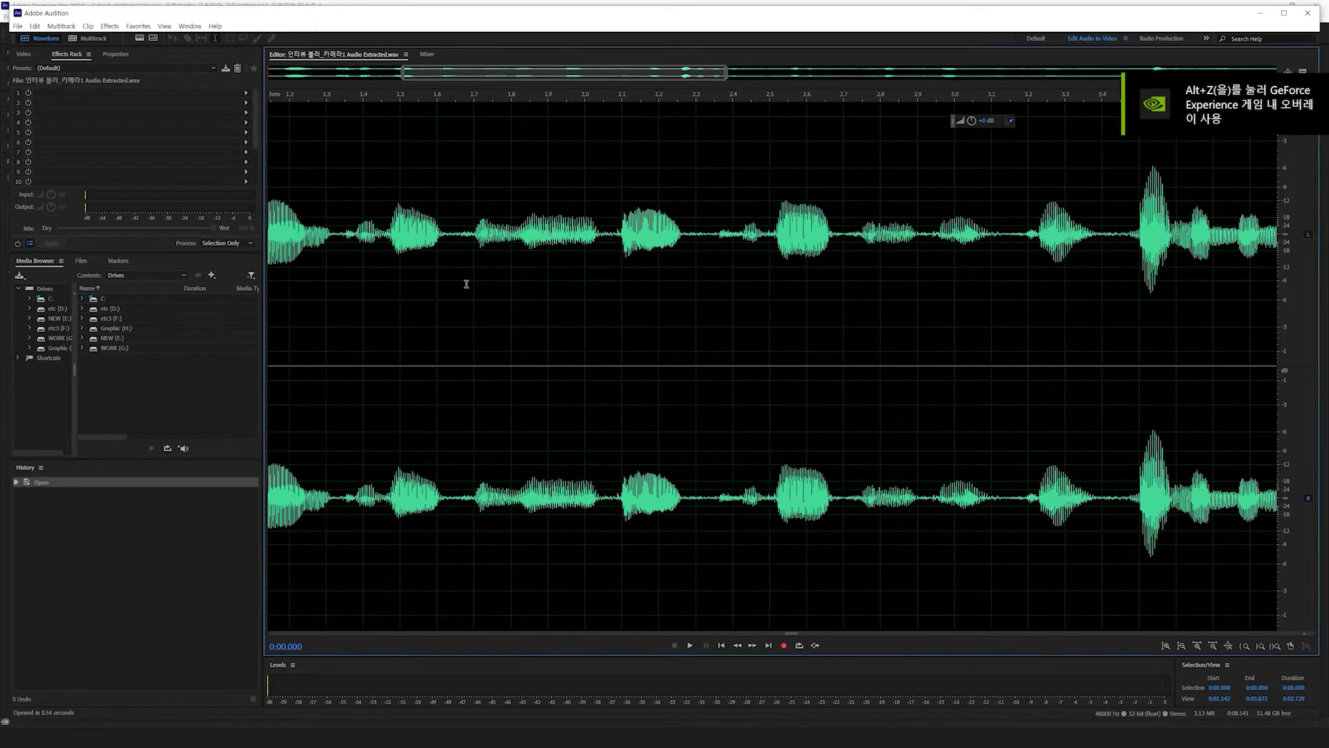
{"action": "scroll", "coordinate": [402, 270], "scroll_direction": "up", "scroll_amount": 1}
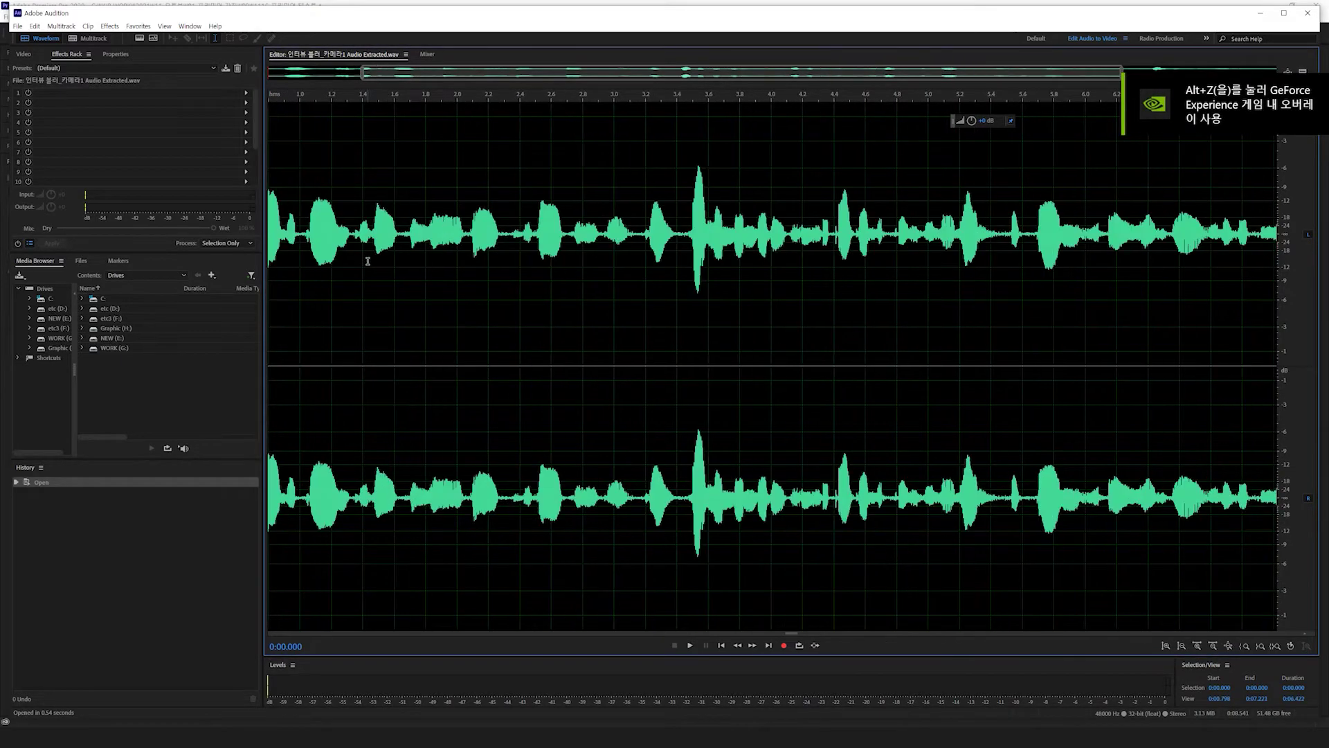
{"action": "left_click", "coordinate": [302, 248]}
{"action": "key", "text": "space"}
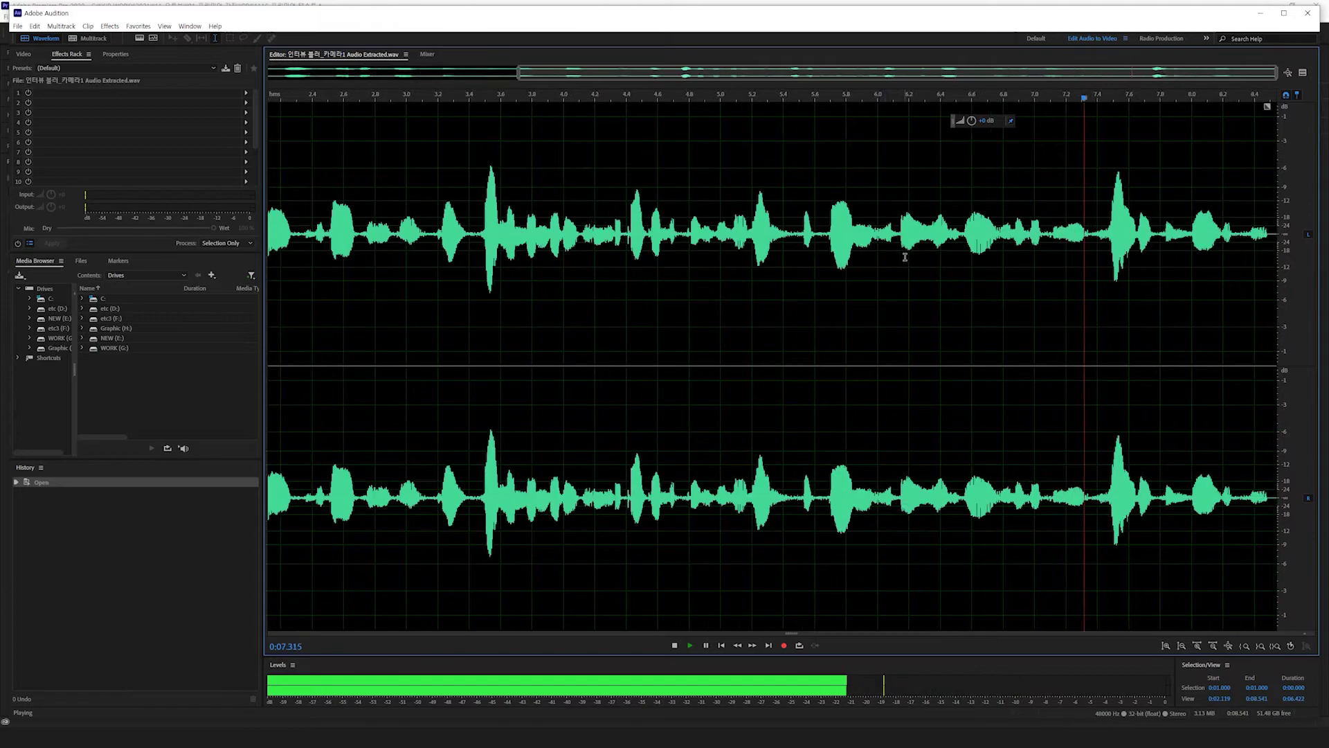
{"action": "key", "text": "space"}
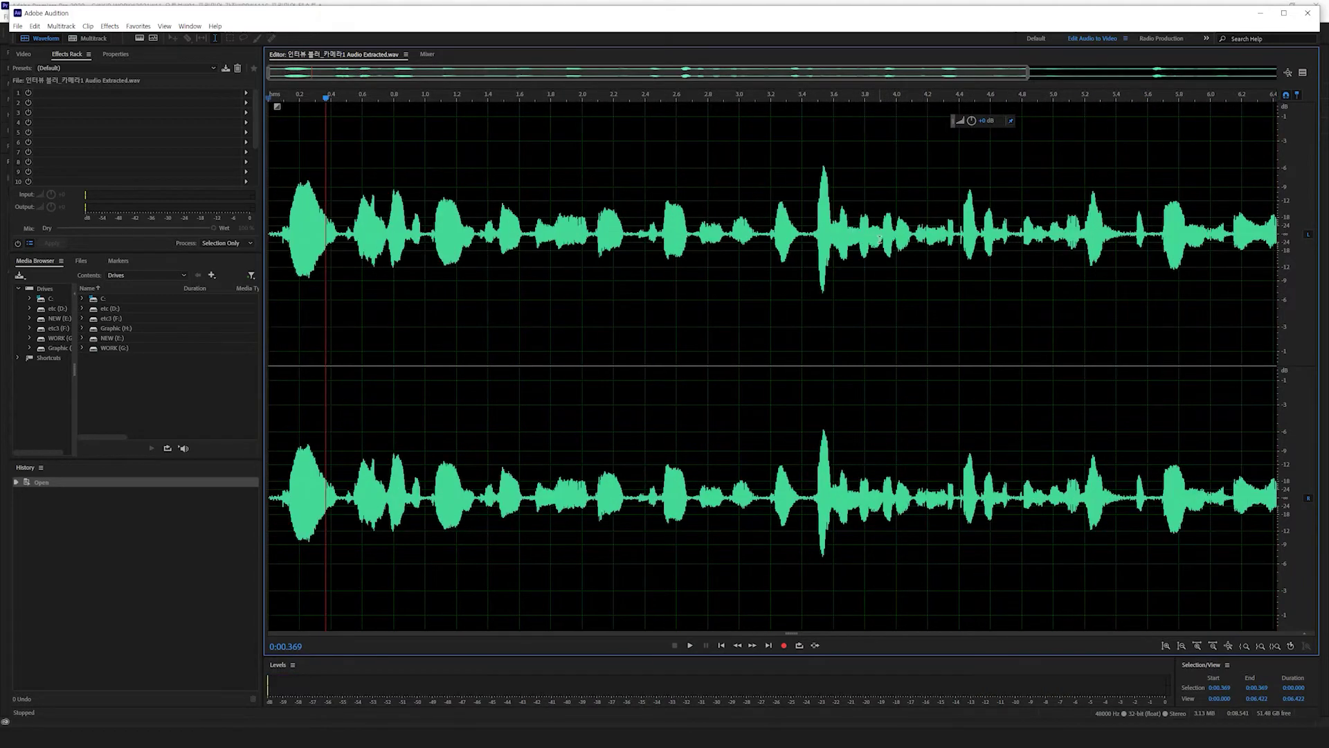
{"action": "scroll", "coordinate": [288, 97], "scroll_direction": "right", "scroll_amount": 3}
{"action": "key", "text": "space"}
{"action": "key", "text": "space"}
{"action": "scroll", "coordinate": [299, 98], "scroll_direction": "left", "scroll_amount": 3}
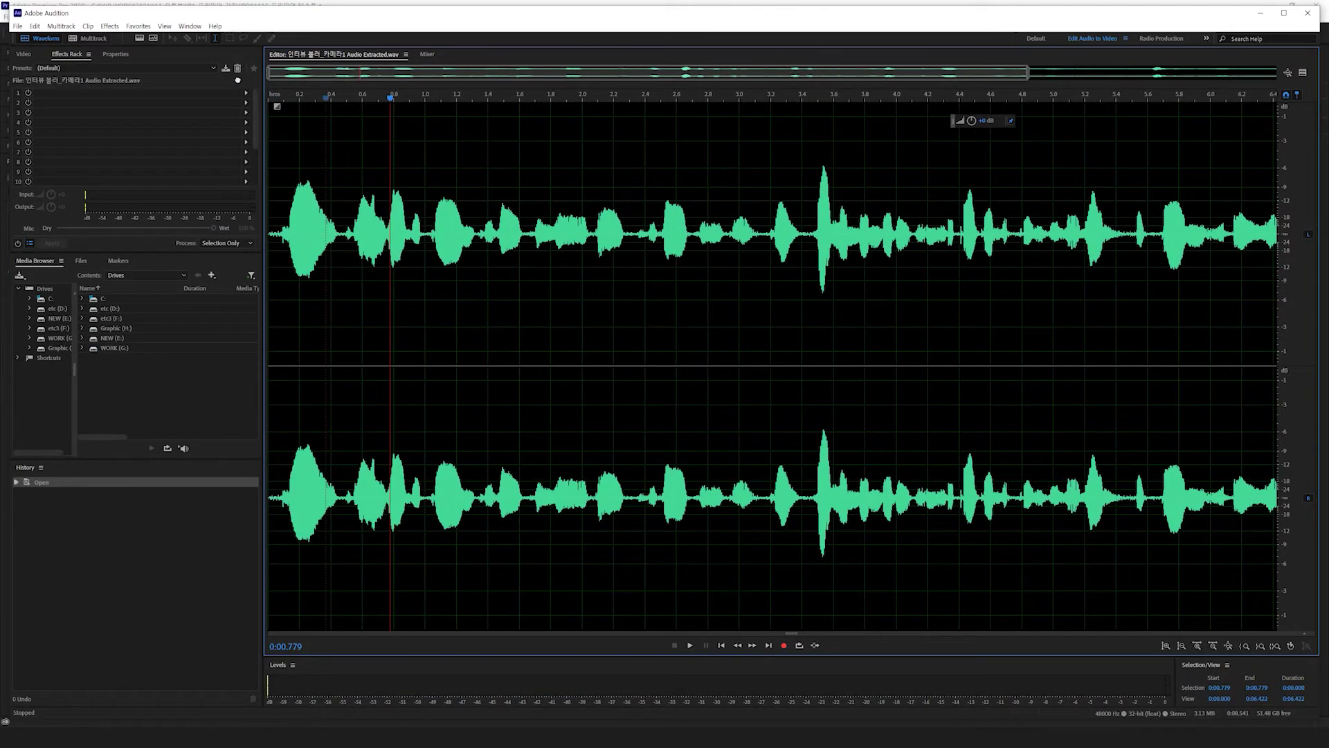
{"action": "scroll", "coordinate": [300, 98], "scroll_direction": "left", "scroll_amount": 1}
{"action": "left_click", "coordinate": [272, 97]}
{"action": "key", "text": "space"}
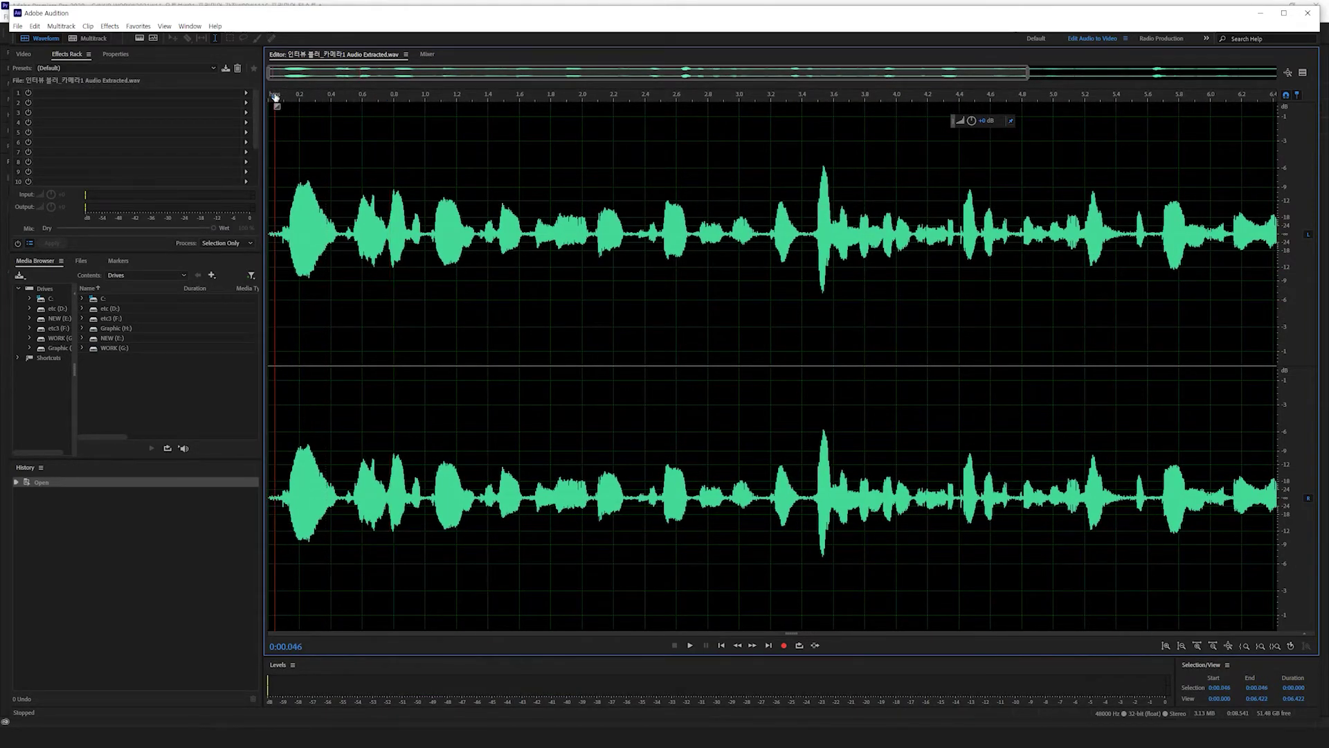
{"action": "key", "text": "space"}
Try to capture a Noise Reduction noise print from the first 0.082 s of the waveform
{"action": "left_click", "coordinate": [280, 99]}
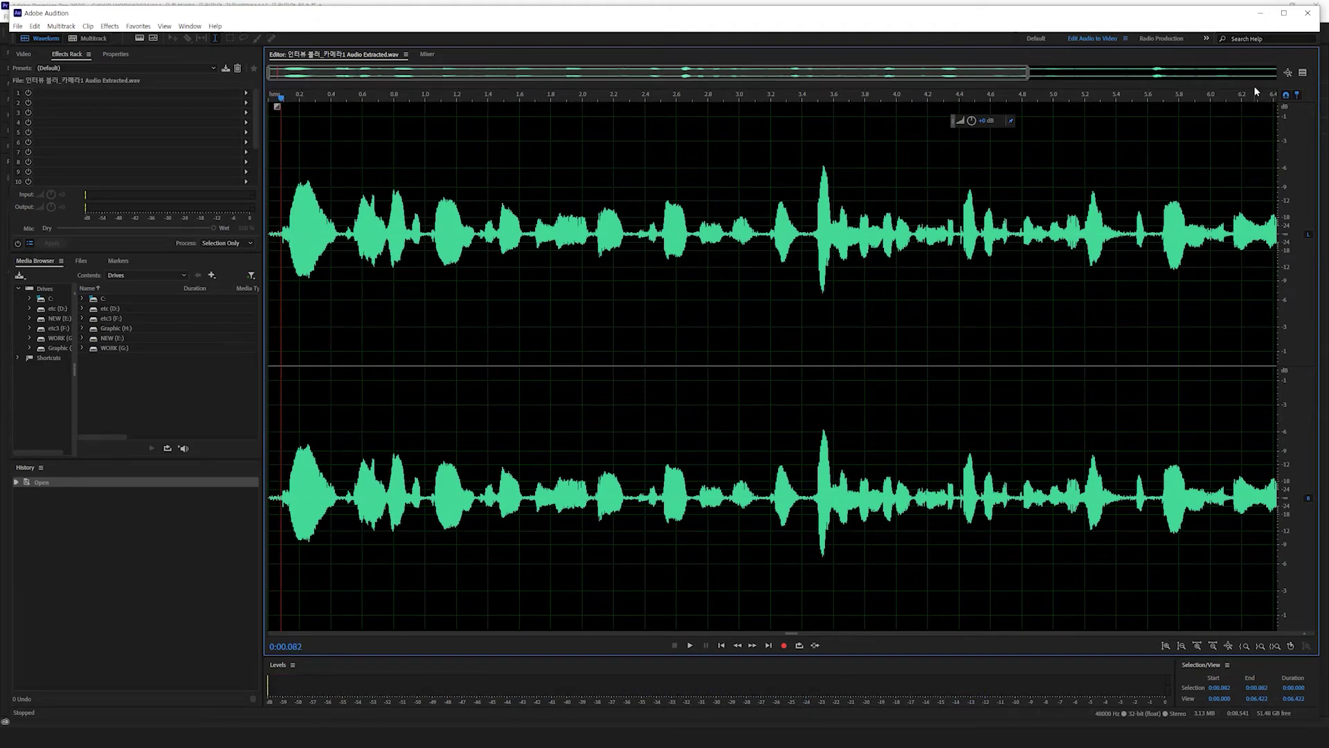
{"action": "left_click", "coordinate": [270, 248], "text": "shift"}
{"action": "key", "text": "space"}
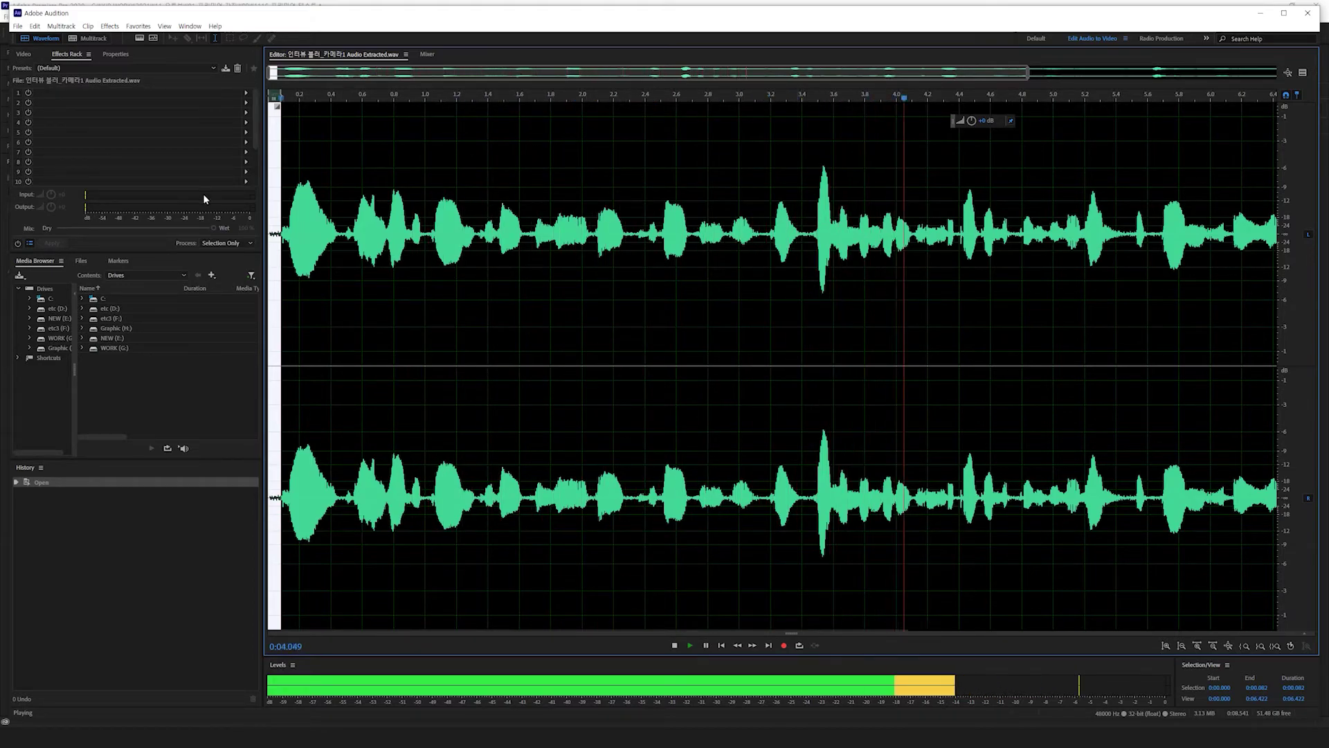
{"action": "key", "text": "space"}
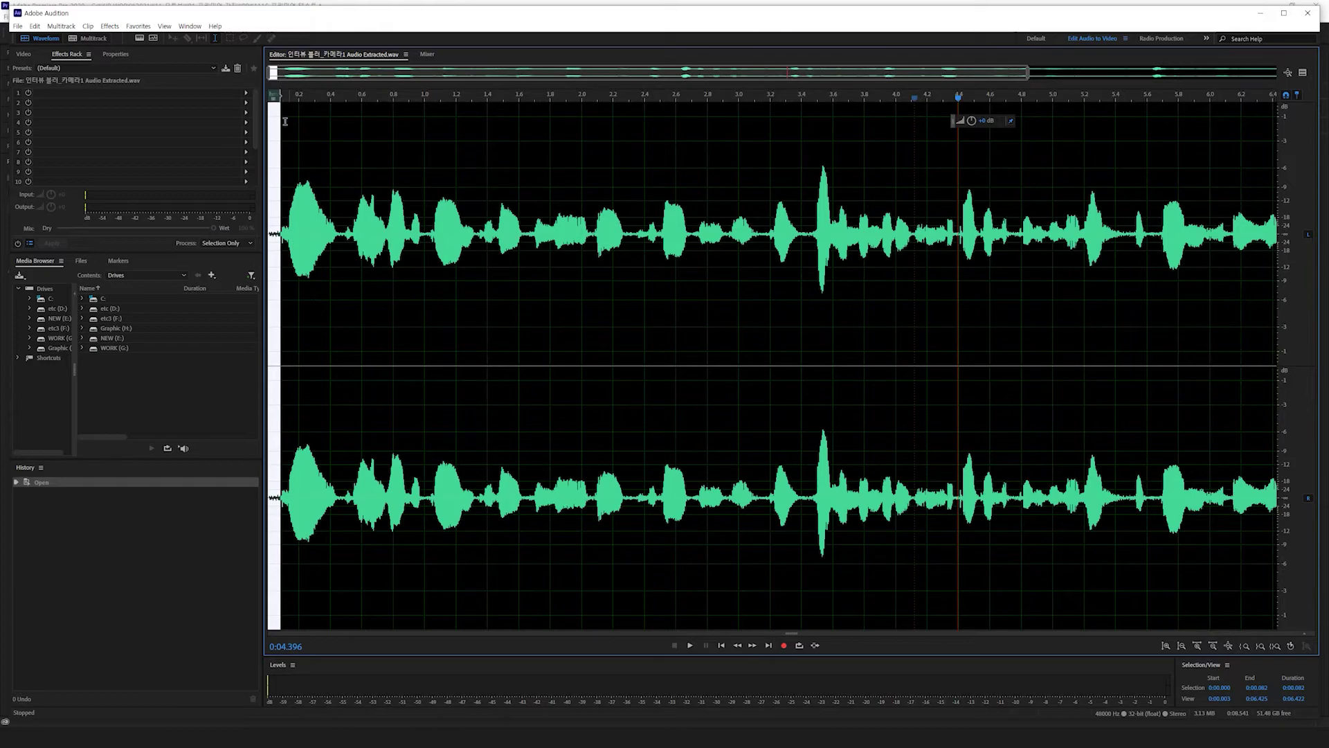
{"action": "left_click", "coordinate": [273, 96]}
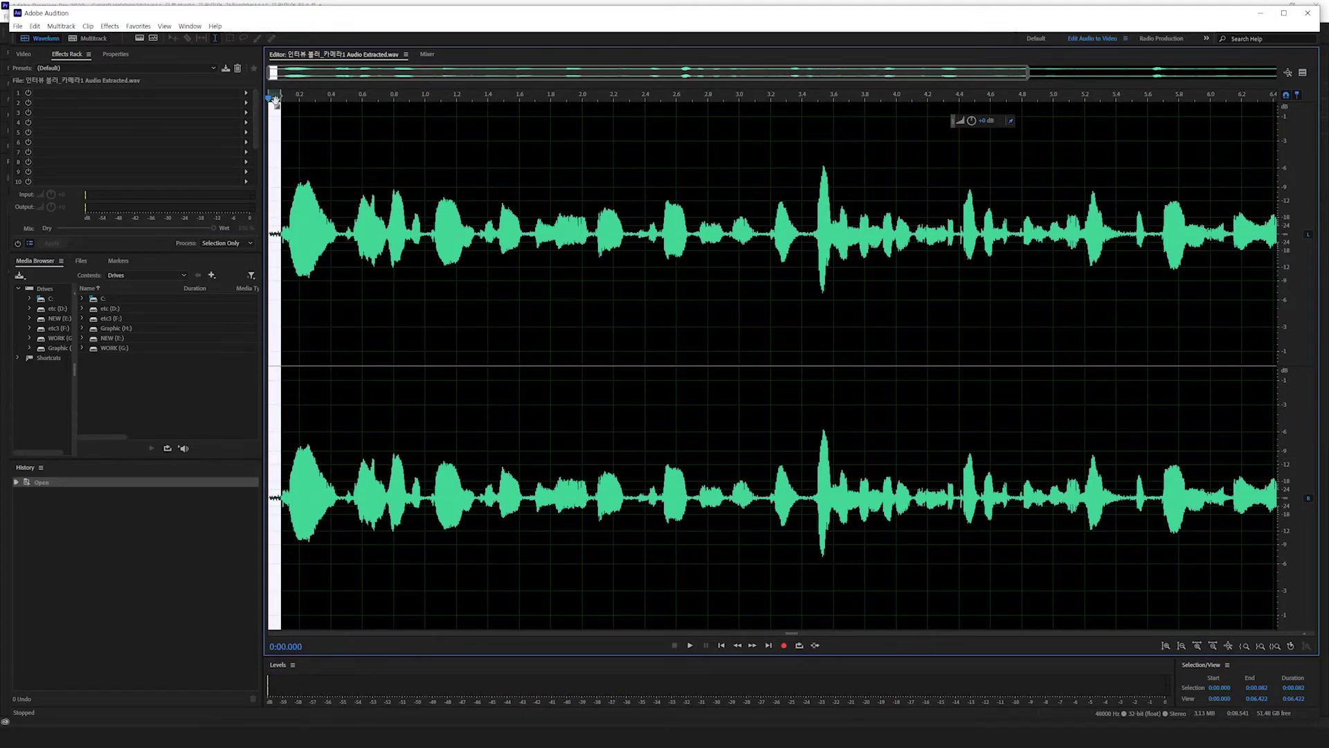
{"action": "key", "text": "ctrl+shift+p"}
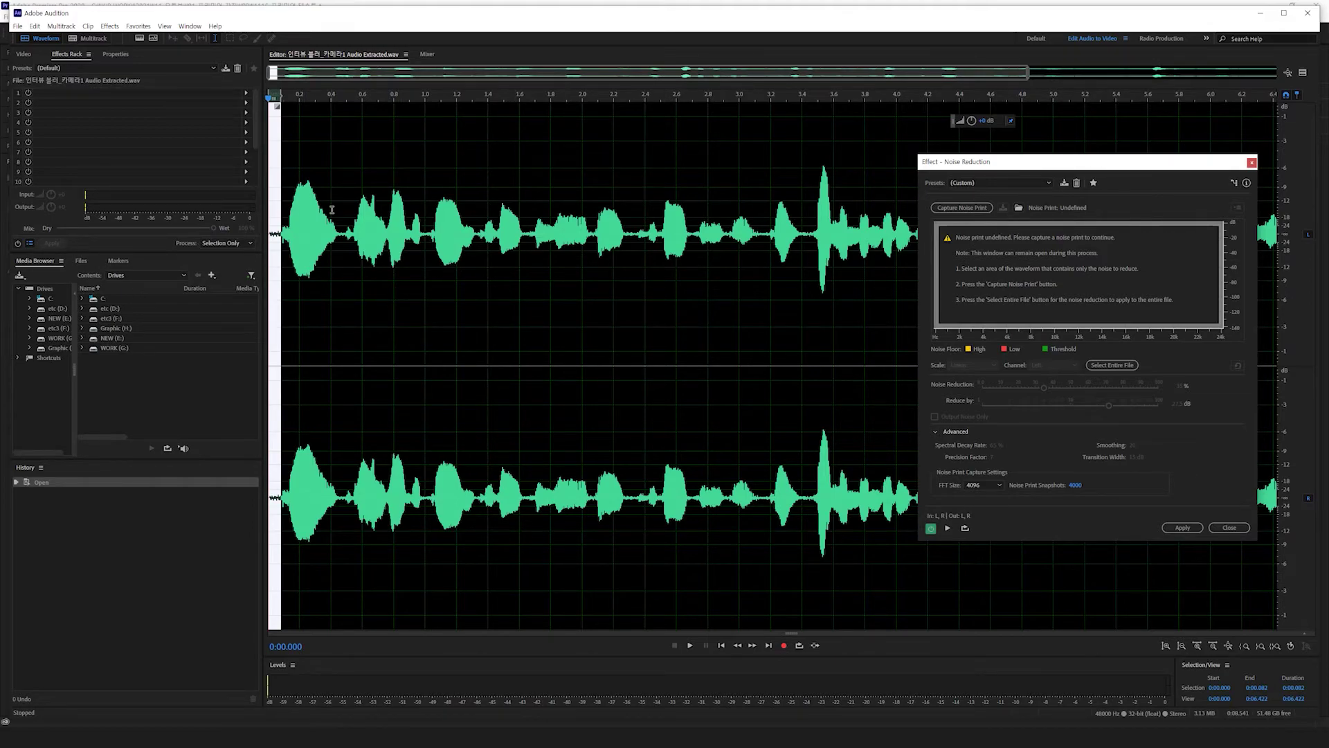
{"action": "left_click", "coordinate": [961, 209]}
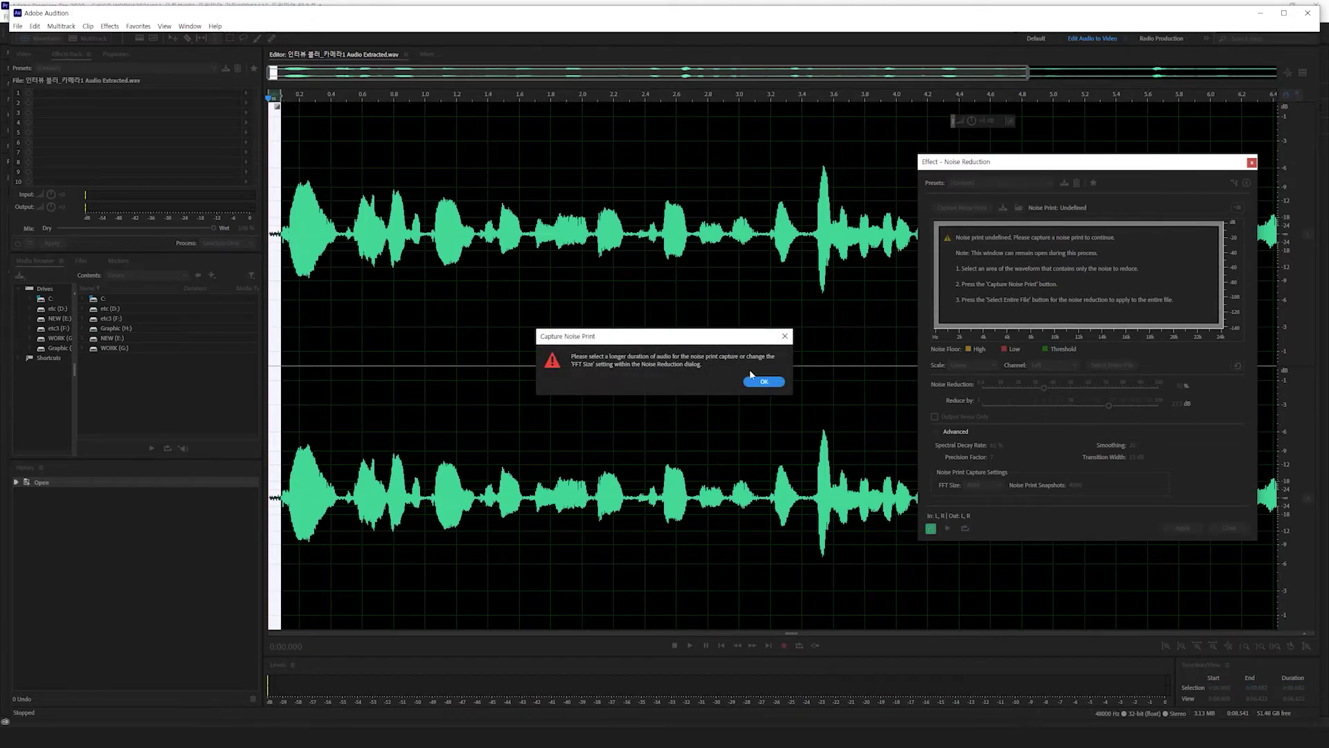
{"action": "left_click", "coordinate": [765, 382]}
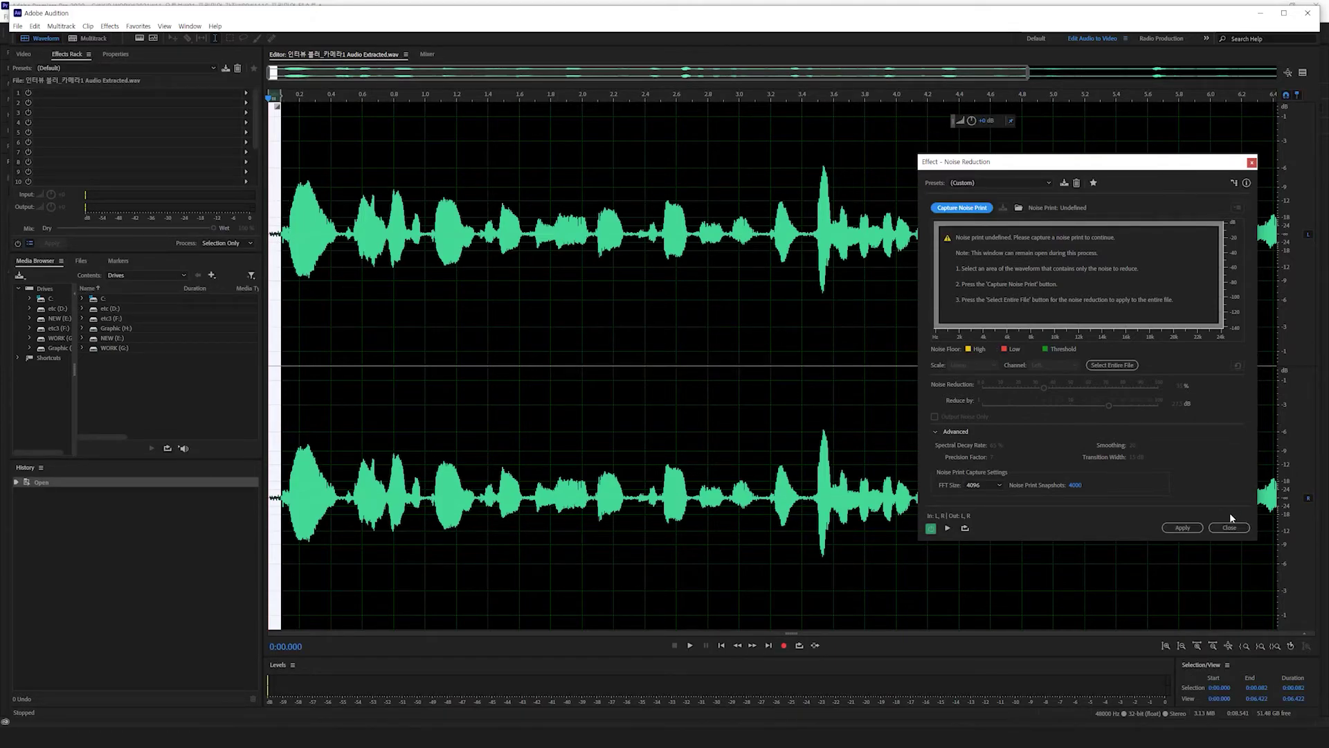
{"action": "left_click", "coordinate": [1233, 530]}
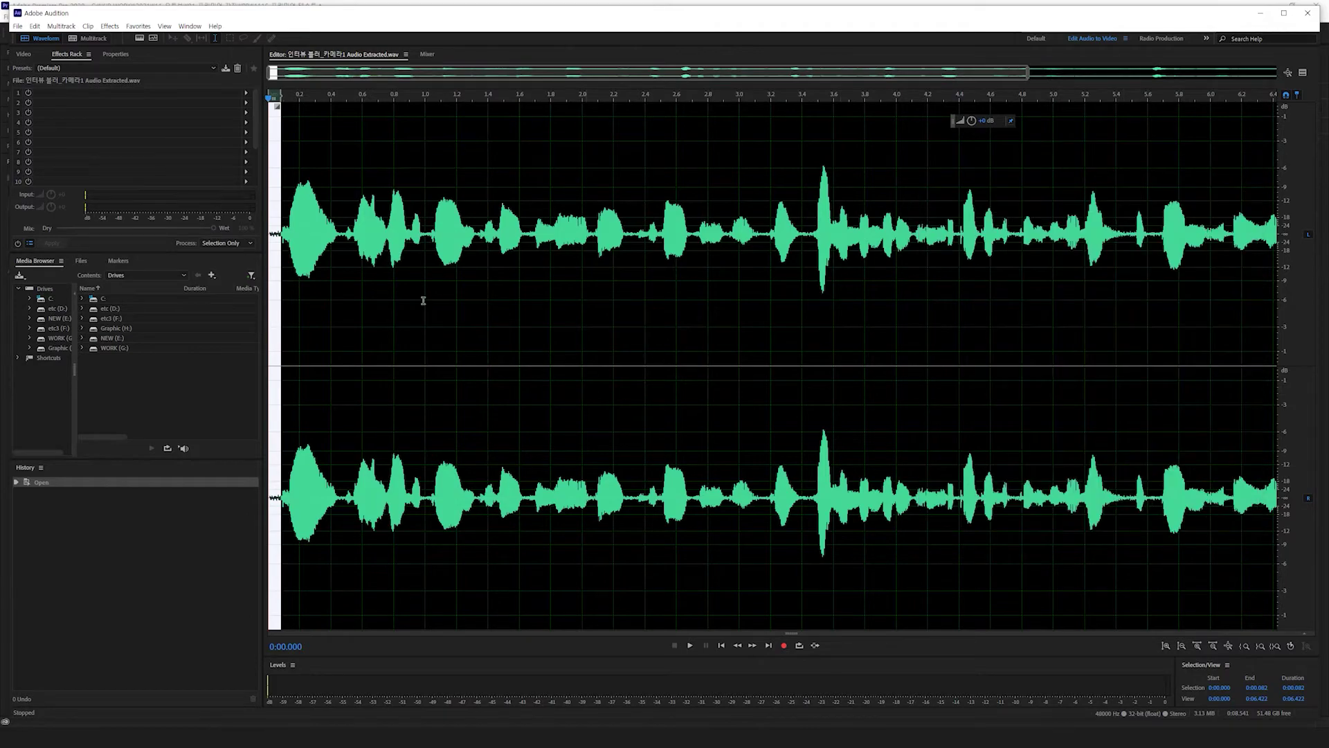
Select the first 0.139 s of the waveform and capture it as the noise print for Noise Reduction
{"action": "scroll", "coordinate": [320, 344], "scroll_direction": "up", "scroll_amount": 5}
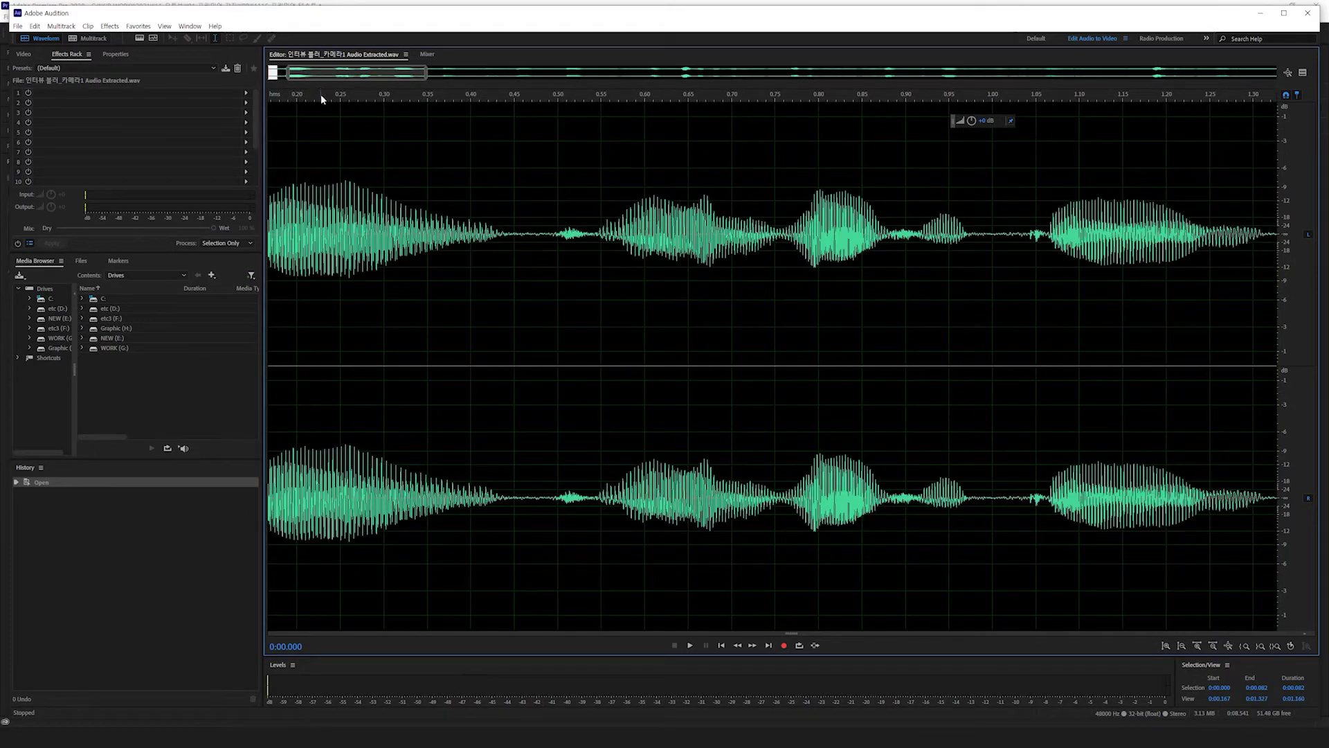
{"action": "left_click_drag", "start_coordinate": [334, 73], "coordinate": [309, 72]}
{"action": "left_click", "coordinate": [385, 239]}
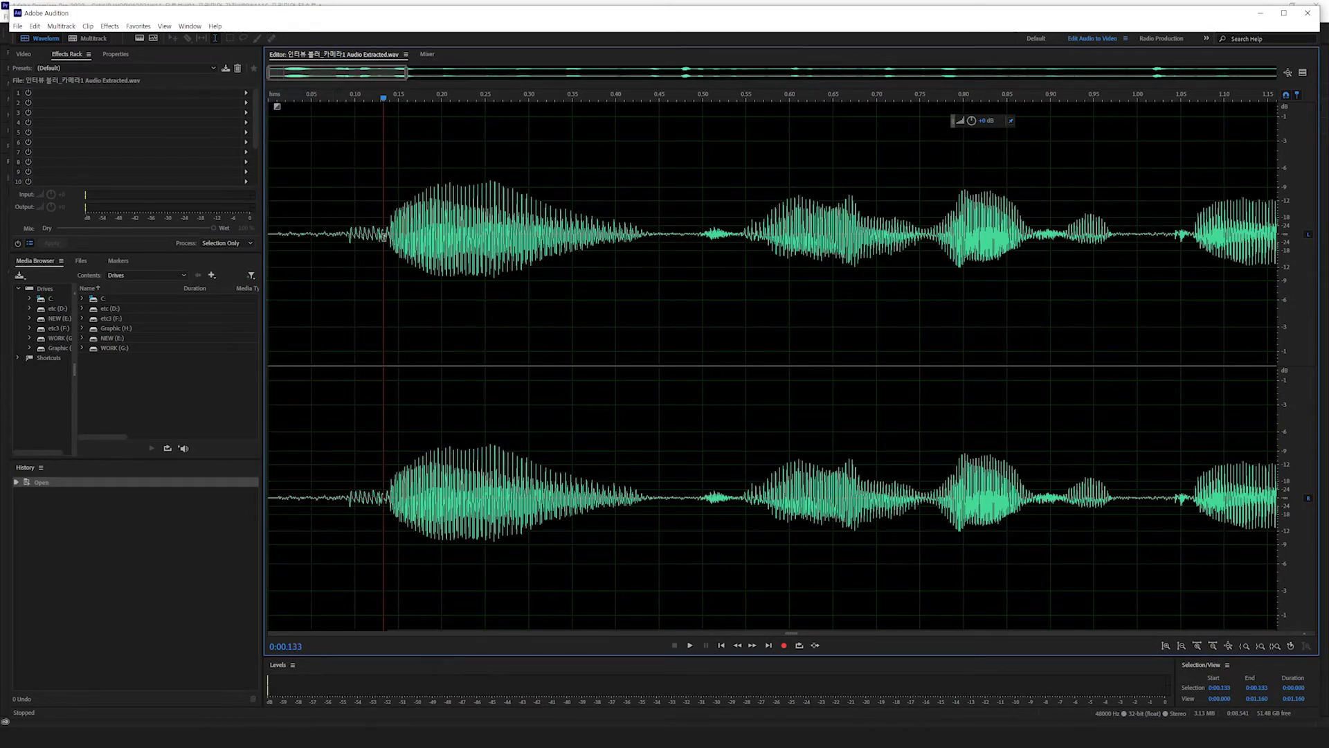
{"action": "left_click_drag", "start_coordinate": [388, 238], "coordinate": [267, 244]}
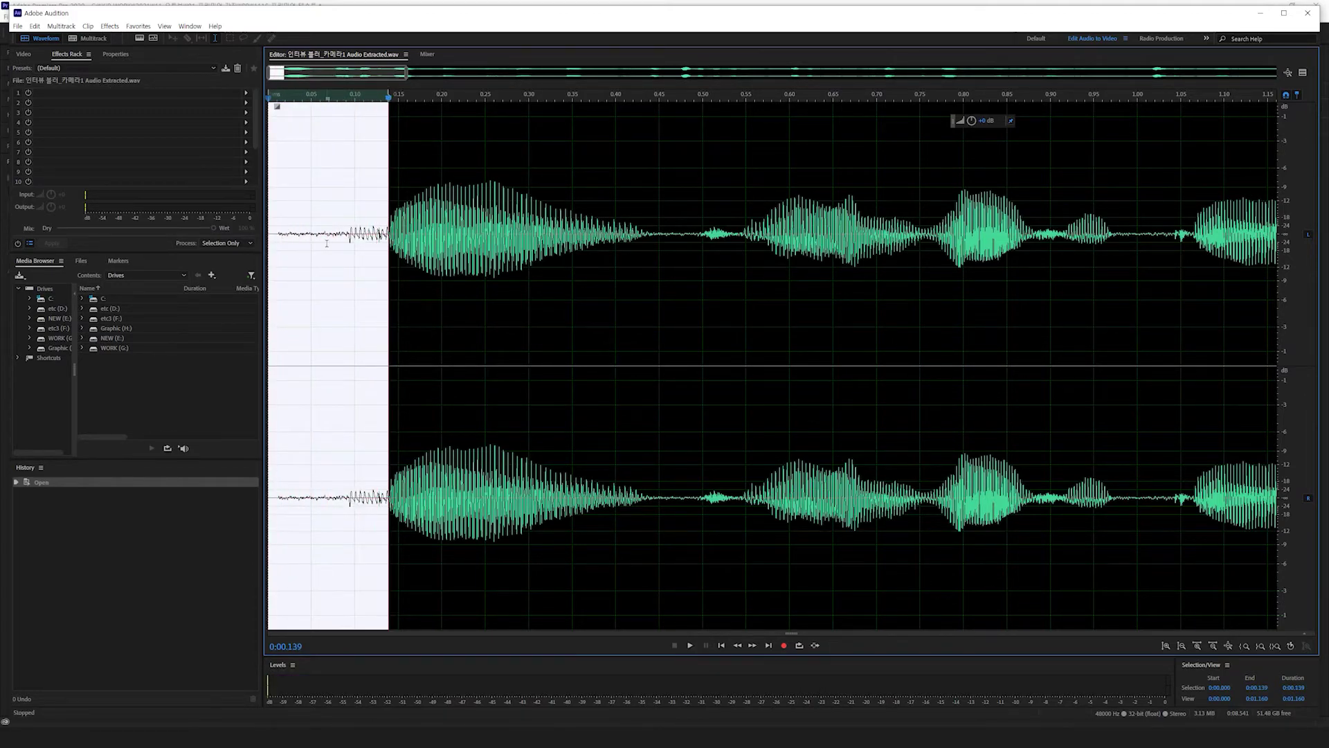
{"action": "key", "text": "ctrl+shift+p"}
{"action": "left_click", "coordinate": [940, 208]}
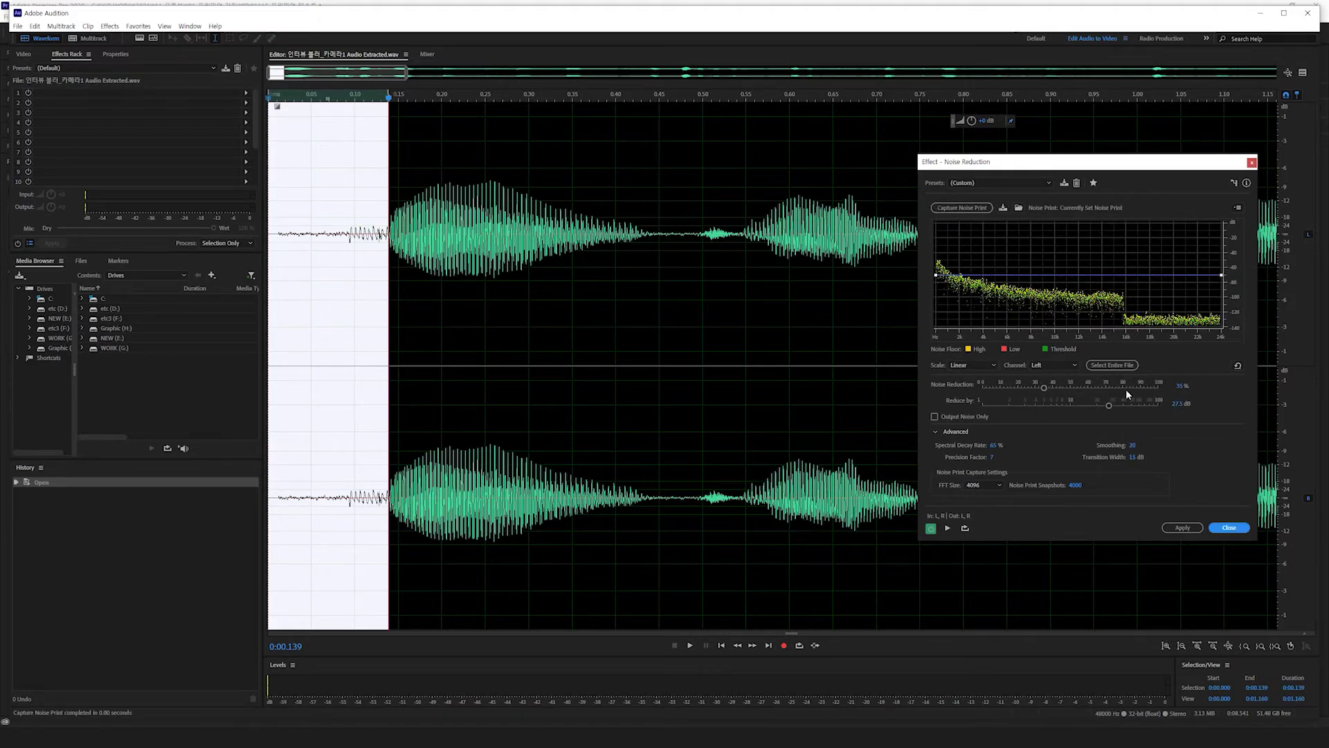
Set Noise Reduction to 30% and Reduce by to 15 dB, and apply the effect to the entire audio file
{"action": "left_click_drag", "start_coordinate": [1058, 385], "coordinate": [1170, 394]}
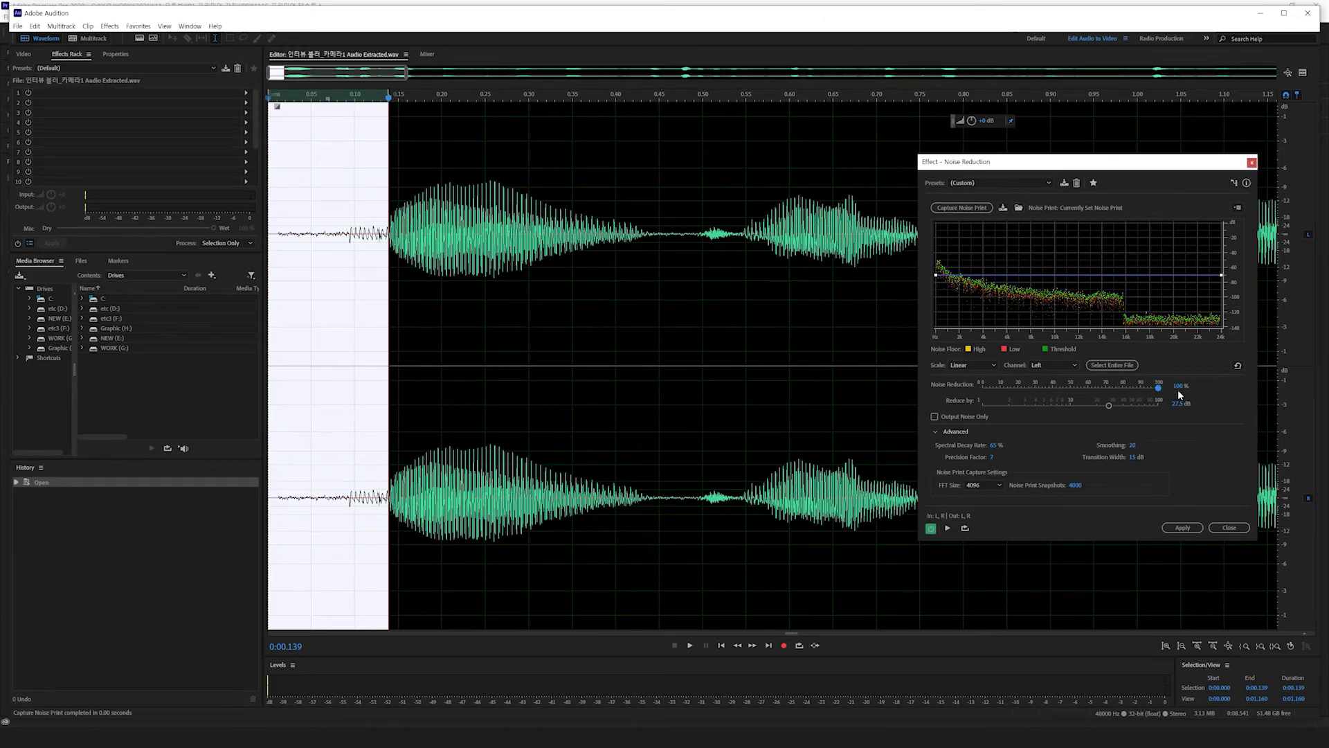
{"action": "left_click_drag", "start_coordinate": [1164, 389], "coordinate": [1025, 390]}
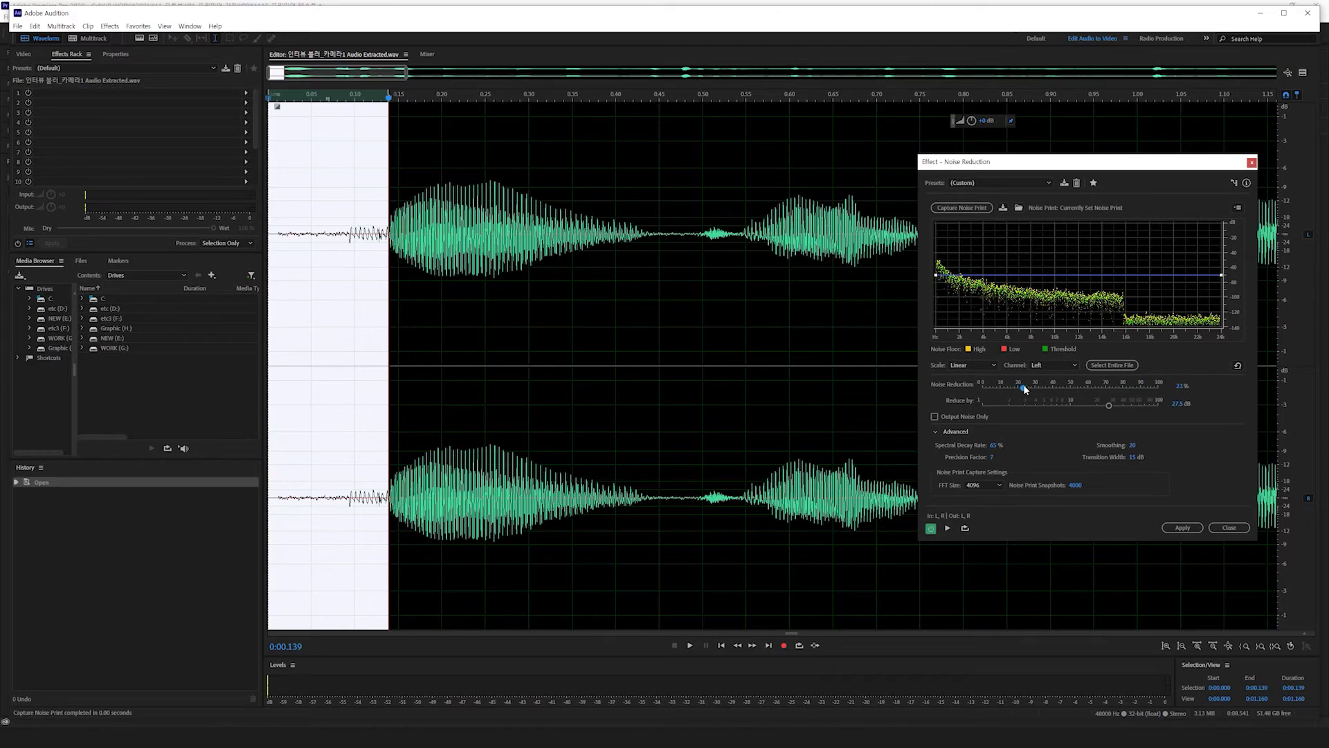
{"action": "left_click_drag", "start_coordinate": [1094, 407], "coordinate": [1035, 391]}
{"action": "left_click", "coordinate": [1098, 364]}
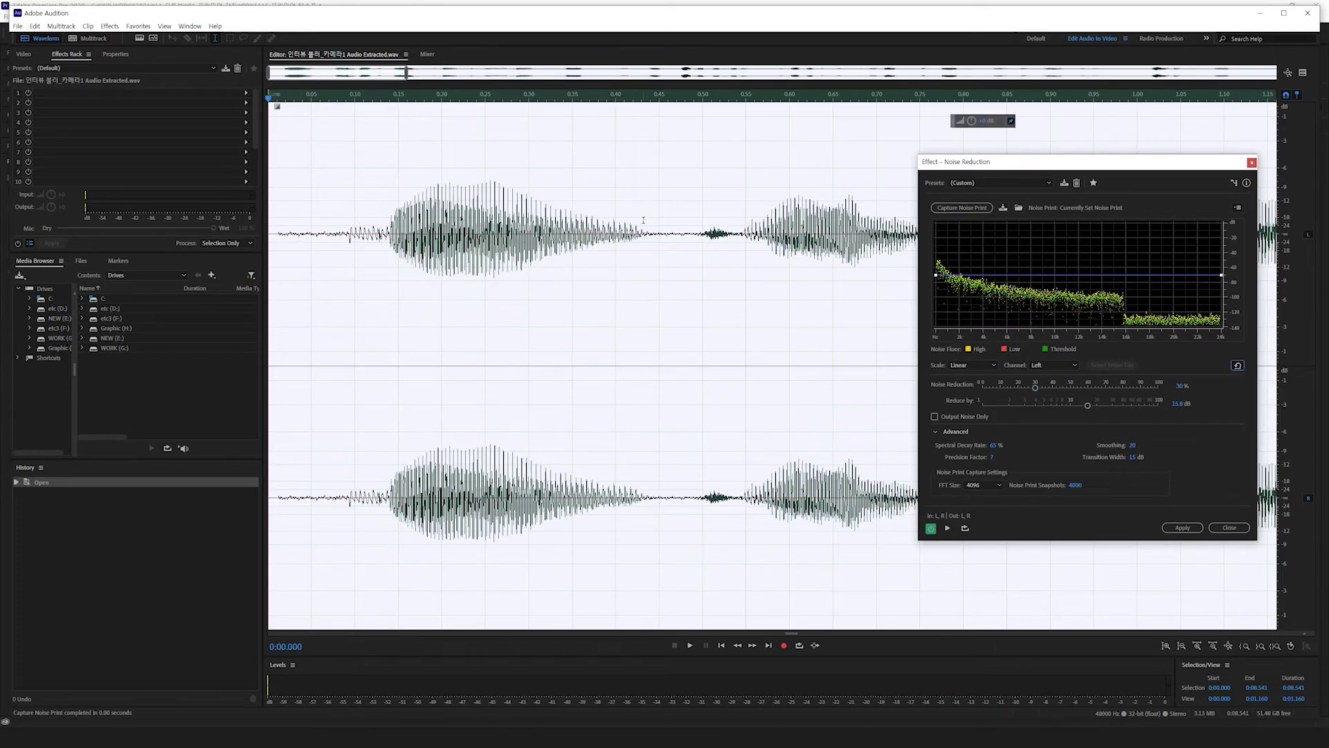
{"action": "left_click", "coordinate": [1184, 527]}
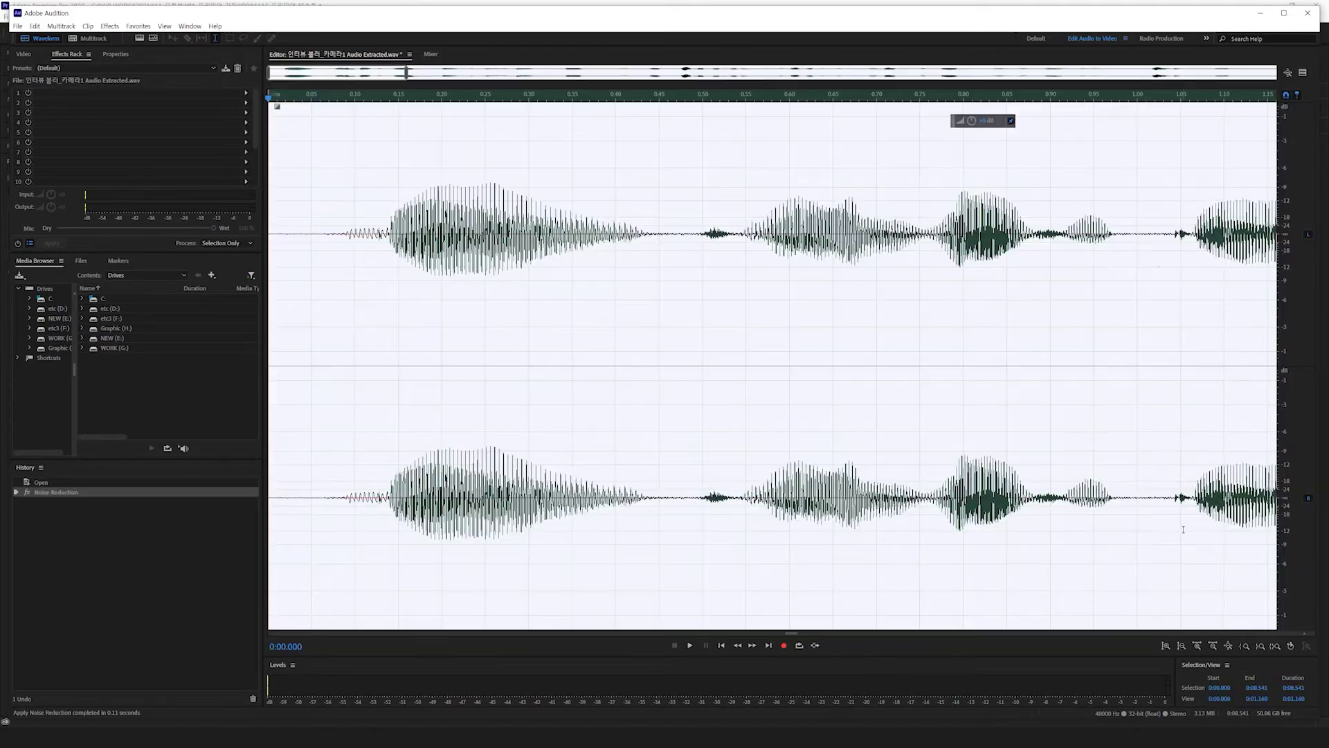
Play the noise-reduced waveform from near its start and view the whole file
{"action": "left_click", "coordinate": [291, 247]}
{"action": "key", "text": "space"}
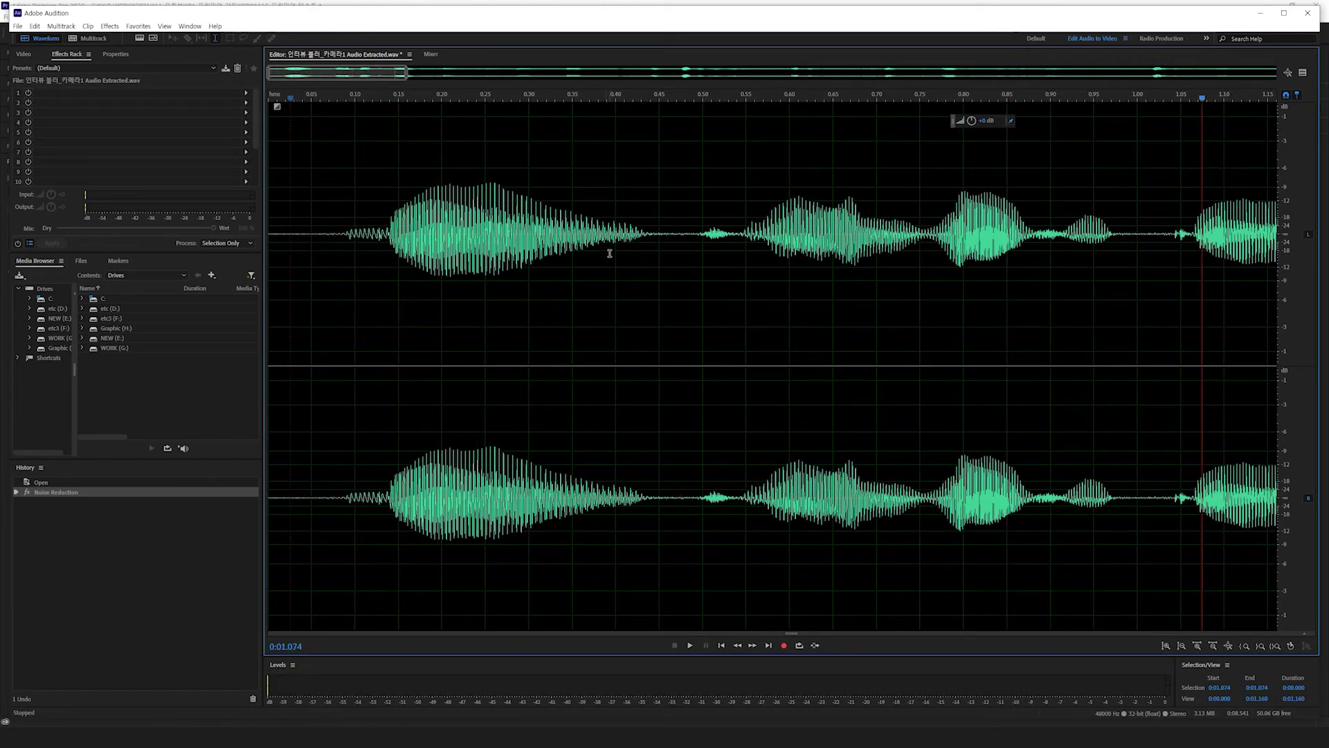
{"action": "key", "text": "backslash"}
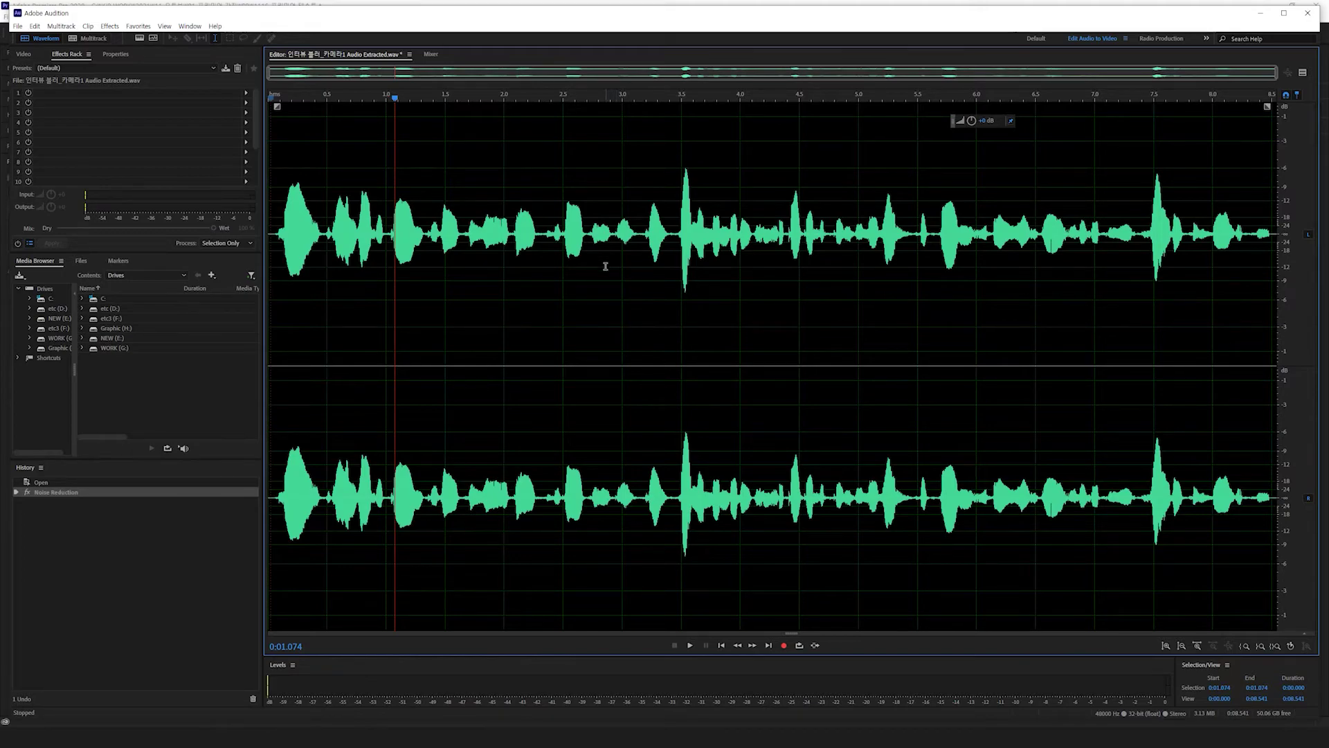
Switch from Adobe Audition to Premiere Pro and select the extracted audio clip in the sequence
{"action": "left_click", "coordinate": [1257, 16]}
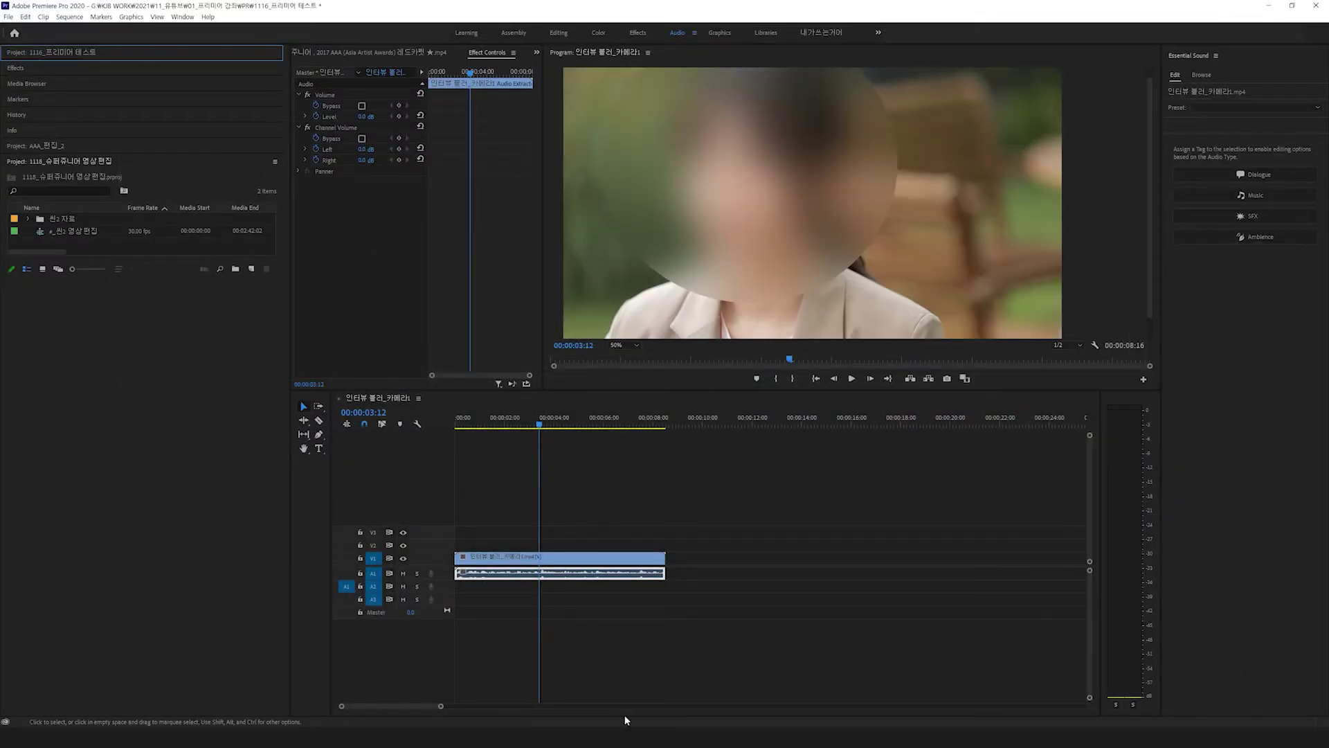
{"action": "key", "text": "alt+Tab"}
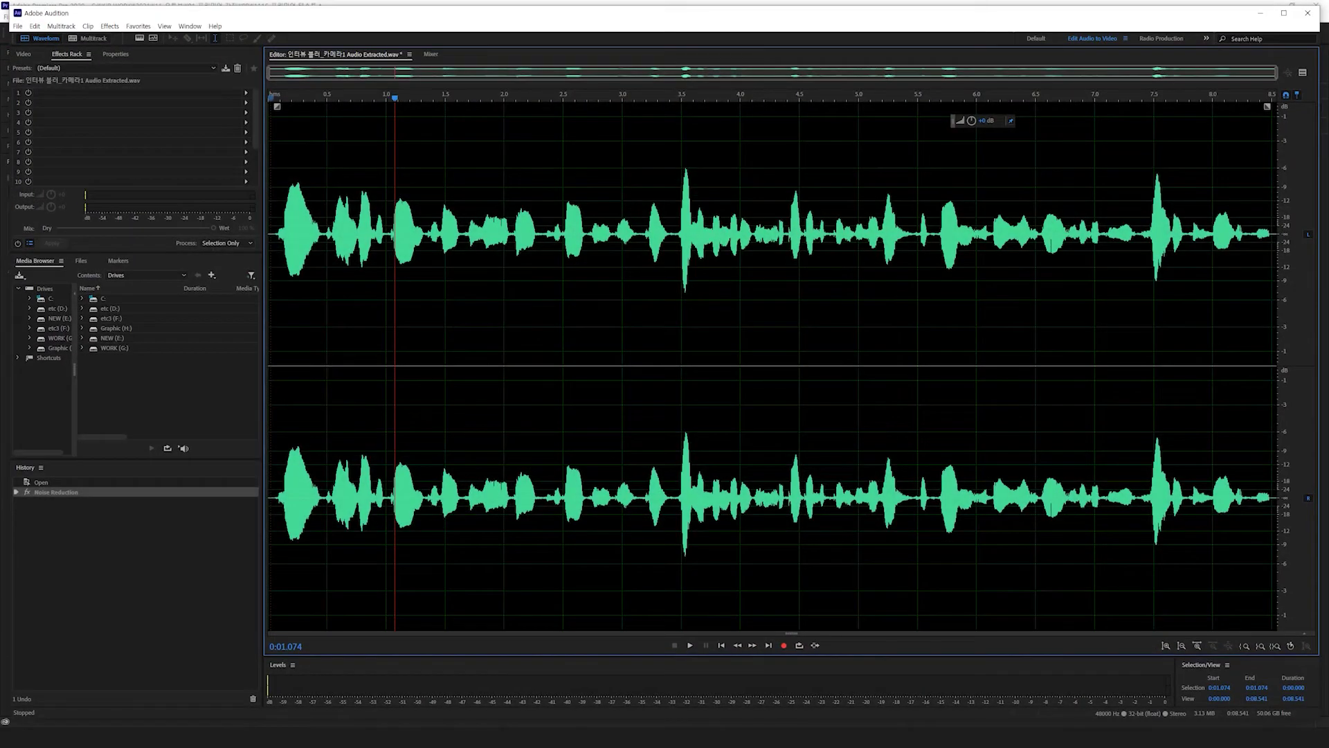
{"action": "key", "text": "alt+Tab"}
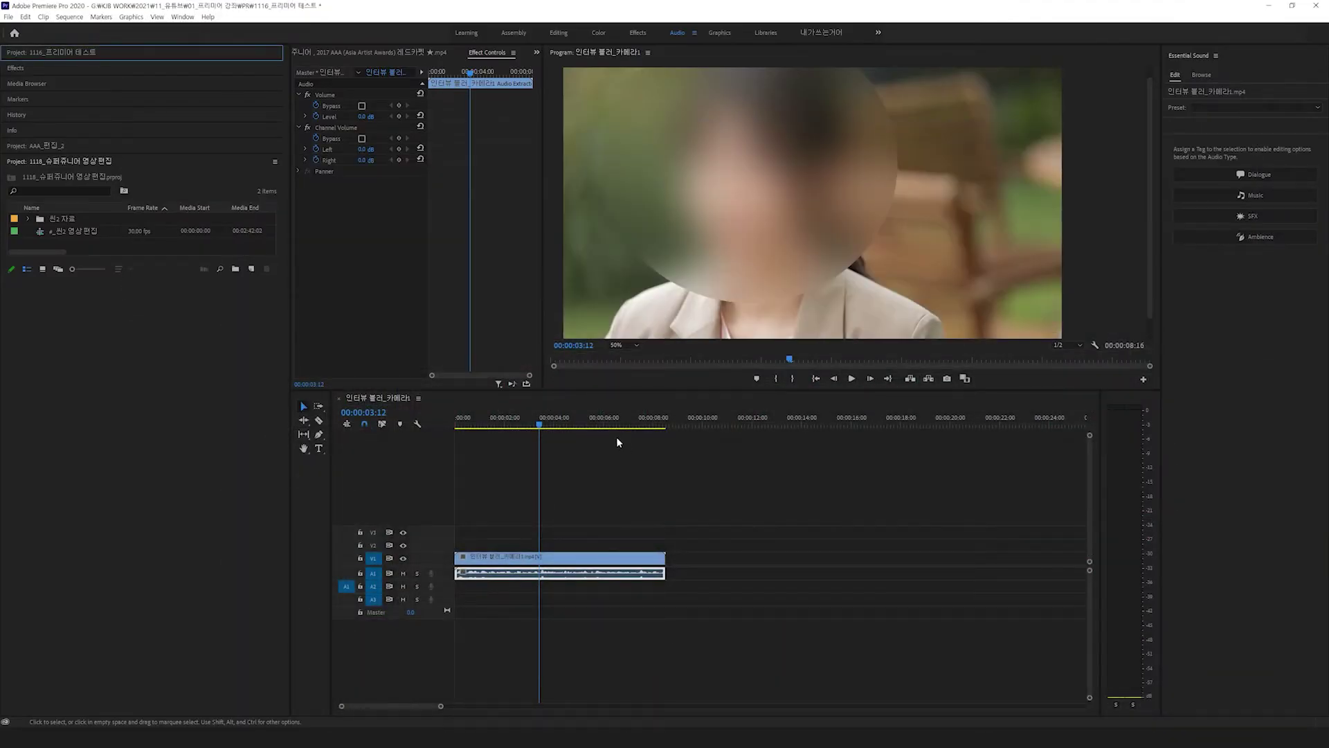
{"action": "left_click", "coordinate": [597, 517]}
{"action": "left_click", "coordinate": [587, 573]}
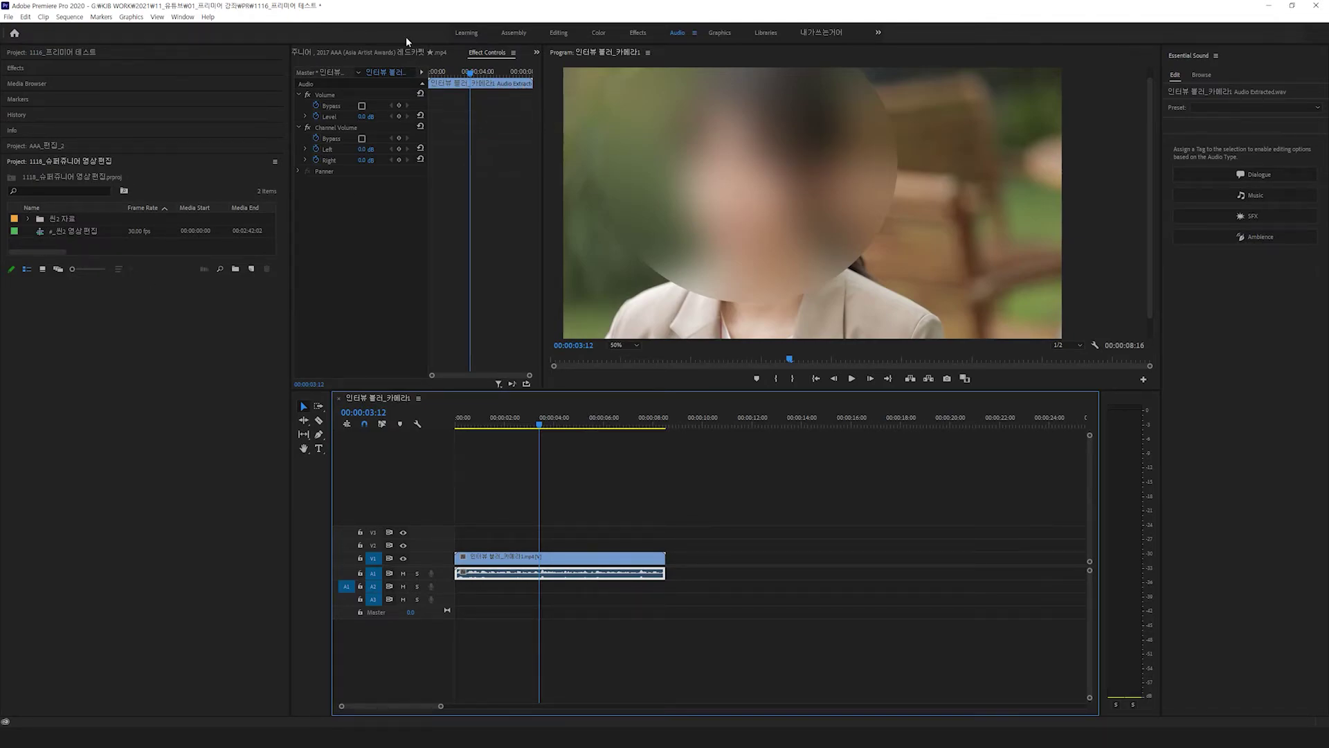
Switch to the Editing workspace and locate the Audio Extracted.wav file in the 1116_프리미어 테스트 project
{"action": "left_click", "coordinate": [557, 33]}
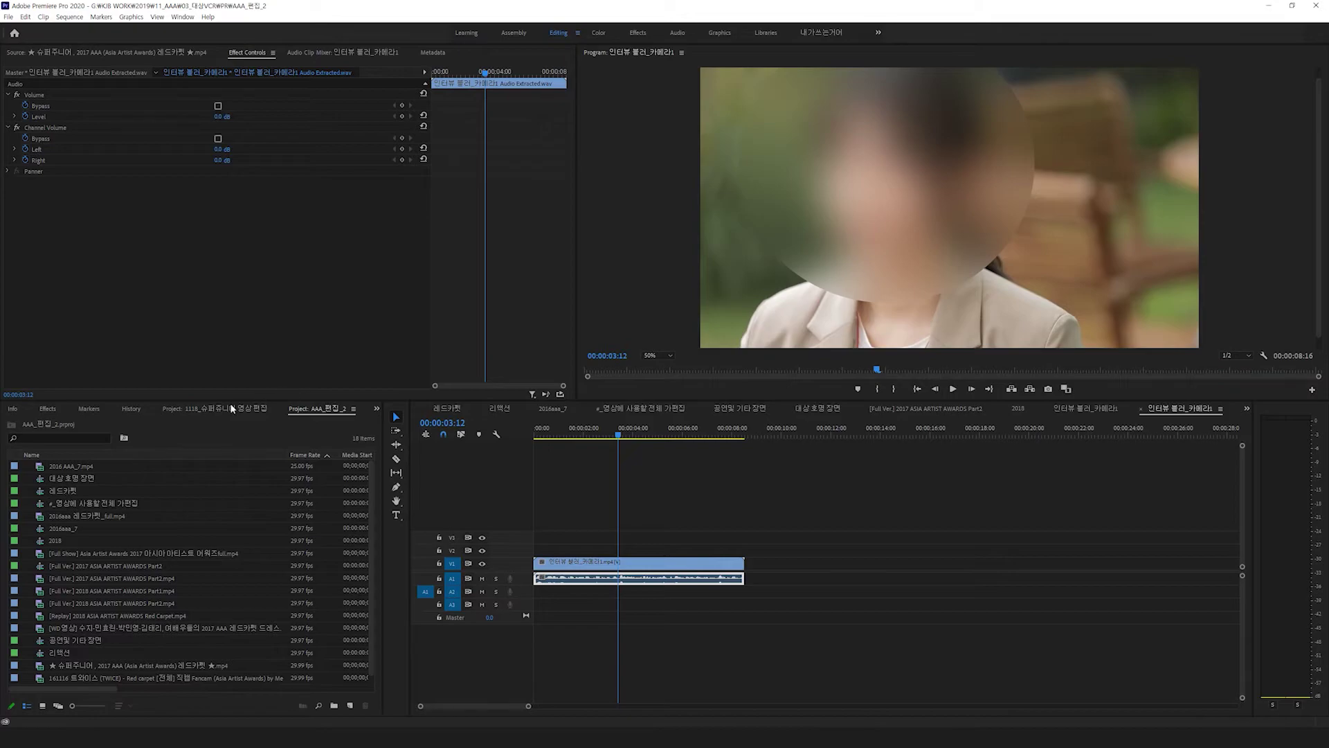
{"action": "left_click", "coordinate": [212, 411]}
{"action": "left_click", "coordinate": [376, 411]}
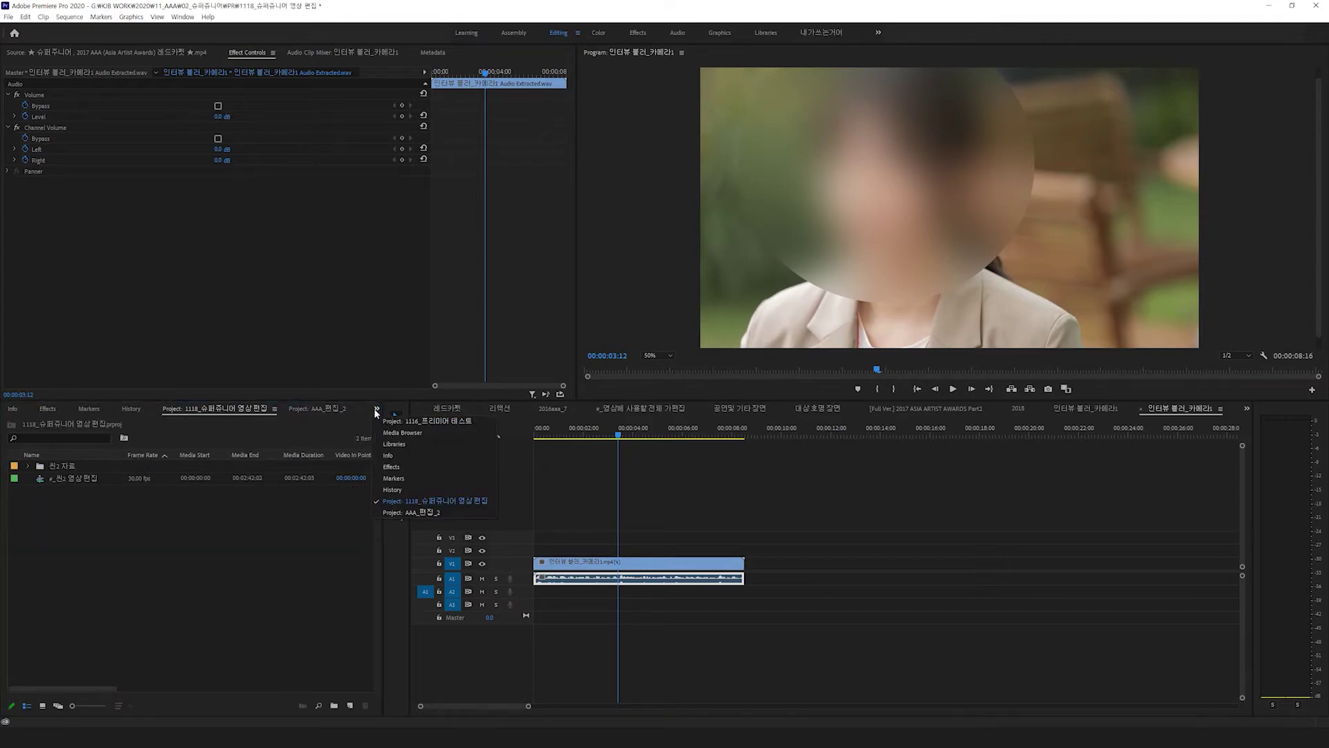
{"action": "left_click", "coordinate": [425, 422]}
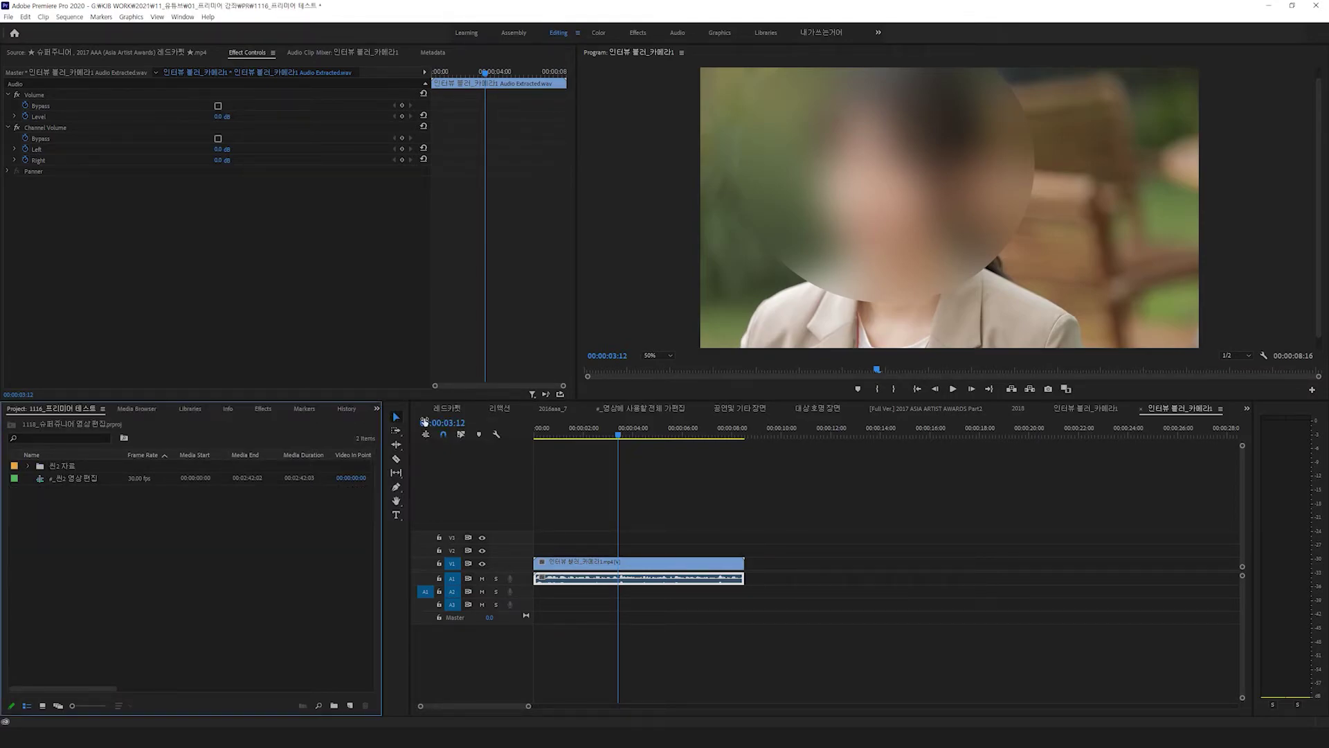
{"action": "left_click", "coordinate": [126, 542]}
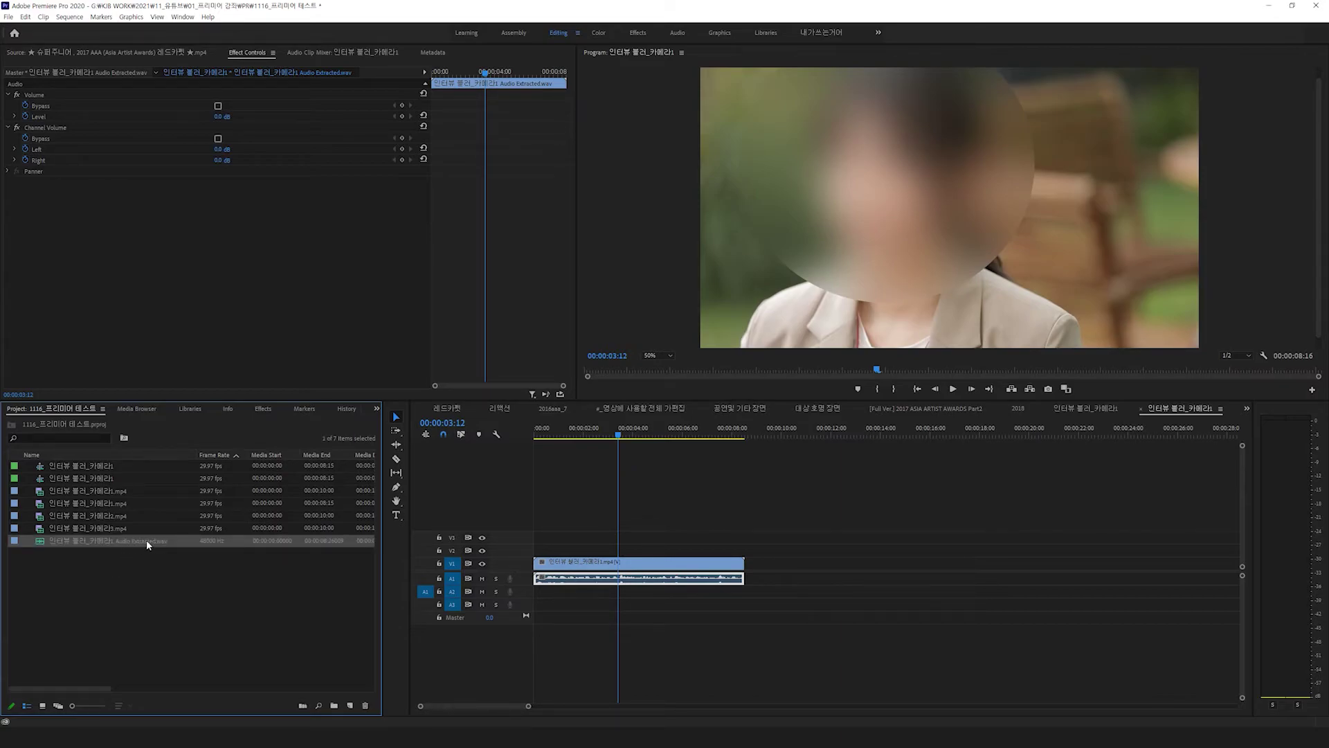
Play the sequence to check its cleaned audio, and reselect the audio clip at about 00:00:01:29
{"action": "left_click", "coordinate": [699, 607]}
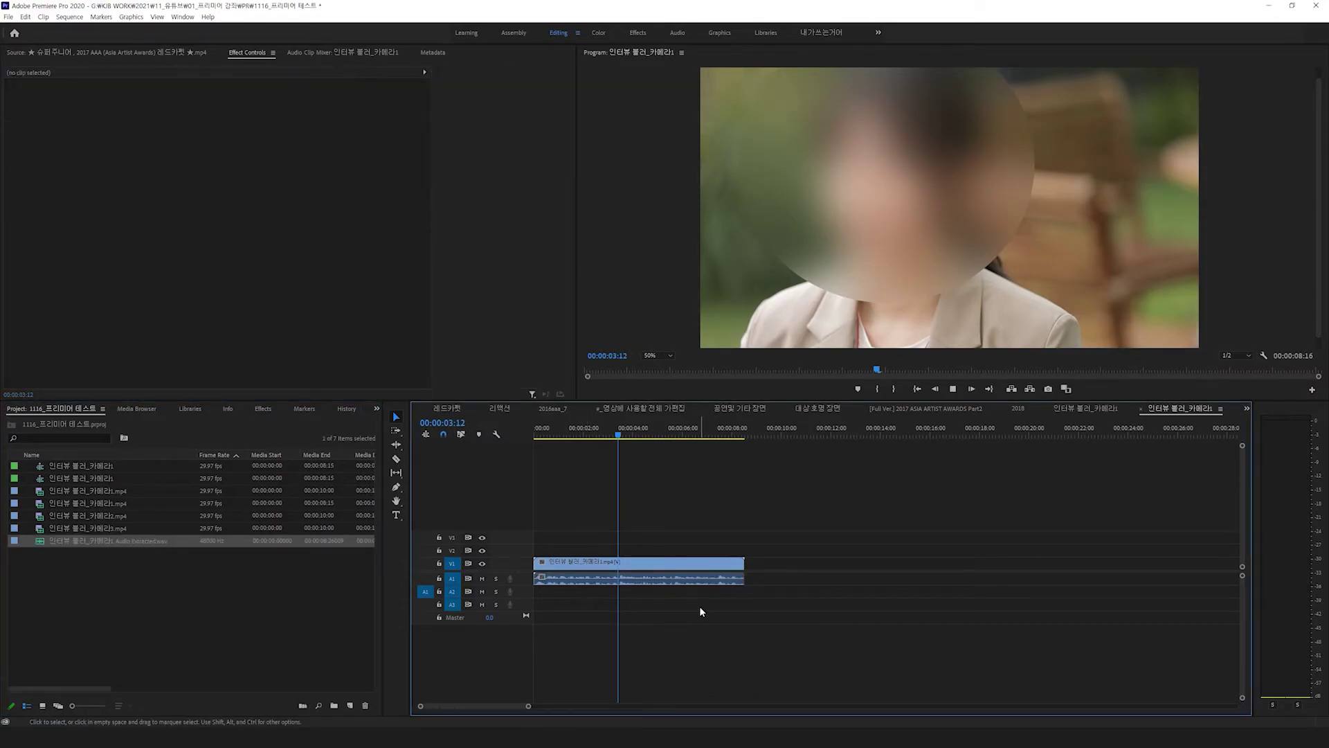
{"action": "key", "text": "space"}
{"action": "left_click", "coordinate": [582, 431]}
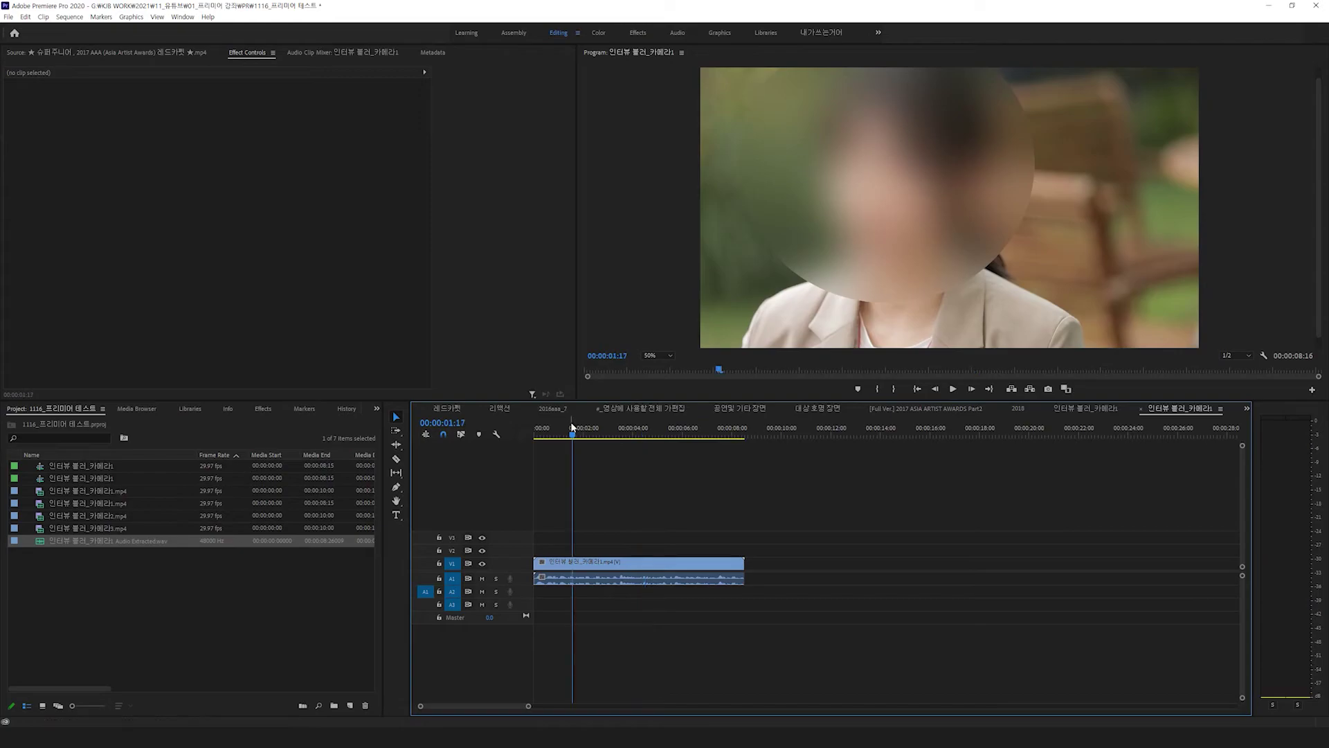
{"action": "left_click", "coordinate": [621, 588]}
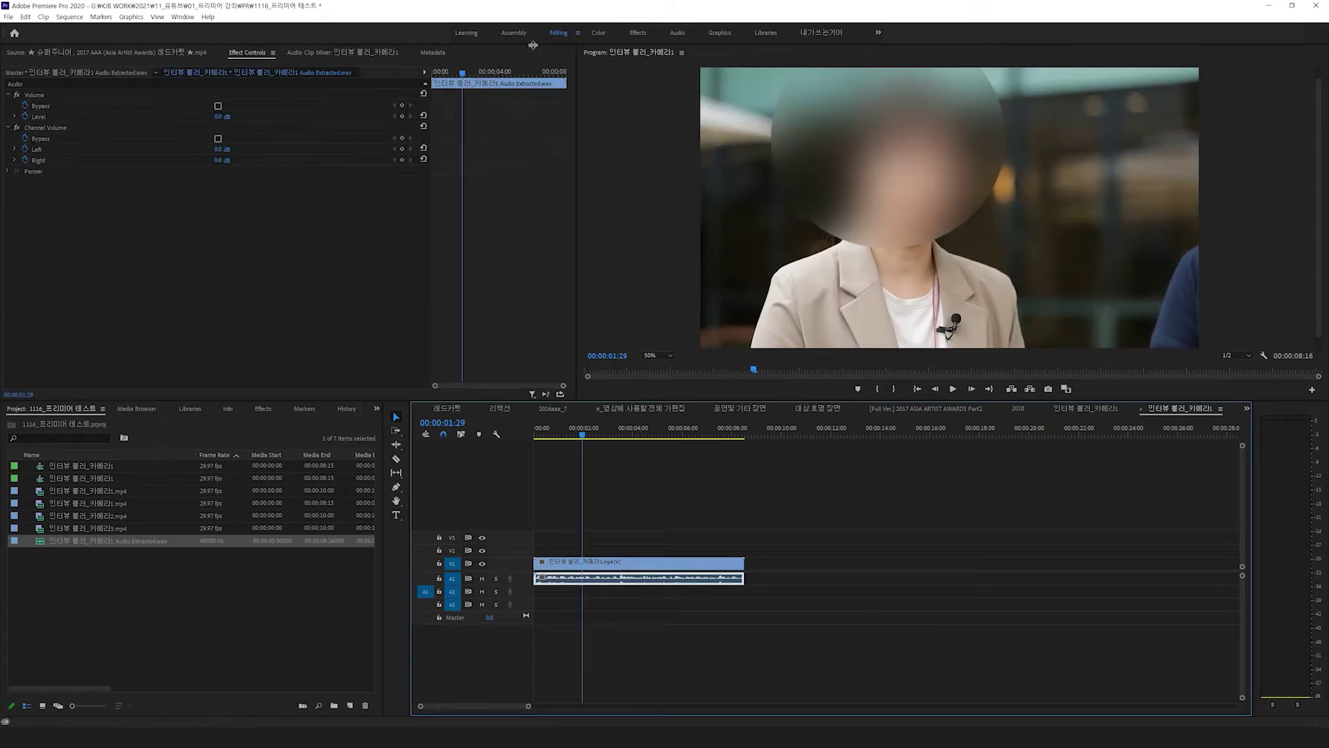
In the Audio workspace, apply the Podcast Voice dialogue preset to the audio clip and play the result
{"action": "left_click", "coordinate": [691, 34]}
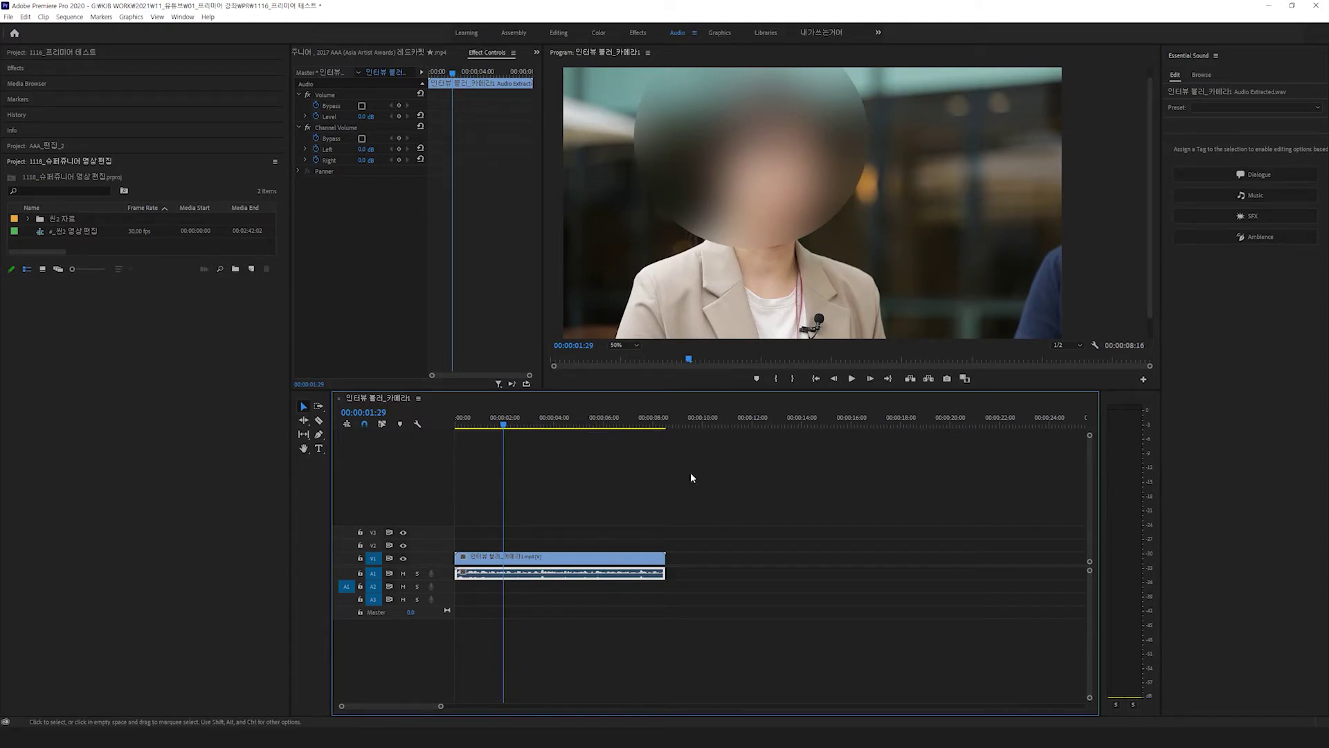
{"action": "left_click", "coordinate": [1214, 105]}
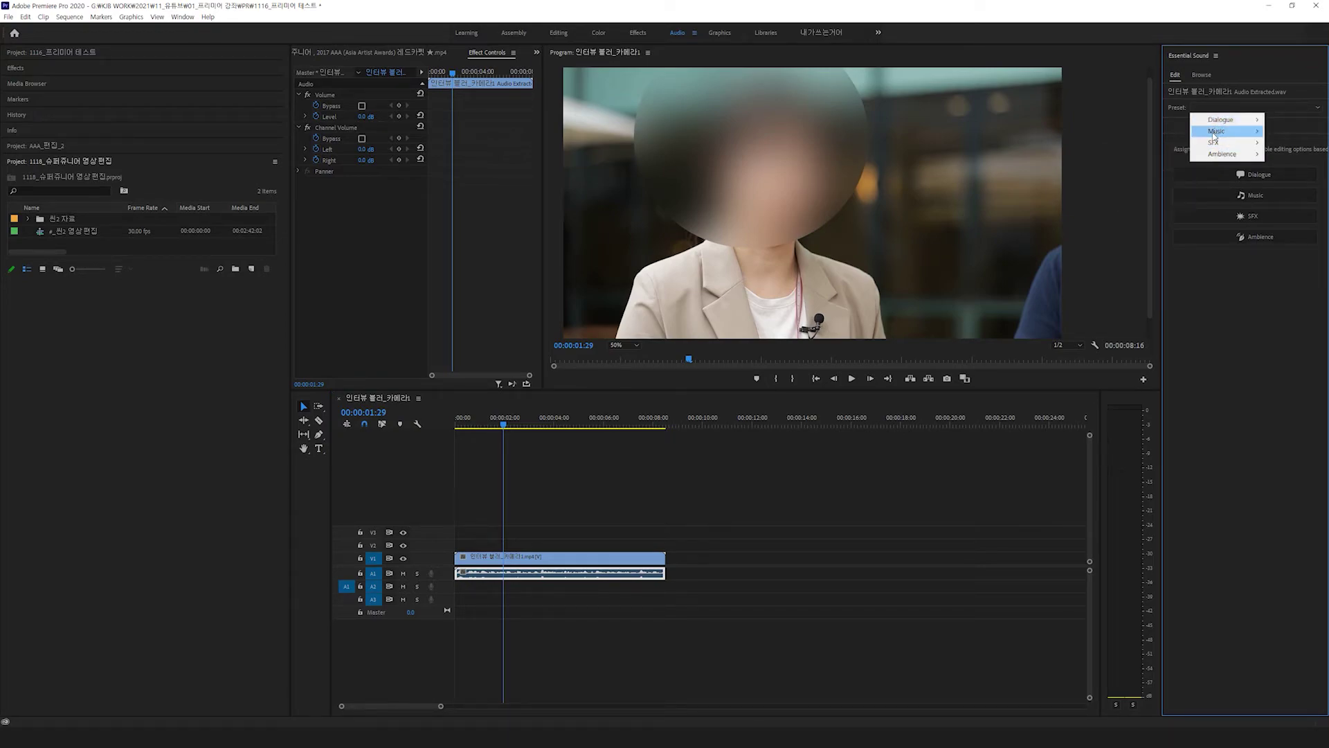
{"action": "mouse_move", "coordinate": [1220, 123]}
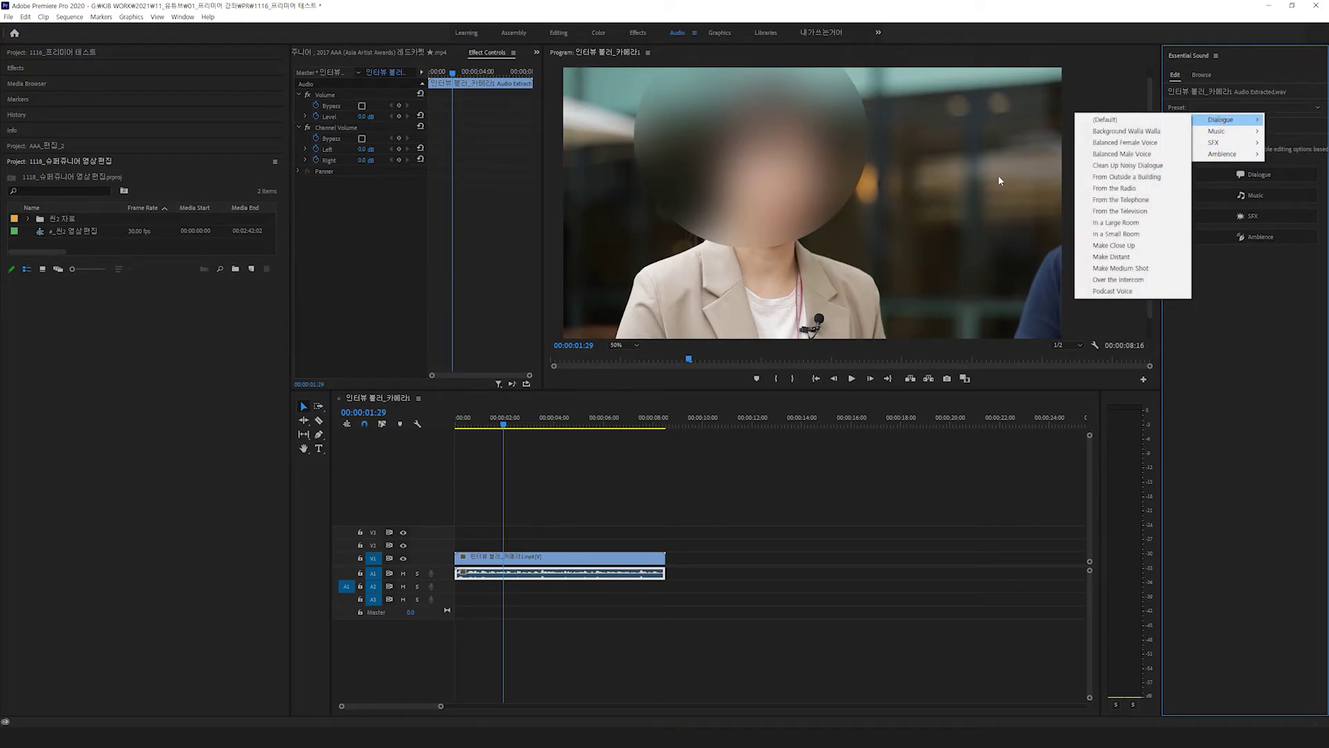
{"action": "left_click", "coordinate": [1232, 121]}
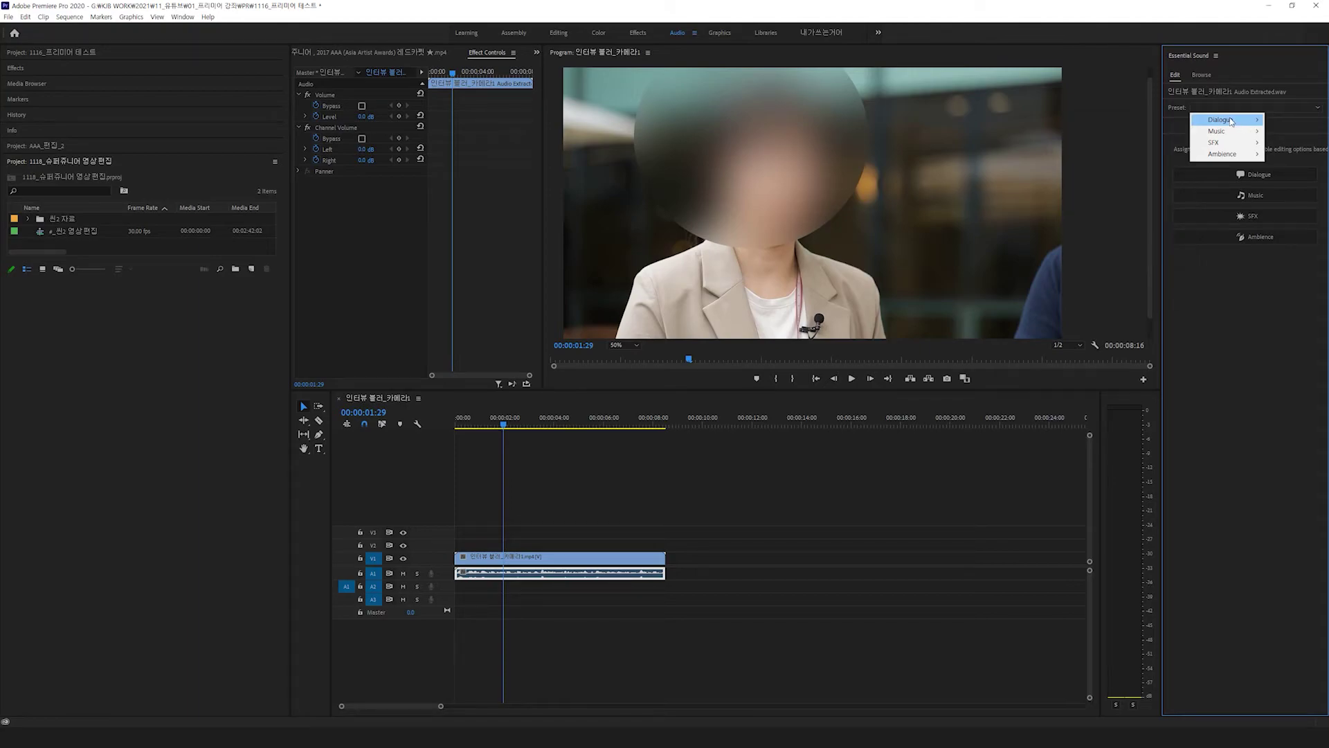
{"action": "mouse_move", "coordinate": [1226, 136]}
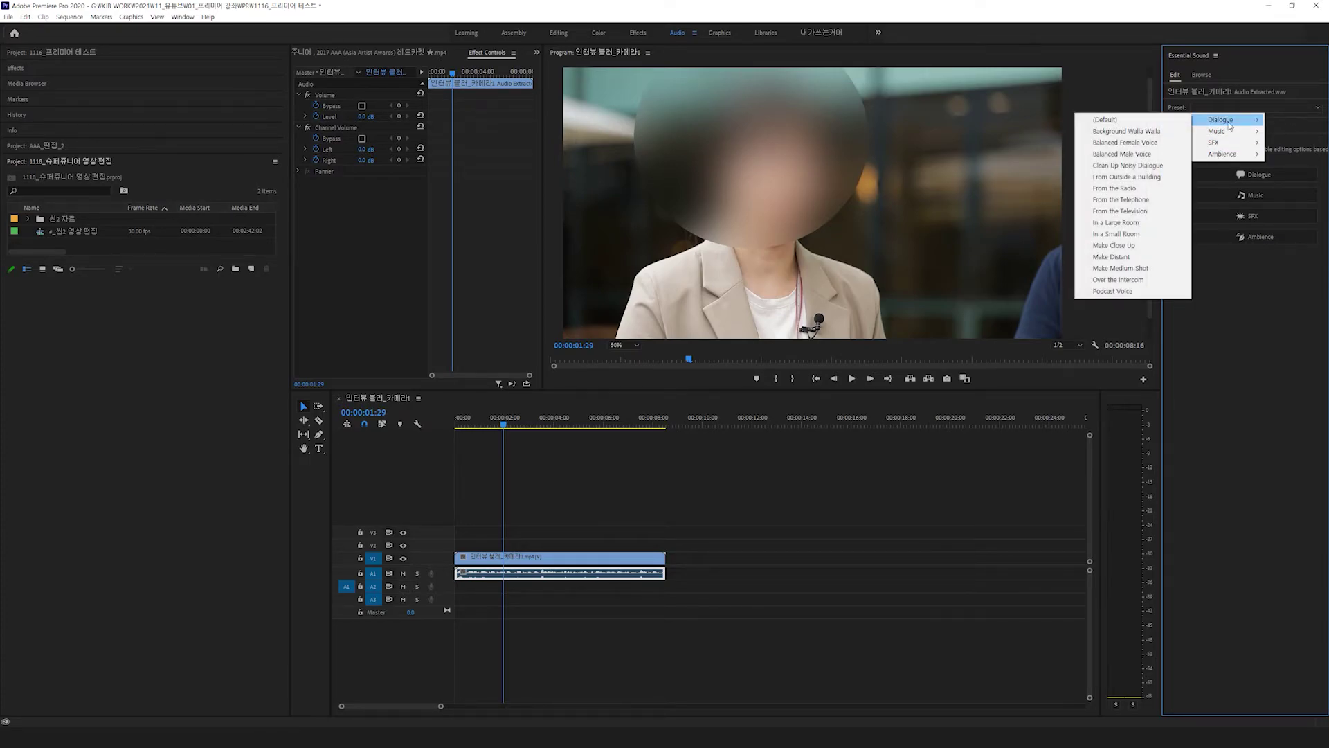
{"action": "left_click", "coordinate": [1116, 291]}
{"action": "left_click", "coordinate": [766, 572]}
{"action": "left_click", "coordinate": [545, 579]}
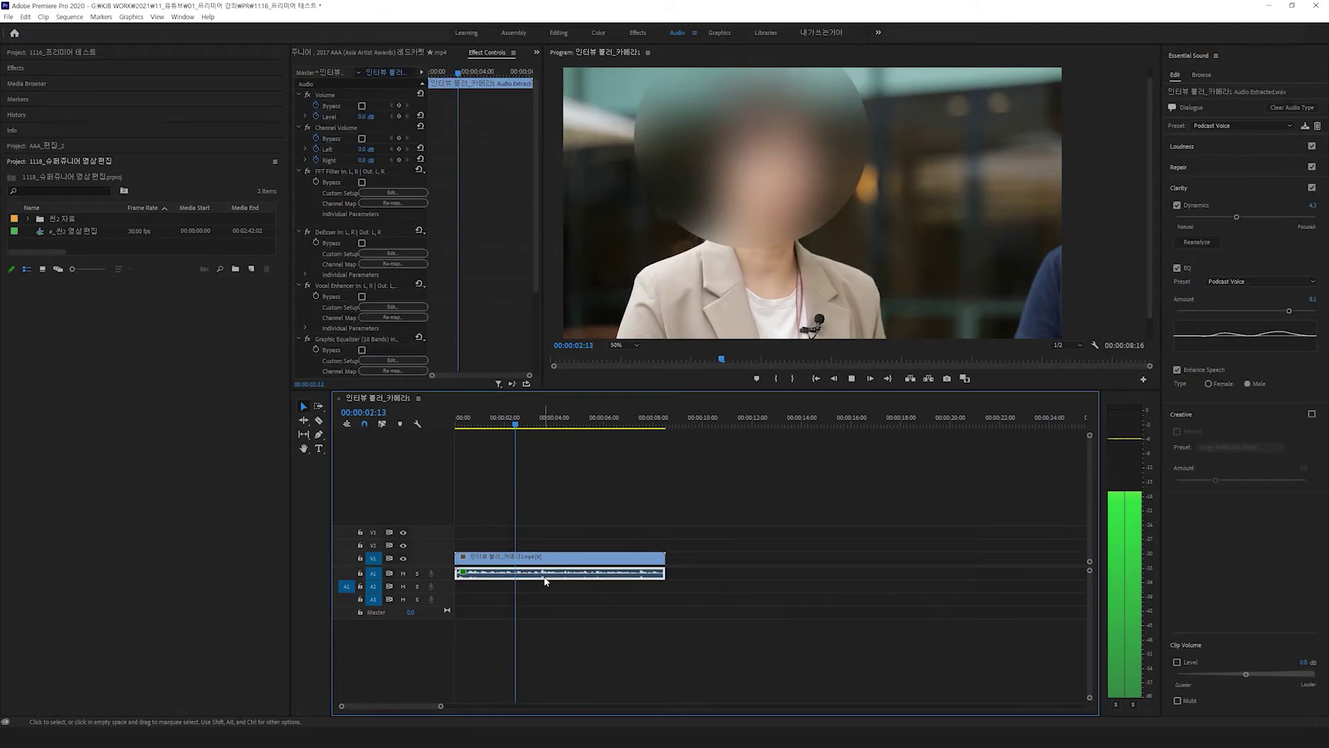
{"action": "key", "text": "space"}
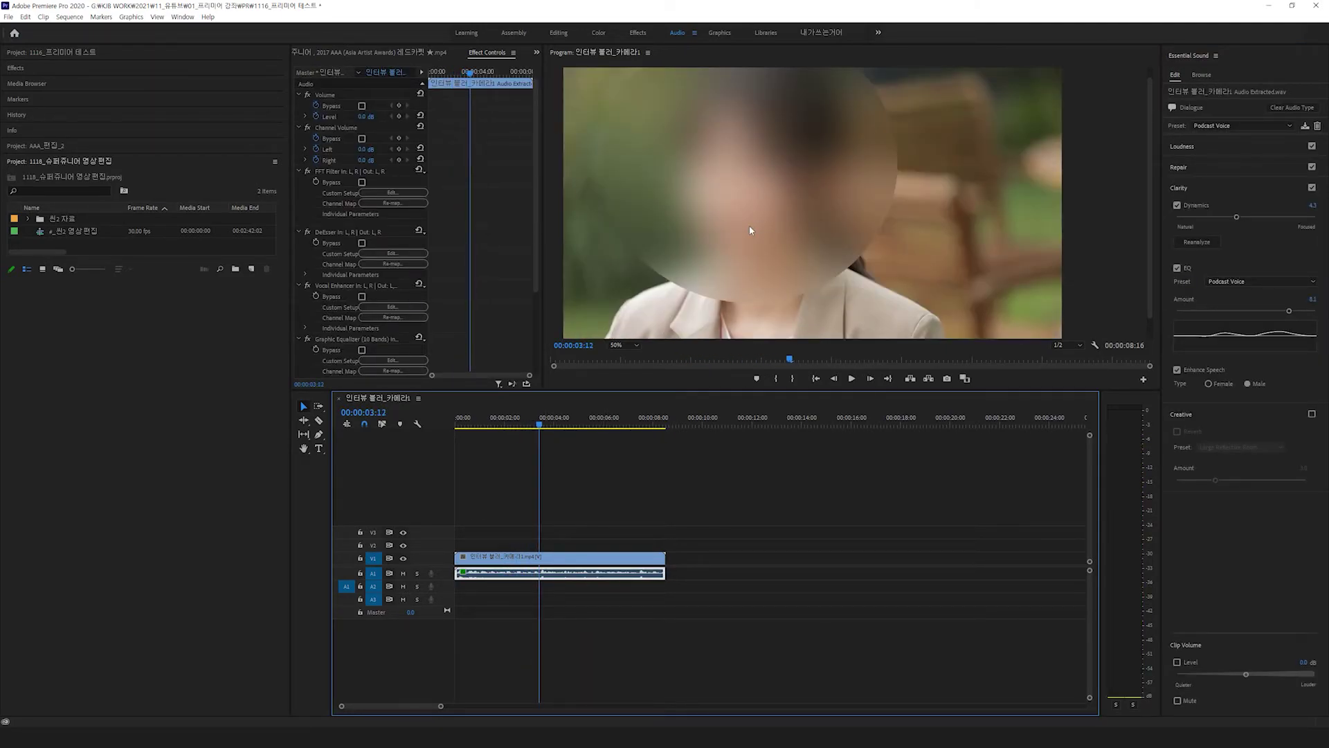
Check the Loudness settings, and enable Reduce Noise in the Repair settings at 7.5, previewing the sound
{"action": "left_click", "coordinate": [1184, 148]}
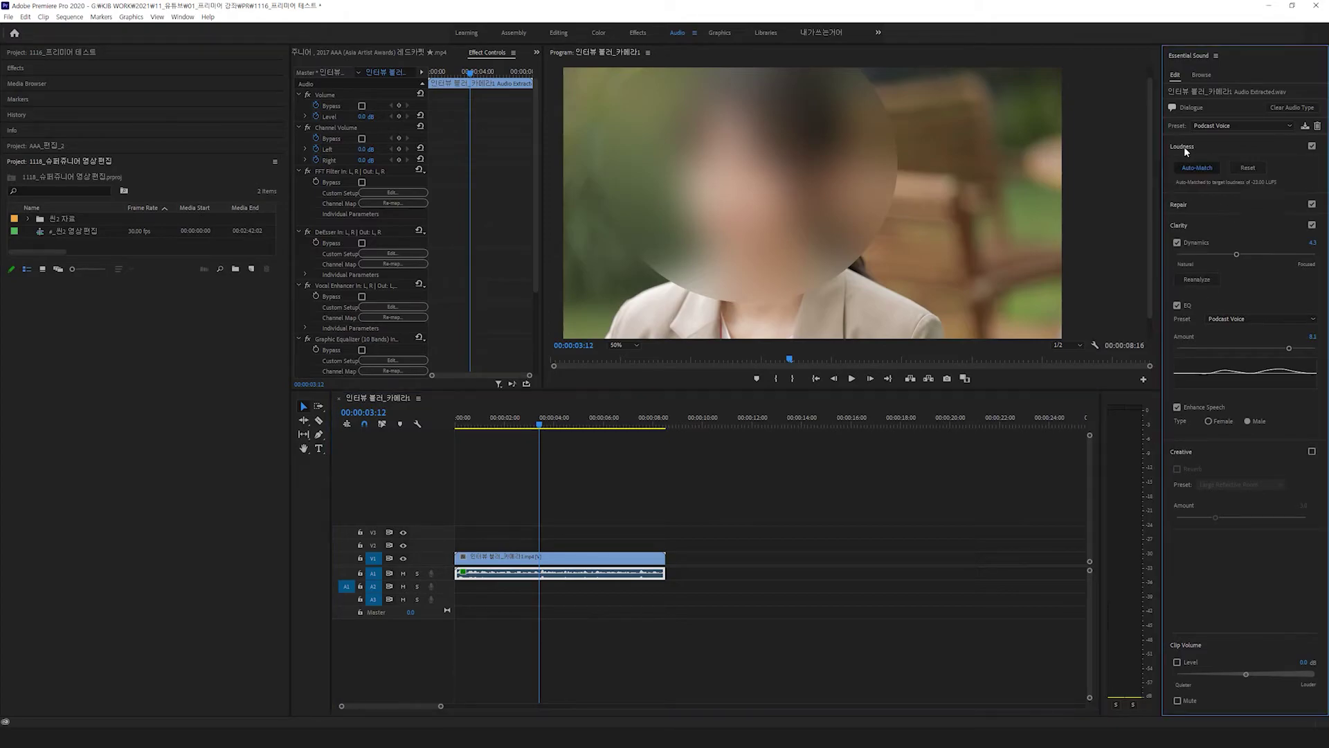
{"action": "left_click", "coordinate": [1183, 149]}
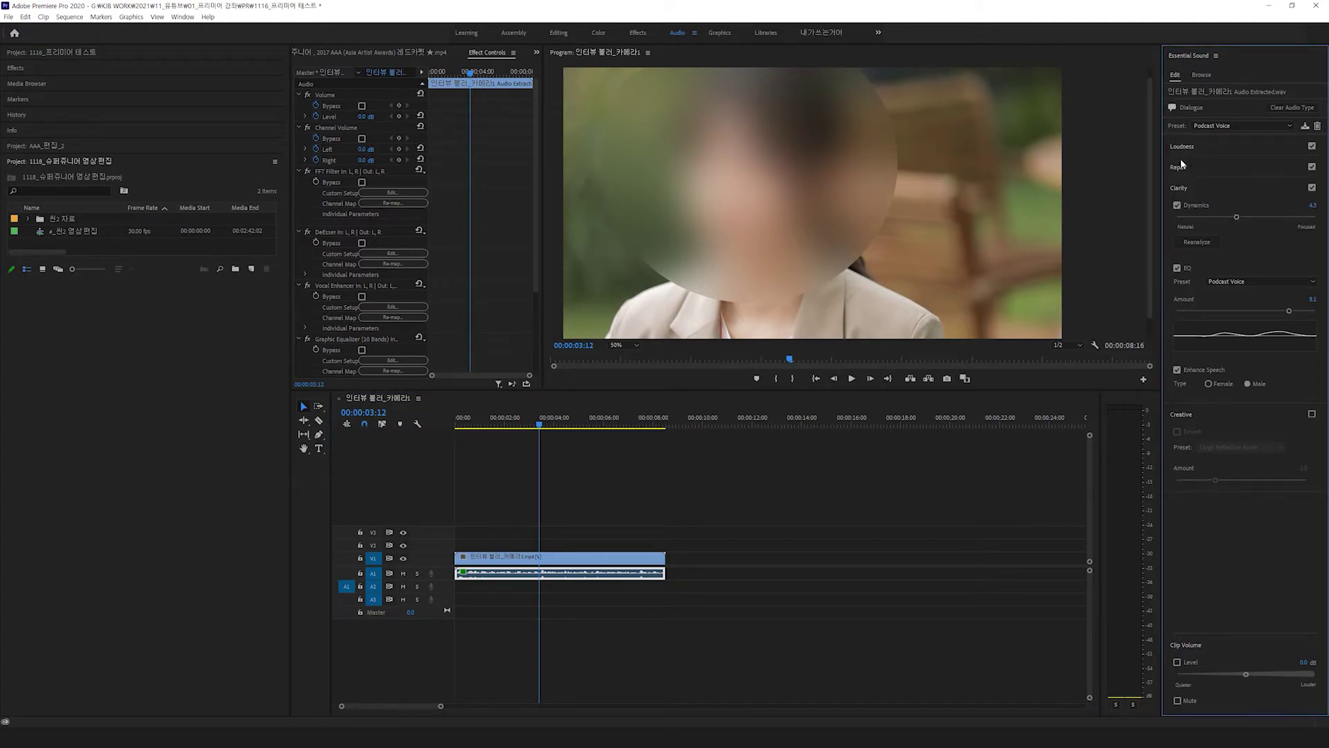
{"action": "left_click", "coordinate": [1179, 168]}
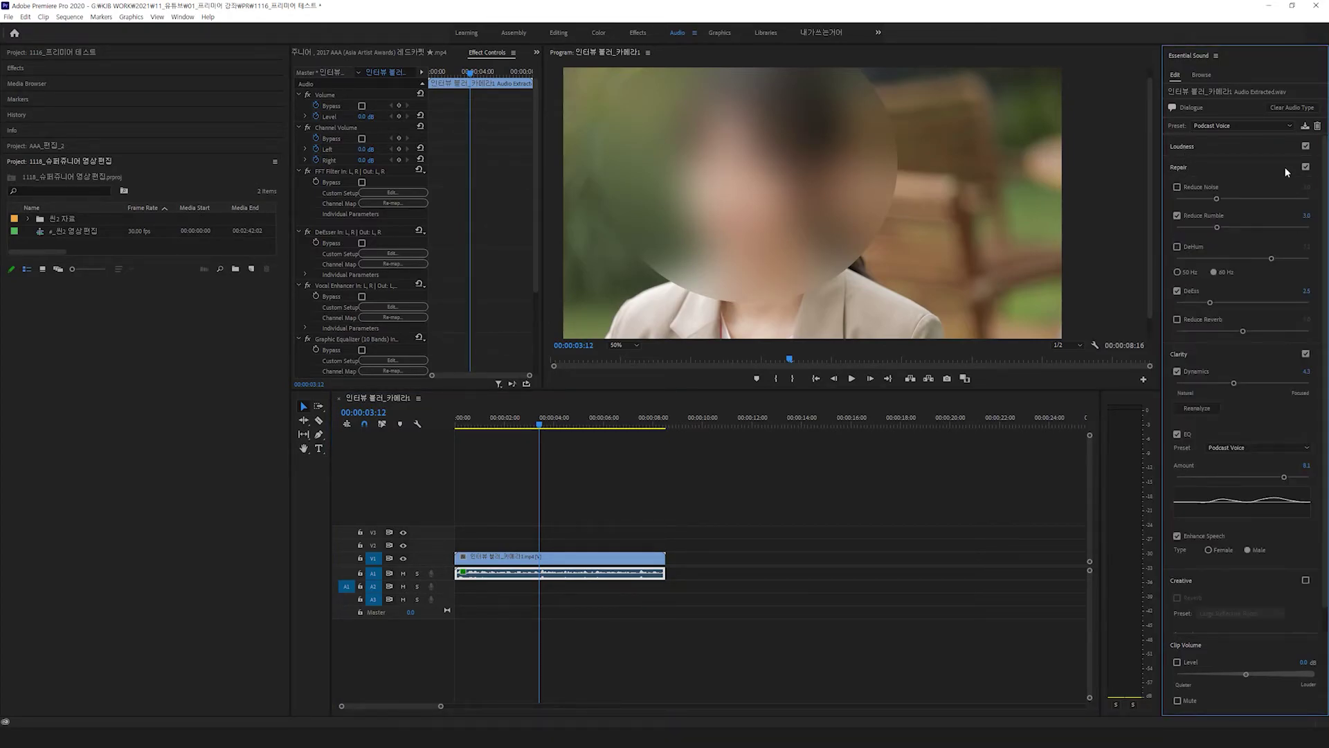
{"action": "left_click", "coordinate": [1208, 186]}
{"action": "left_click_drag", "start_coordinate": [1231, 198], "coordinate": [1277, 199]}
{"action": "key", "text": "space"}
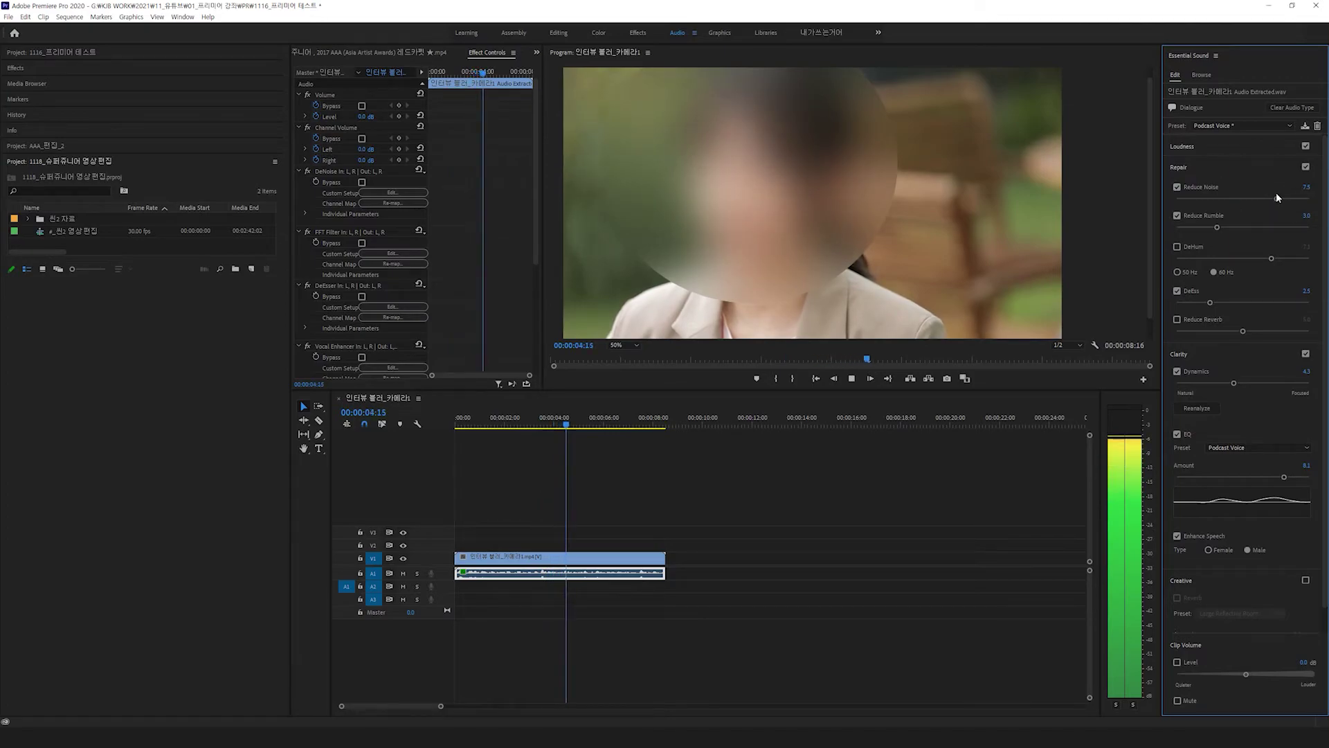
{"action": "key", "text": "space"}
Compare the clip's playback with Reduce Noise turned off and on
{"action": "left_click", "coordinate": [1178, 187]}
{"action": "key", "text": "space"}
{"action": "key", "text": "space"}
{"action": "left_click", "coordinate": [1178, 187]}
{"action": "key", "text": "alt+Tab"}
{"action": "key", "text": "alt+Tab"}
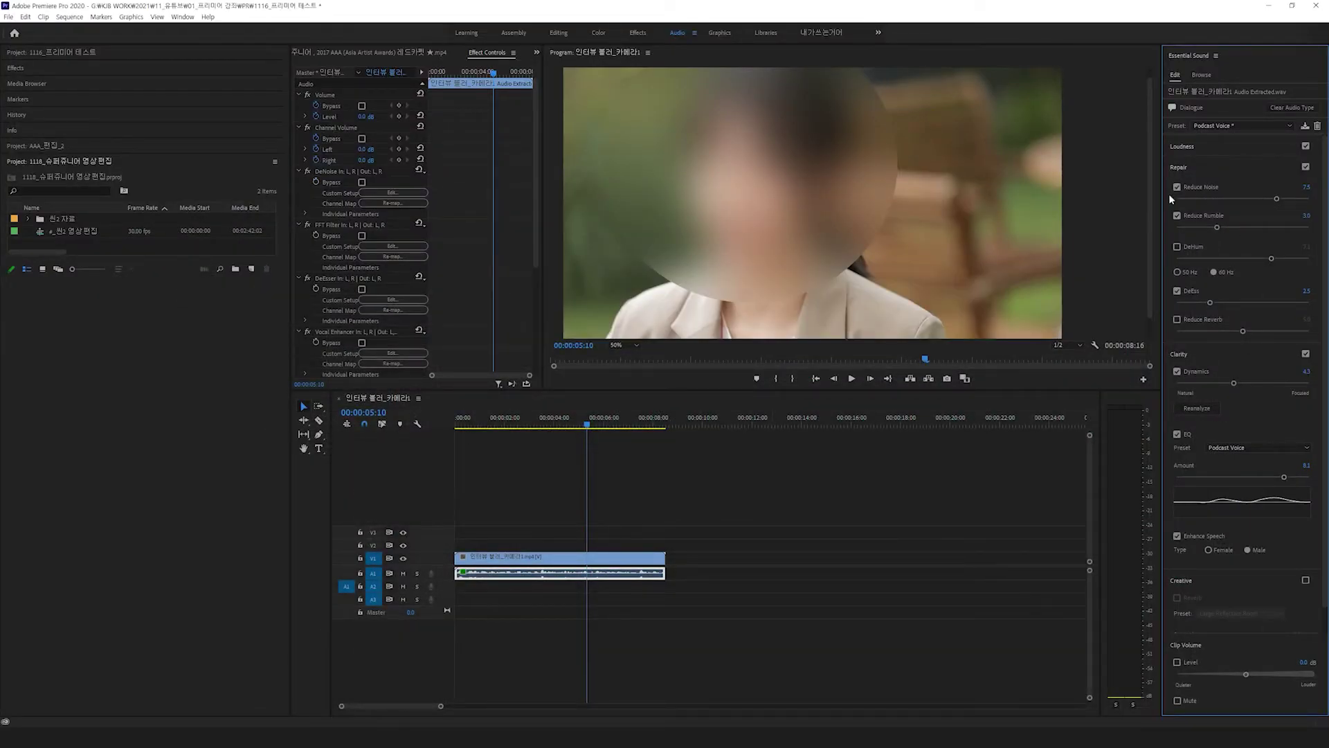
Set the Reduce Noise amount to 0.9 and preview the clip from an earlier point
{"action": "left_click", "coordinate": [1307, 188]}
{"action": "type", "text": "0.9"}
{"action": "key", "text": "Return"}
{"action": "key", "text": "space"}
{"action": "left_click", "coordinate": [534, 421]}
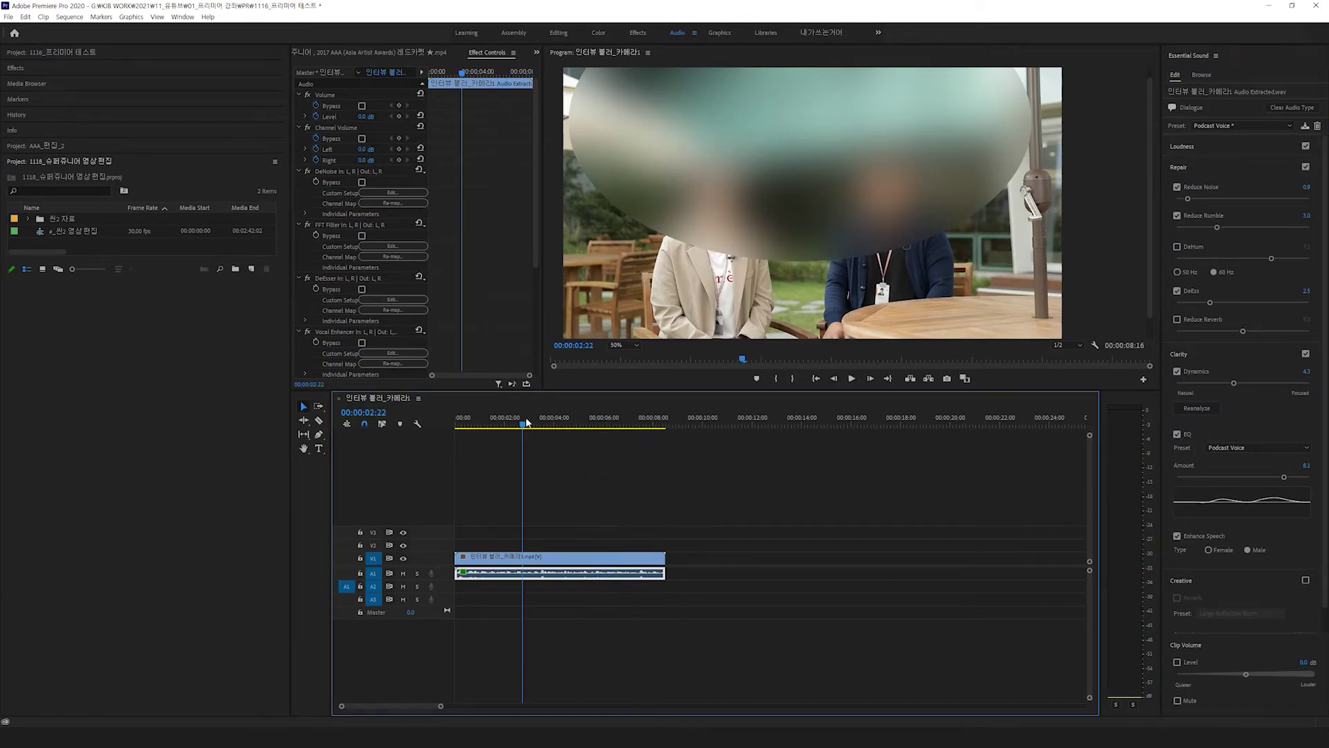
In the Clarity settings, set Dynamics and the EQ amount to 3.0, choose Female for Enhance Speech, and play the clip
{"action": "left_click", "coordinate": [1178, 167]}
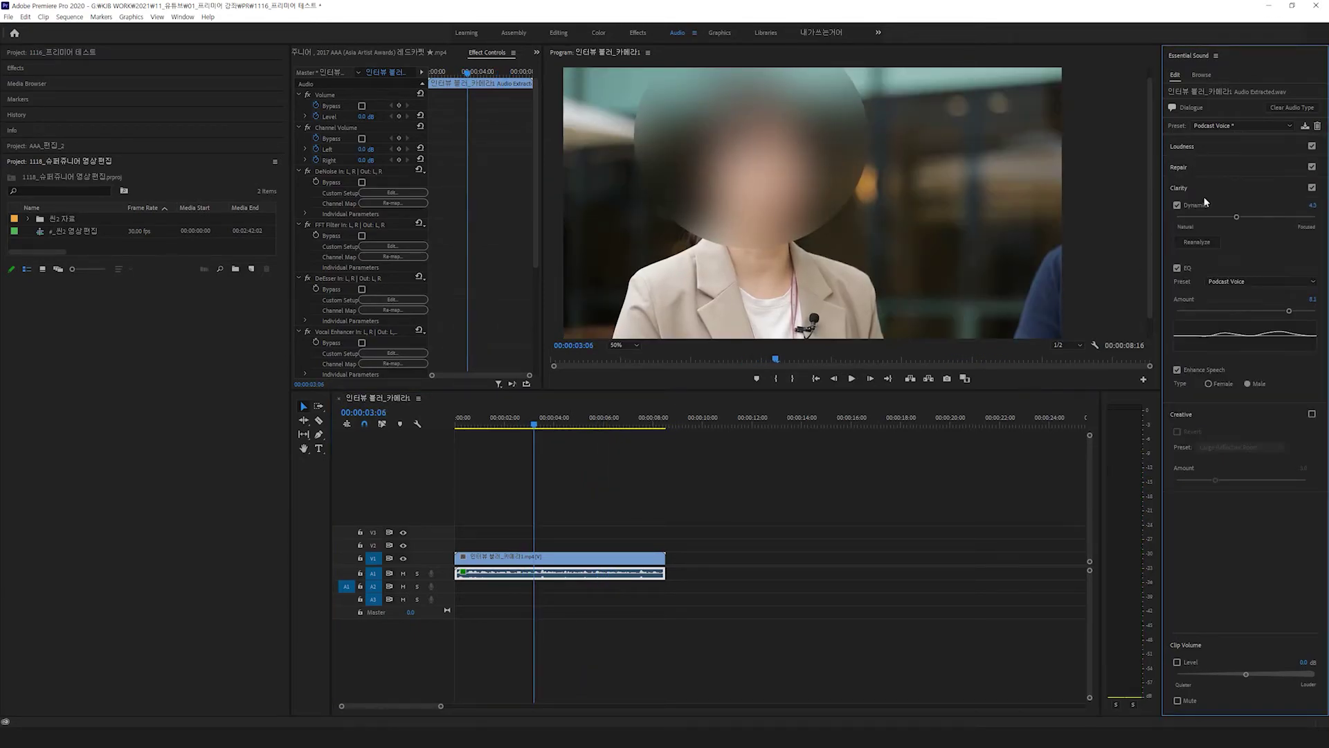
{"action": "left_click", "coordinate": [1311, 205]}
{"action": "type", "text": "3"}
{"action": "key", "text": "Tab"}
{"action": "type", "text": "3"}
{"action": "key", "text": "Return"}
{"action": "key", "text": "space"}
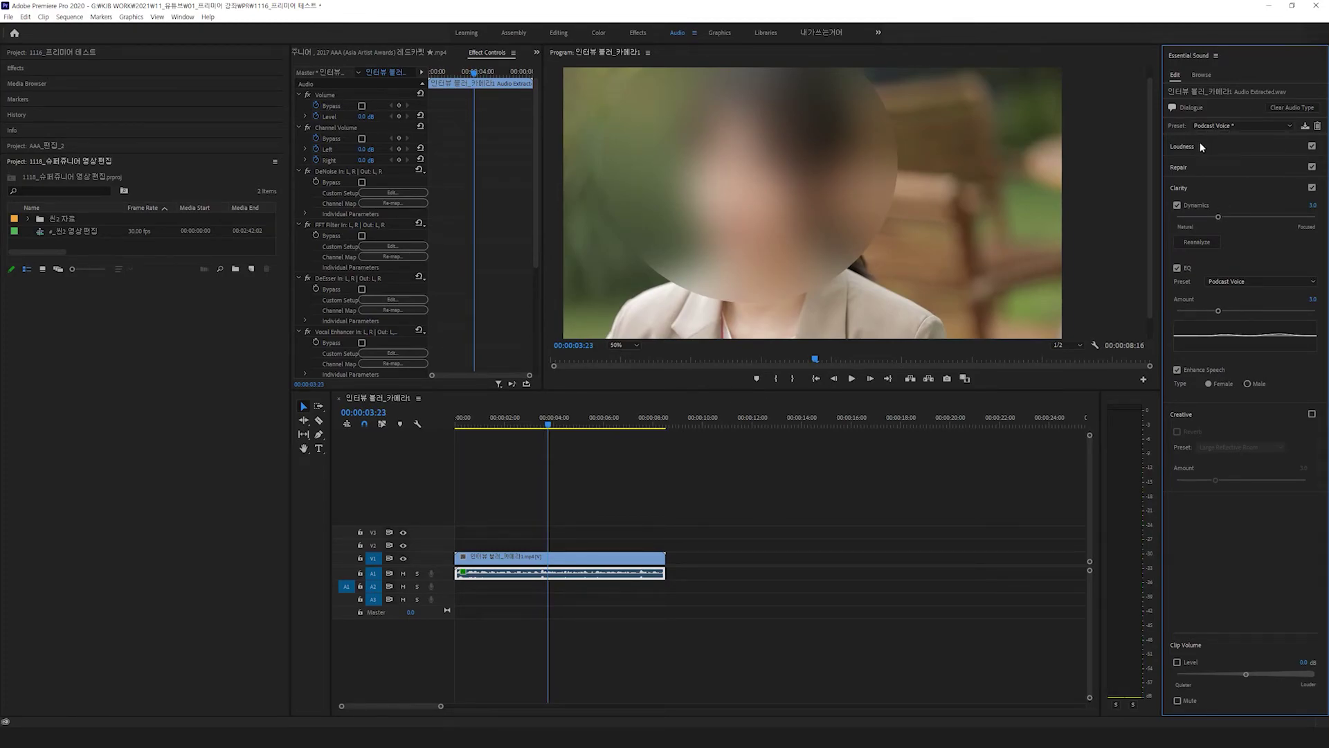
Review the clip's Loudness auto-match and Repair settings
{"action": "left_click", "coordinate": [1183, 146]}
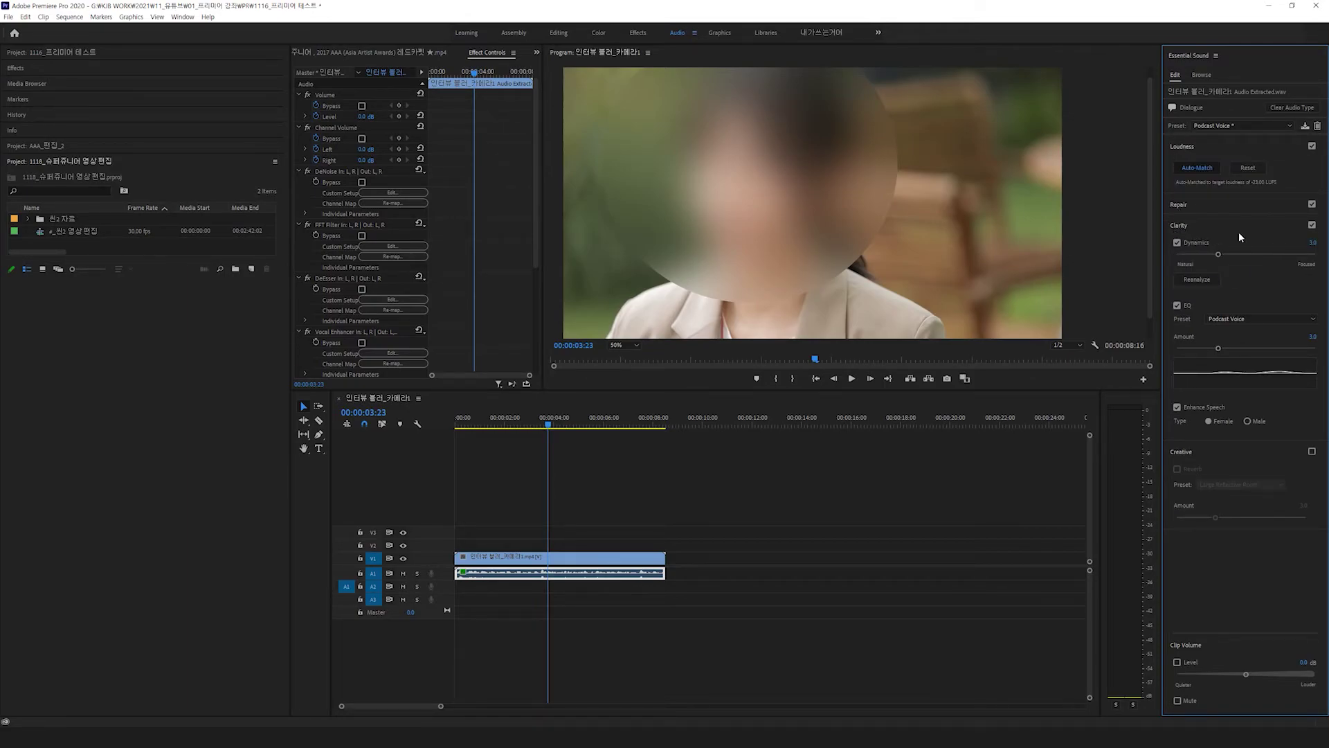
{"action": "left_click", "coordinate": [1182, 205]}
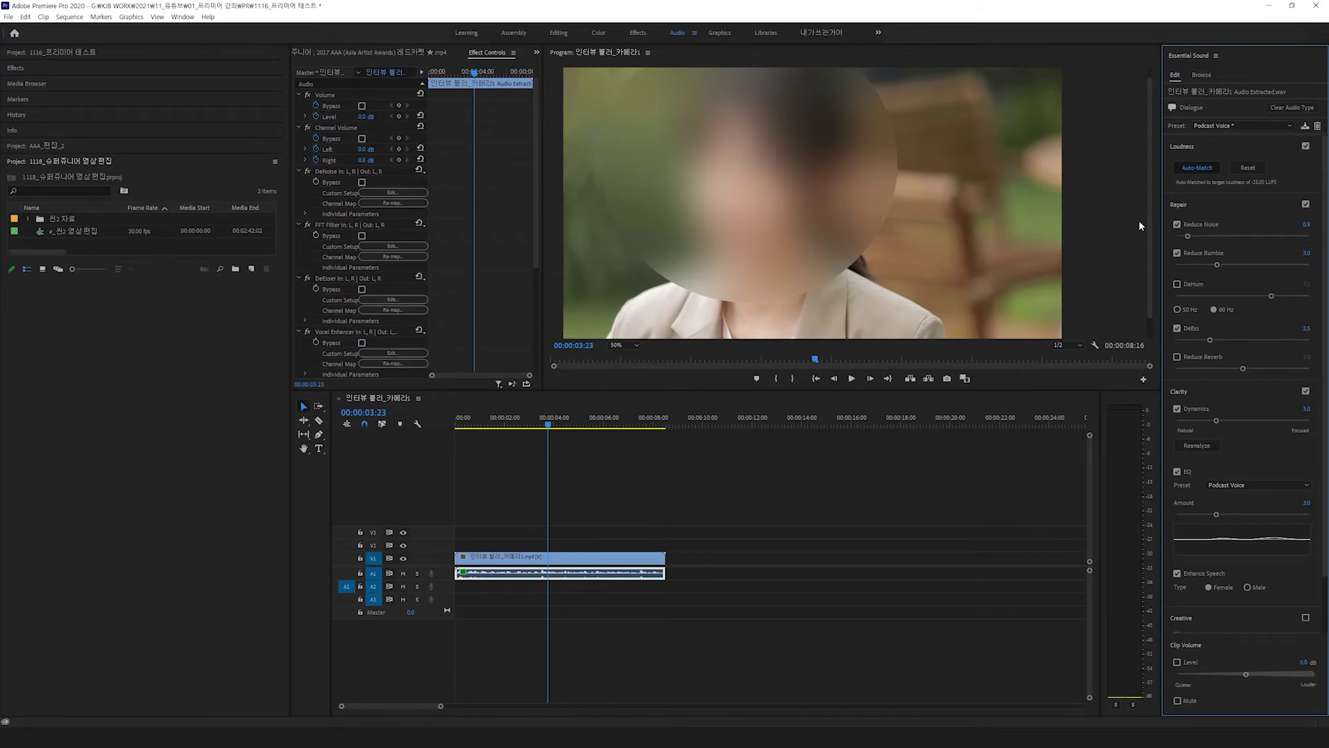
{"action": "left_click", "coordinate": [1179, 205]}
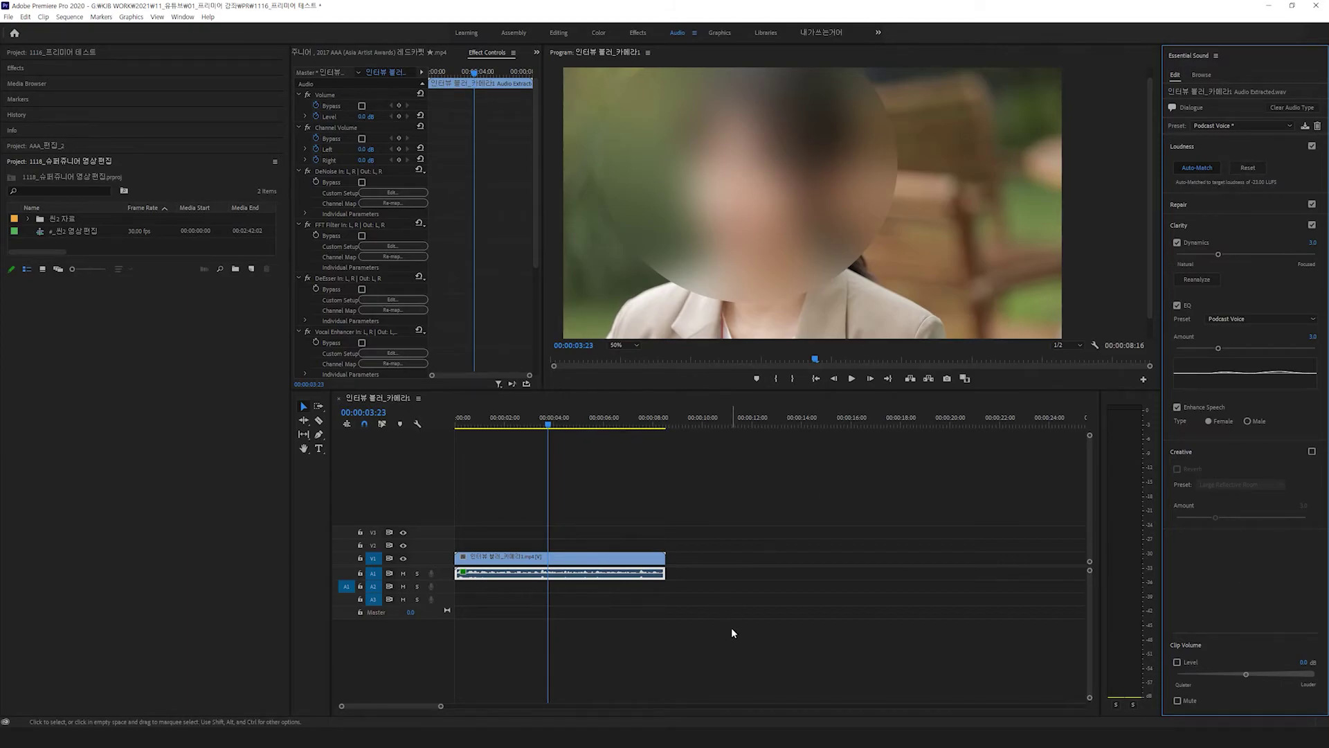
Play the Podcast Voice-treated interview clip from about one second to review its cleaned-up audio
{"action": "left_click", "coordinate": [479, 418]}
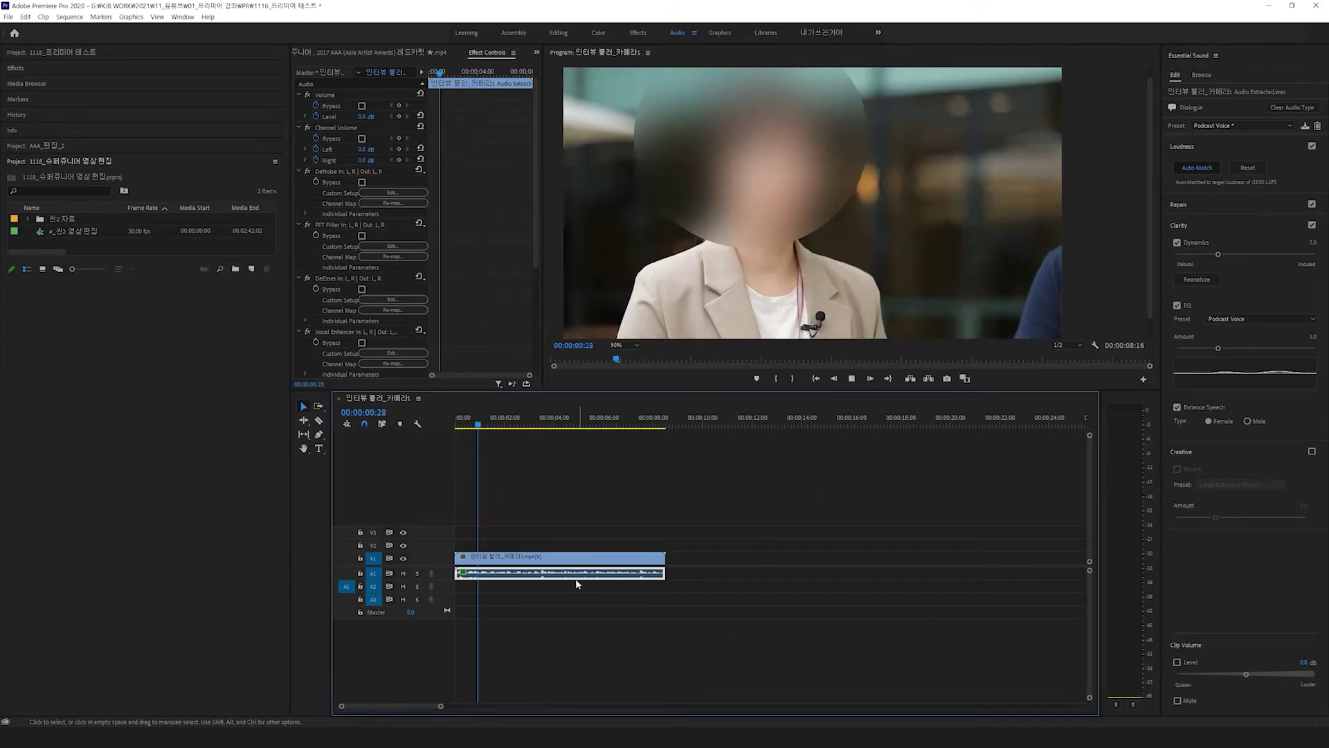
{"action": "key", "text": "space"}
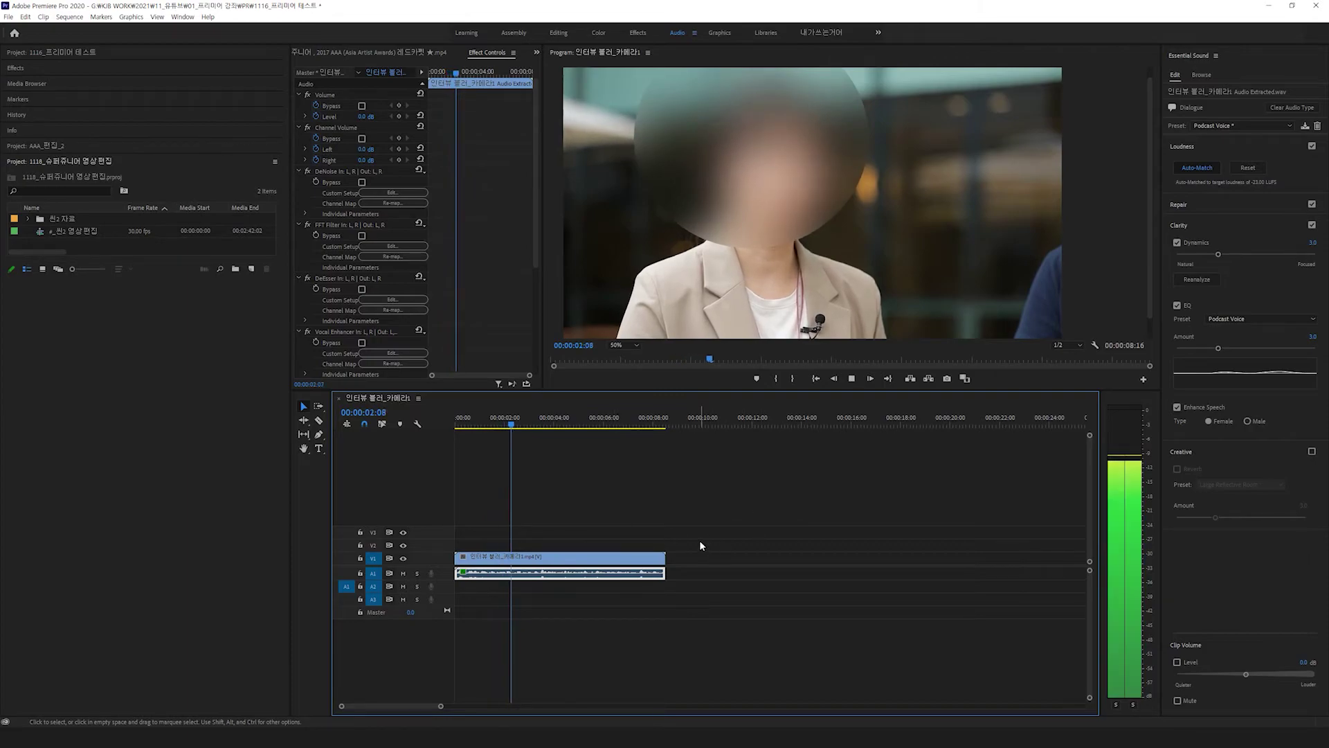
{"action": "key", "text": "space"}
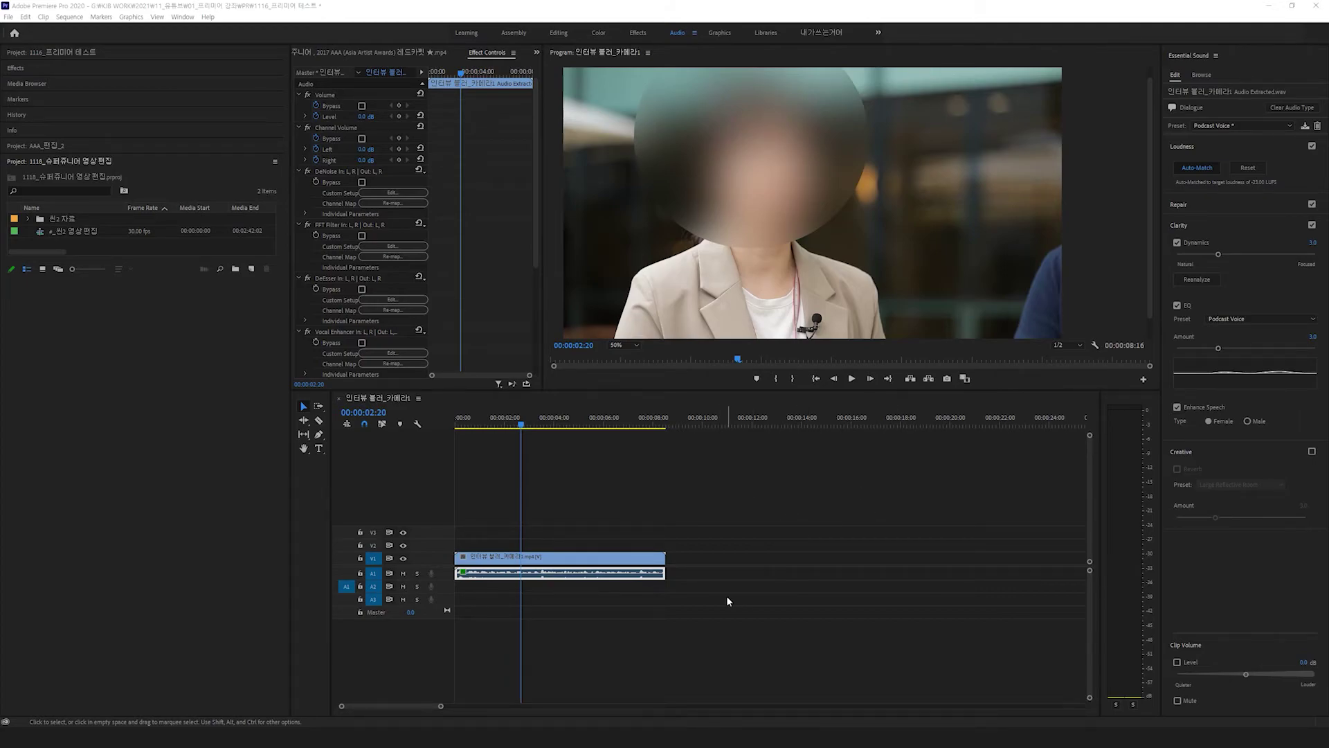
Add video and audio tracks to the interview sequence, extending it to V10 and A10
{"action": "right_click", "coordinate": [439, 574]}
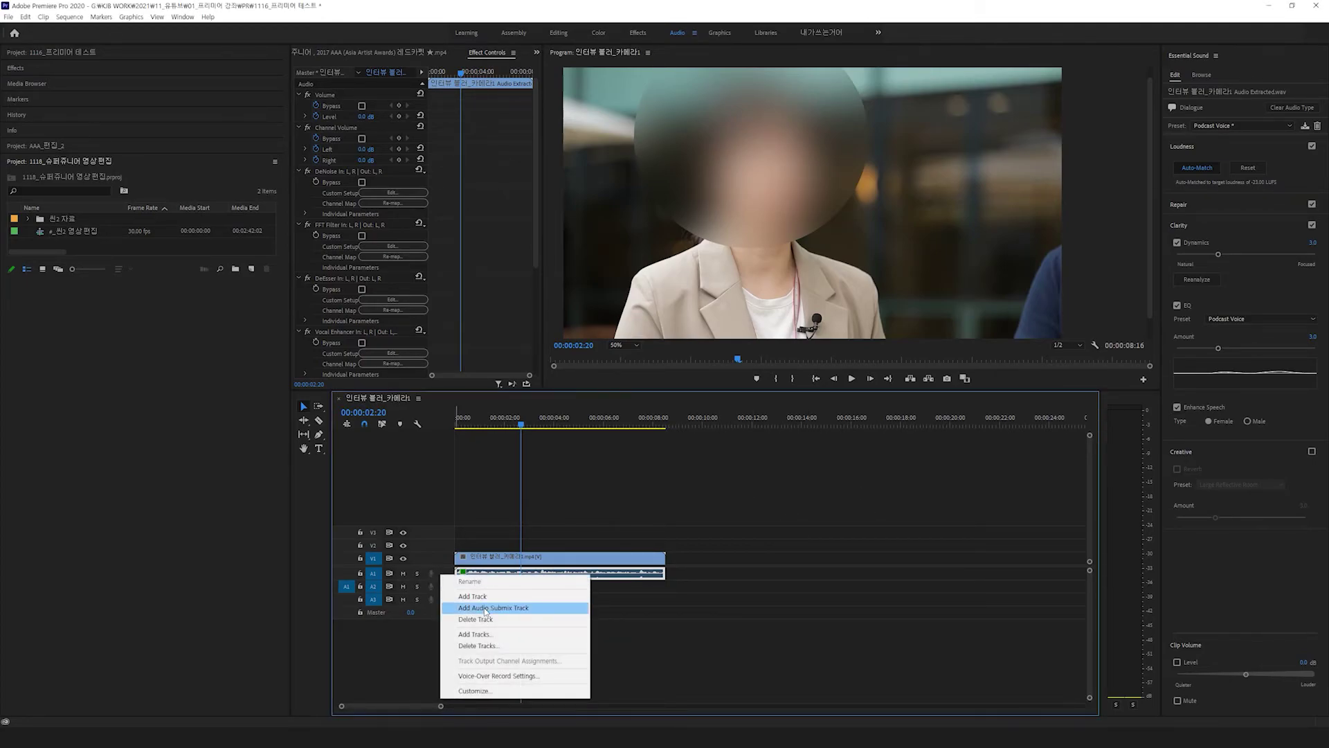
{"action": "left_click", "coordinate": [476, 634]}
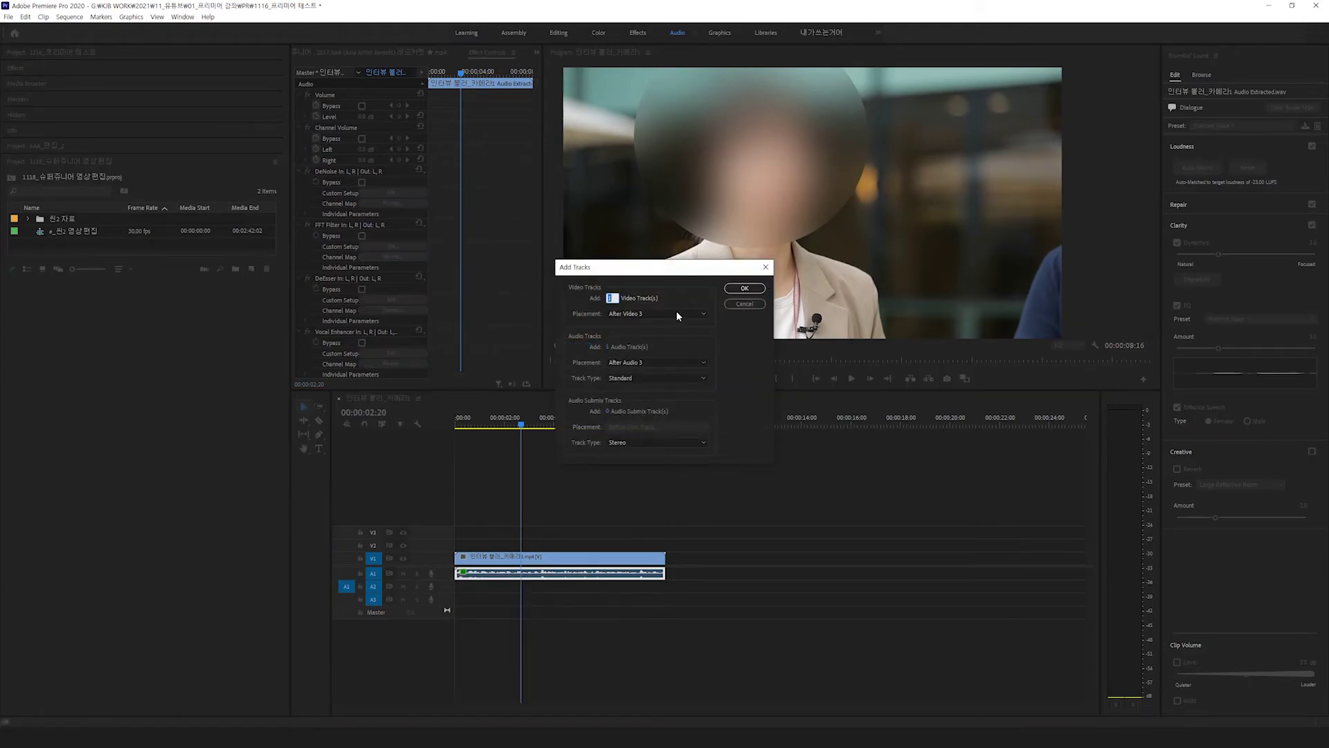
{"action": "left_click", "coordinate": [607, 347]}
{"action": "left_click", "coordinate": [744, 288]}
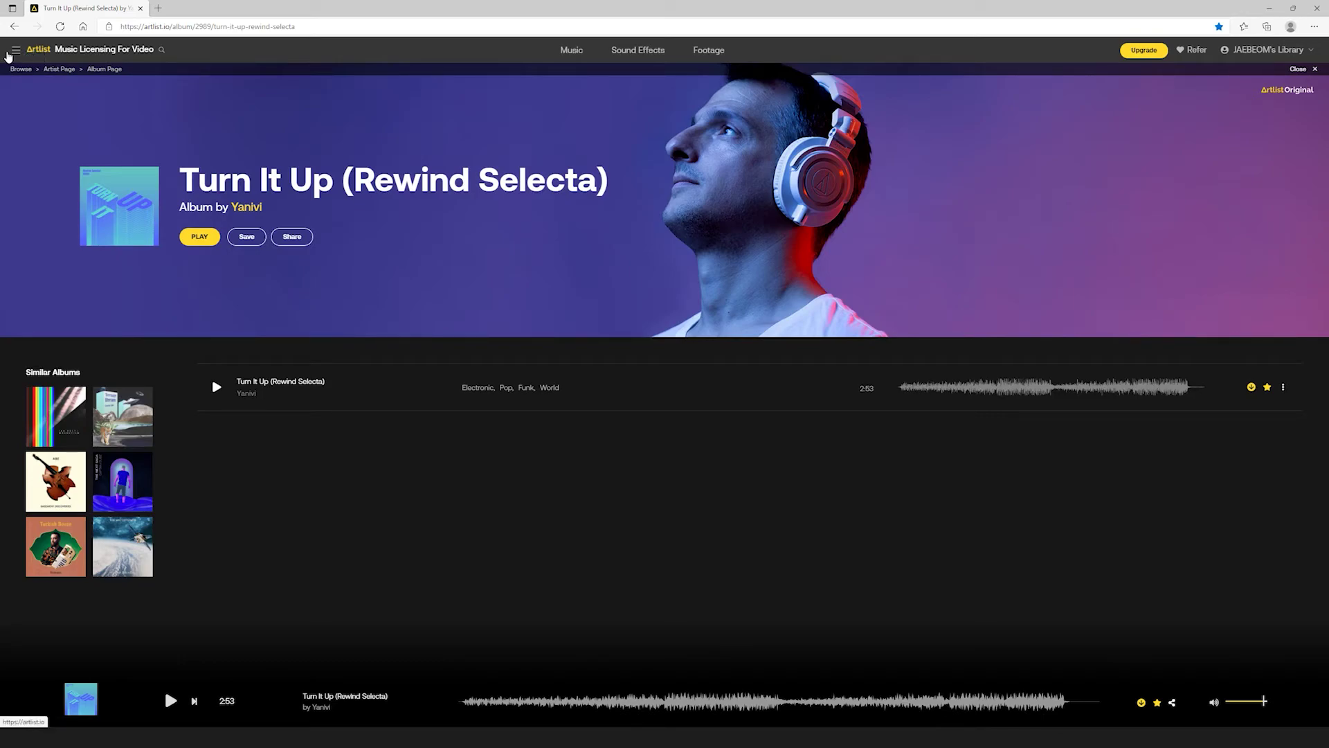
Switch to the Artlist website in the browser and open the New Releases collection from its Spotlight page
{"action": "left_click", "coordinate": [16, 53]}
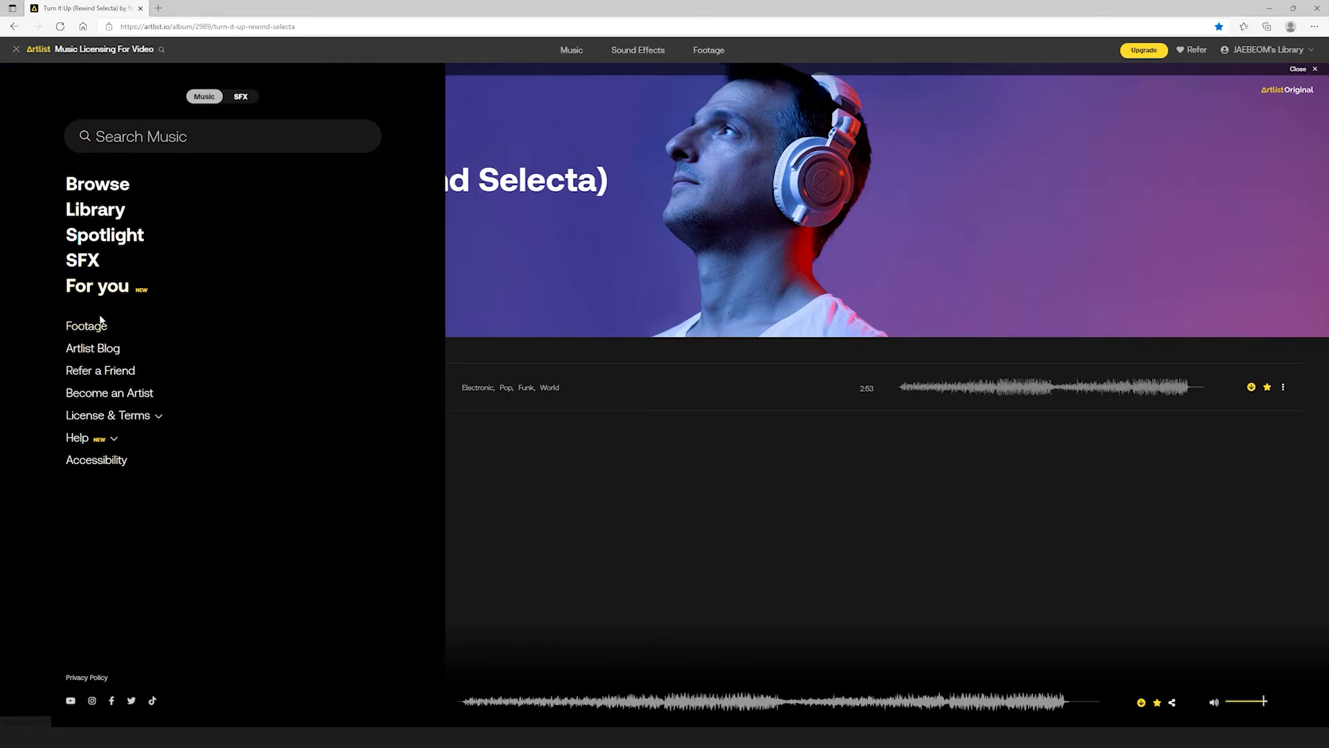
{"action": "left_click", "coordinate": [94, 239]}
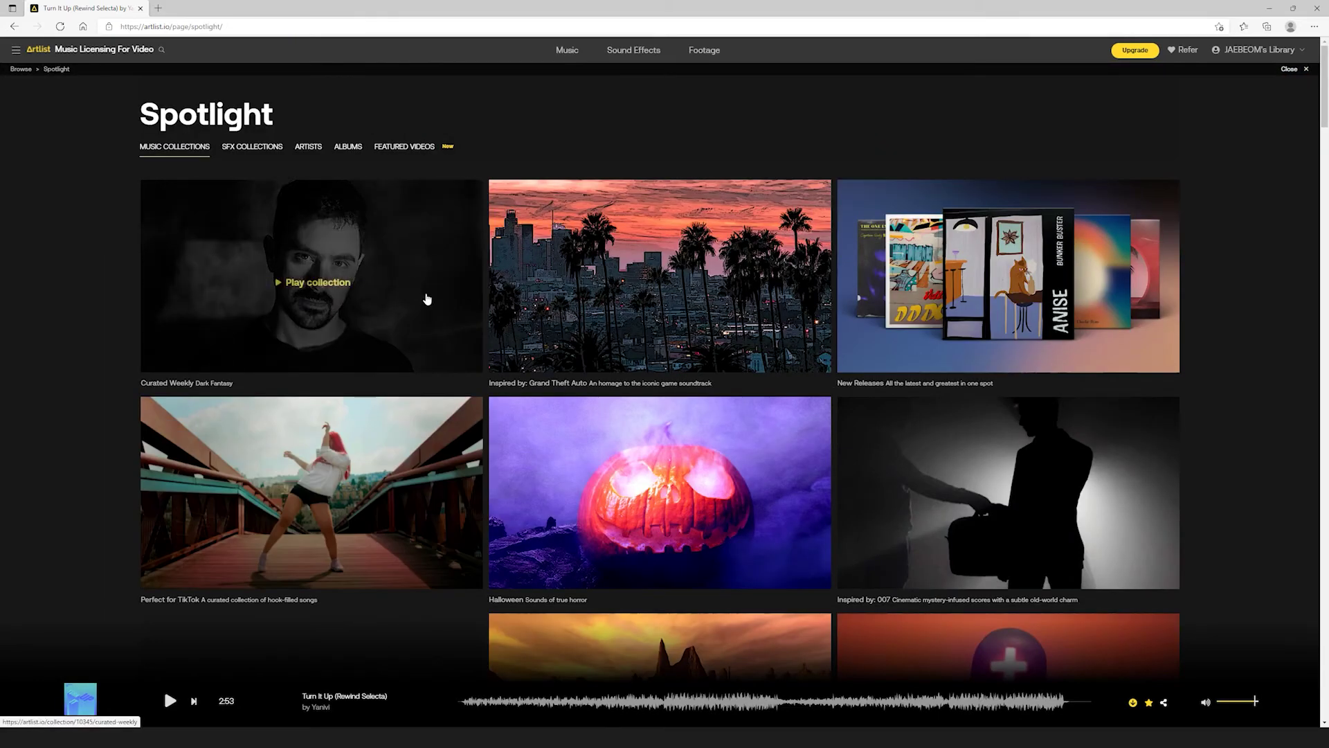
{"action": "left_click", "coordinate": [972, 292]}
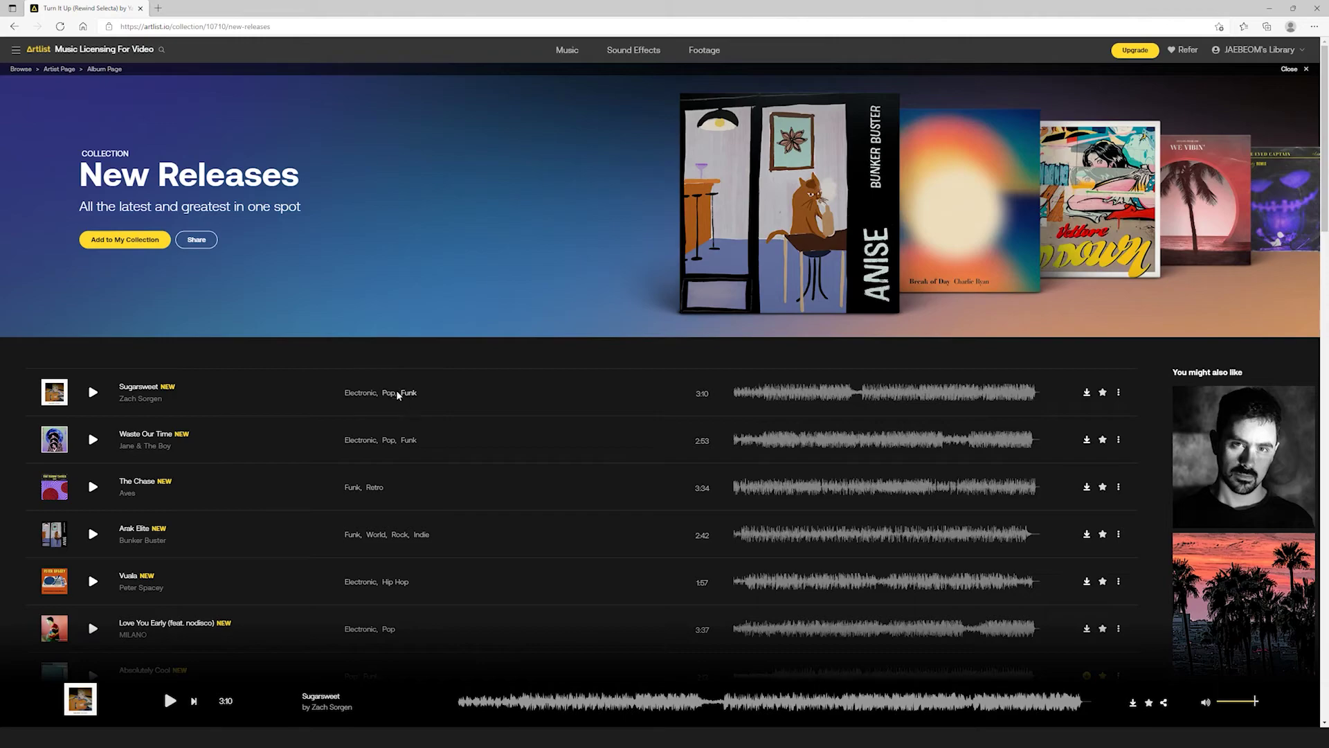
Preview the songs Sugarsweet, Love You Early and Arak Elite in Artlist at a reduced player volume
{"action": "left_click", "coordinate": [95, 392]}
{"action": "left_click", "coordinate": [1222, 702]}
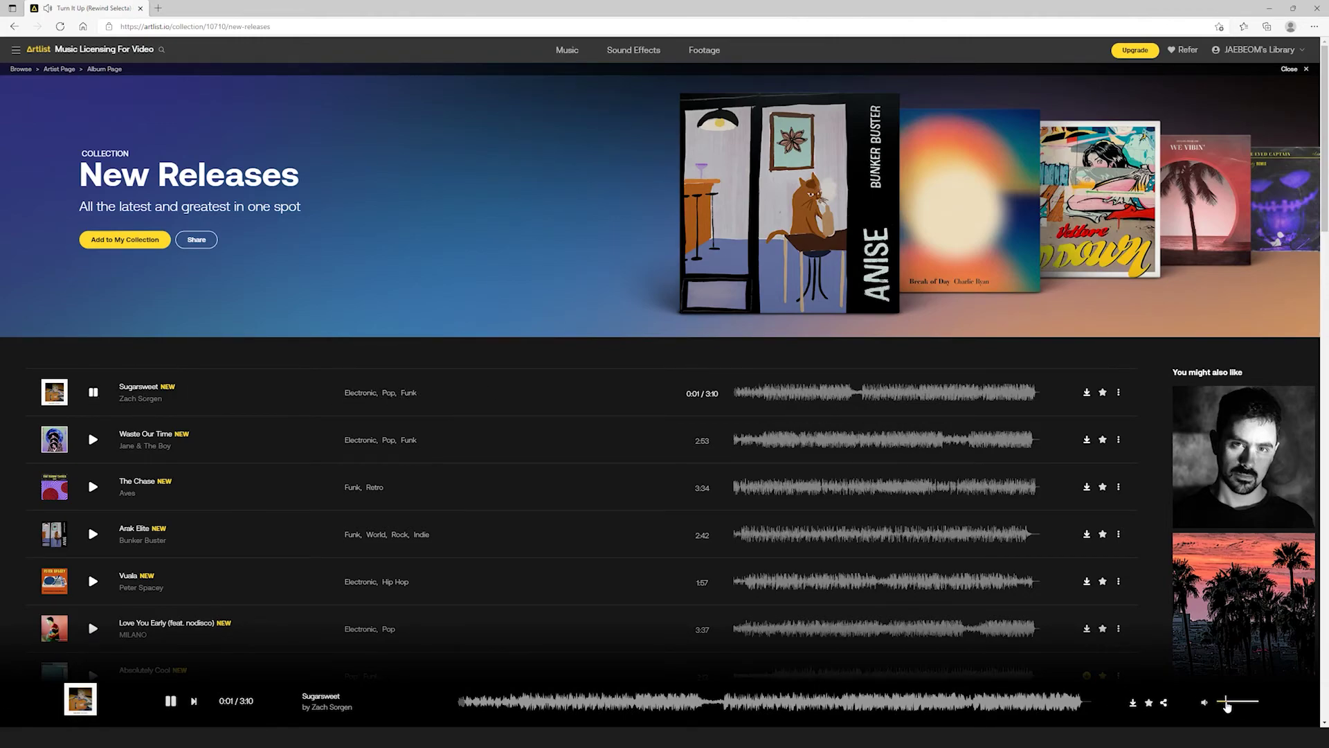
{"action": "left_click", "coordinate": [92, 392]}
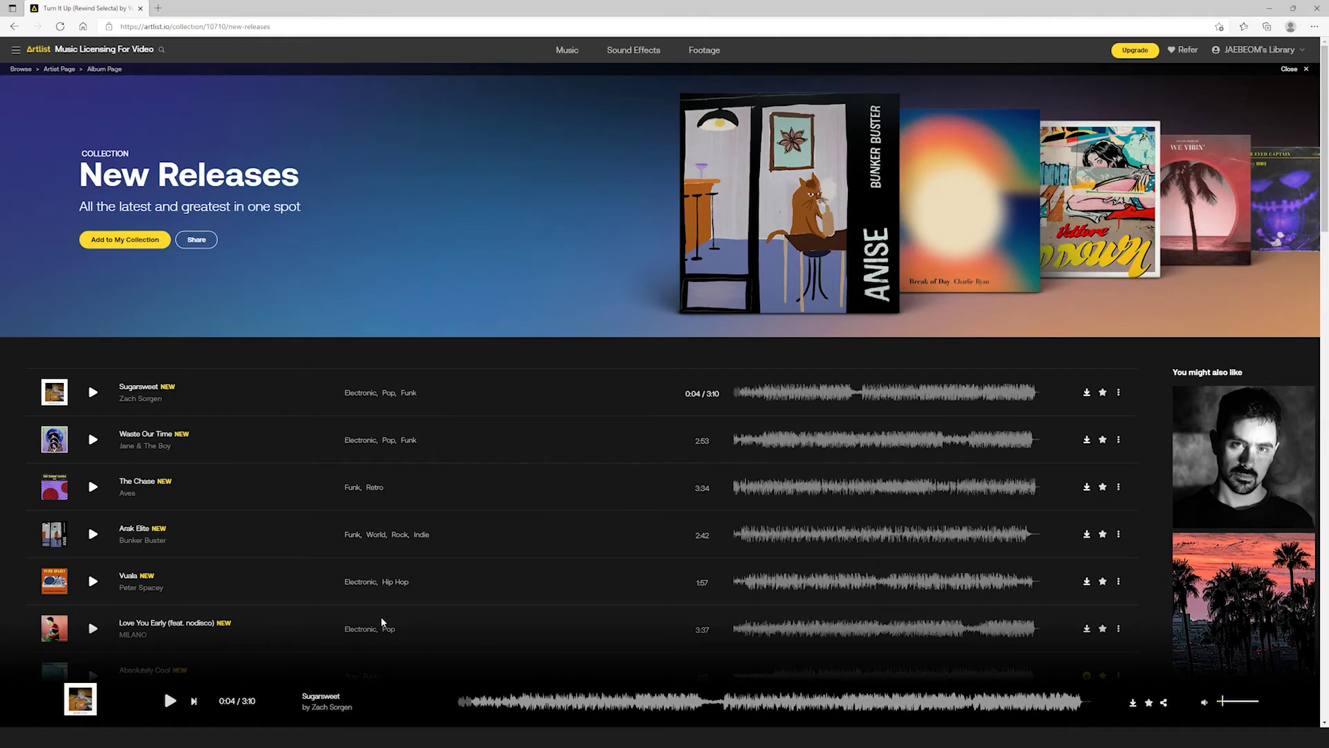
{"action": "left_click", "coordinate": [92, 628]}
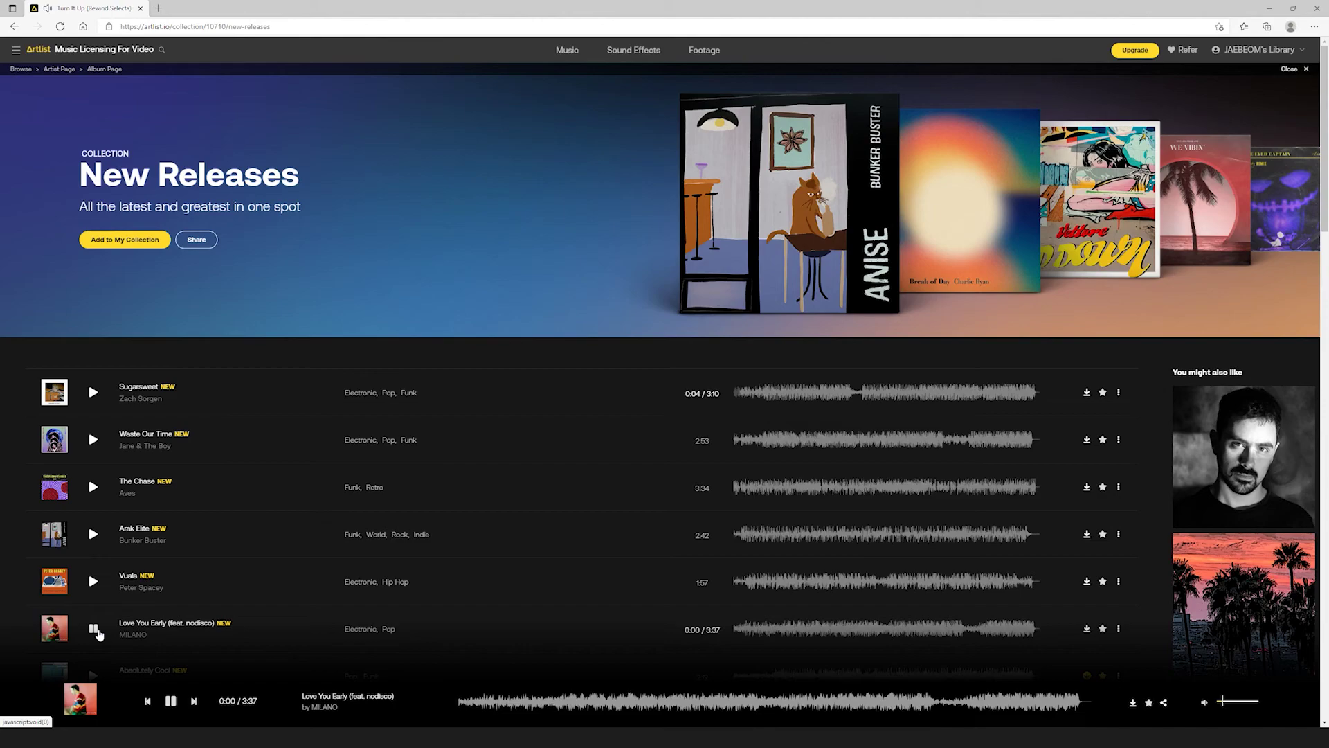
{"action": "left_click", "coordinate": [93, 533]}
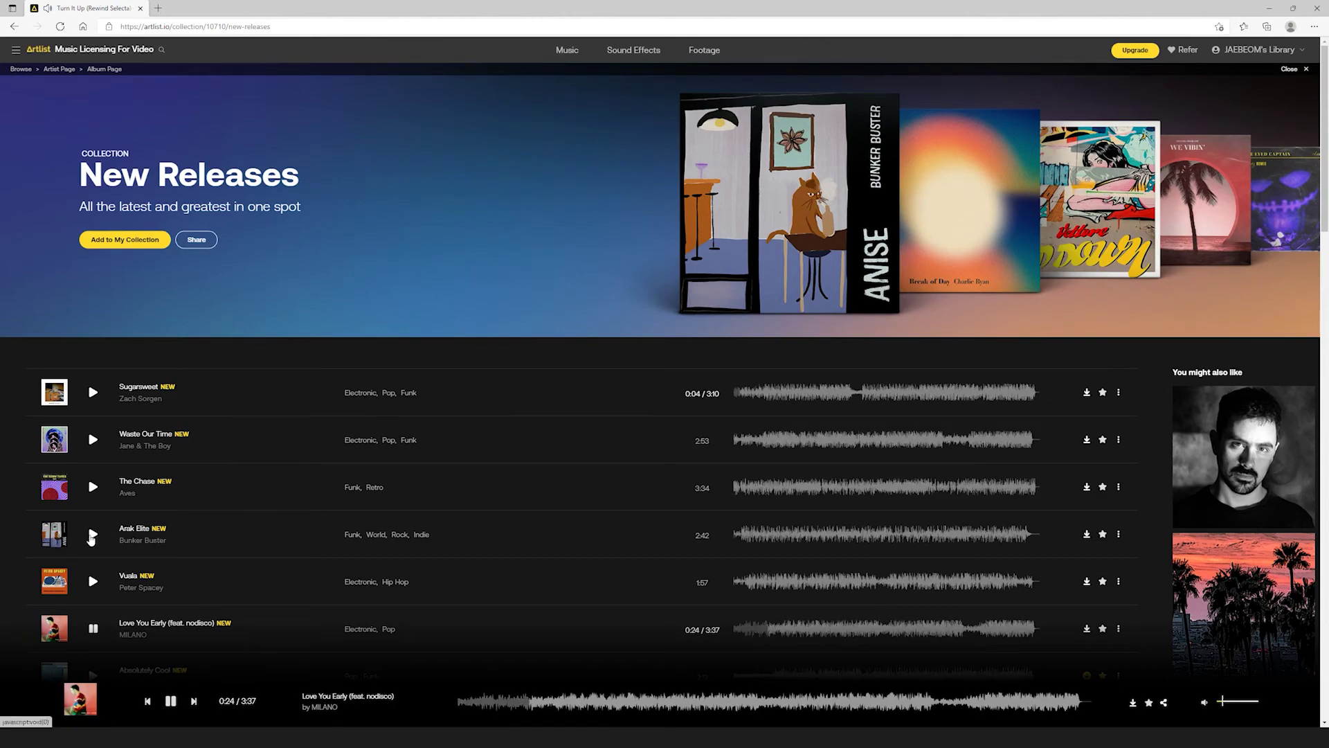
{"action": "left_click", "coordinate": [809, 536]}
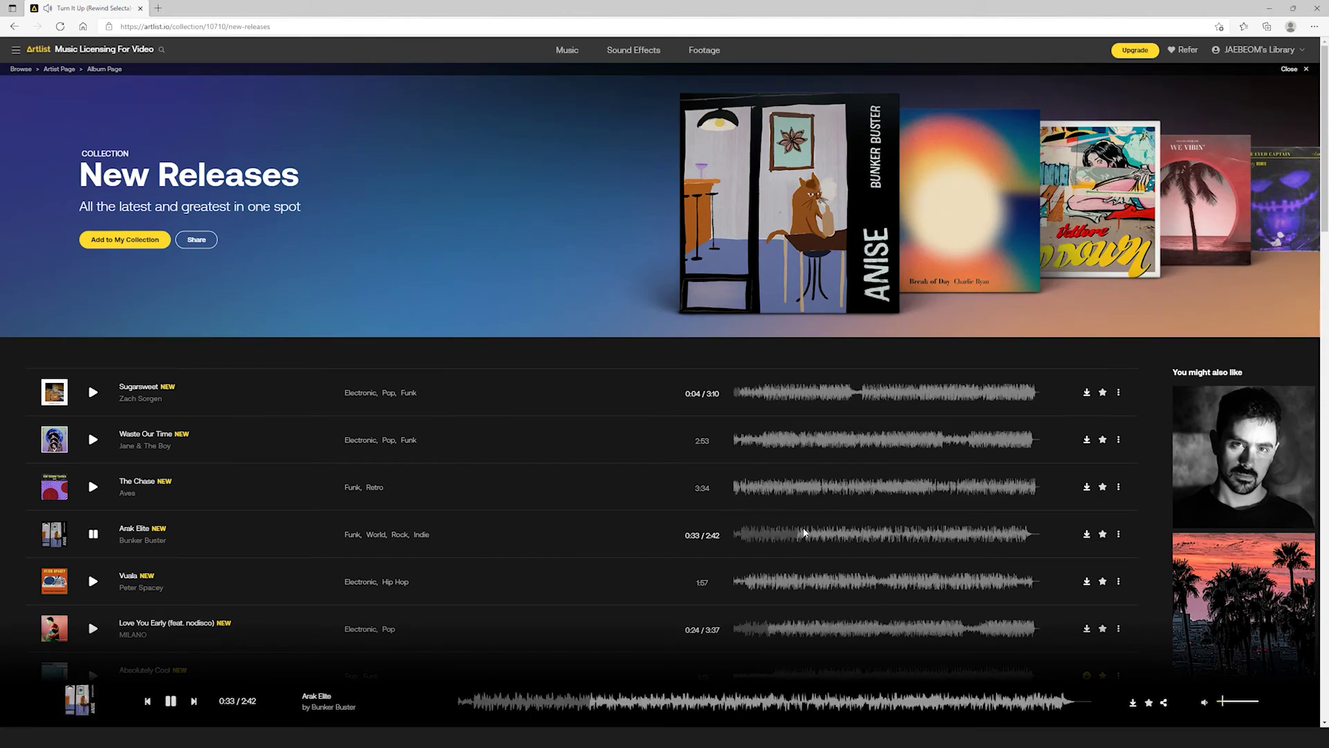
{"action": "left_click", "coordinate": [93, 534]}
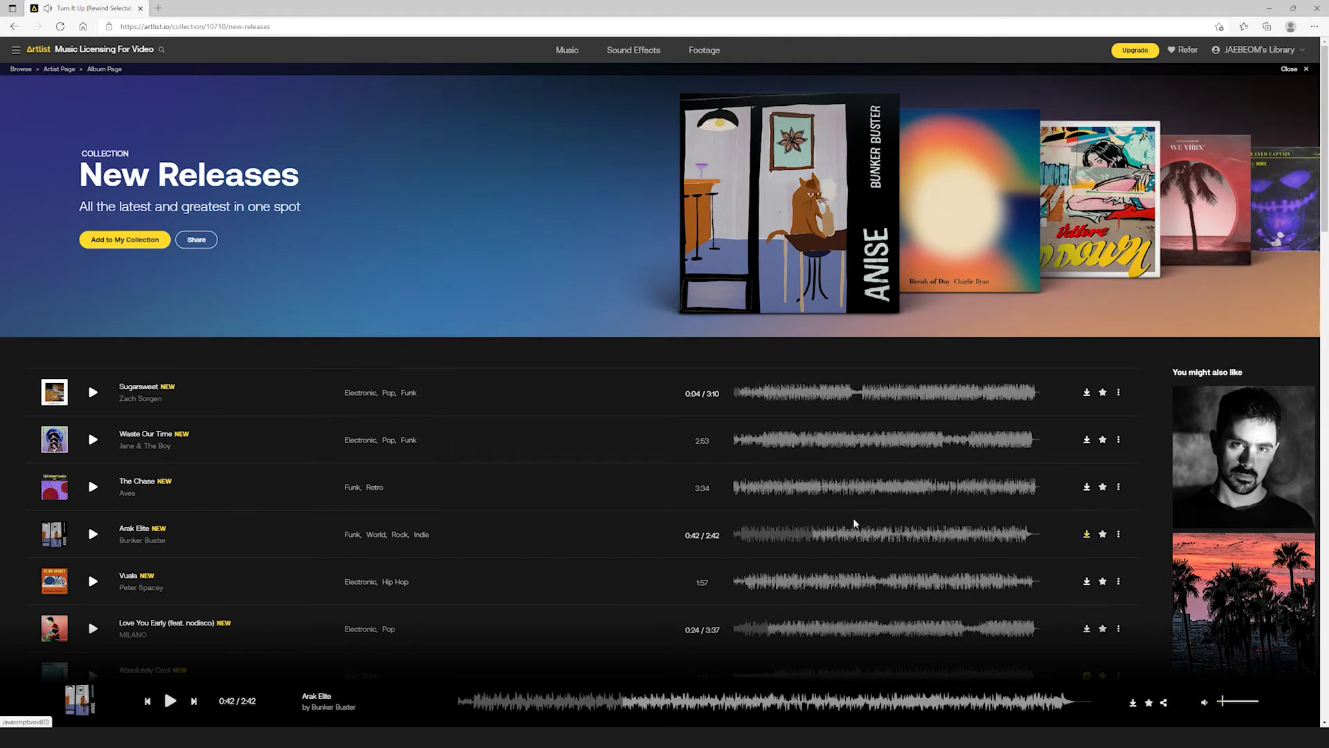
Download Arak Elite as an MP3, along with its song license from the library's download history
{"action": "left_click", "coordinate": [1087, 535]}
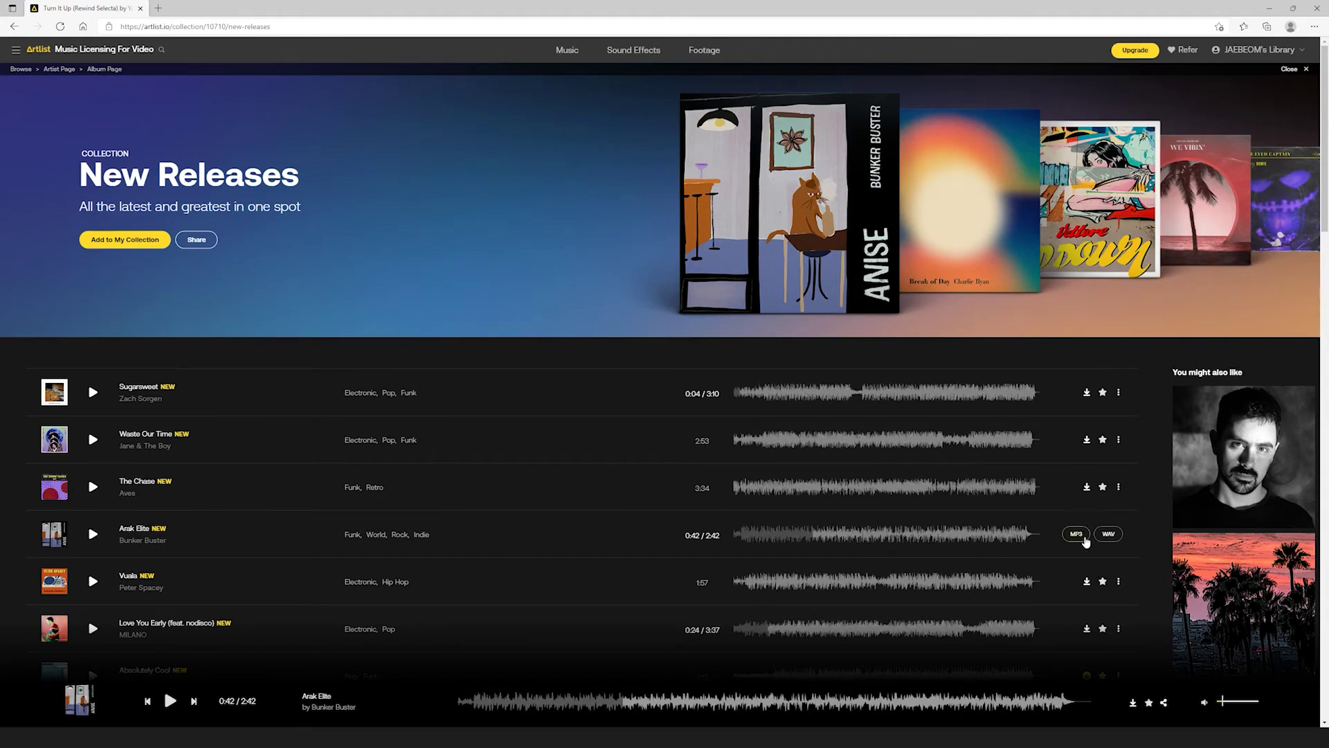
{"action": "left_click", "coordinate": [1108, 534]}
{"action": "left_click", "coordinate": [1258, 50]}
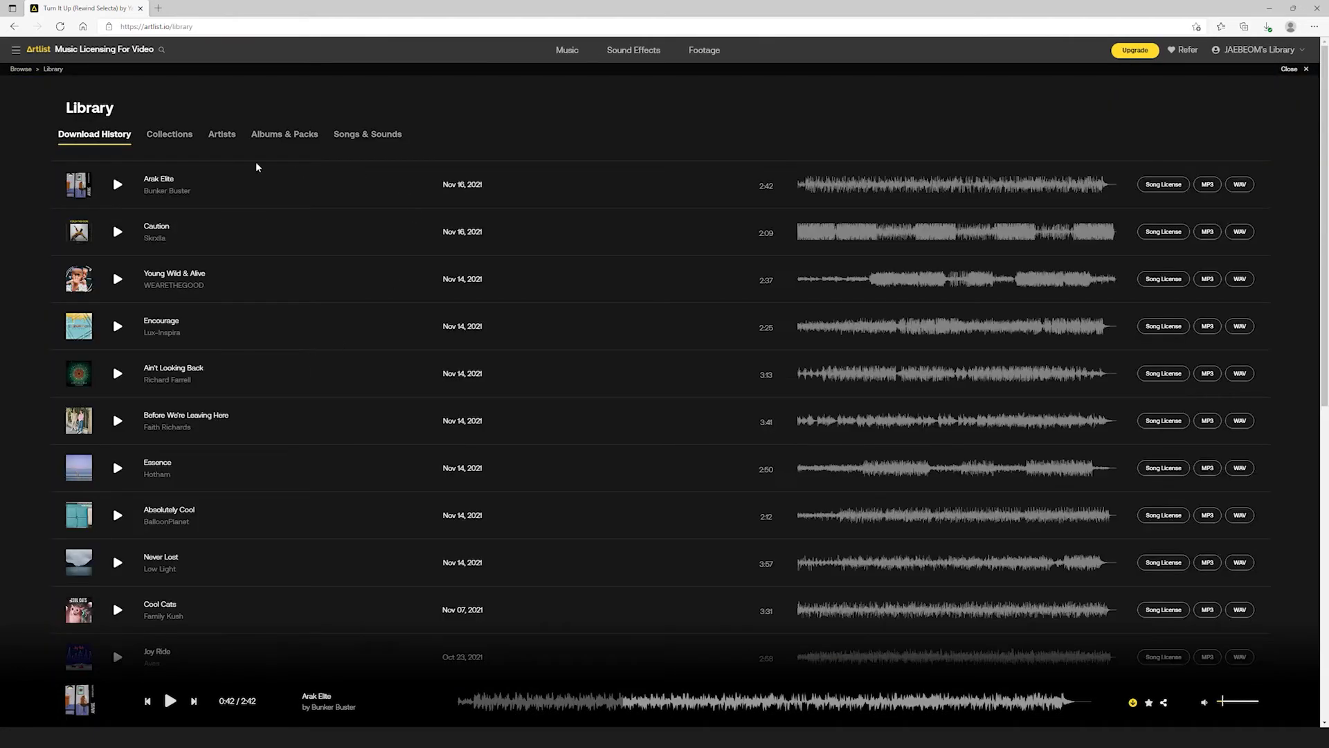
{"action": "left_click", "coordinate": [1170, 185]}
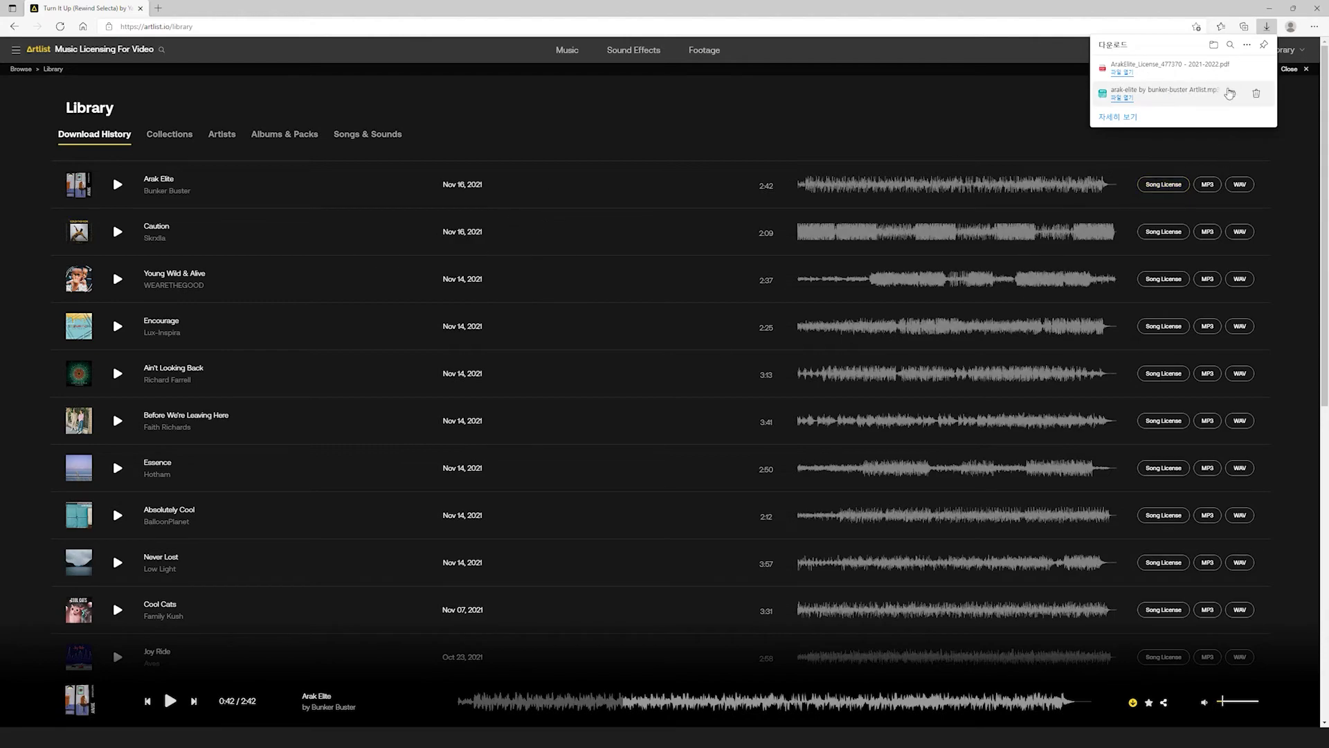
Switch back to Premiere Pro and place the Arak Elite MP3 on track A2 at the start of the interview sequence
{"action": "left_click", "coordinate": [1272, 7]}
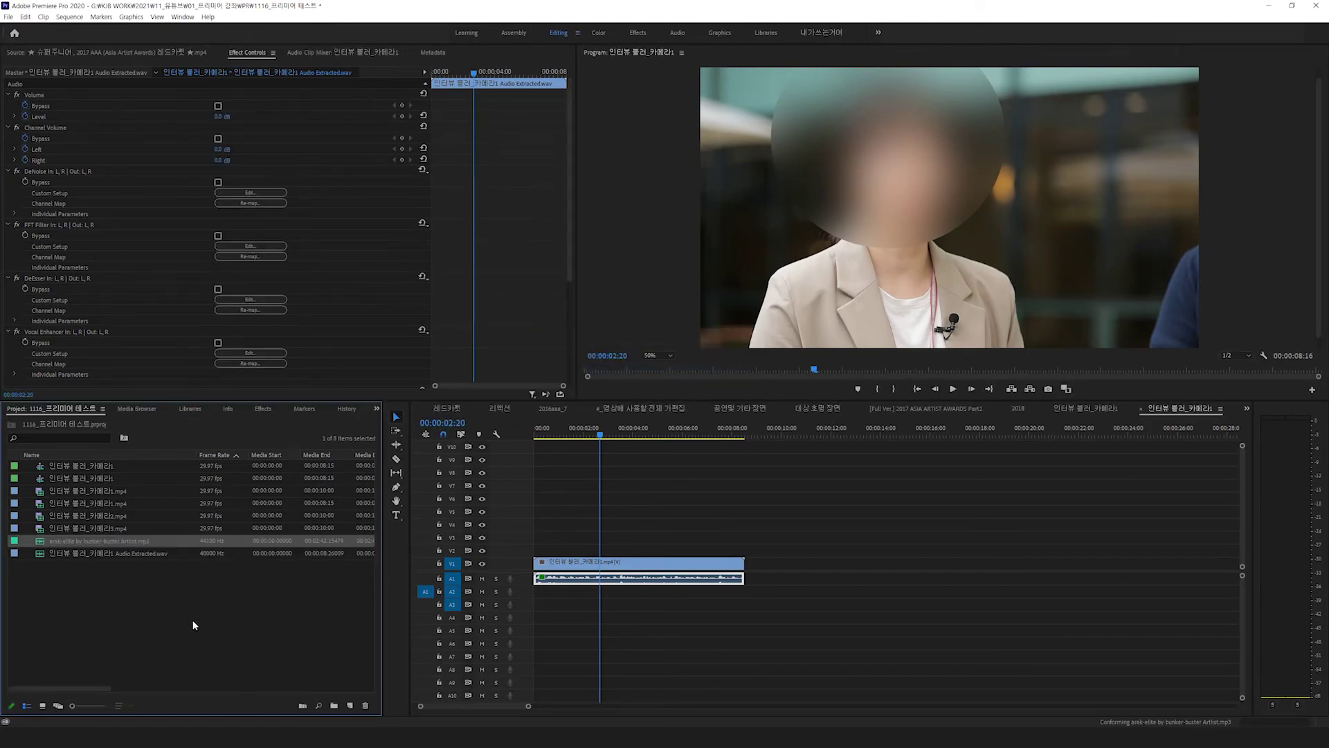
{"action": "left_click_drag", "start_coordinate": [56, 544], "coordinate": [537, 592]}
{"action": "left_click", "coordinate": [539, 431]}
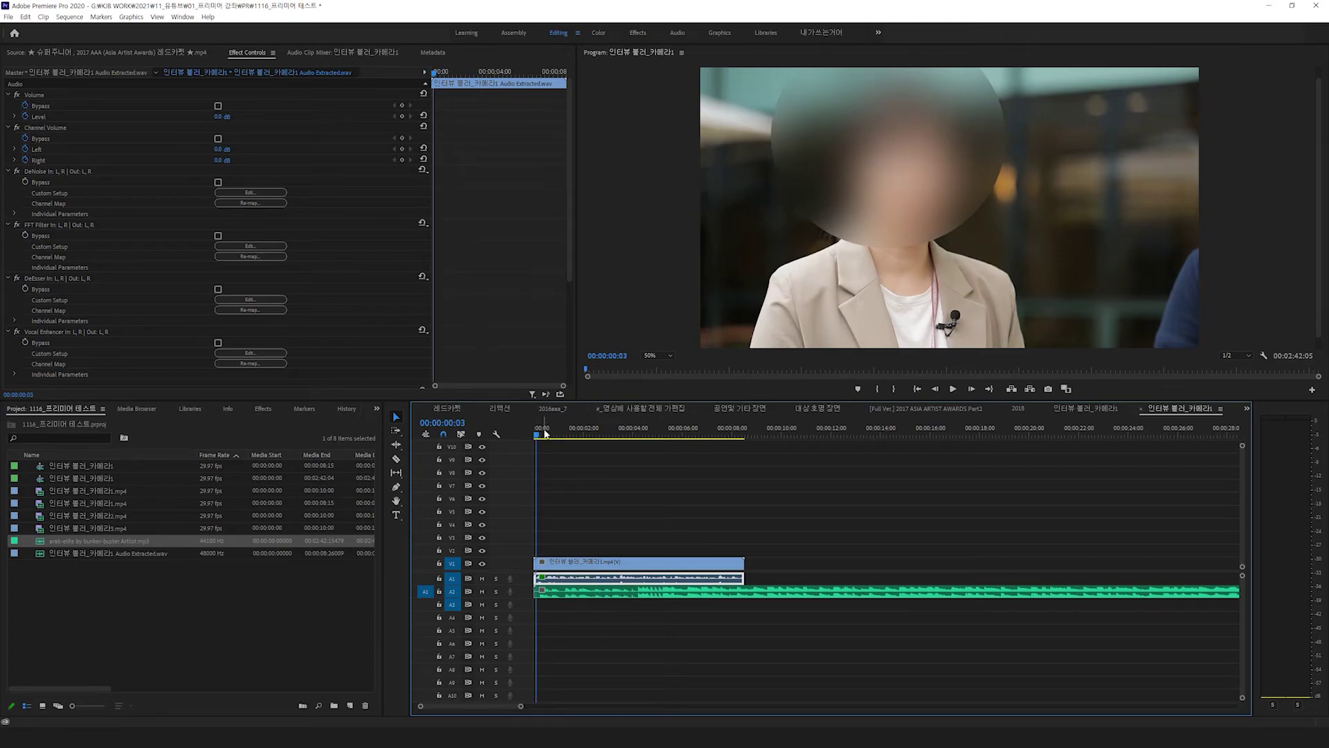
Solo the dialogue on track A1 for playback and lower the computer's speaker volume
{"action": "left_click", "coordinate": [495, 578]}
{"action": "key", "text": "space"}
{"action": "key", "text": "space"}
{"action": "left_click", "coordinate": [1274, 738]}
{"action": "scroll", "coordinate": [1222, 713], "scroll_direction": "down", "scroll_amount": 10}
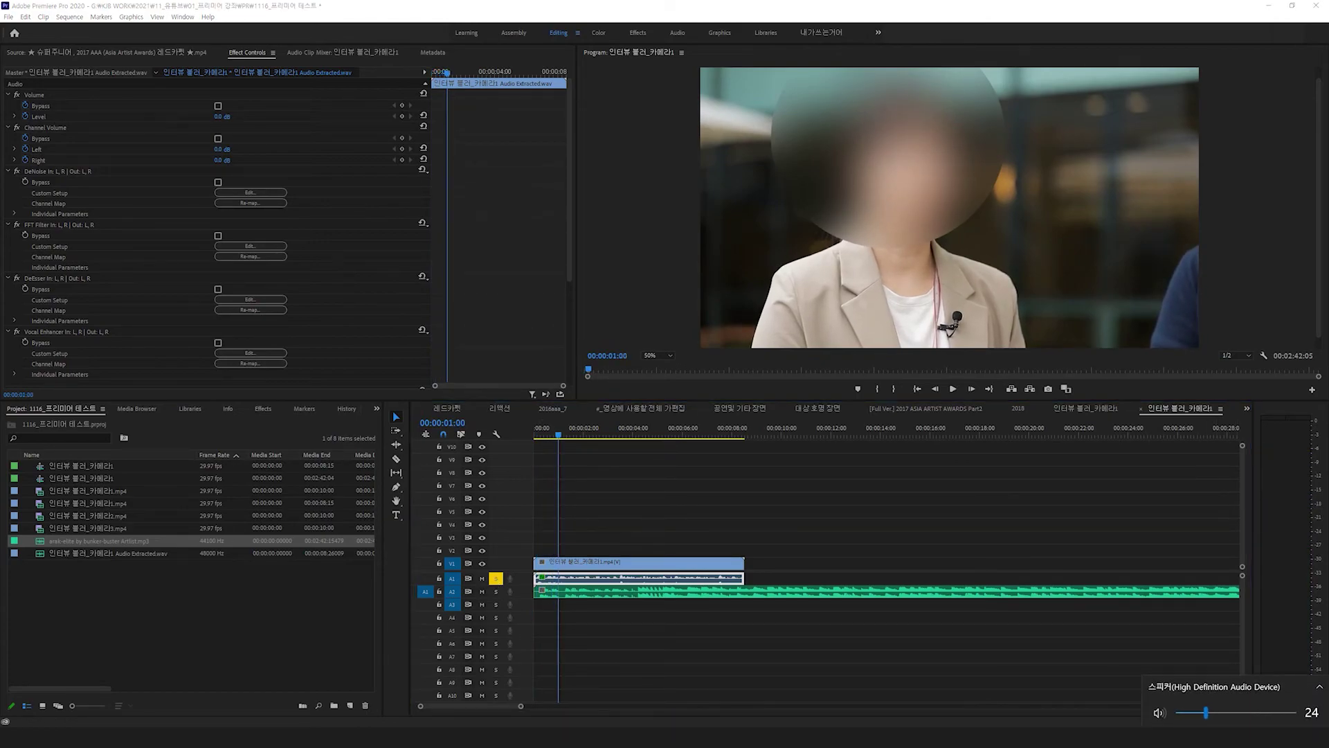
{"action": "scroll", "coordinate": [1246, 707], "scroll_direction": "up", "scroll_amount": 1}
{"action": "left_click", "coordinate": [701, 626]}
{"action": "left_click", "coordinate": [679, 585]}
Play the soloed dialogue and check its loudness on the audio level meters
{"action": "key", "text": "space"}
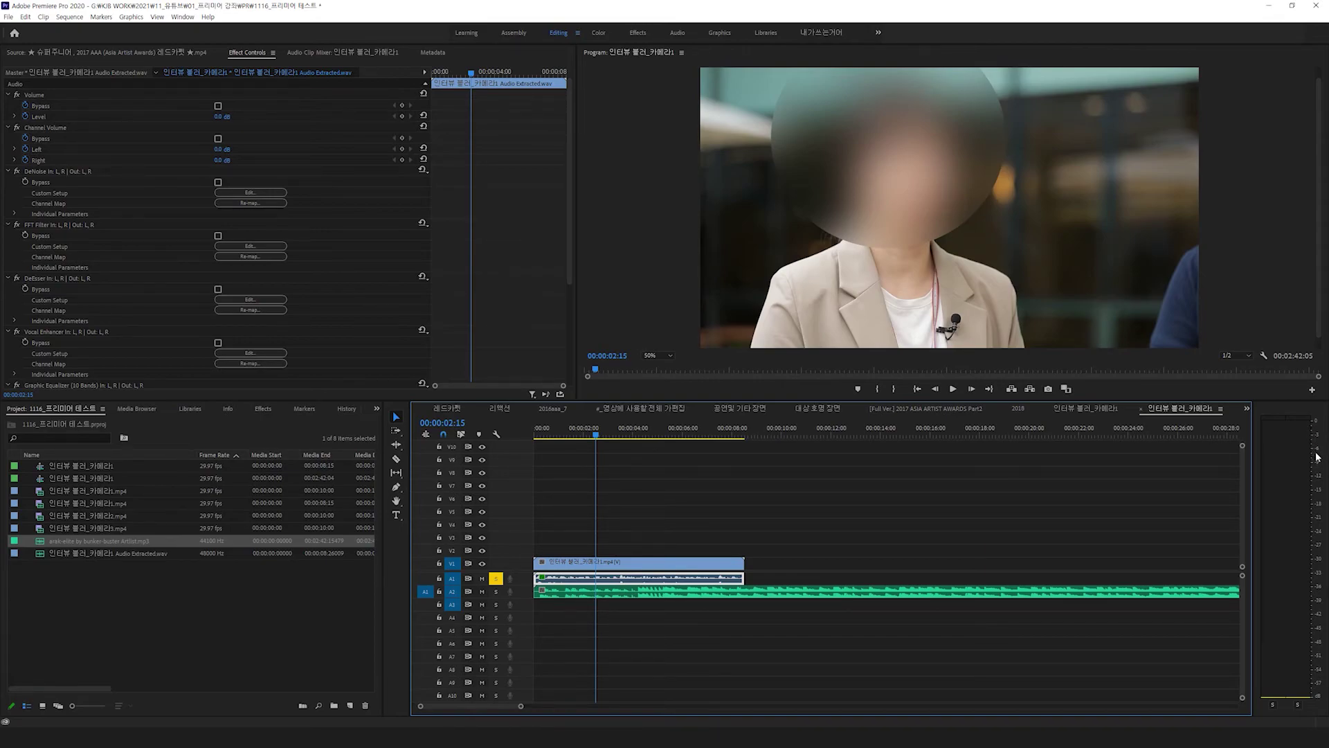
{"action": "key", "text": "space"}
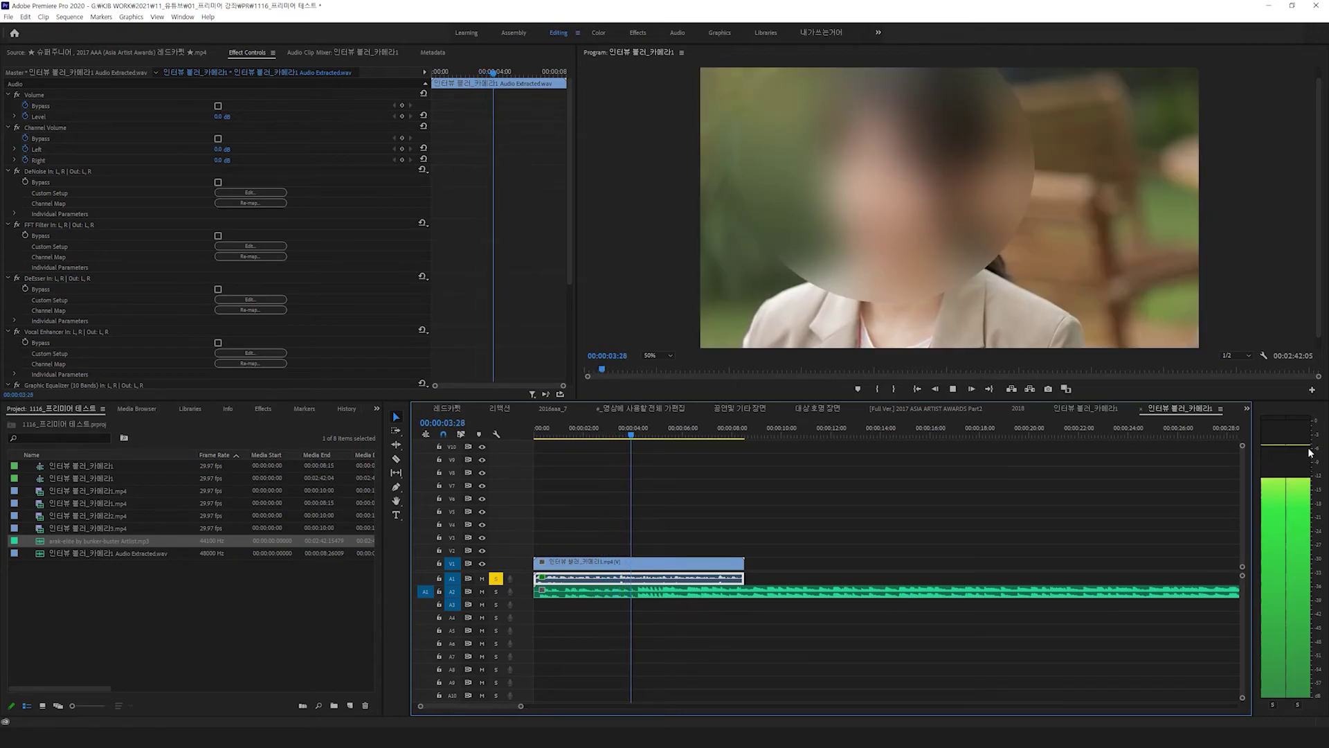
{"action": "key", "text": "space"}
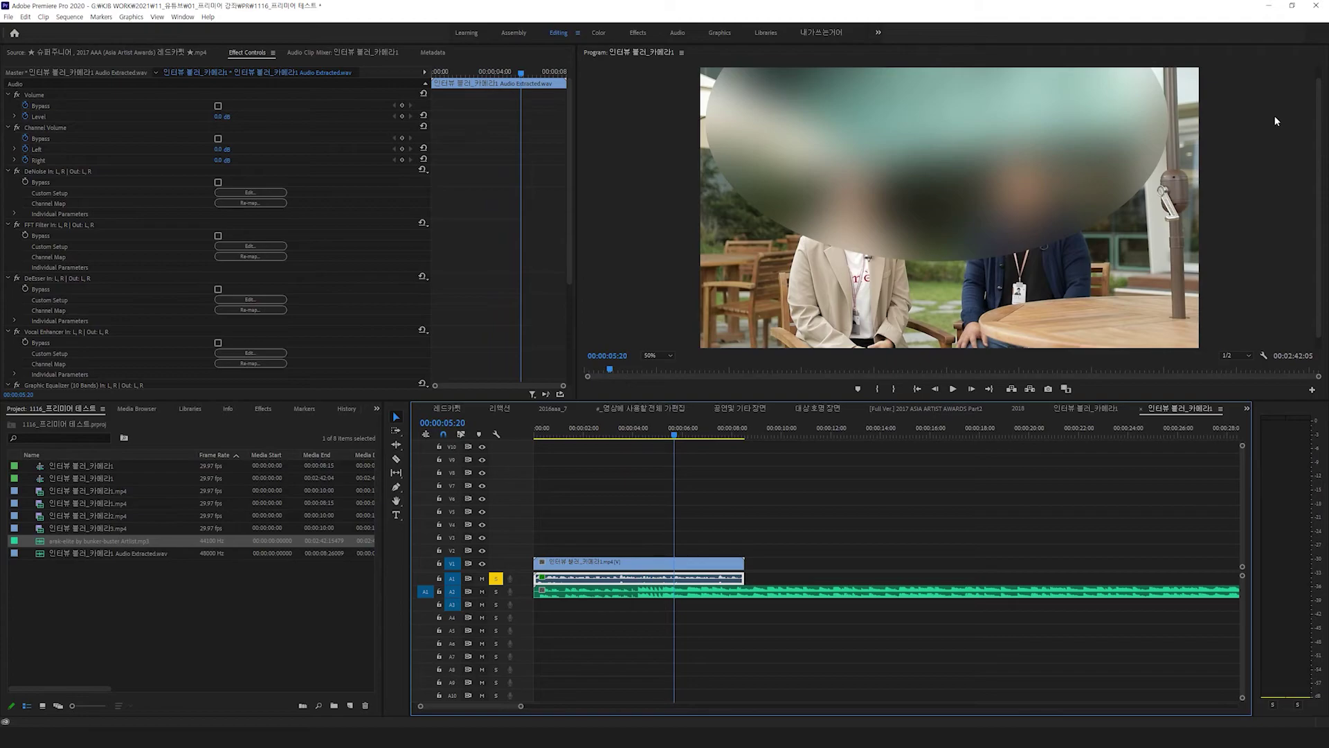
{"action": "key", "text": "space"}
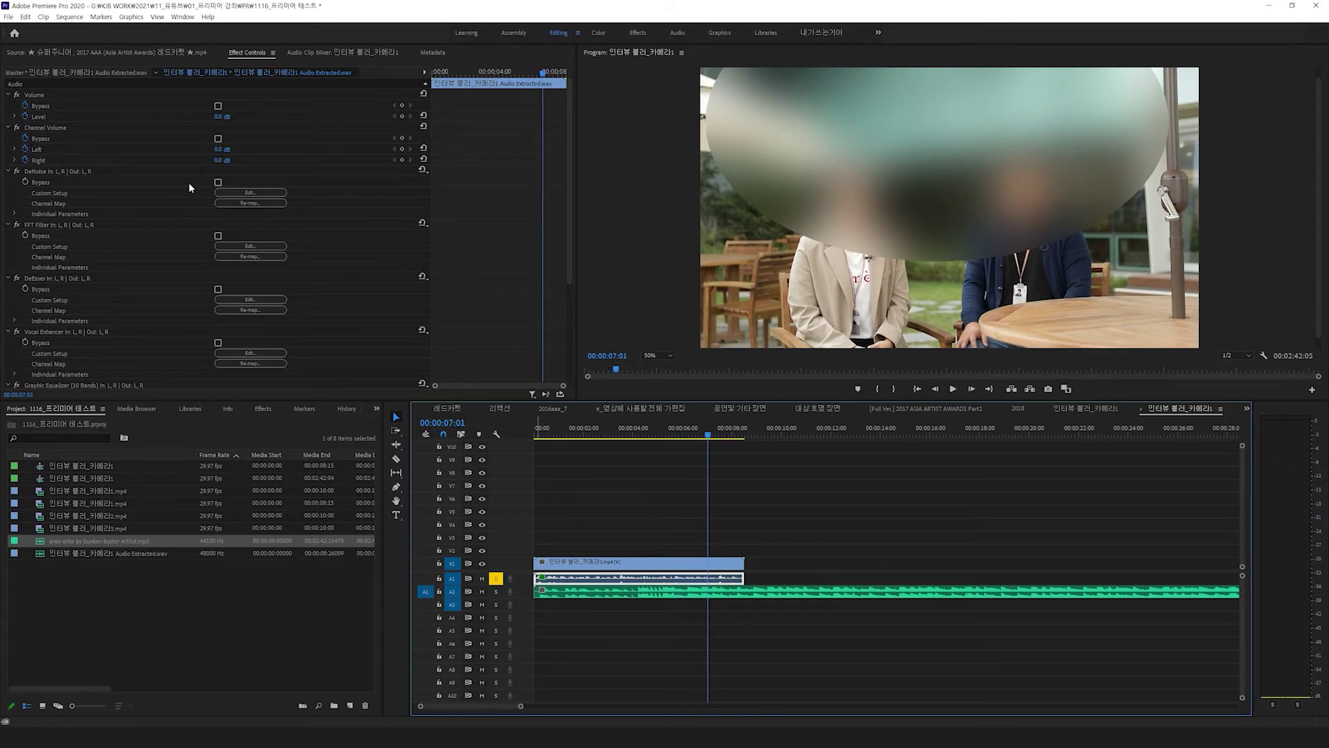
Turn off keyframing for the dialogue clip's volume Level and play a short section
{"action": "left_click", "coordinate": [27, 117]}
{"action": "left_click_drag", "start_coordinate": [220, 119], "coordinate": [239, 119]}
{"action": "left_click", "coordinate": [666, 443]}
{"action": "key", "text": "space"}
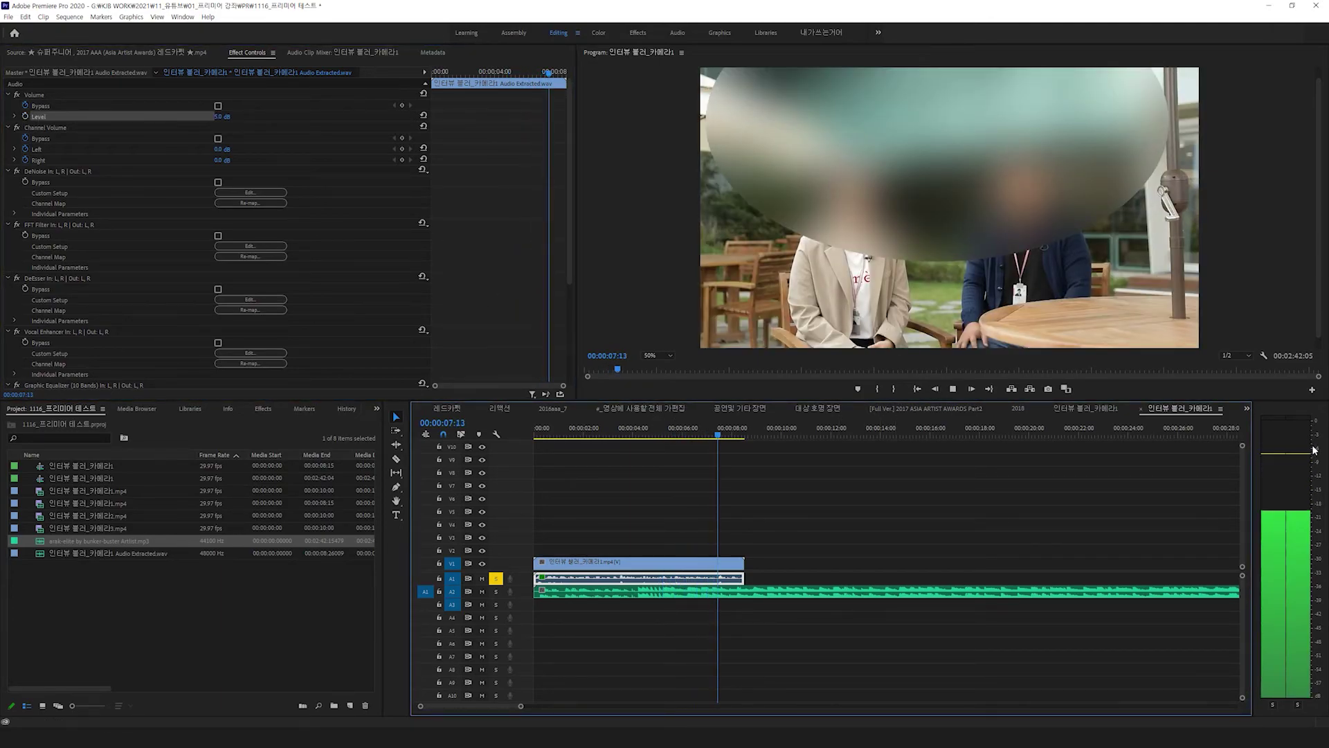
{"action": "key", "text": "space"}
Set the dialogue clip's volume Level to 15 dB and check the playback on the meters
{"action": "left_click", "coordinate": [221, 116]}
{"action": "type", "text": "15"}
{"action": "key", "text": "Return"}
{"action": "left_click", "coordinate": [628, 432]}
{"action": "key", "text": "space"}
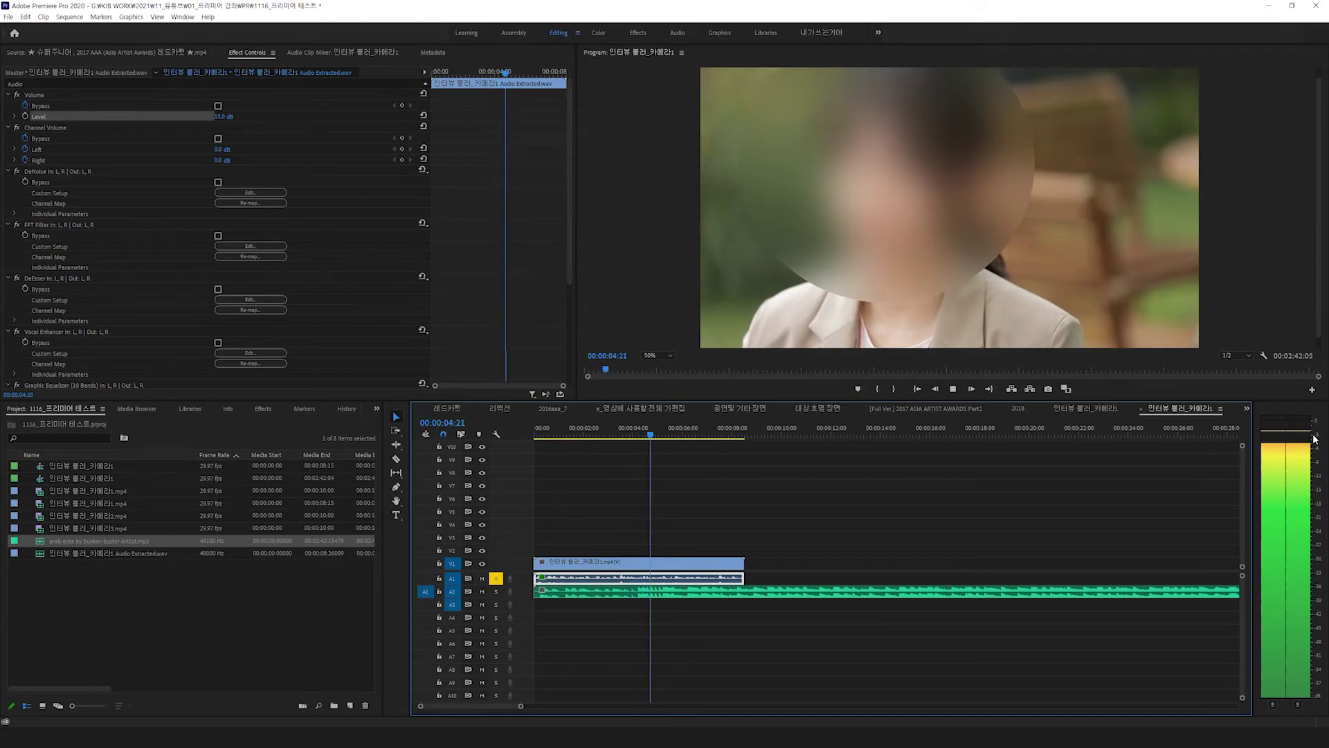
{"action": "key", "text": "space"}
Set the dialogue clip's volume Level to 5 dB and turn off keyframing for its left and right Channel Volume
{"action": "left_click", "coordinate": [223, 116]}
{"action": "type", "text": "5"}
{"action": "key", "text": "Return"}
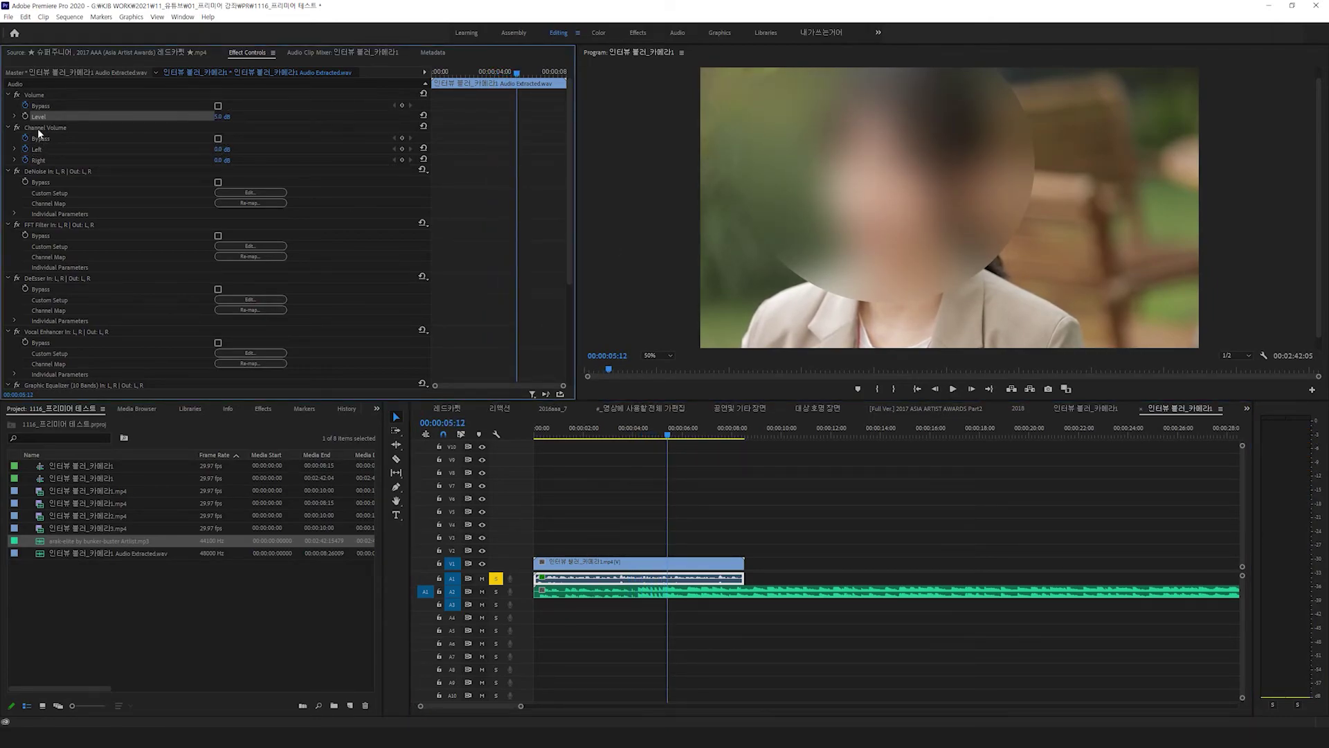
{"action": "left_click", "coordinate": [30, 161]}
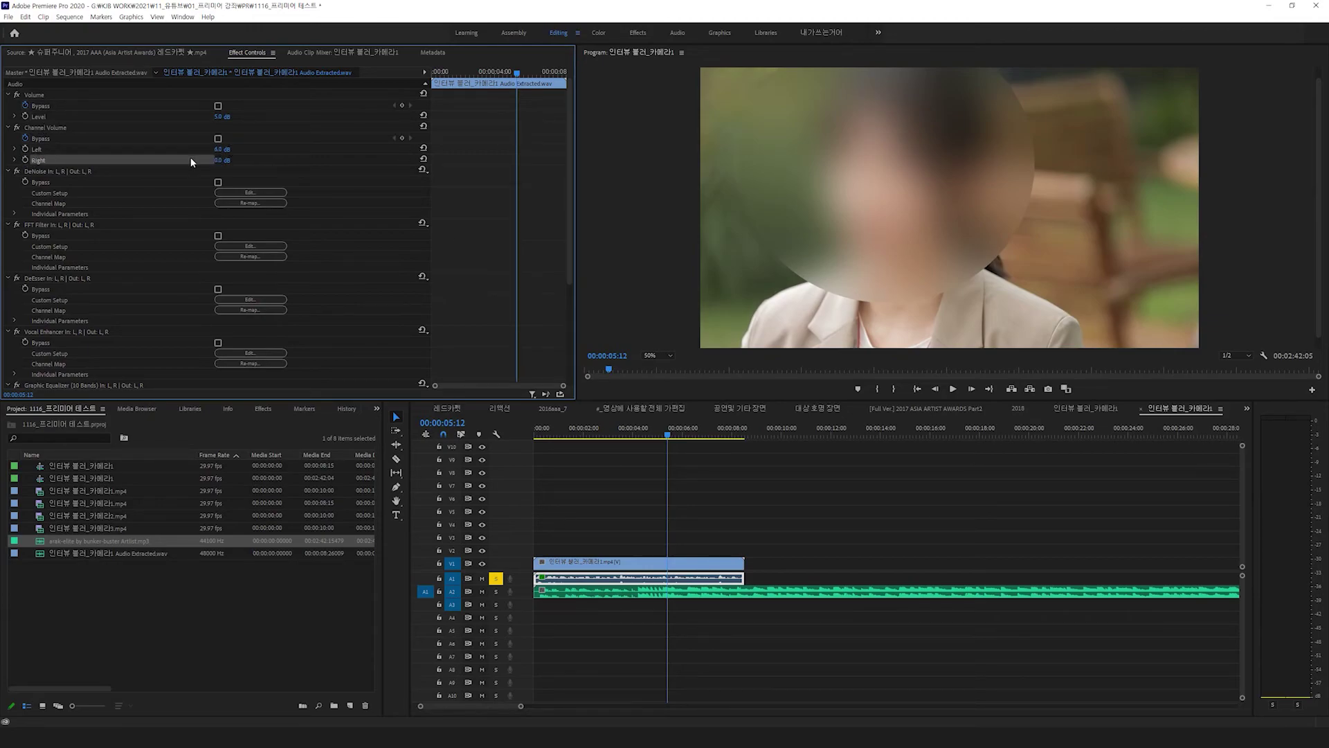
Play the adjusted dialogue from the current position and again from about one second
{"action": "key", "text": "space"}
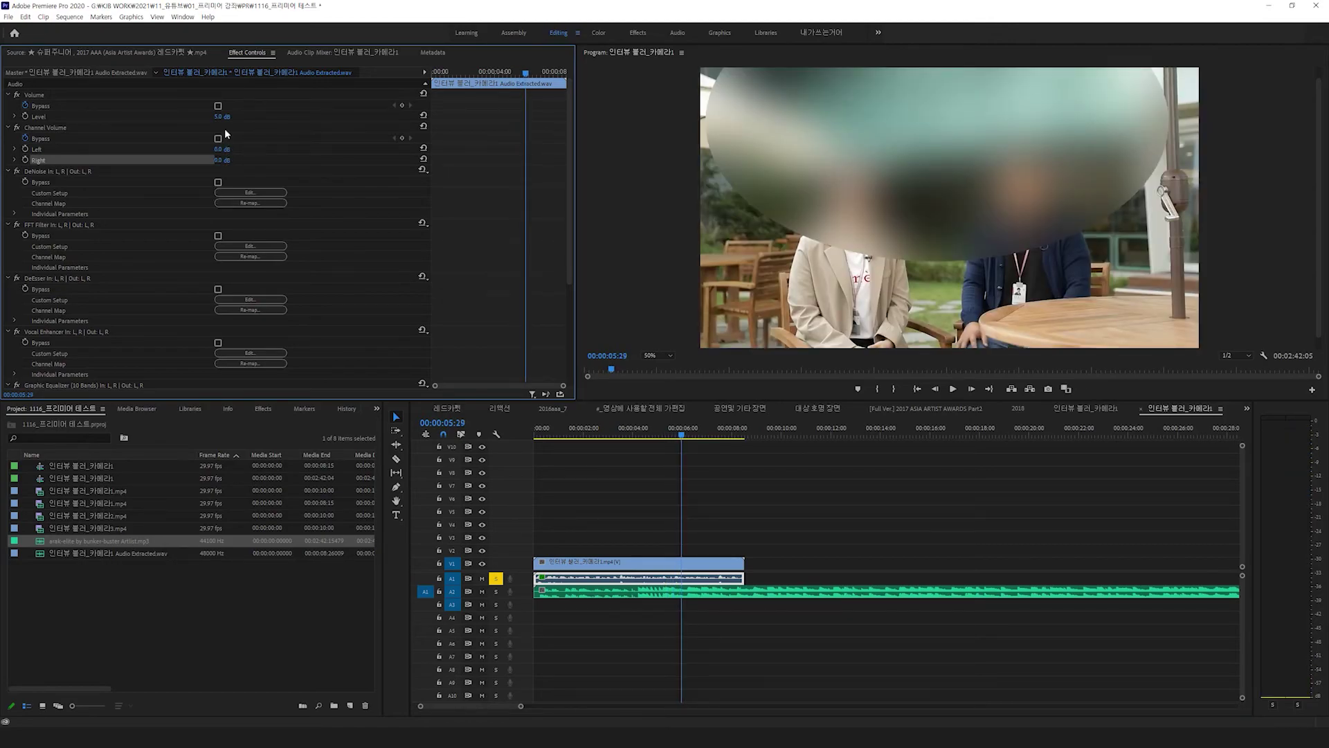
{"action": "key", "text": "space"}
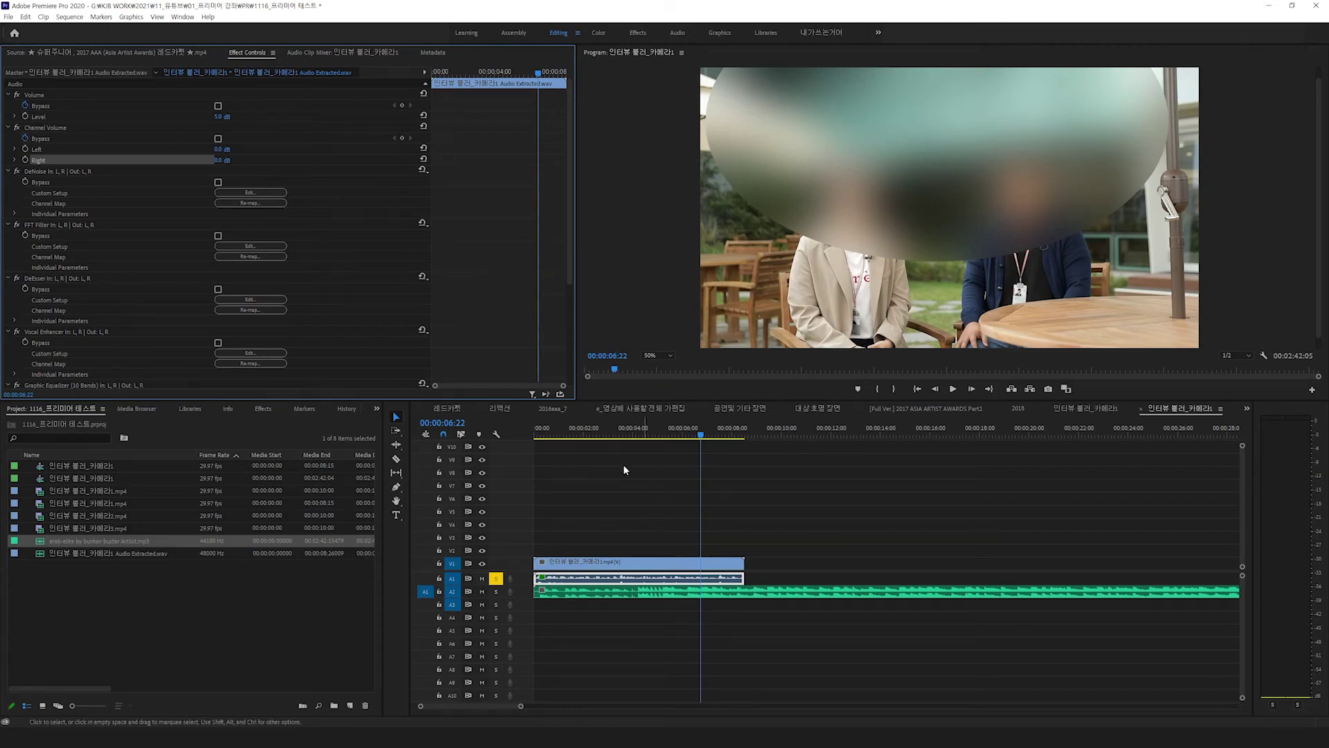
{"action": "left_click", "coordinate": [595, 526]}
{"action": "left_click", "coordinate": [600, 577]}
{"action": "left_click", "coordinate": [563, 428]}
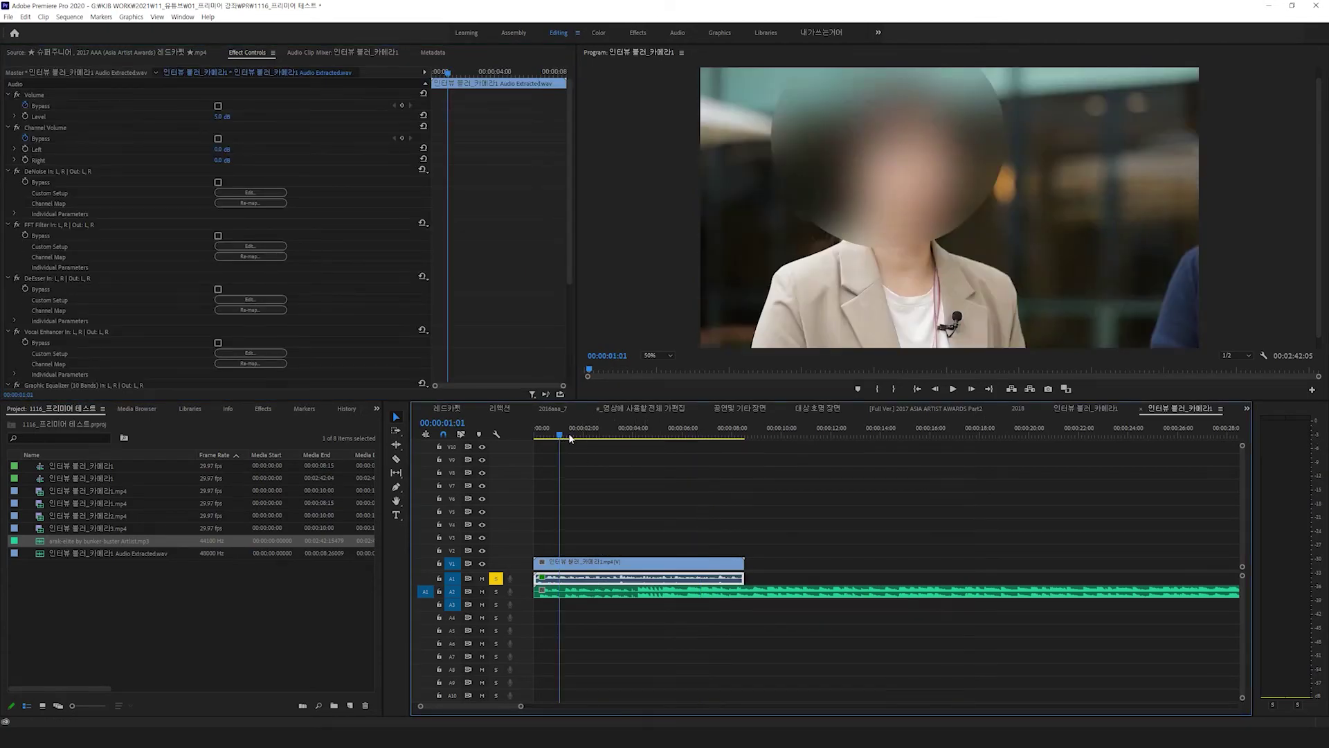
{"action": "key", "text": "space"}
Select the music clip on A2, turn off the solo on A1, and play dialogue and music together
{"action": "left_click", "coordinate": [603, 592]}
{"action": "left_click", "coordinate": [494, 579]}
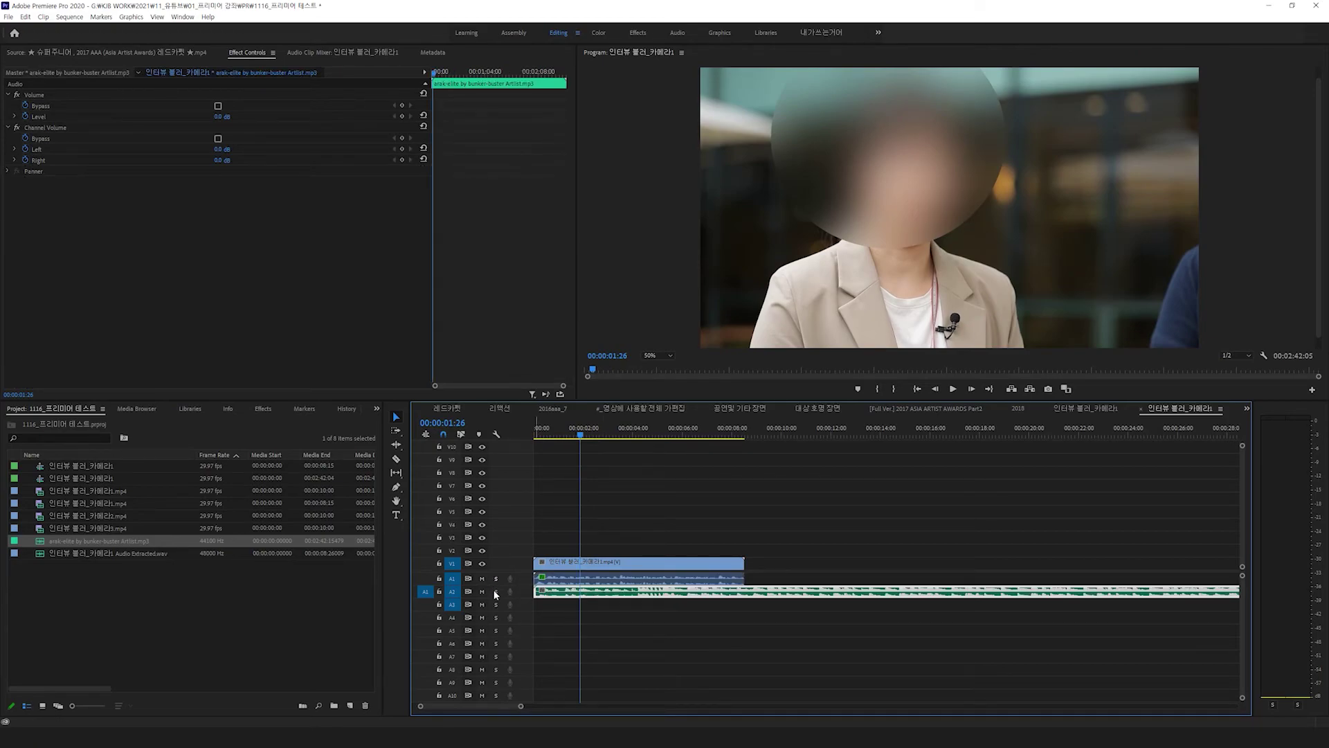
{"action": "left_click", "coordinate": [496, 593]}
{"action": "left_click", "coordinate": [495, 591]}
{"action": "key", "text": "space"}
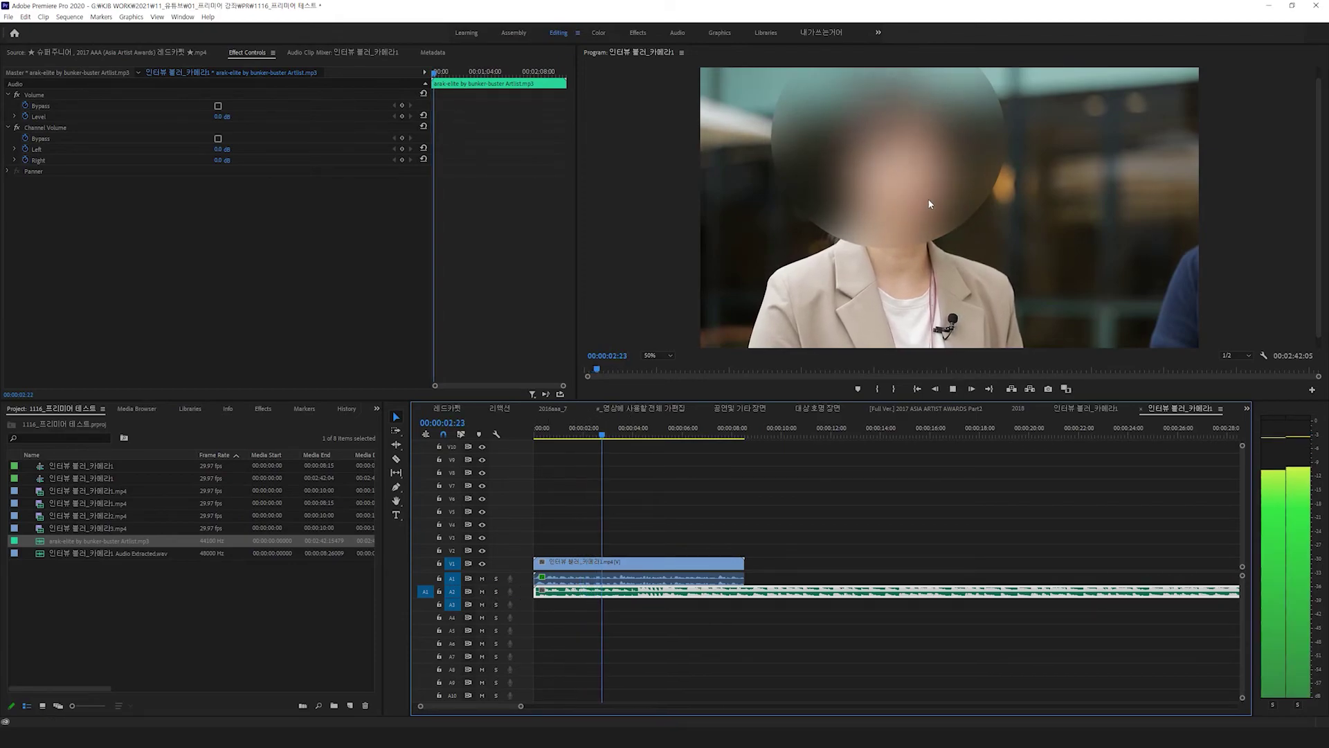
{"action": "key", "text": "space"}
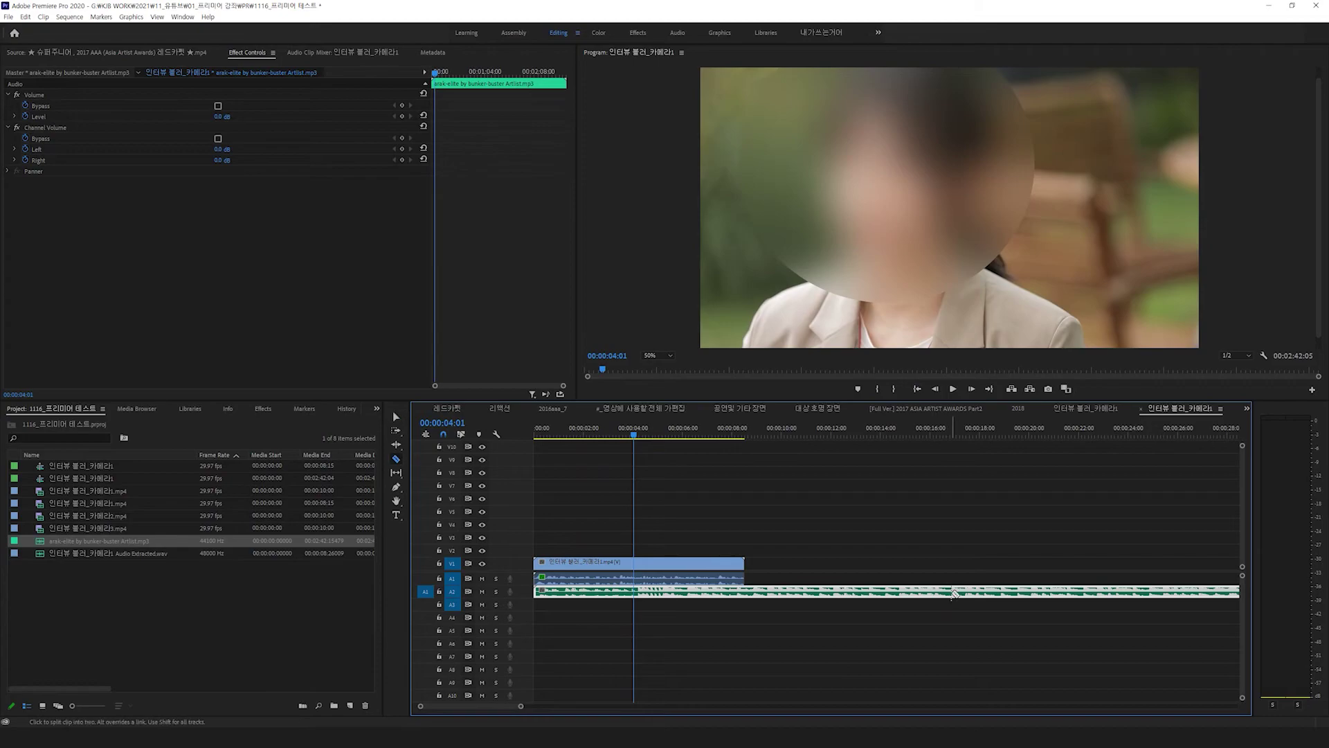
Cut off the music clip's opening section, move the rest on A2 to the sequence start, and play it with the dialogue
{"action": "left_click_drag", "start_coordinate": [957, 584], "coordinate": [544, 593]}
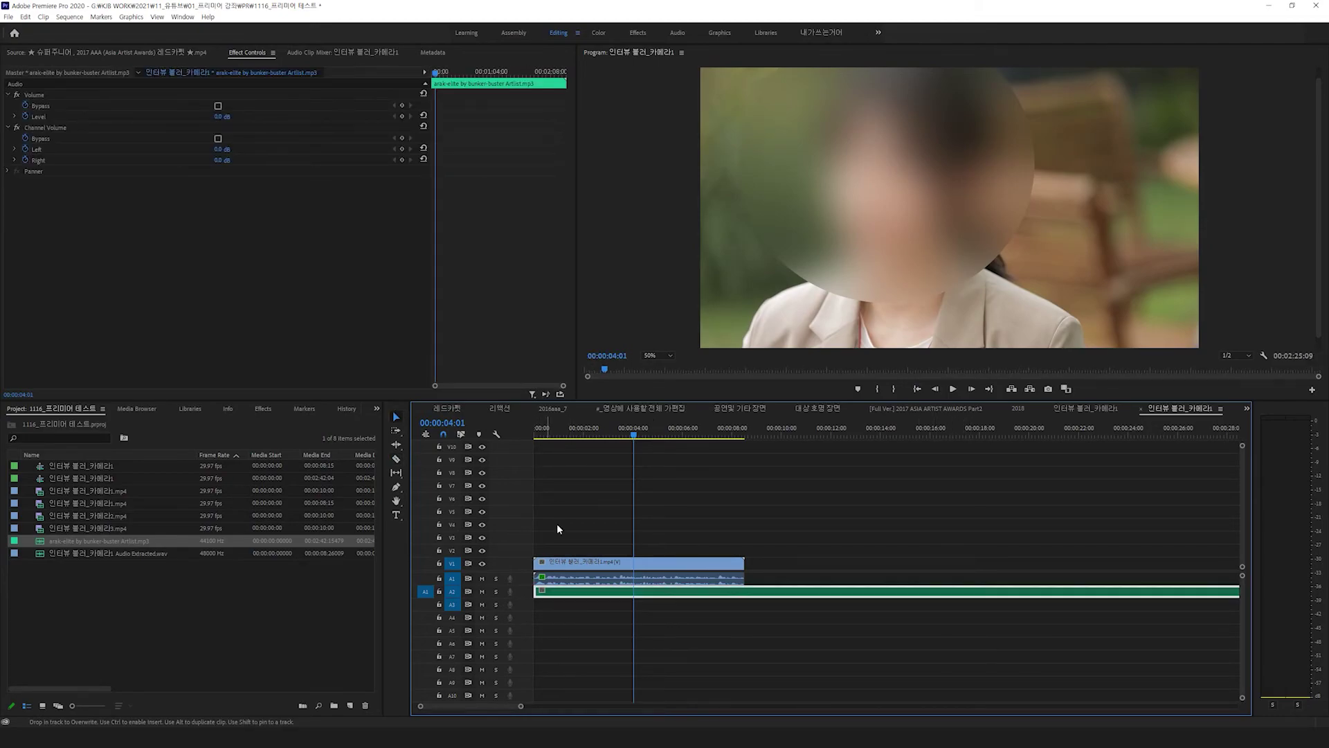
{"action": "key", "text": "space"}
{"action": "key", "text": "space"}
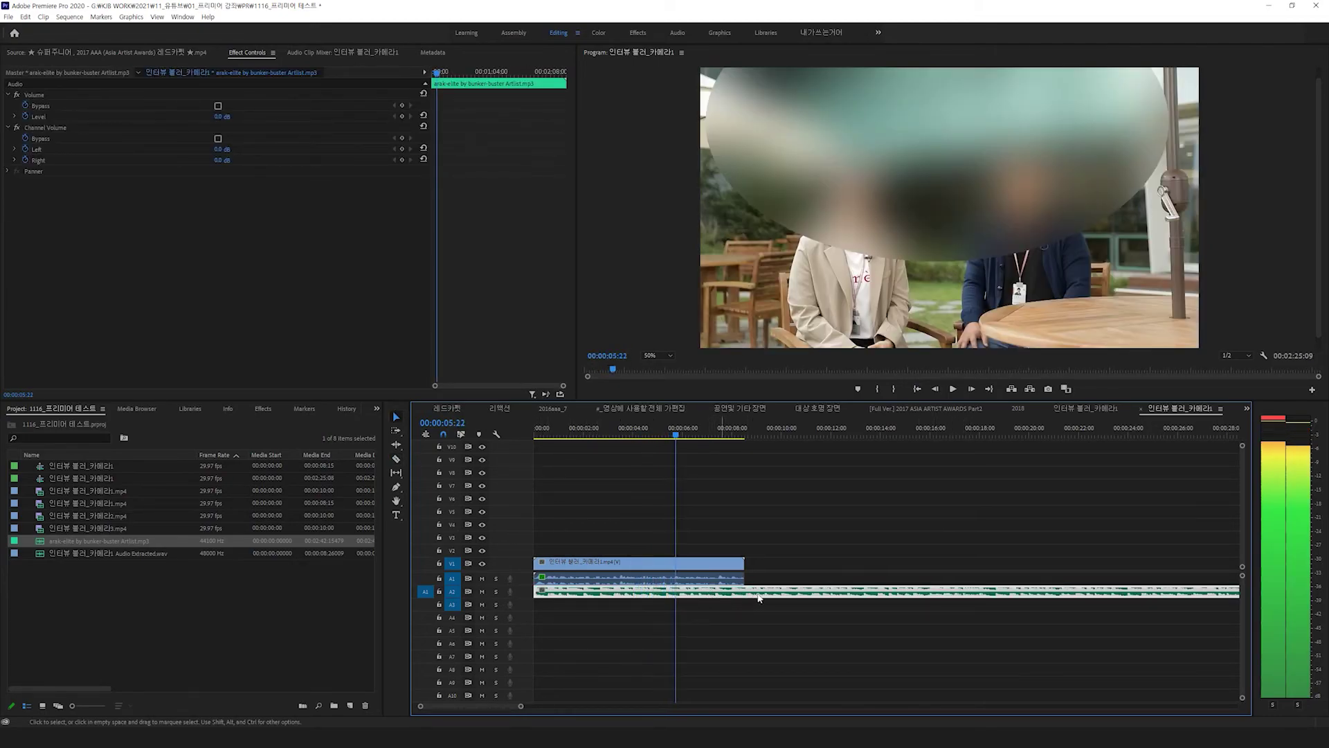
{"action": "left_click", "coordinate": [746, 619]}
{"action": "left_click", "coordinate": [742, 593]}
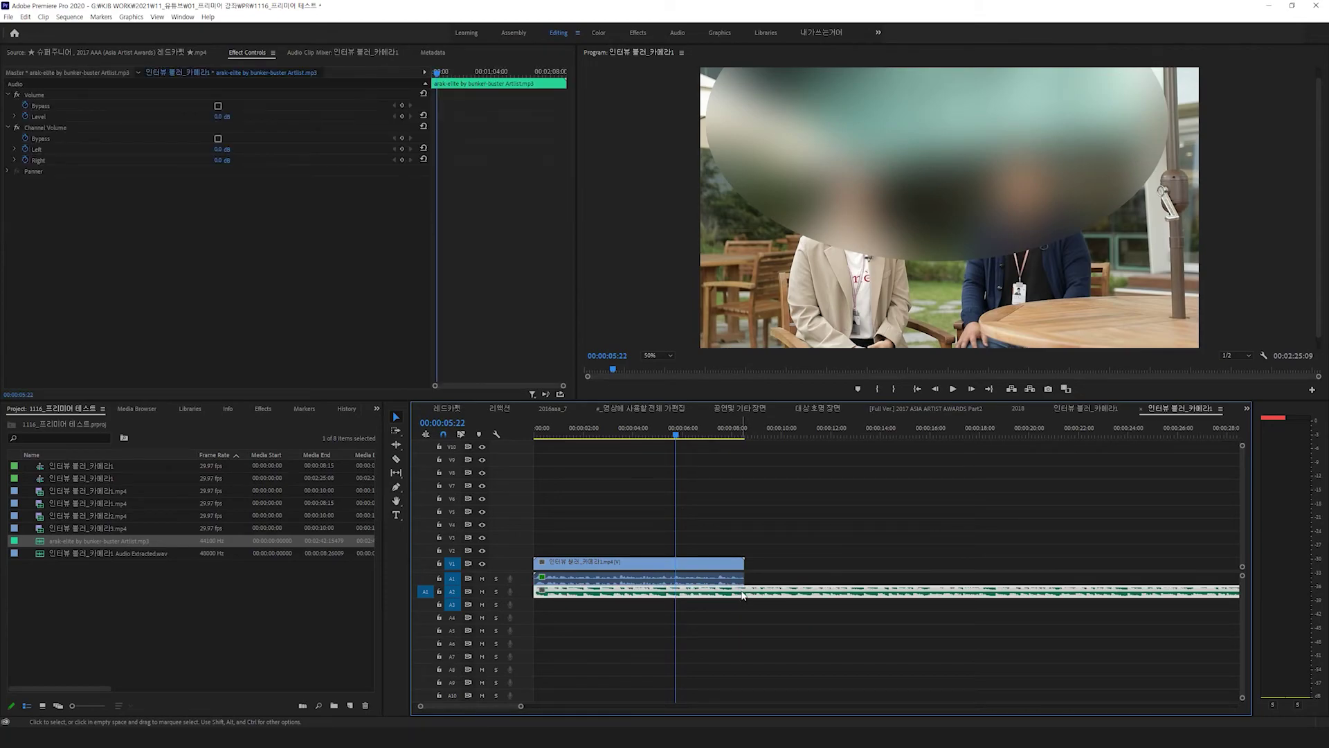
Lower the music clip's volume Level to -13 dB, play it with A2 soloed, and turn off Level keyframing
{"action": "left_click_drag", "start_coordinate": [217, 117], "coordinate": [180, 117]}
{"action": "key", "text": "space"}
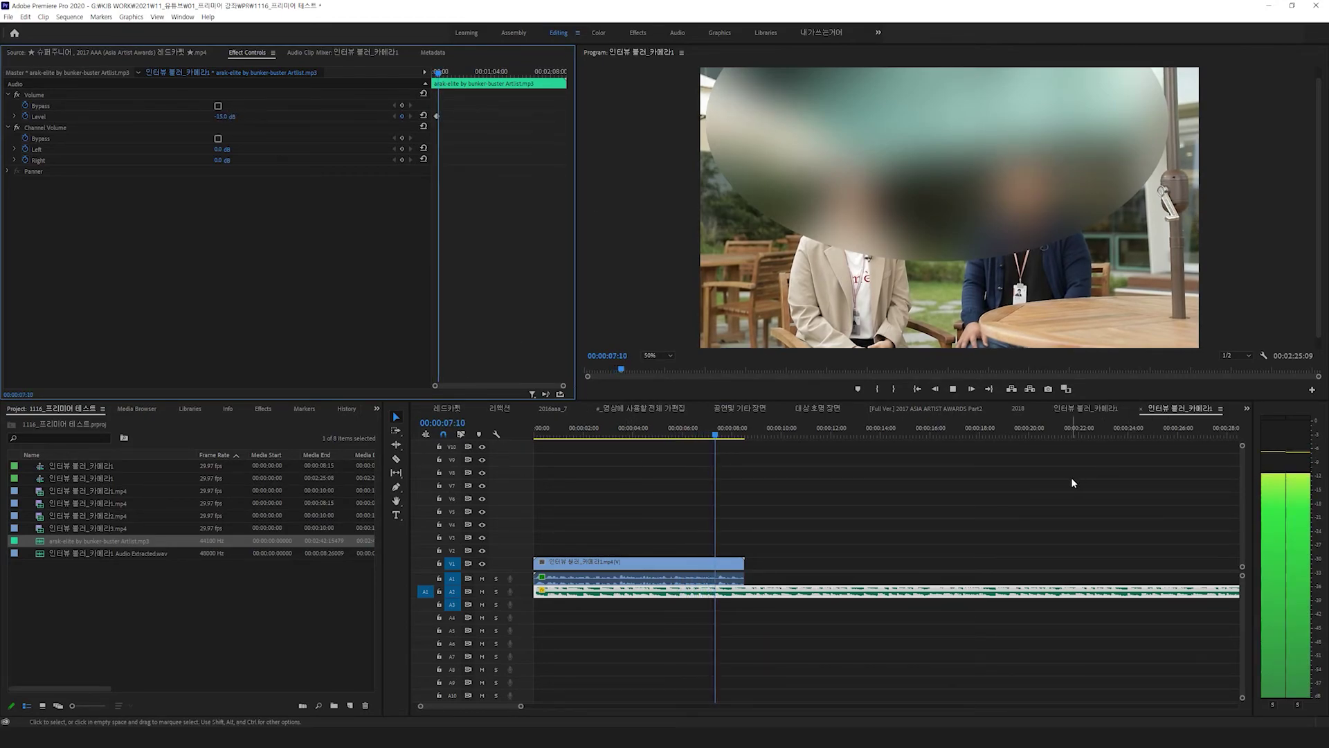
{"action": "left_click", "coordinate": [496, 591]}
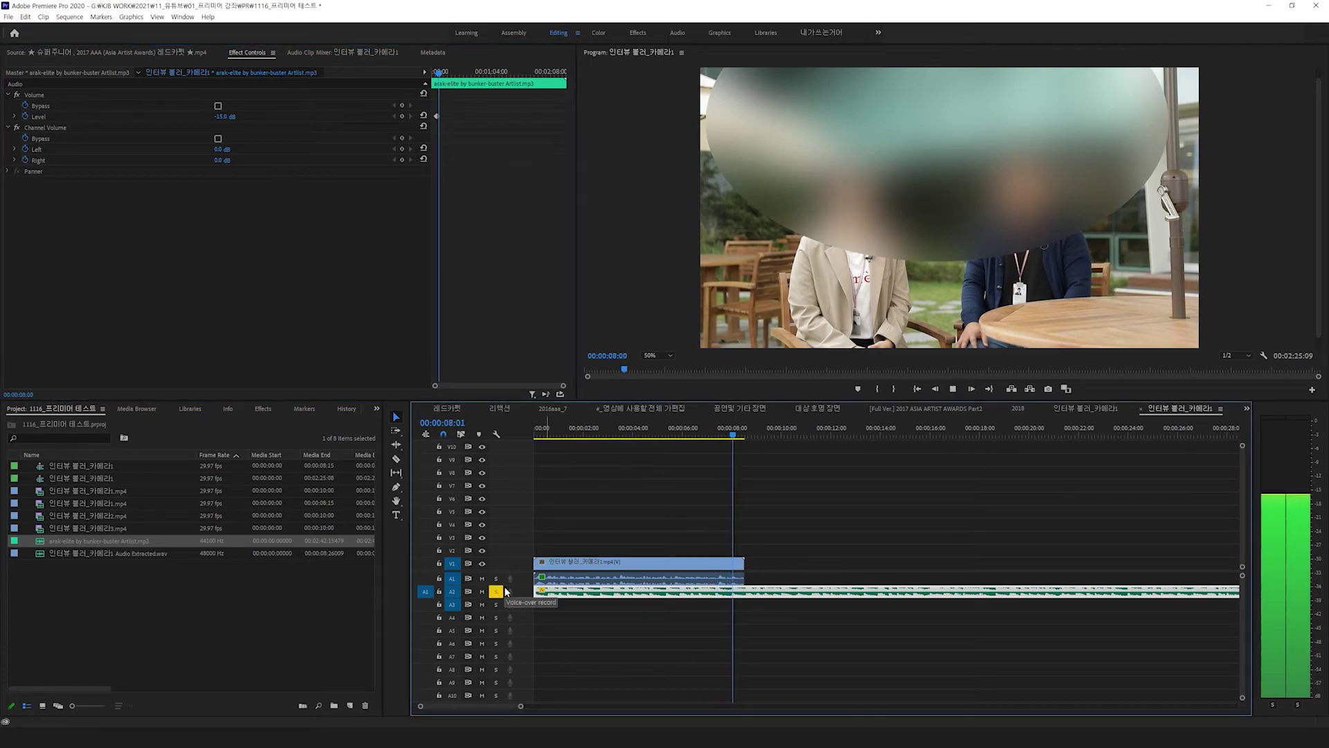
{"action": "left_click", "coordinate": [25, 116]}
{"action": "left_click", "coordinate": [695, 382]}
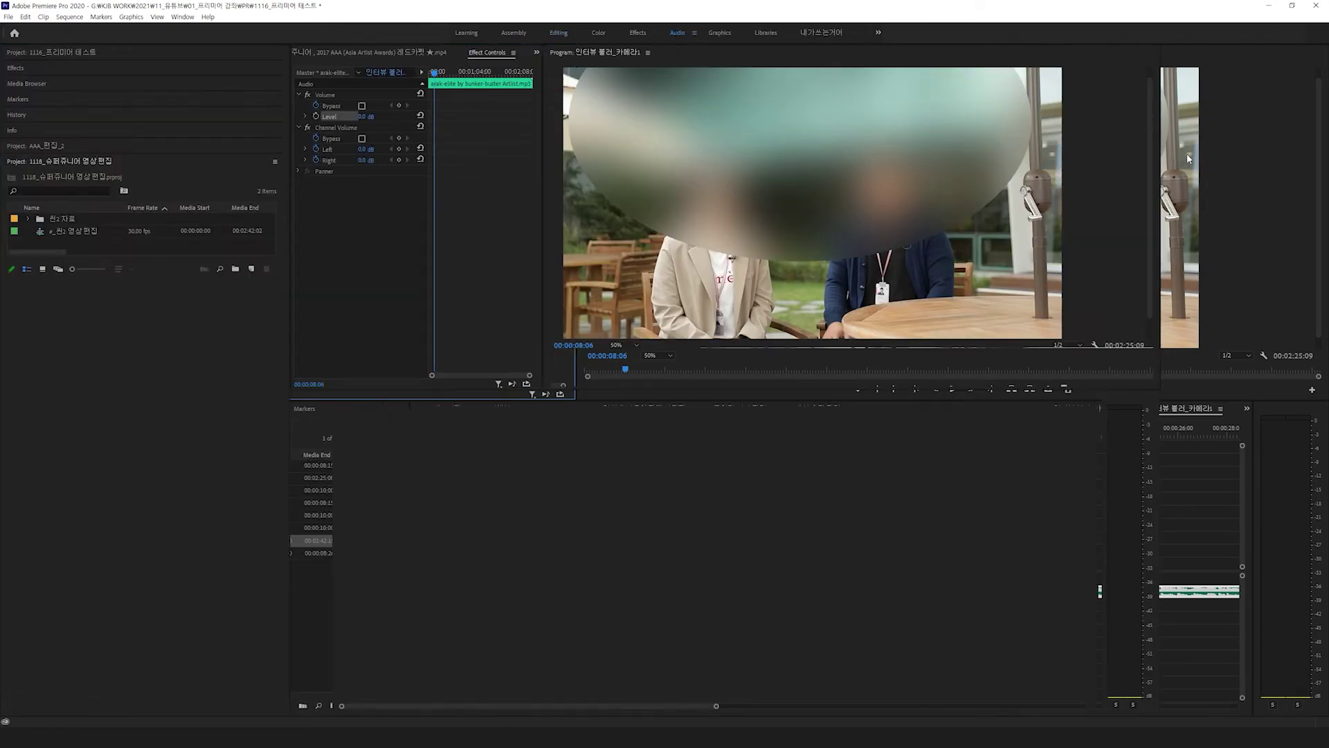
Apply the Essential Sound Music preset Balanced Background Music to the A2 clip in the Audio workspace and play it soloed
{"action": "left_click", "coordinate": [1222, 109]}
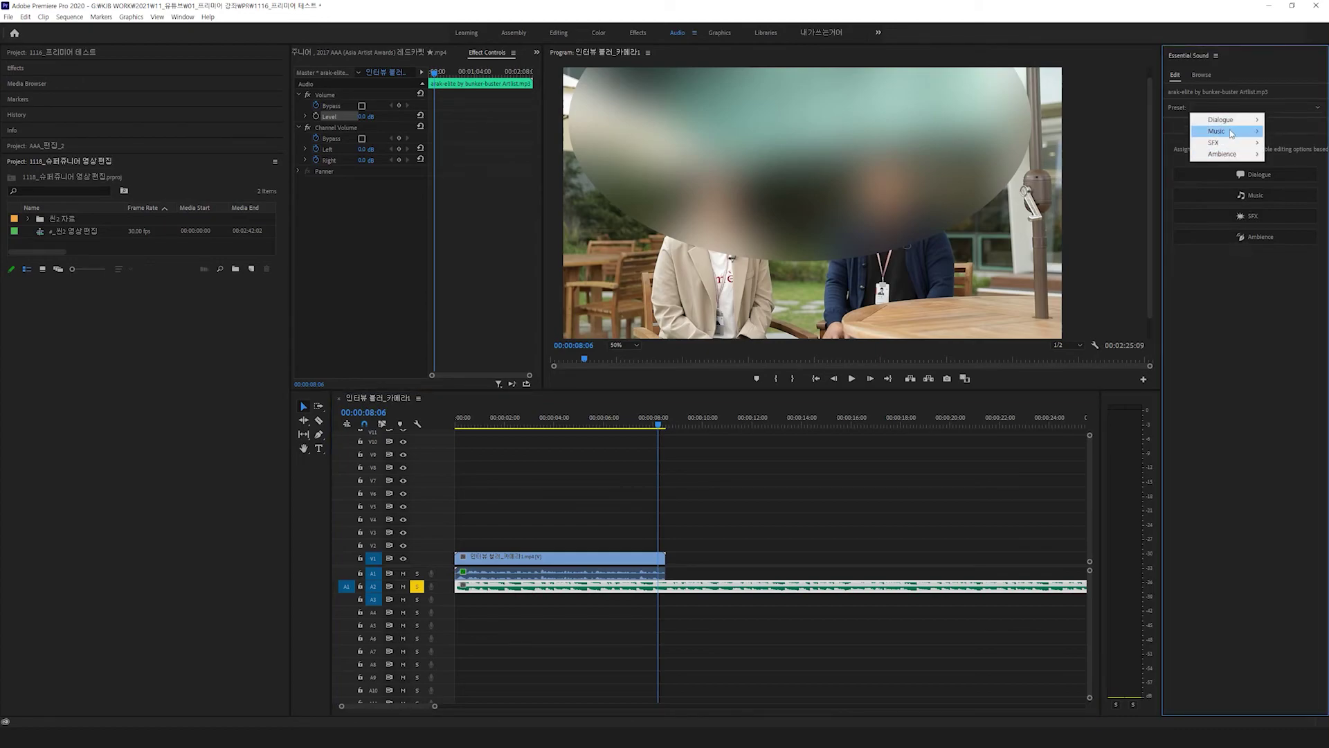
{"action": "mouse_move", "coordinate": [1222, 130]}
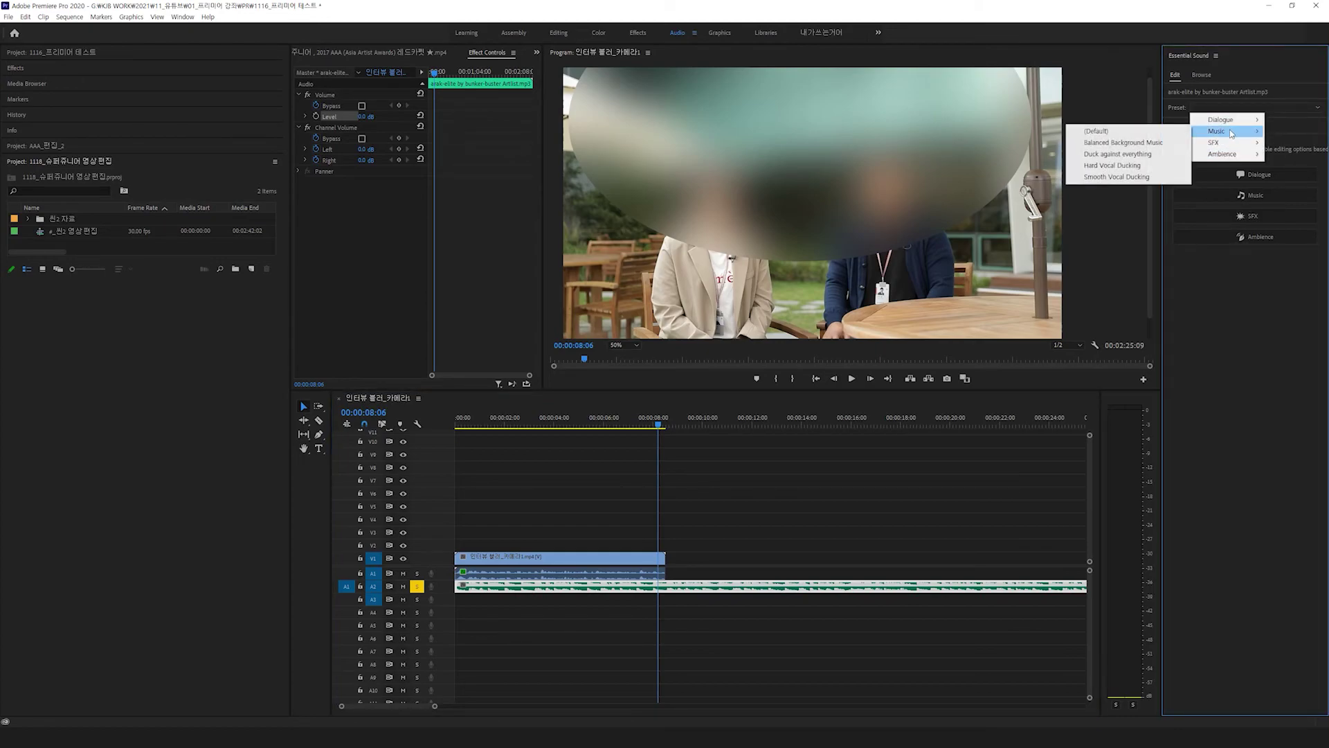
{"action": "left_click", "coordinate": [1103, 143]}
{"action": "left_click", "coordinate": [704, 650]}
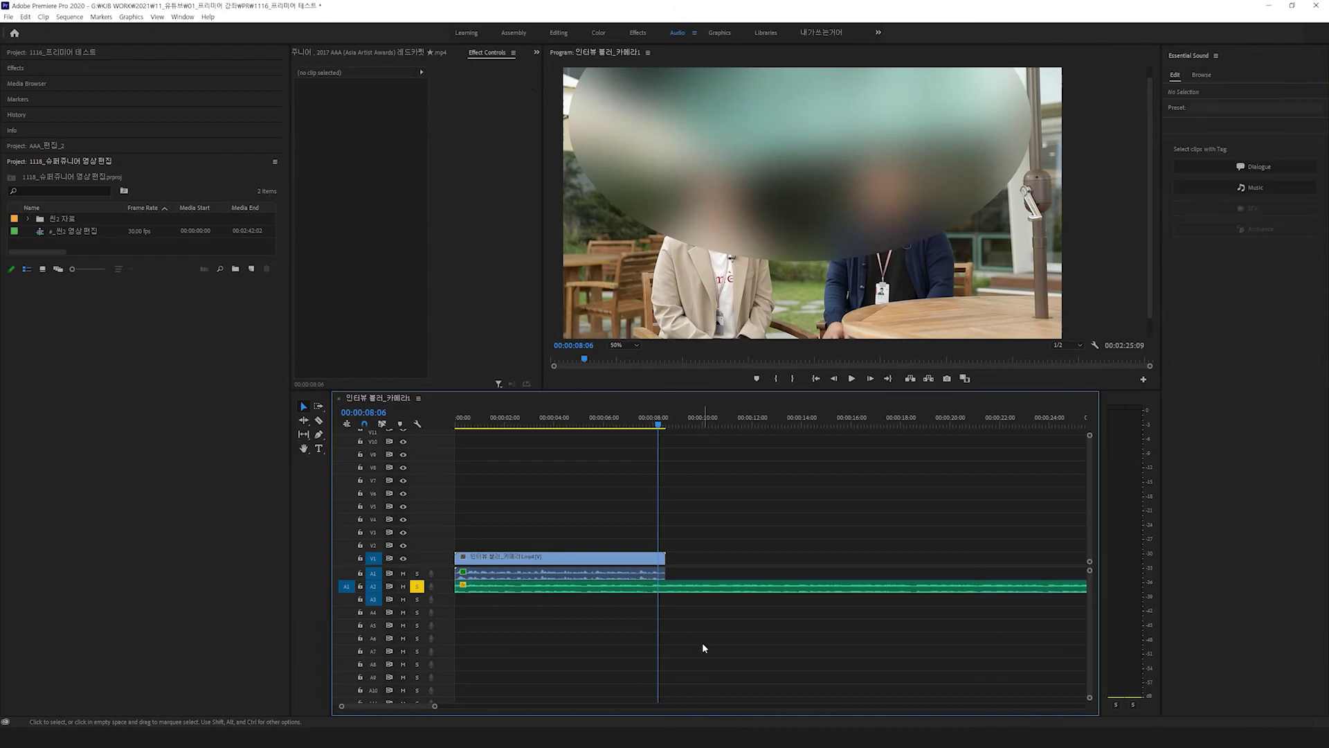
{"action": "left_click", "coordinate": [682, 589]}
{"action": "key", "text": "space"}
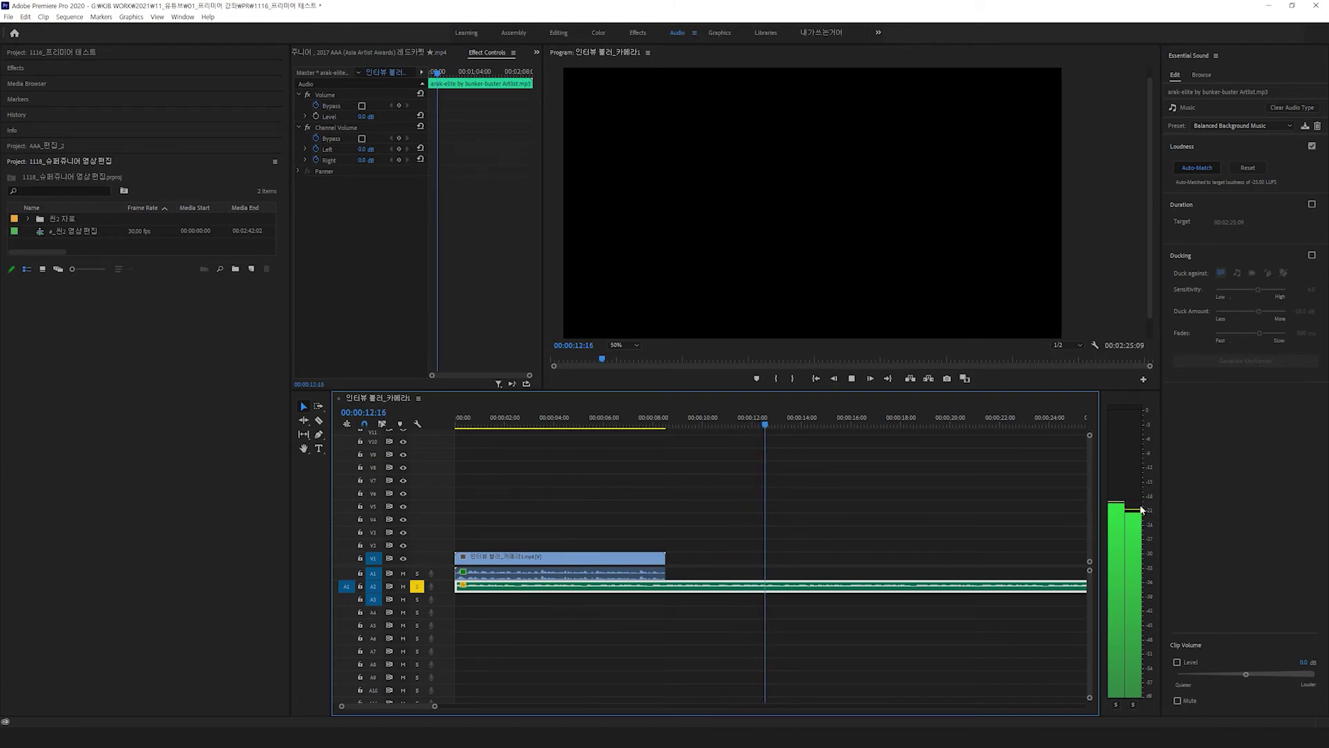
{"action": "key", "text": "space"}
Play the sequence from the start without the A2 solo, and continue playback with A2 soloed to compare levels
{"action": "key", "text": "Home"}
{"action": "left_click", "coordinate": [417, 586]}
{"action": "key", "text": "space"}
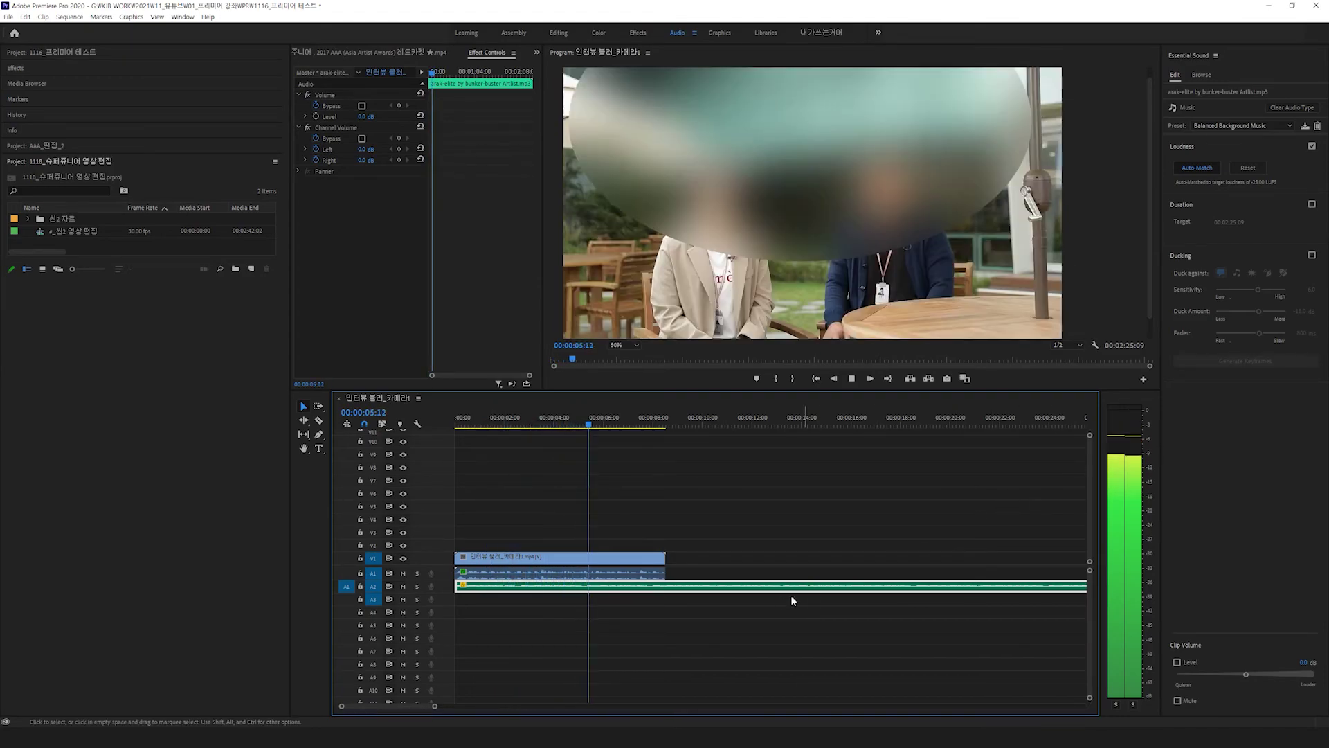
{"action": "key", "text": "space"}
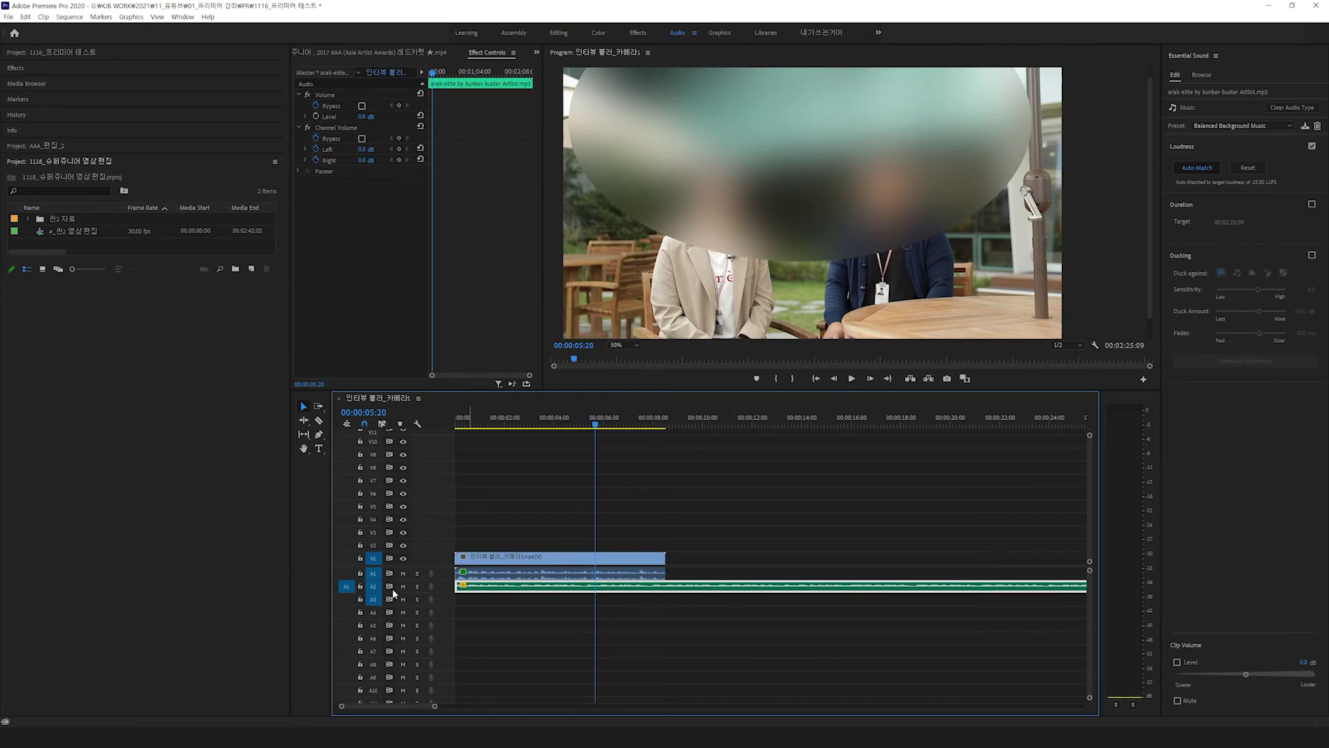
{"action": "left_click", "coordinate": [418, 587]}
{"action": "key", "text": "space"}
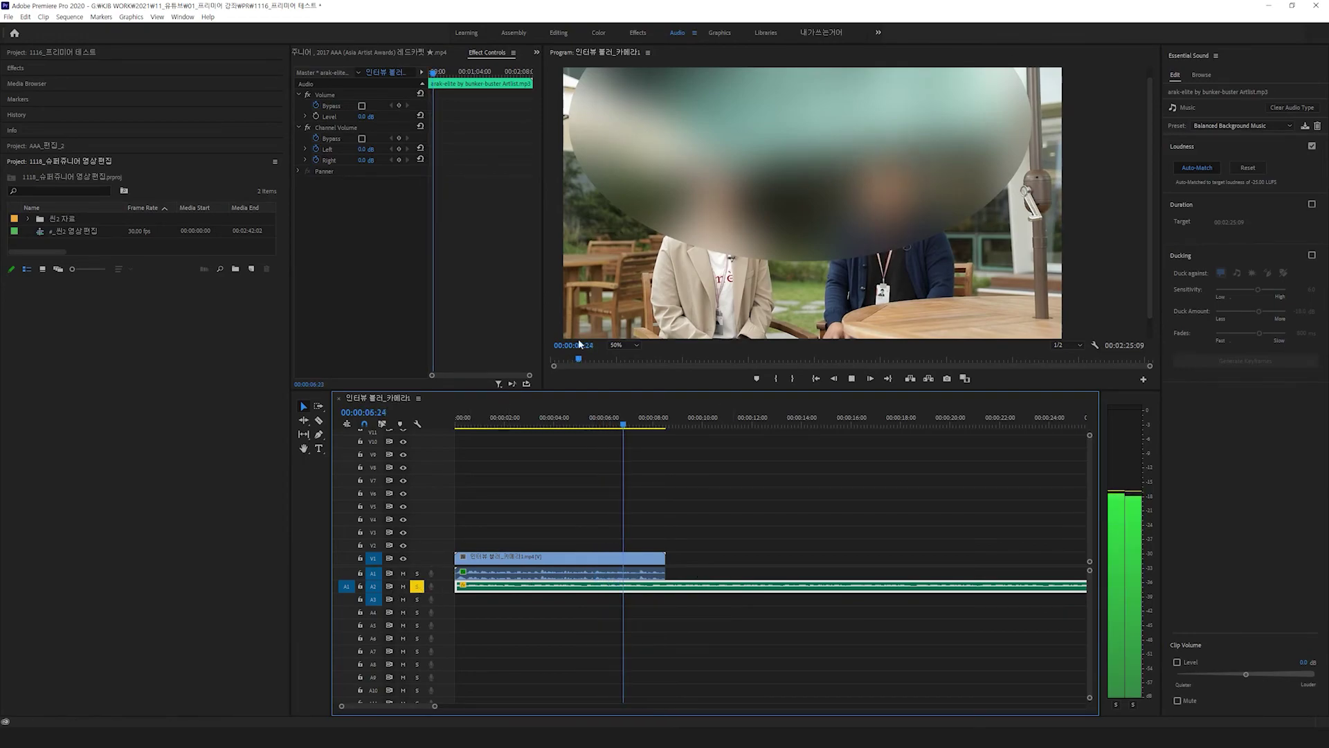
Set the music clip's volume Level to -7 dB and check the soloed playback on the meters
{"action": "left_click", "coordinate": [374, 116]}
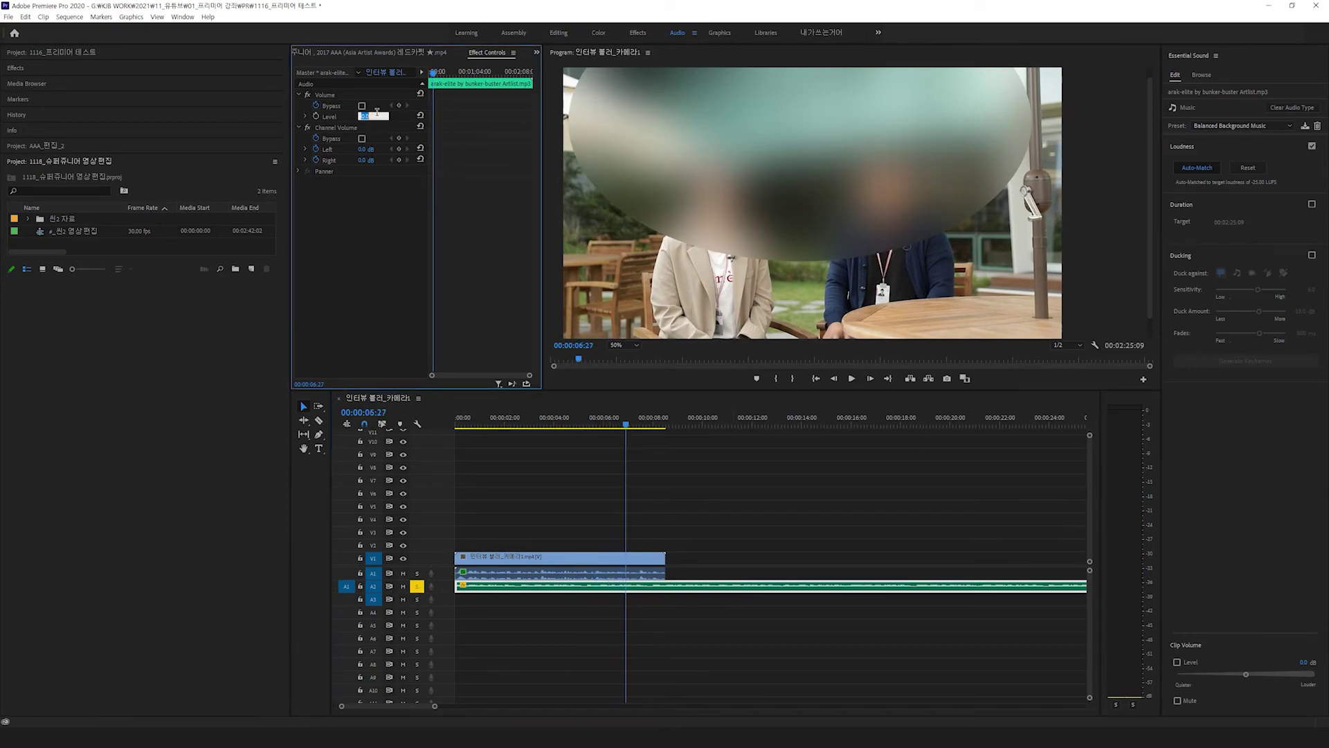
{"action": "type", "text": "-7"}
{"action": "key", "text": "Return"}
{"action": "key", "text": "space"}
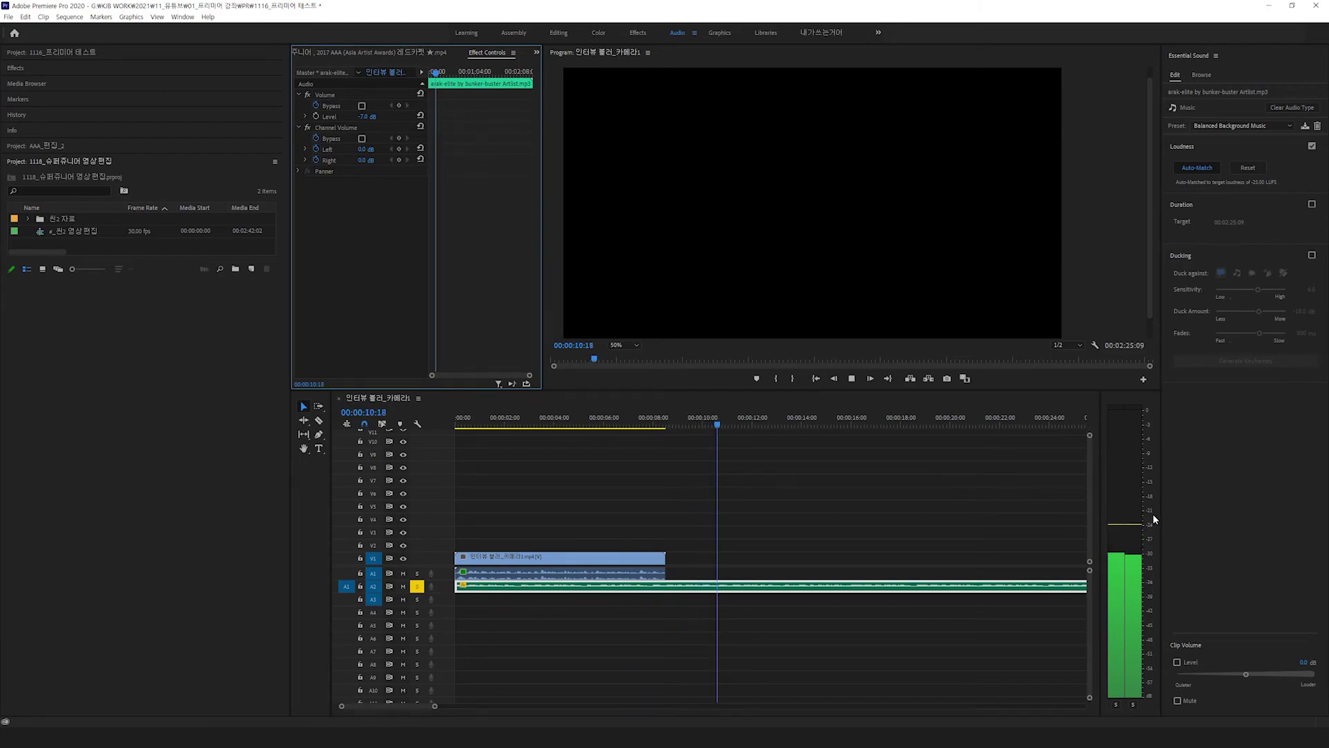
{"action": "key", "text": "space"}
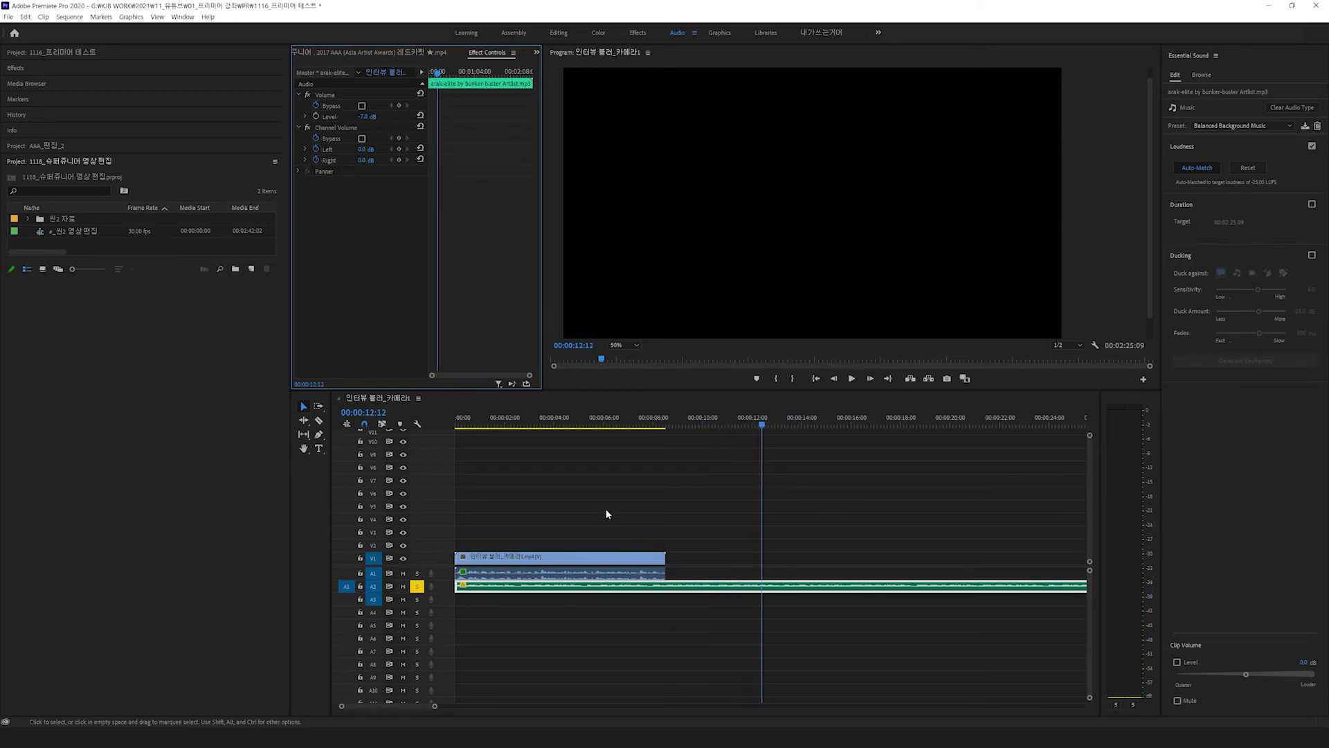
Set the music clip's volume Level to -5 dB and play it soloed from the sequence start
{"action": "key", "text": "Home"}
{"action": "left_click", "coordinate": [373, 116]}
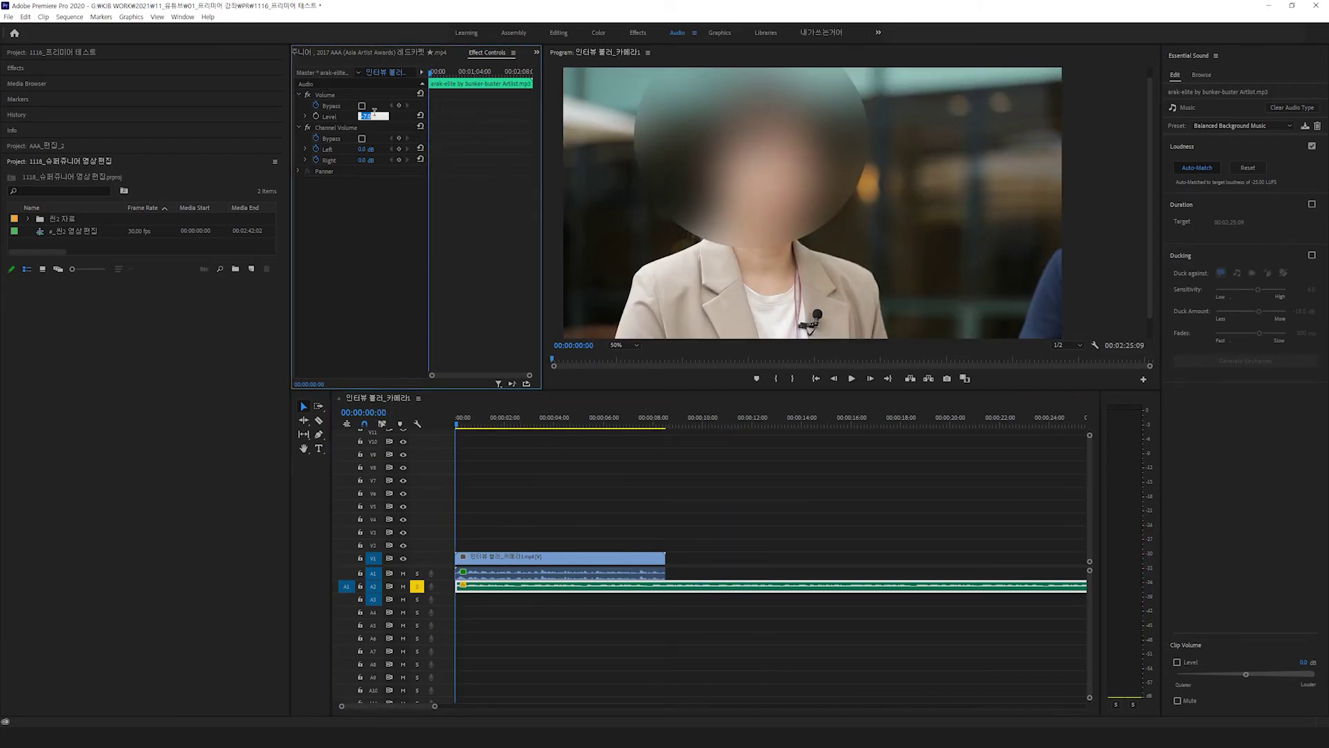
{"action": "type", "text": "-5"}
{"action": "key", "text": "Return"}
{"action": "key", "text": "space"}
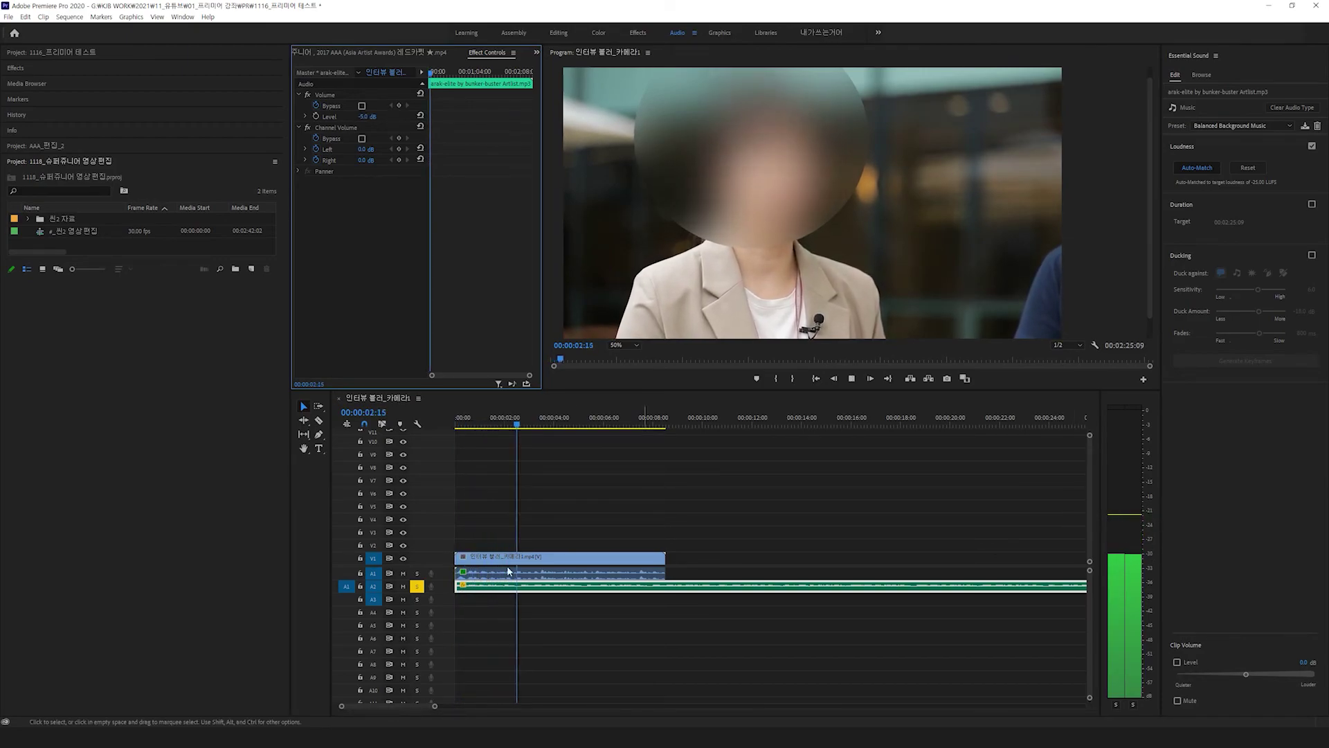
{"action": "key", "text": "space"}
Turn off the solo on A2 and play dialogue and music together from the sequence start
{"action": "left_click", "coordinate": [416, 587]}
{"action": "left_click", "coordinate": [416, 587]}
{"action": "left_click", "coordinate": [460, 419]}
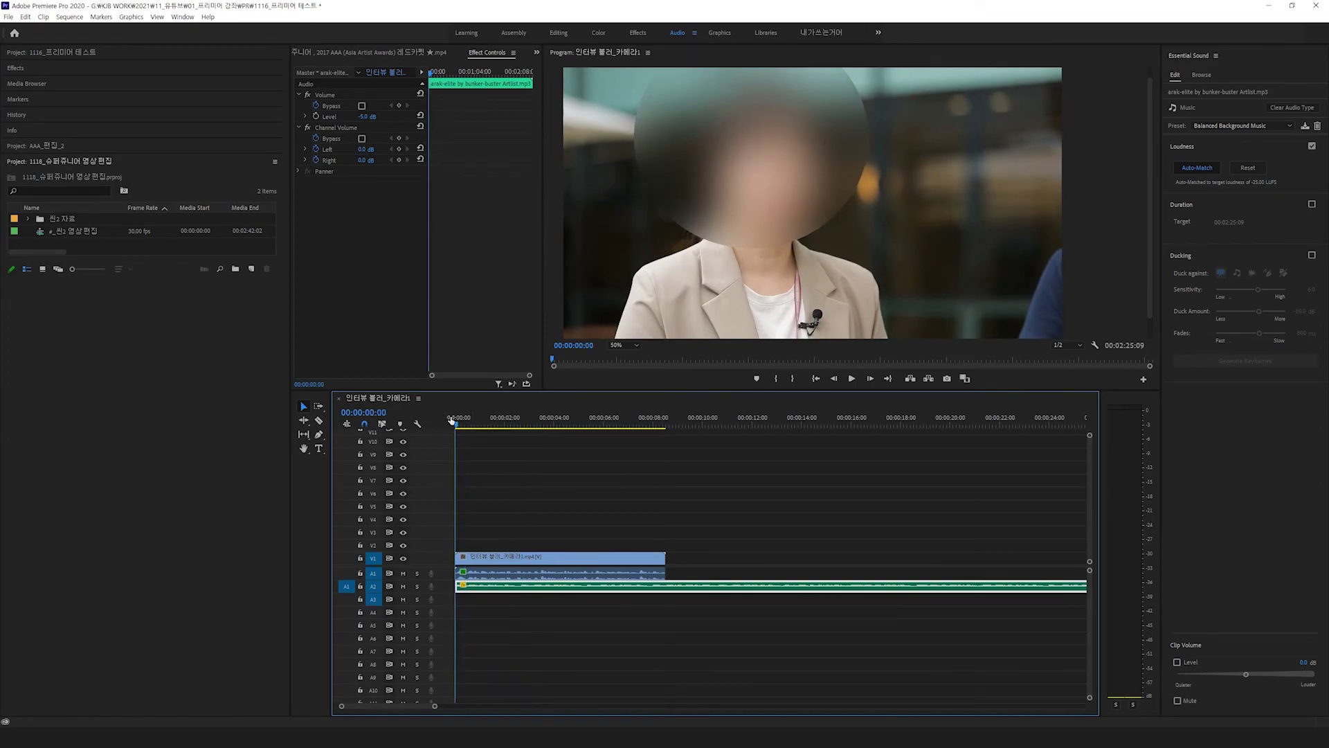
{"action": "key", "text": "space"}
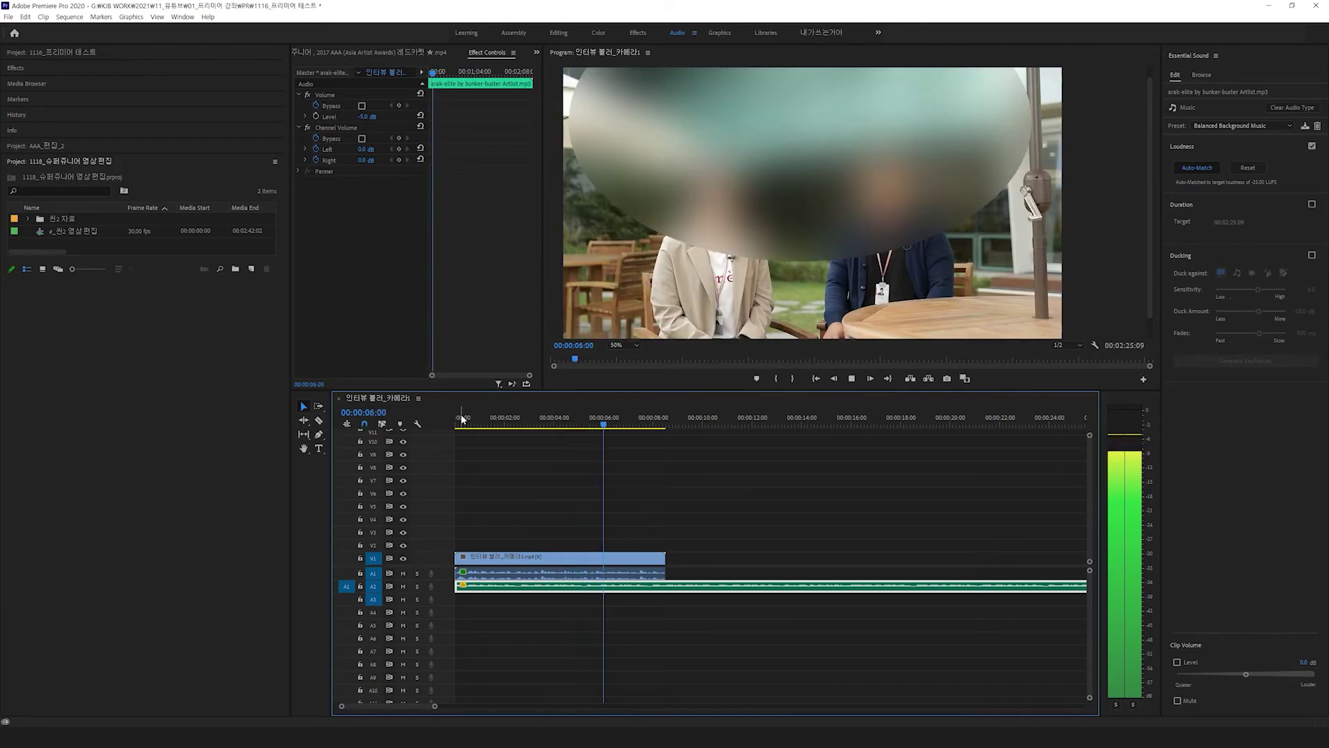
{"action": "key", "text": "space"}
Cut the music clip on A2 at the end of the interview video and delete the remainder
{"action": "left_click", "coordinate": [665, 425]}
{"action": "key", "text": "ctrl+k"}
{"action": "left_click", "coordinate": [682, 586]}
{"action": "key", "text": "Delete"}
{"action": "left_click", "coordinate": [582, 413]}
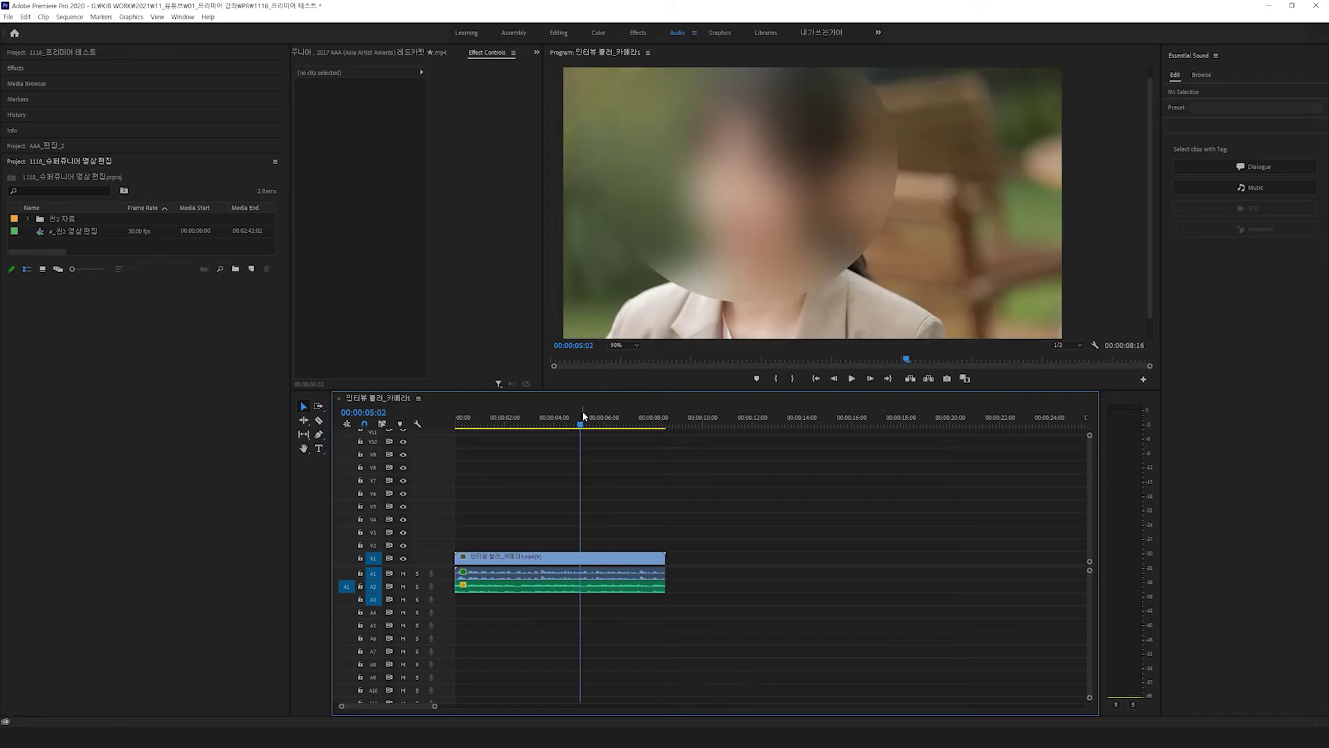
{"action": "left_click", "coordinate": [553, 588]}
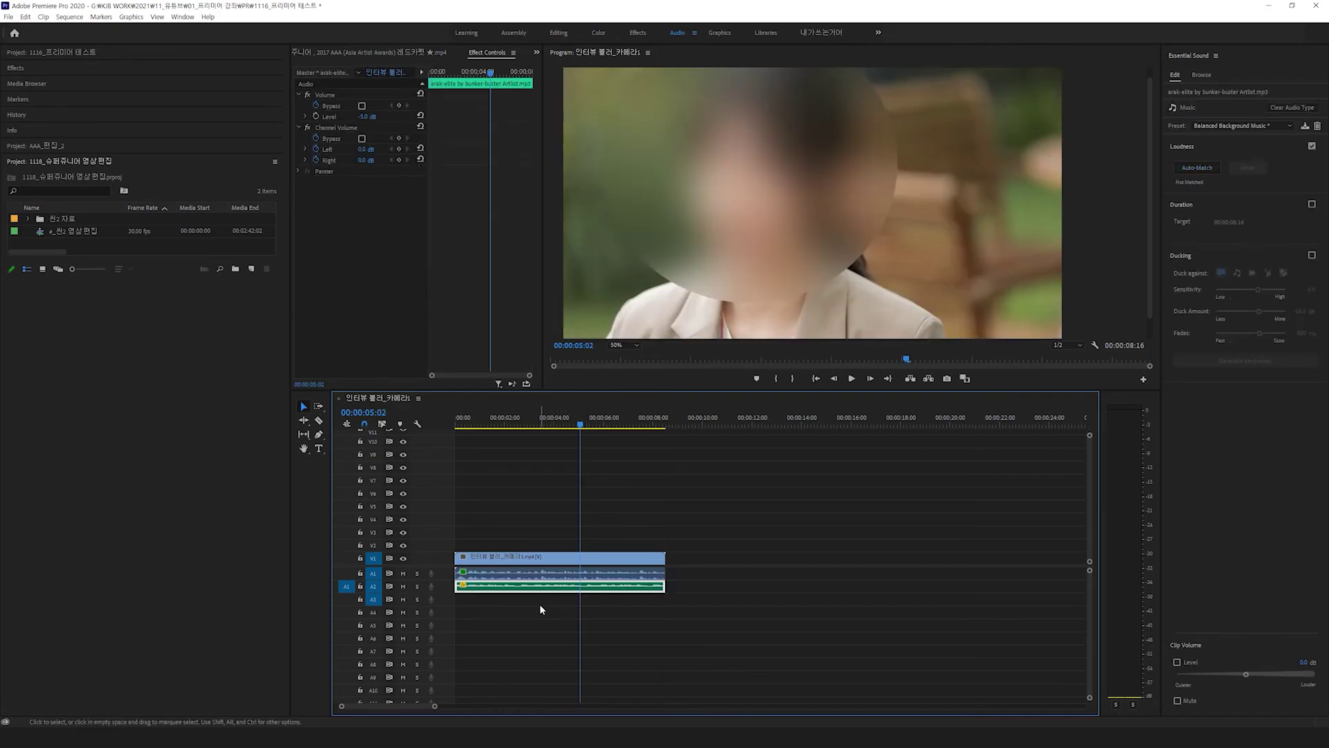
{"action": "left_click", "coordinate": [540, 607]}
{"action": "left_click", "coordinate": [514, 587]}
{"action": "left_click", "coordinate": [706, 594]}
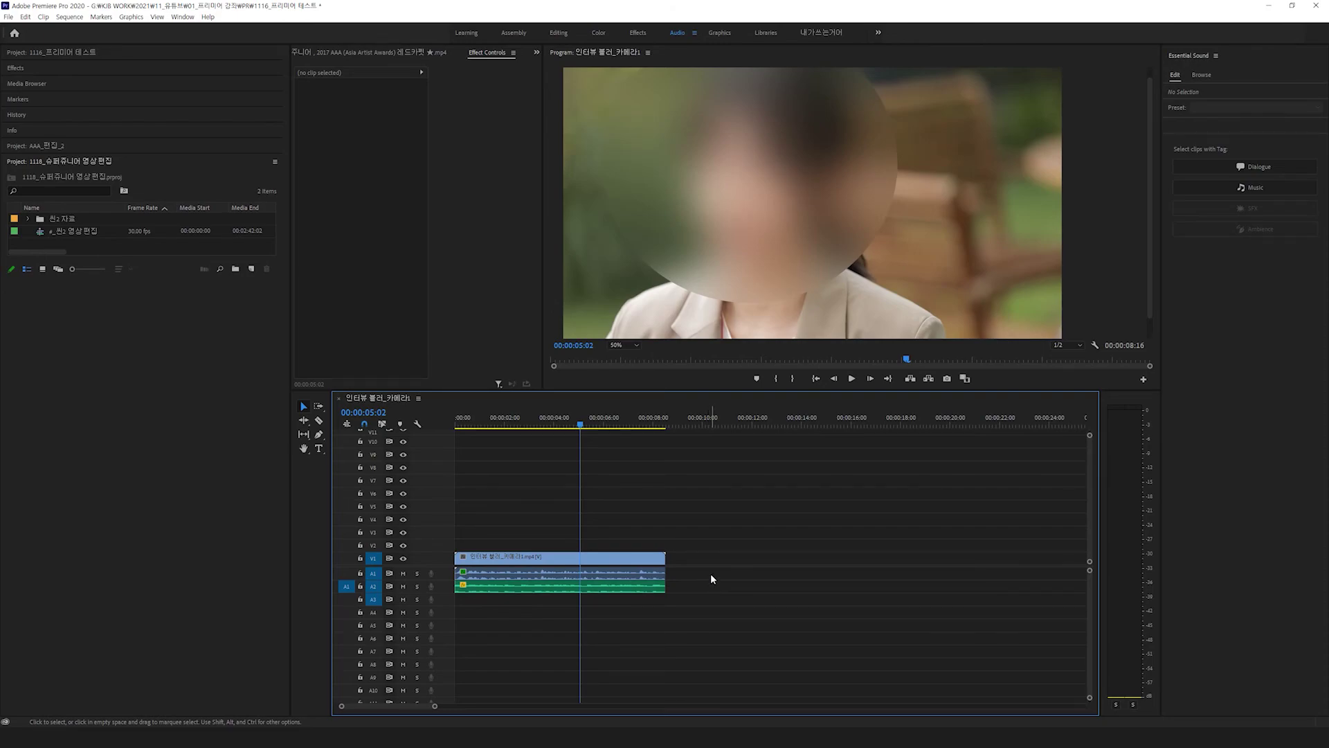
Open the sequence's export settings and set the H.264 bitrate encoding to CBR with a 20 Mbps target
{"action": "key", "text": "ctrl+m"}
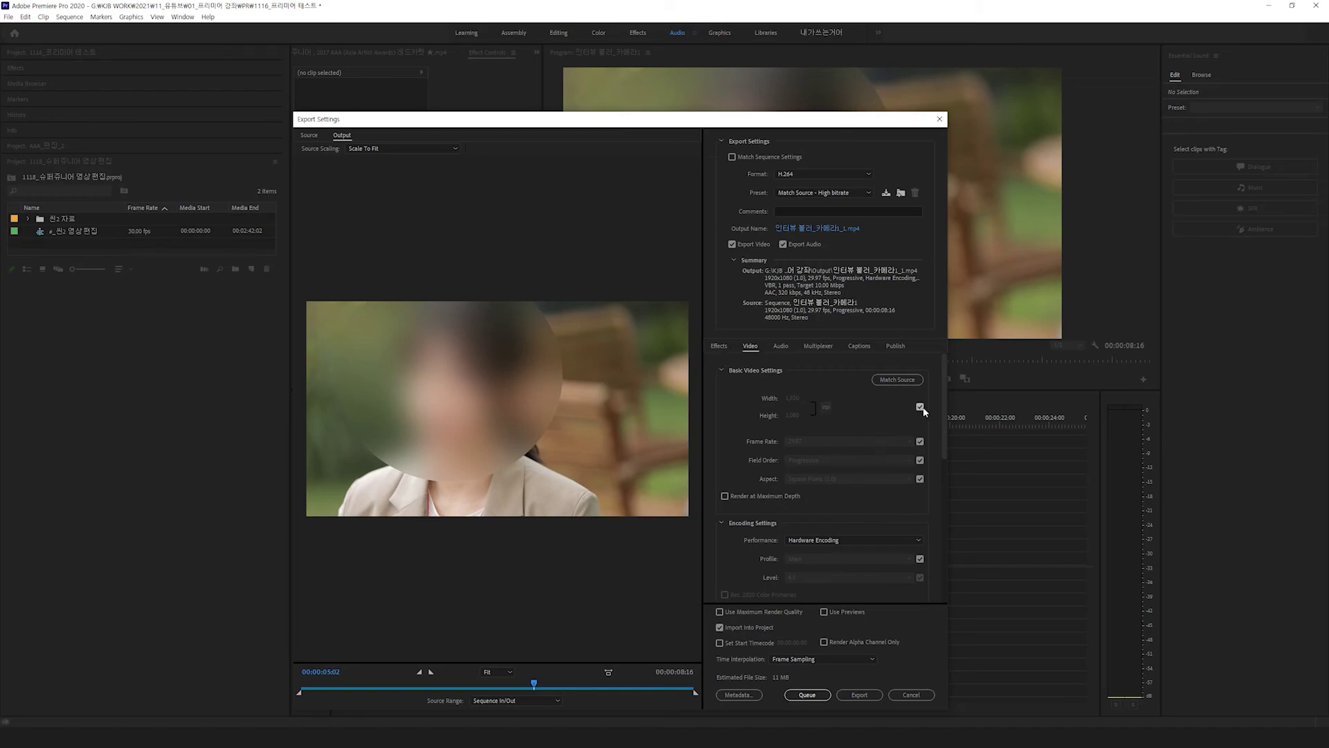
{"action": "left_click_drag", "start_coordinate": [944, 427], "coordinate": [934, 571]}
{"action": "left_click", "coordinate": [831, 487]}
{"action": "left_click", "coordinate": [822, 500]}
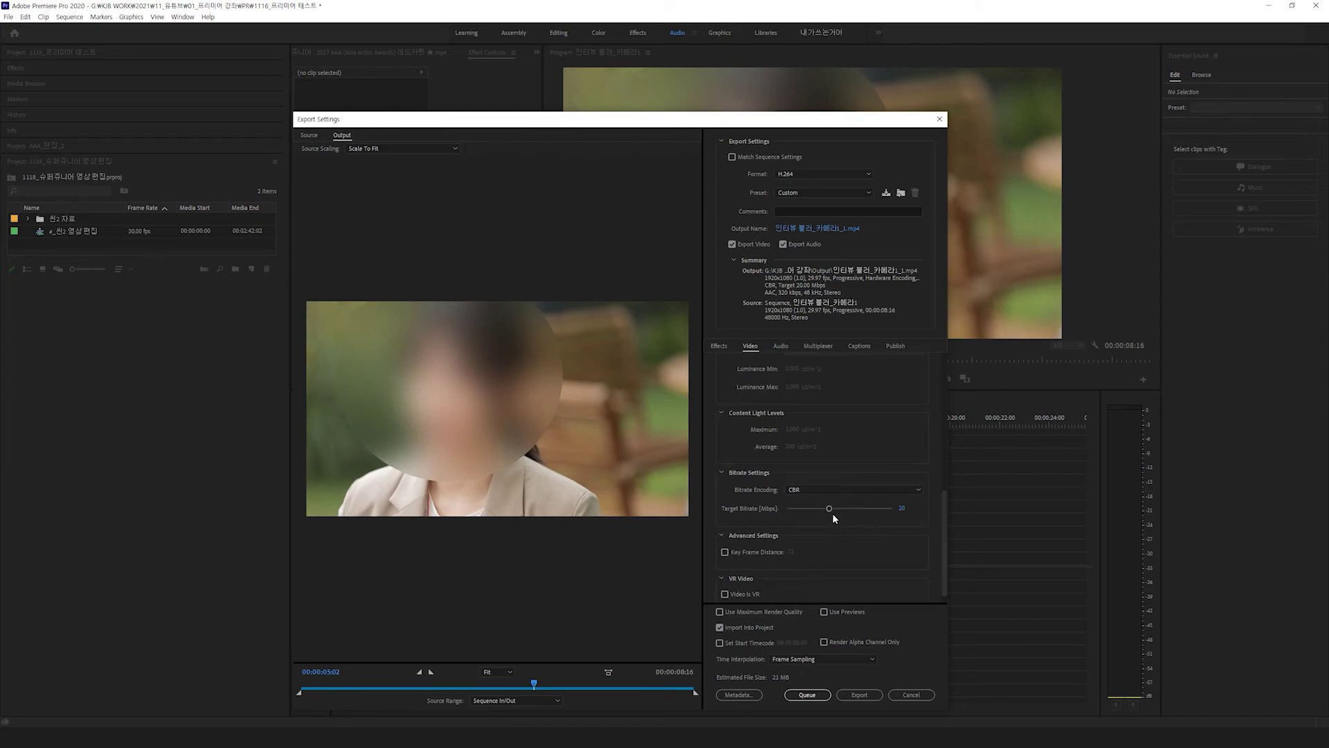
{"action": "left_click", "coordinate": [816, 488]}
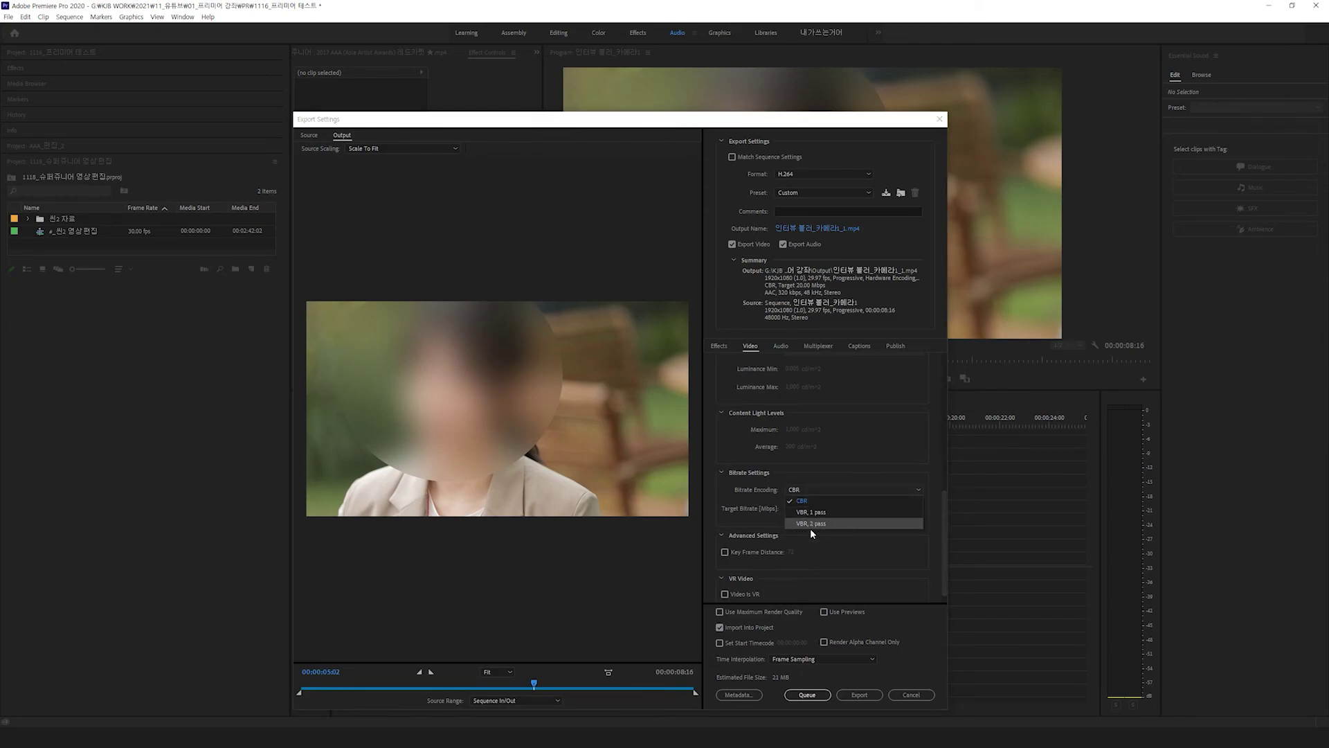
{"action": "left_click", "coordinate": [857, 546]}
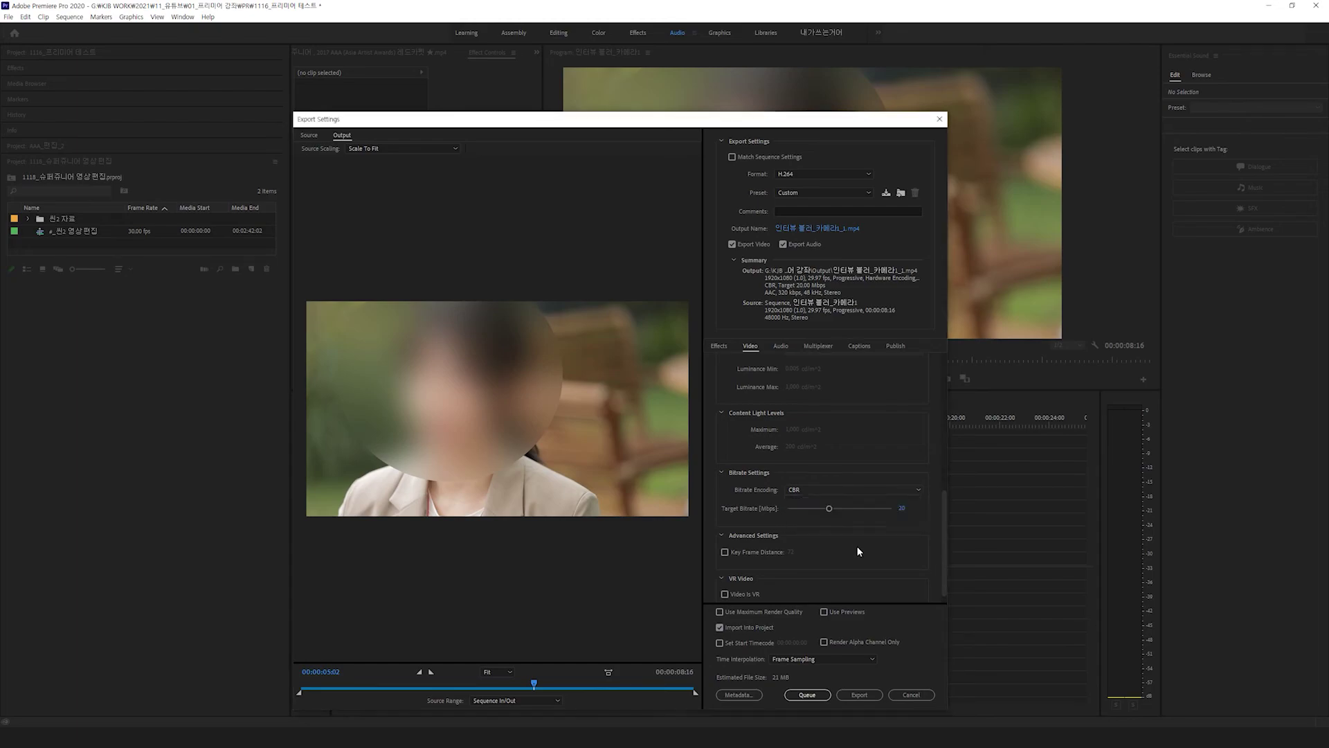
{"action": "left_click", "coordinate": [806, 490]}
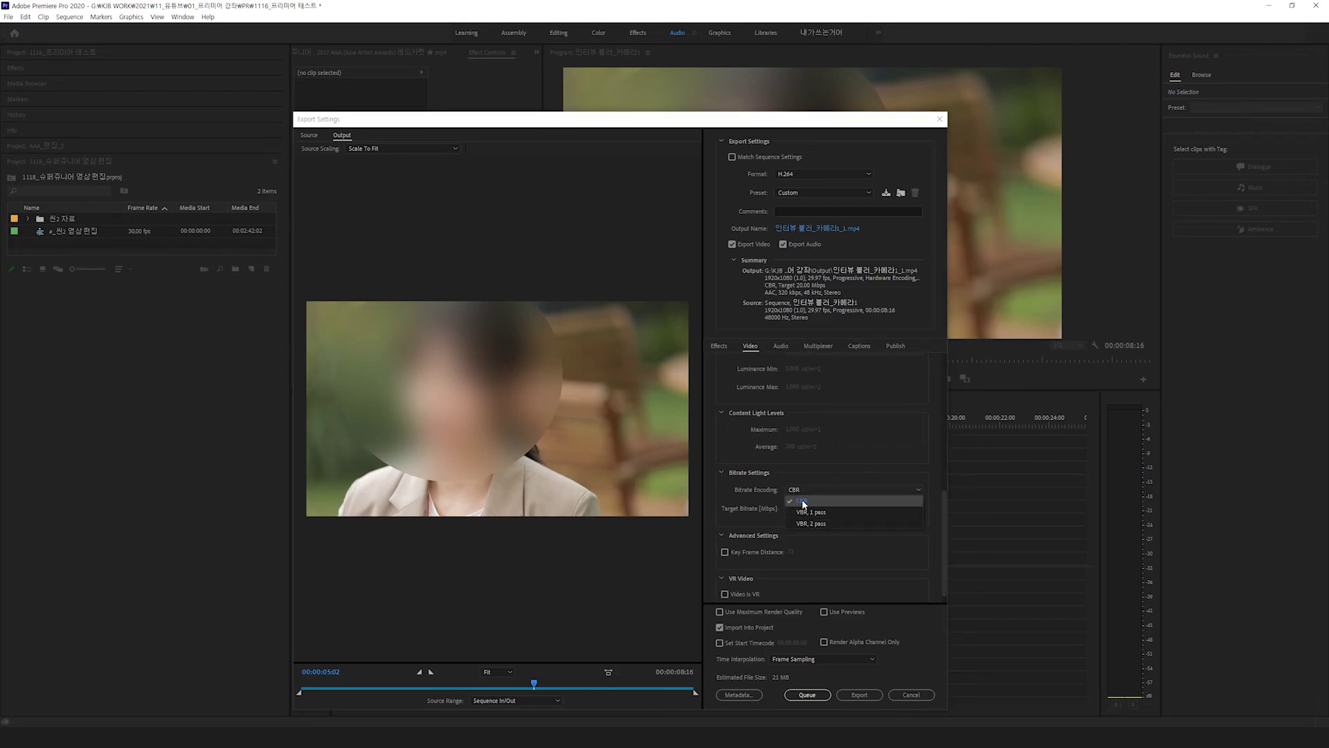
{"action": "left_click", "coordinate": [848, 456]}
Enable Loudness Normalization among the export effects with the ITU BS.1770-3 standard and a target loudness of -15 LUFS
{"action": "left_click", "coordinate": [720, 346]}
{"action": "left_click_drag", "start_coordinate": [944, 369], "coordinate": [935, 551]}
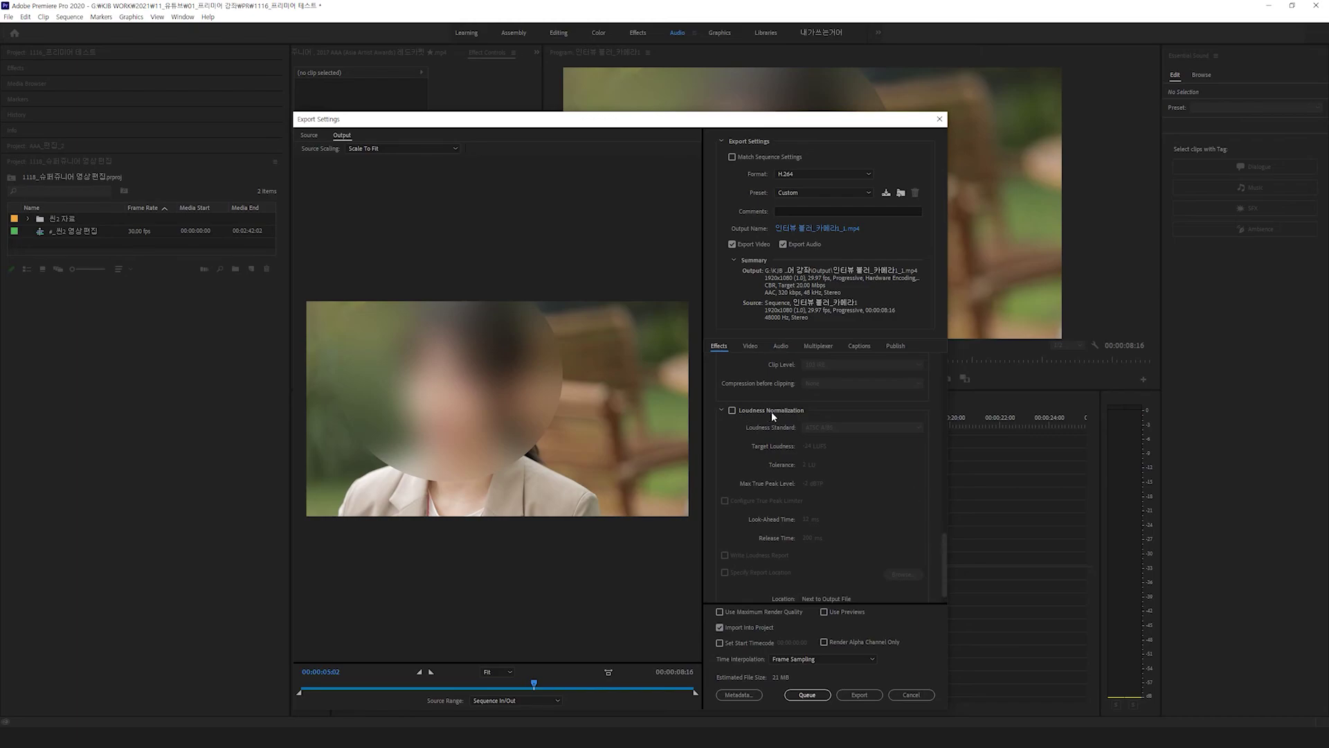
{"action": "left_click", "coordinate": [732, 411]}
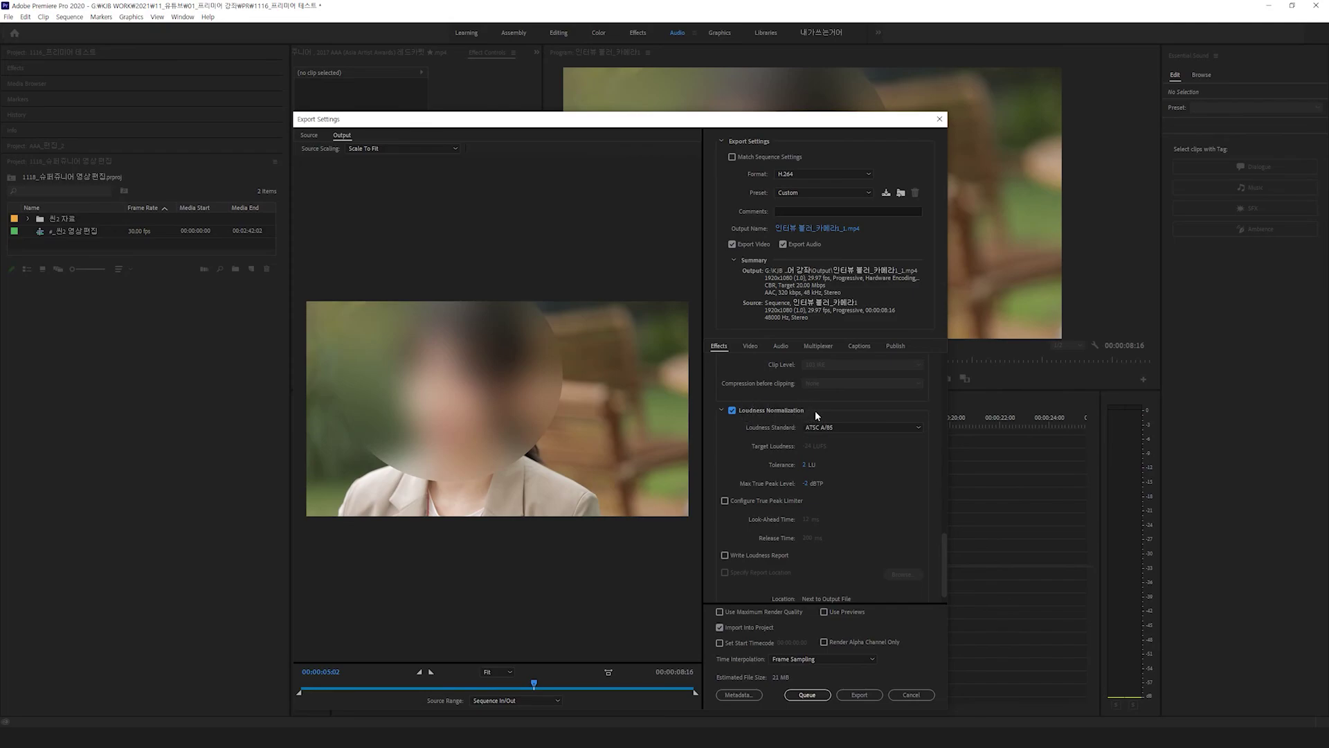
{"action": "left_click", "coordinate": [835, 427]}
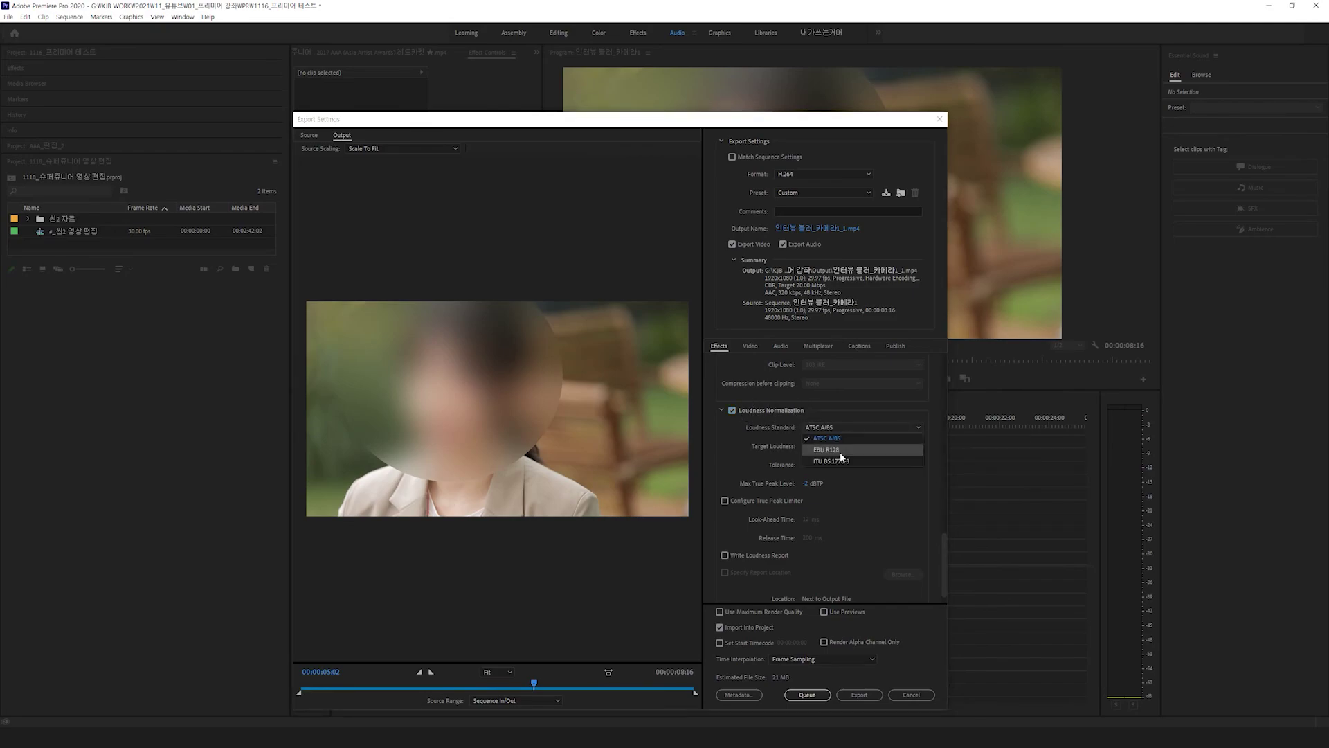
{"action": "left_click", "coordinate": [837, 460]}
{"action": "left_click", "coordinate": [810, 448]}
{"action": "type", "text": "-15"}
{"action": "key", "text": "Return"}
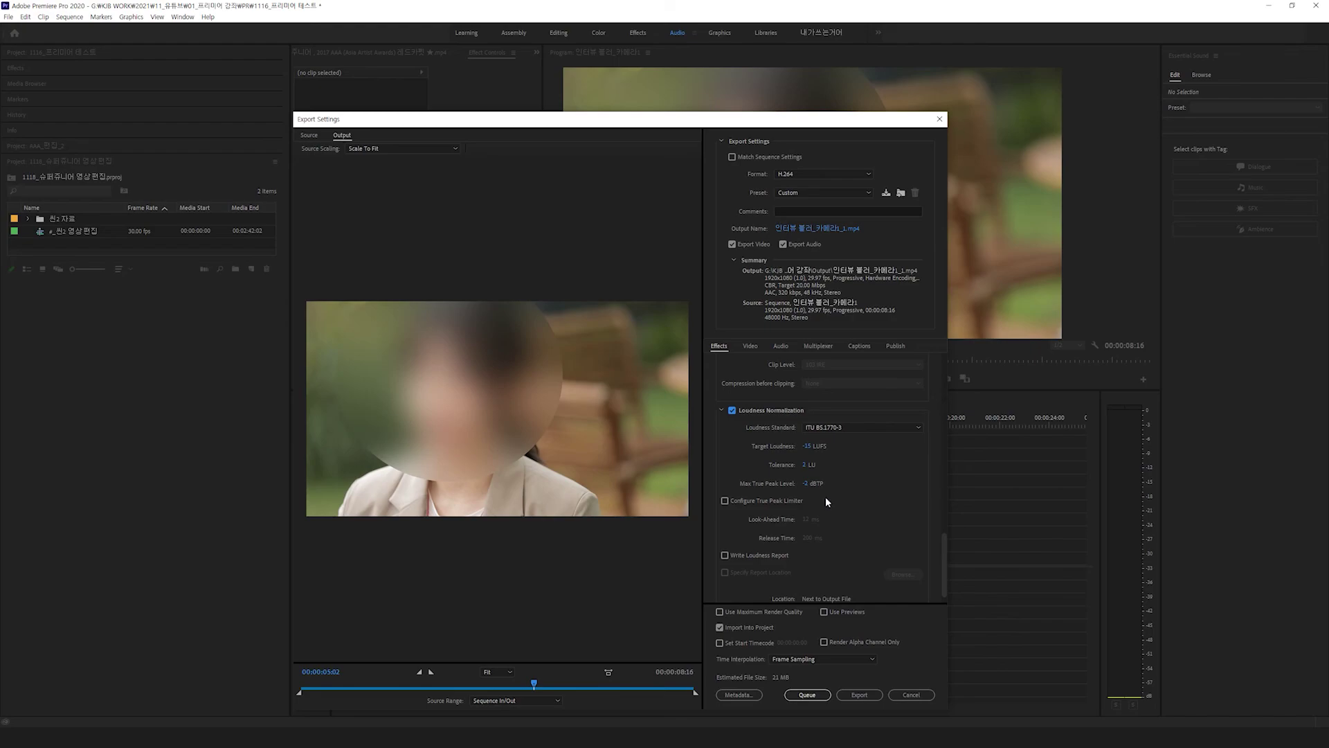
Export the sequence and return to the Editing workspace
{"action": "left_click", "coordinate": [866, 695]}
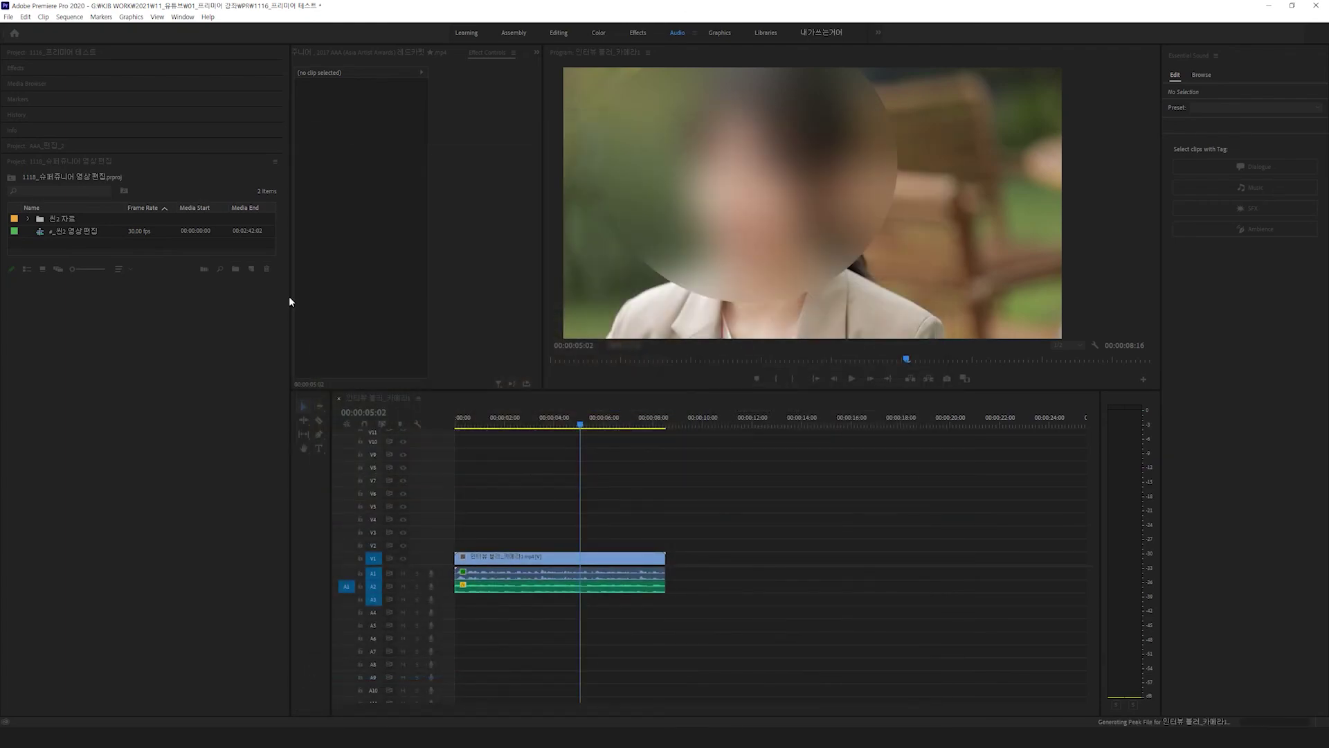
{"action": "left_click", "coordinate": [554, 34]}
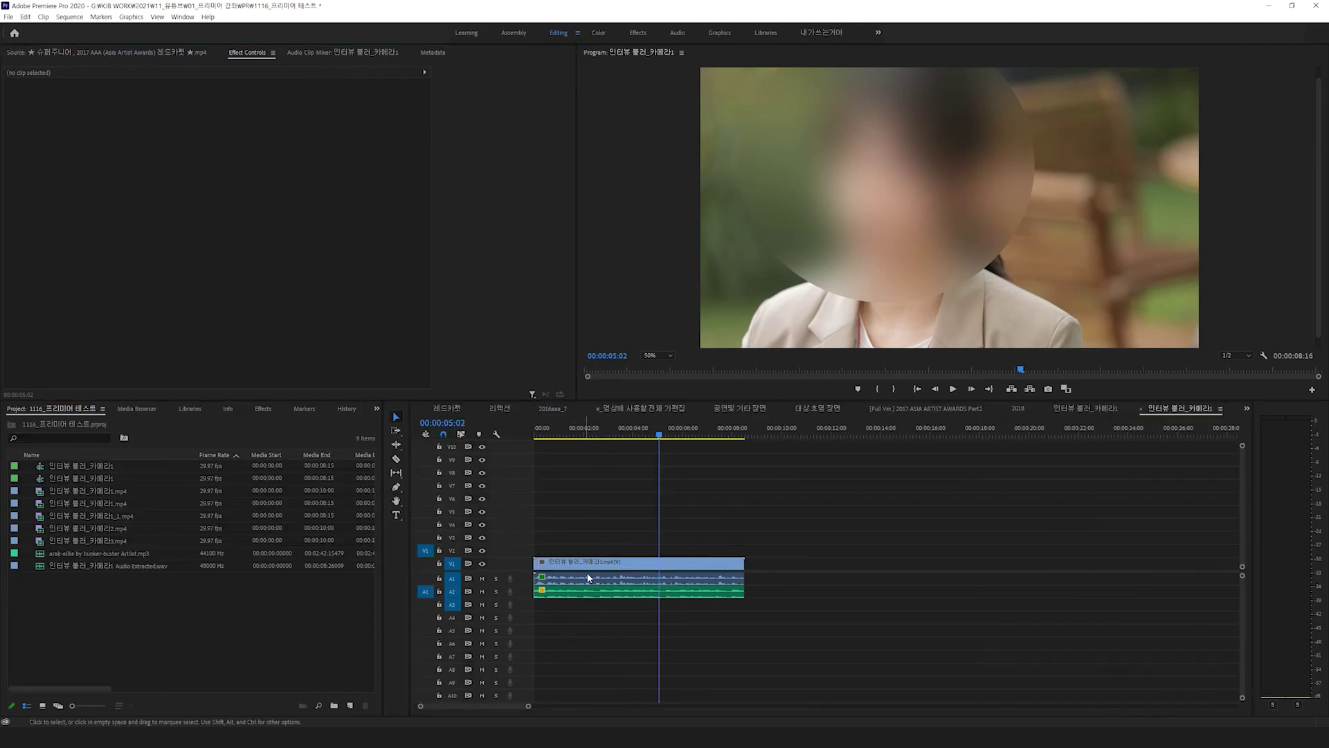
{"action": "left_click", "coordinate": [798, 475]}
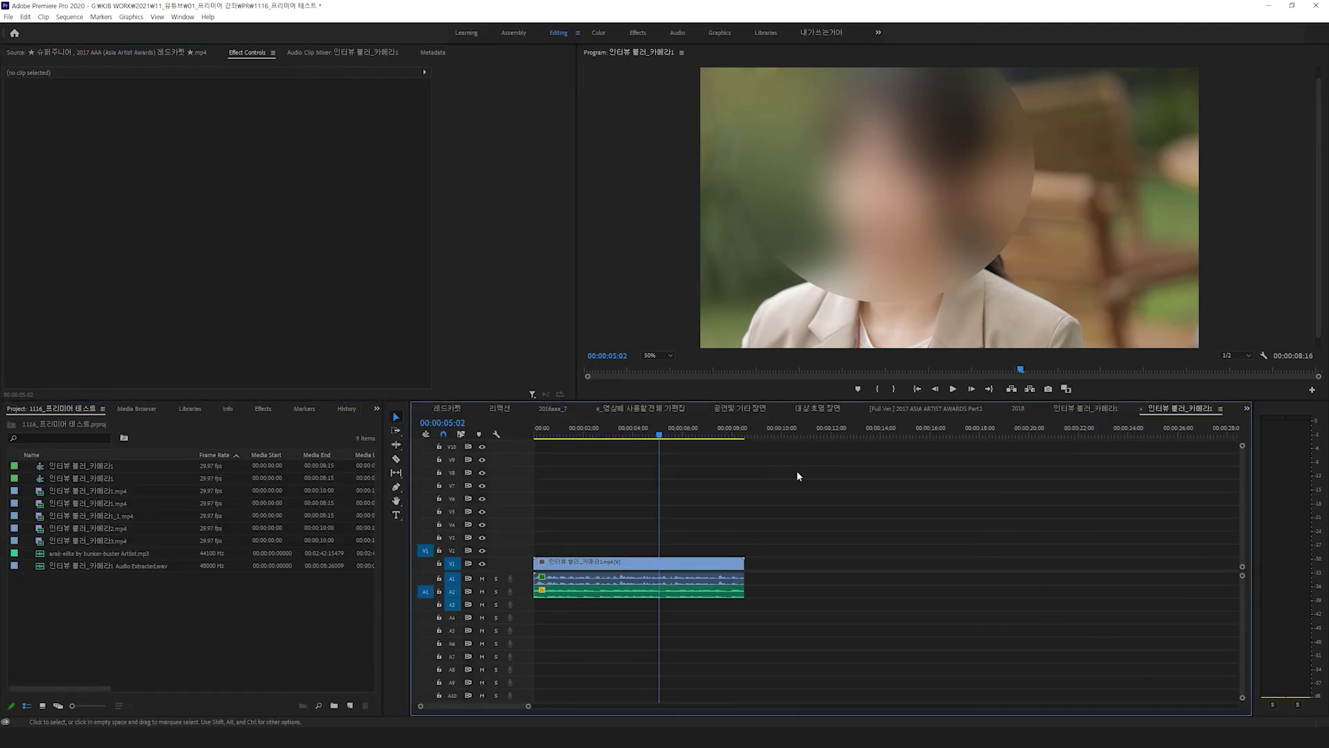
Switch to After Effects and show the effect controls of the interview video layer
{"action": "left_click", "coordinate": [113, 605]}
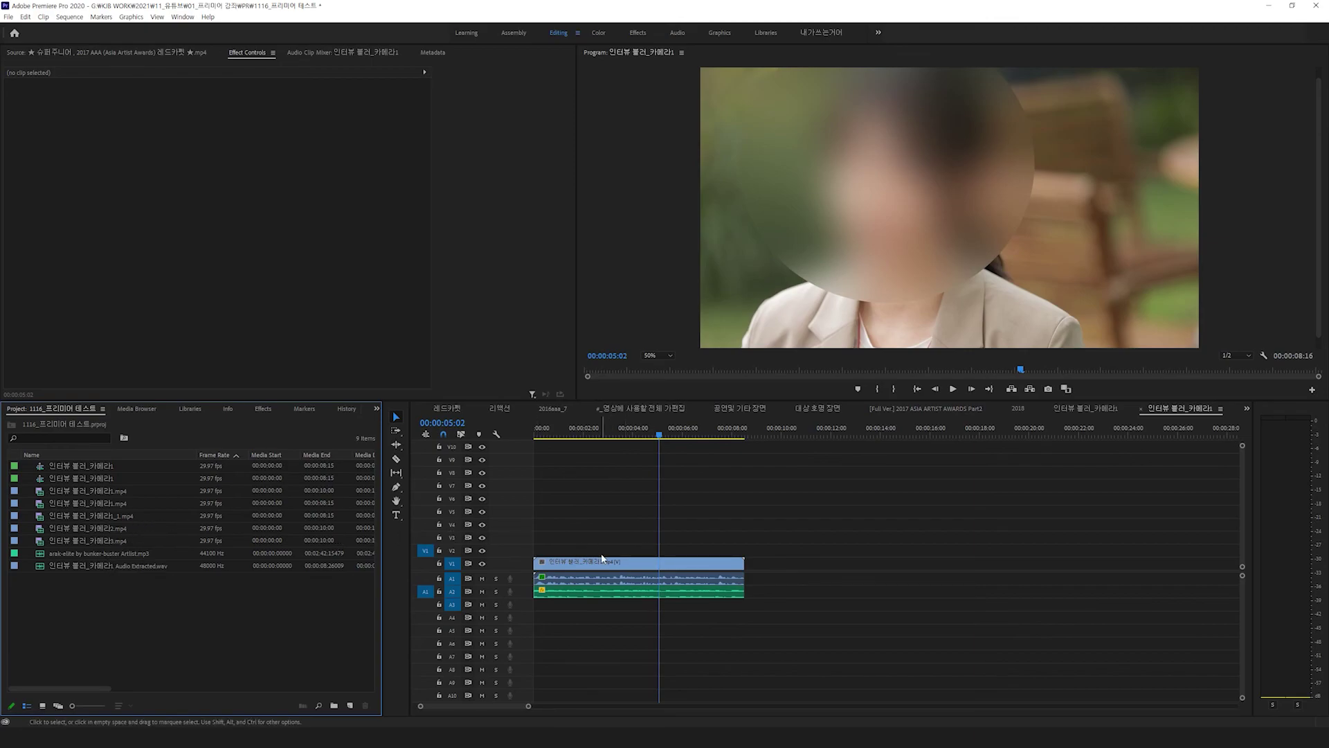
{"action": "left_click", "coordinate": [109, 516]}
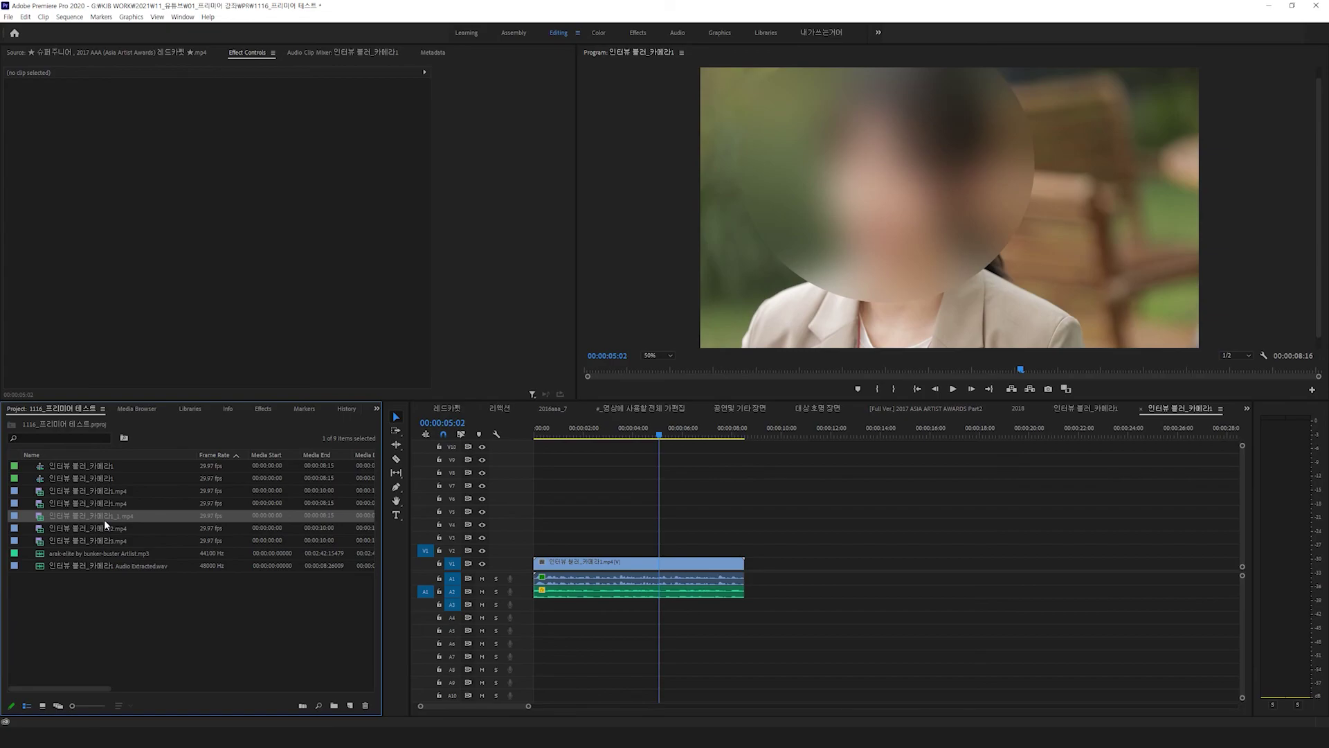
{"action": "left_click", "coordinate": [115, 599]}
{"action": "left_click", "coordinate": [63, 516]}
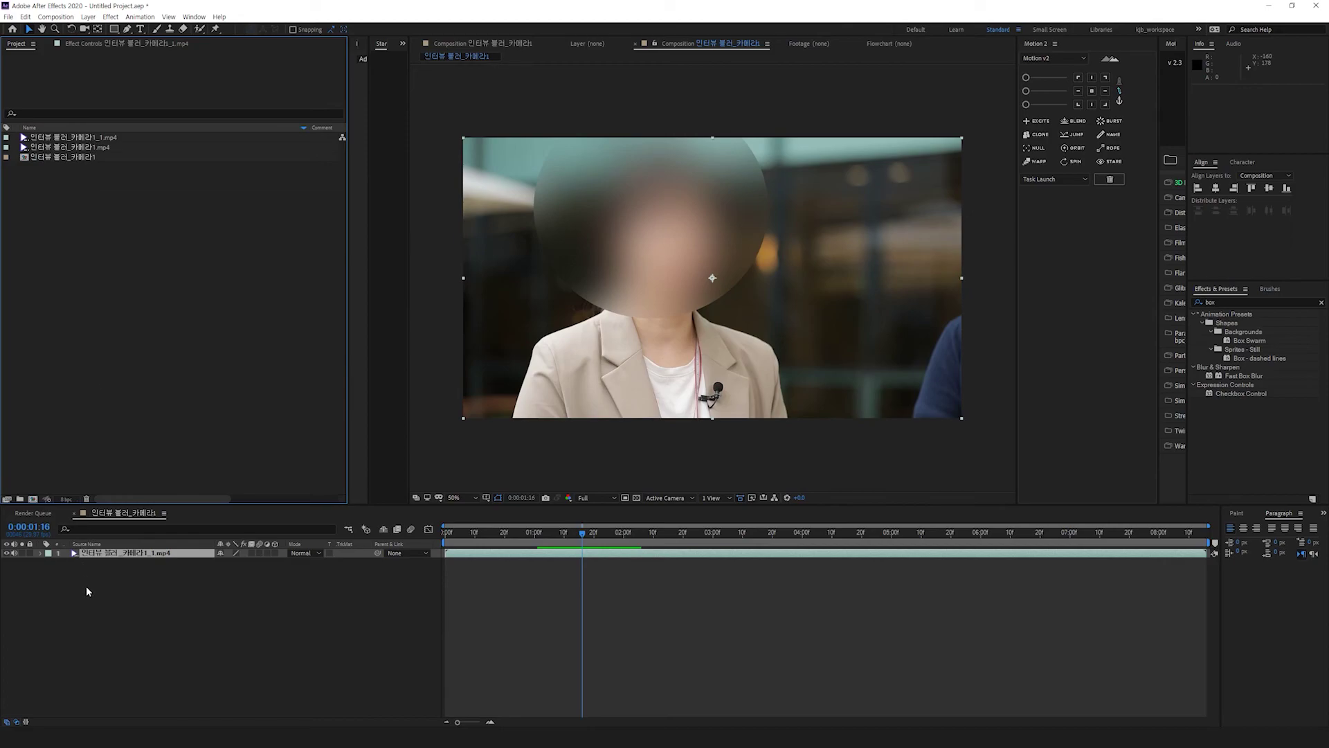
{"action": "left_click", "coordinate": [104, 554]}
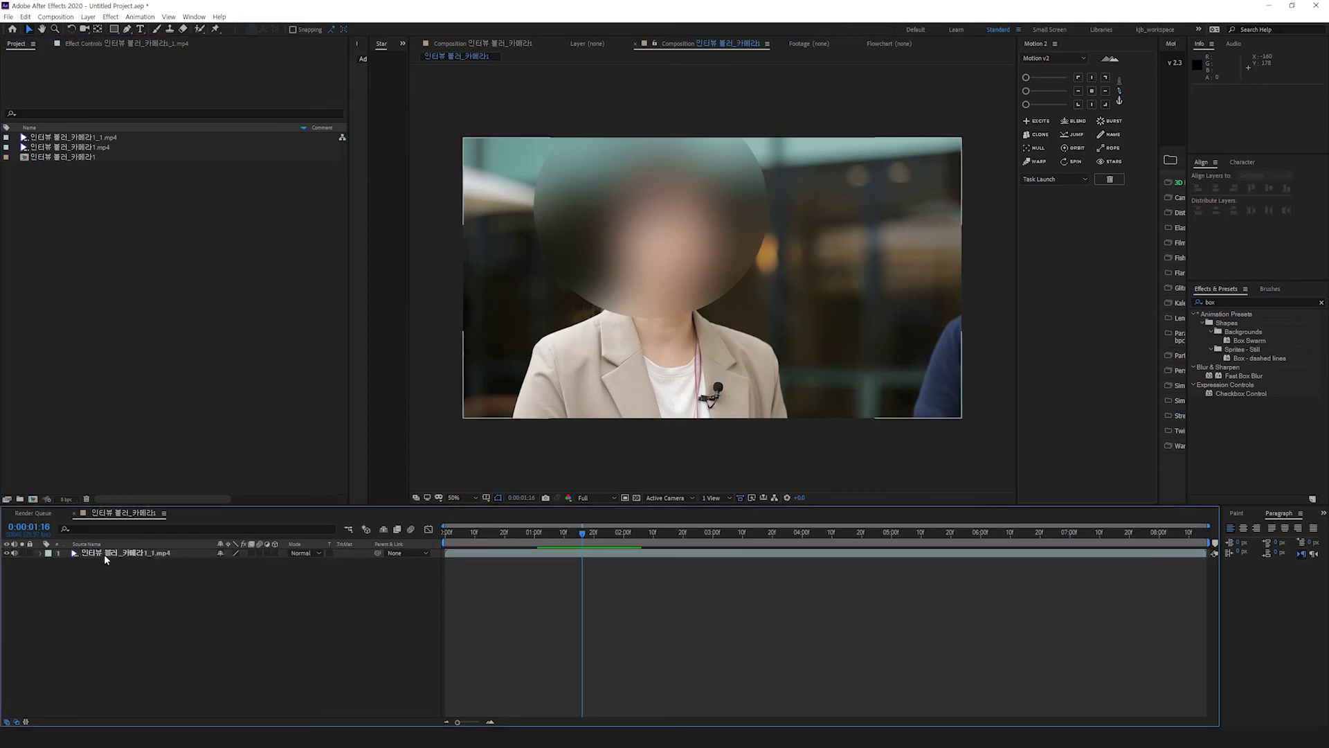
{"action": "left_click", "coordinate": [106, 553]}
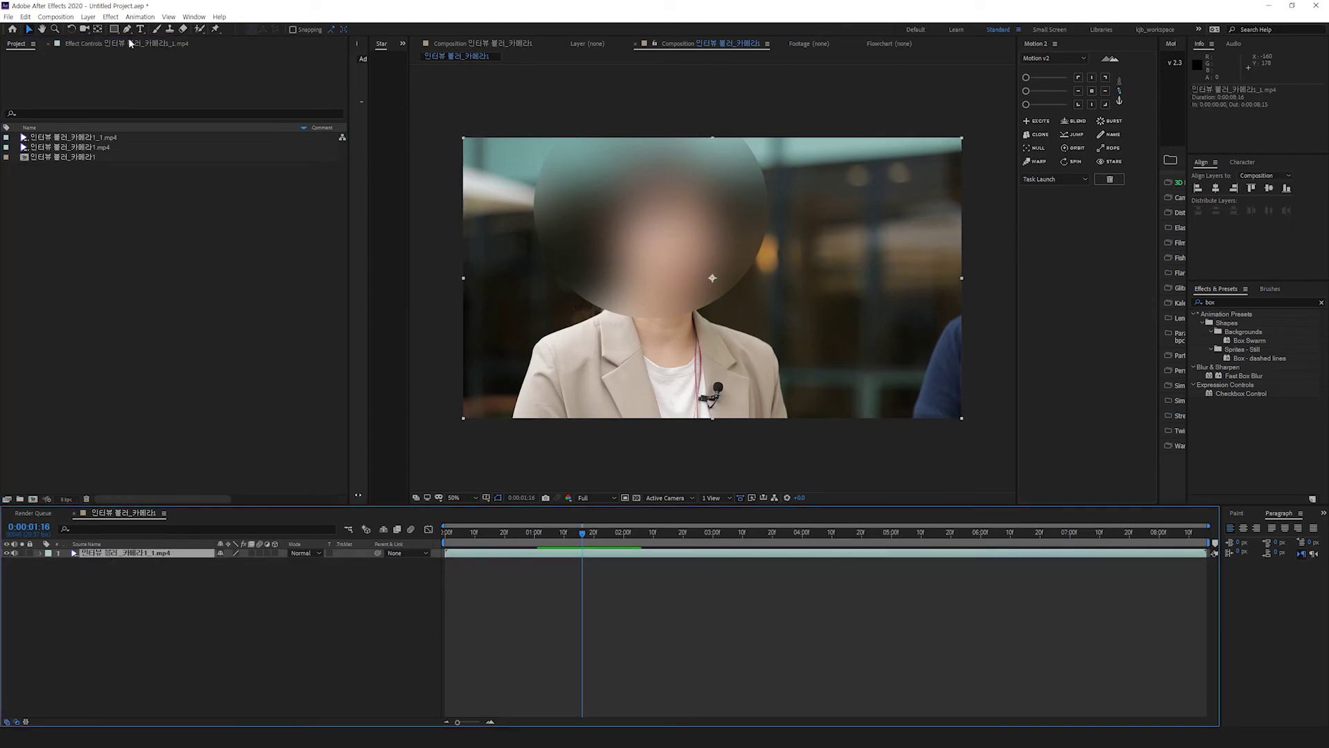
{"action": "left_click", "coordinate": [115, 44]}
{"action": "left_click", "coordinate": [126, 553]}
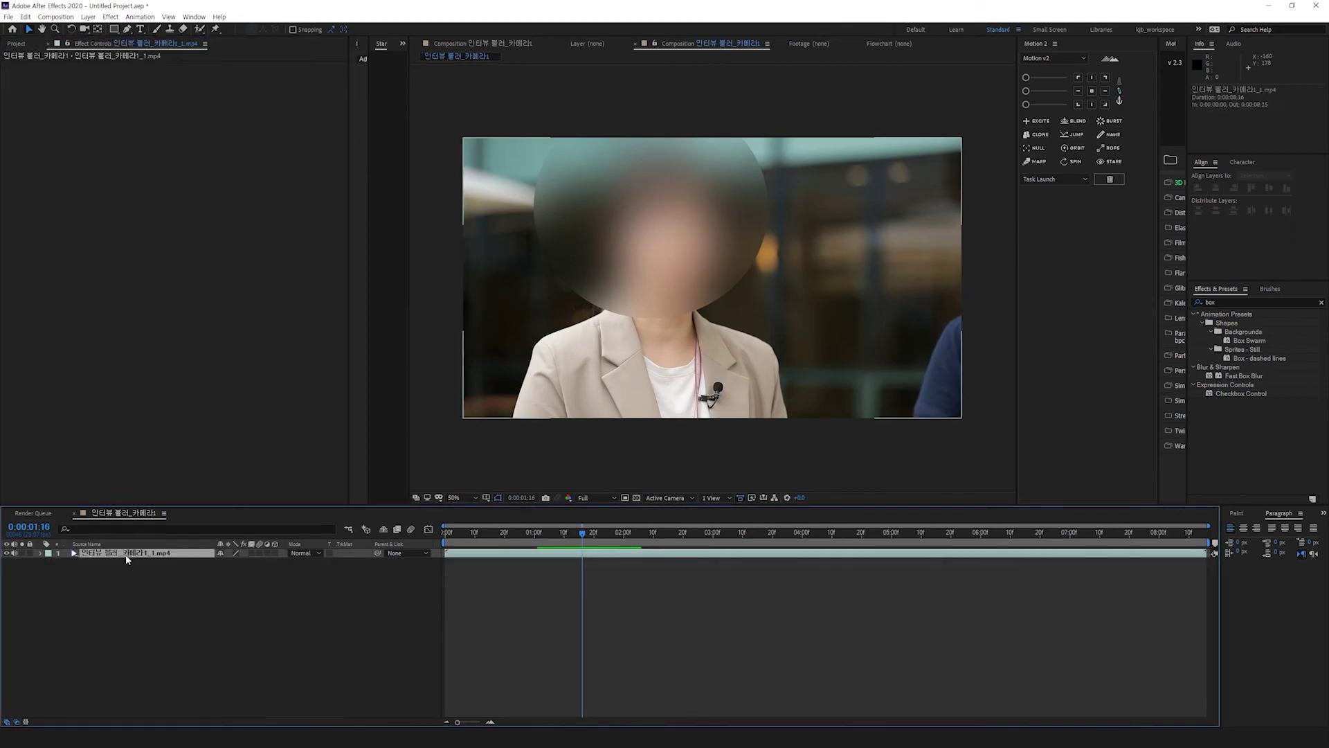
{"action": "left_click", "coordinate": [24, 80]}
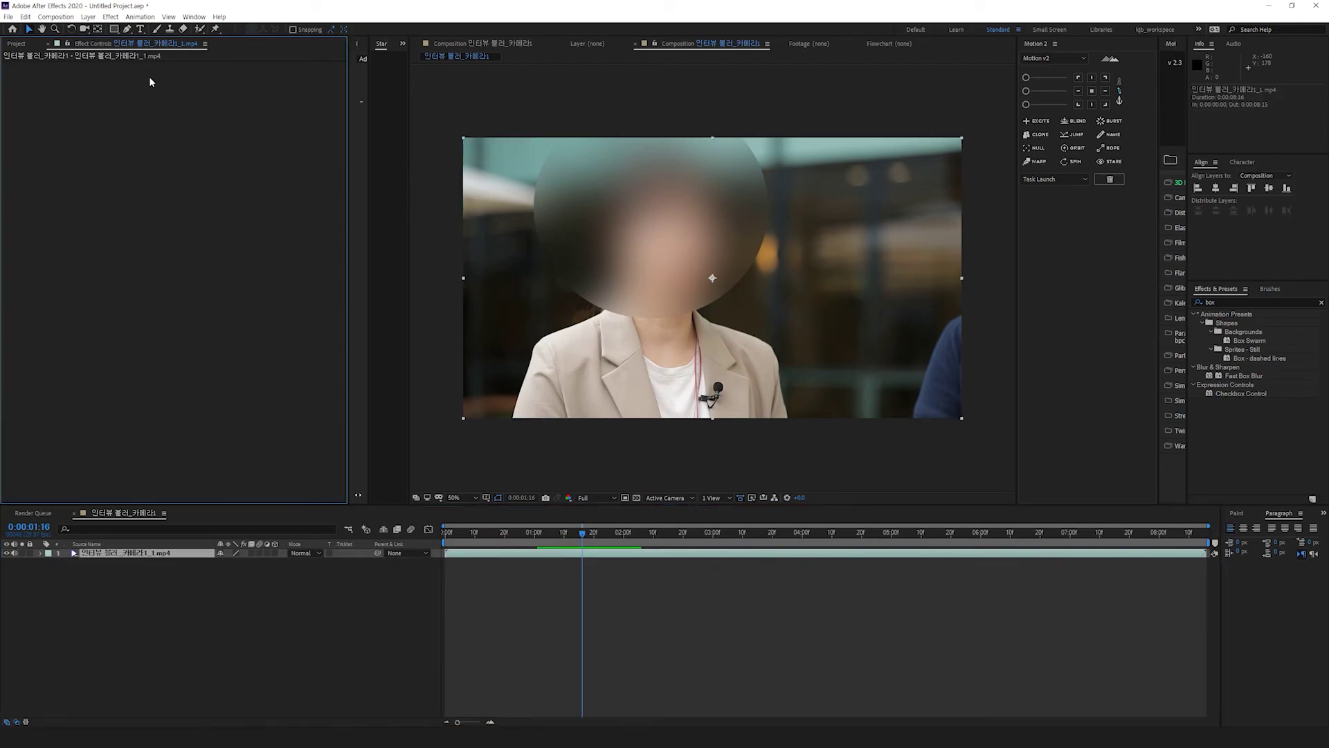
Switch to Premiere Pro, show the 1118_슈퍼주니어 영상 편집 project and open the 슈퍼주니어-Dont Don-MV-DV-master sequence from its footage bin
{"action": "key", "text": "alt+Tab"}
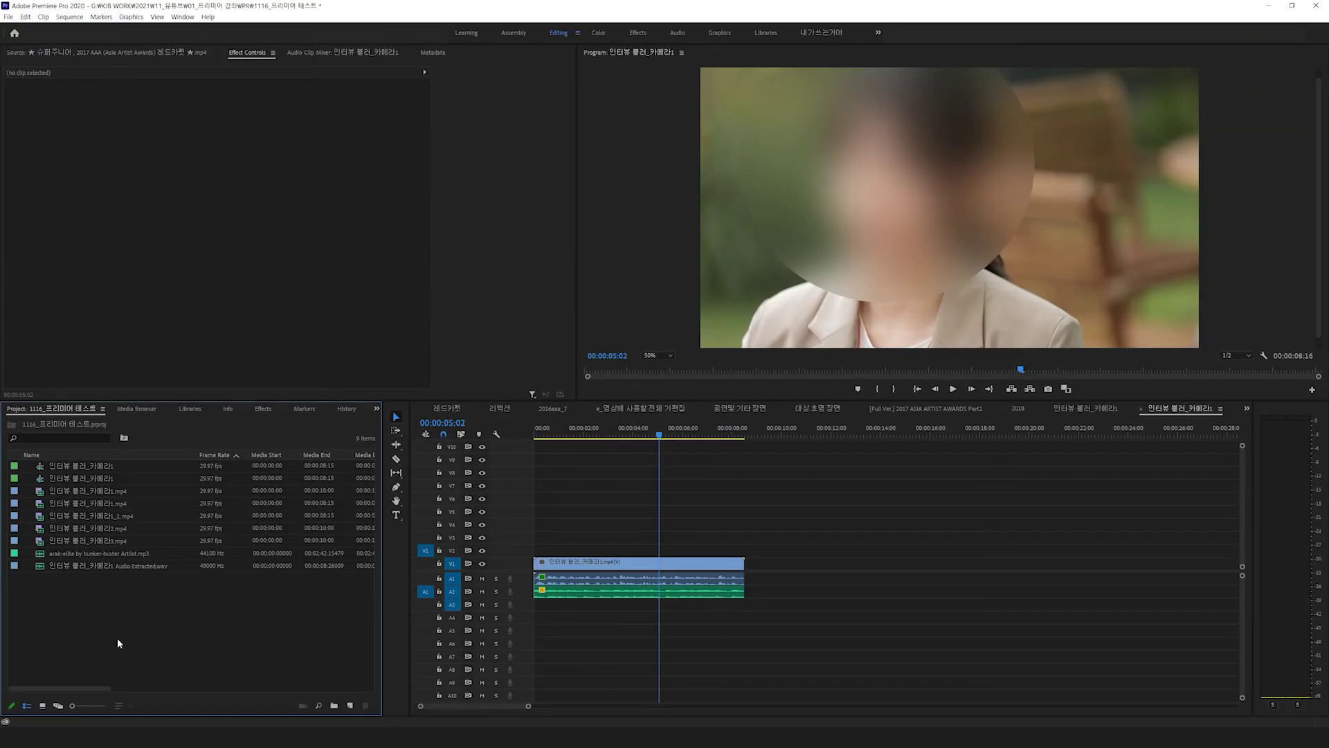
{"action": "left_click", "coordinate": [376, 409]}
{"action": "left_click", "coordinate": [430, 501]}
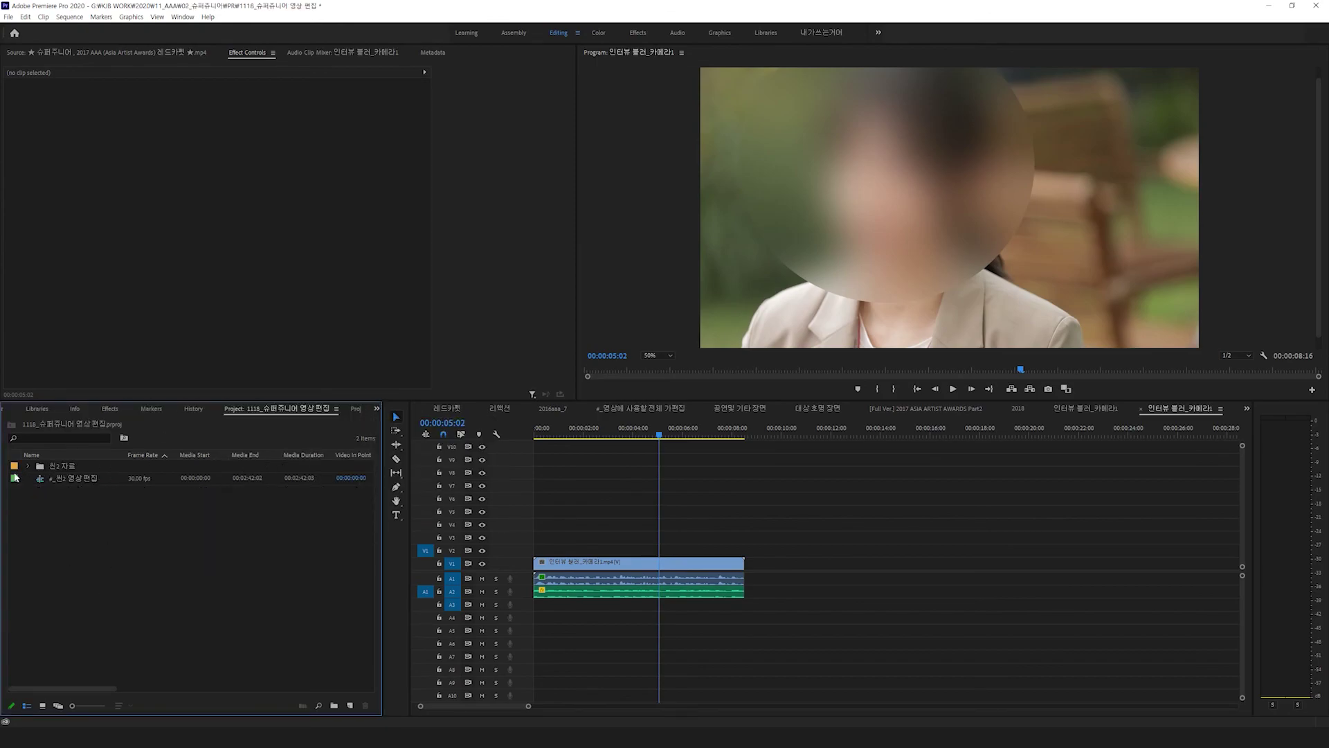
{"action": "double_click", "coordinate": [57, 483]}
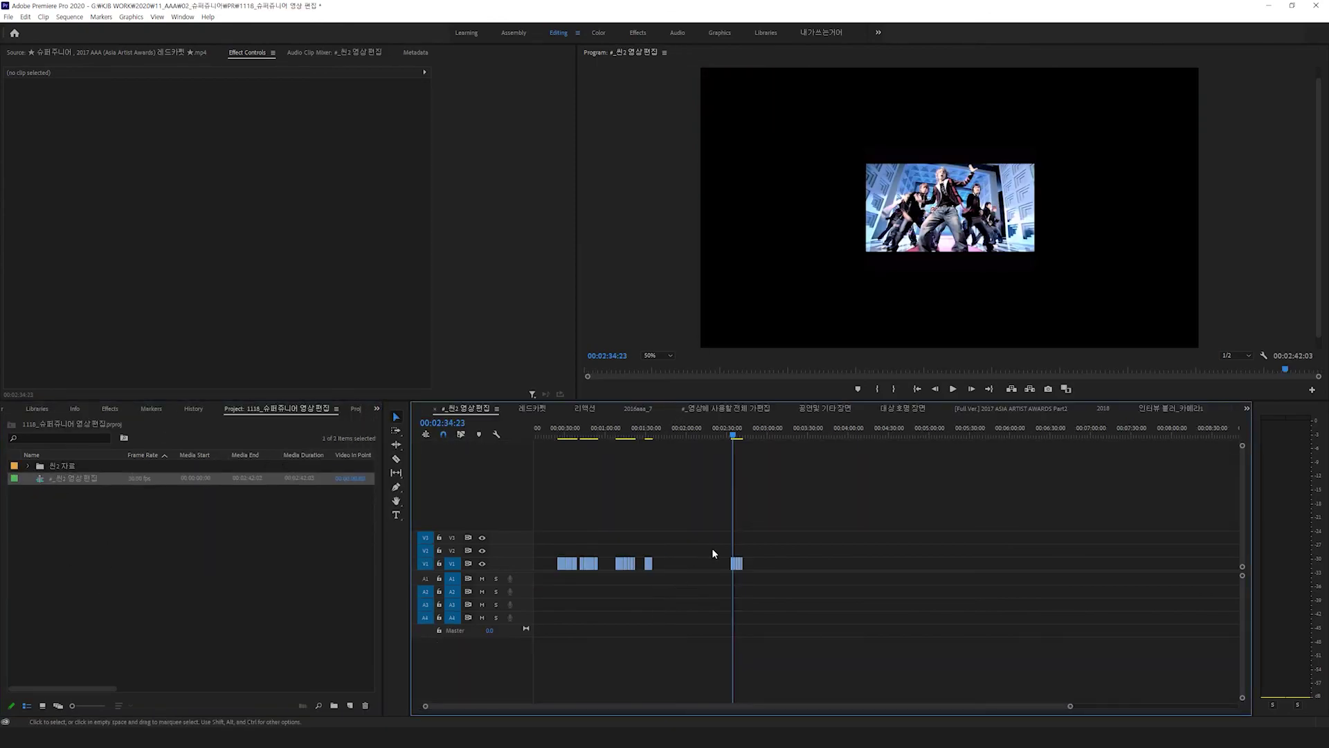
{"action": "left_click", "coordinate": [35, 469]}
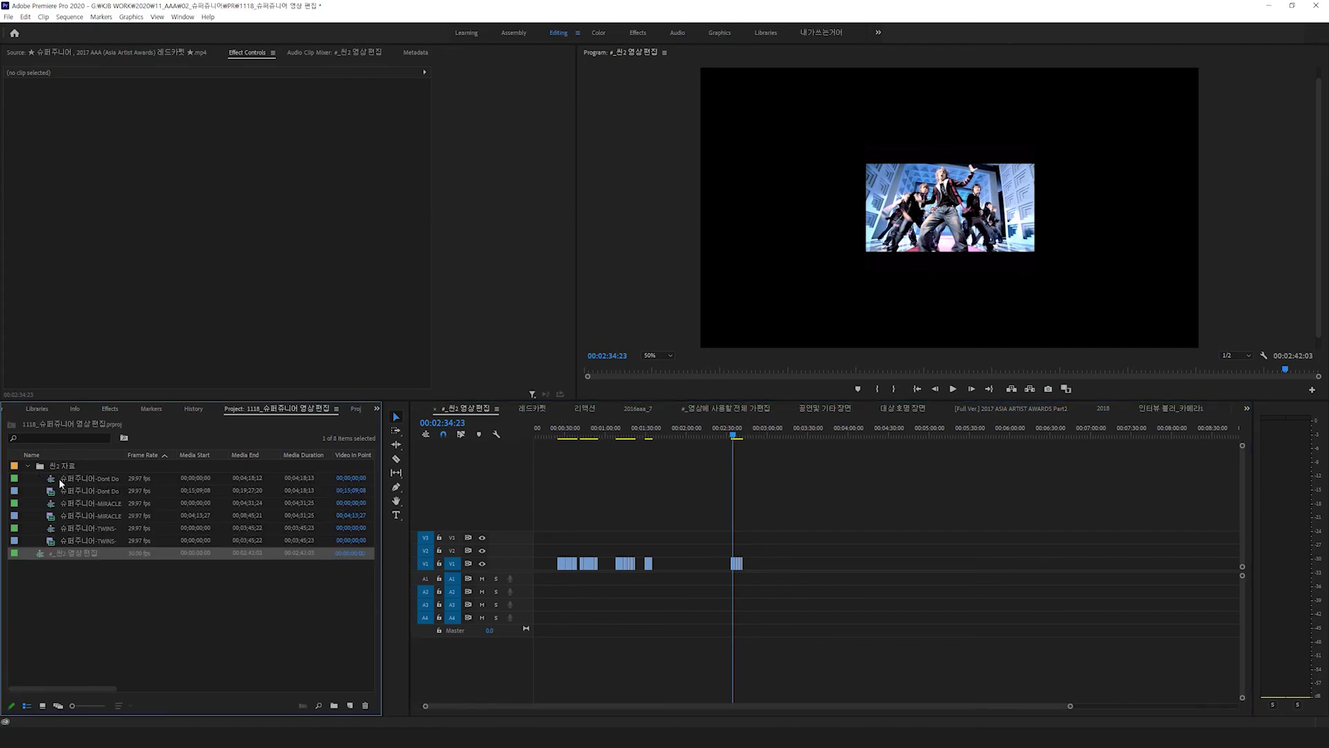
{"action": "double_click", "coordinate": [64, 480]}
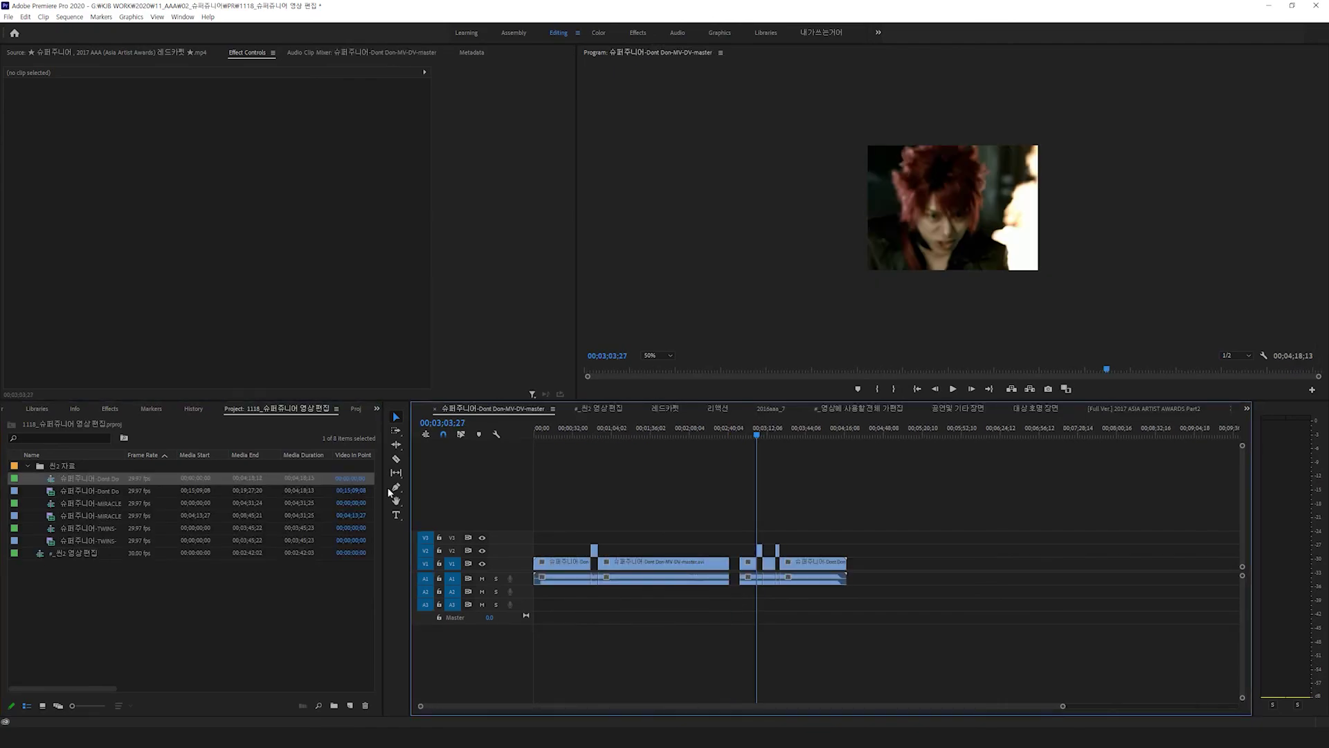
Copy the short V1 clip just before the playhead with its audio and paste it into the After Effects interview composition
{"action": "left_click", "coordinate": [746, 563]}
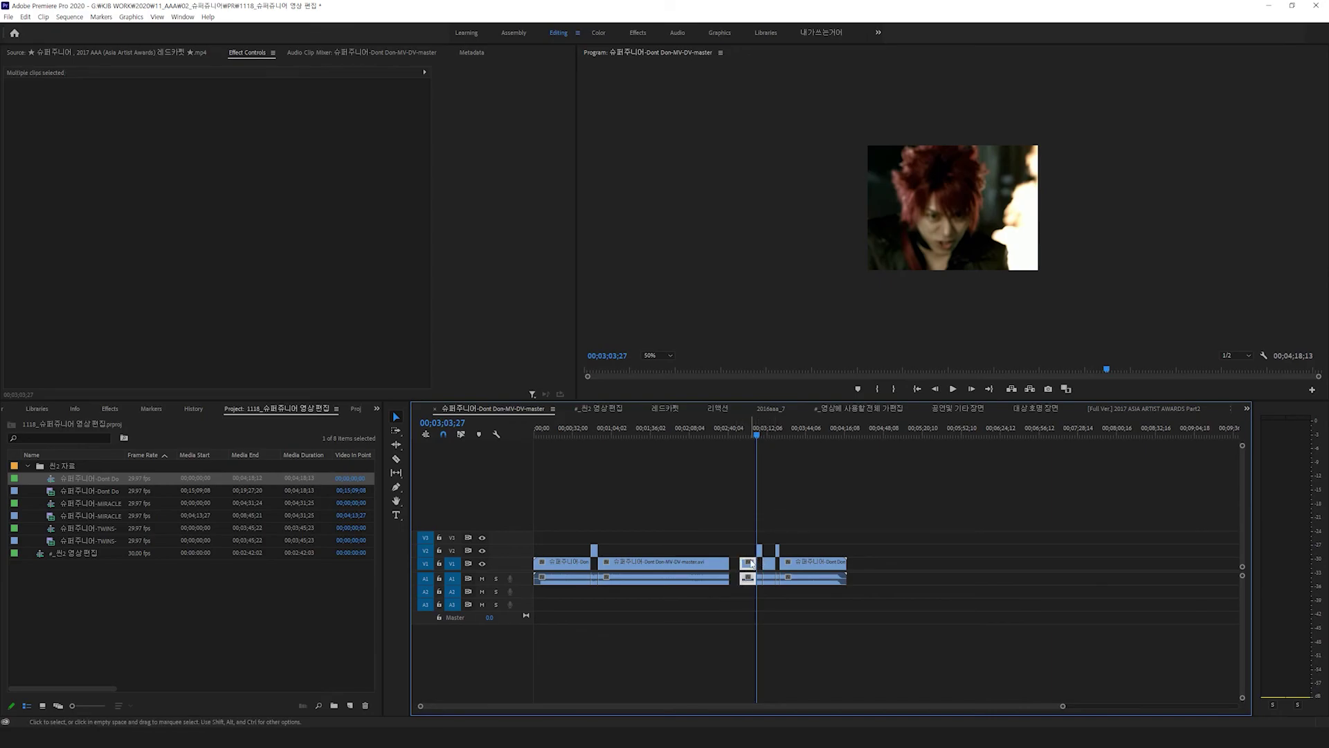
{"action": "key", "text": "ctrl+c"}
{"action": "key", "text": "alt+Tab"}
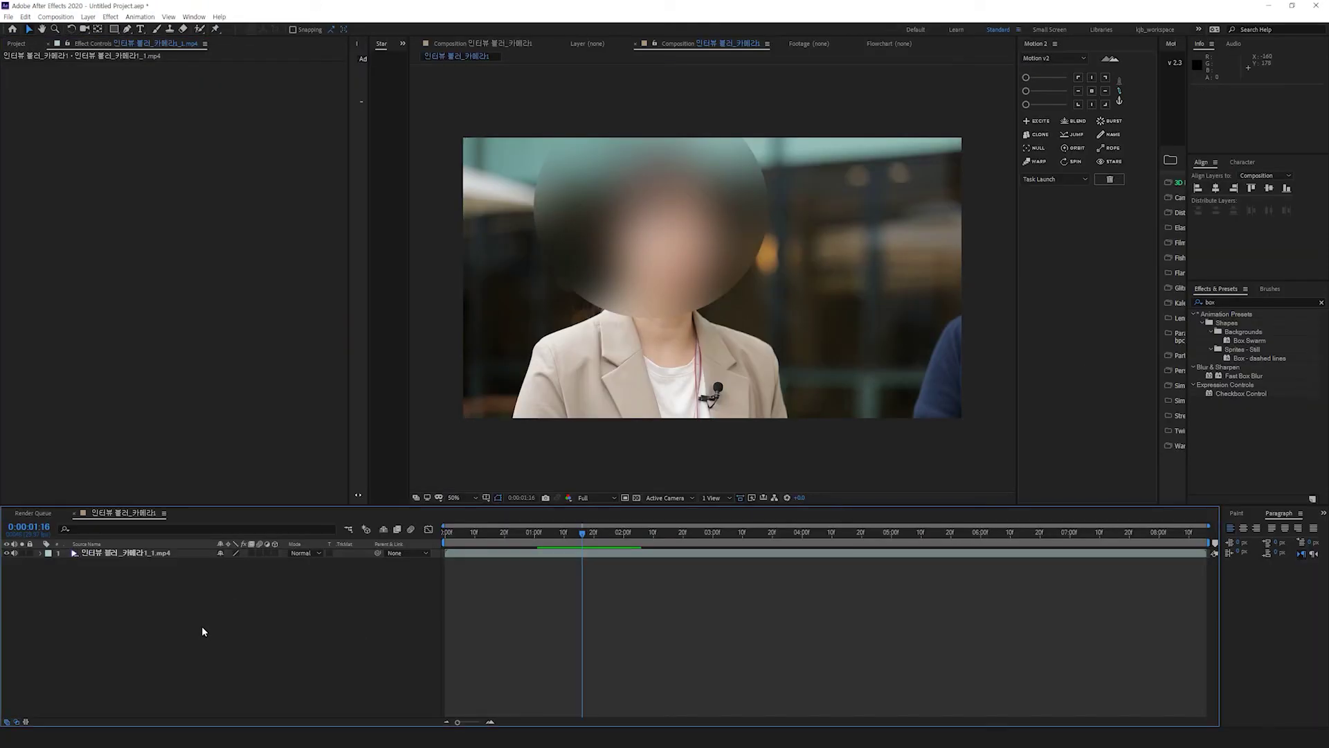
{"action": "key", "text": "ctrl+v"}
{"action": "left_click", "coordinate": [98, 626]}
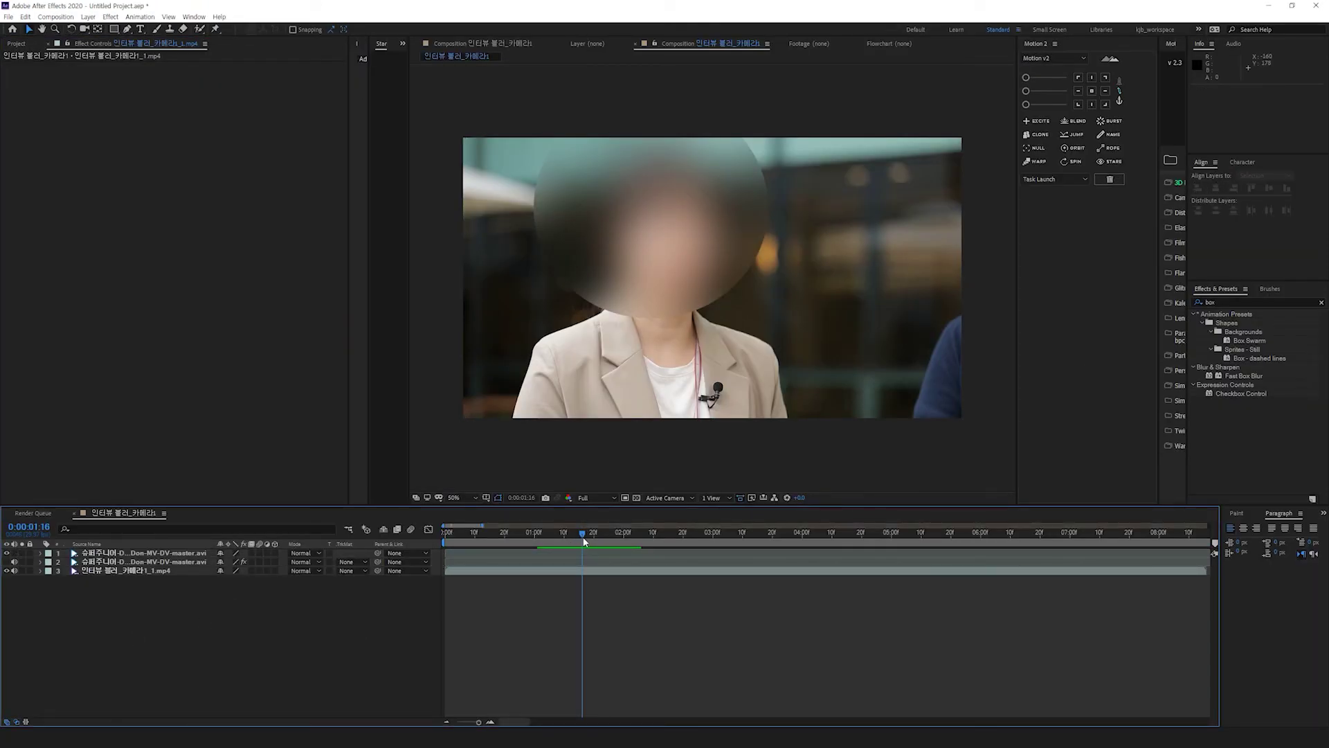
Move both pasted layers to start at 0:00:01:16, show the second layer's effects, and hide the interview layer
{"action": "left_click", "coordinate": [149, 554]}
{"action": "left_click", "coordinate": [150, 561], "text": "shift"}
{"action": "key", "text": "bracketleft"}
{"action": "left_click", "coordinate": [226, 654]}
{"action": "left_click", "coordinate": [99, 562]}
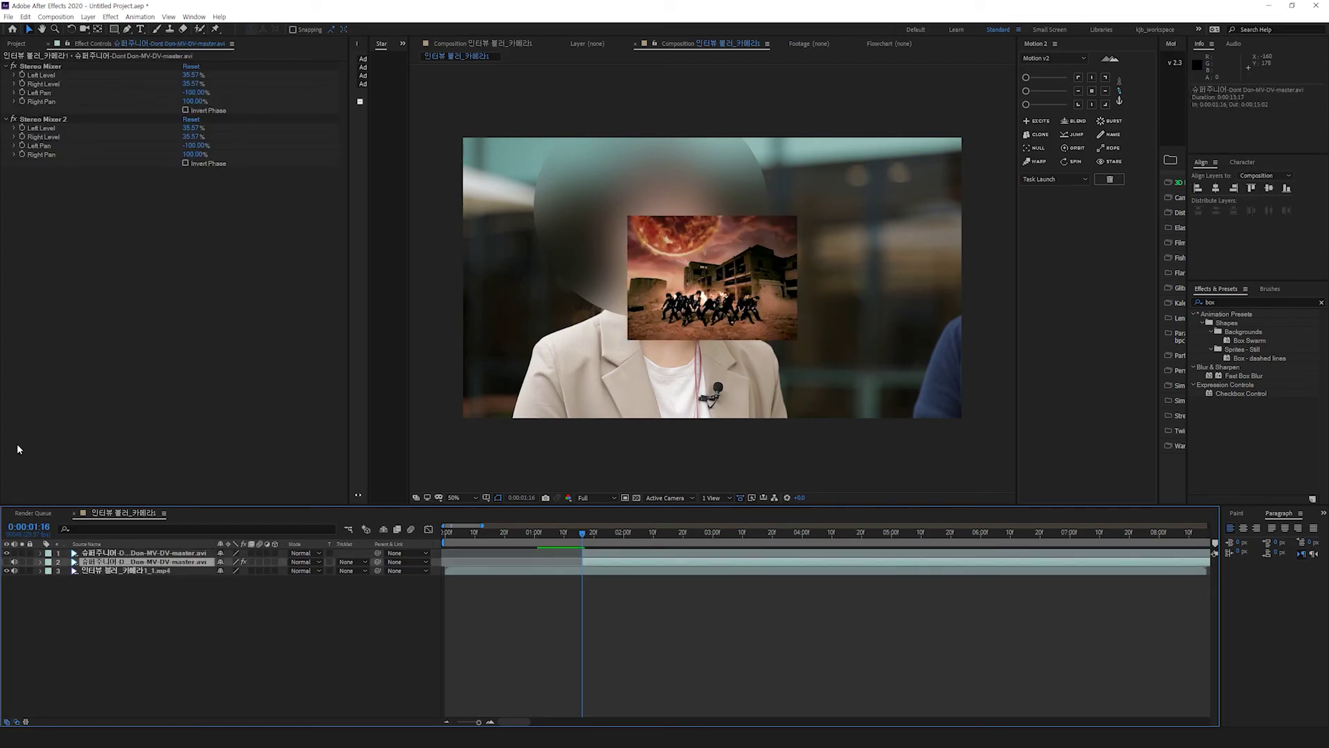
{"action": "left_click", "coordinate": [6, 570]}
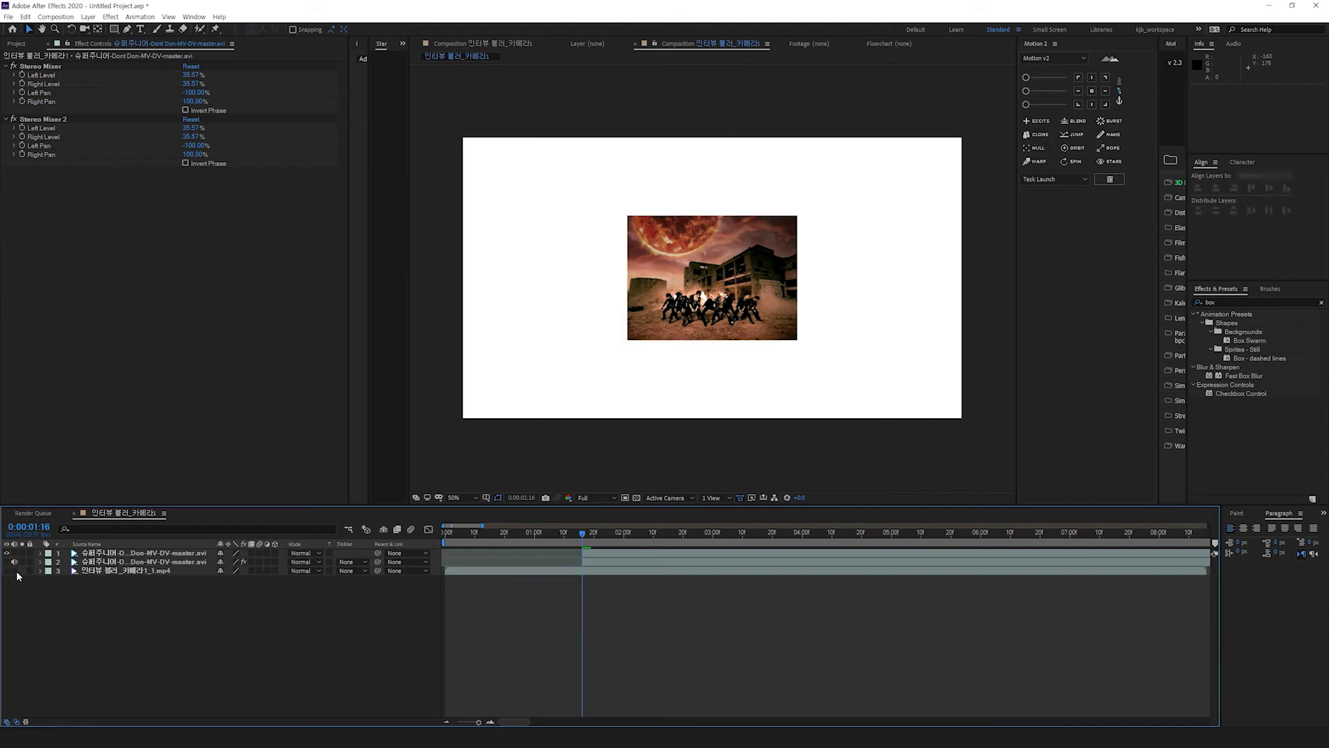
Remove both Stereo Mixer effects from the pasted audio layer and delete that layer
{"action": "left_click", "coordinate": [36, 120]}
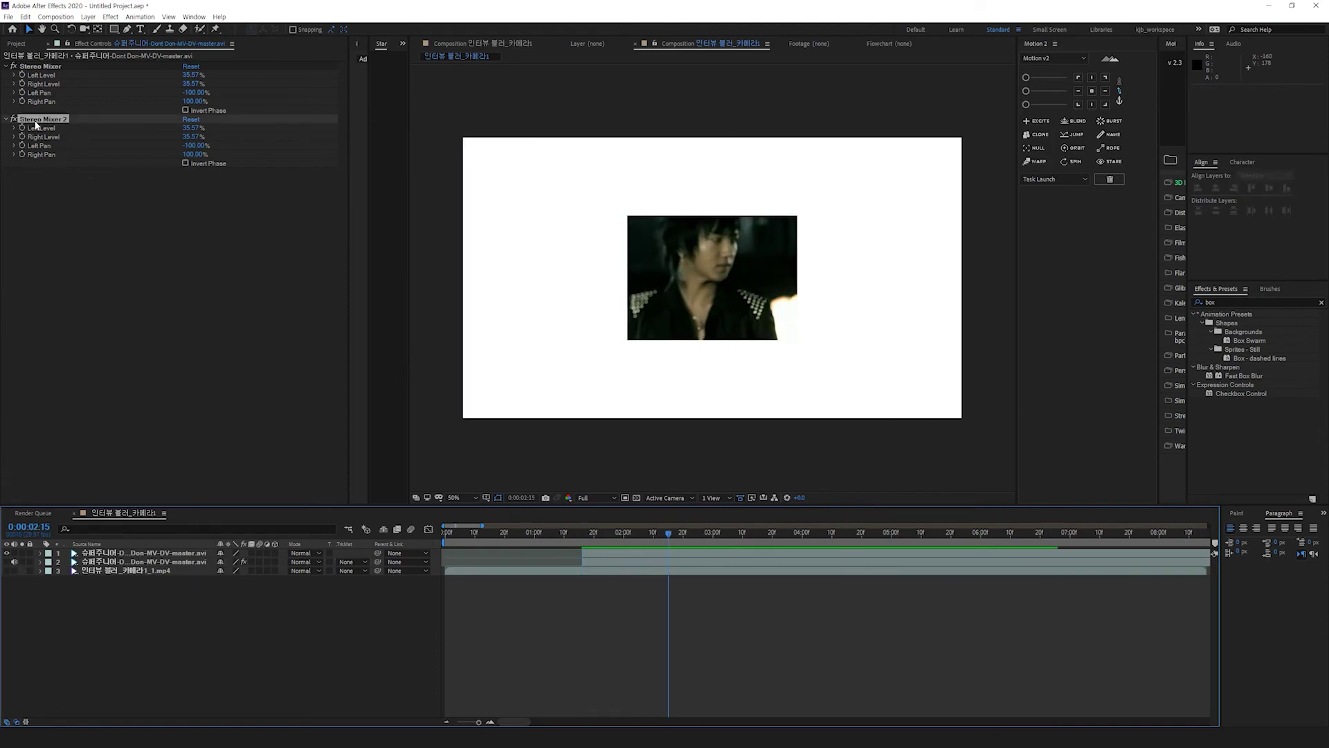
{"action": "left_click", "coordinate": [33, 67], "text": "ctrl"}
{"action": "key", "text": "Delete"}
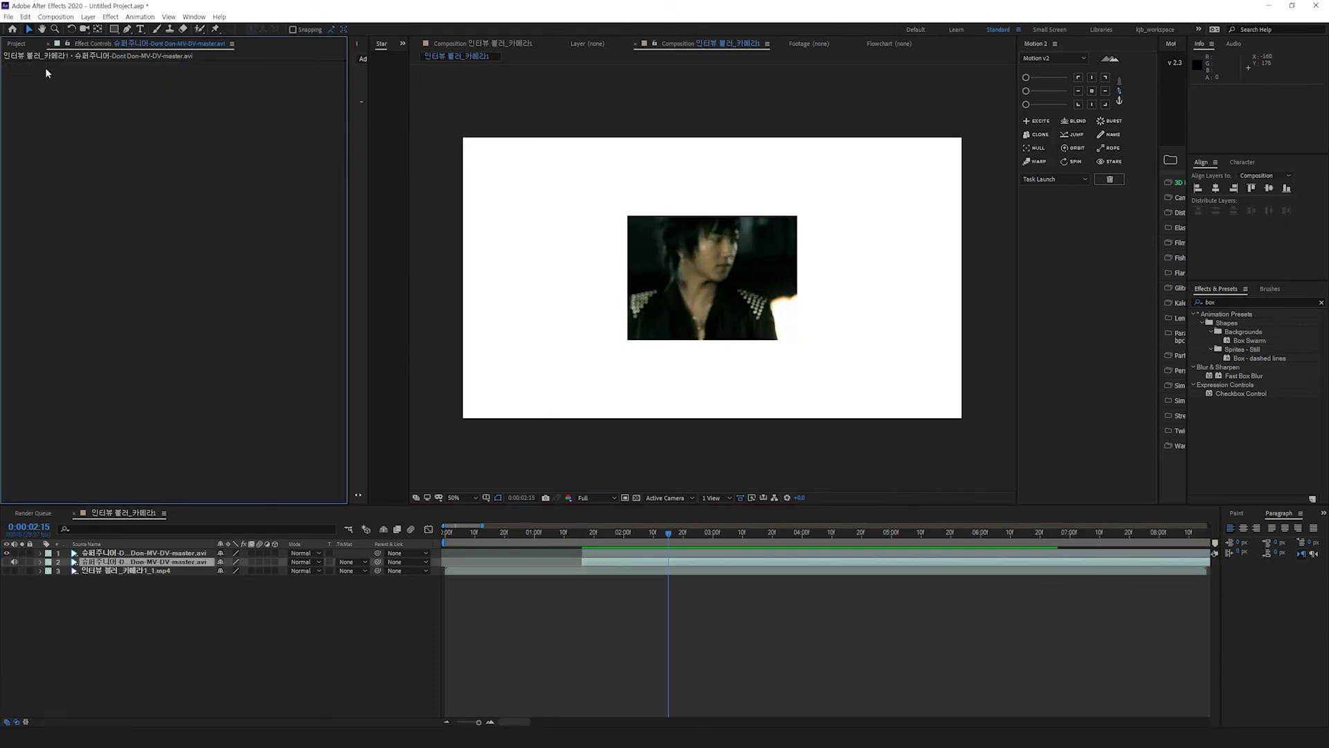
{"action": "left_click", "coordinate": [129, 561]}
{"action": "key", "text": "Delete"}
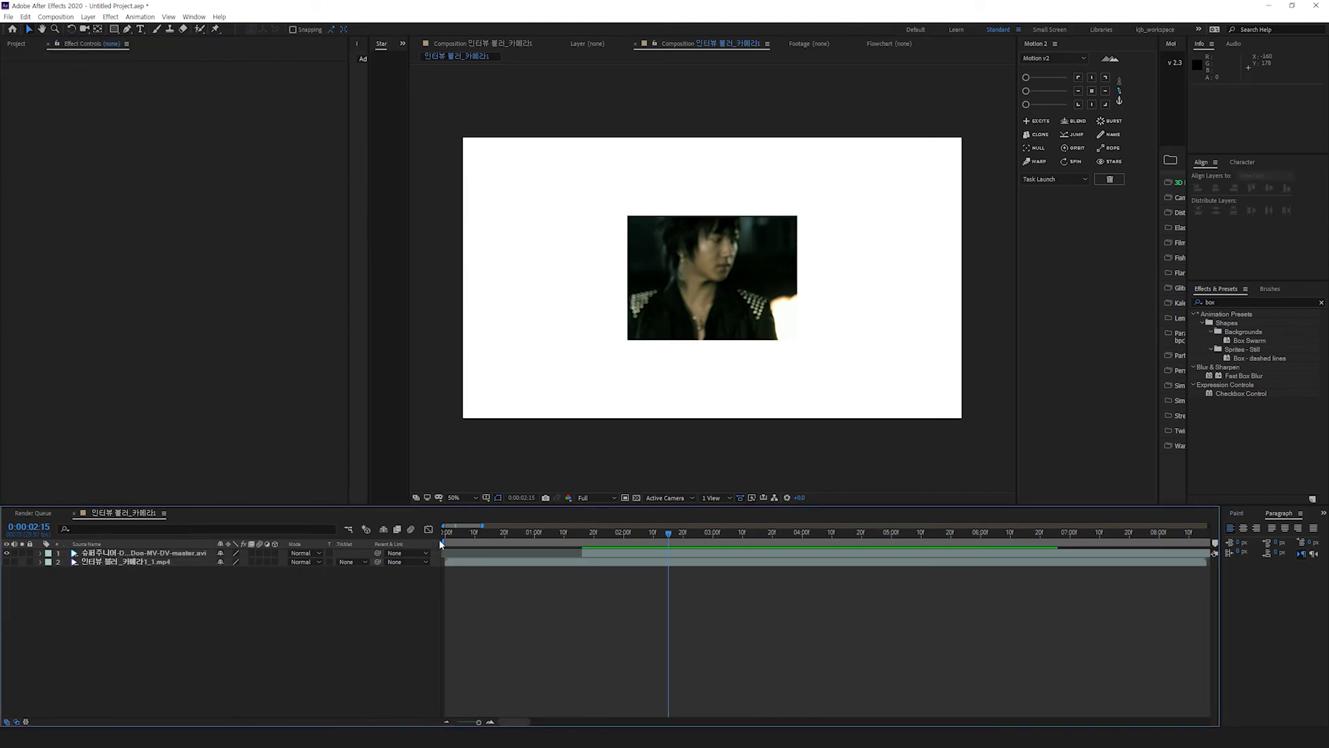
Scrub through the remaining pasted music video layer and delete it from the composition
{"action": "left_click", "coordinate": [754, 288]}
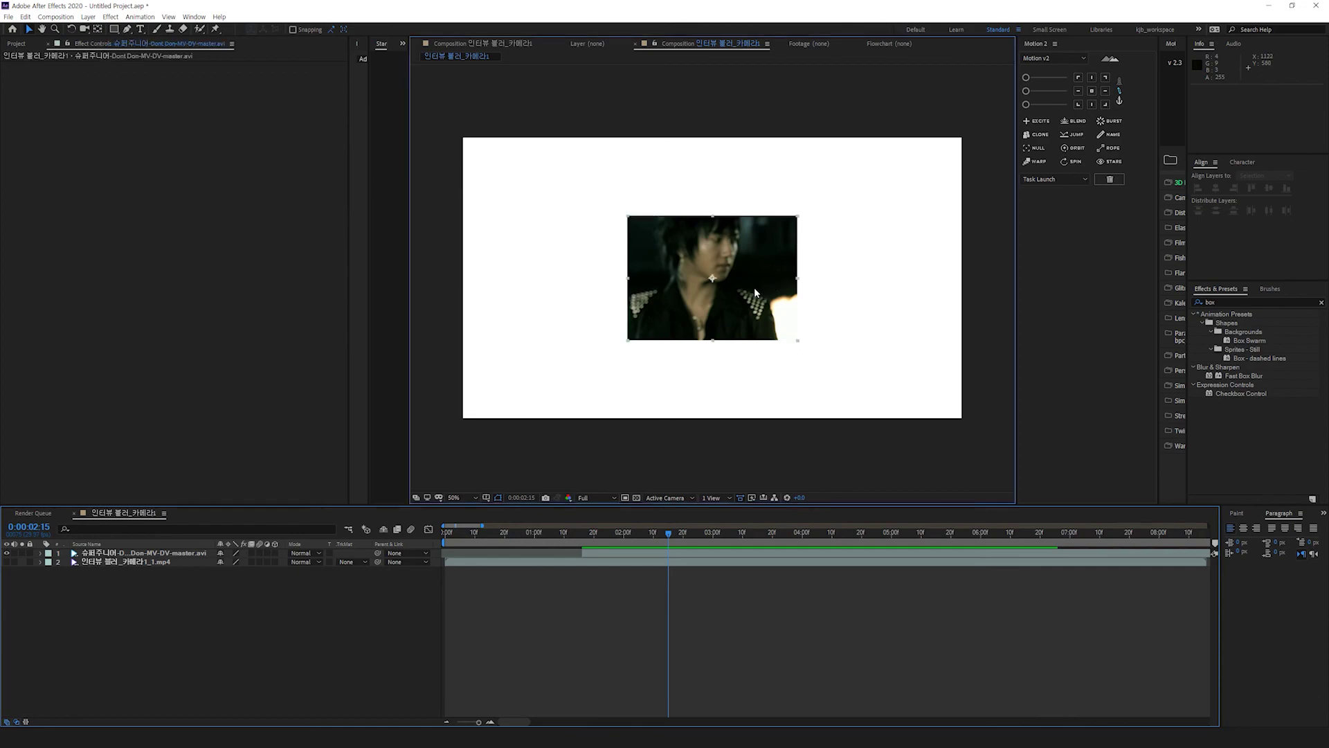
{"action": "left_click_drag", "start_coordinate": [626, 546], "coordinate": [606, 545]}
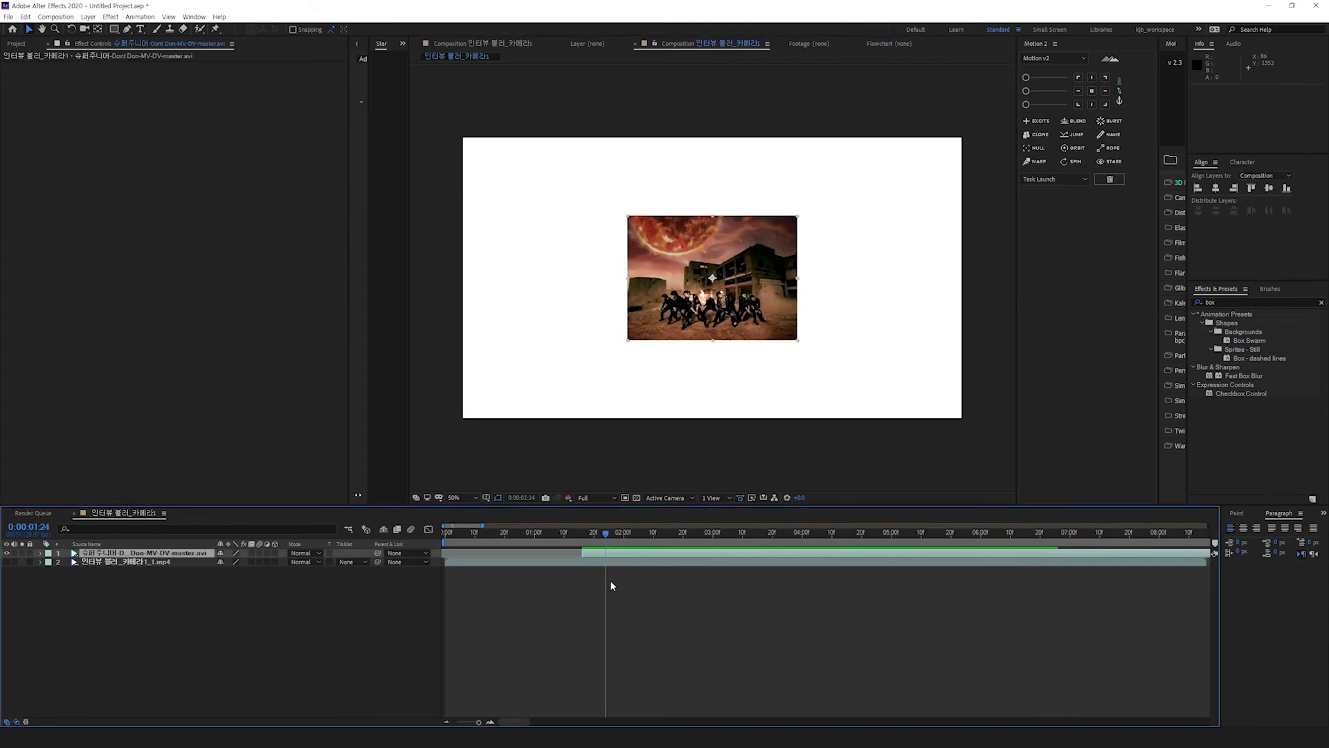
{"action": "key", "text": "Delete"}
Paste the copied clip at the start of the composition, keep only its video layer and preview it
{"action": "key", "text": "alt+Tab"}
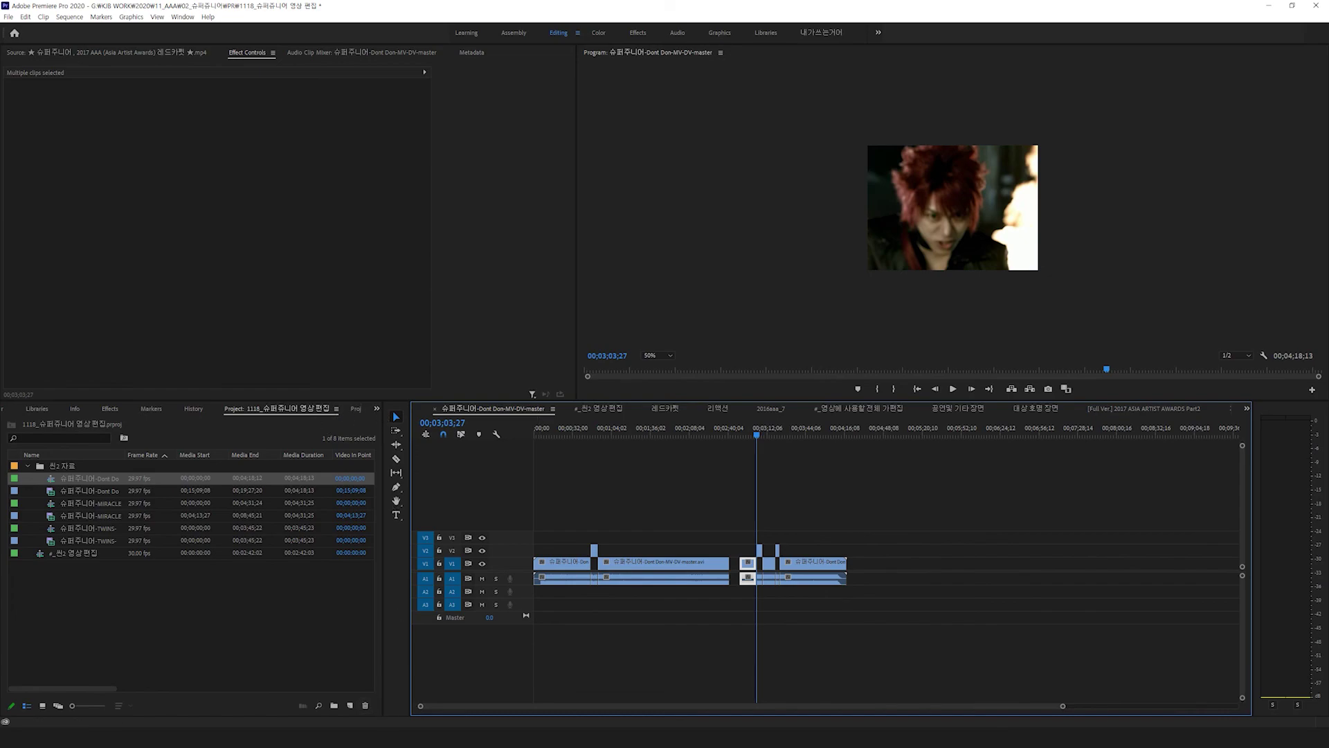
{"action": "key", "text": "alt+Tab"}
{"action": "left_click_drag", "start_coordinate": [605, 531], "coordinate": [353, 543]}
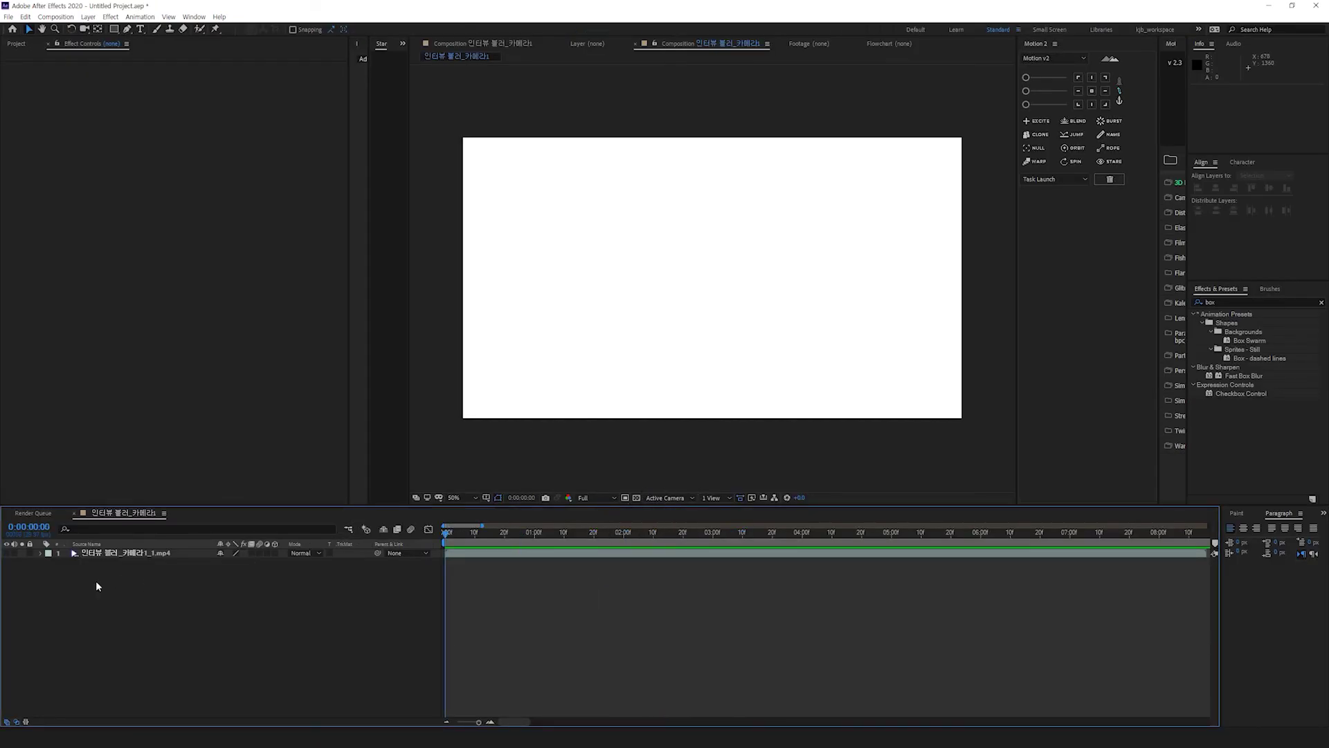
{"action": "key", "text": "ctrl+v"}
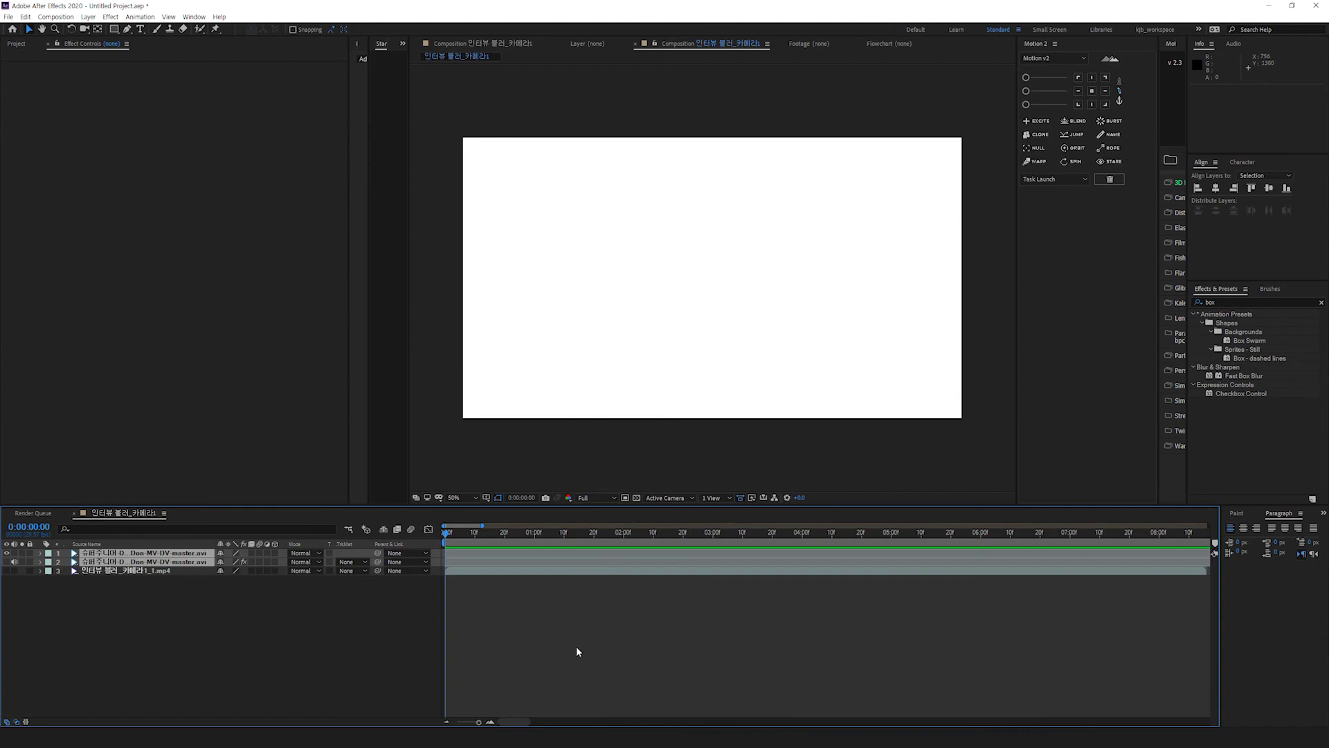
{"action": "key", "text": "ctrl+z"}
{"action": "key", "text": "space"}
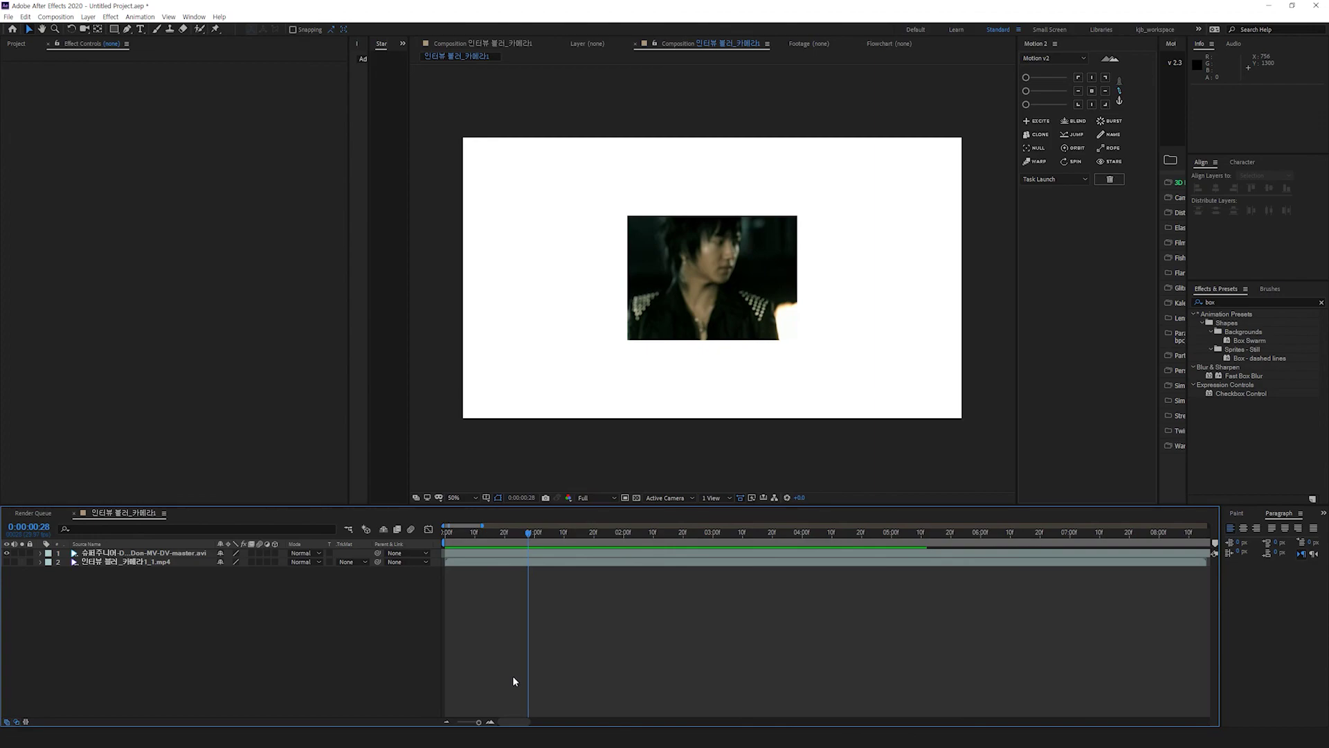
Switch to Premiere Pro and look through the open projects, including the contents of AAA_편집_2
{"action": "key", "text": "alt+Tab"}
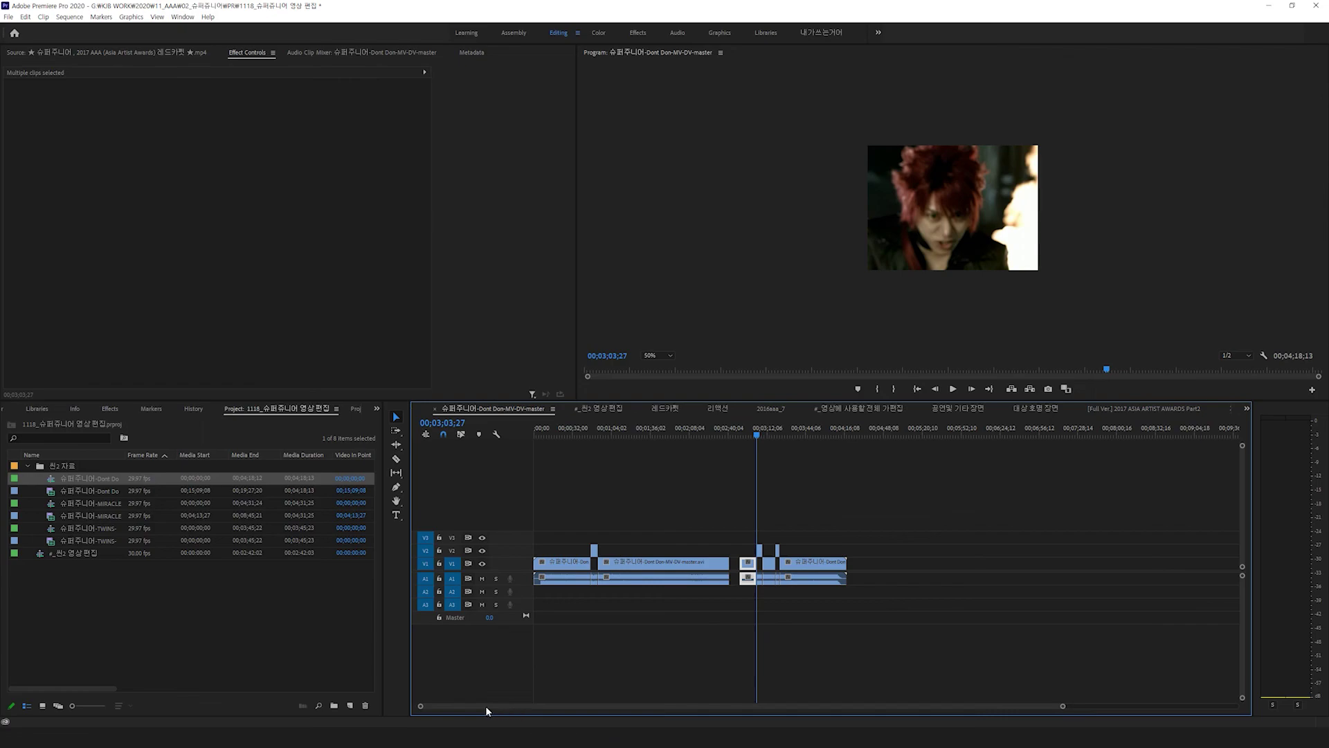
{"action": "left_click", "coordinate": [378, 409]}
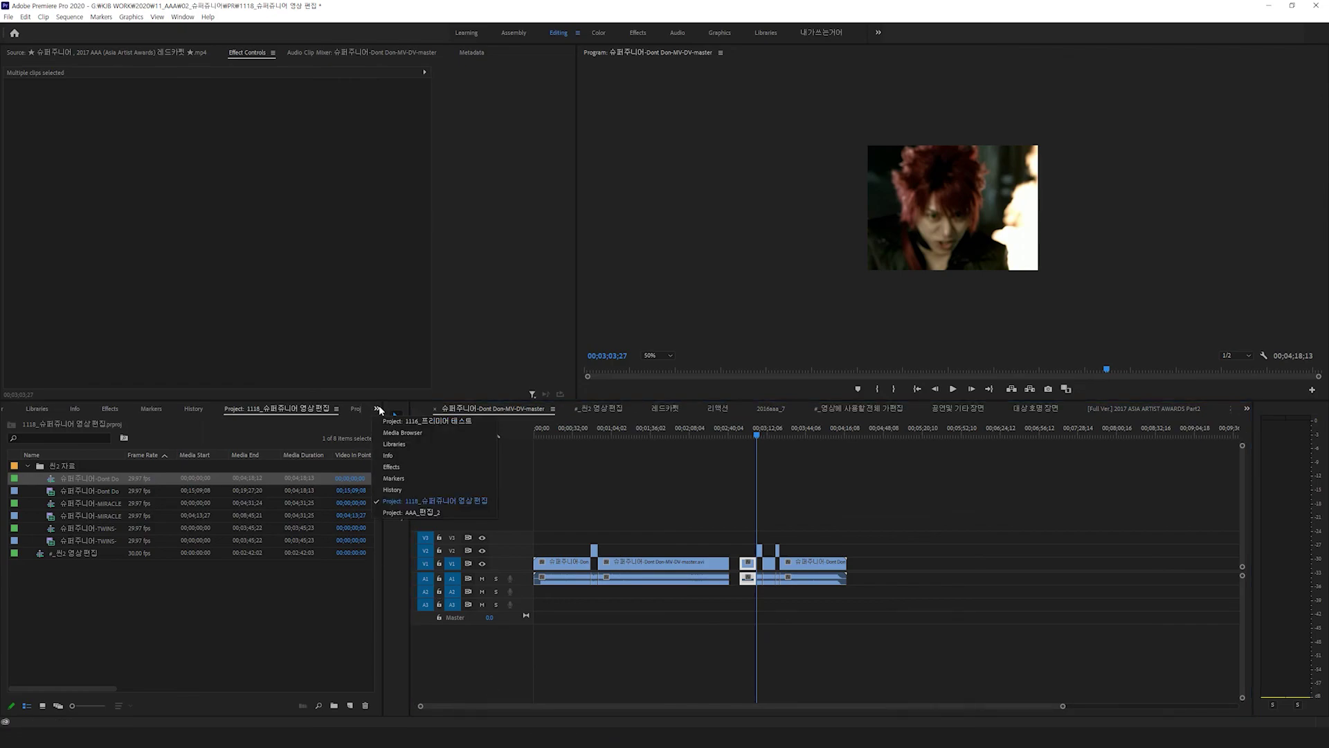
{"action": "left_click", "coordinate": [564, 675]}
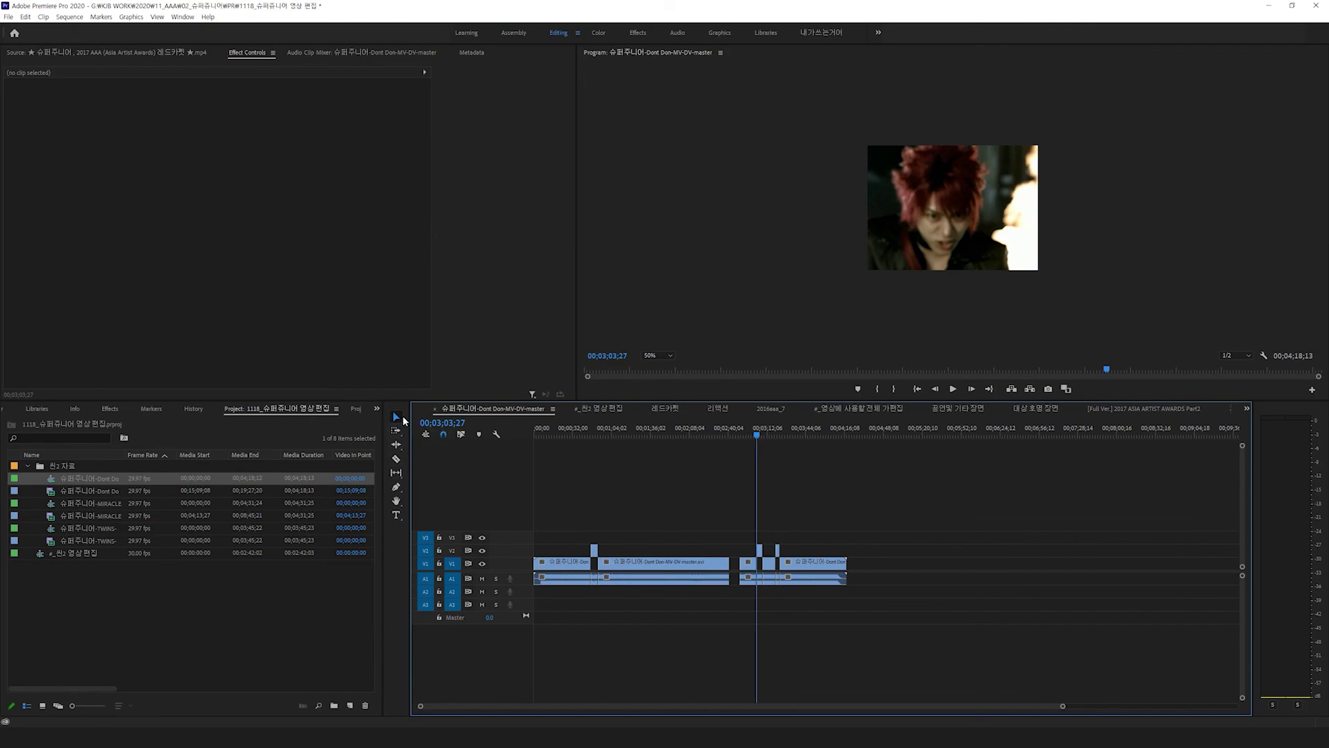
{"action": "left_click", "coordinate": [396, 458]}
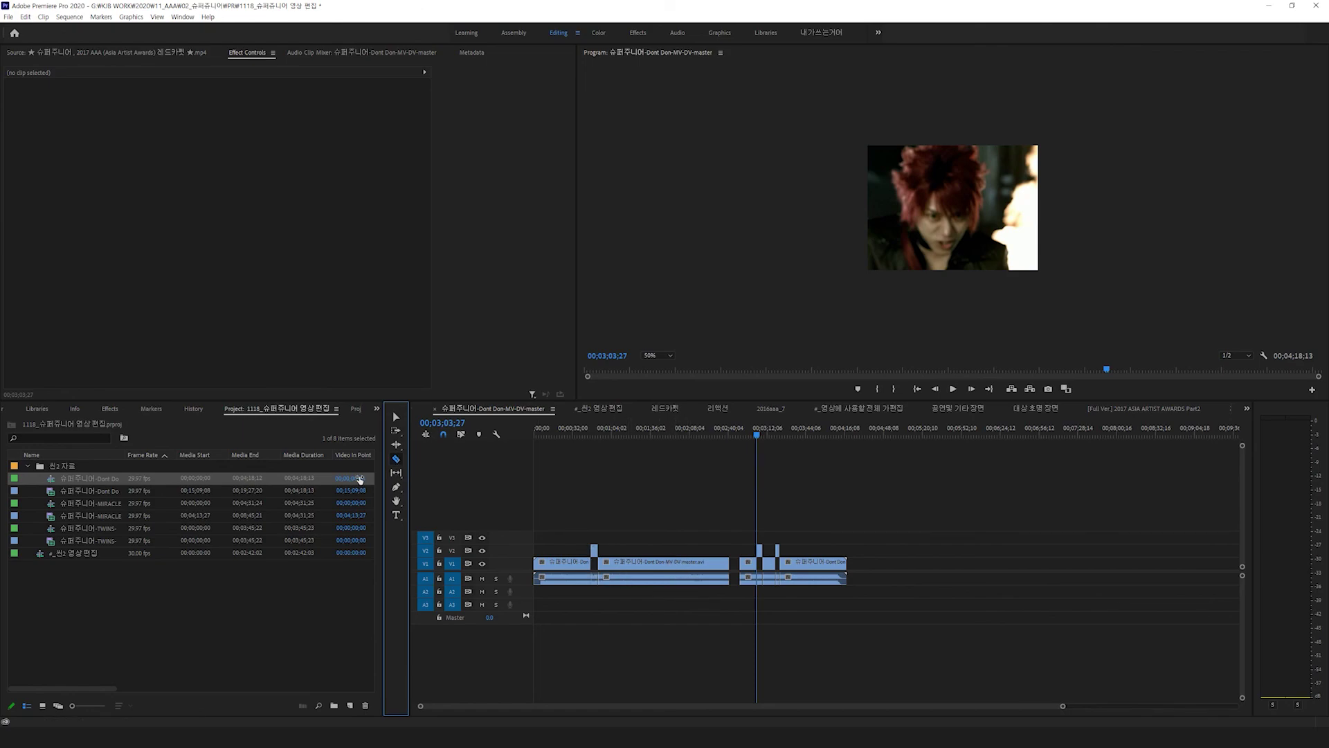
{"action": "left_click", "coordinate": [356, 409]}
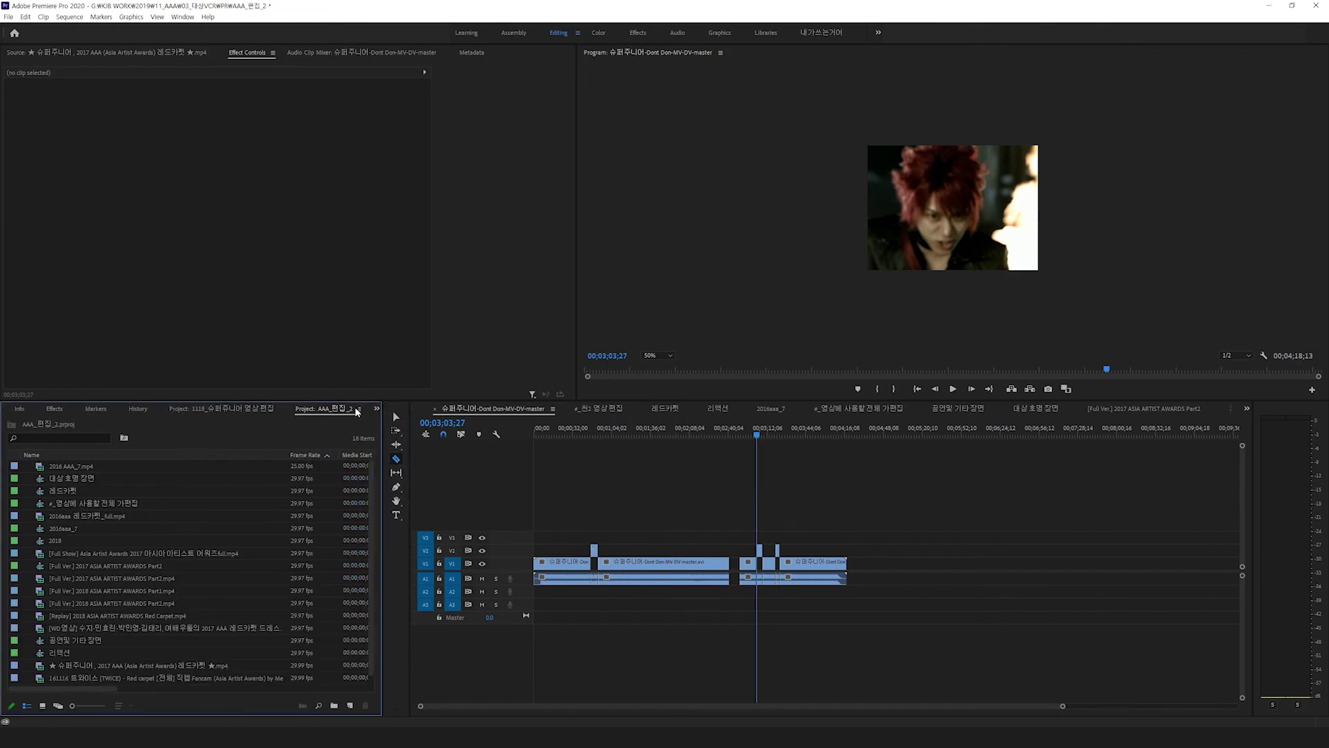
{"action": "left_click", "coordinate": [377, 408]}
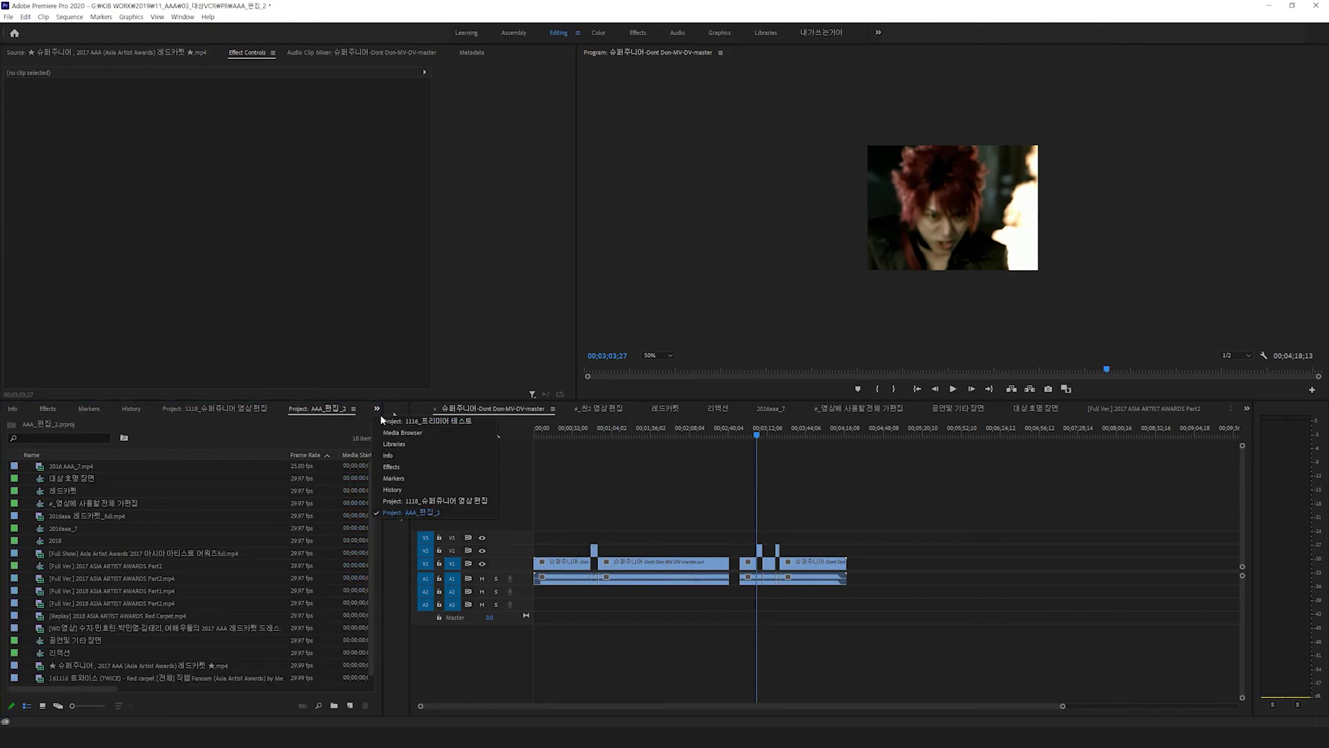
Return to the 1116_프리미어 테스트 project, restore the Selection tool and open the second interview sequence
{"action": "left_click", "coordinate": [391, 421]}
{"action": "key", "text": "v"}
{"action": "double_click", "coordinate": [43, 477]}
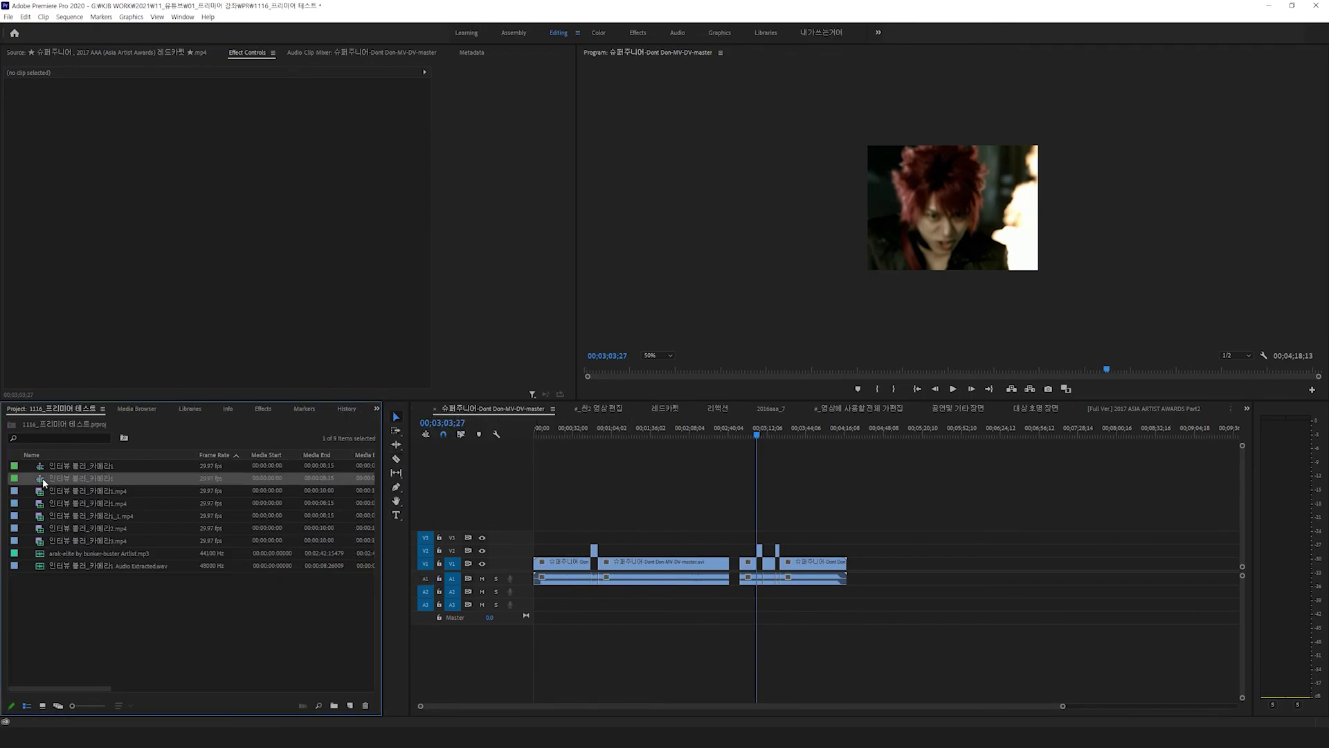
Select the interview audio clip on A1, solo that track and play a short stretch of it
{"action": "left_click", "coordinate": [600, 580]}
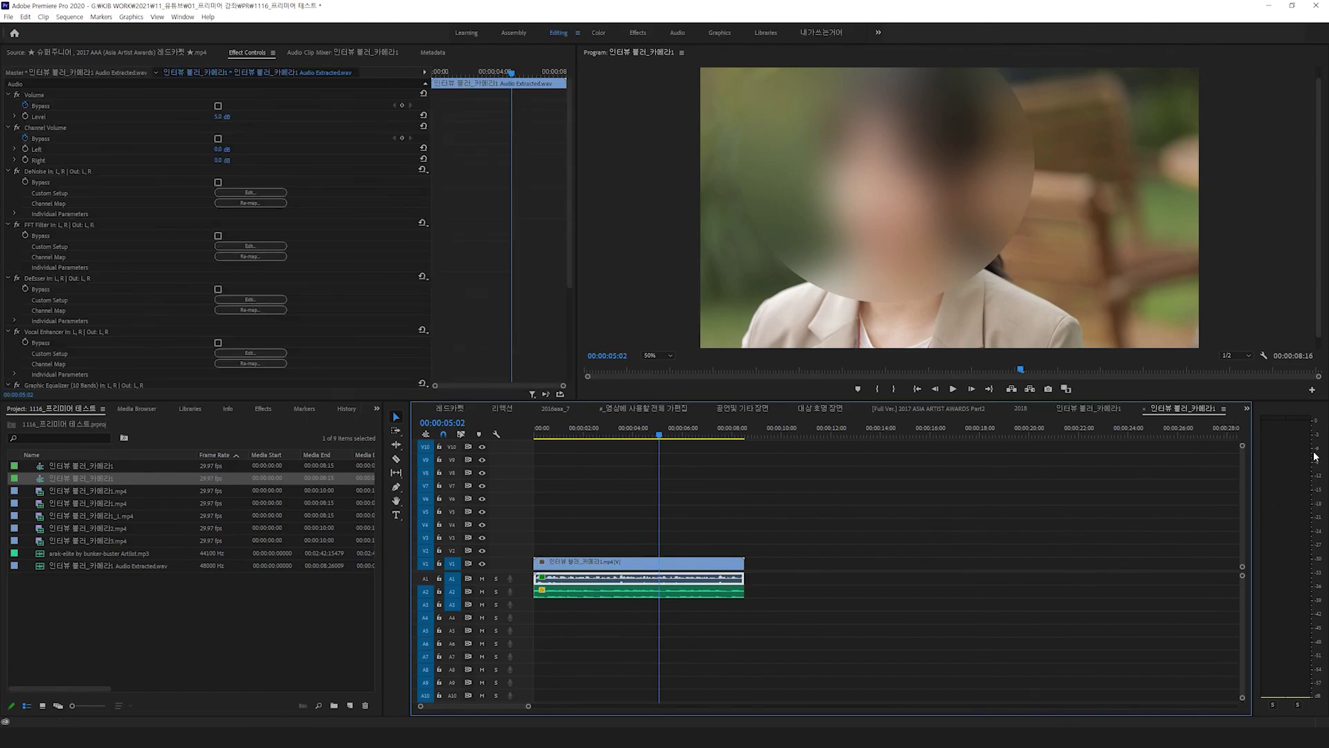
{"action": "left_click", "coordinate": [496, 578]}
{"action": "key", "text": "space"}
{"action": "key", "text": "space"}
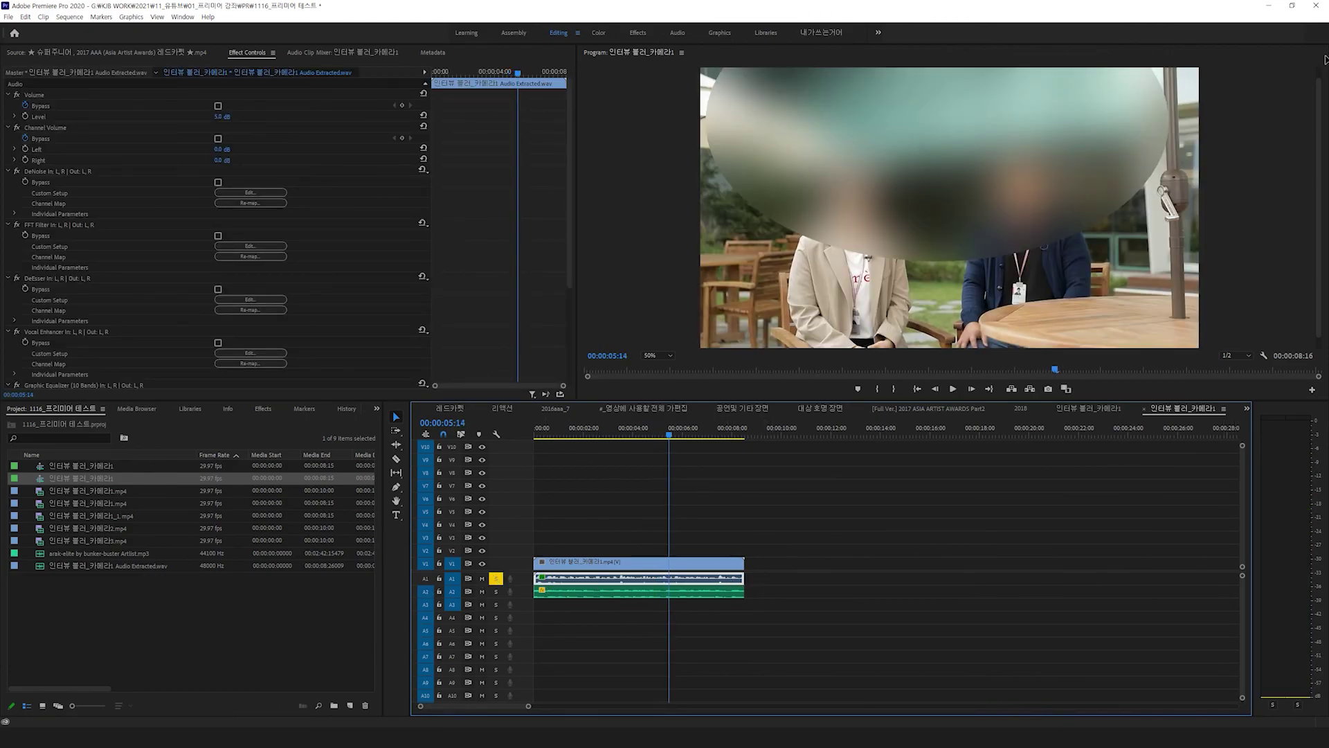
Switch to the Audio workspace and clear the audio type of the selected interview clip in Essential Sound
{"action": "left_click", "coordinate": [676, 35]}
{"action": "left_click", "coordinate": [1244, 122]}
{"action": "left_click", "coordinate": [1177, 78]}
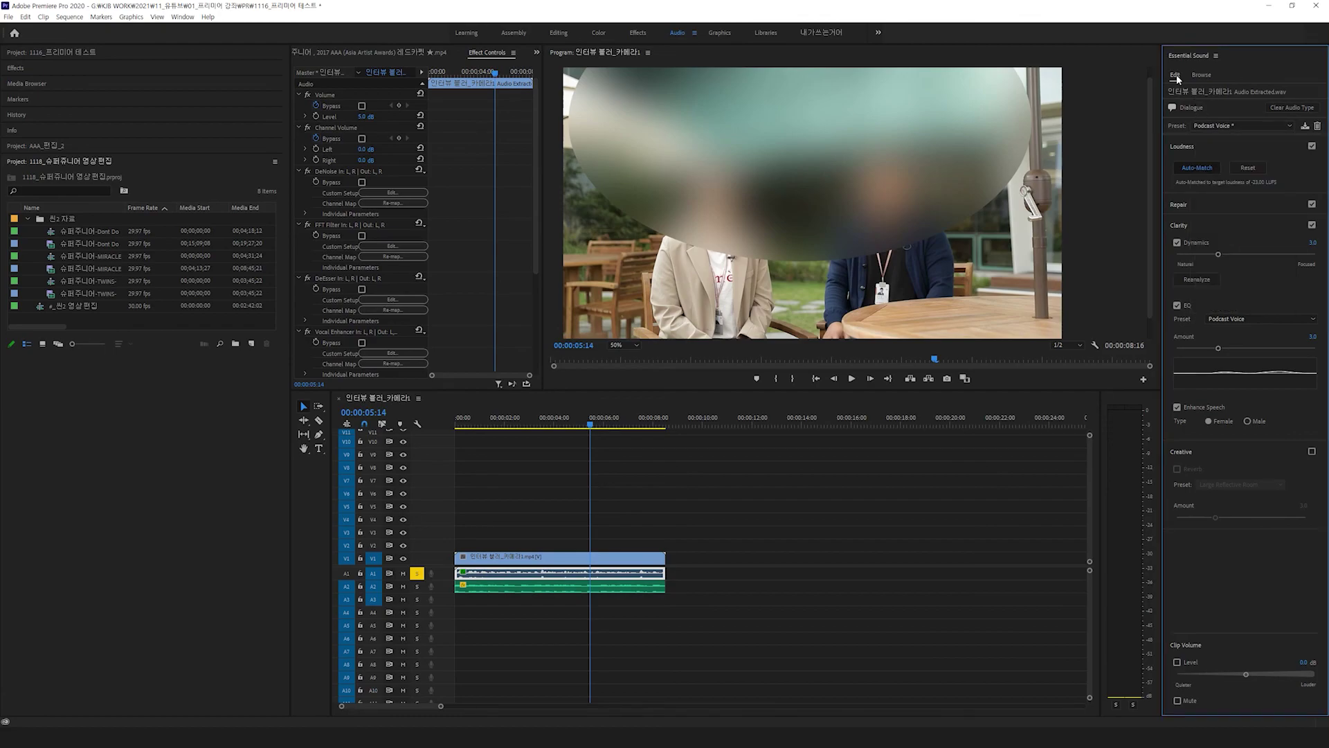
{"action": "left_click", "coordinate": [1297, 109]}
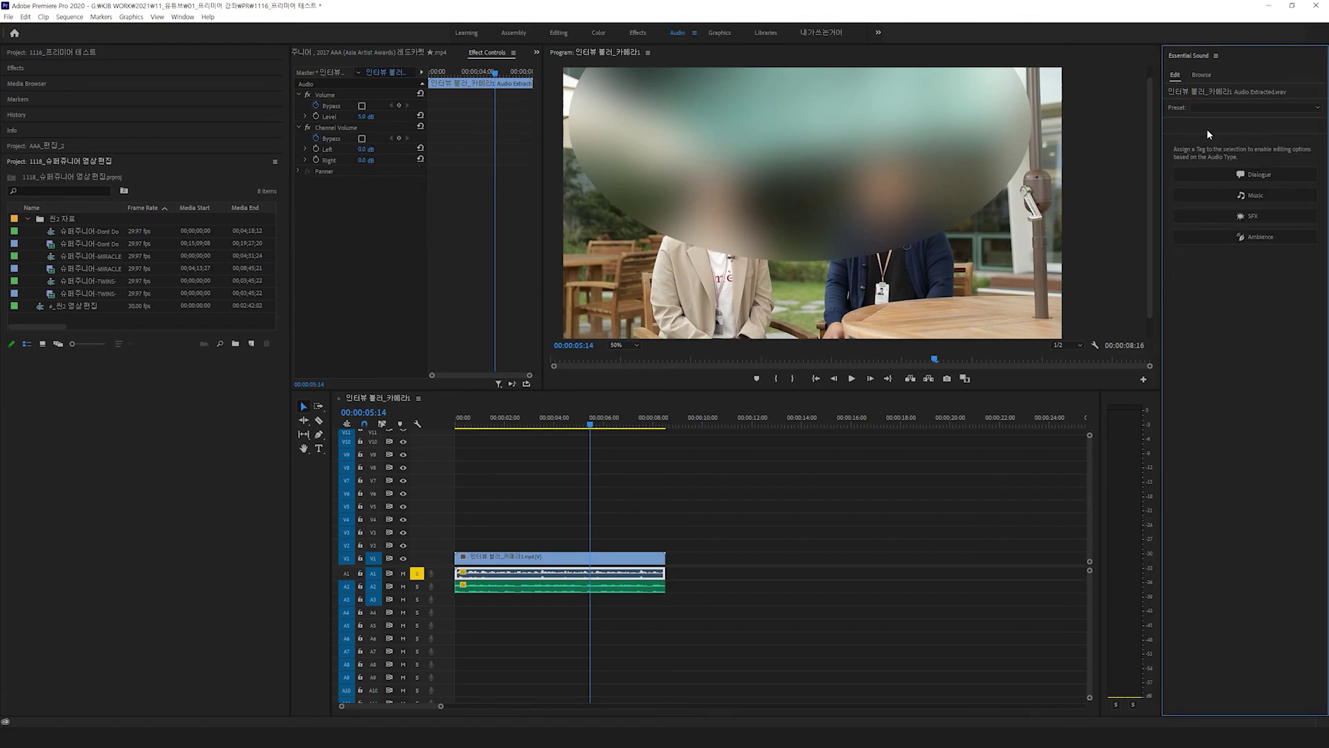
Tag the interview audio clip as Dialogue and apply the Podcast Voice preset
{"action": "left_click", "coordinate": [1218, 173]}
{"action": "left_click", "coordinate": [1267, 125]}
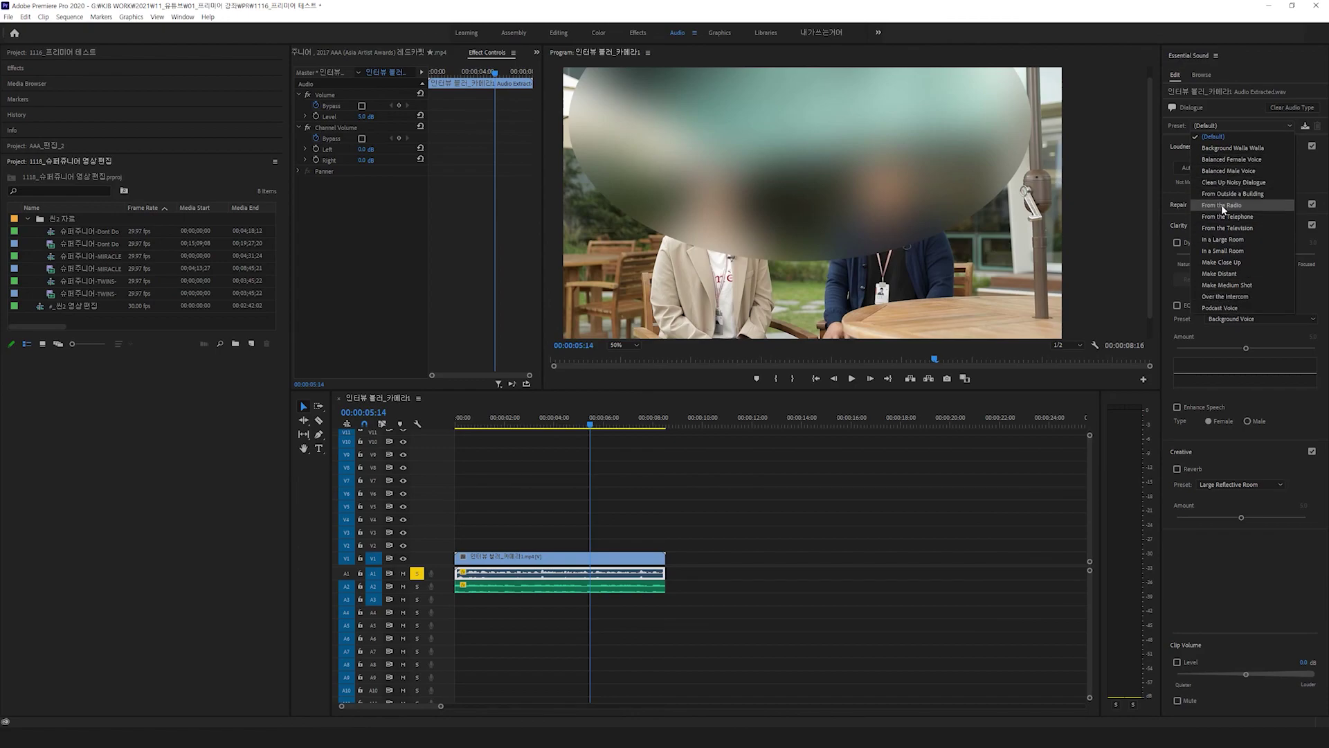
{"action": "left_click", "coordinate": [1213, 307]}
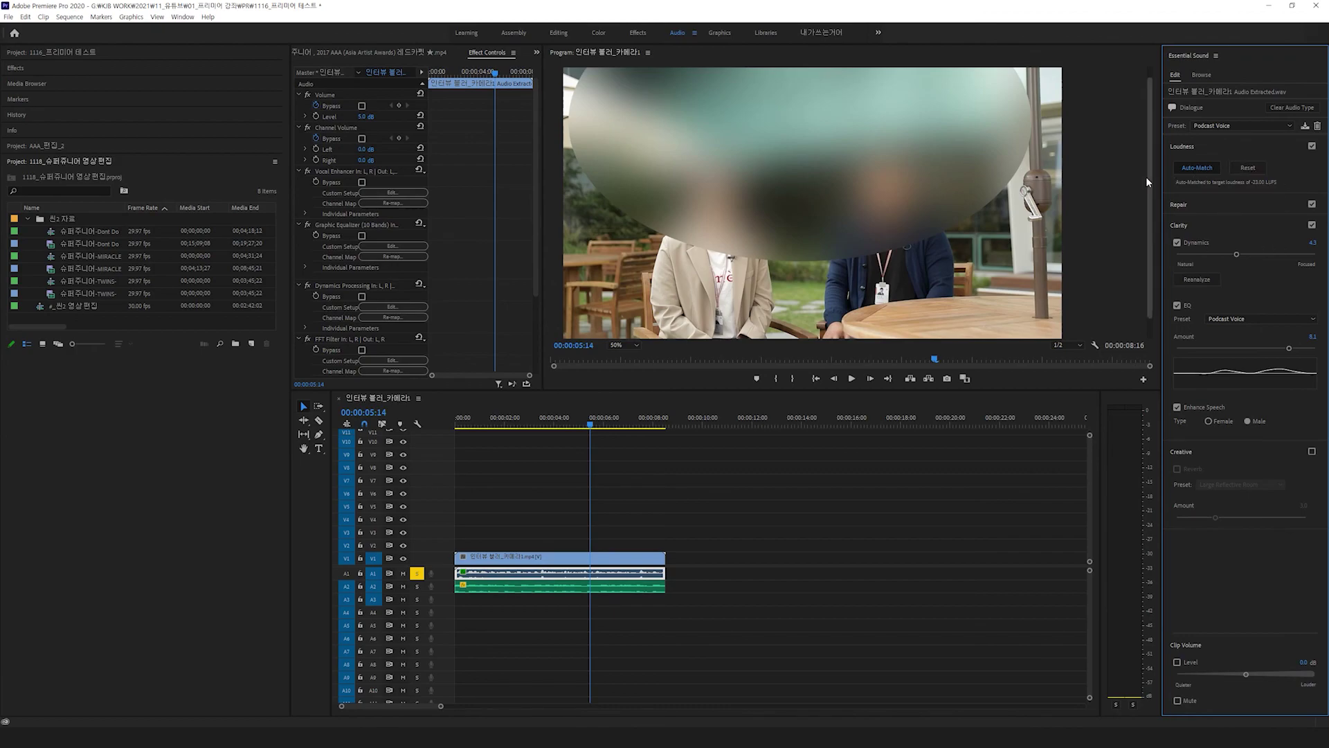
Clear the audio type of the music clip on A2 and reassign it the Balanced Background Music preset
{"action": "left_click", "coordinate": [685, 580]}
{"action": "left_click", "coordinate": [584, 587]}
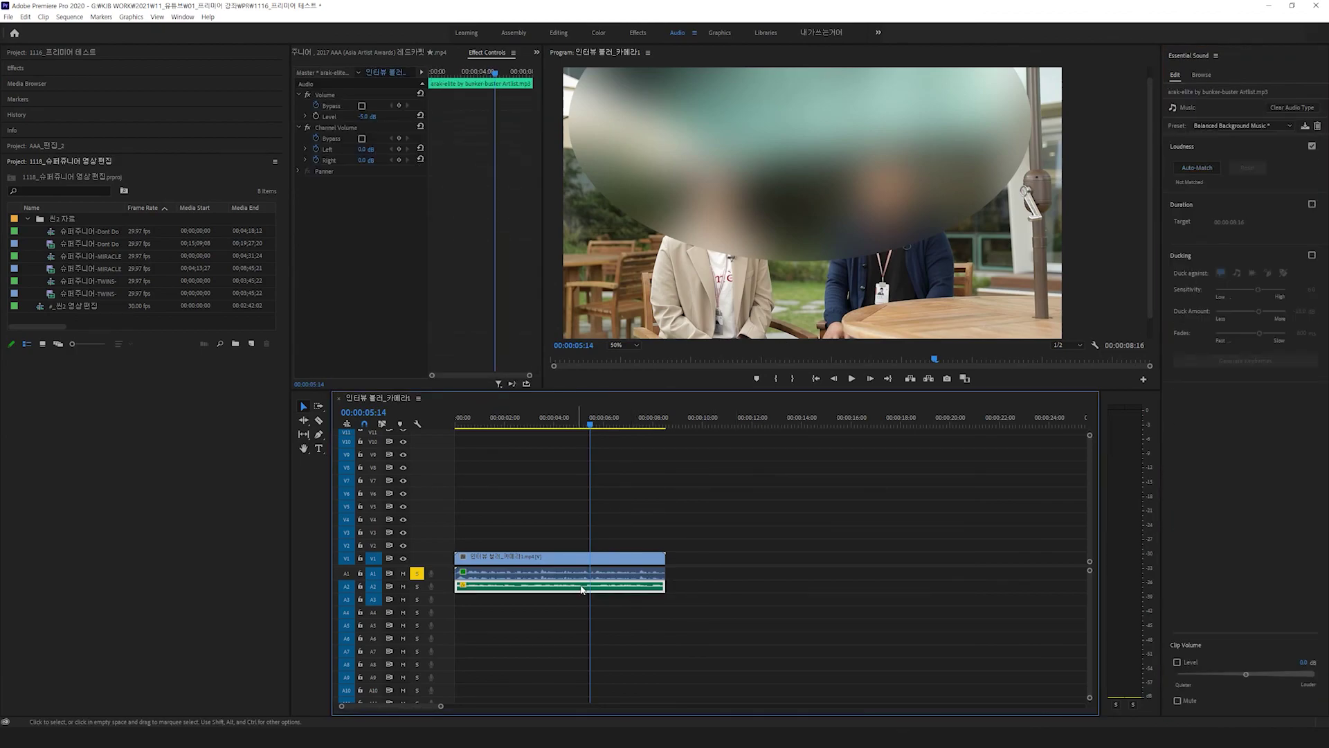
{"action": "left_click", "coordinate": [1294, 110]}
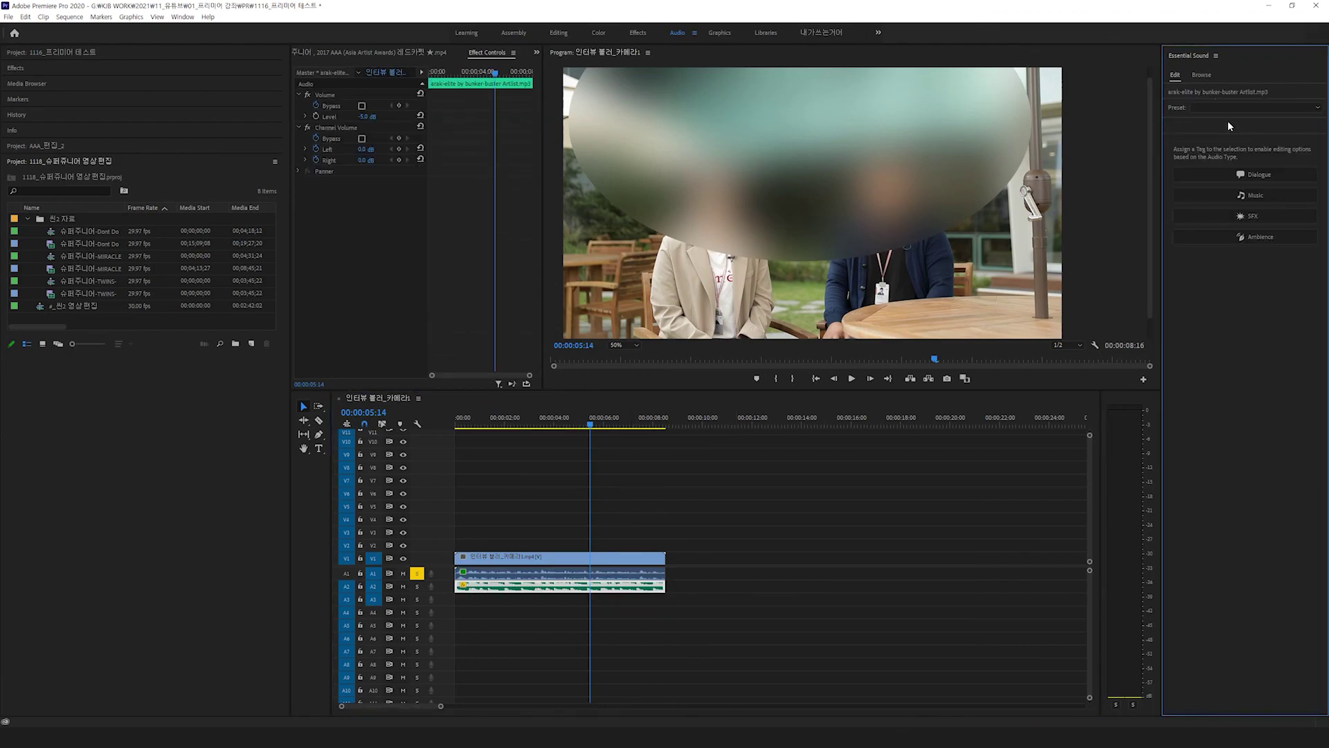
{"action": "left_click", "coordinate": [1224, 108]}
{"action": "mouse_move", "coordinate": [1212, 134]}
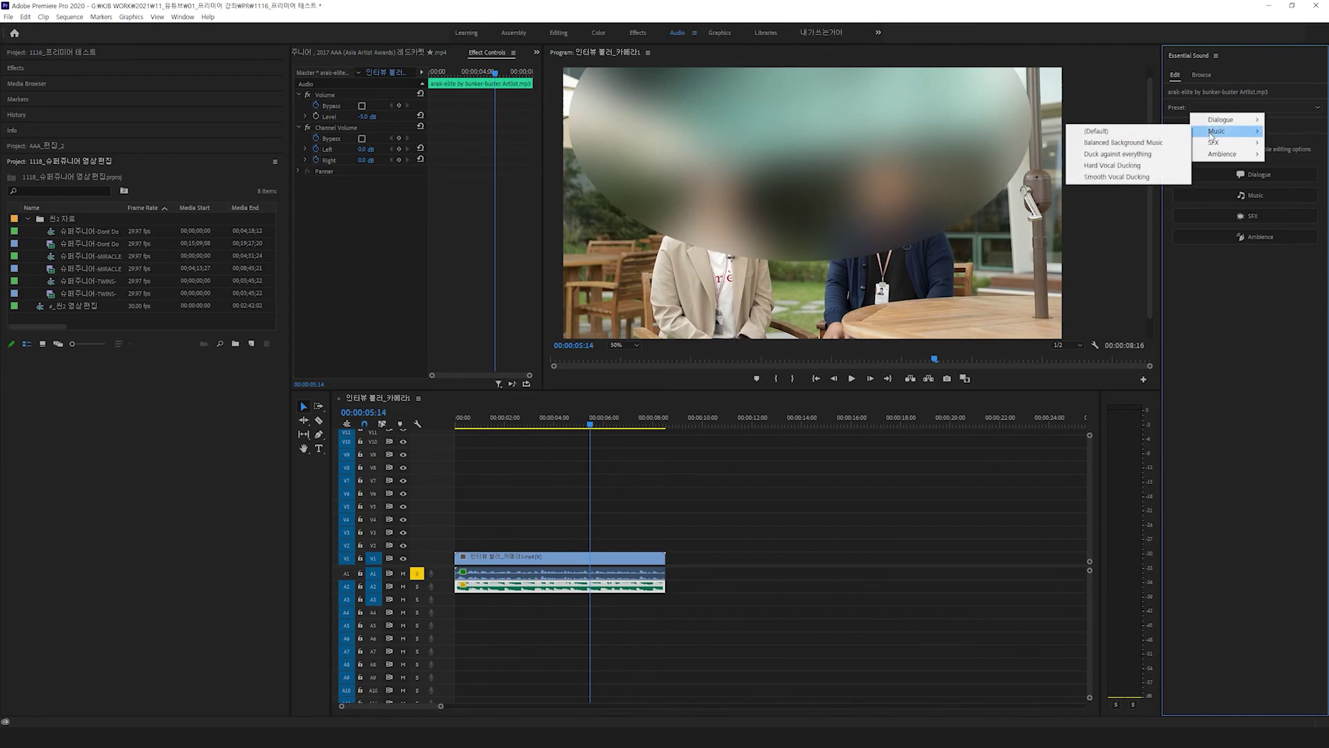
{"action": "left_click", "coordinate": [1123, 142]}
Lower the volume level of the background music clip on A2
{"action": "left_click", "coordinate": [677, 610]}
{"action": "left_click", "coordinate": [640, 588]}
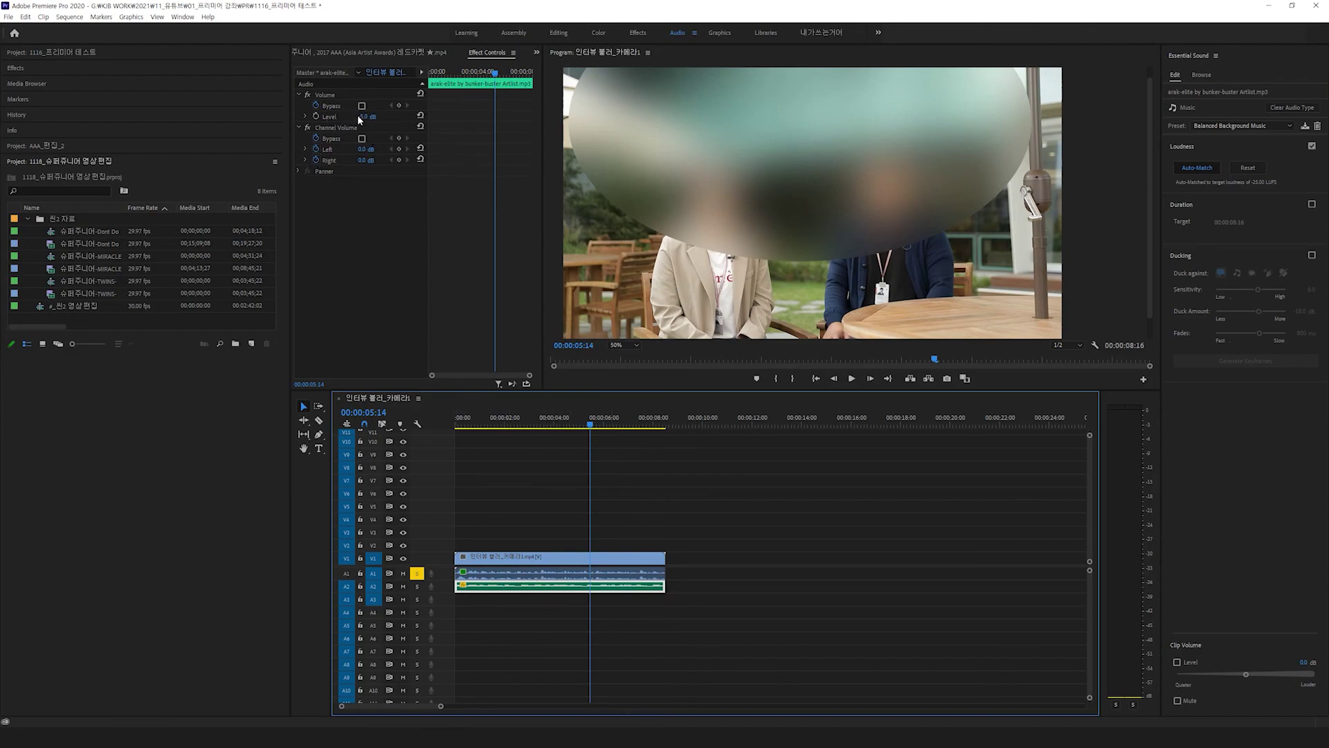
{"action": "left_click_drag", "start_coordinate": [367, 117], "coordinate": [349, 116]}
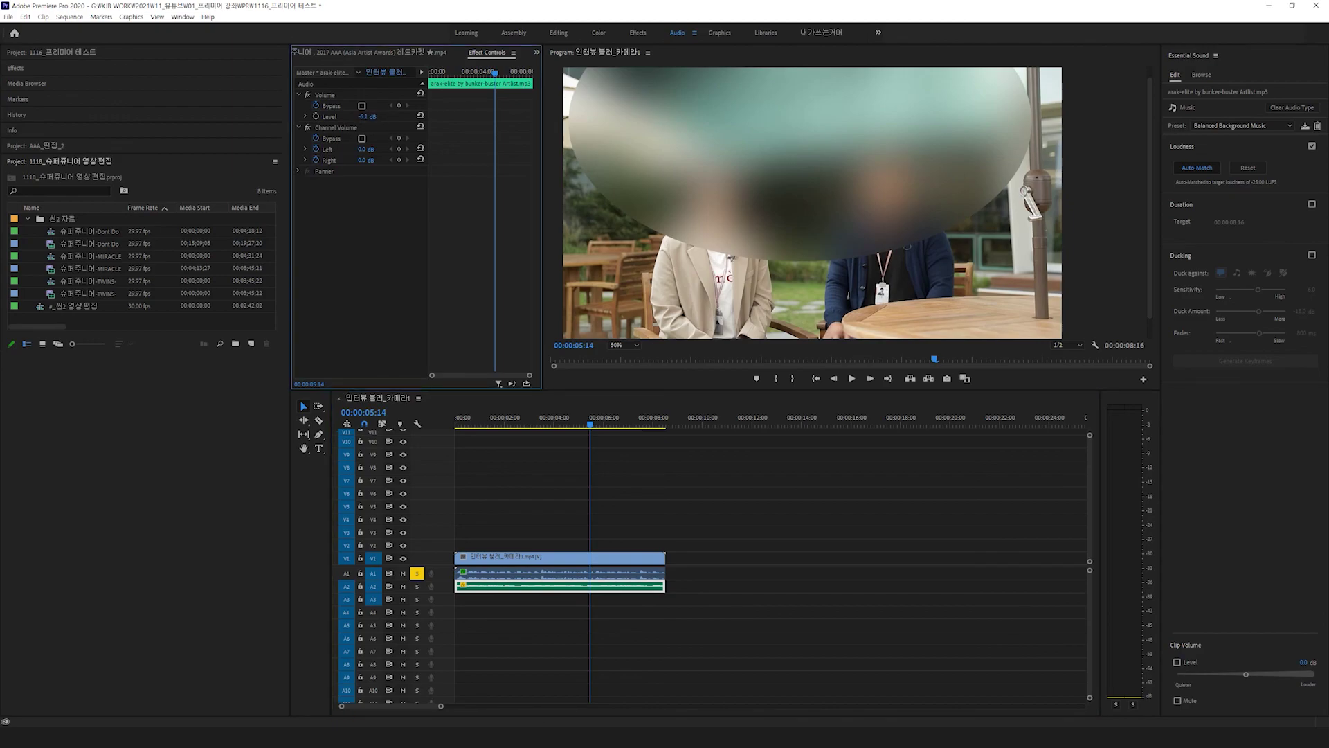
Turn off solo on A1 and play the interview voice together with the music
{"action": "left_click", "coordinate": [471, 573]}
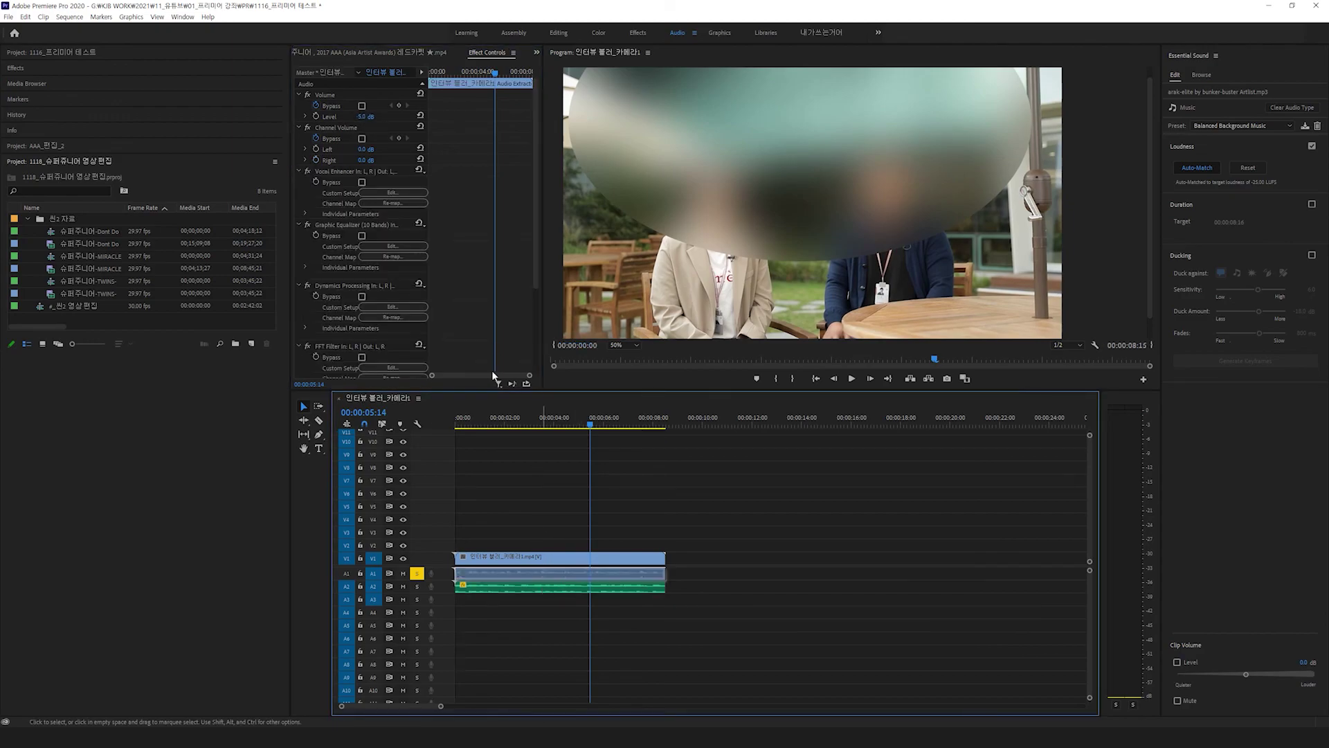
{"action": "left_click", "coordinate": [416, 573]}
{"action": "key", "text": "space"}
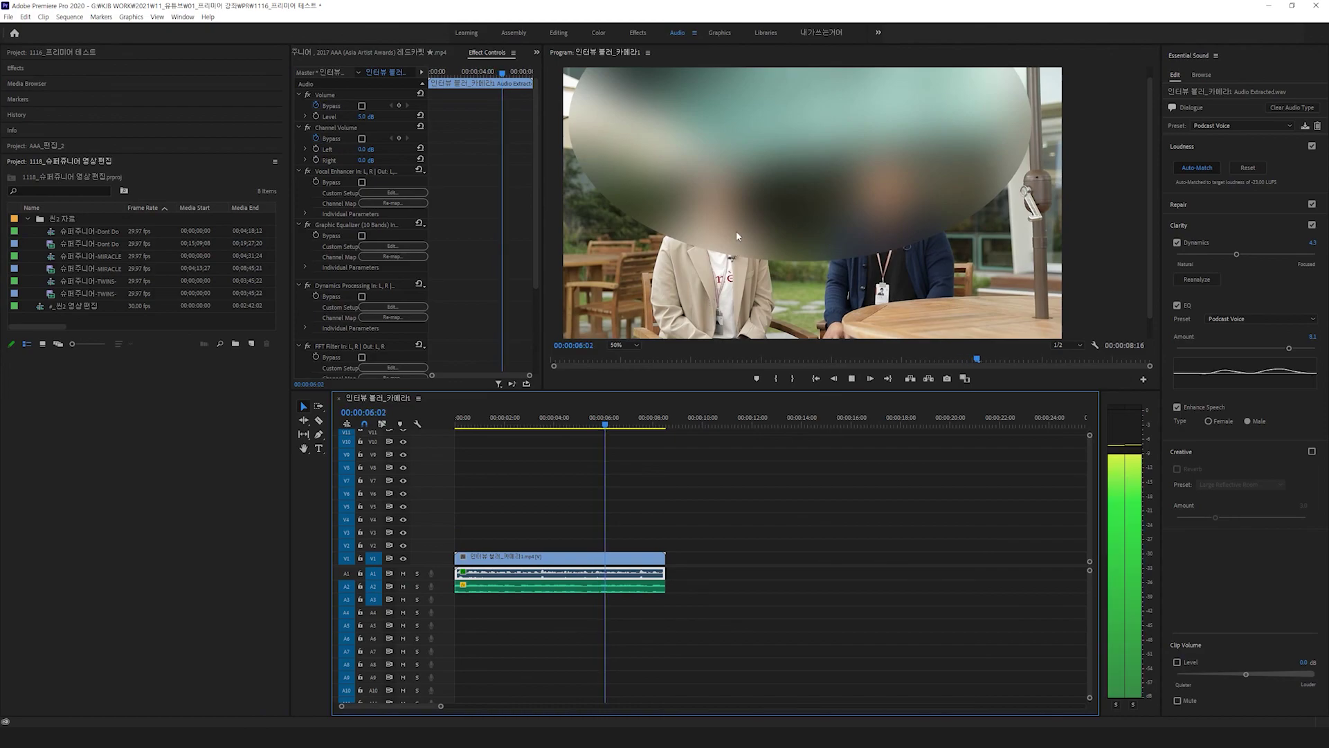
{"action": "key", "text": "space"}
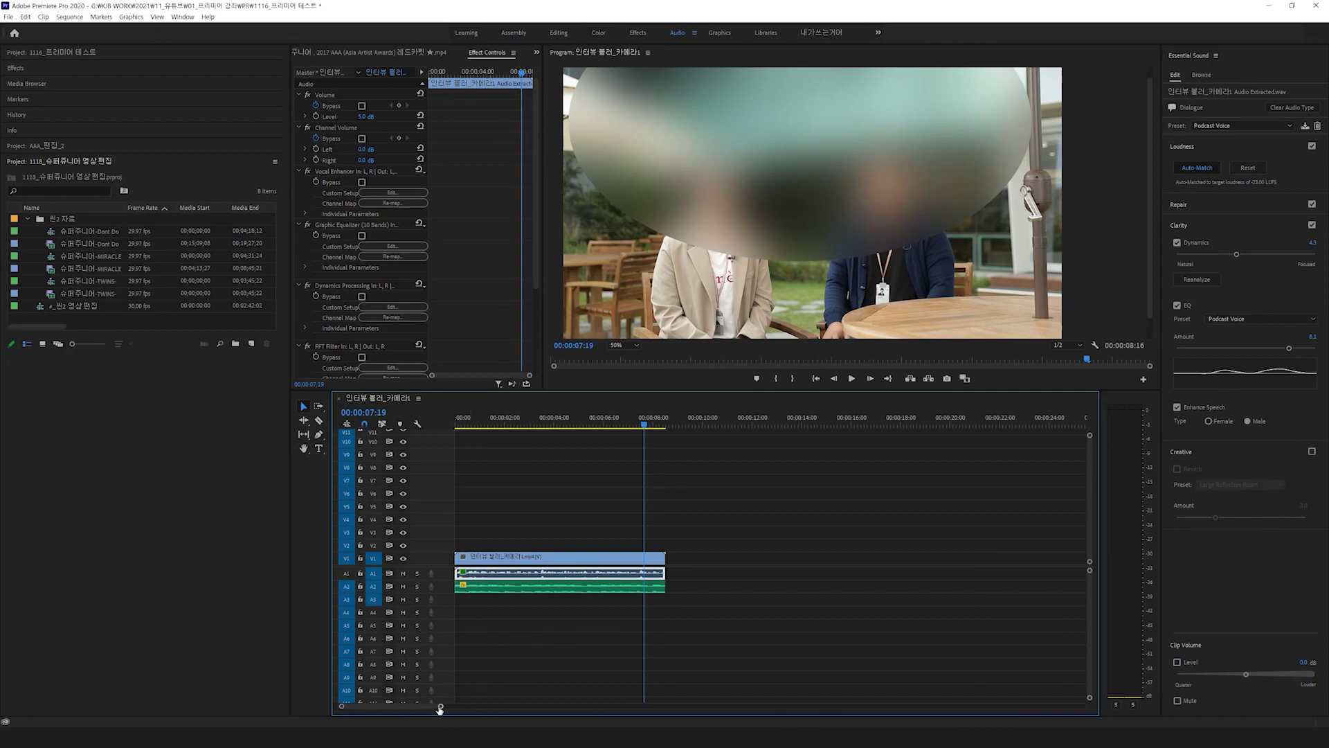
{"action": "left_click_drag", "start_coordinate": [441, 708], "coordinate": [596, 707]}
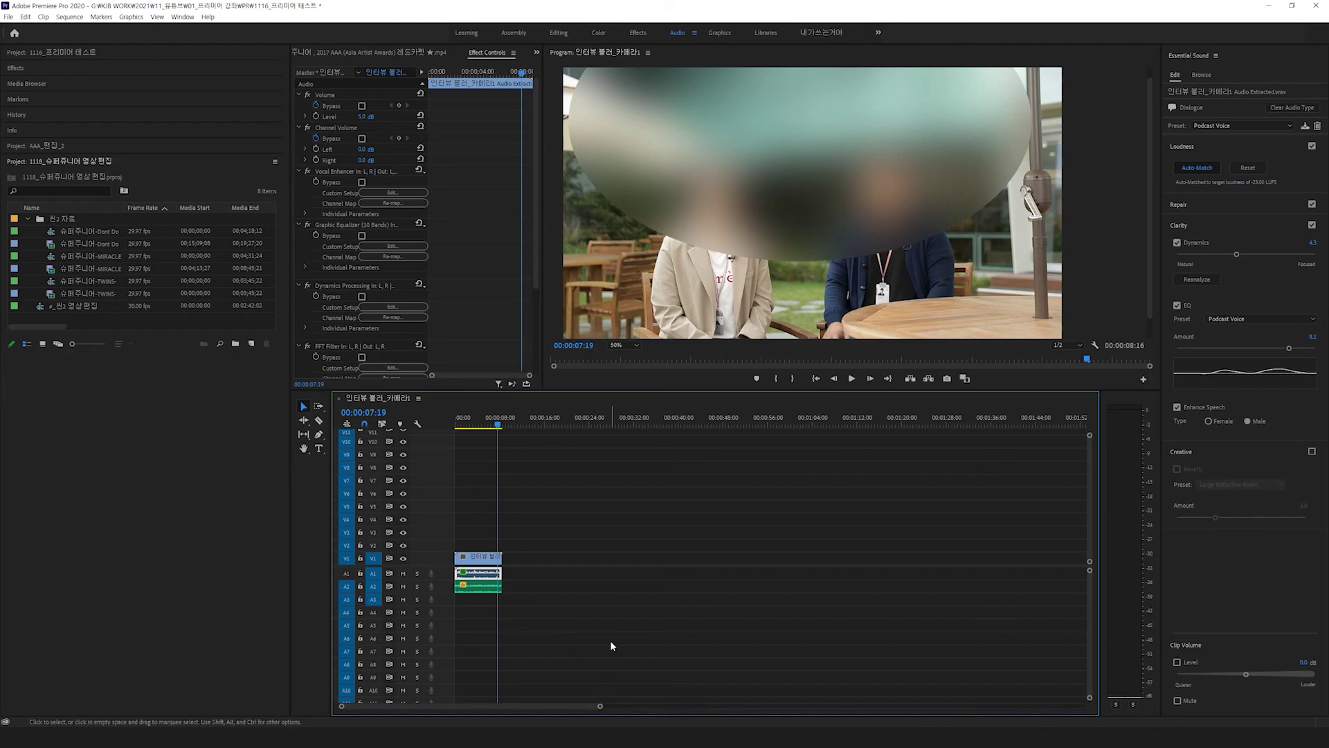
{"action": "left_click", "coordinate": [639, 510]}
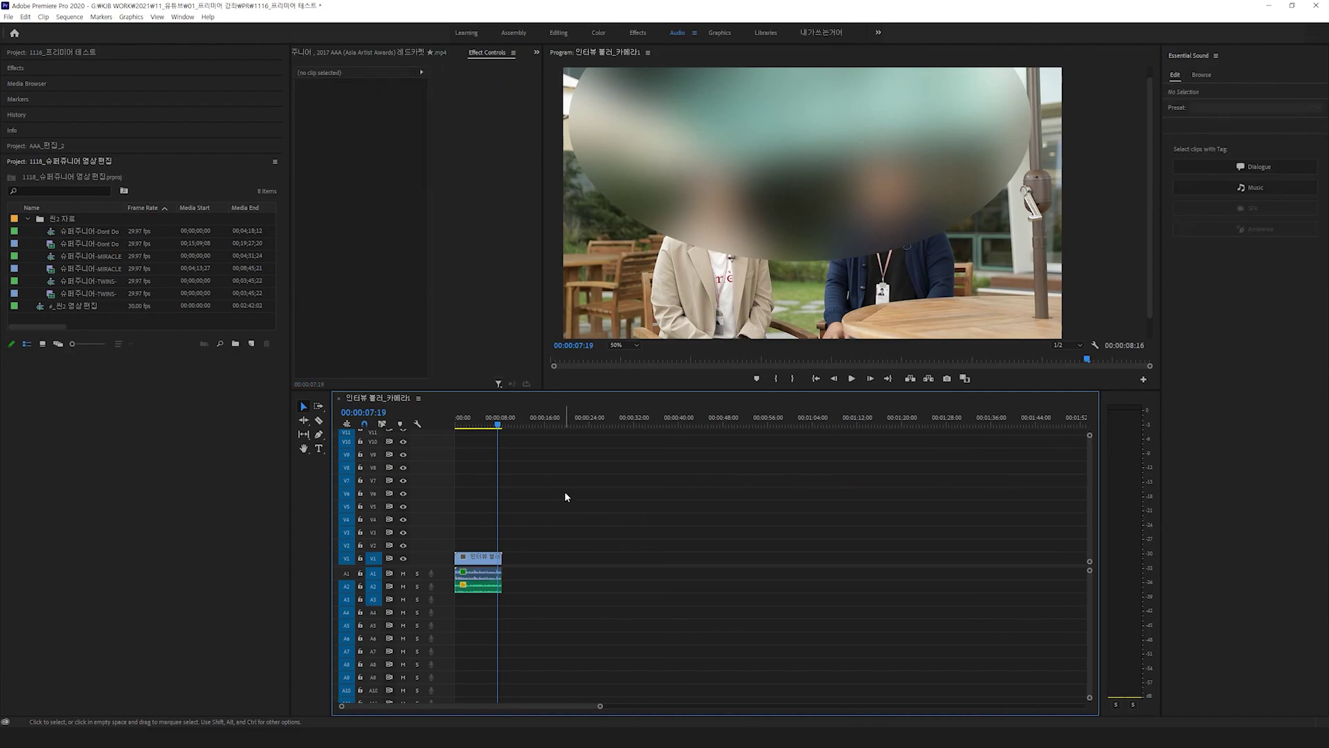